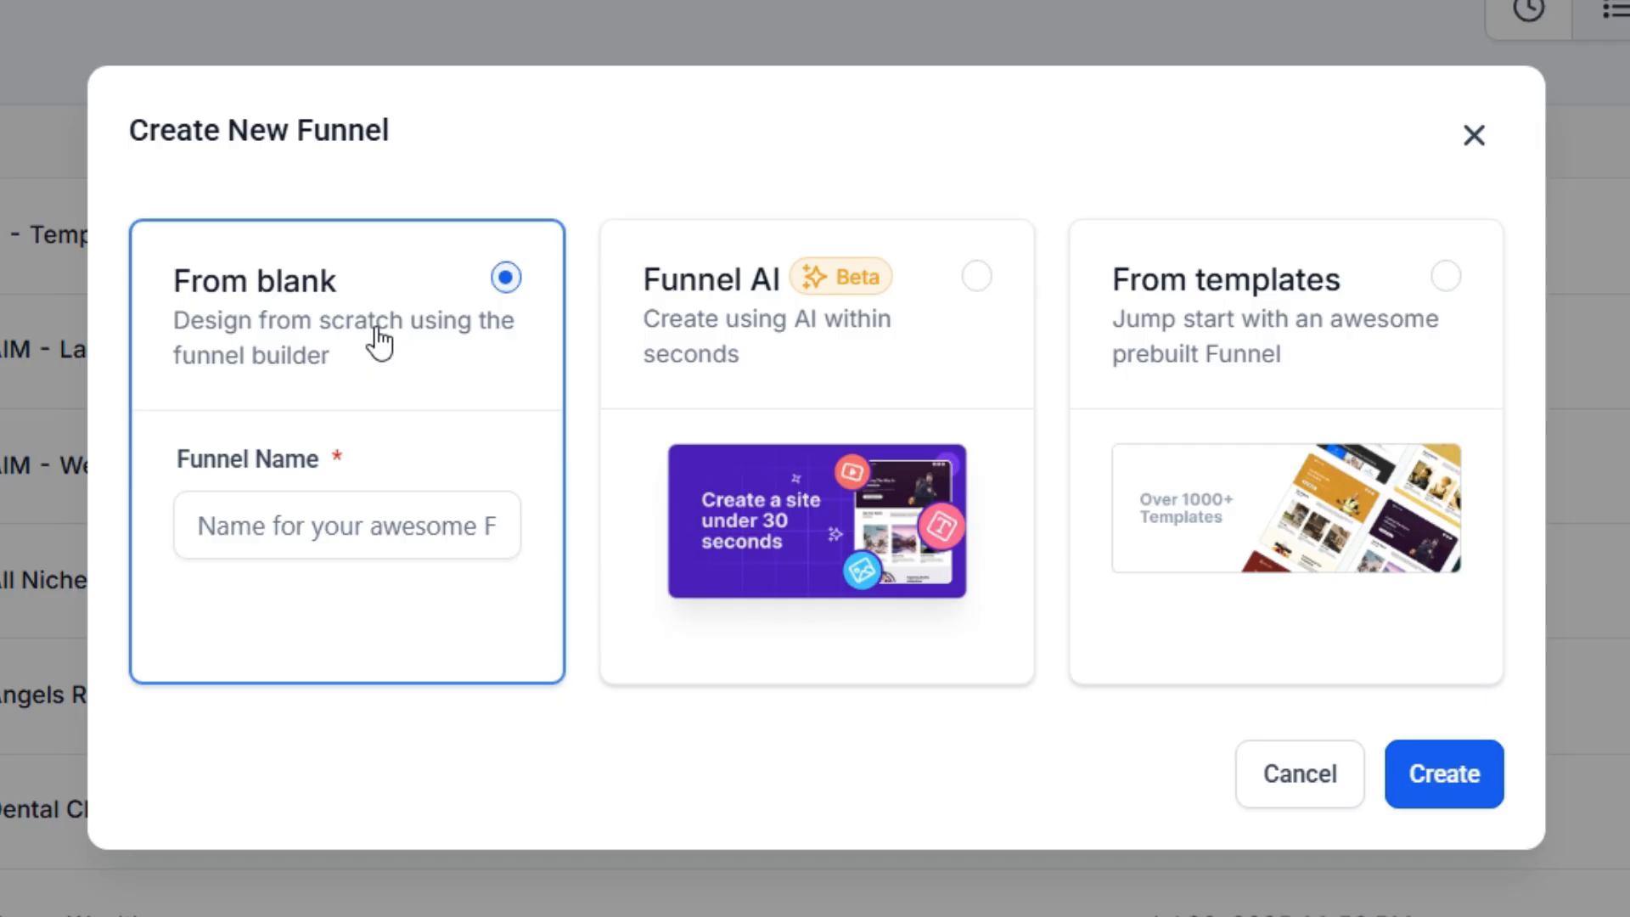
- Create a new funnel from blank named "iGS Testing"
left_click(348, 527)
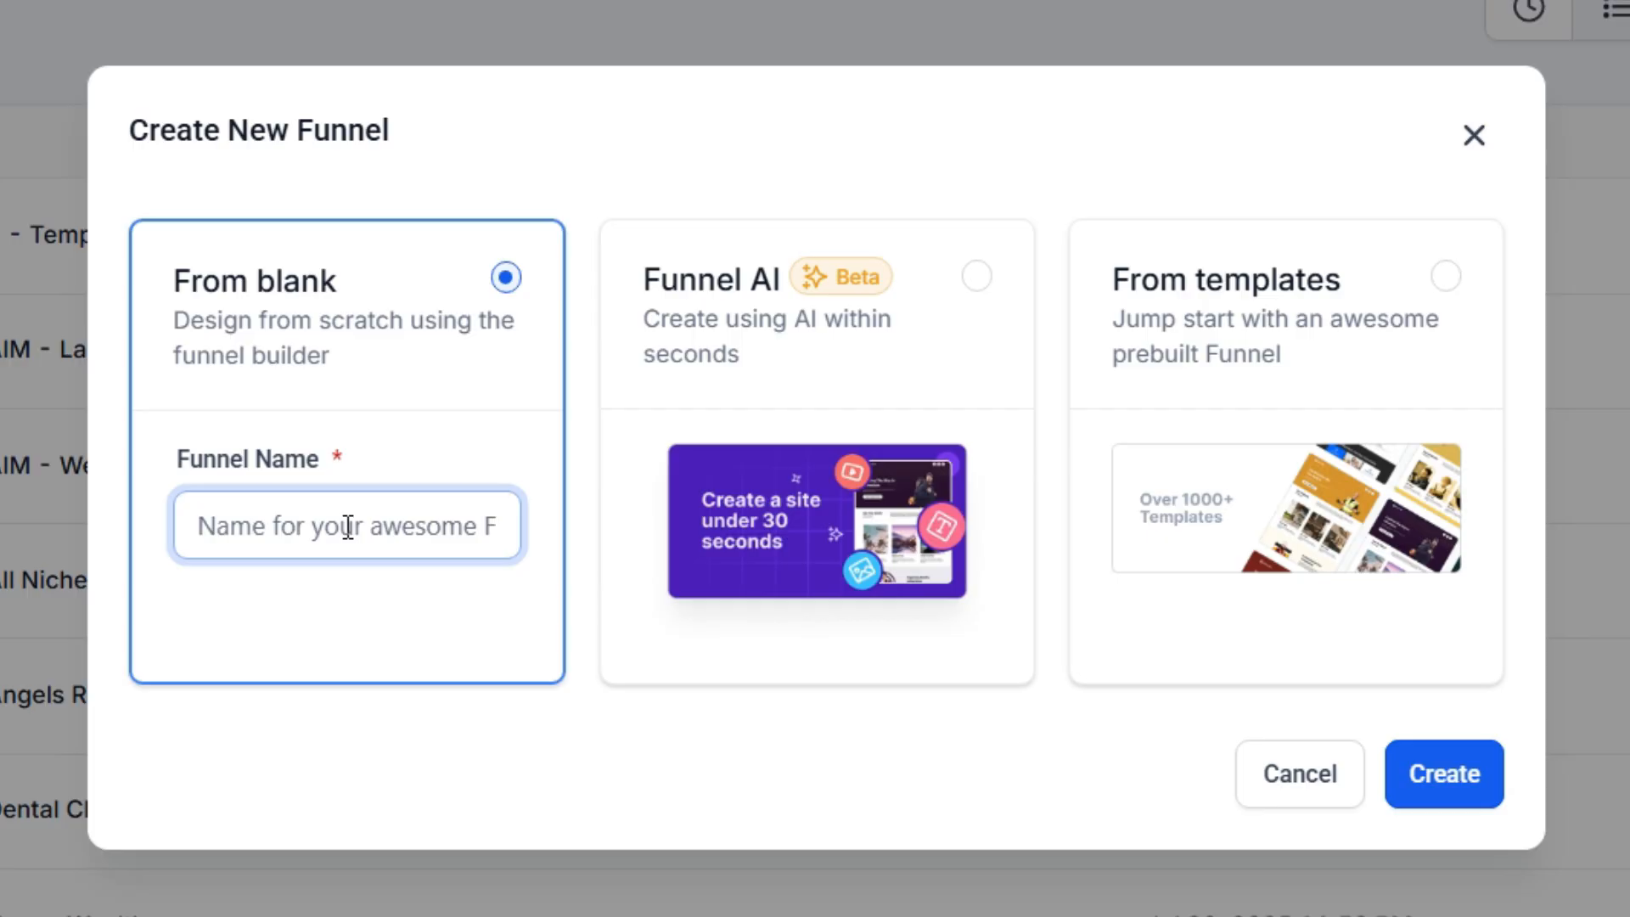
type("iGS")
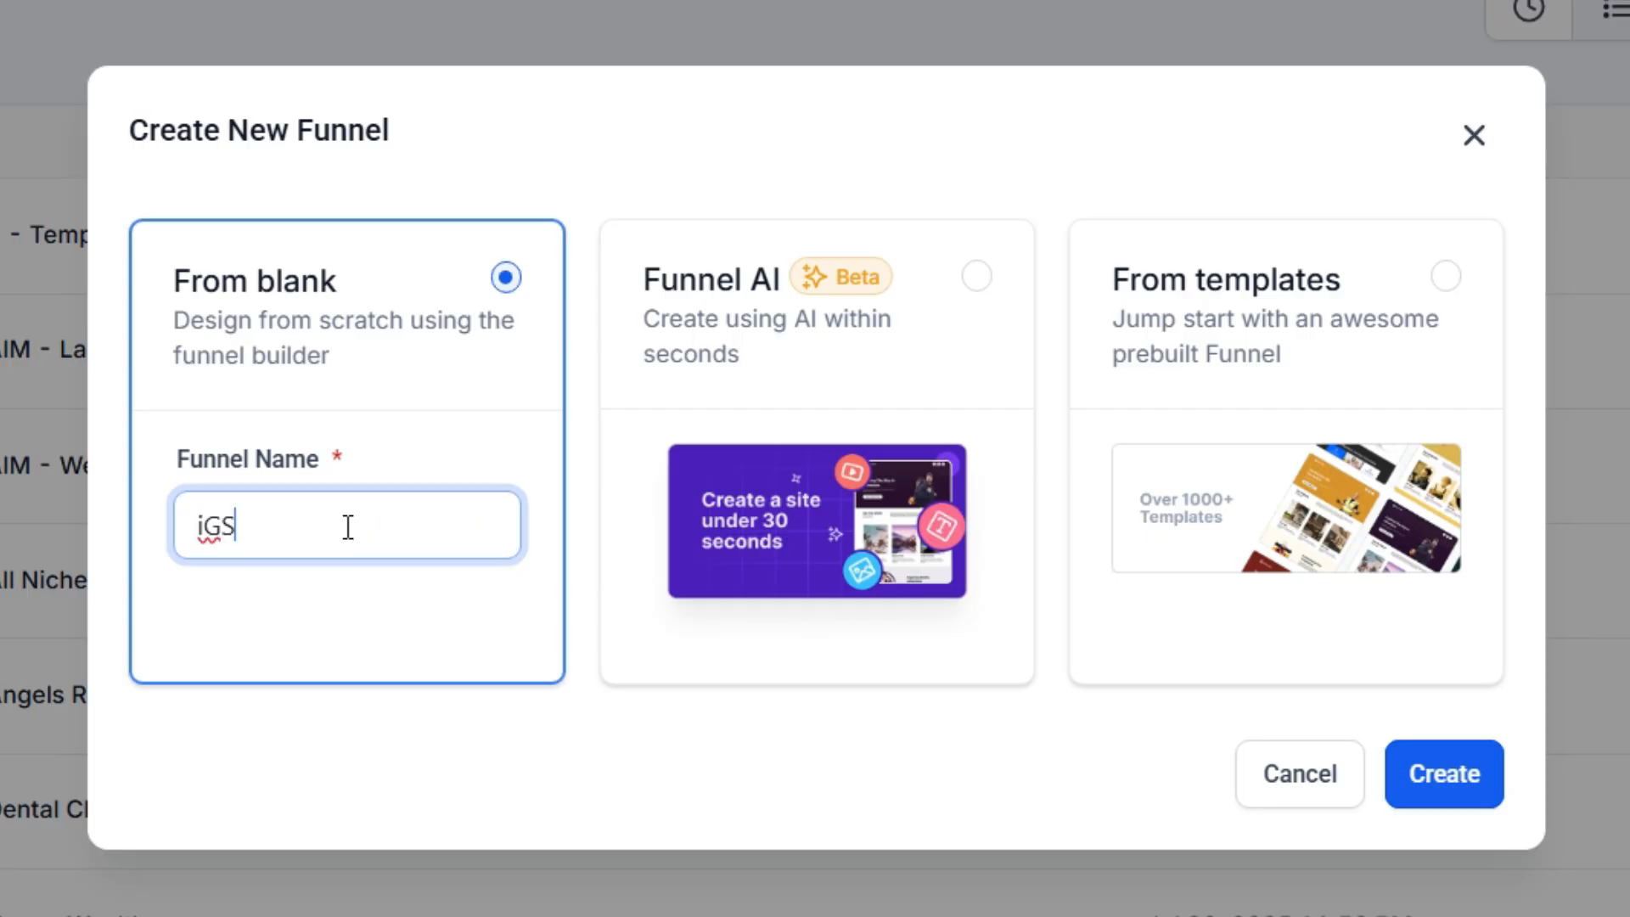
type(" Testing")
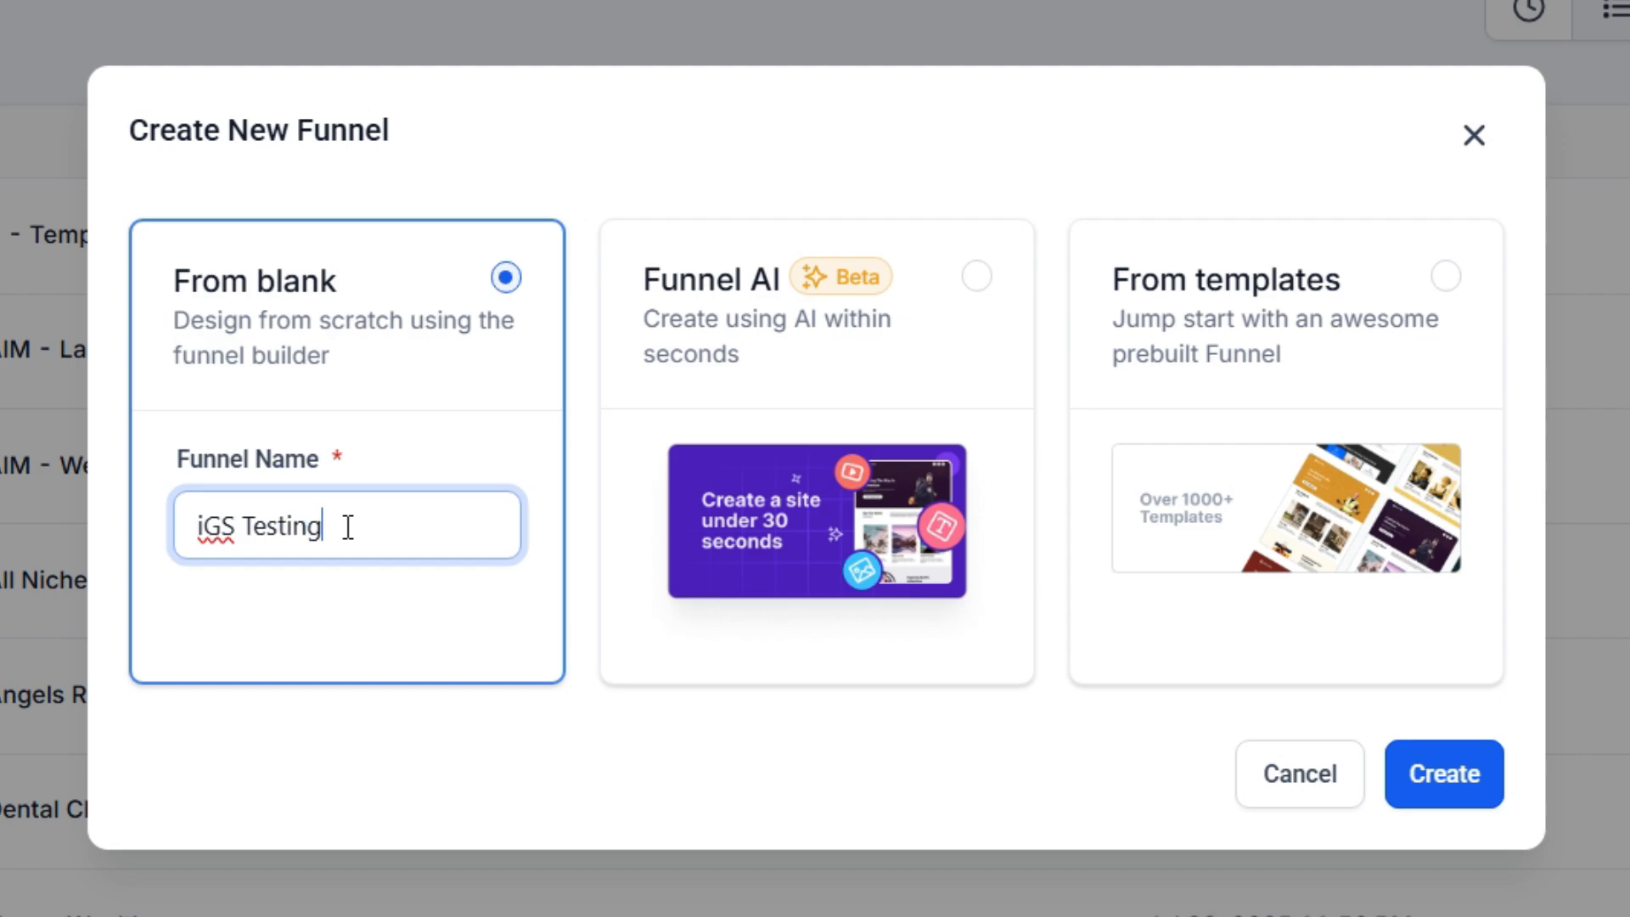
left_click(1476, 774)
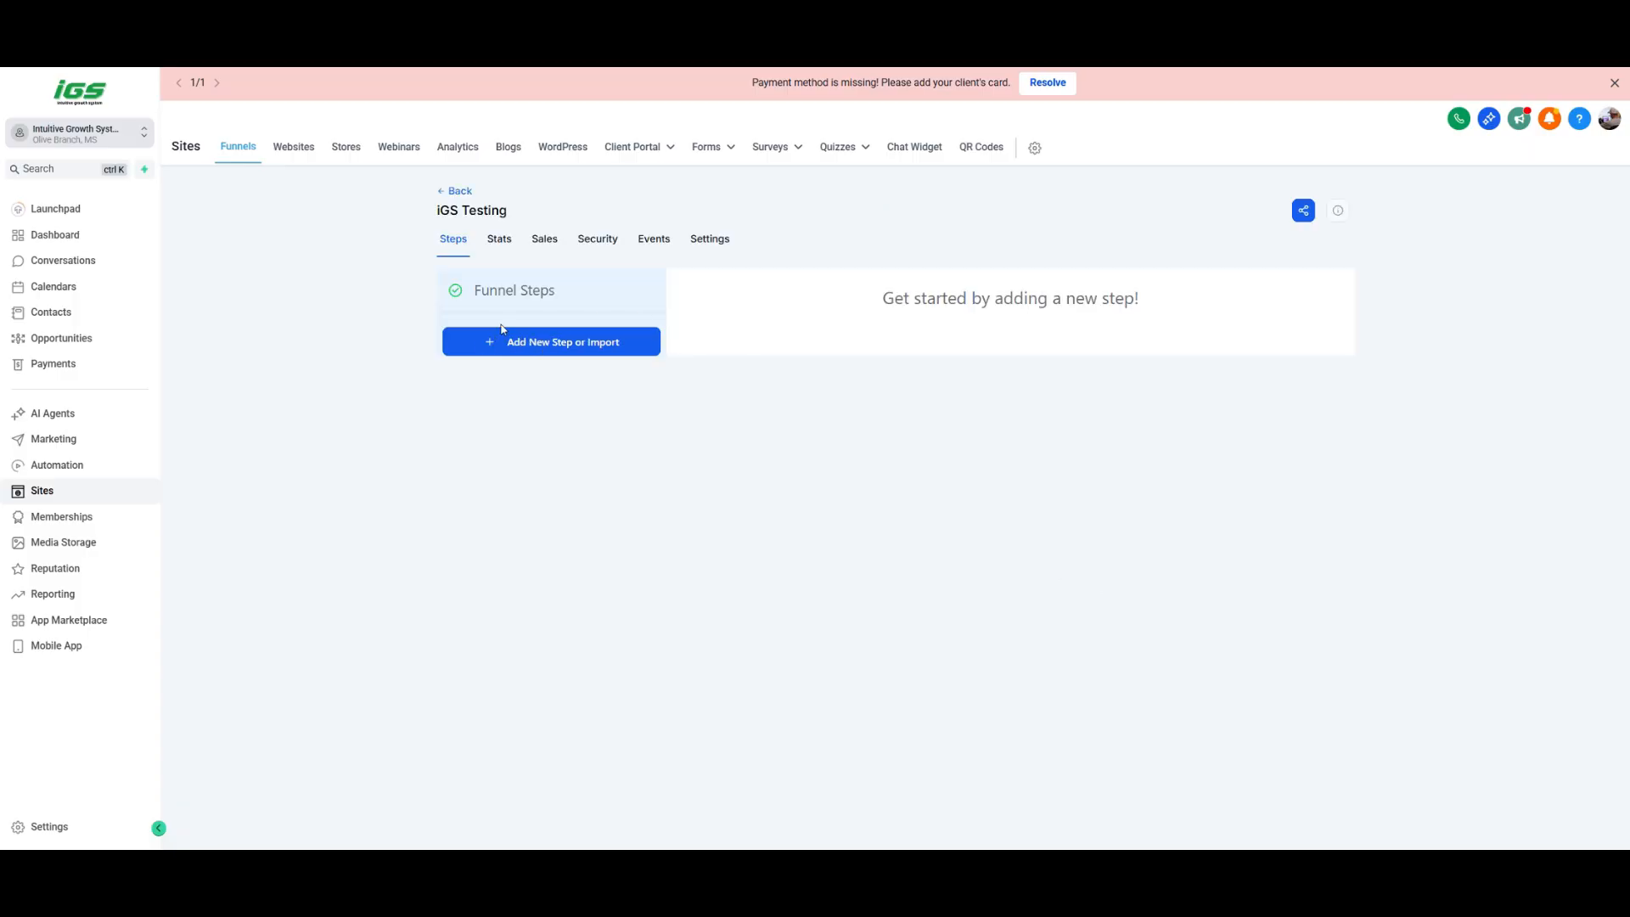
- Add a funnel step named "Test Page 1" with the path "test1page"
left_click(578, 346)
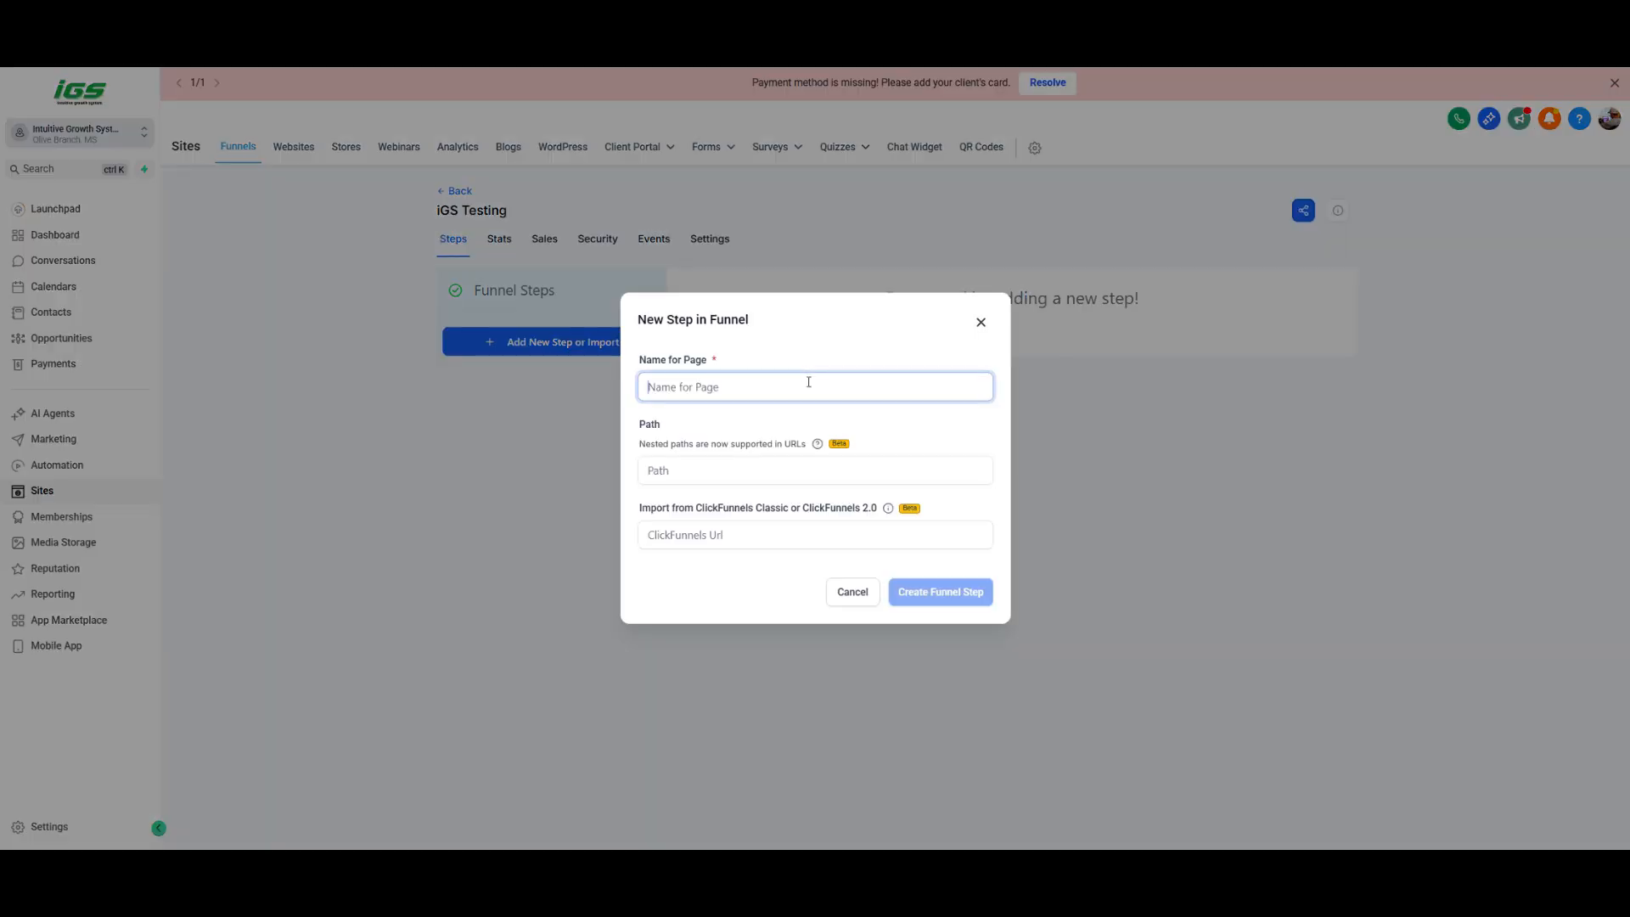
type("Test ")
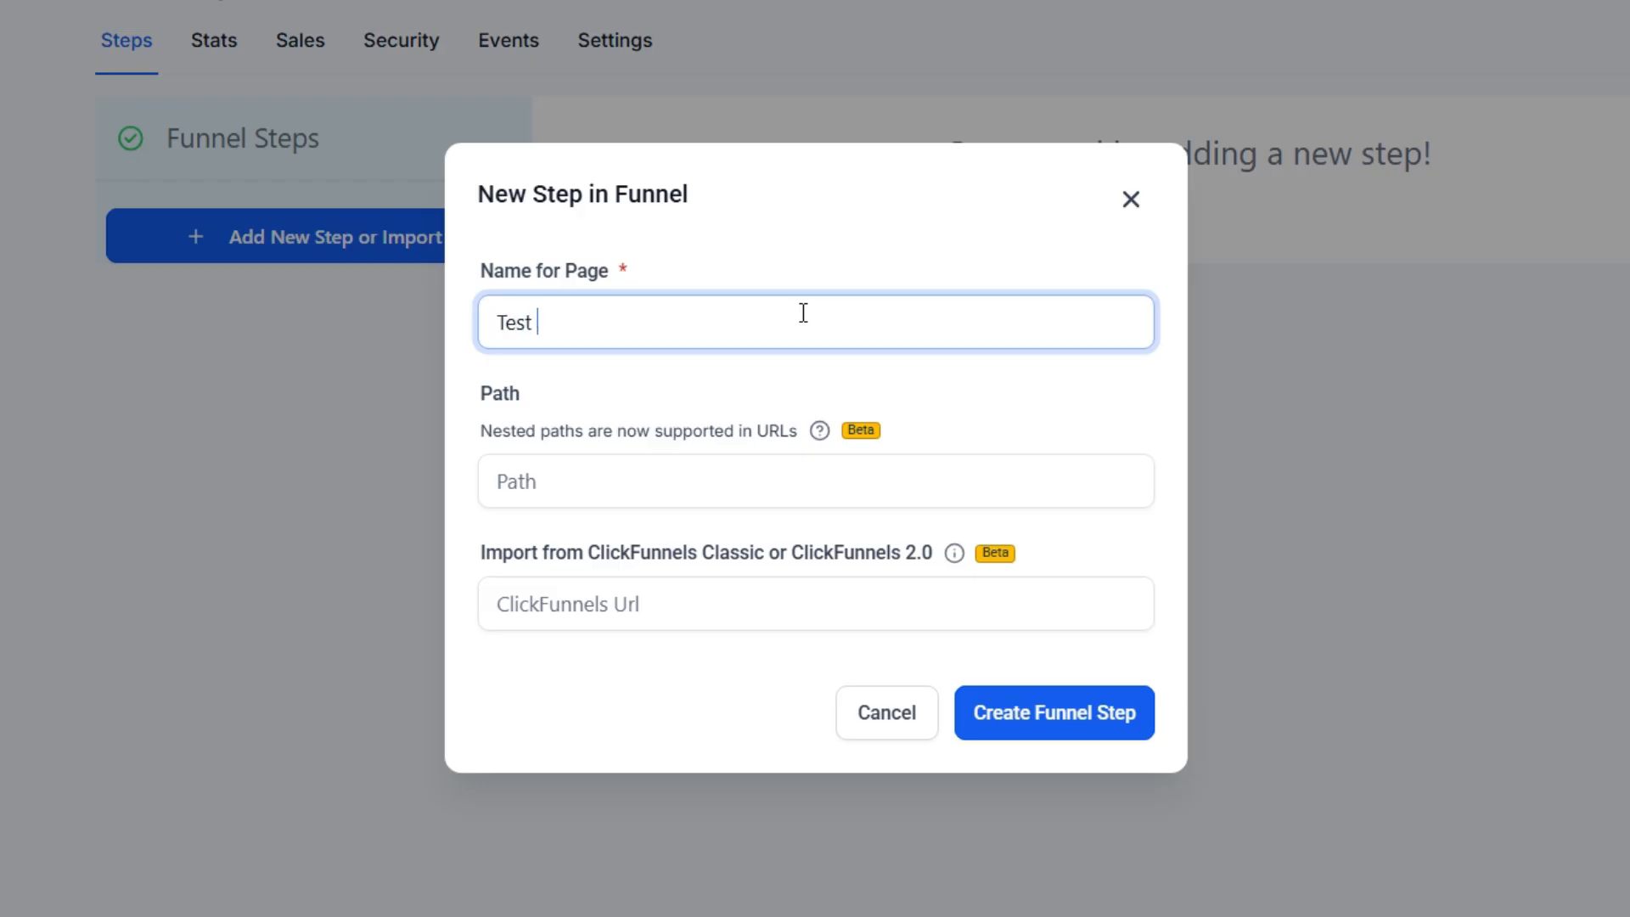
type("Page 1")
left_click(655, 487)
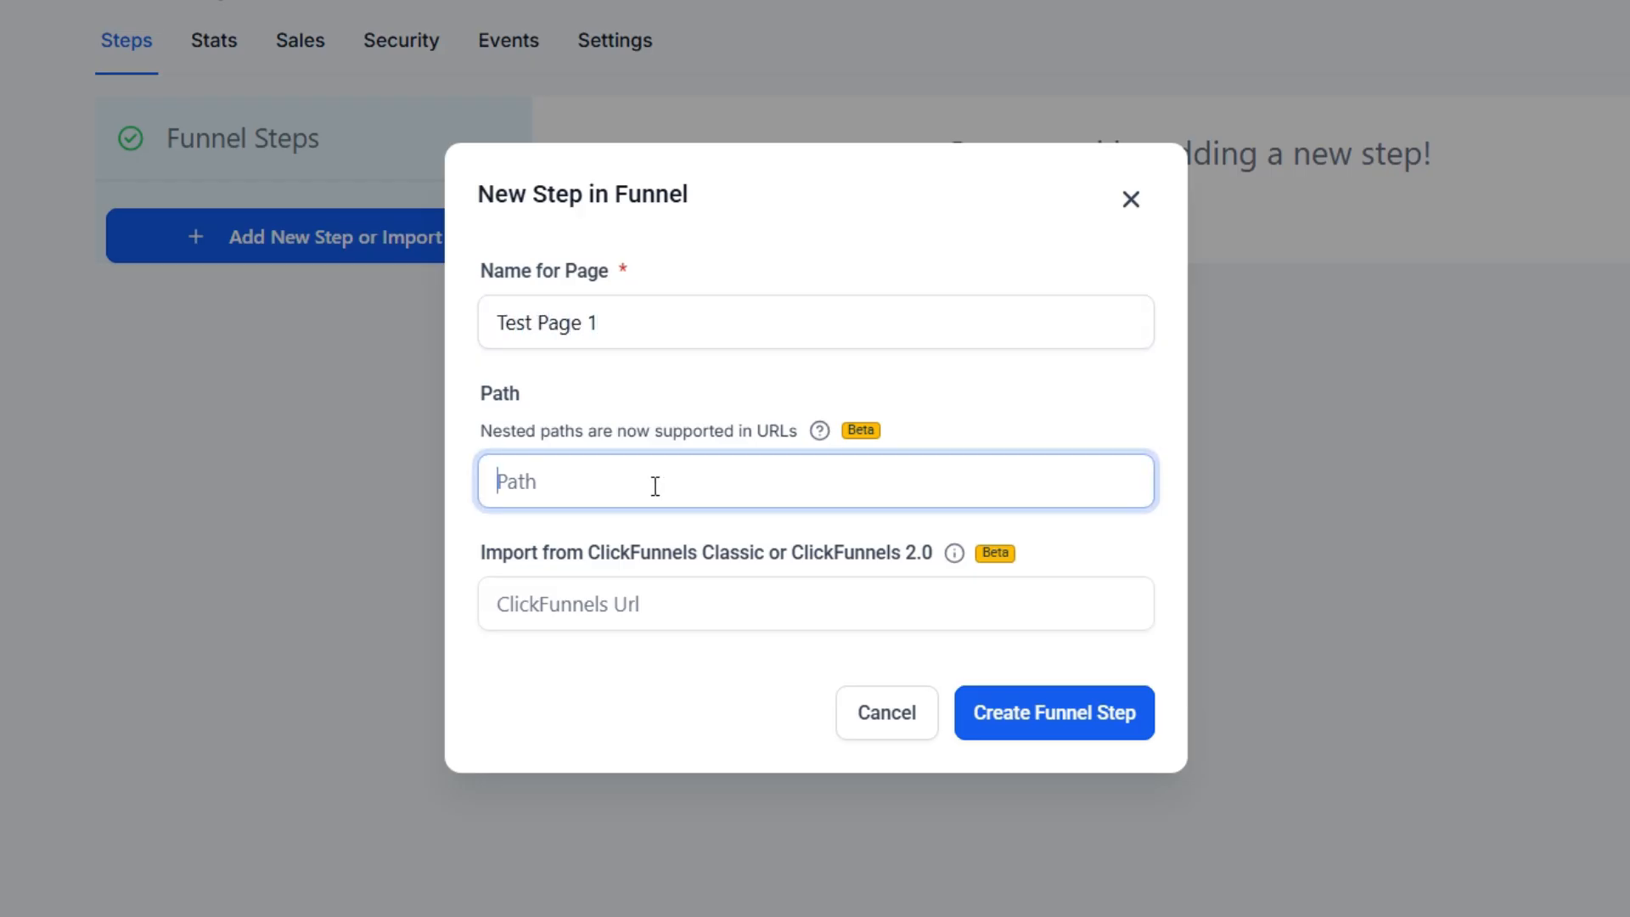
type("test1page")
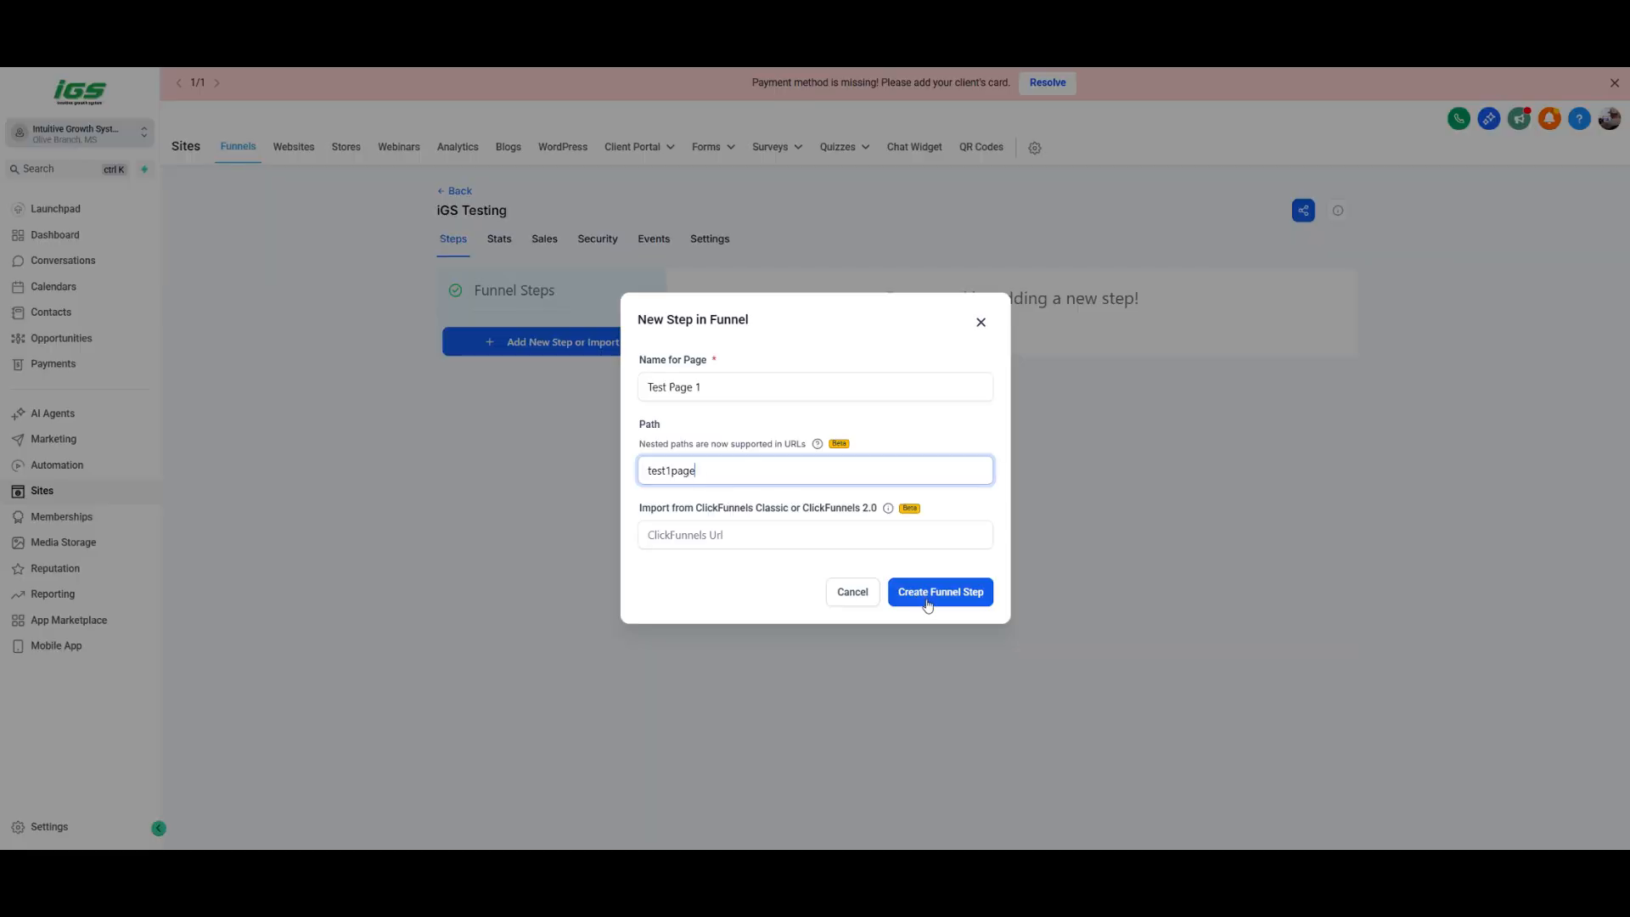
left_click(928, 603)
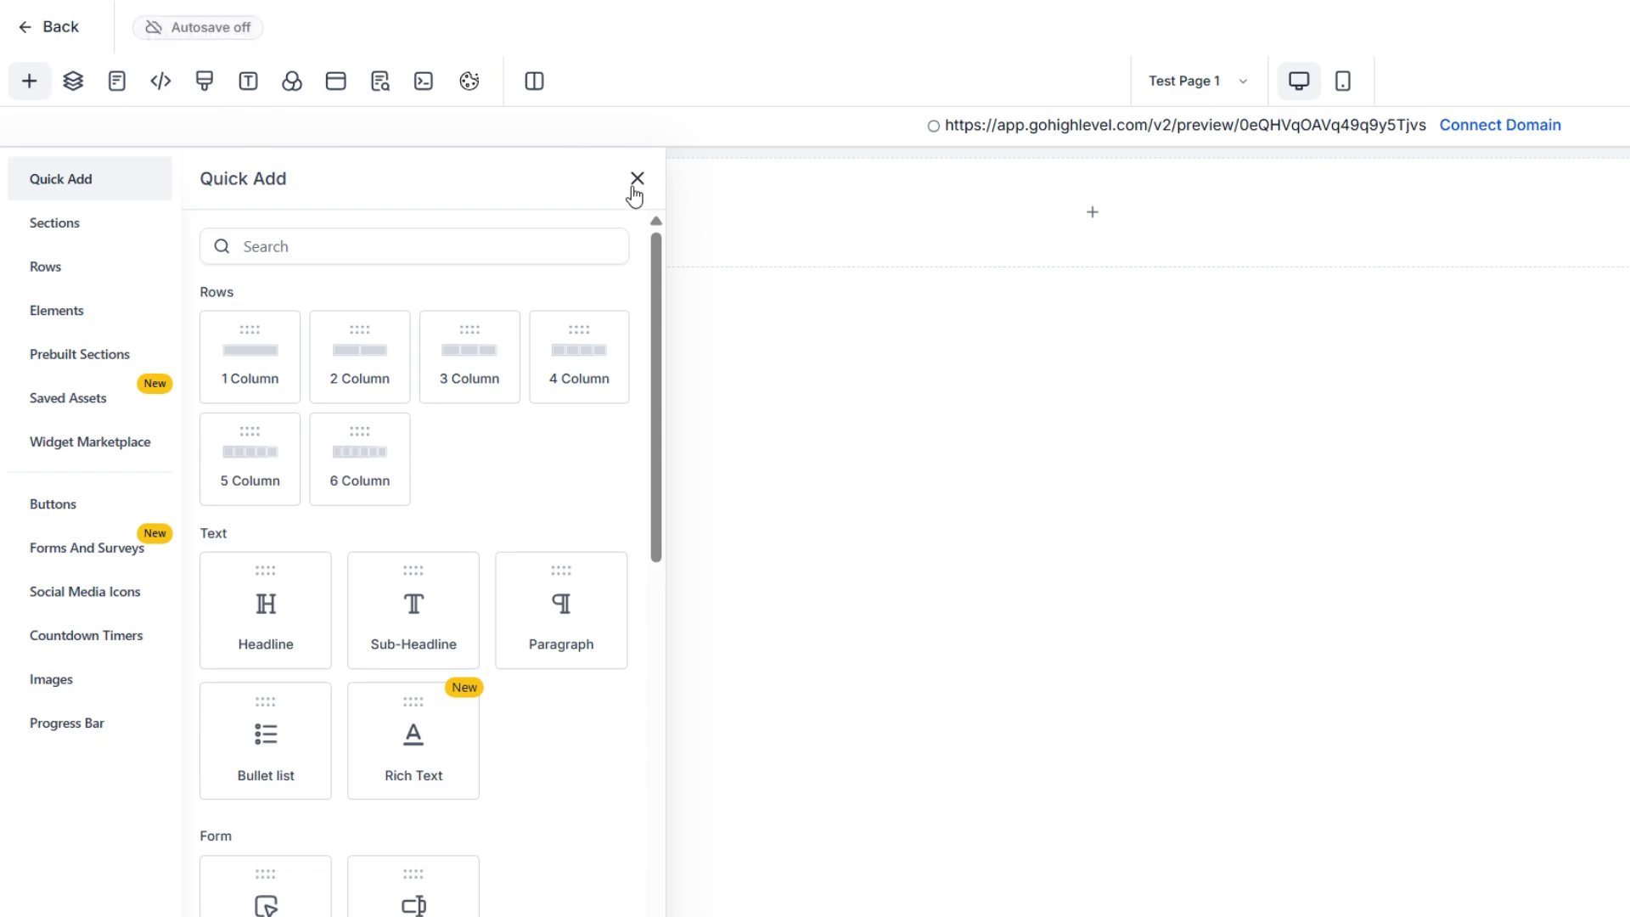
- Set the background color of Test Page 1 to a brand blue
left_click(636, 179)
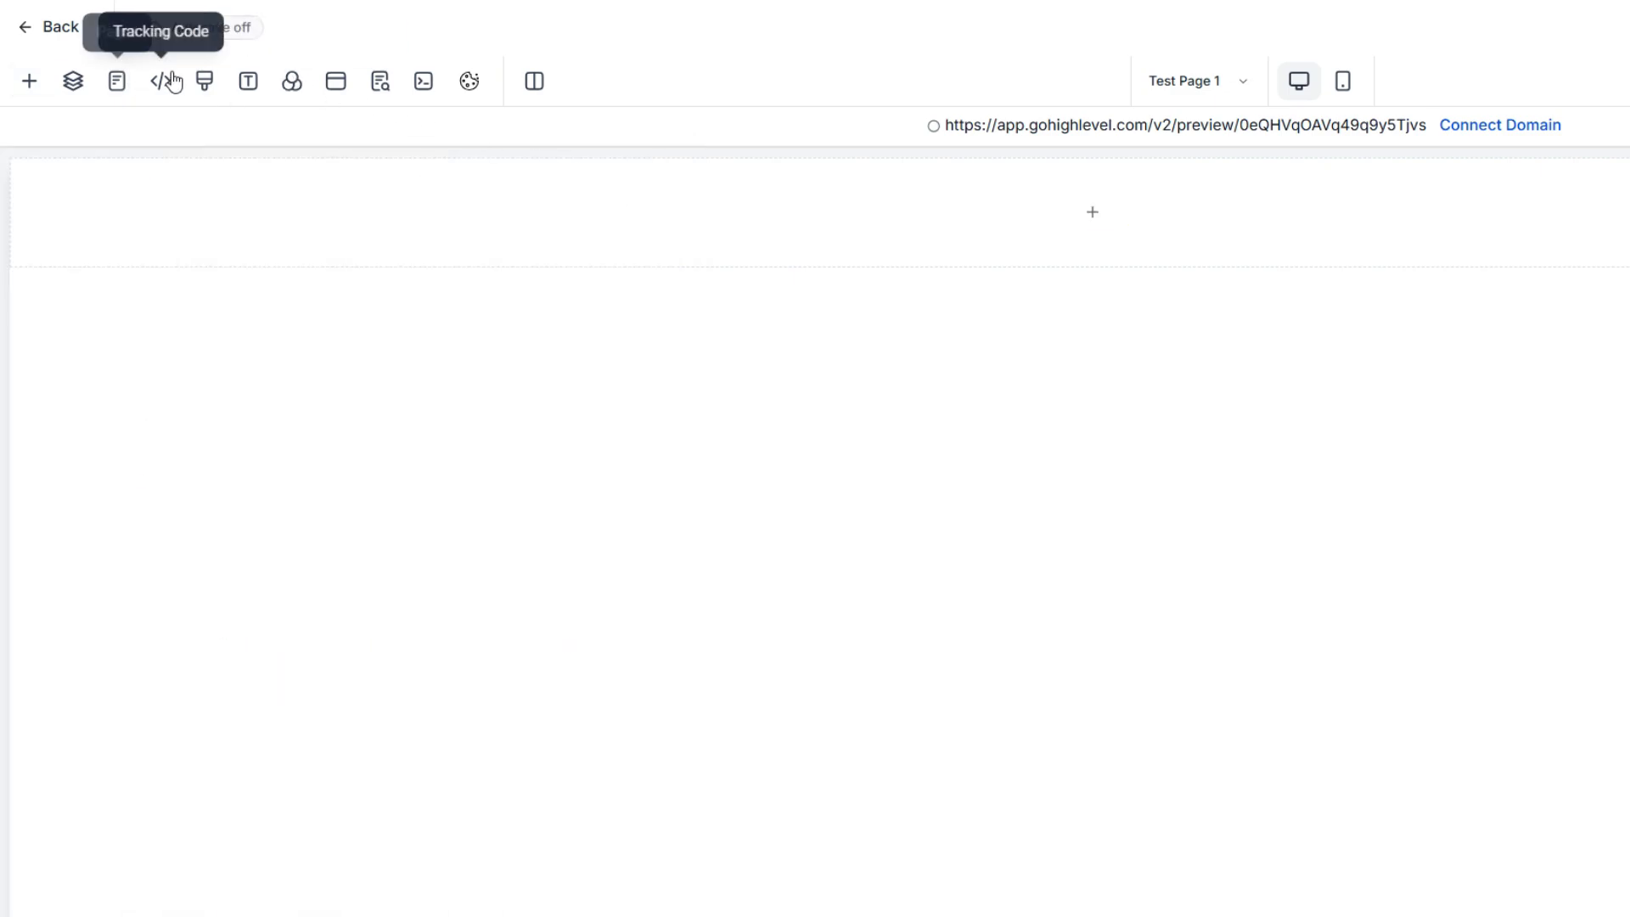
left_click(292, 83)
left_click(74, 275)
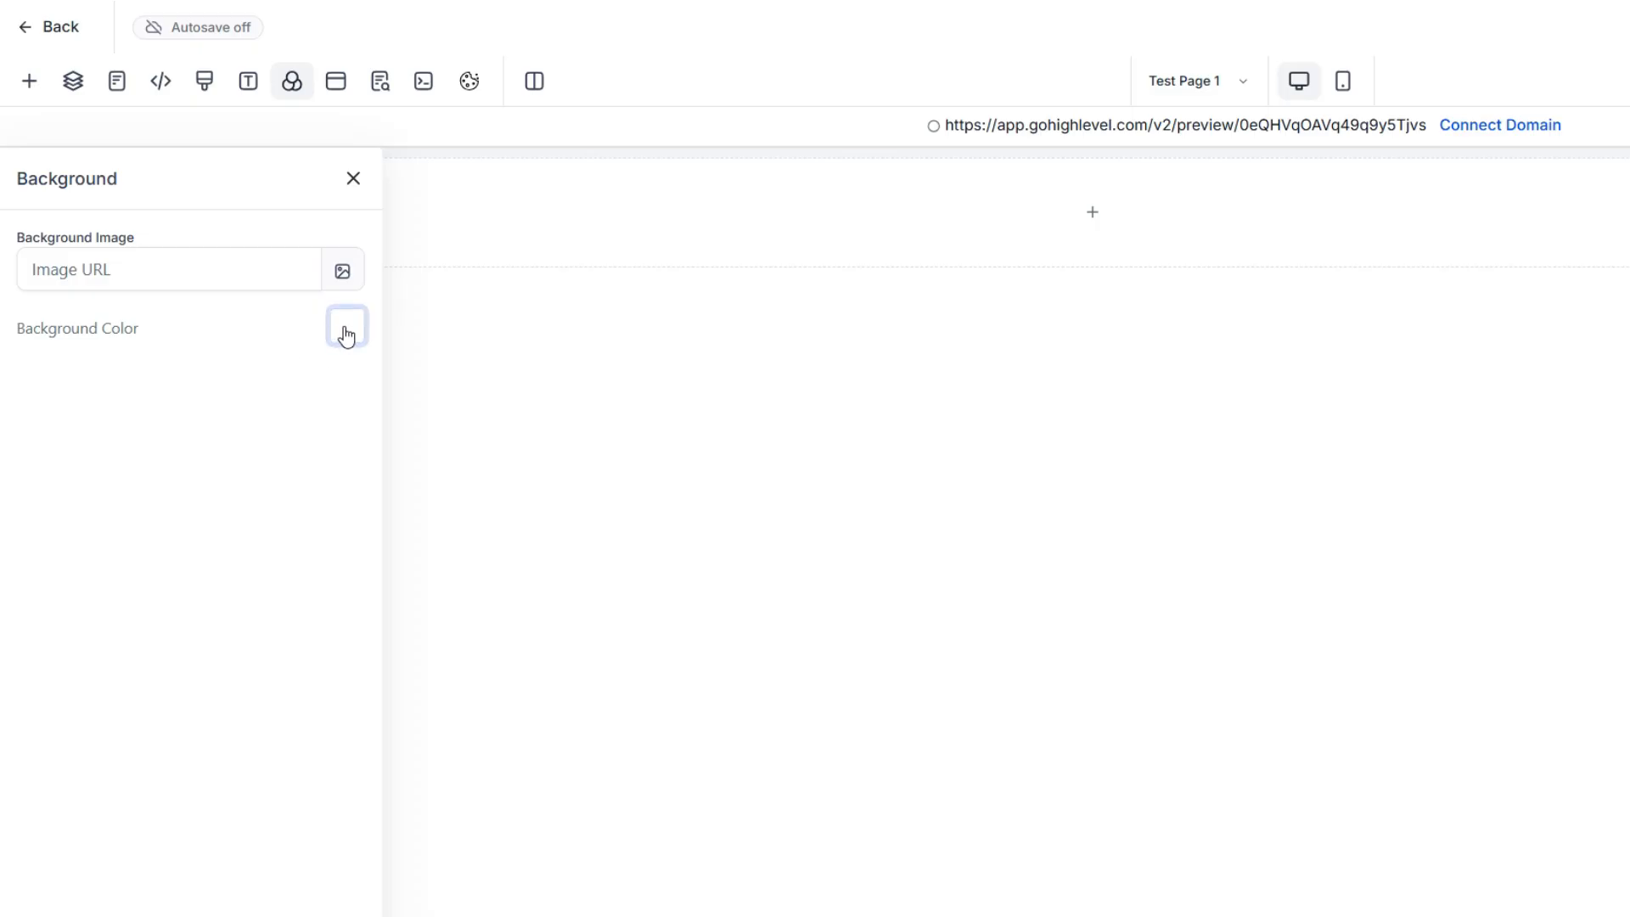
left_click(346, 333)
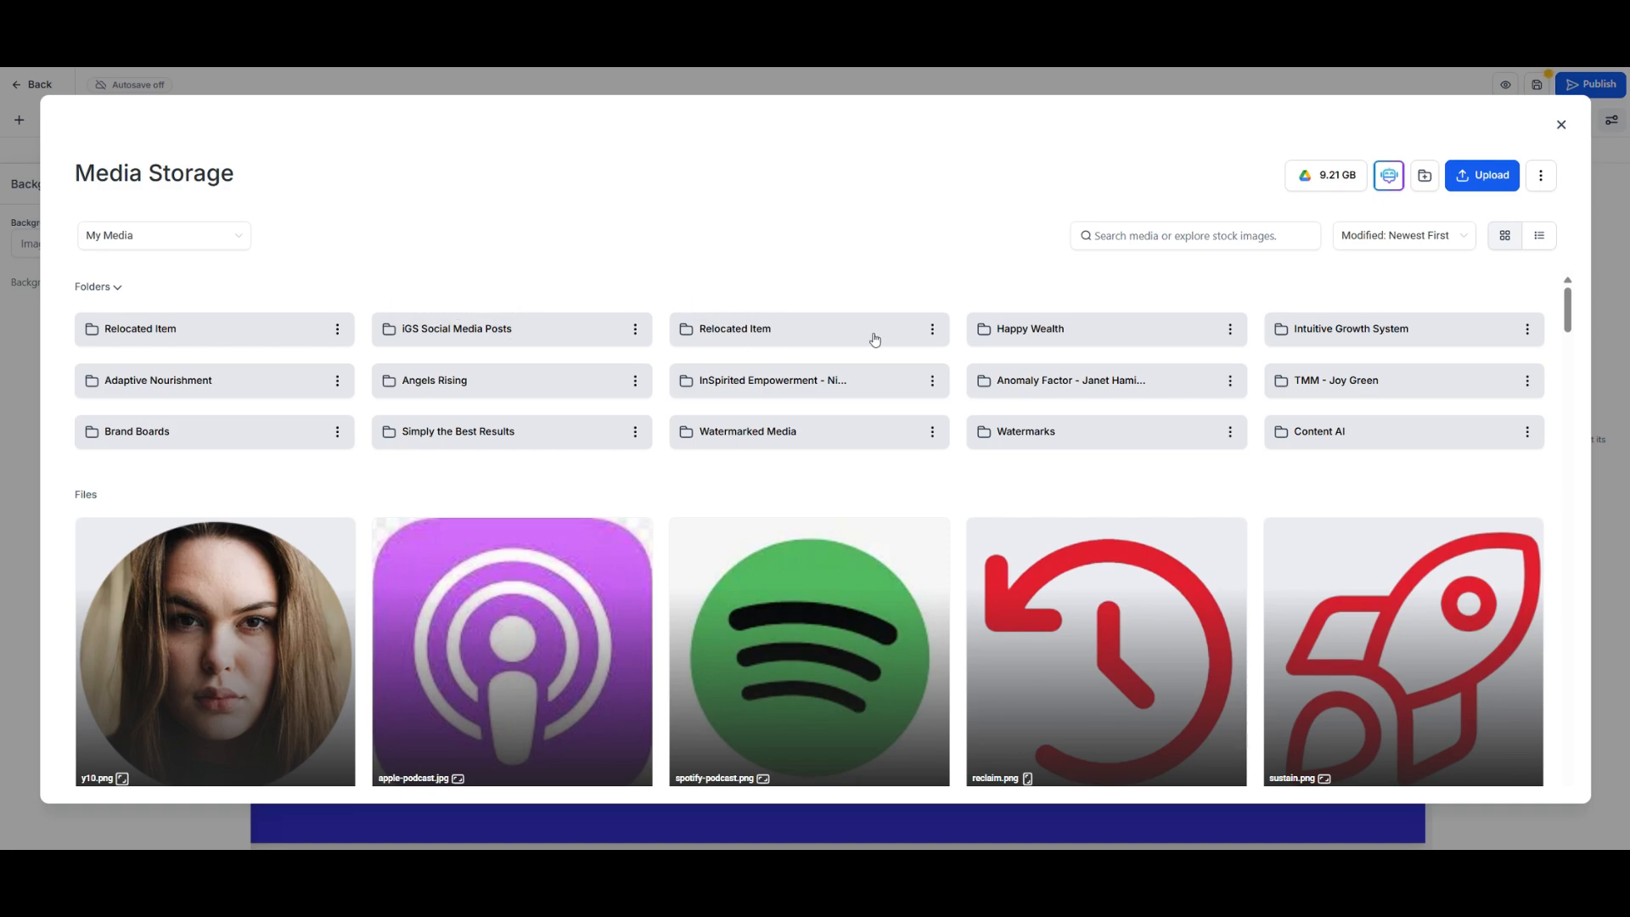
left_click(1422, 340)
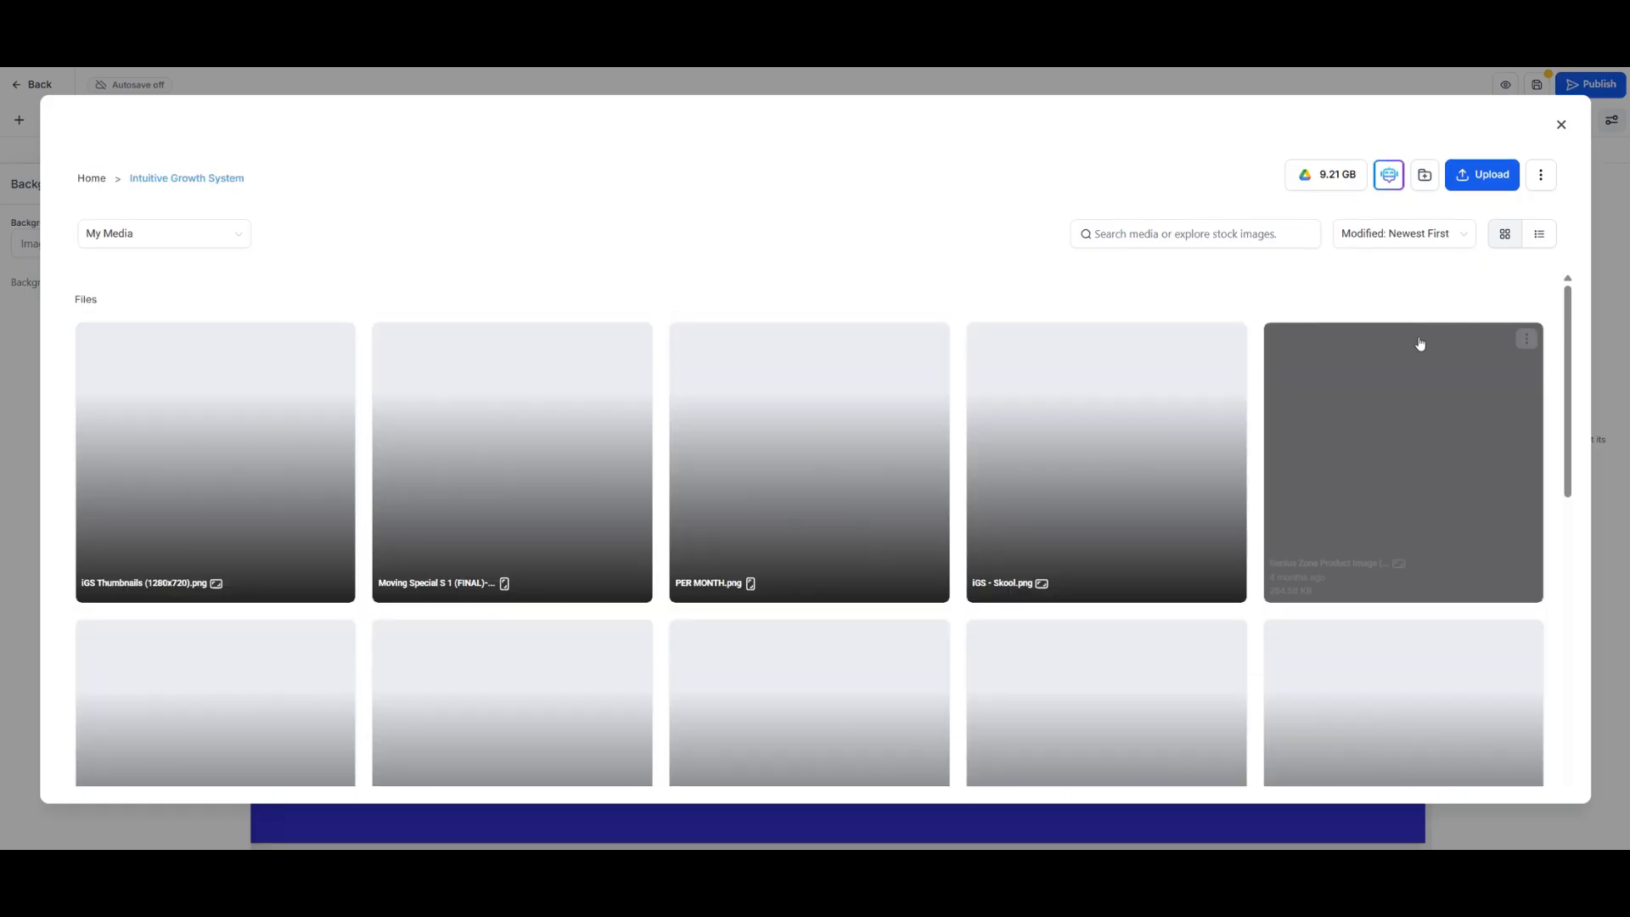
scroll(1040, 472, "down", 7)
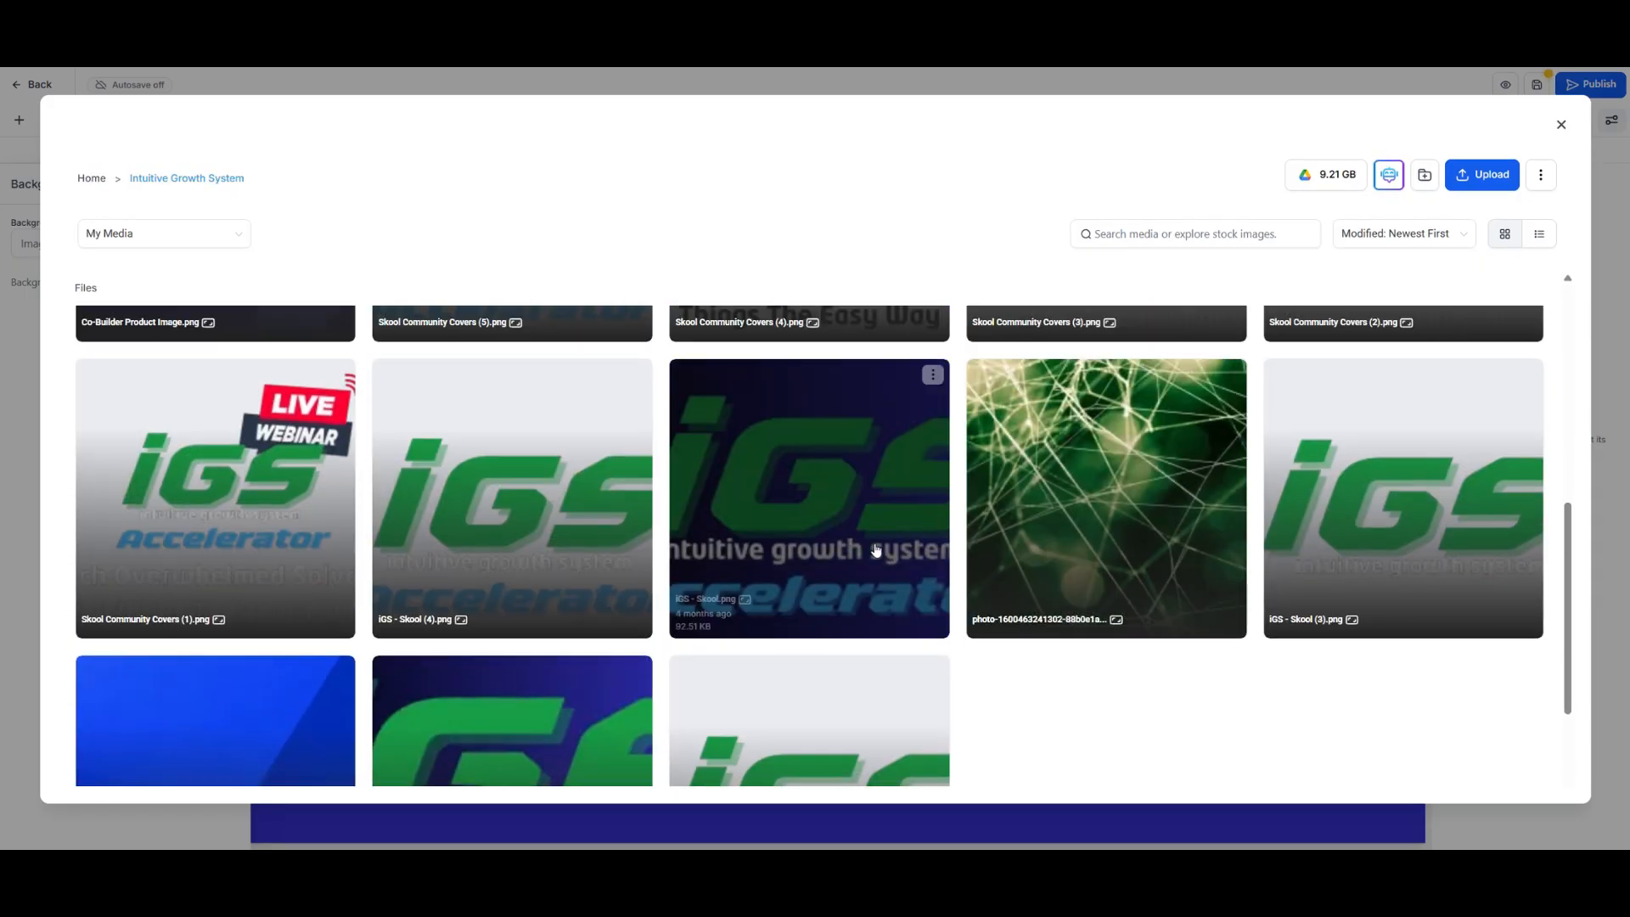
scroll(874, 546, "down", 3)
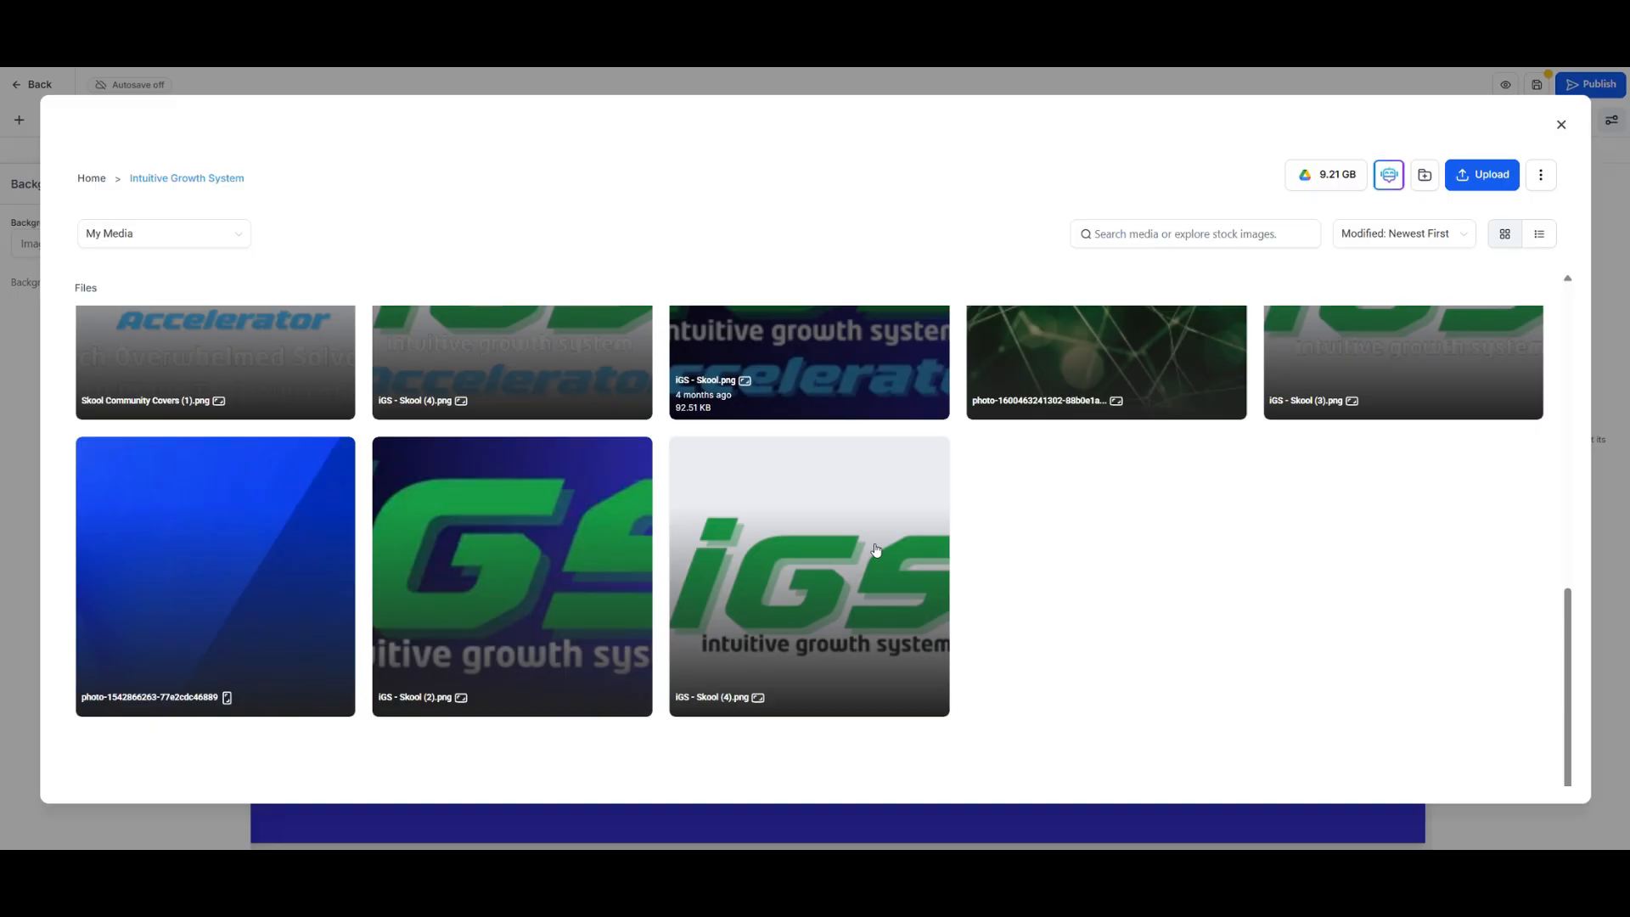
left_click(227, 582)
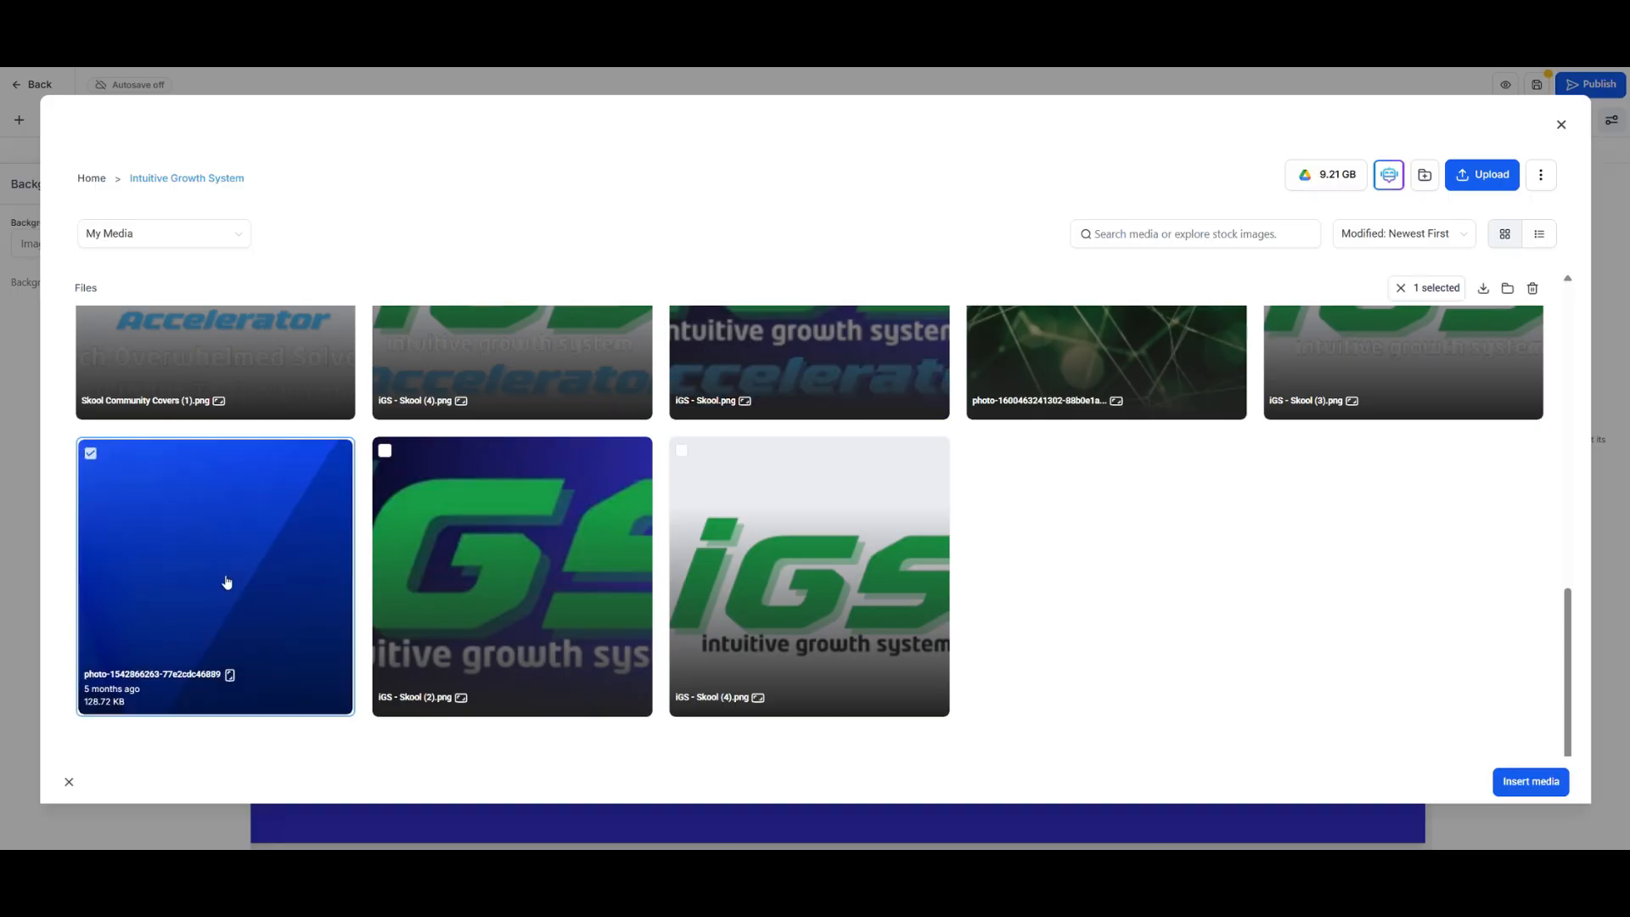
left_click(1506, 782)
- Set the background image opacity to Half Fade and close the background settings
left_click(170, 424)
left_click(184, 510)
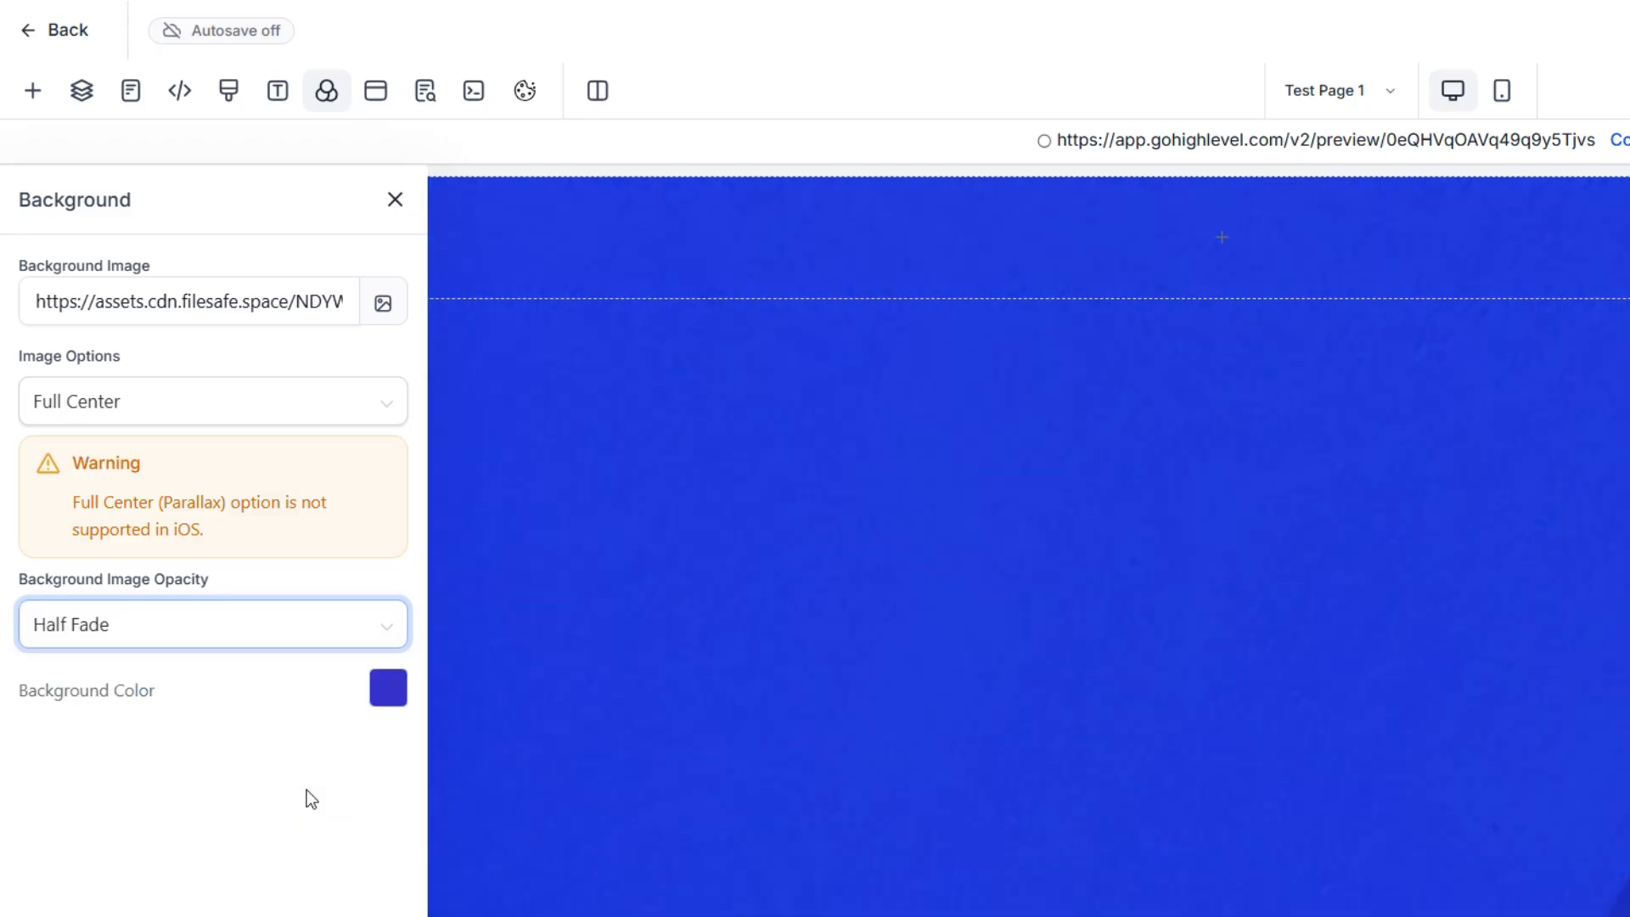
left_click(395, 204)
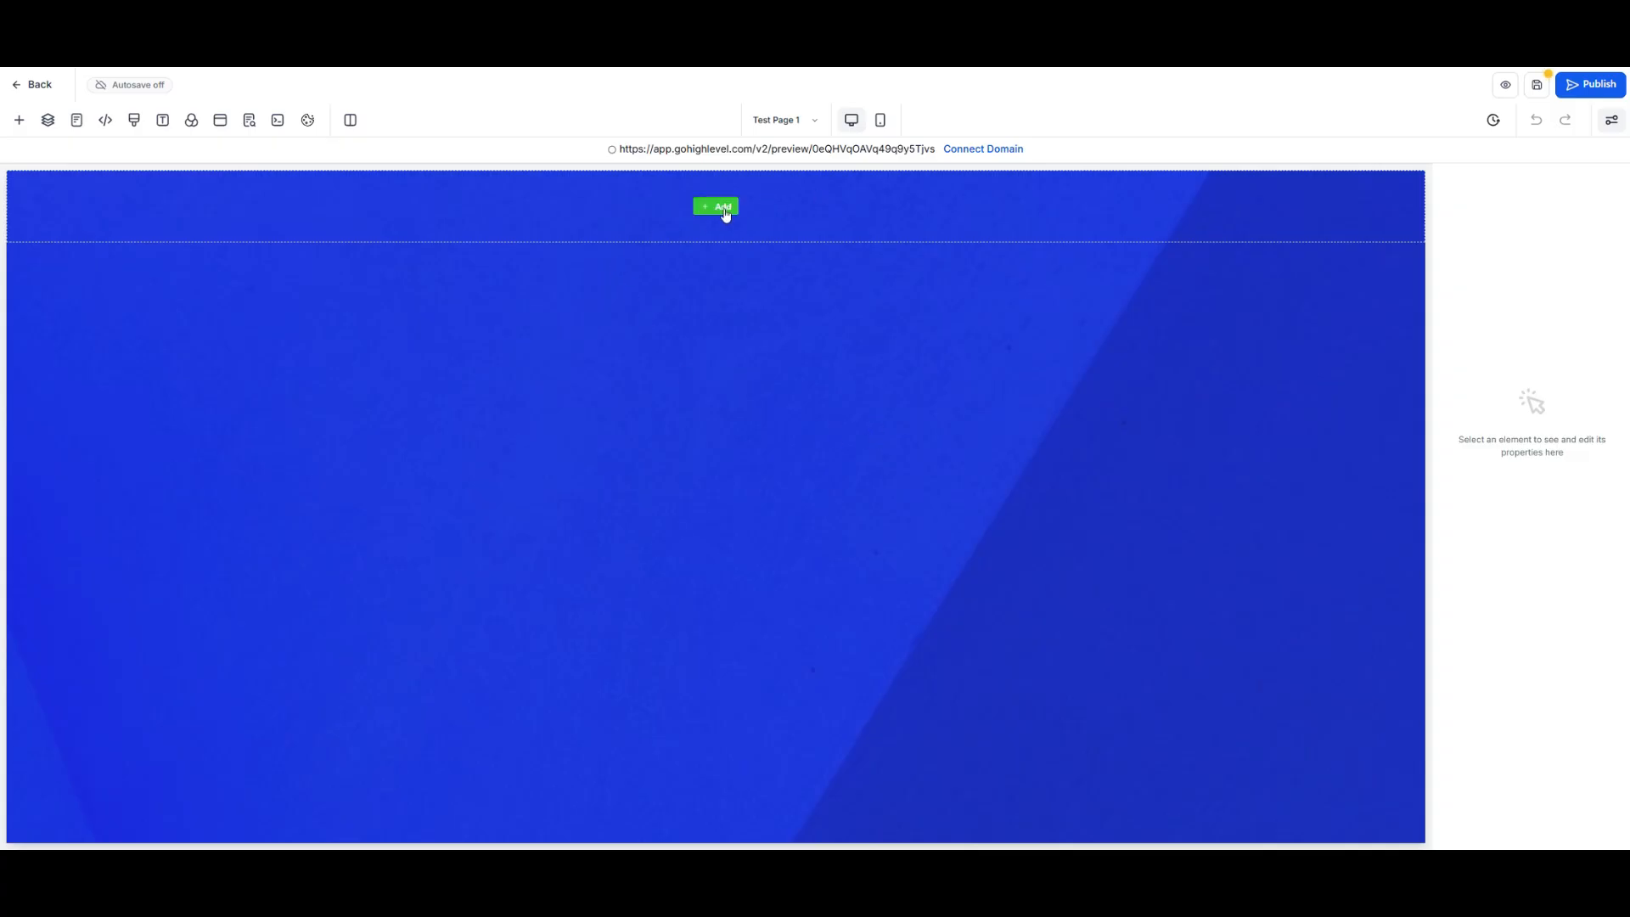
- Add a section with a 1 Column row to the blank page and place an Image element in it
left_click(723, 208)
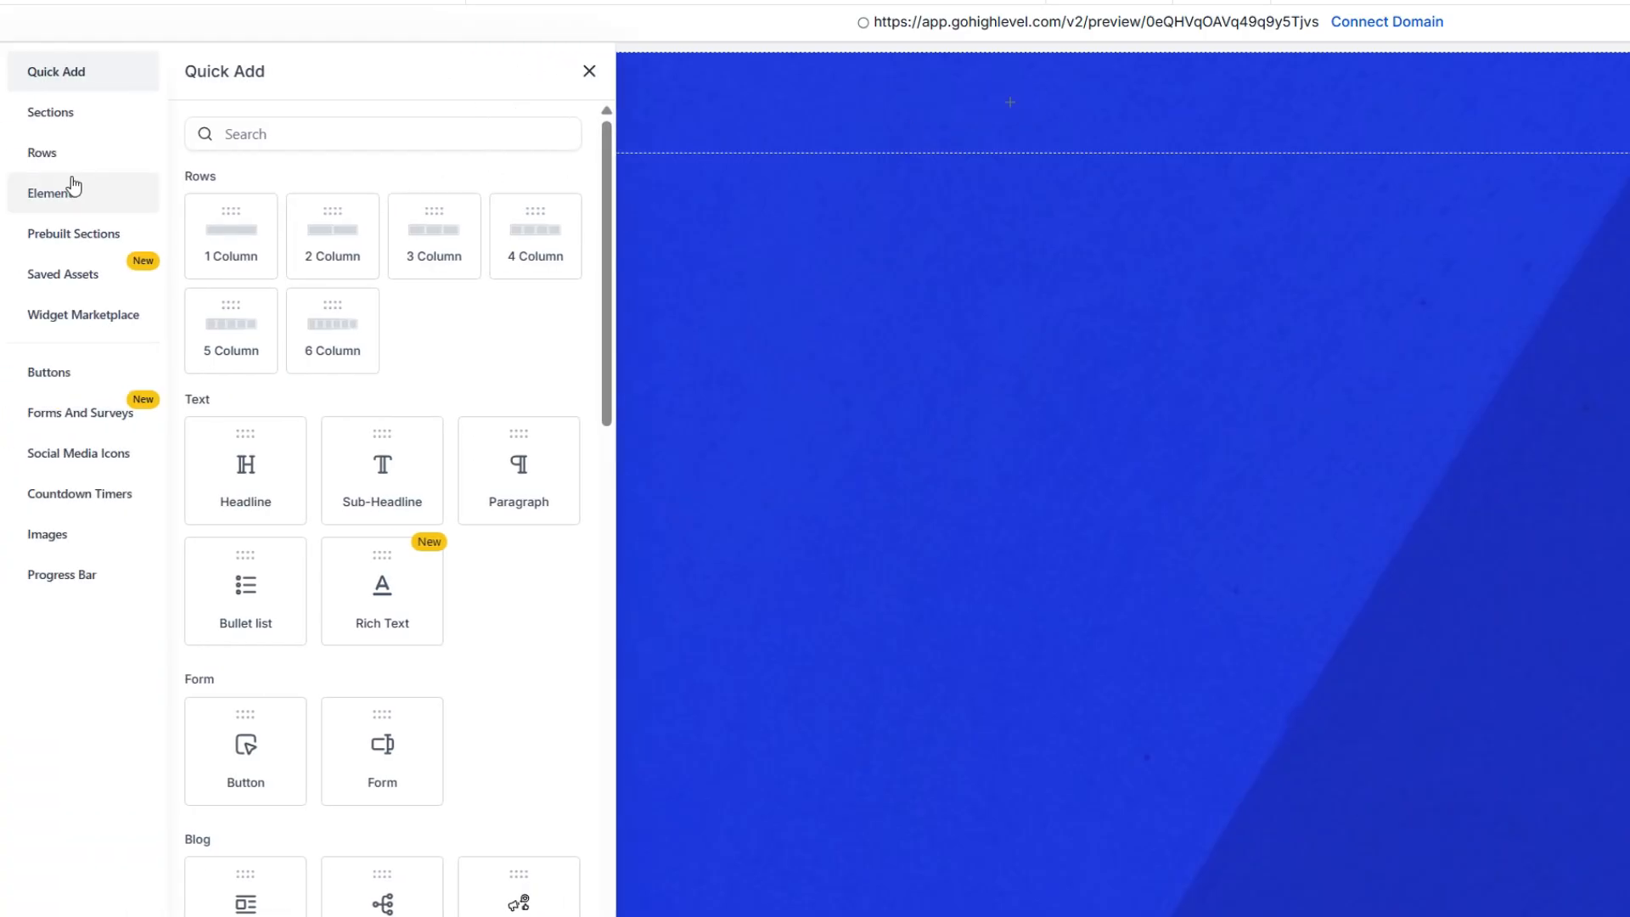
left_click(230, 247)
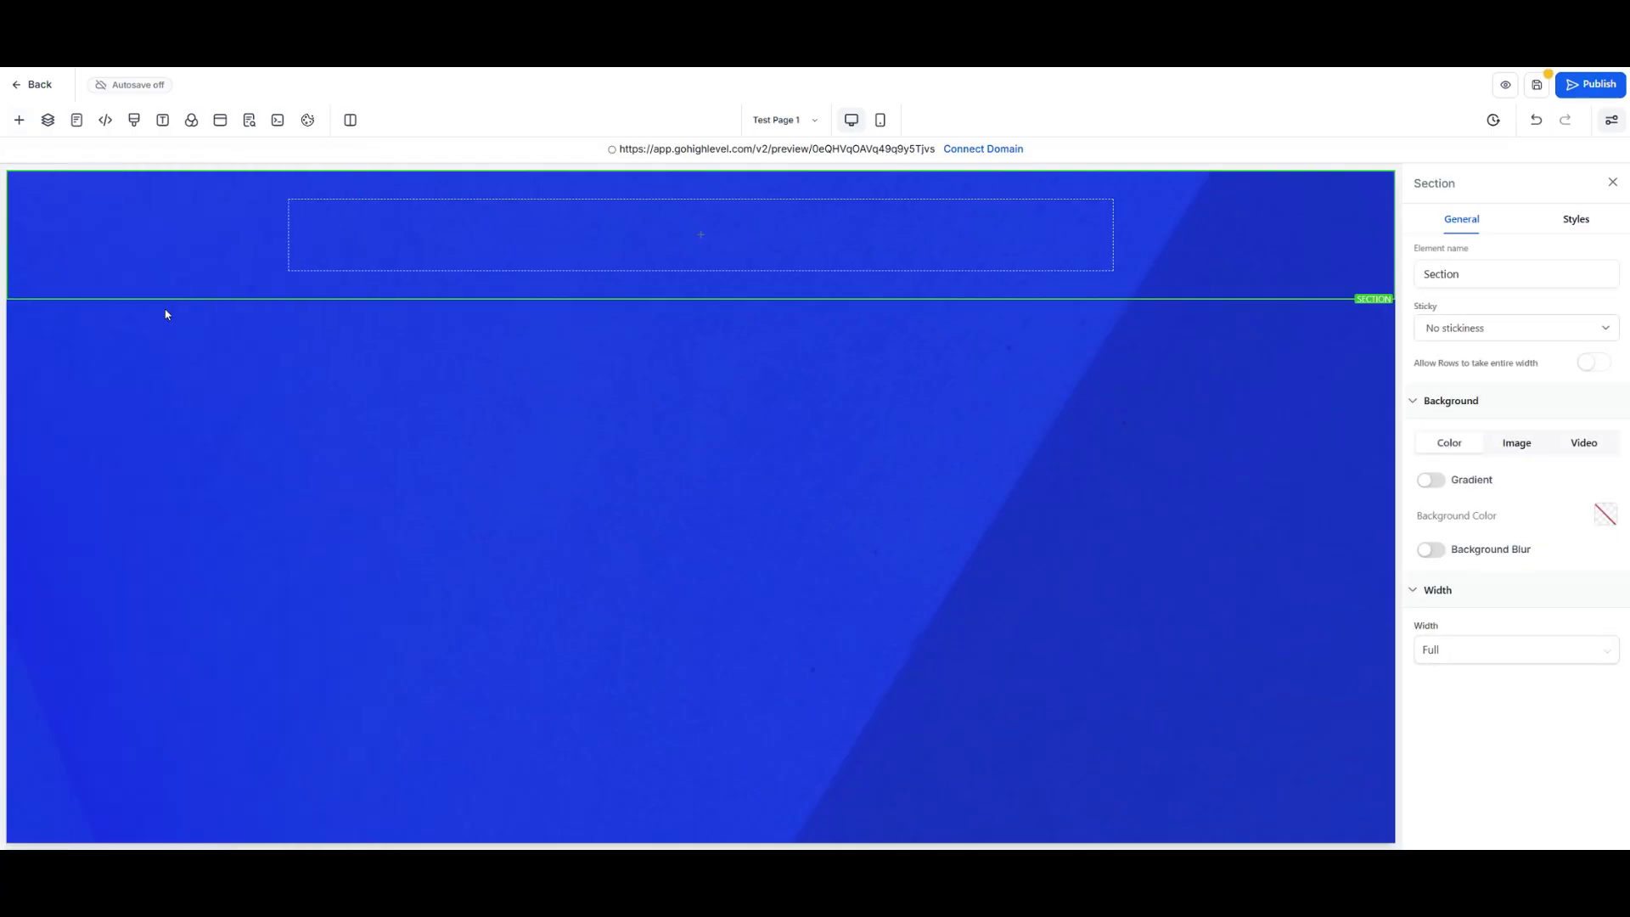
left_click(699, 235)
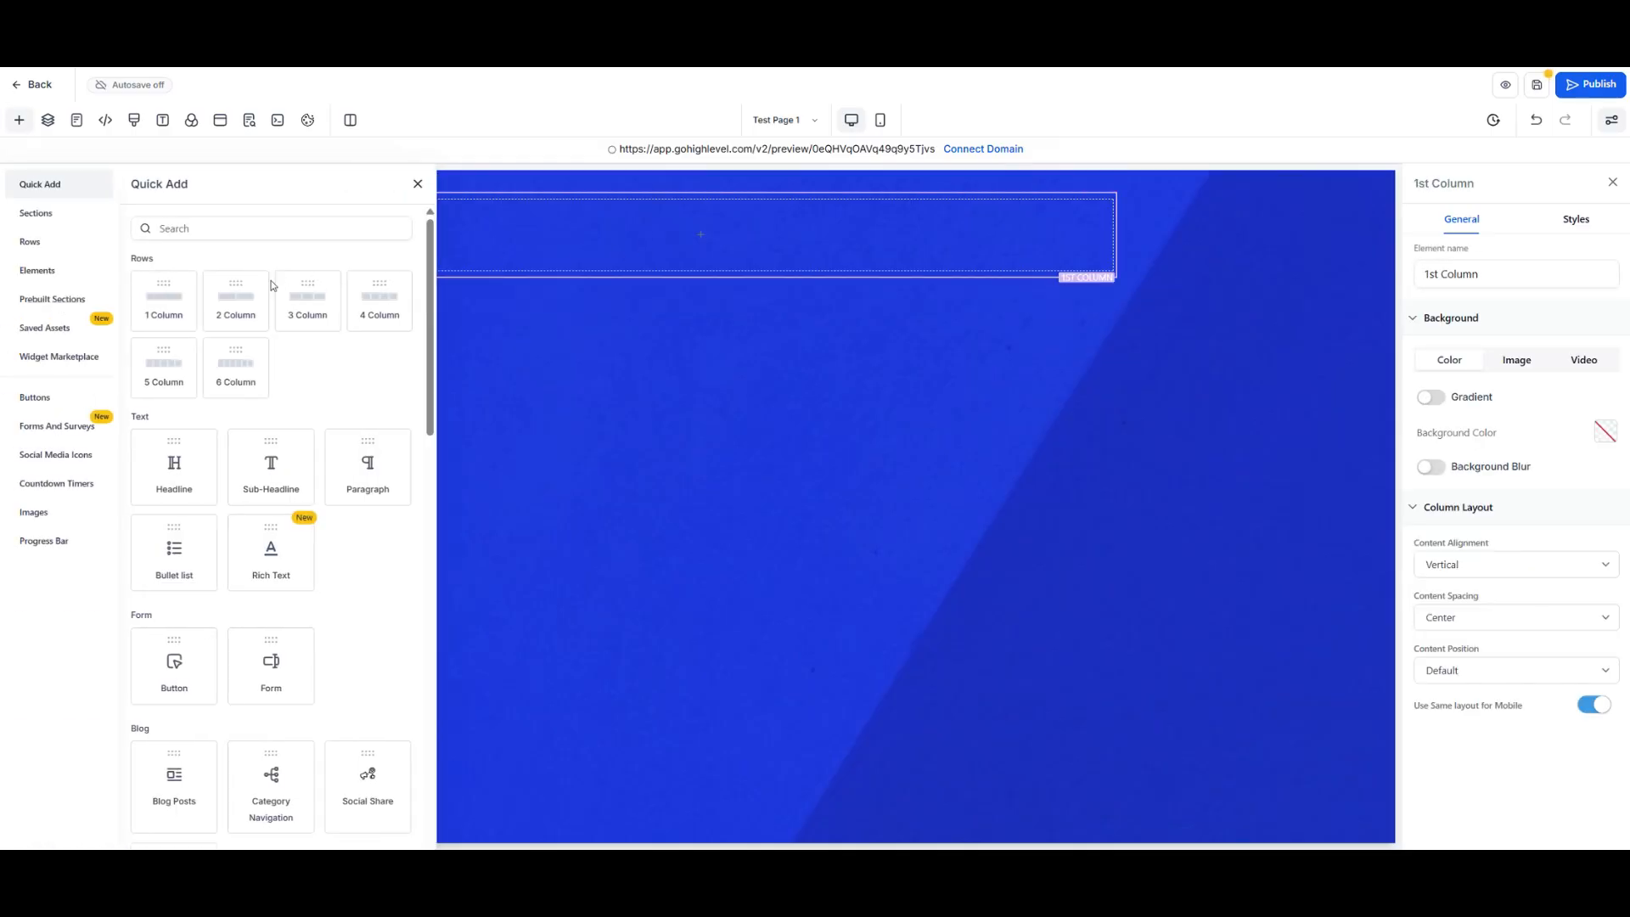
scroll(603, 600, "down", 5)
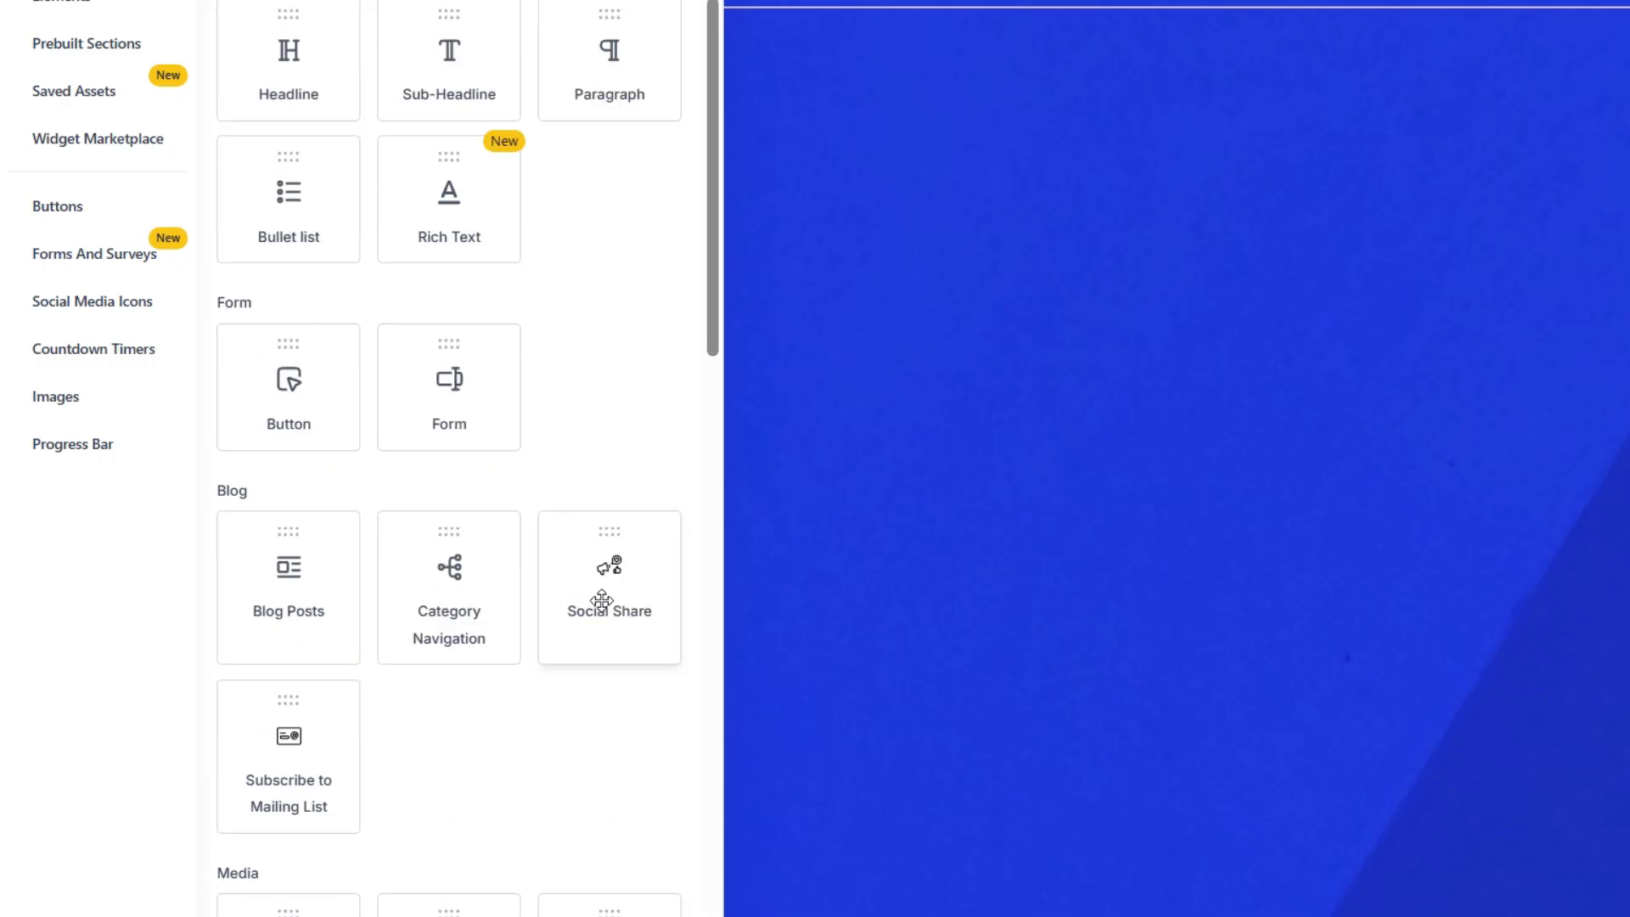
scroll(602, 600, "down", 3)
left_click(623, 426)
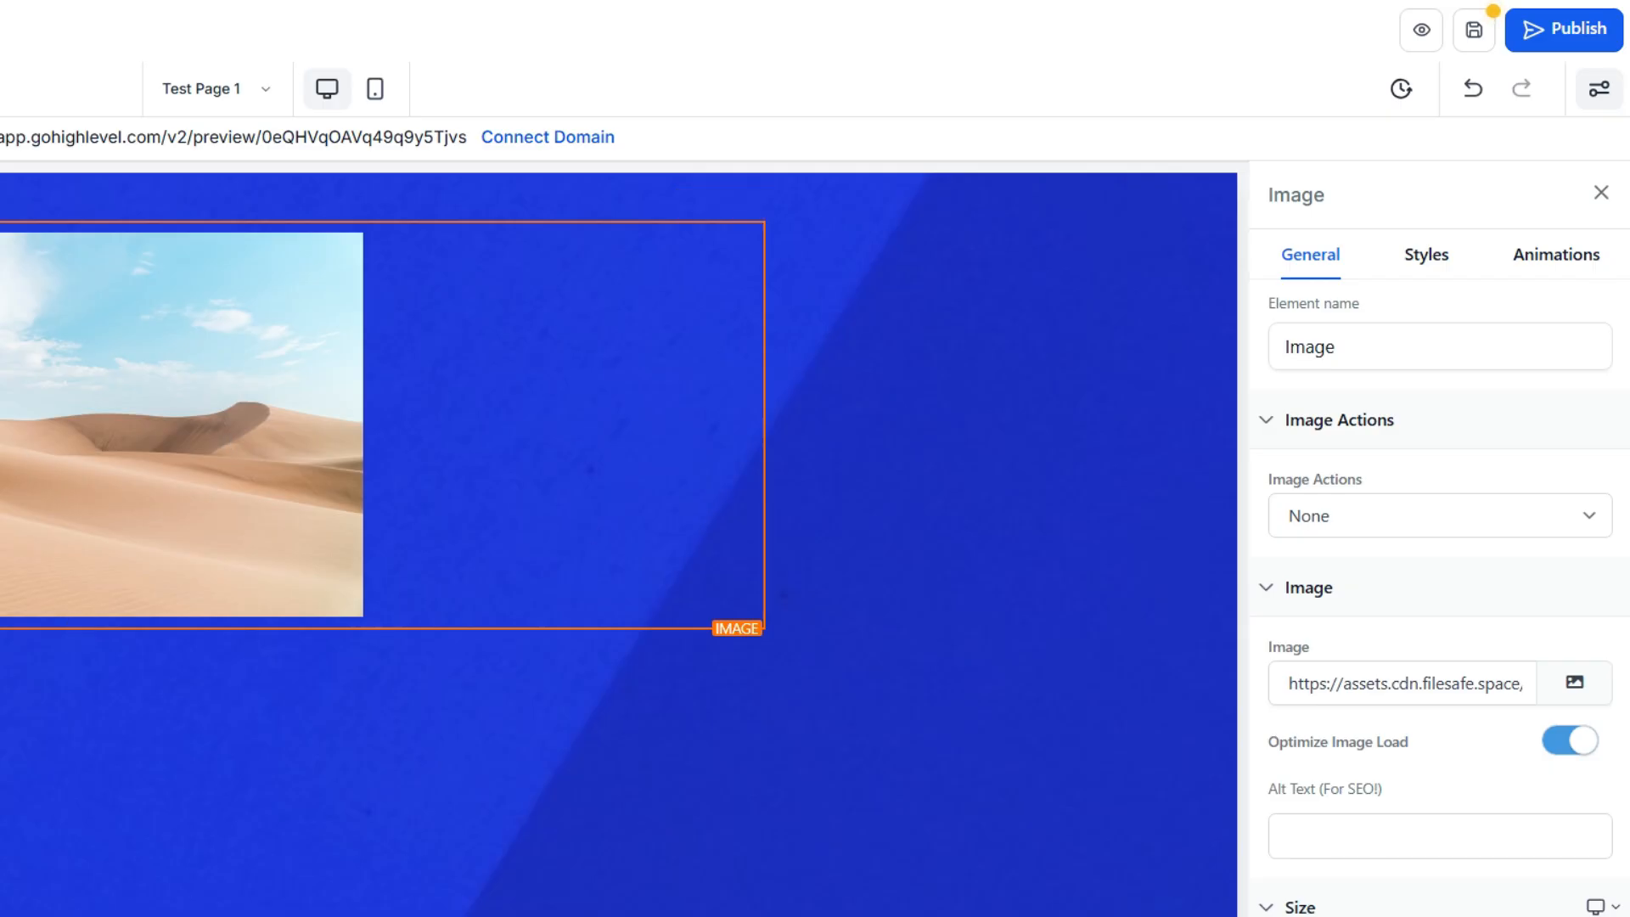
- Replace the placeholder picture with iGS - Skool (3).png from the Intuitive Growth System media folder
left_click(1581, 691)
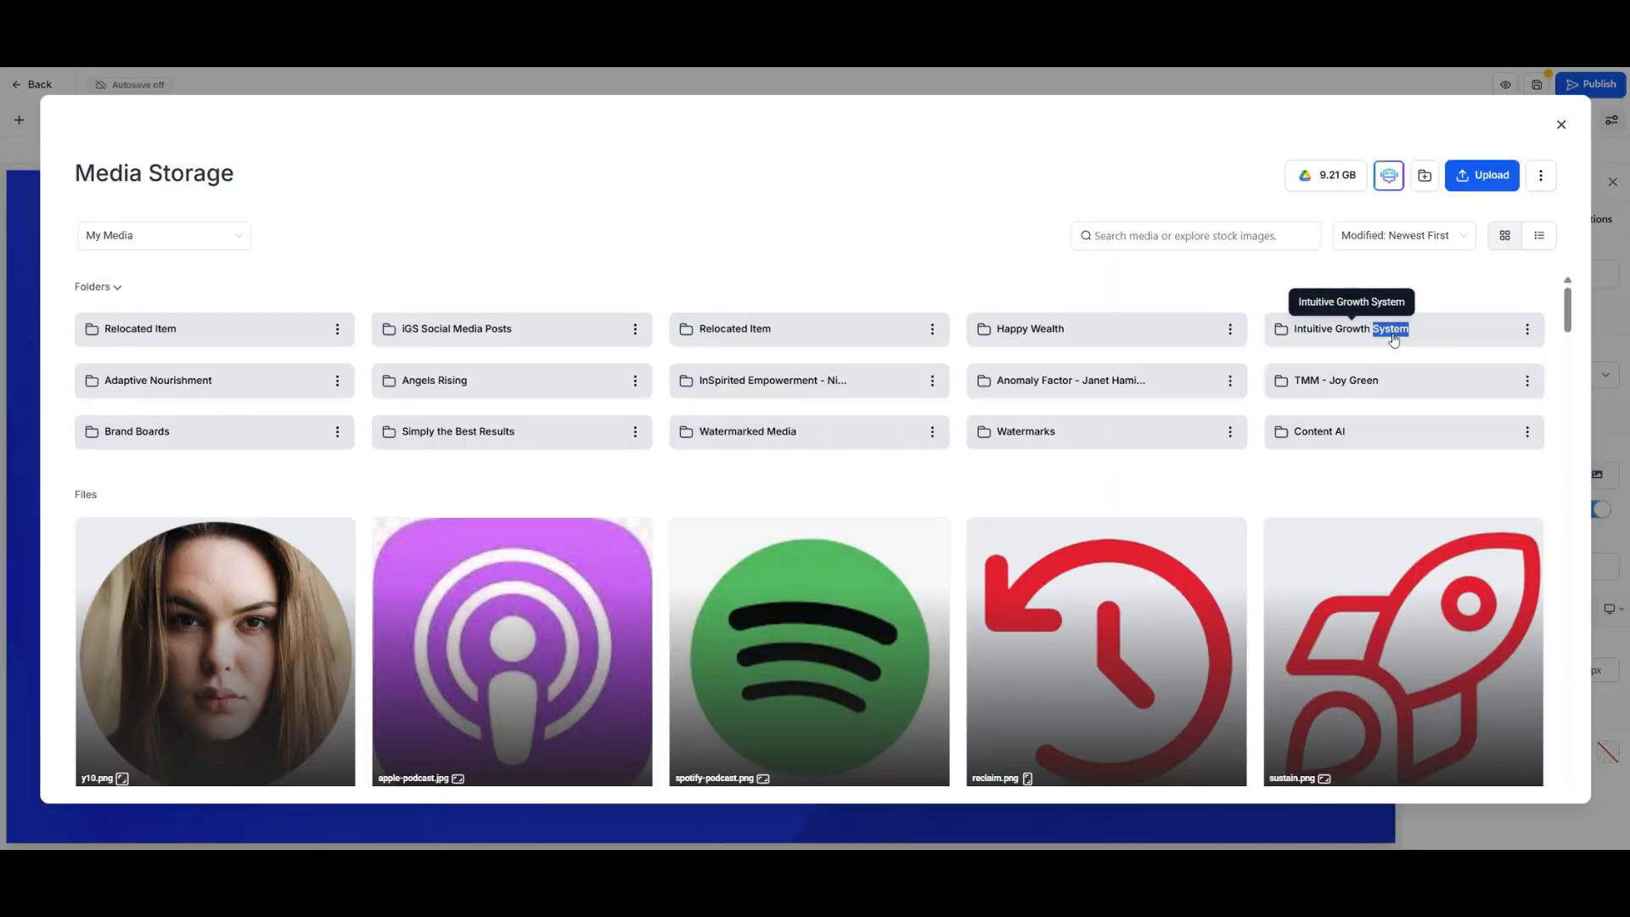
left_click(1385, 330)
scroll(1116, 520, "down", 10)
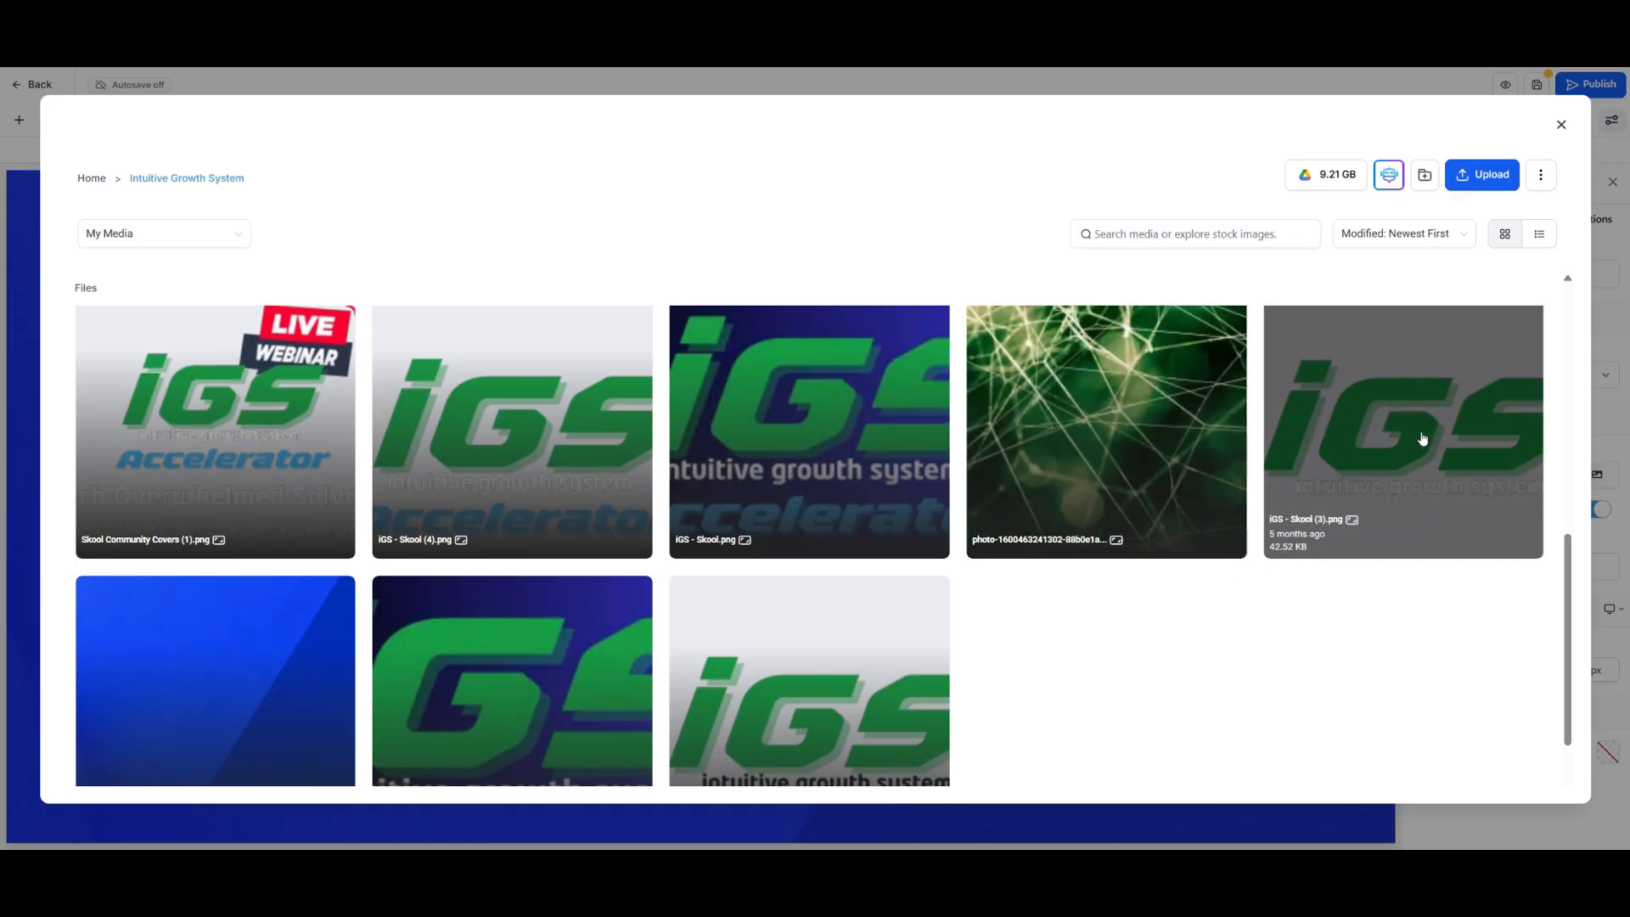
left_click(1422, 439)
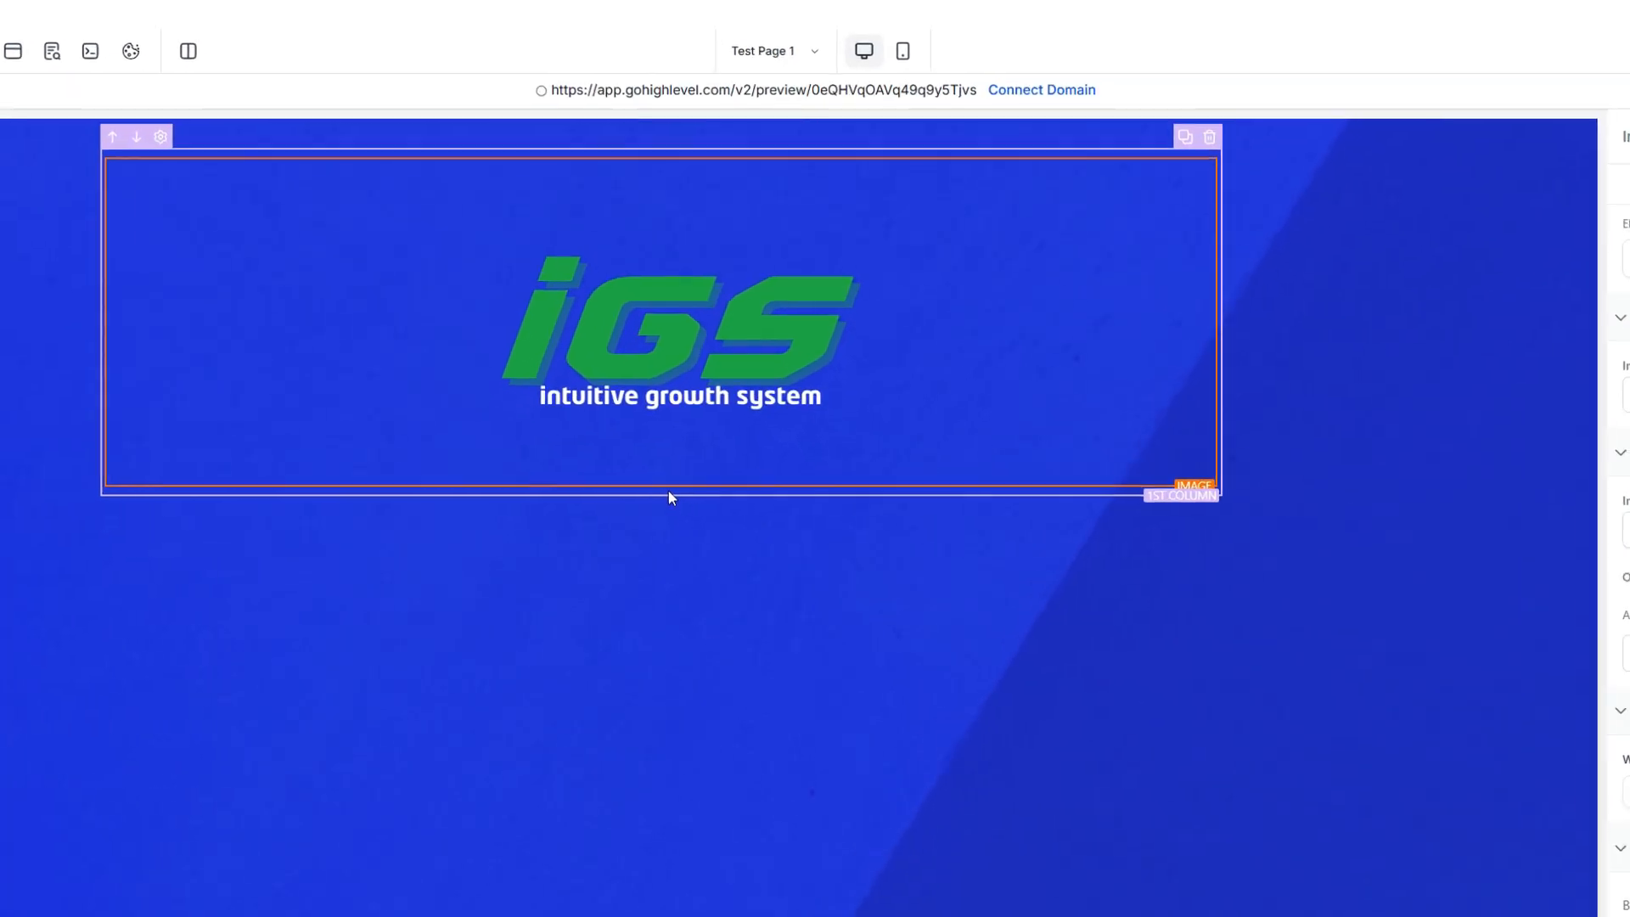
- Add a Headline element below the iGS logo image
left_click(669, 490)
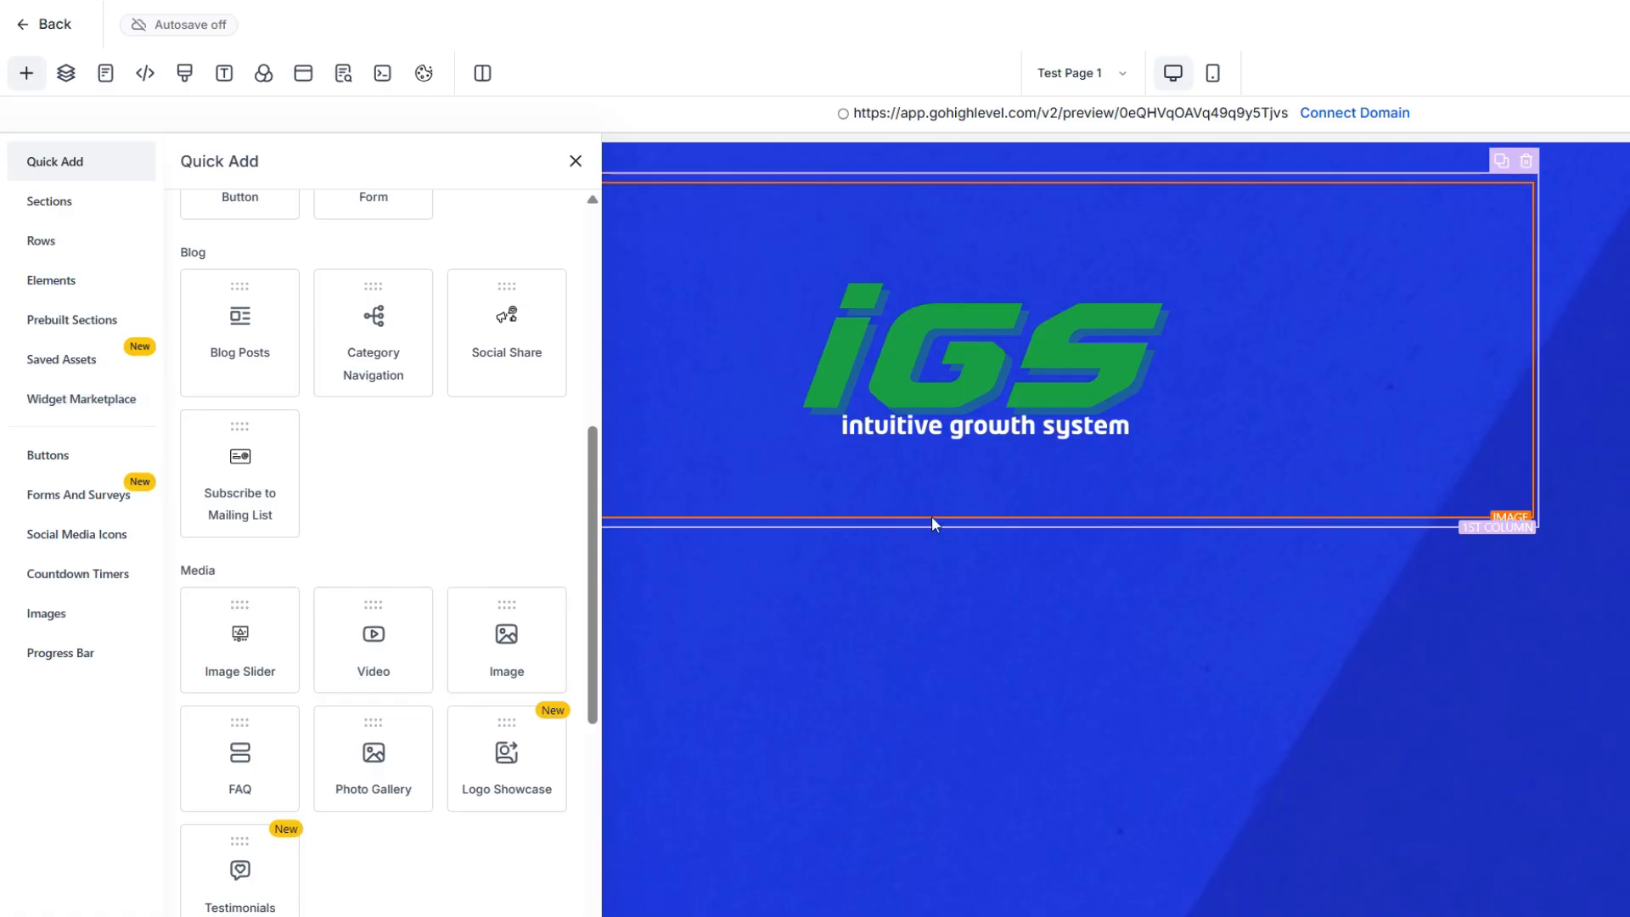
scroll(441, 522, "up", 6)
left_click(241, 531)
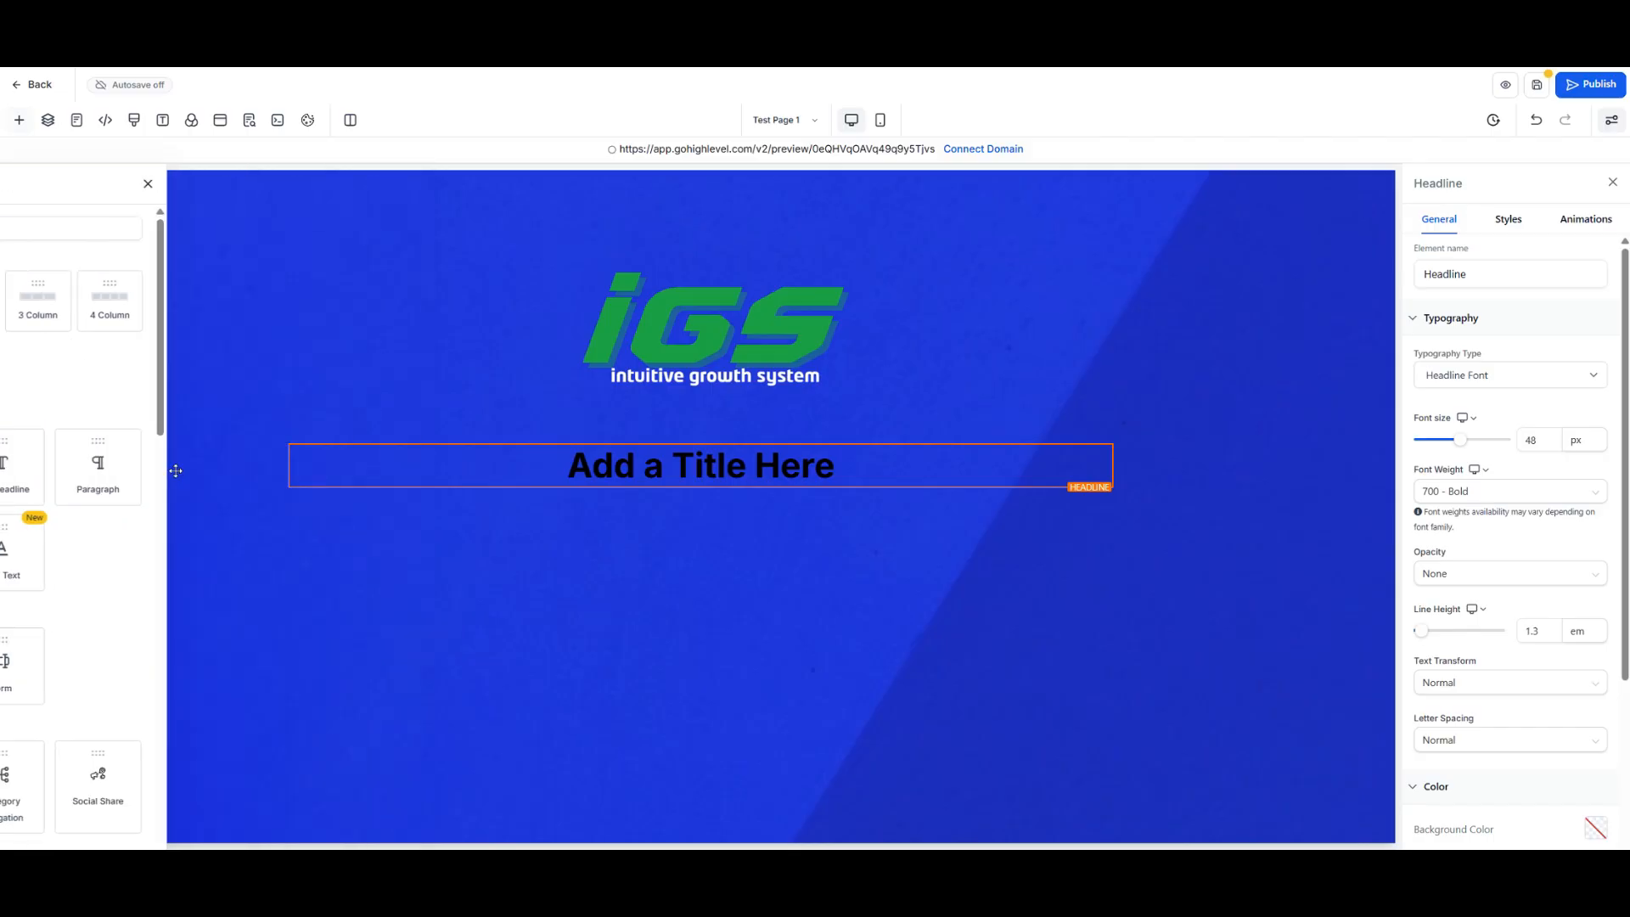
- Change the headline's text color to white (#ffffff)
left_click_drag(852, 466, 439, 470)
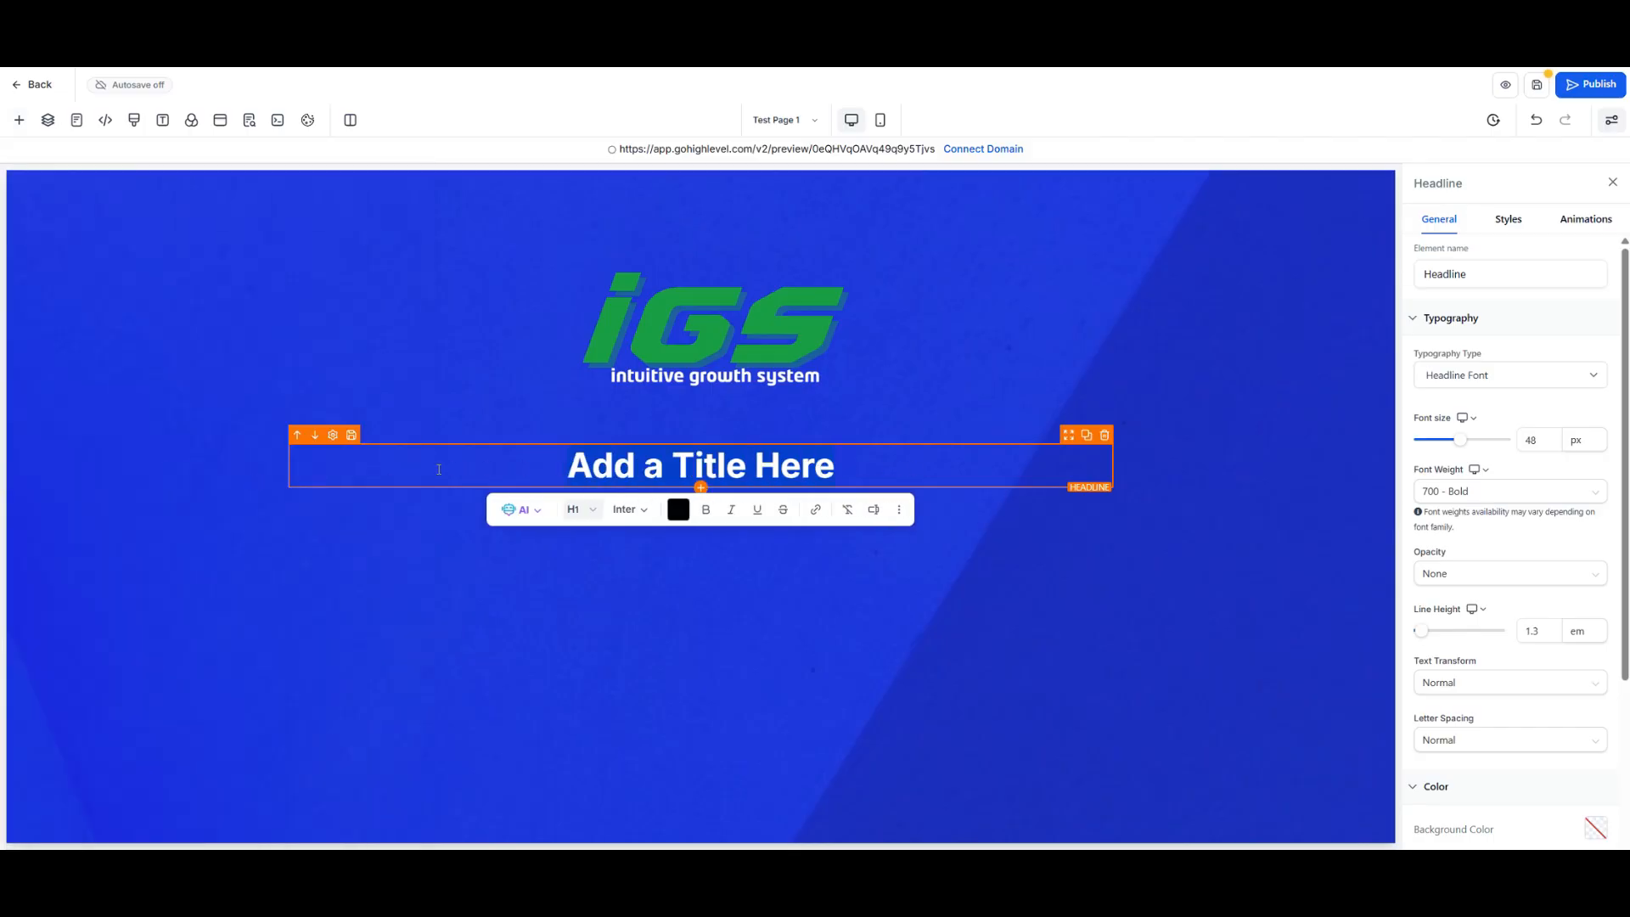
left_click(680, 512)
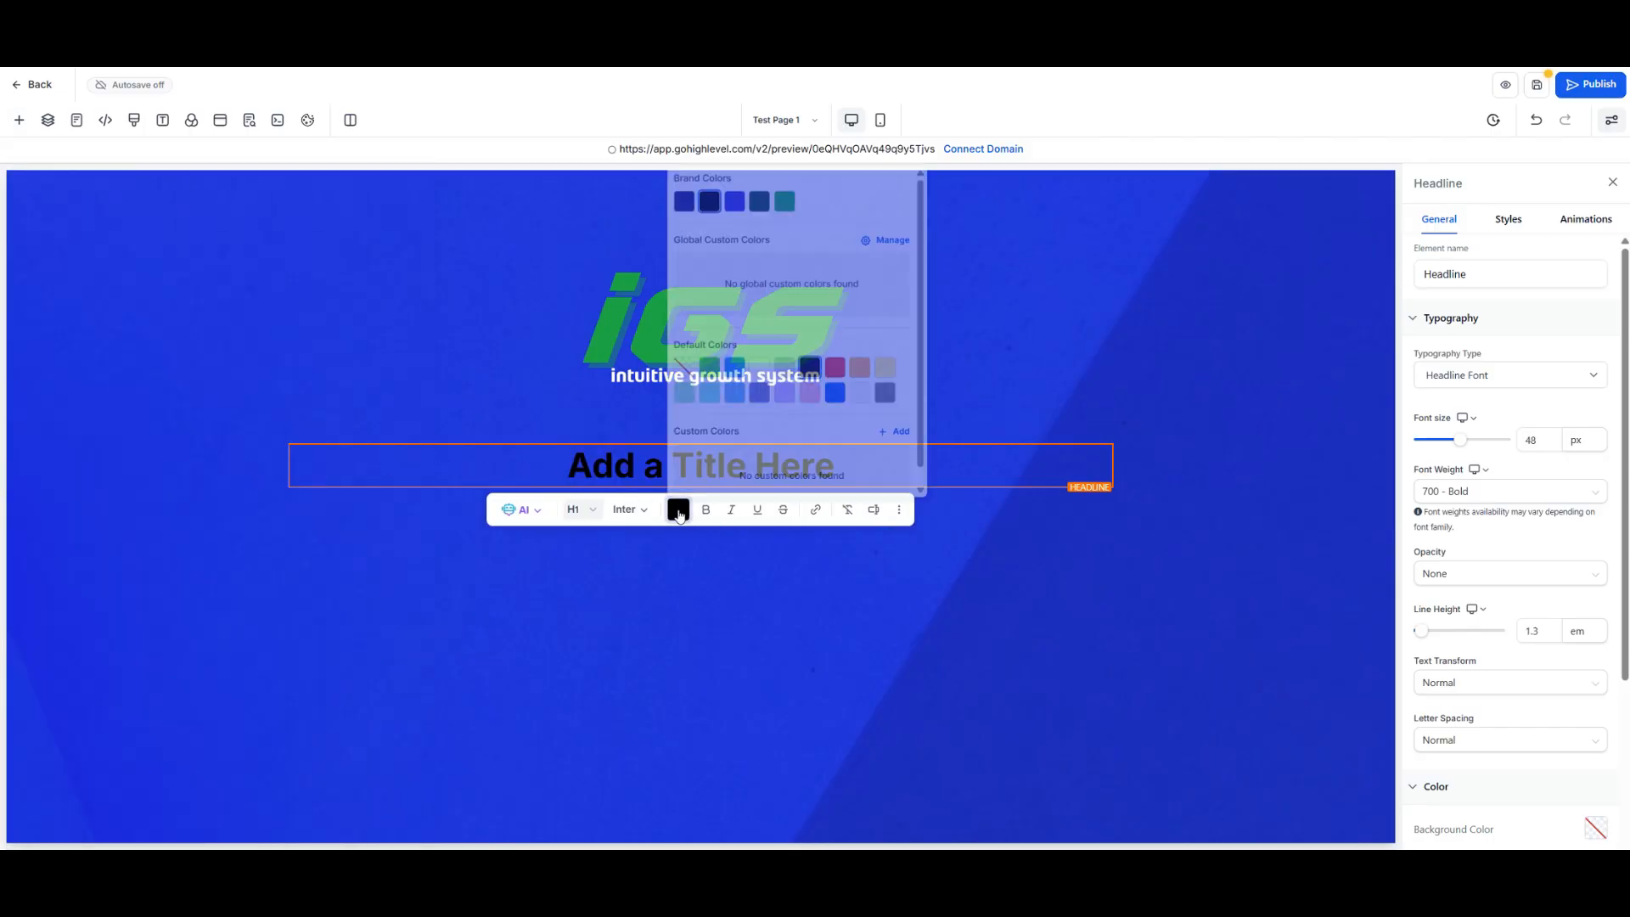
left_click(768, 357)
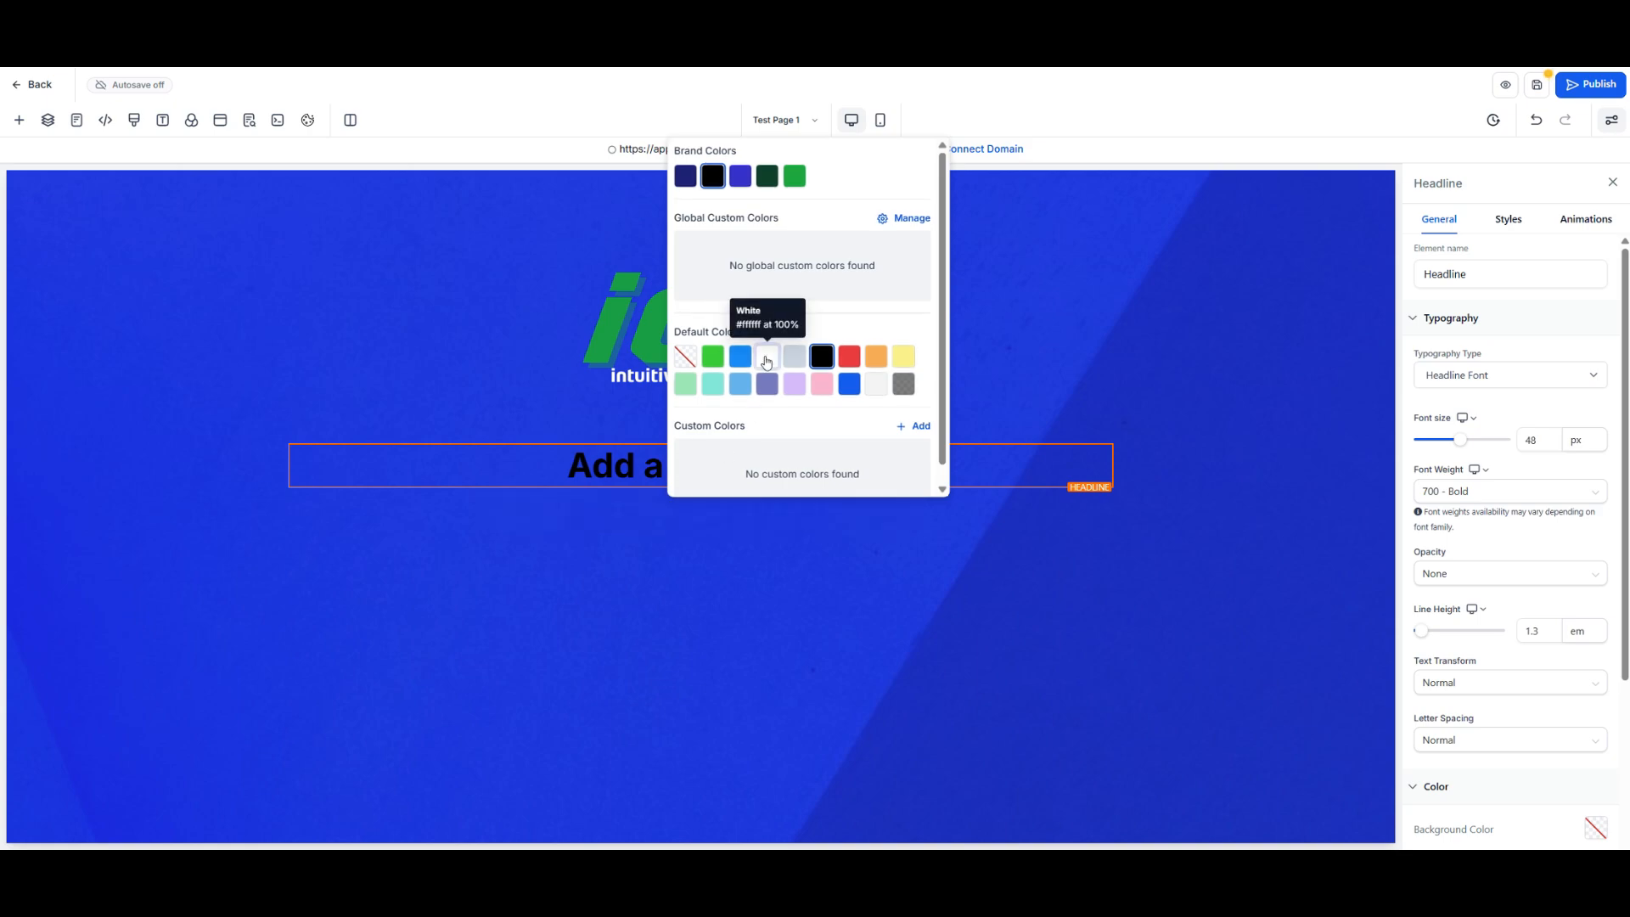
left_click(962, 461)
- Replace the headline's placeholder text with "My Amazing Lead Magnet Funnel"
triple_click(846, 469)
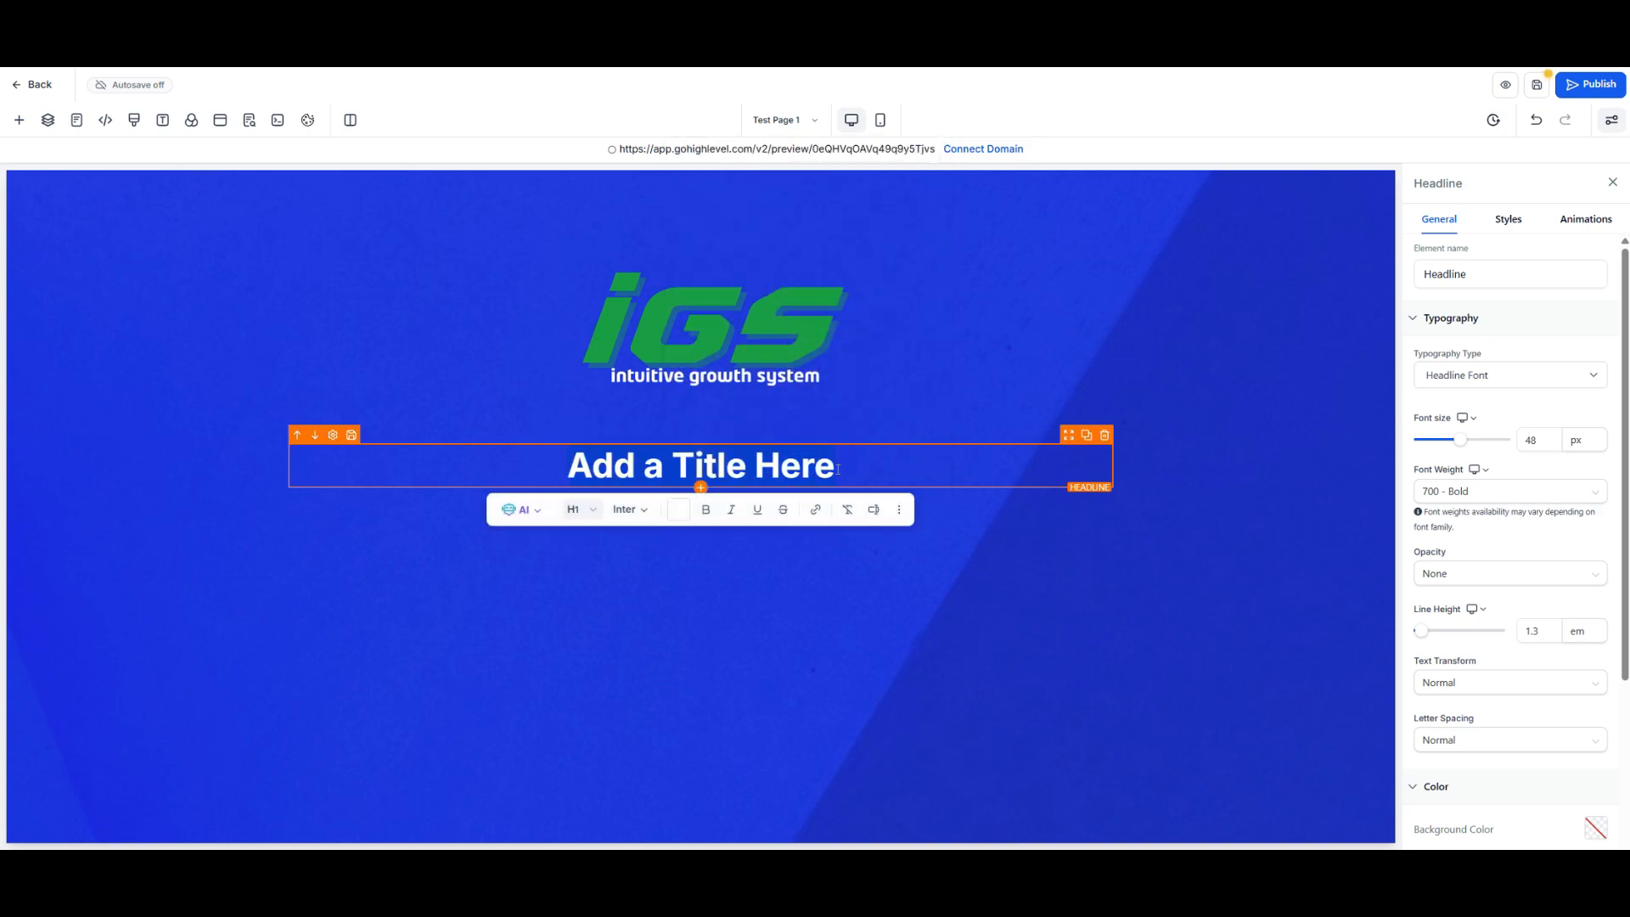
left_click_drag(846, 470, 792, 469)
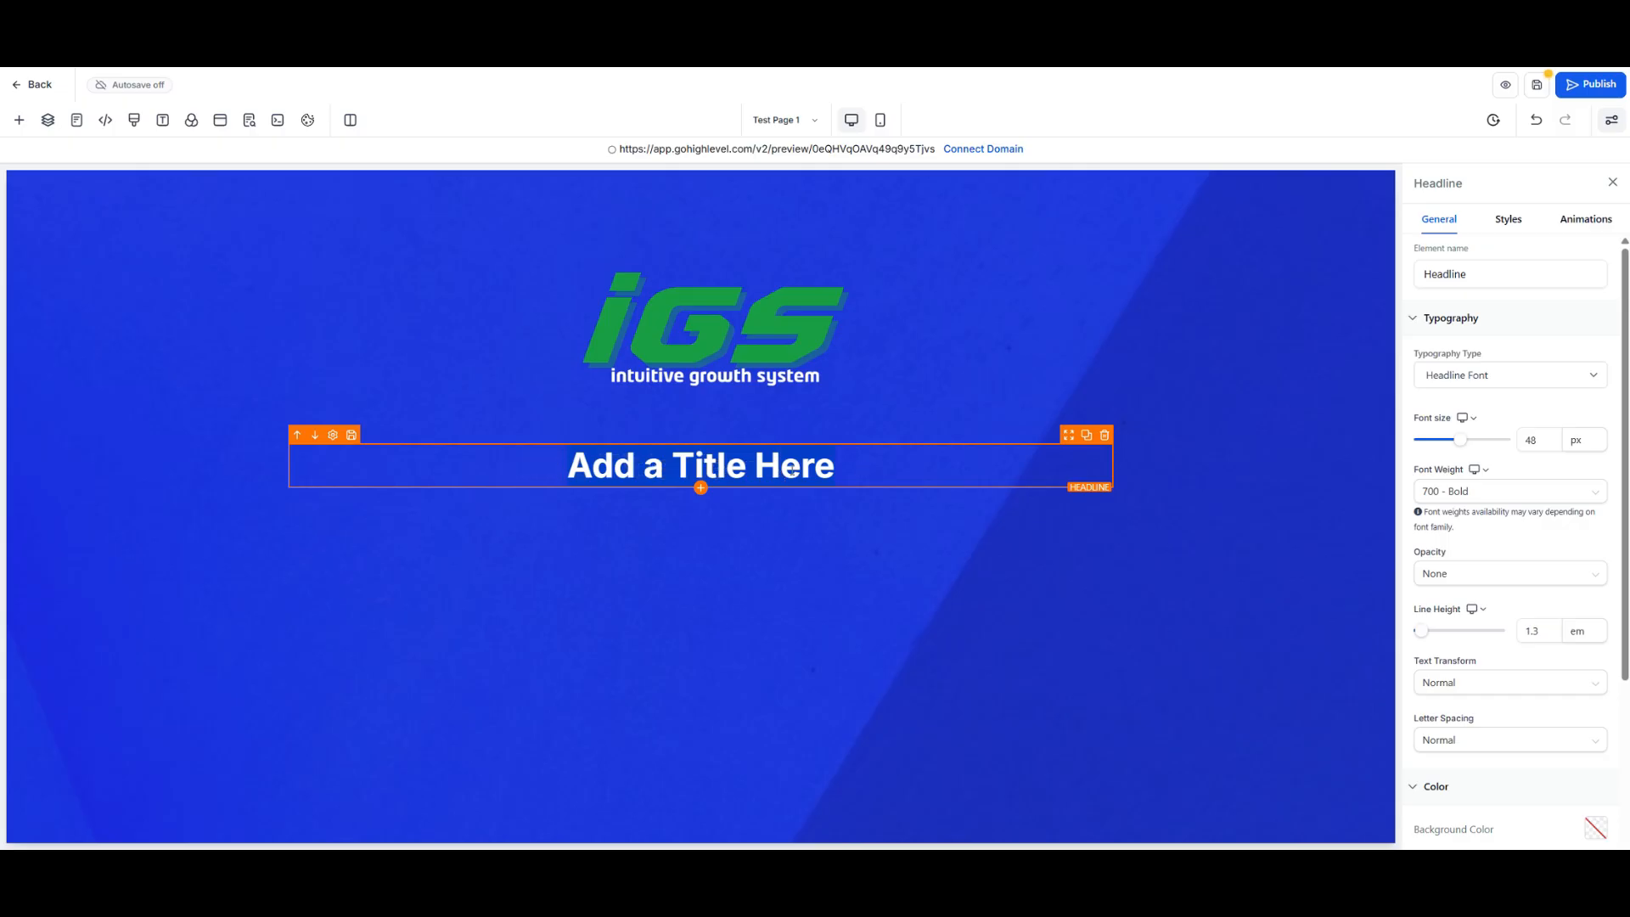
left_click(874, 497)
left_click(861, 500)
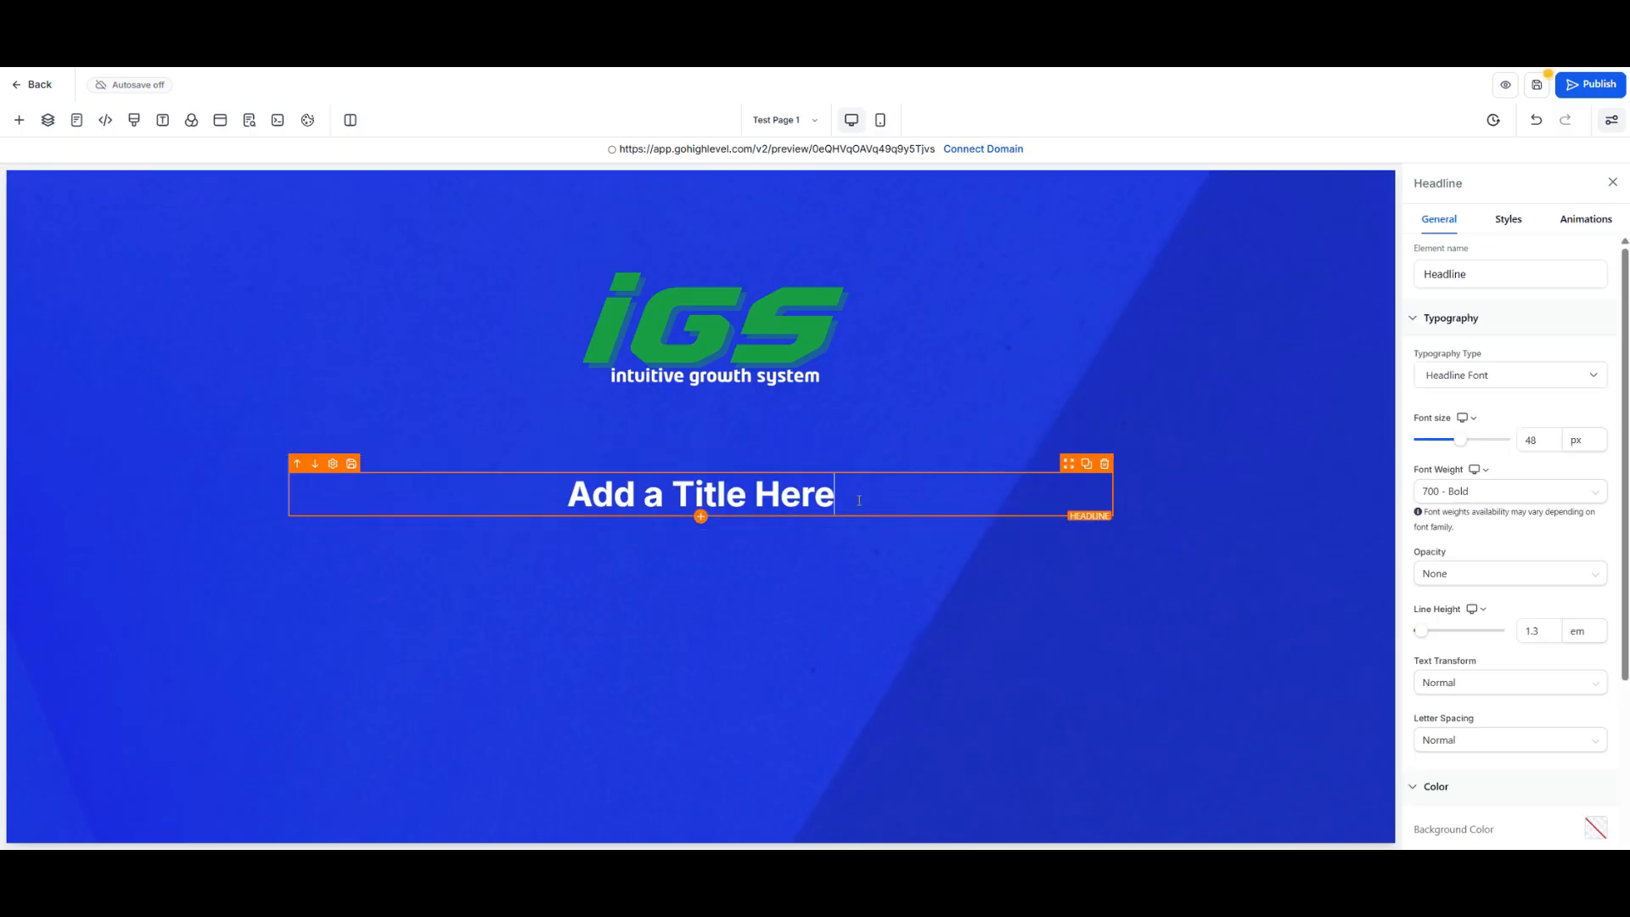
triple_click(859, 500)
type("My Amazing ")
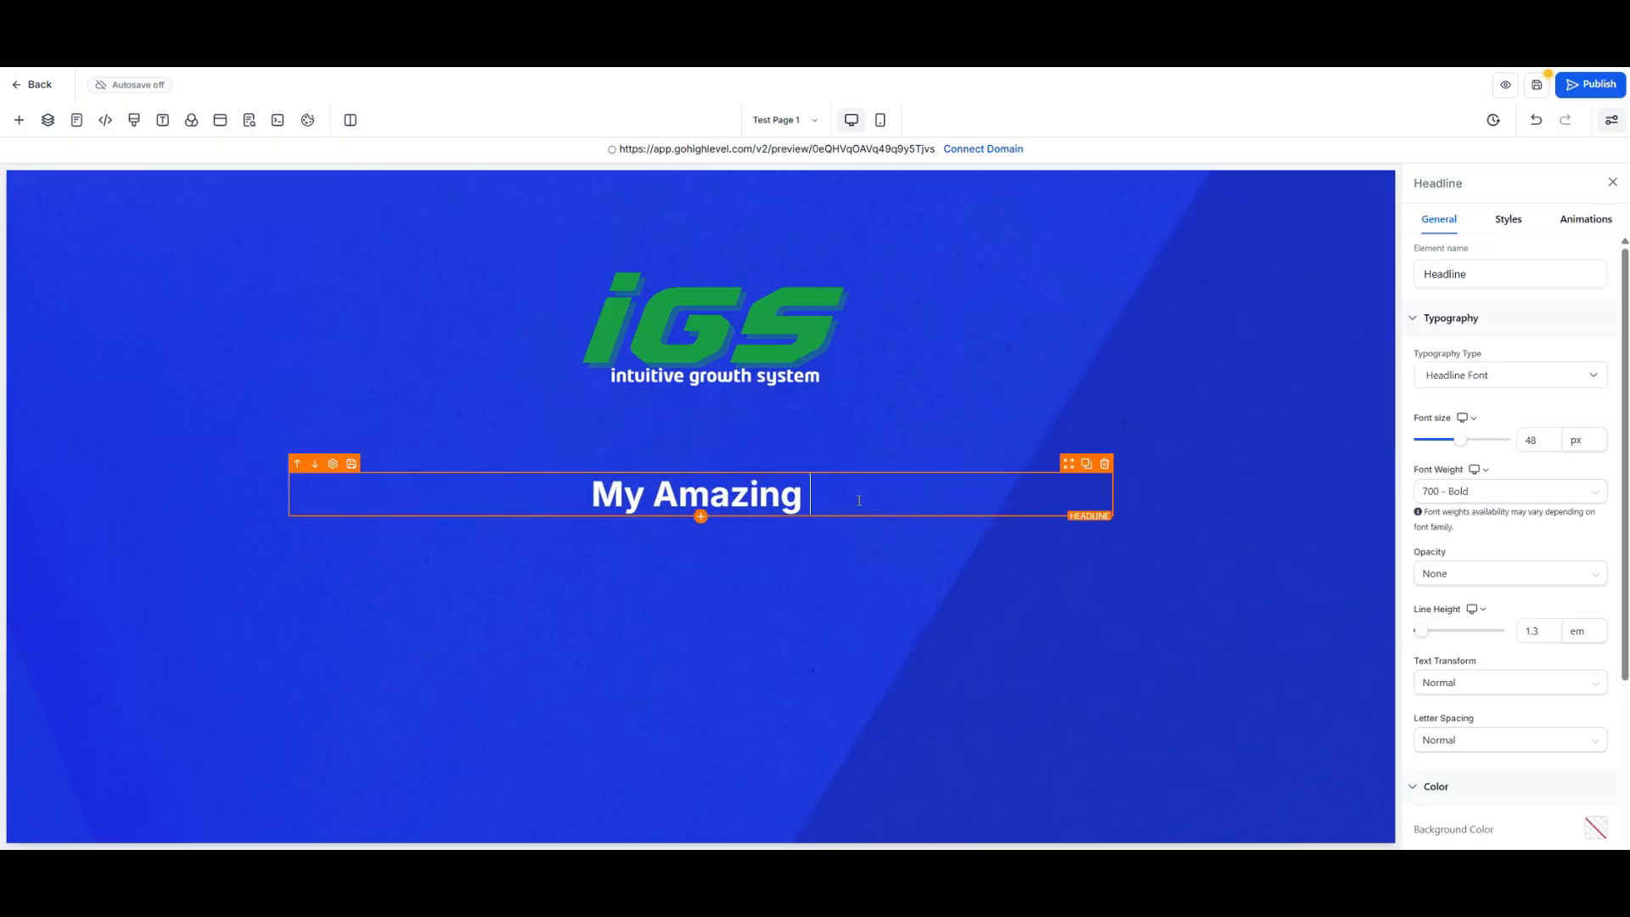
type("Lead Magnet")
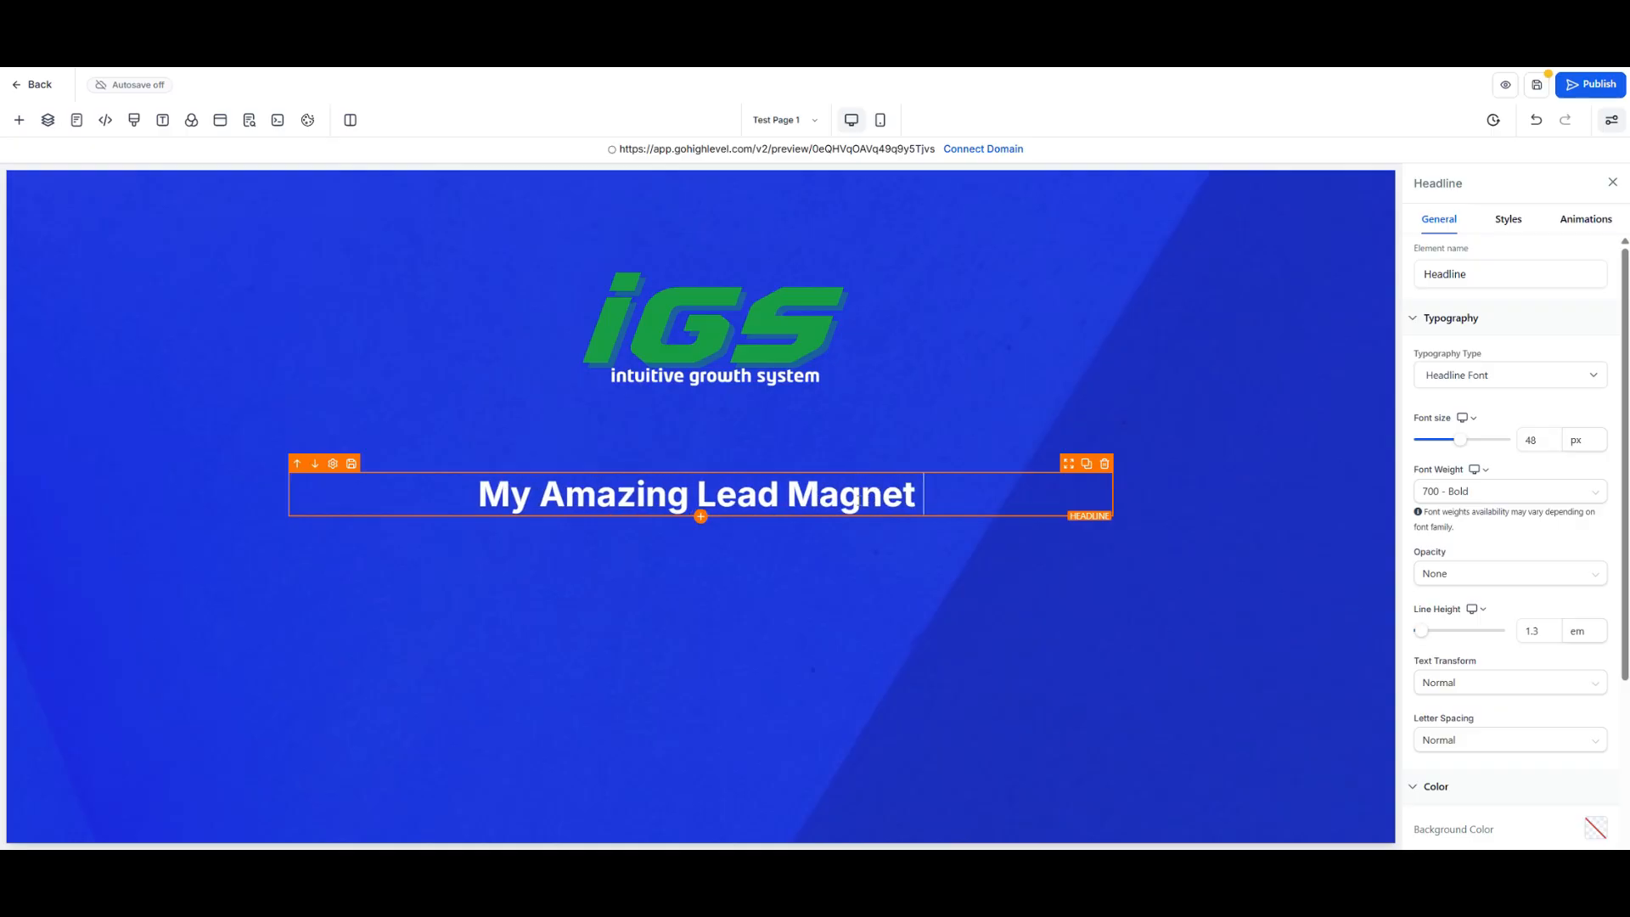
type(" Funnel")
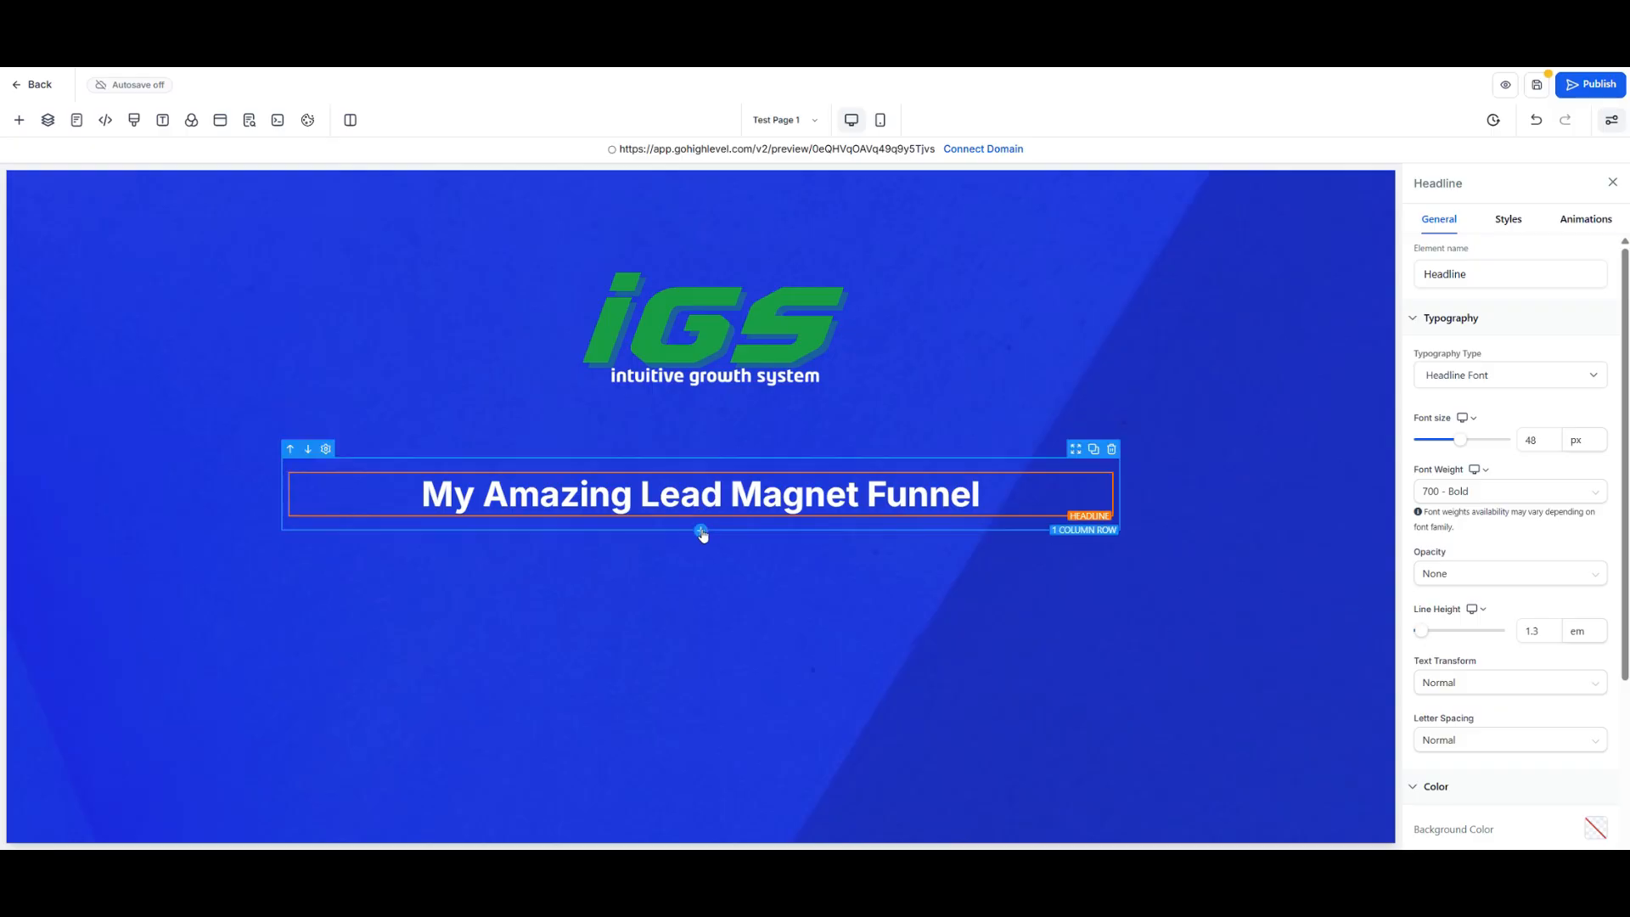
- Add a Video element in a row below the "My Amazing Lead Magnet Funnel" headline
left_click(701, 533)
scroll(416, 577, "down", 6)
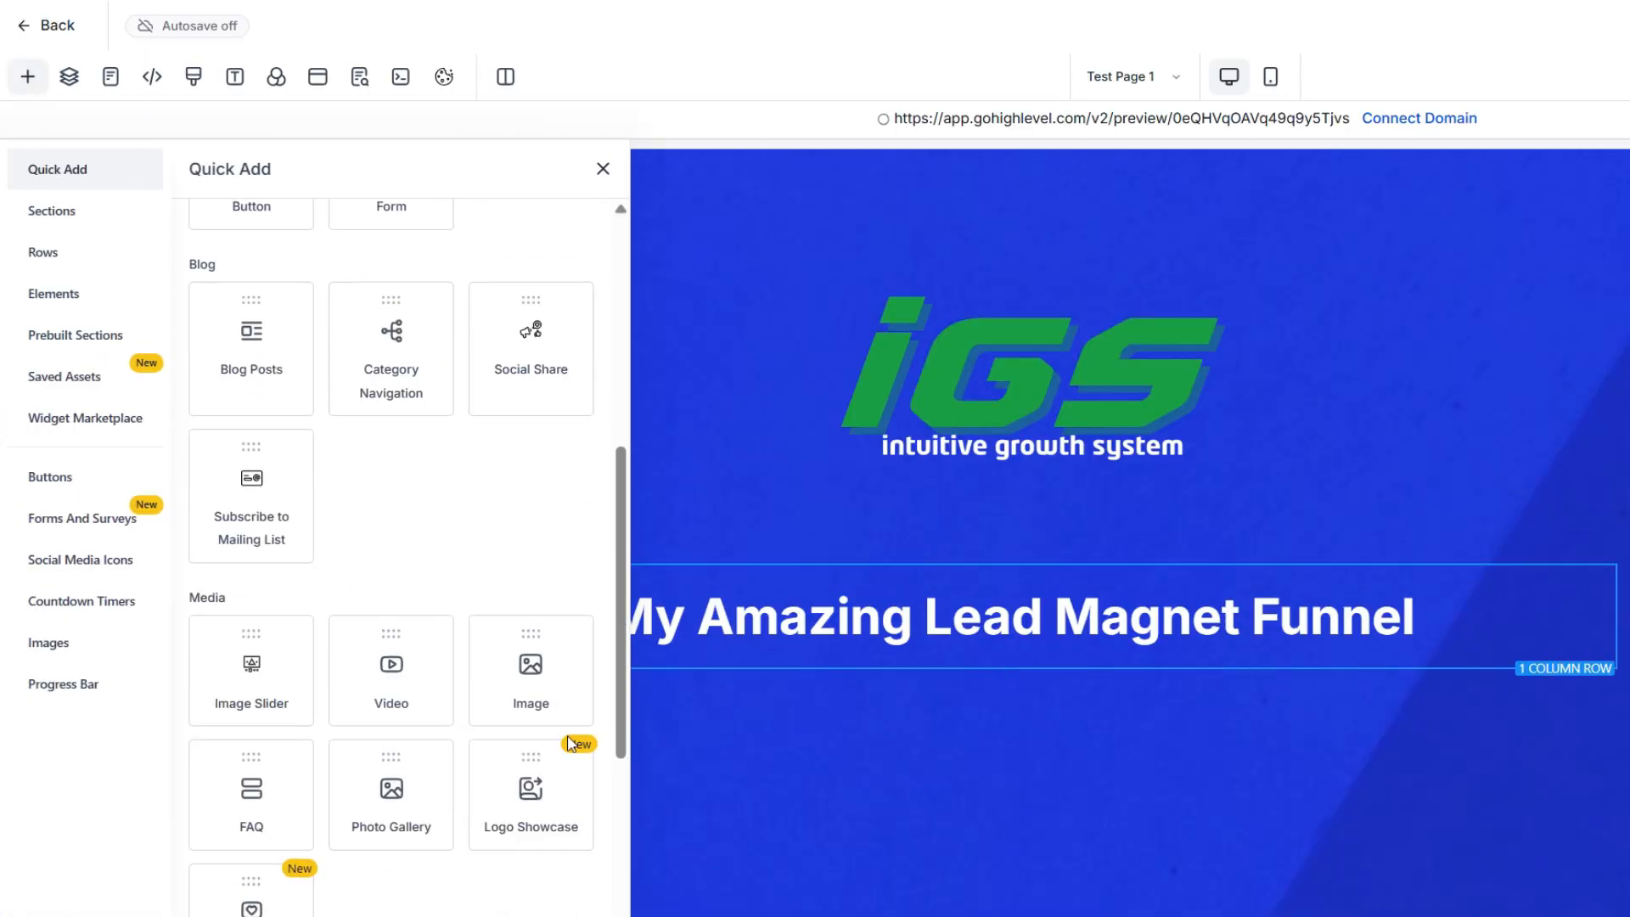
scroll(532, 679, "down", 5)
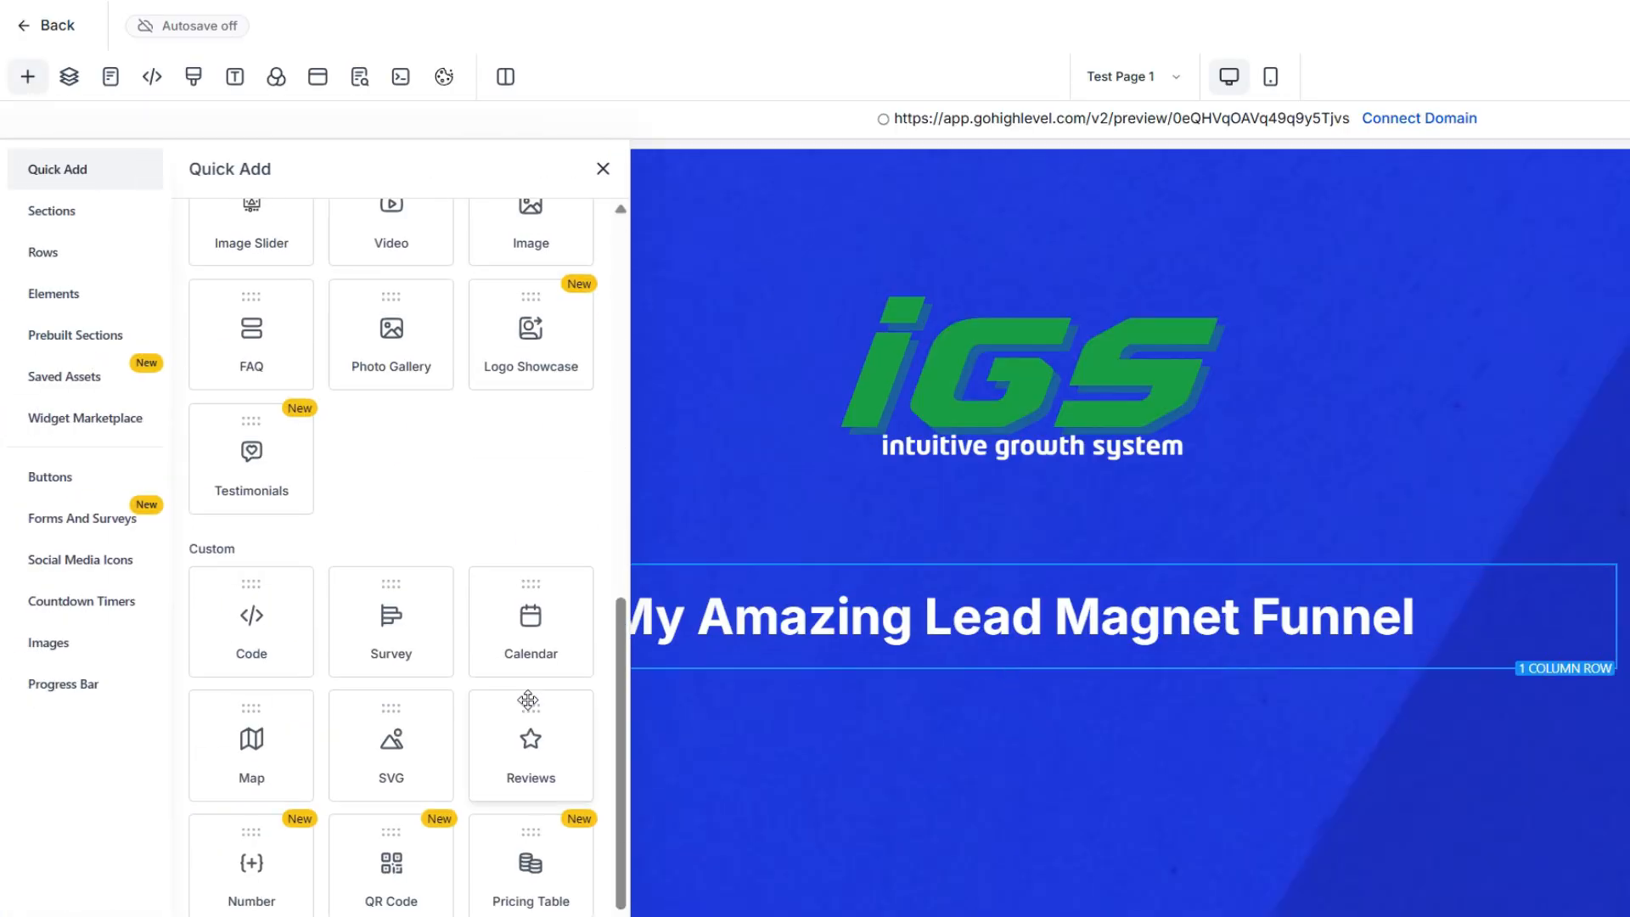
scroll(528, 700, "down", 5)
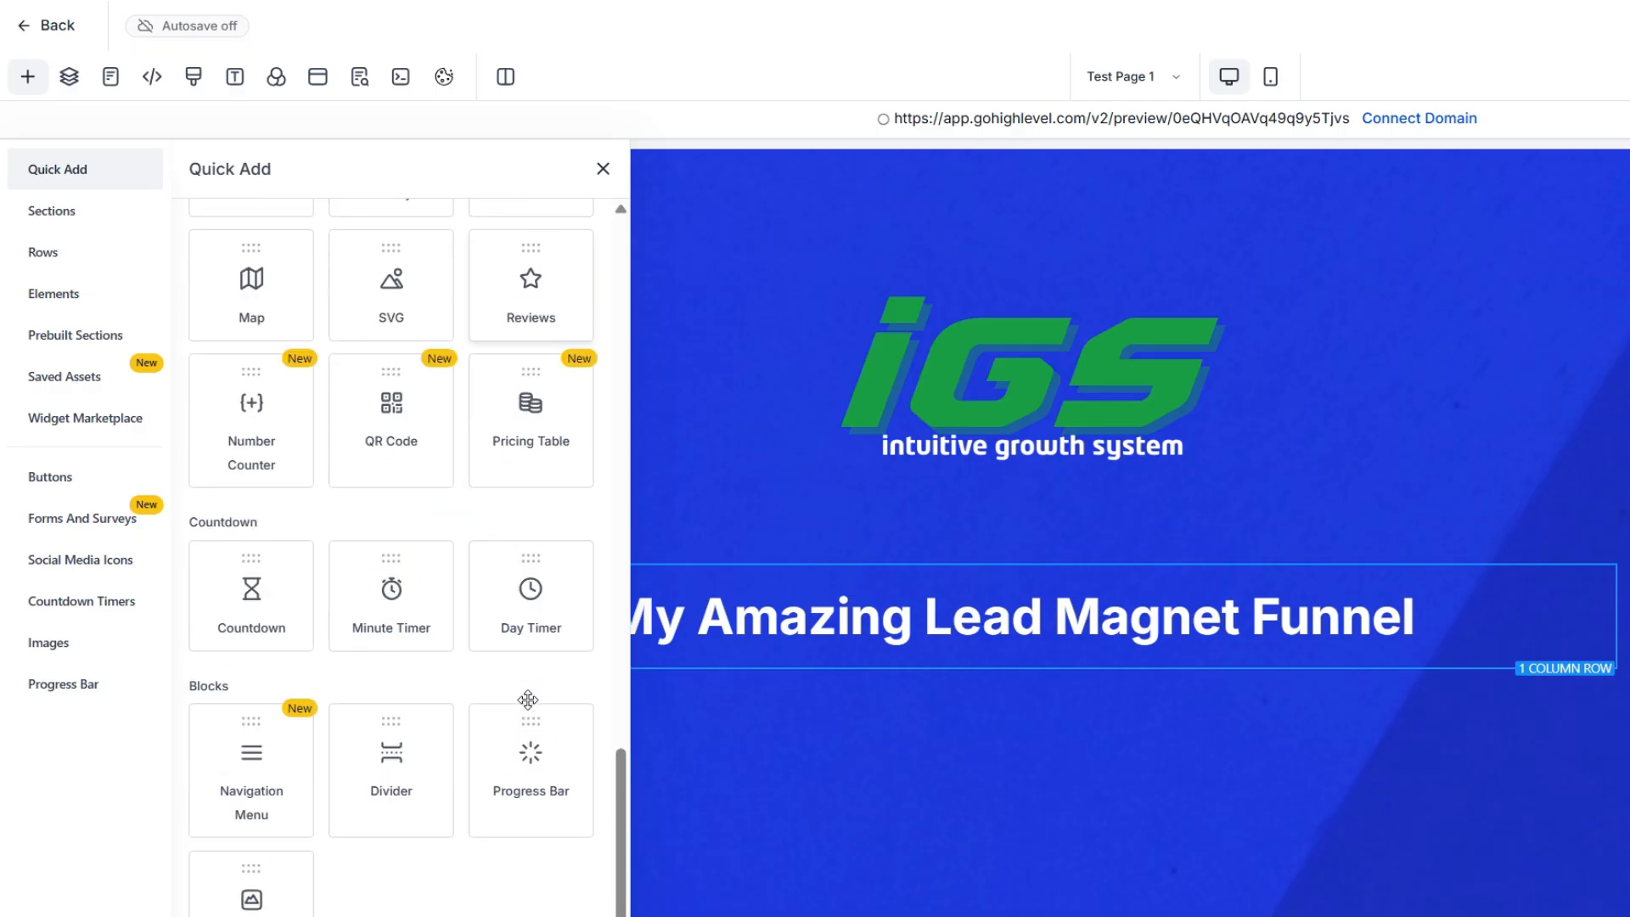
scroll(528, 699, "up", 5)
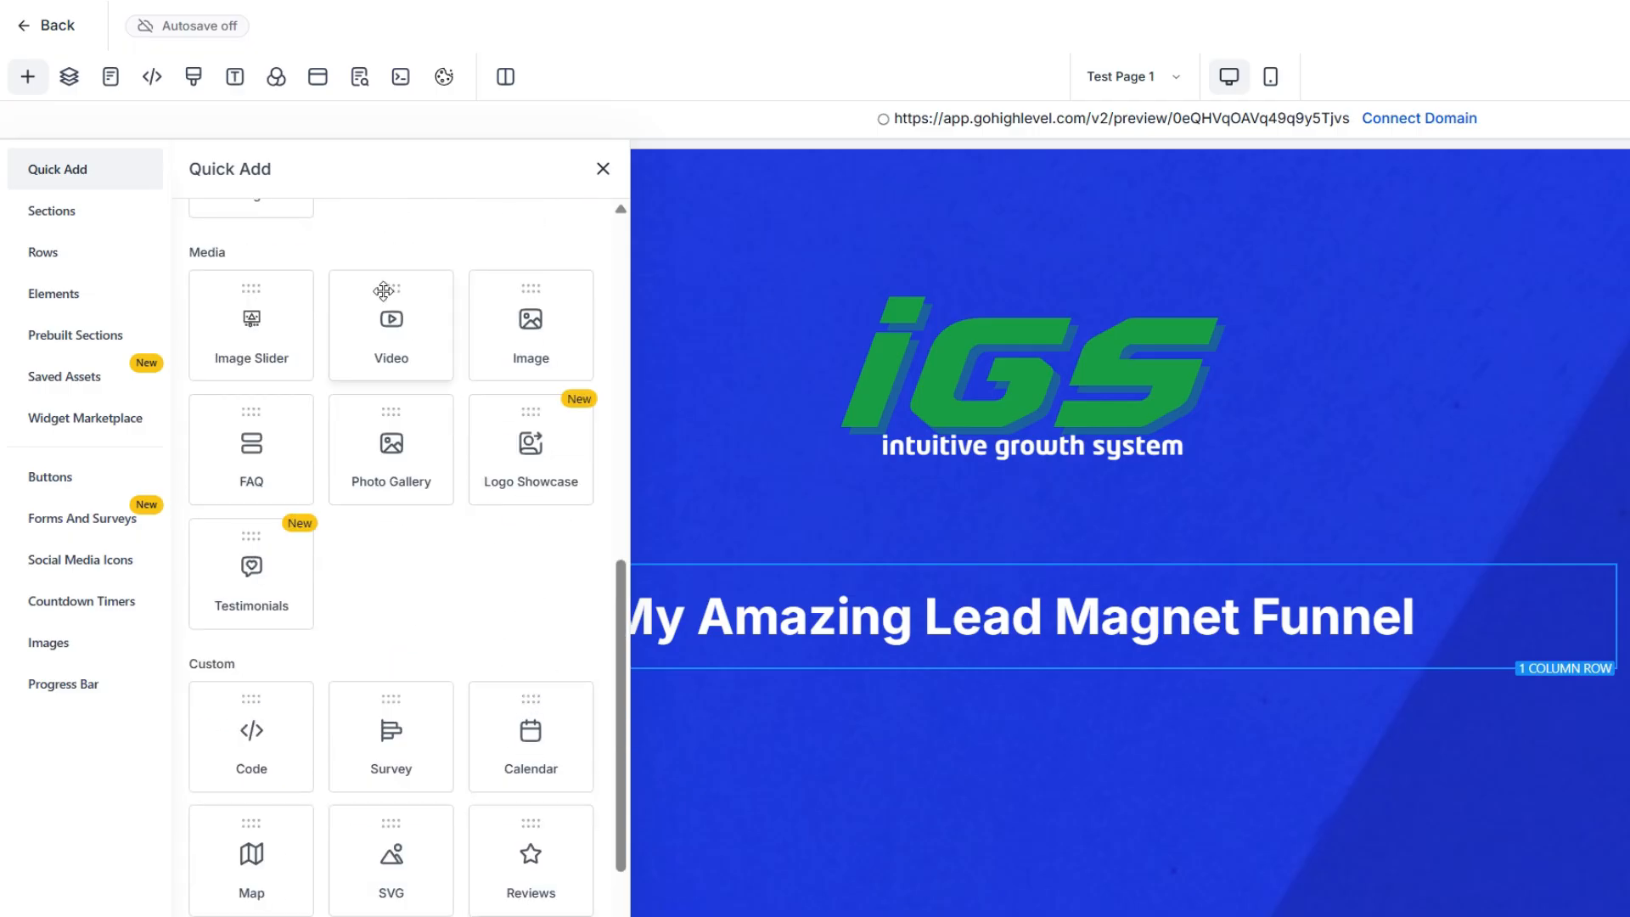
left_click_drag(384, 291, 971, 670)
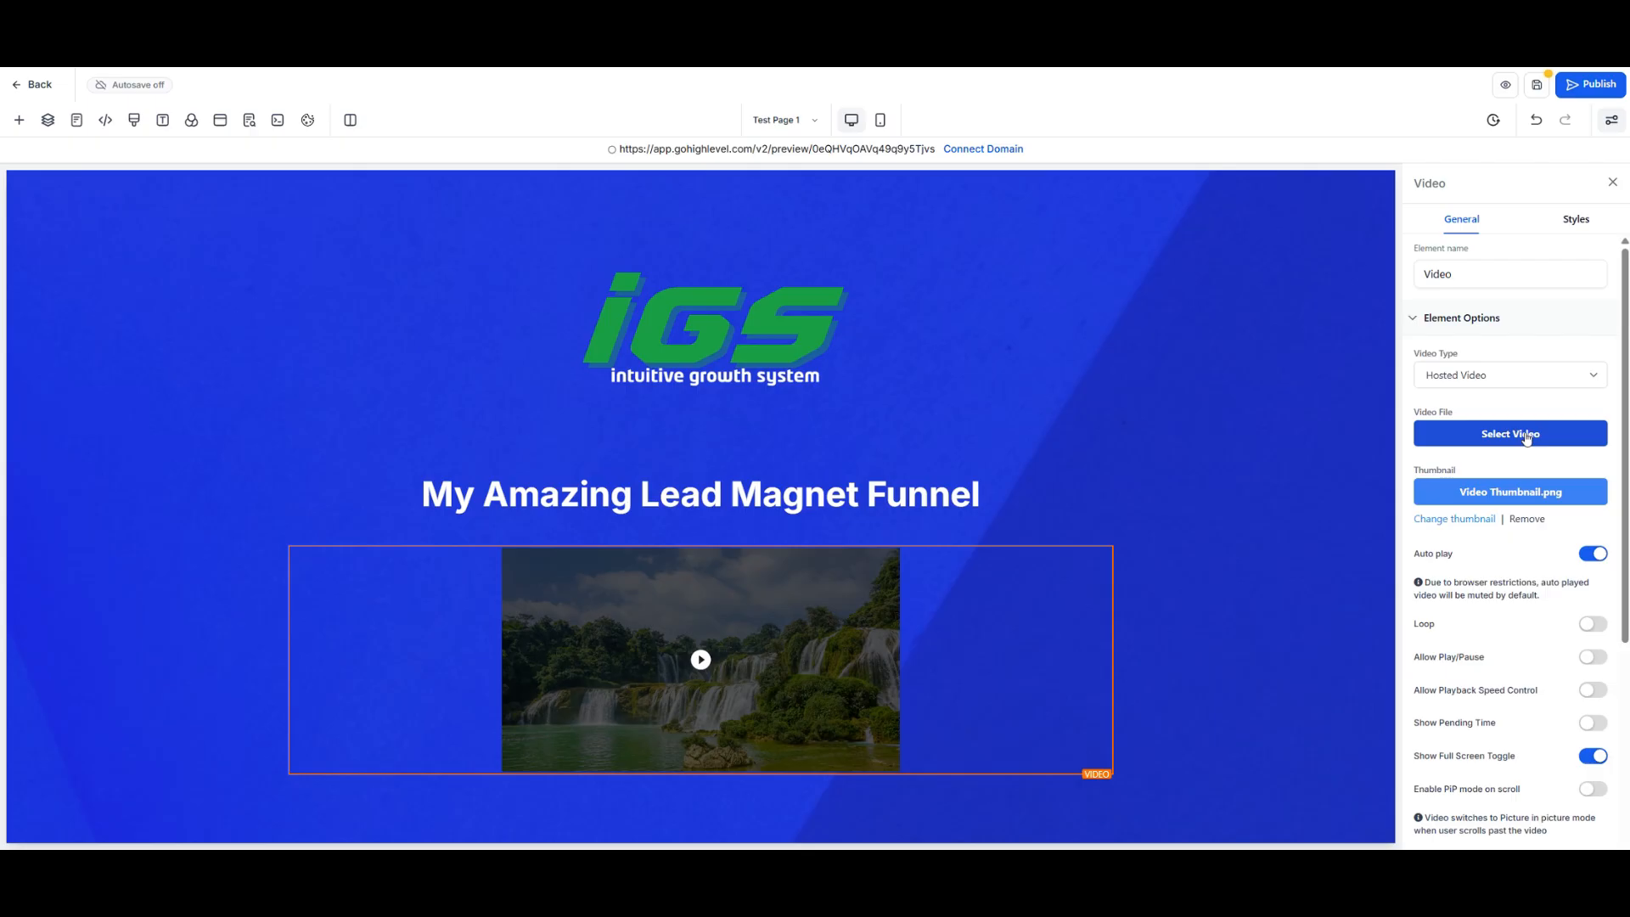
- Set the video file to iGS Intro and VSL(NEW).mp4 from the Intuitive Growth System media folder
left_click(1405, 437)
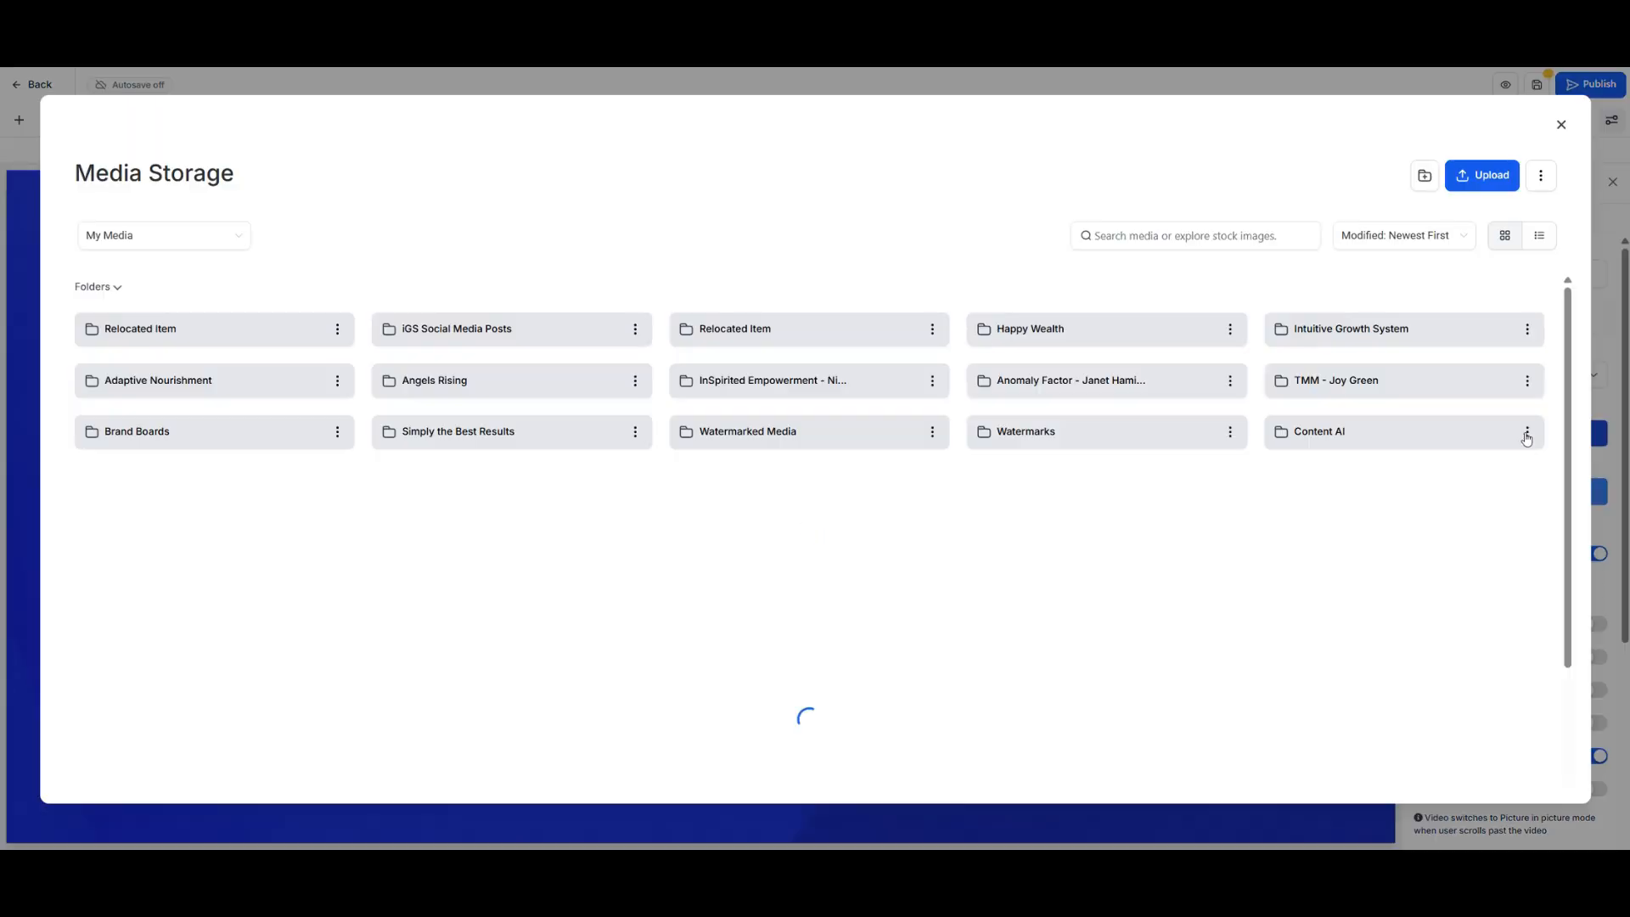
left_click(1363, 330)
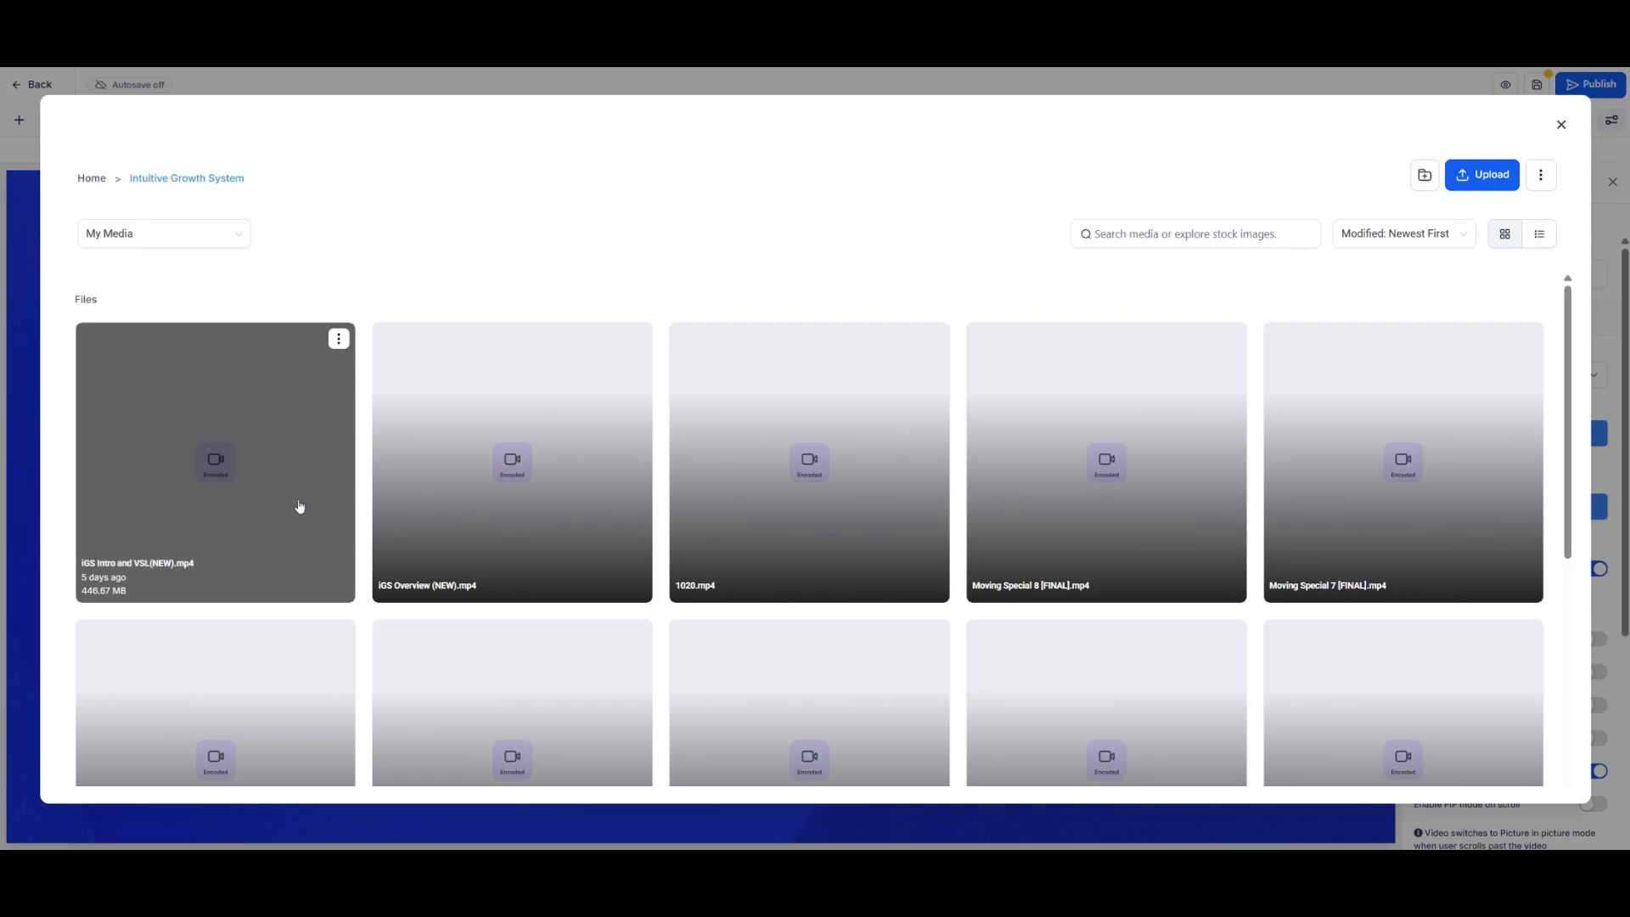
left_click(299, 507)
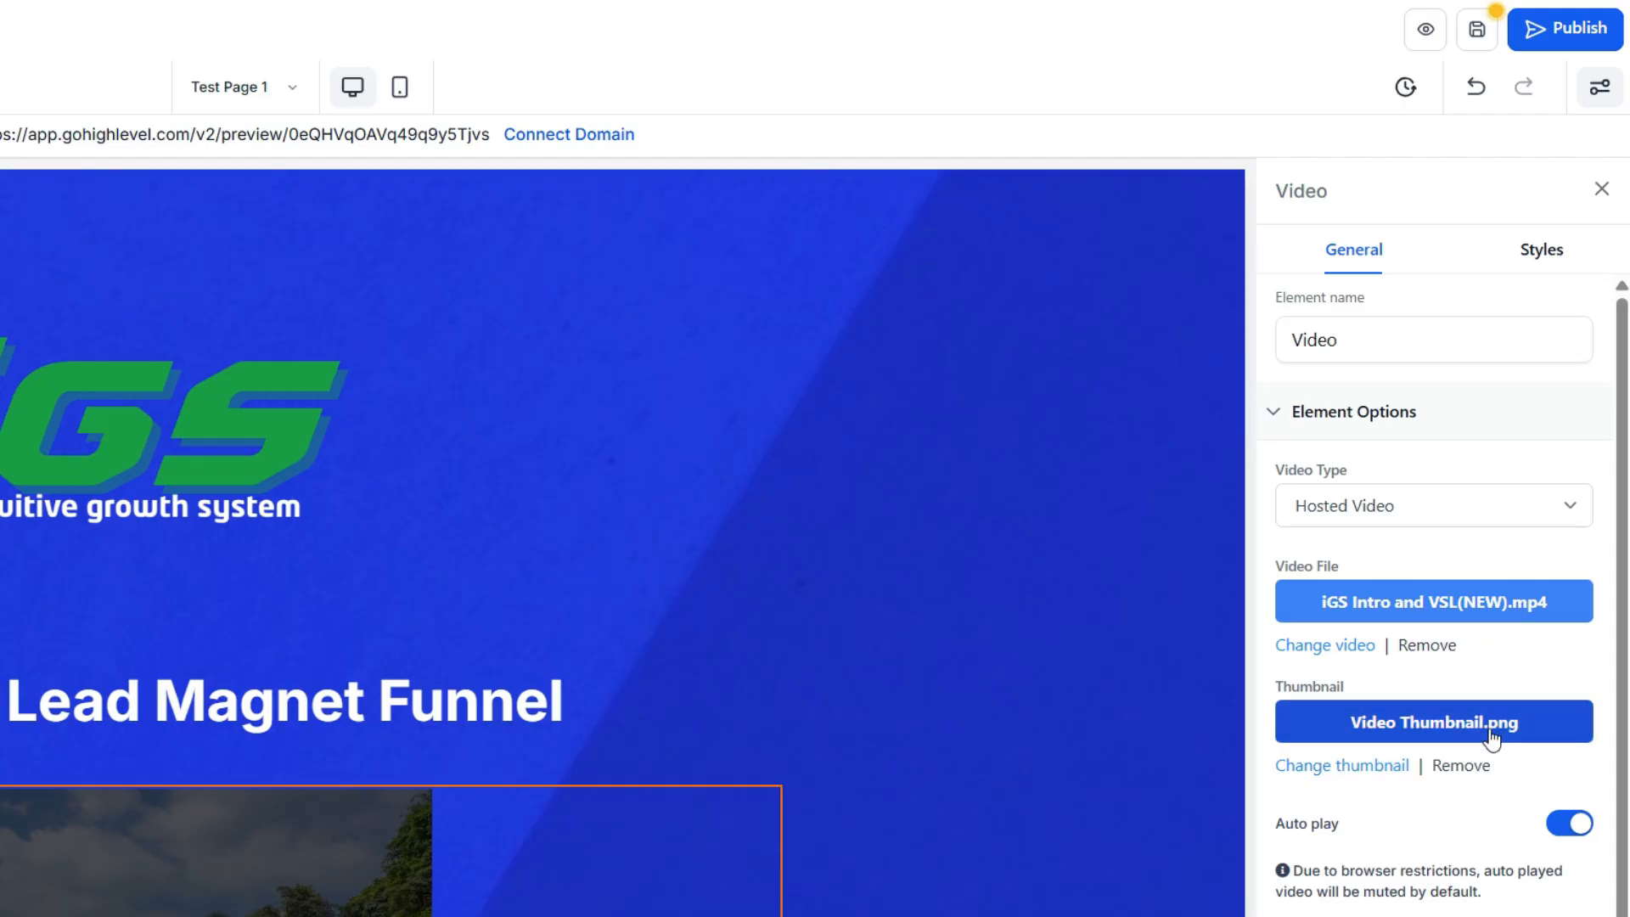
- Replace the video's thumbnail with the Moving Special S 1 (FINAL) image from the Intuitive Growth System media folder
left_click(1486, 509)
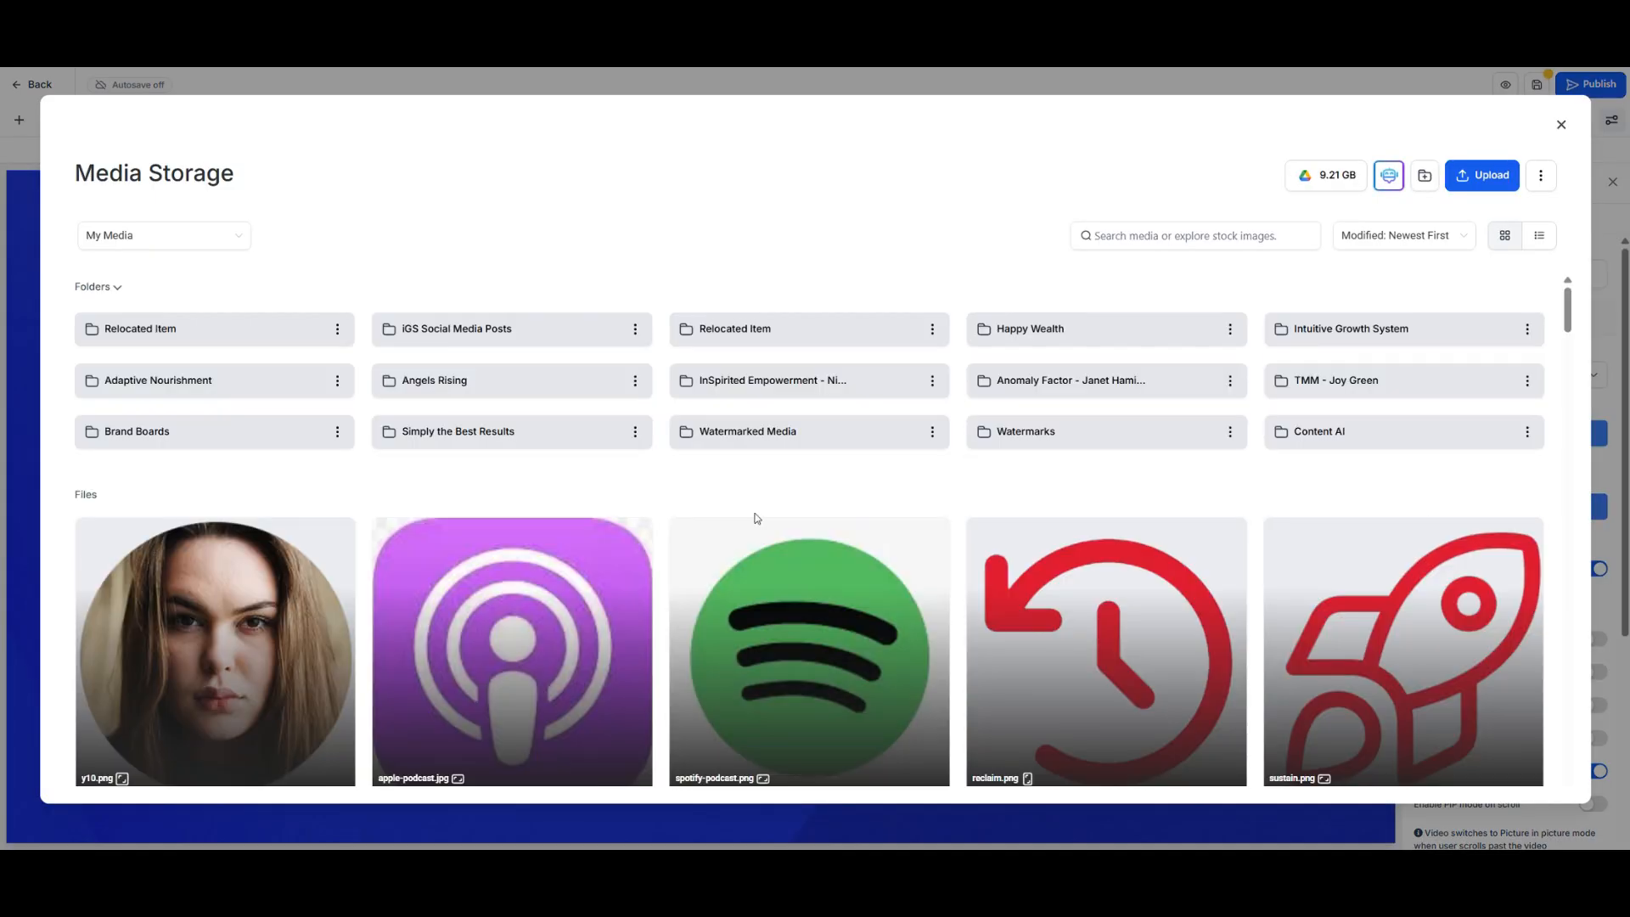
scroll(758, 509, "down", 5)
scroll(764, 488, "up", 5)
left_click(1380, 333)
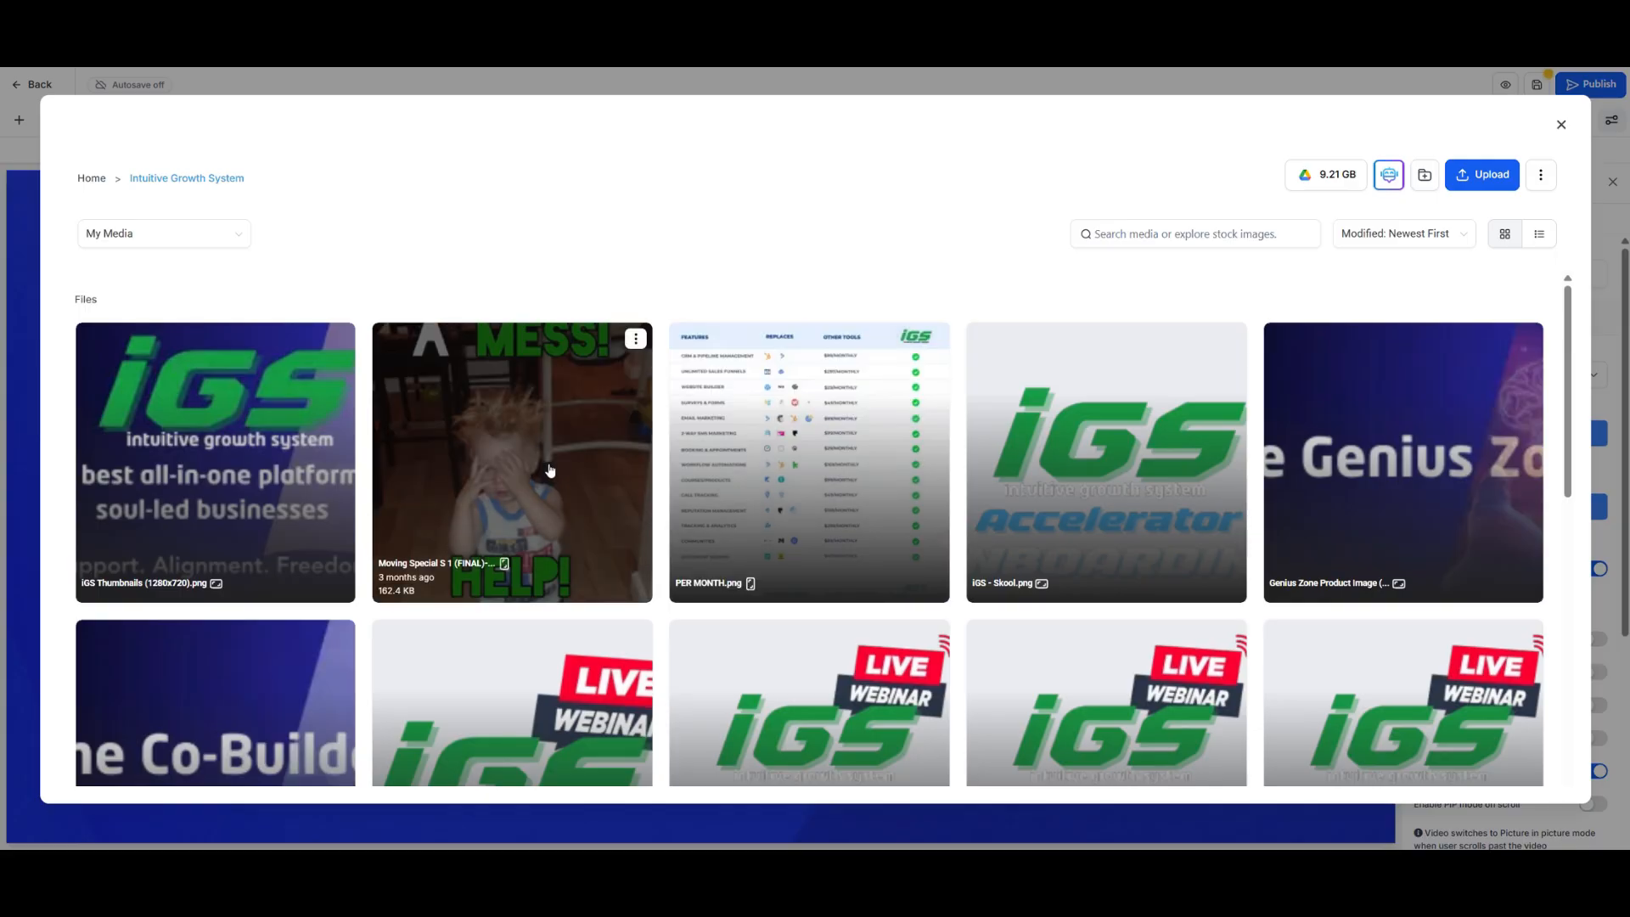
double_click(549, 470)
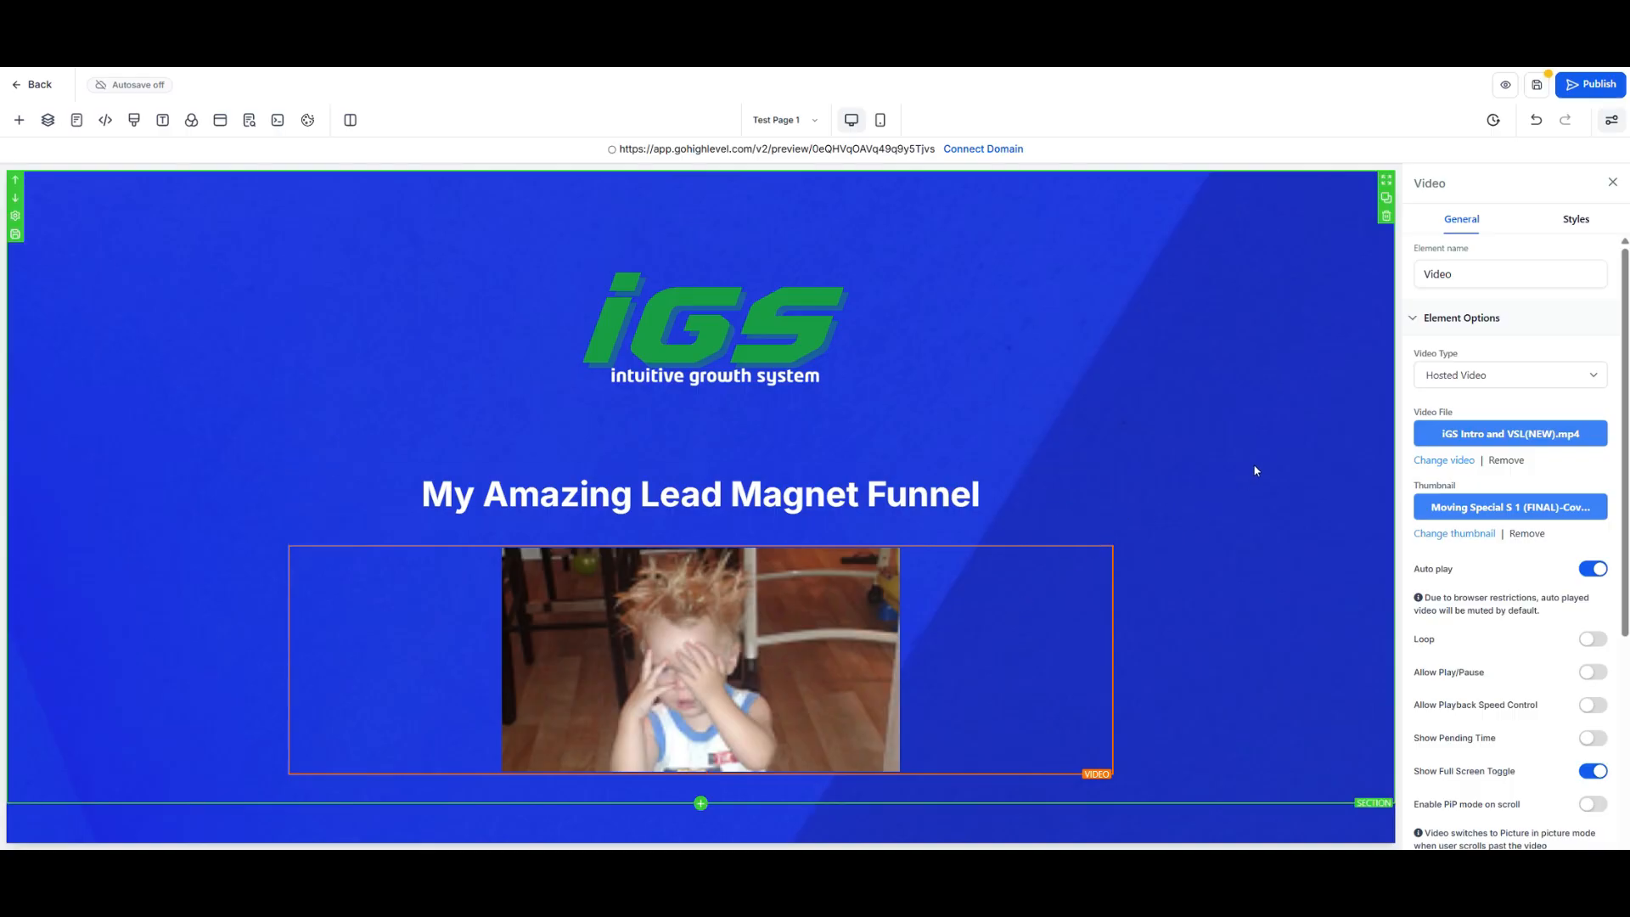
- Enable the Allow Play/Pause option for the video
scroll(1486, 586, "down", 3)
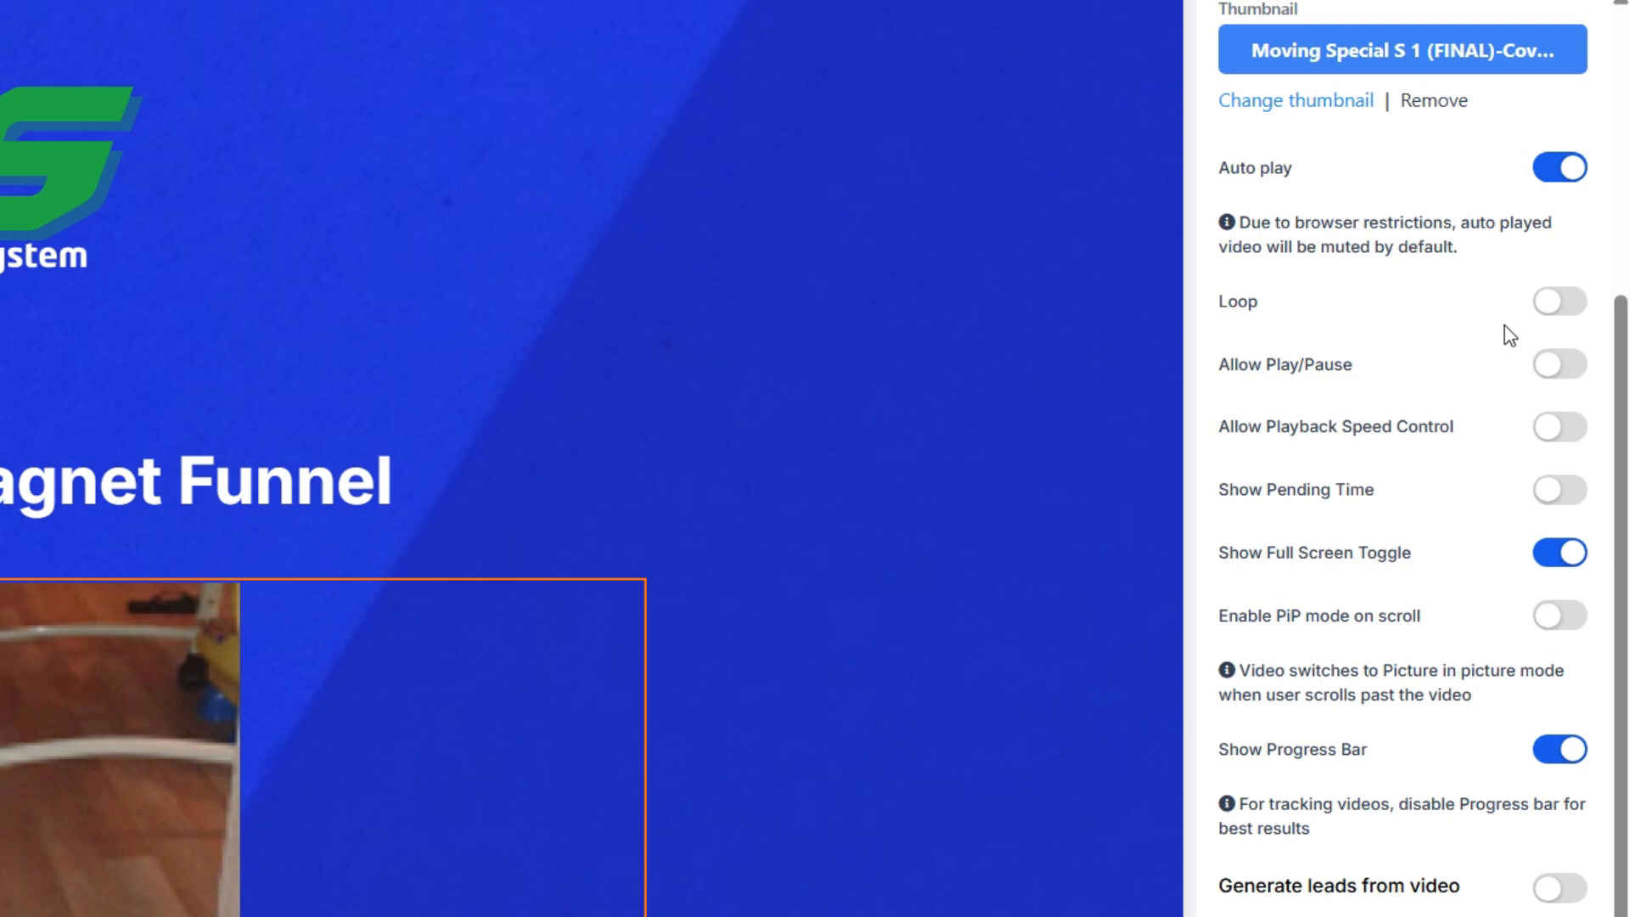
left_click(1562, 367)
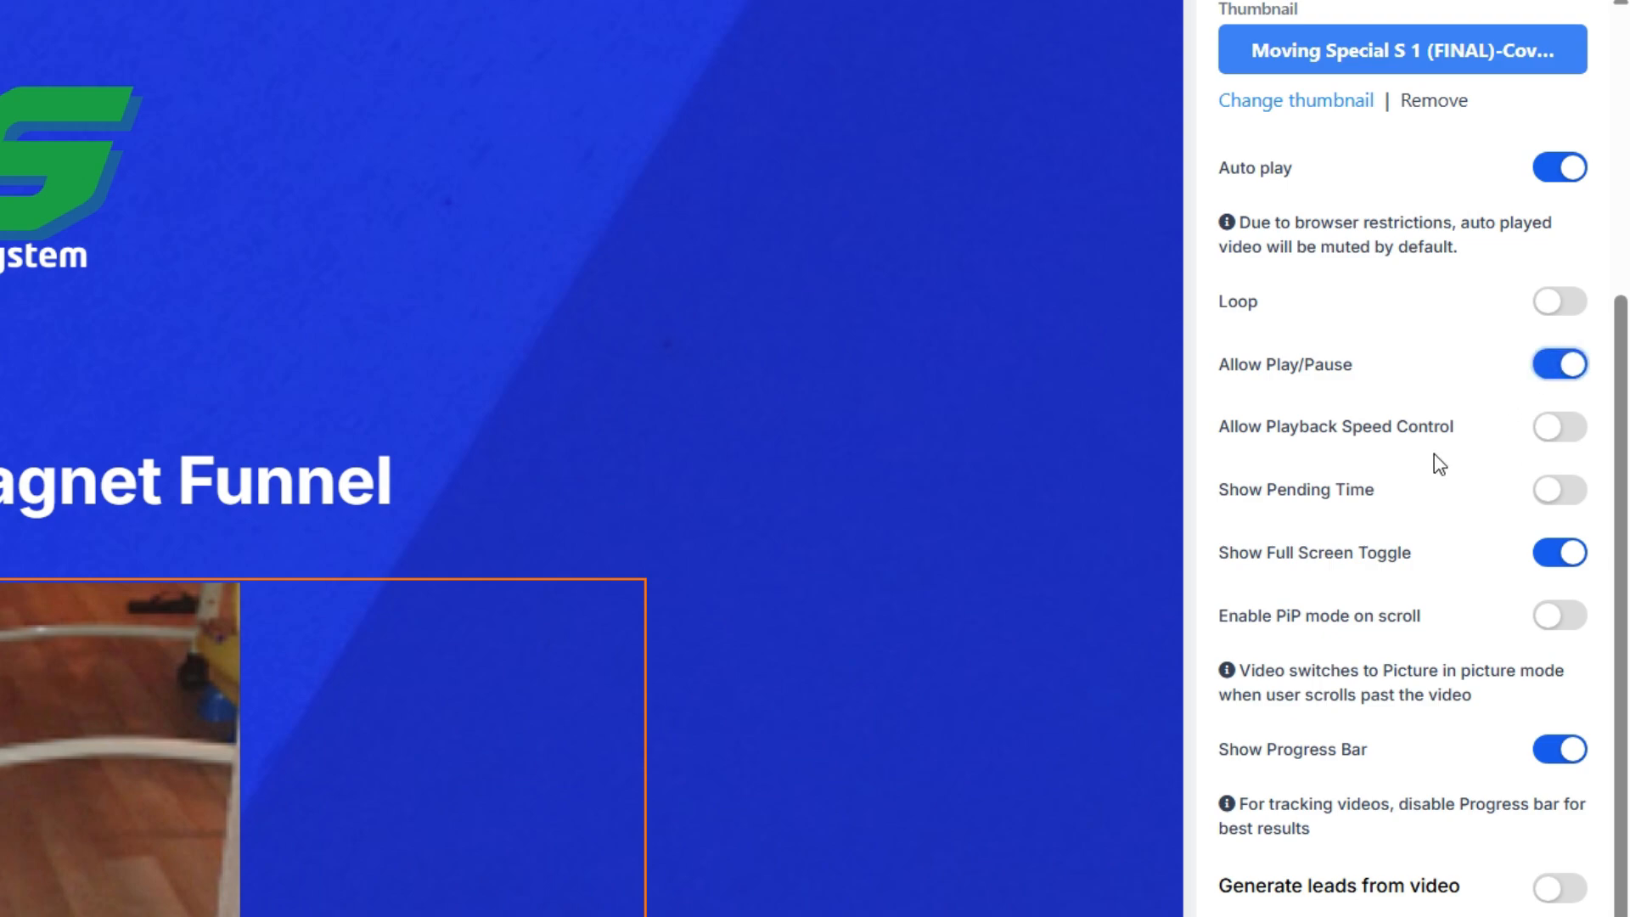
scroll(1441, 329, "down", 2)
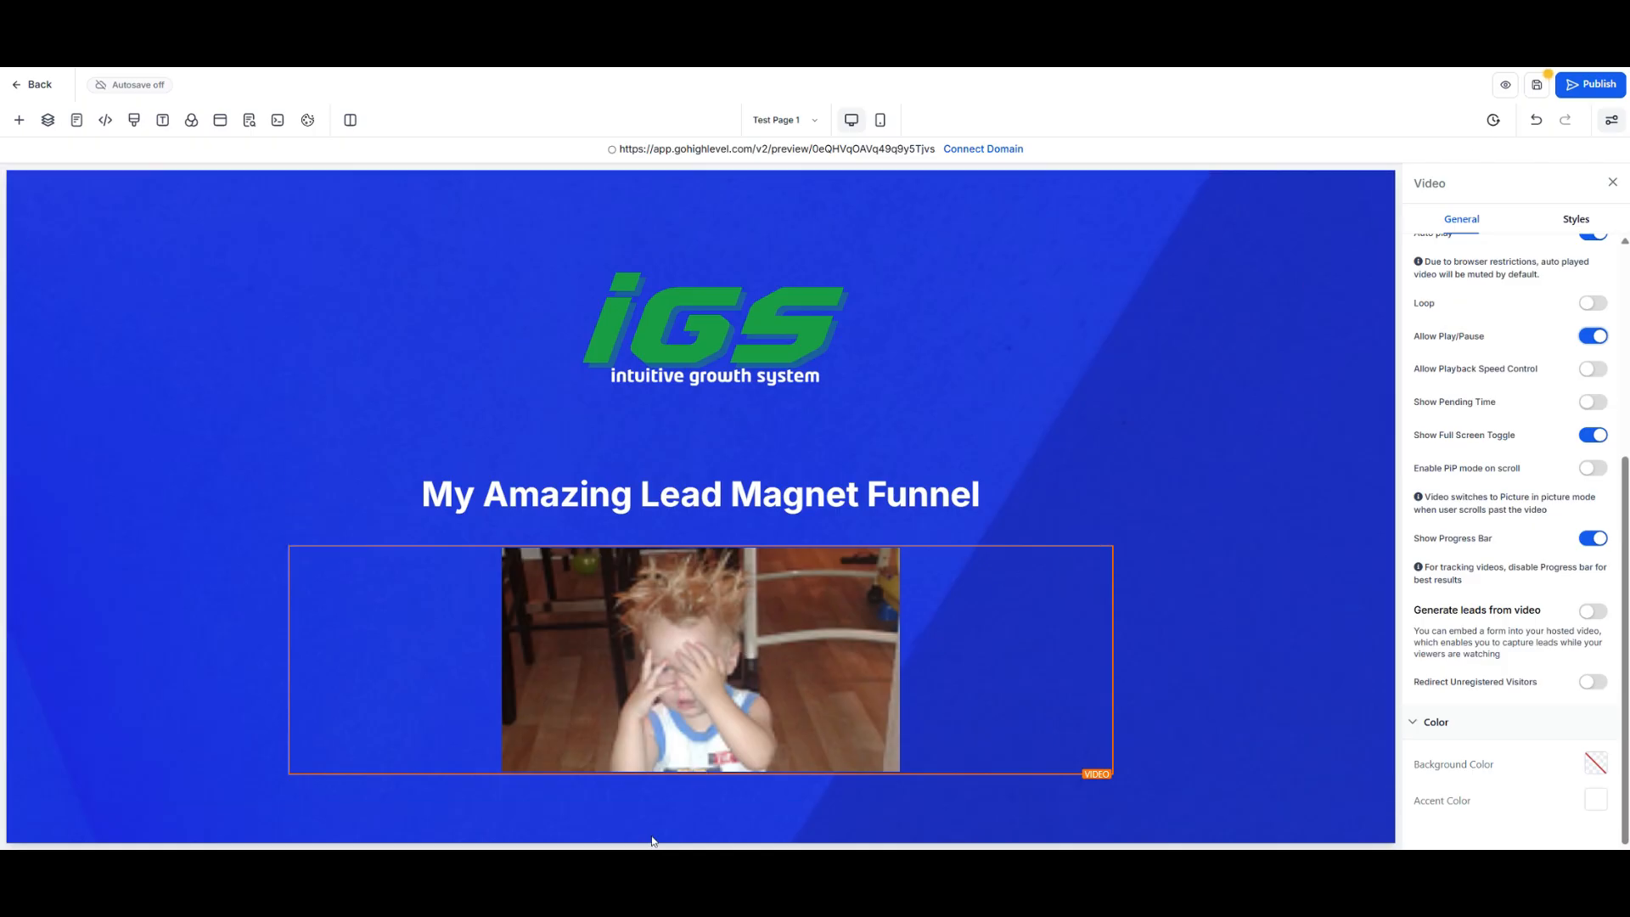
- Resize the iGS logo image to automatic width and a height of 200 px
left_click(700, 791)
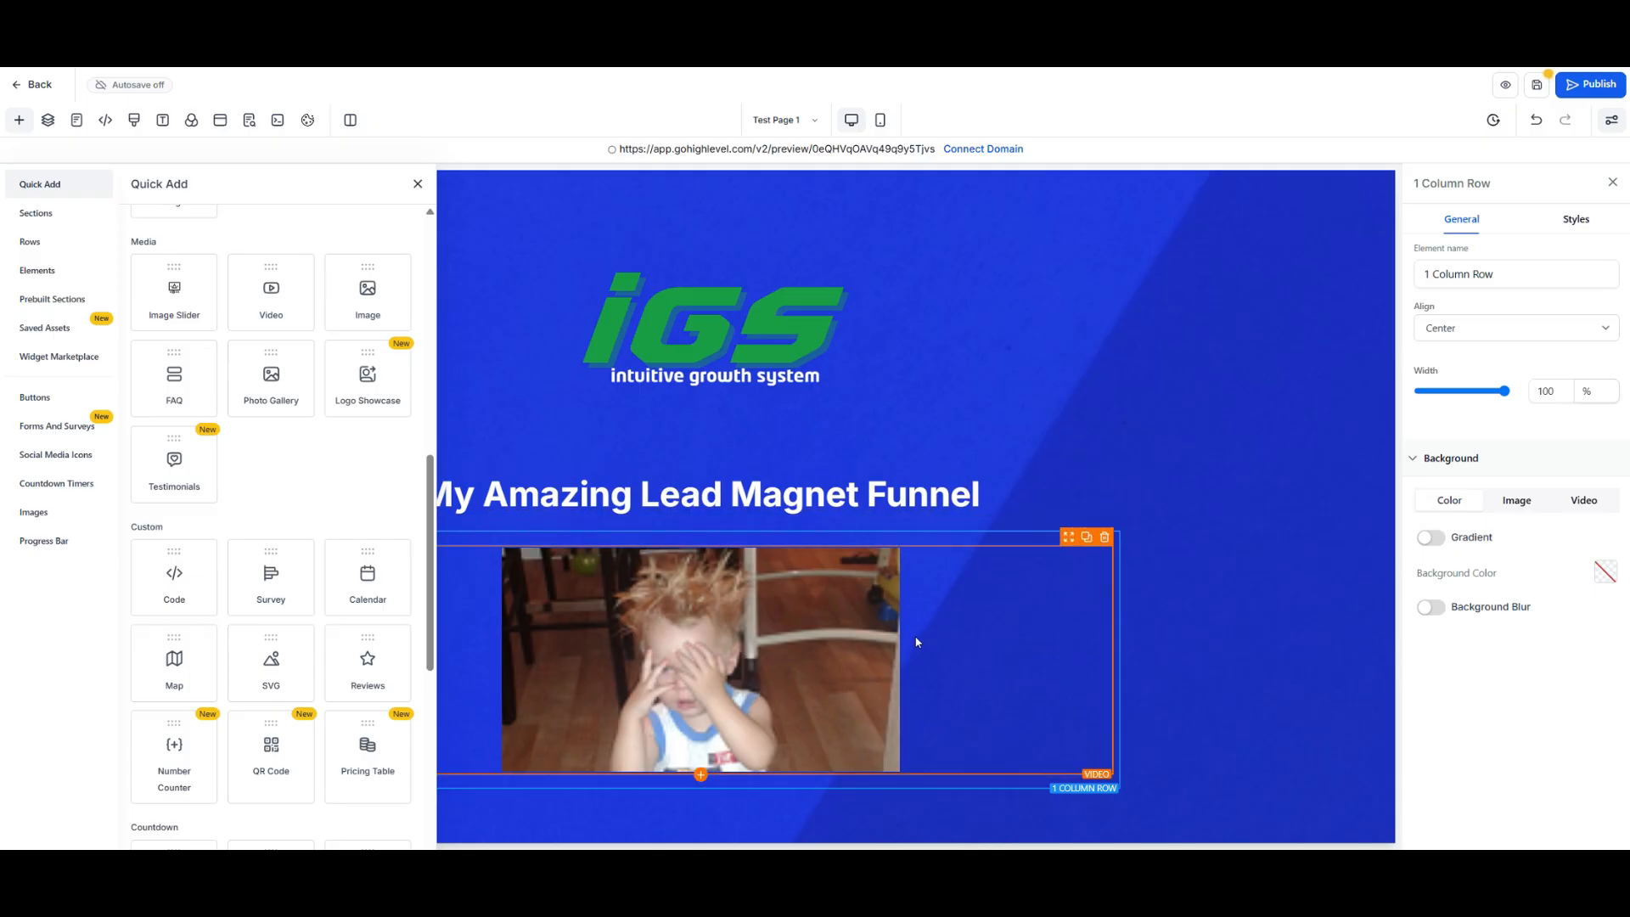
left_click(892, 389)
left_click(1448, 668)
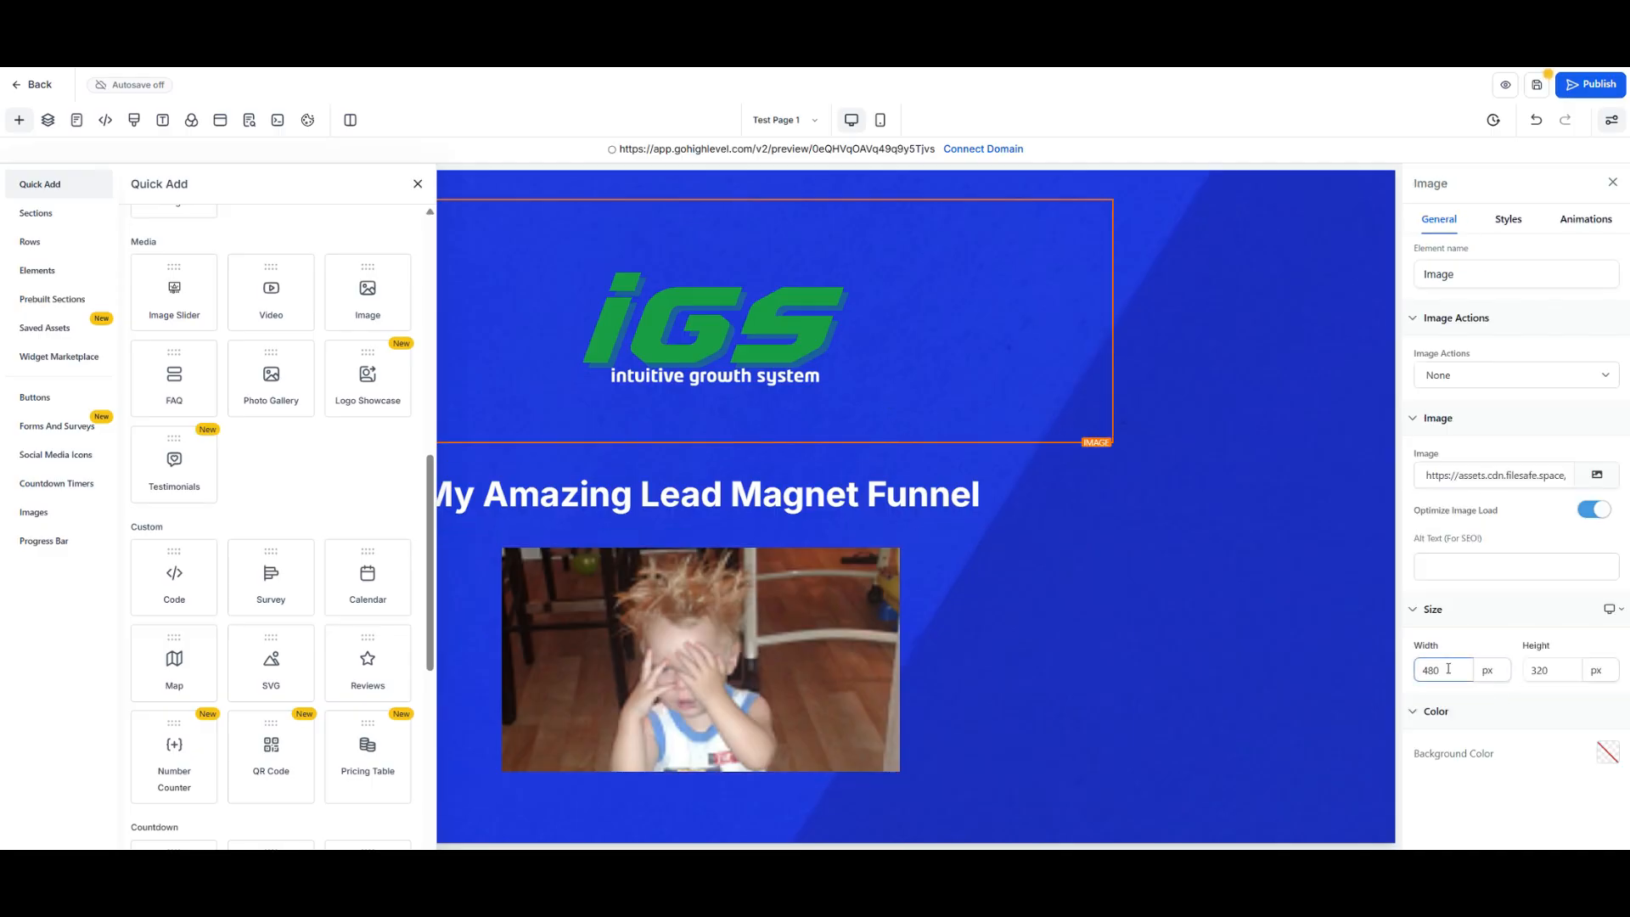
left_click(1488, 670)
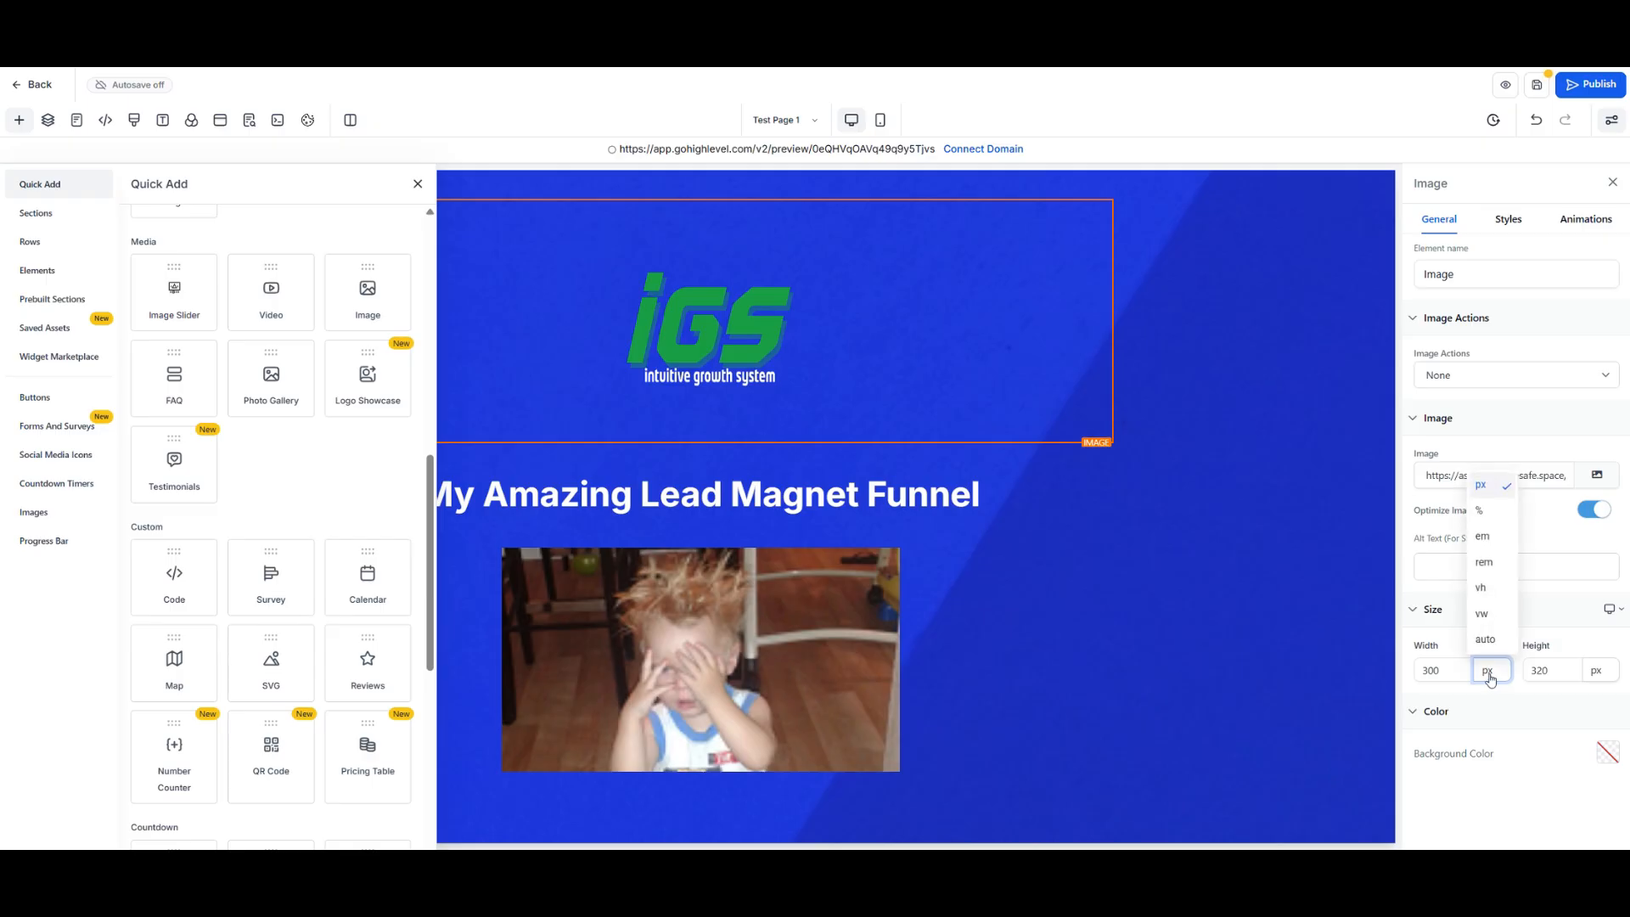
left_click(1487, 644)
left_click(1598, 673)
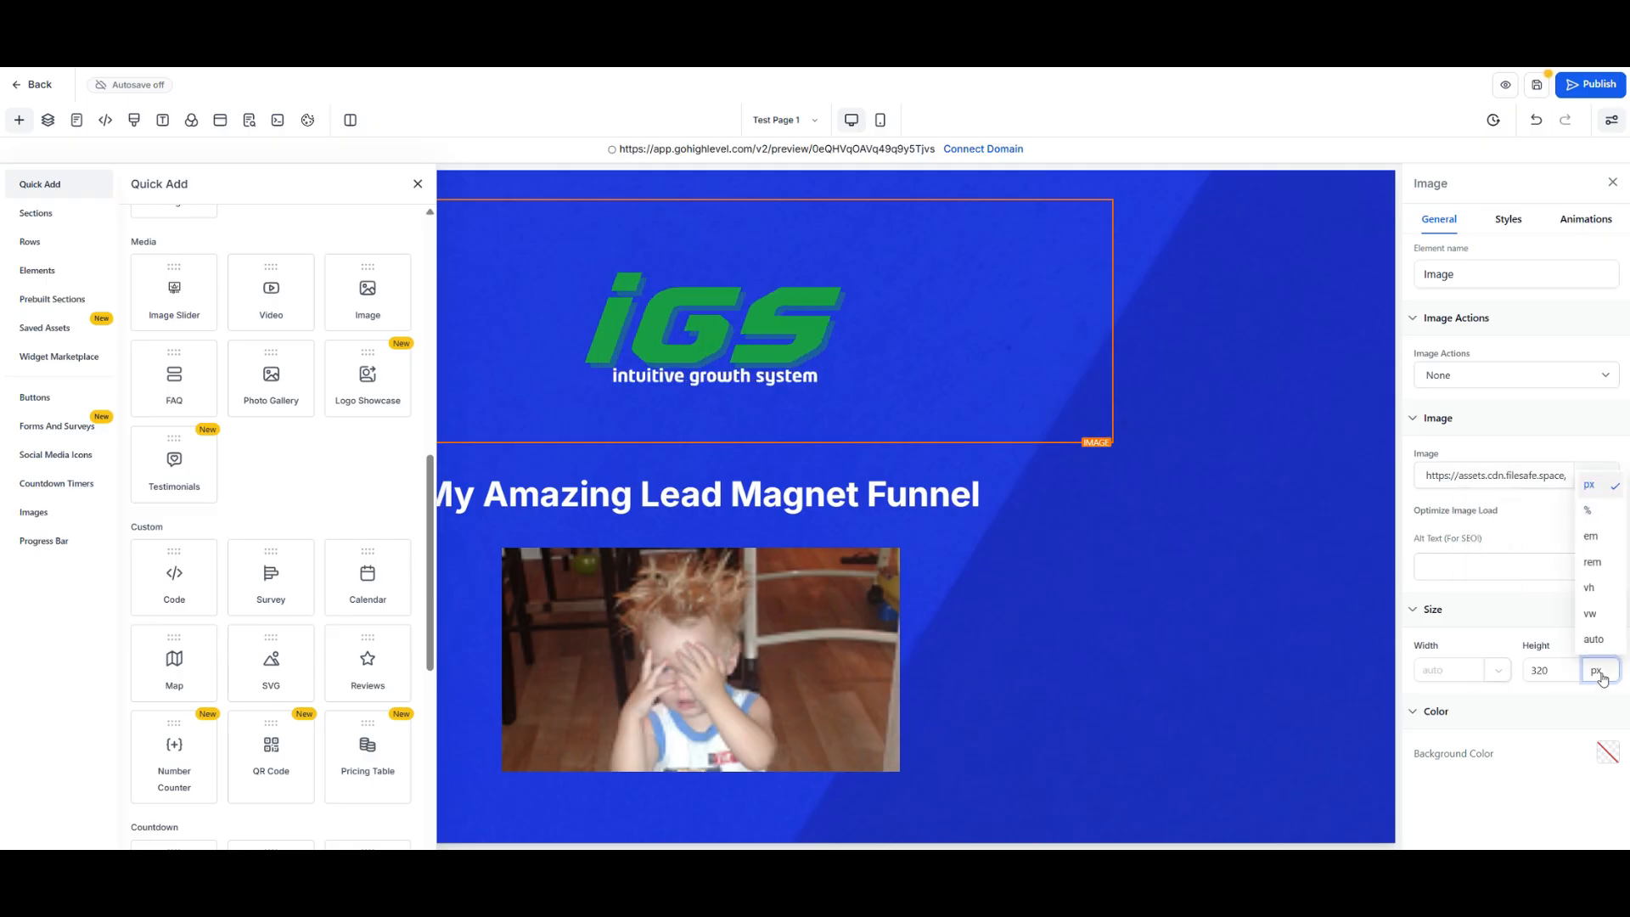
left_click(1552, 672)
left_click_drag(1550, 672, 1512, 679)
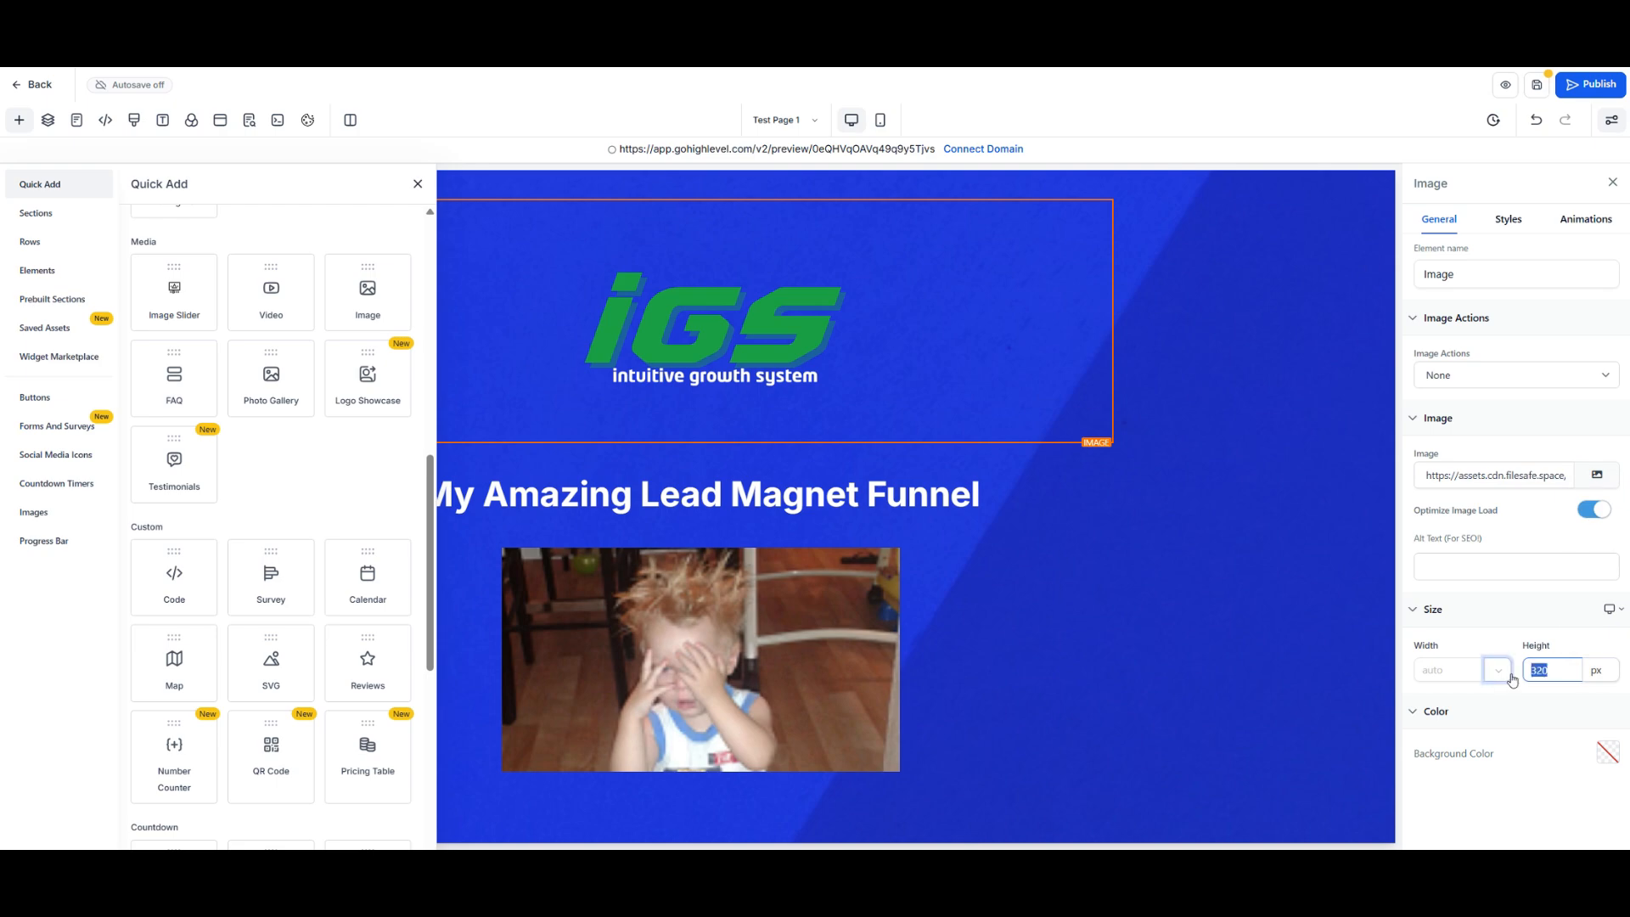
type("200")
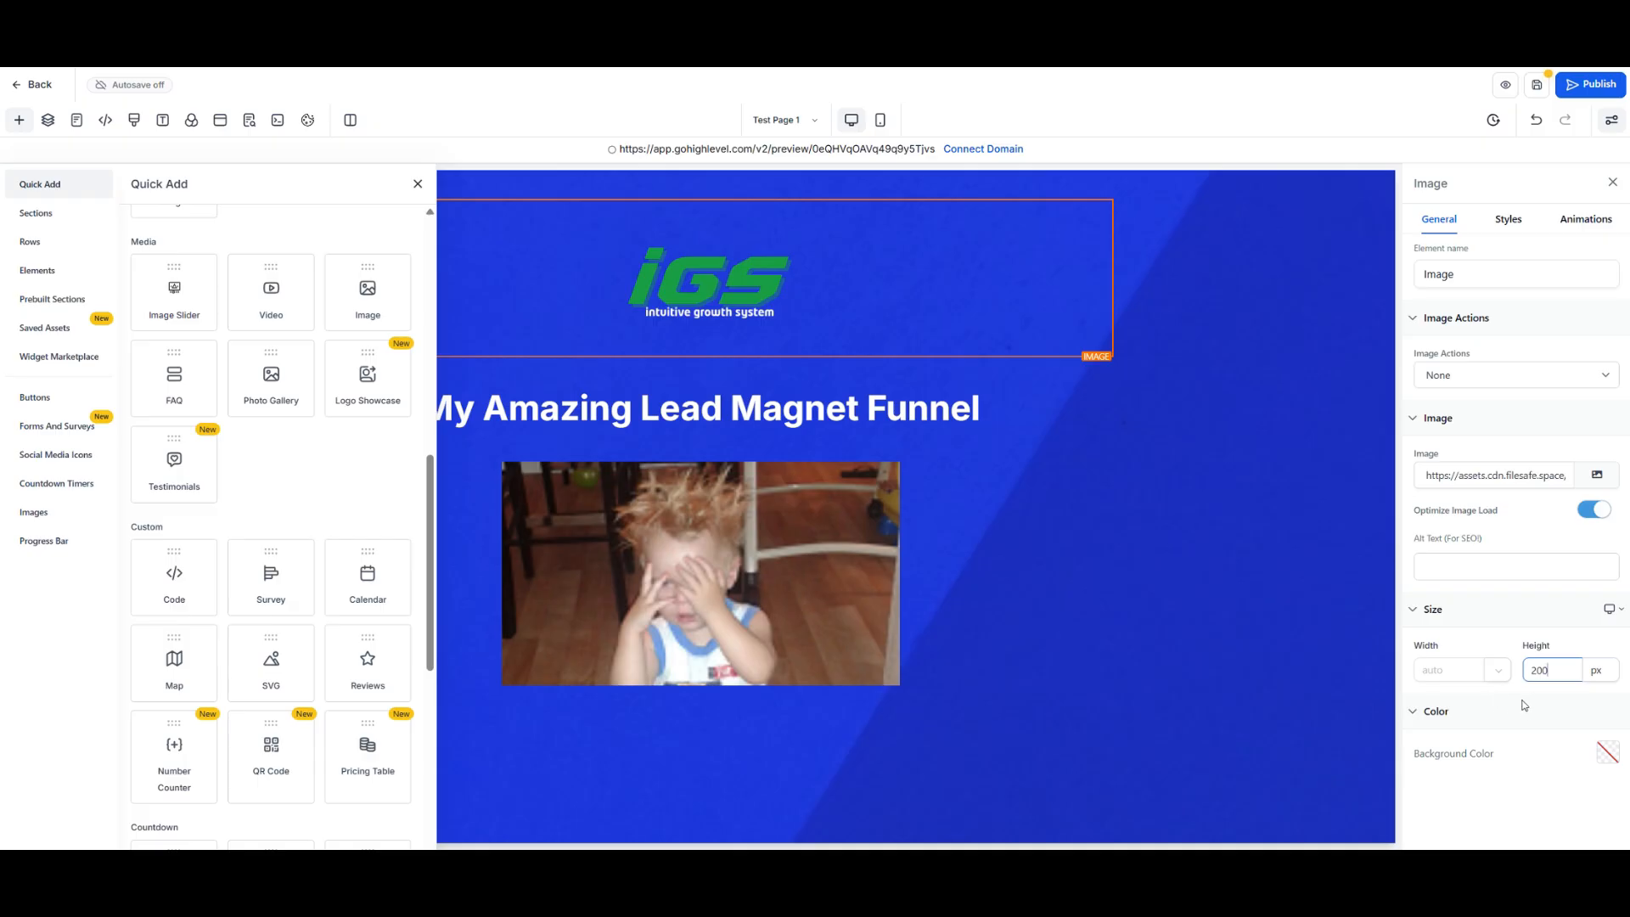
left_click(1523, 703)
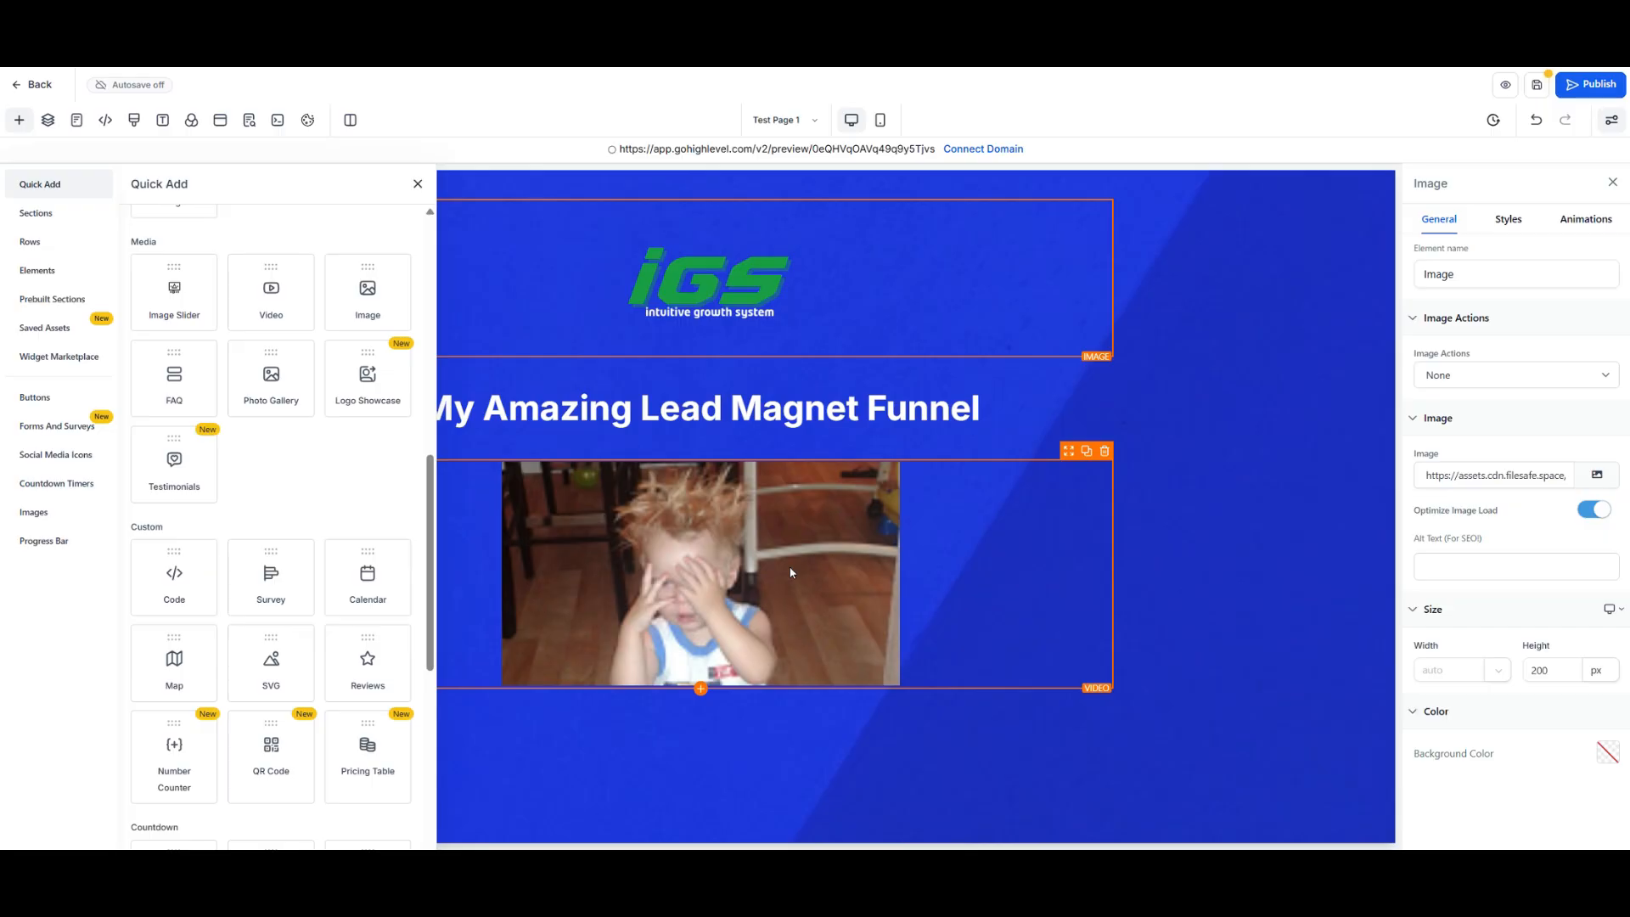
left_click(418, 186)
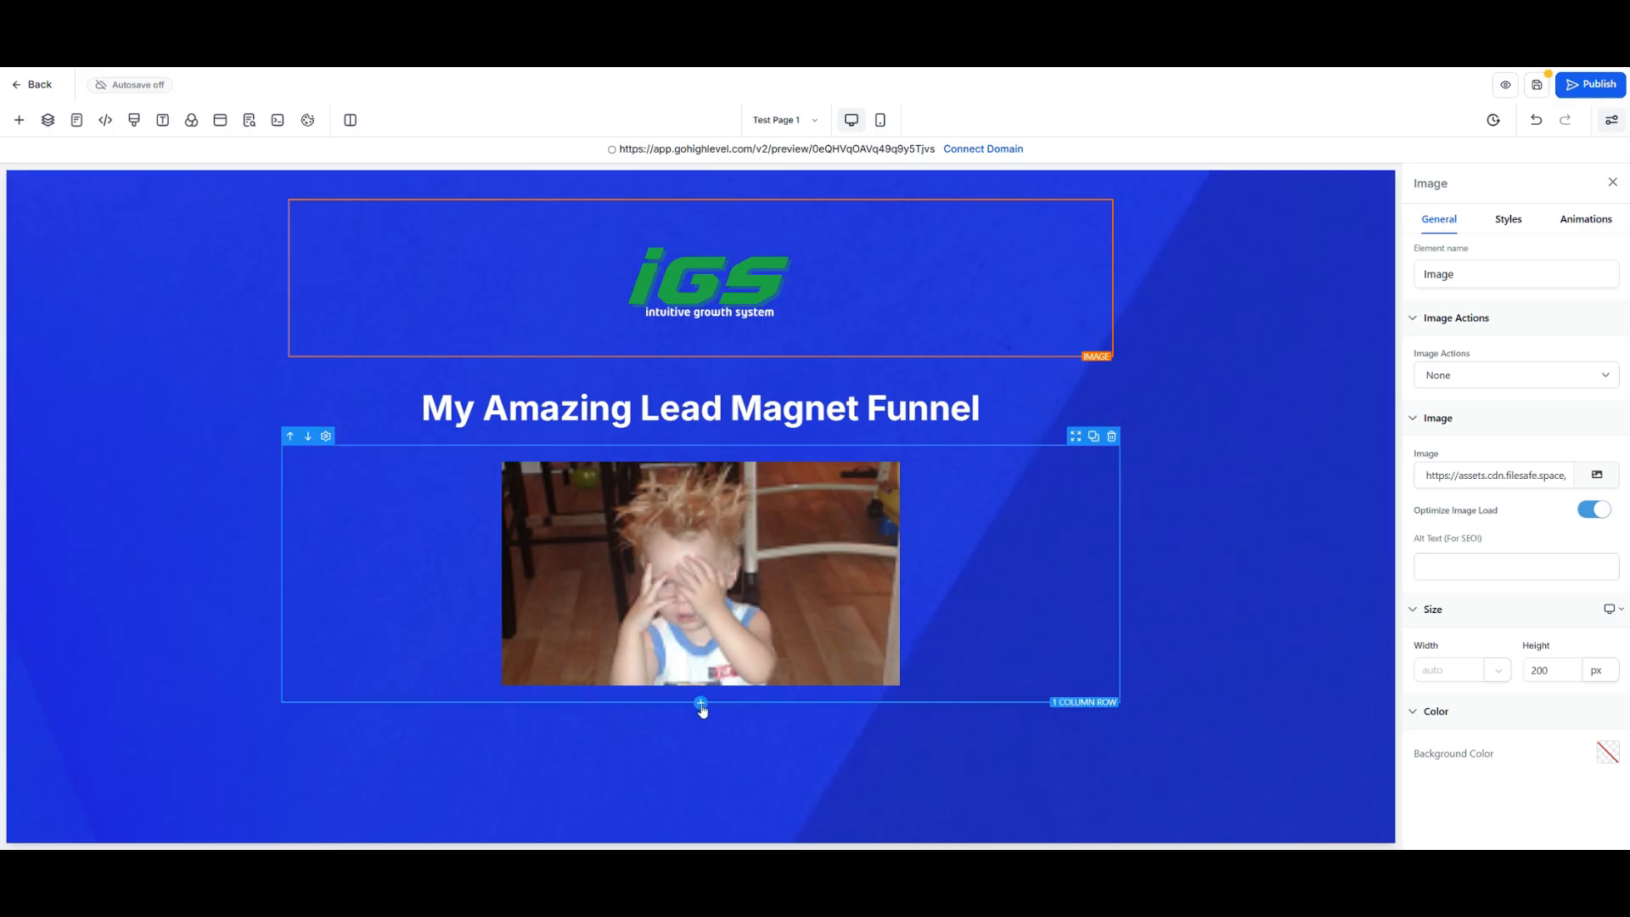
- Try to add a Sub-Headline element directly below the video's row
left_click(701, 706)
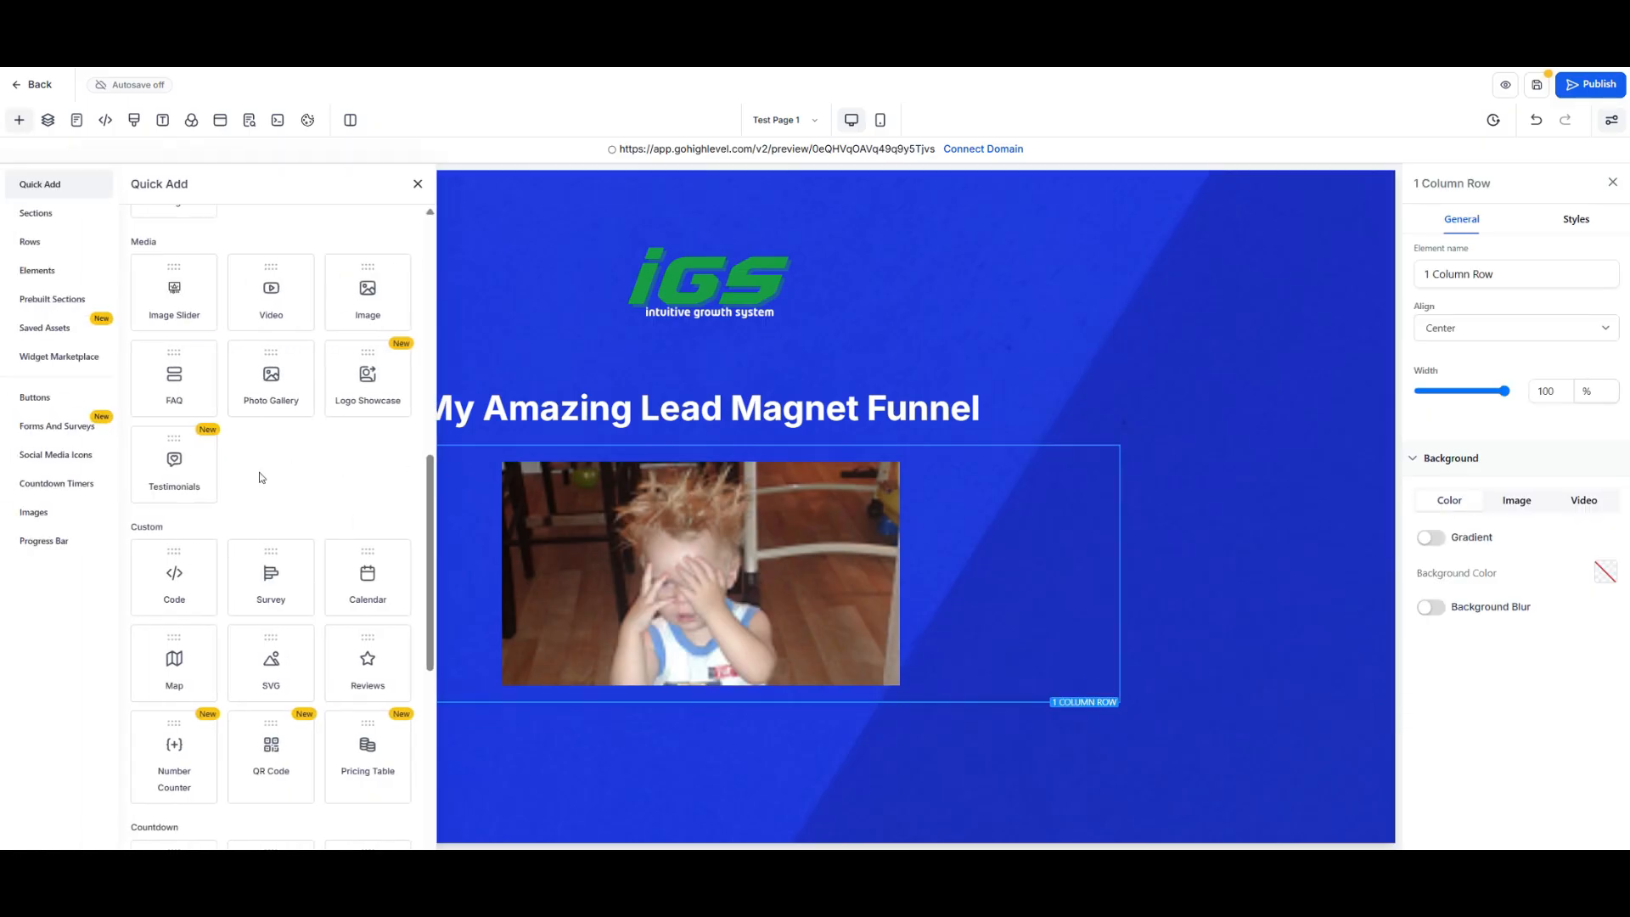
scroll(244, 497, "down", 3)
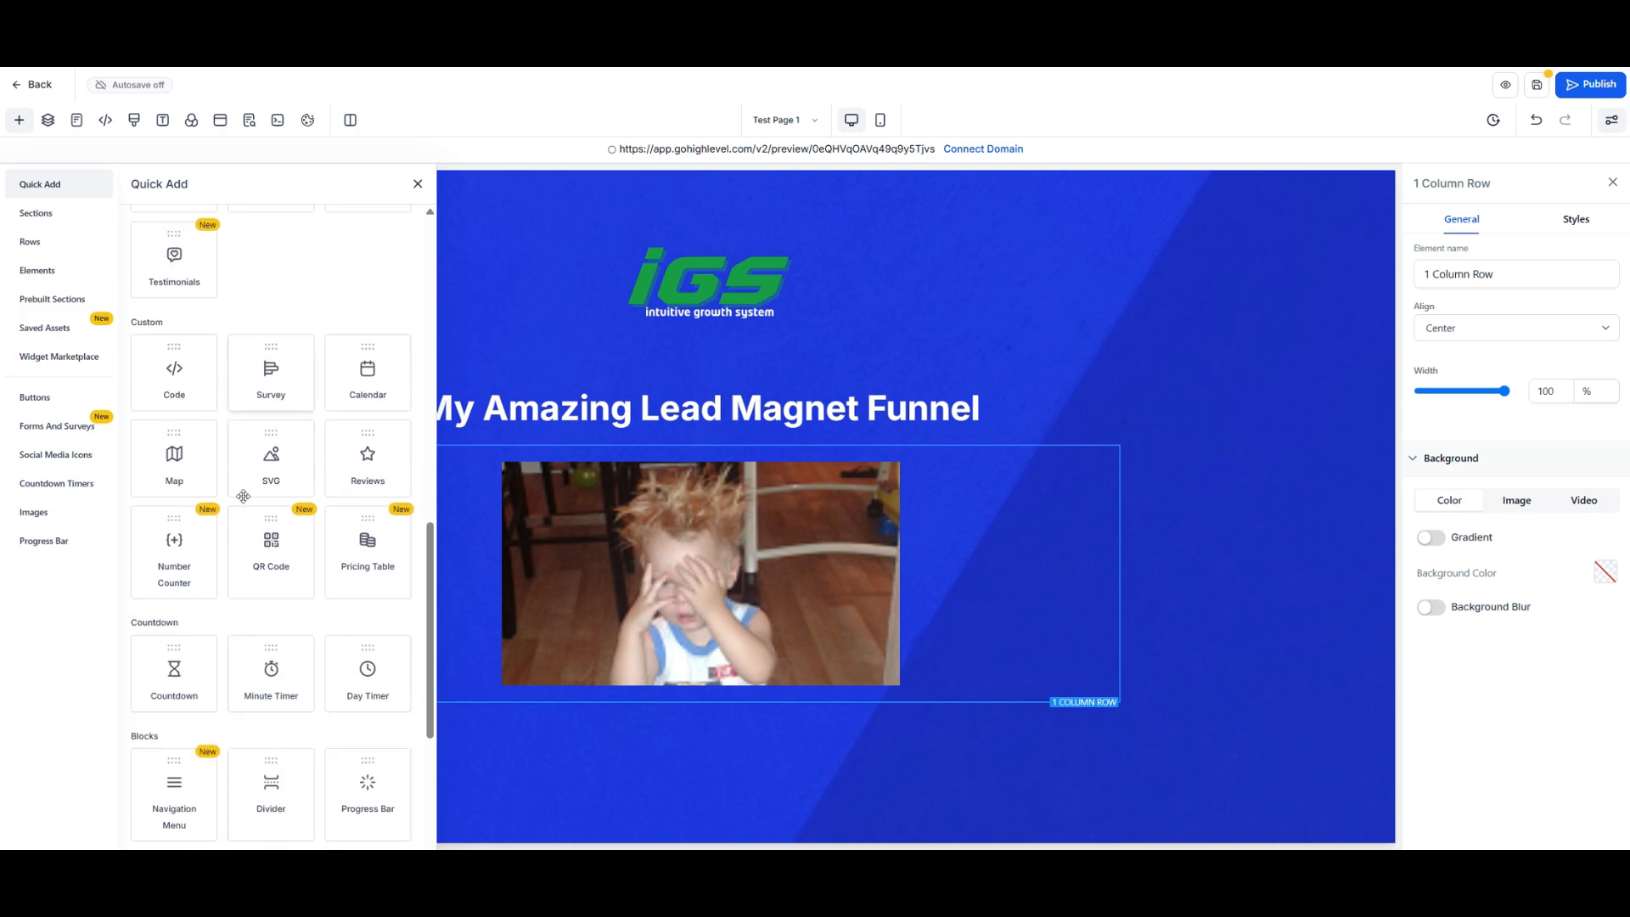
scroll(244, 497, "up", 5)
scroll(297, 448, "up", 5)
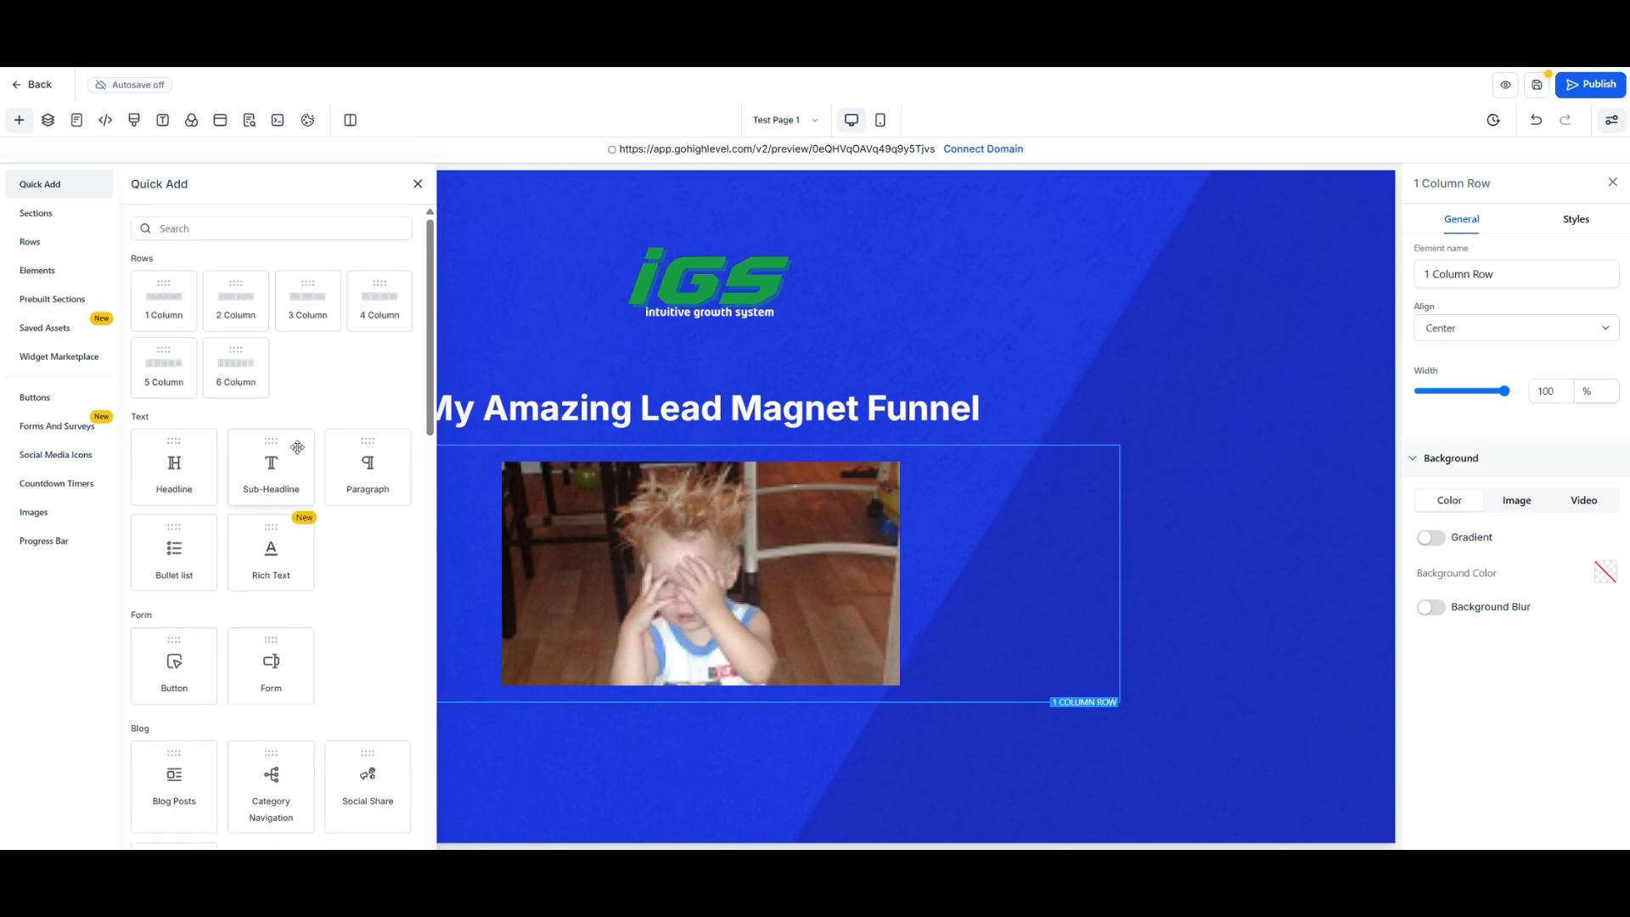
left_click(273, 473)
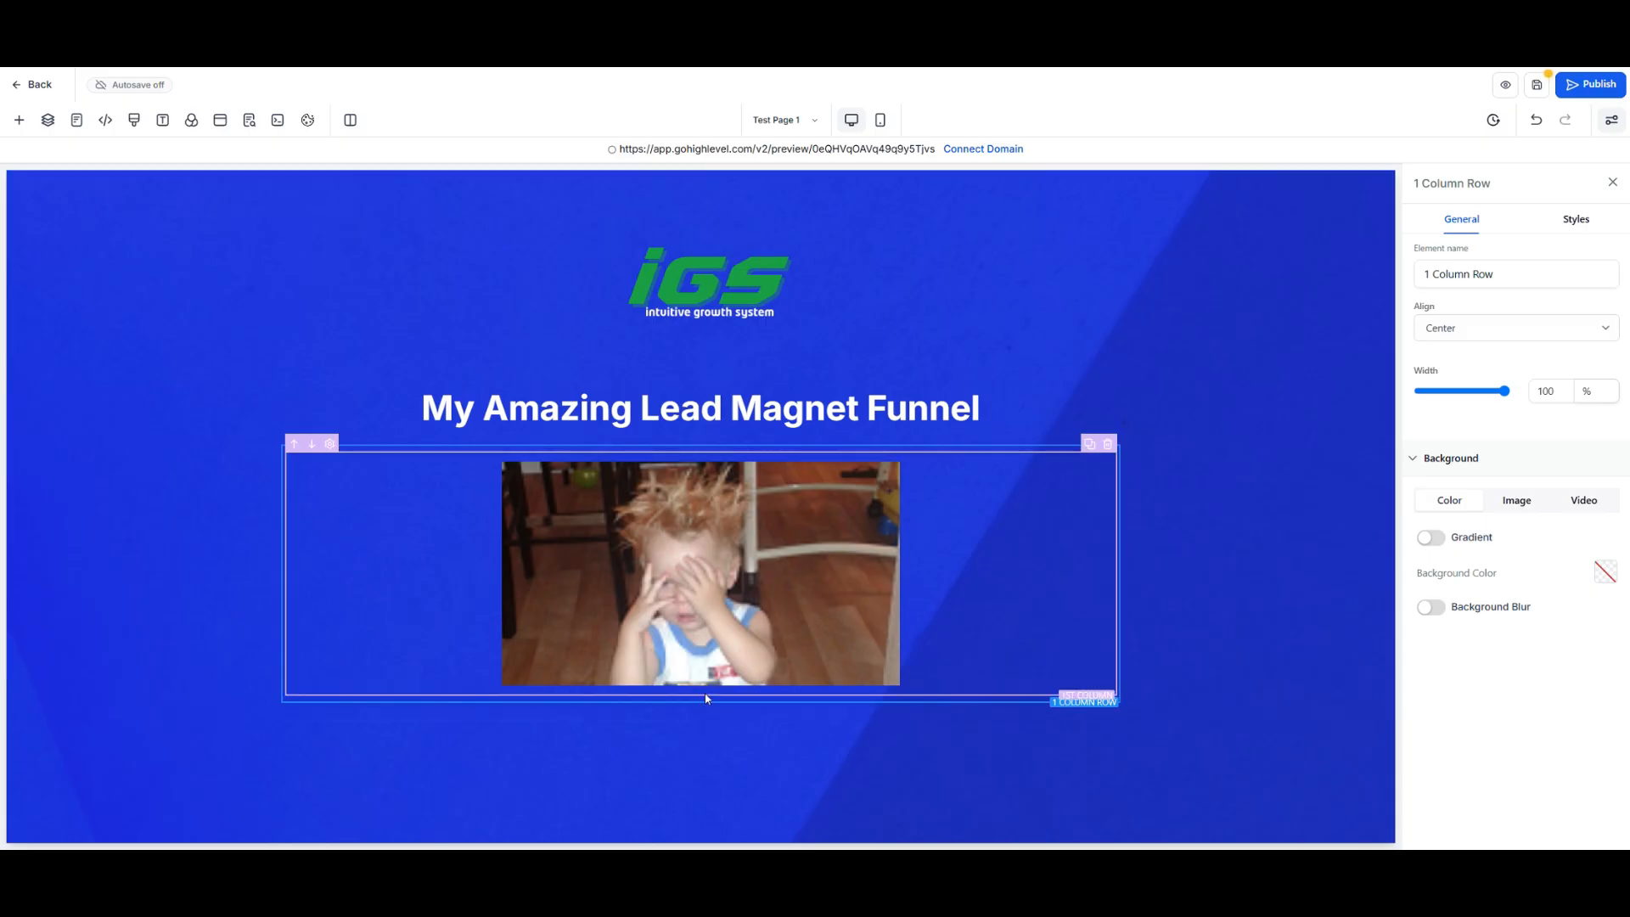
- Add a 1 Column row below the video and place a Sub-Headline element in it
left_click(701, 705)
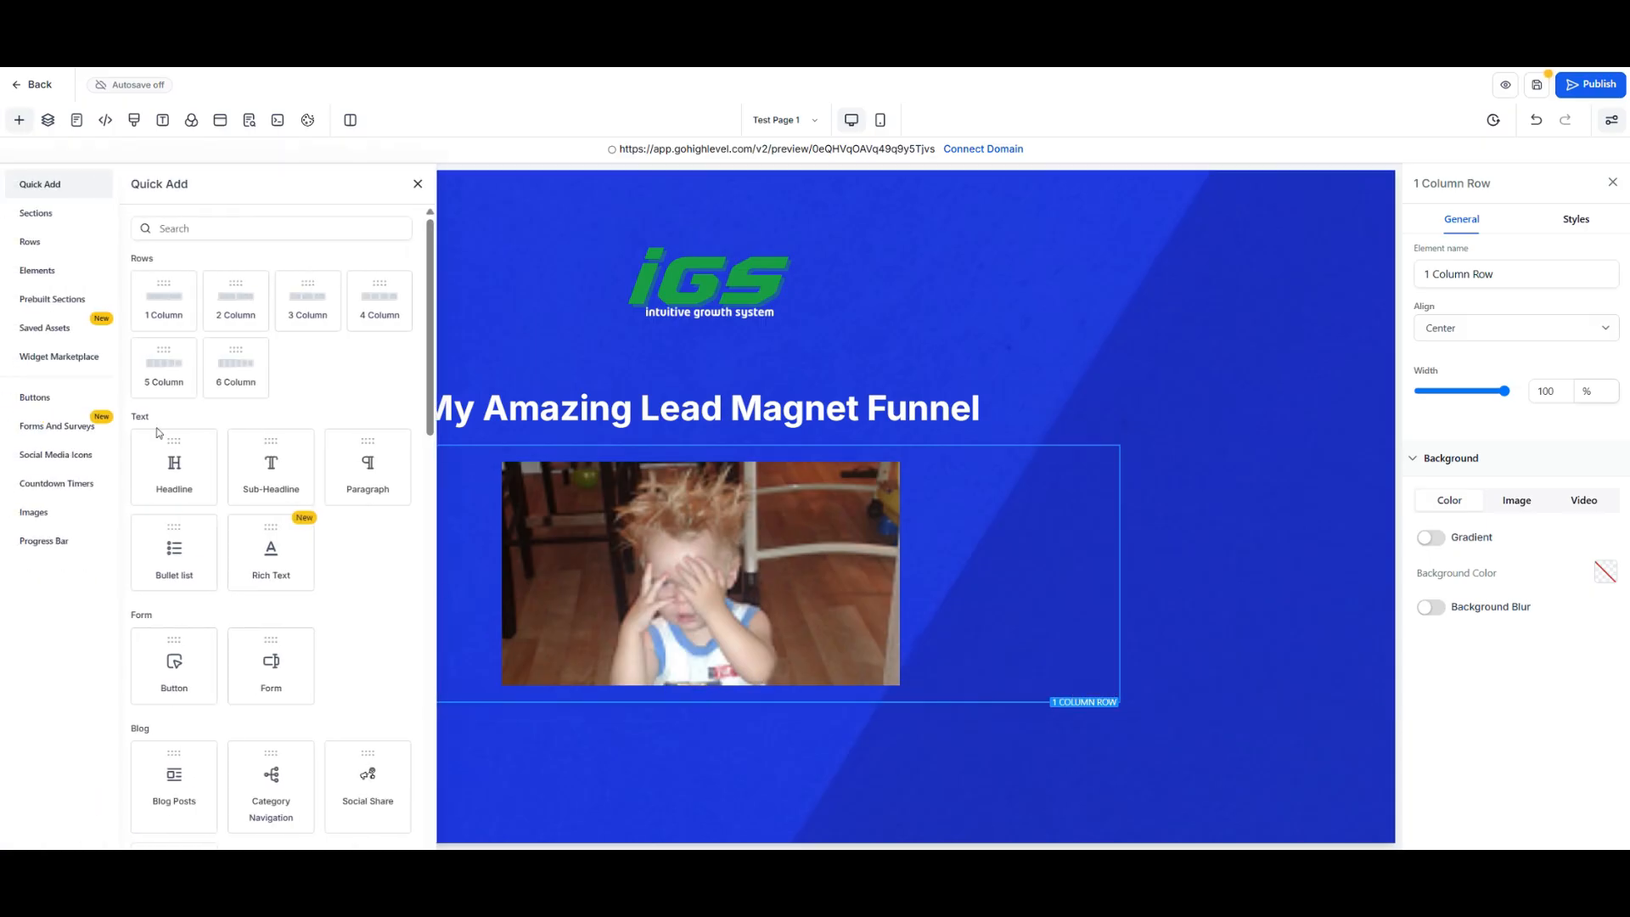
left_click_drag(173, 310, 702, 754)
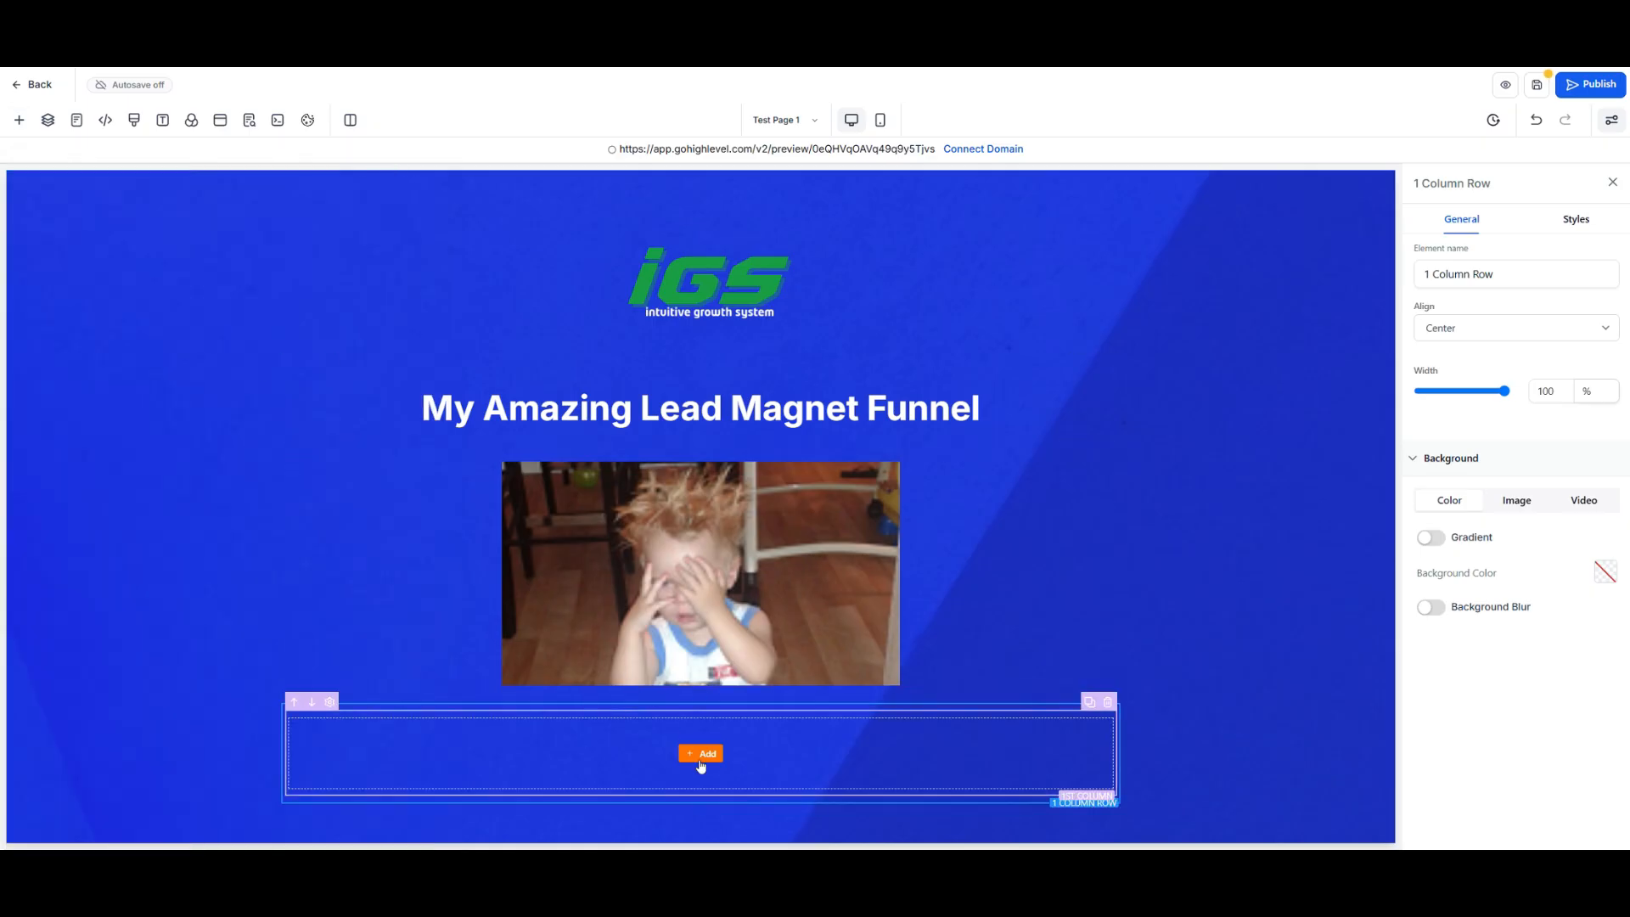
left_click(270, 467)
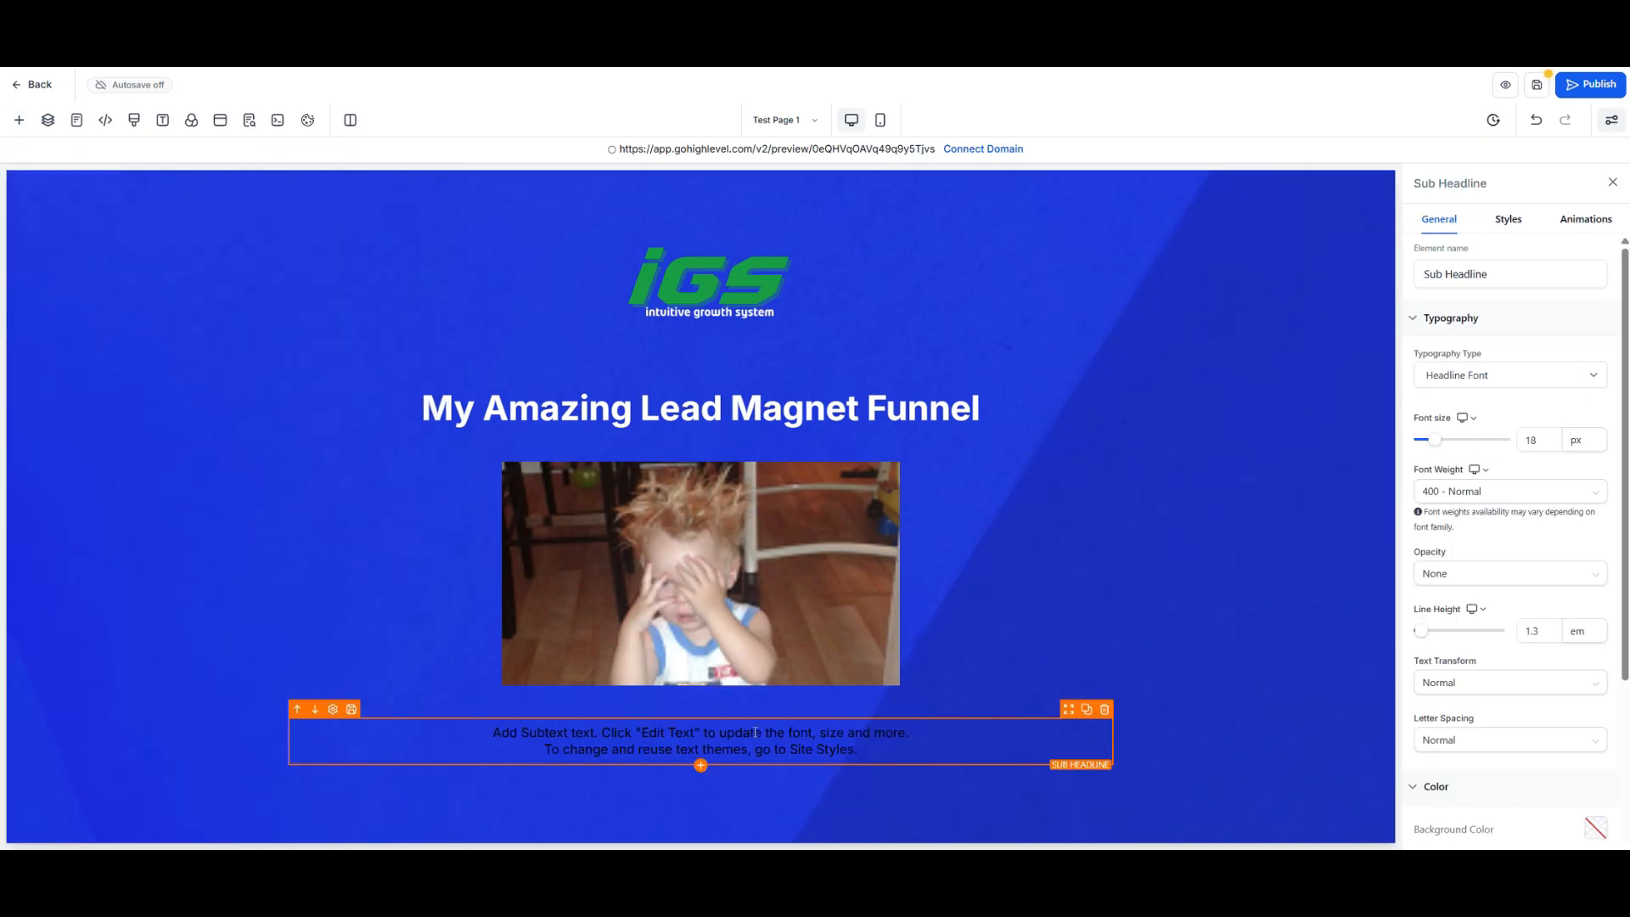
- Replace the sub-headline's placeholder text with "Are you ready to get on an Explorer call?"
left_click(862, 753)
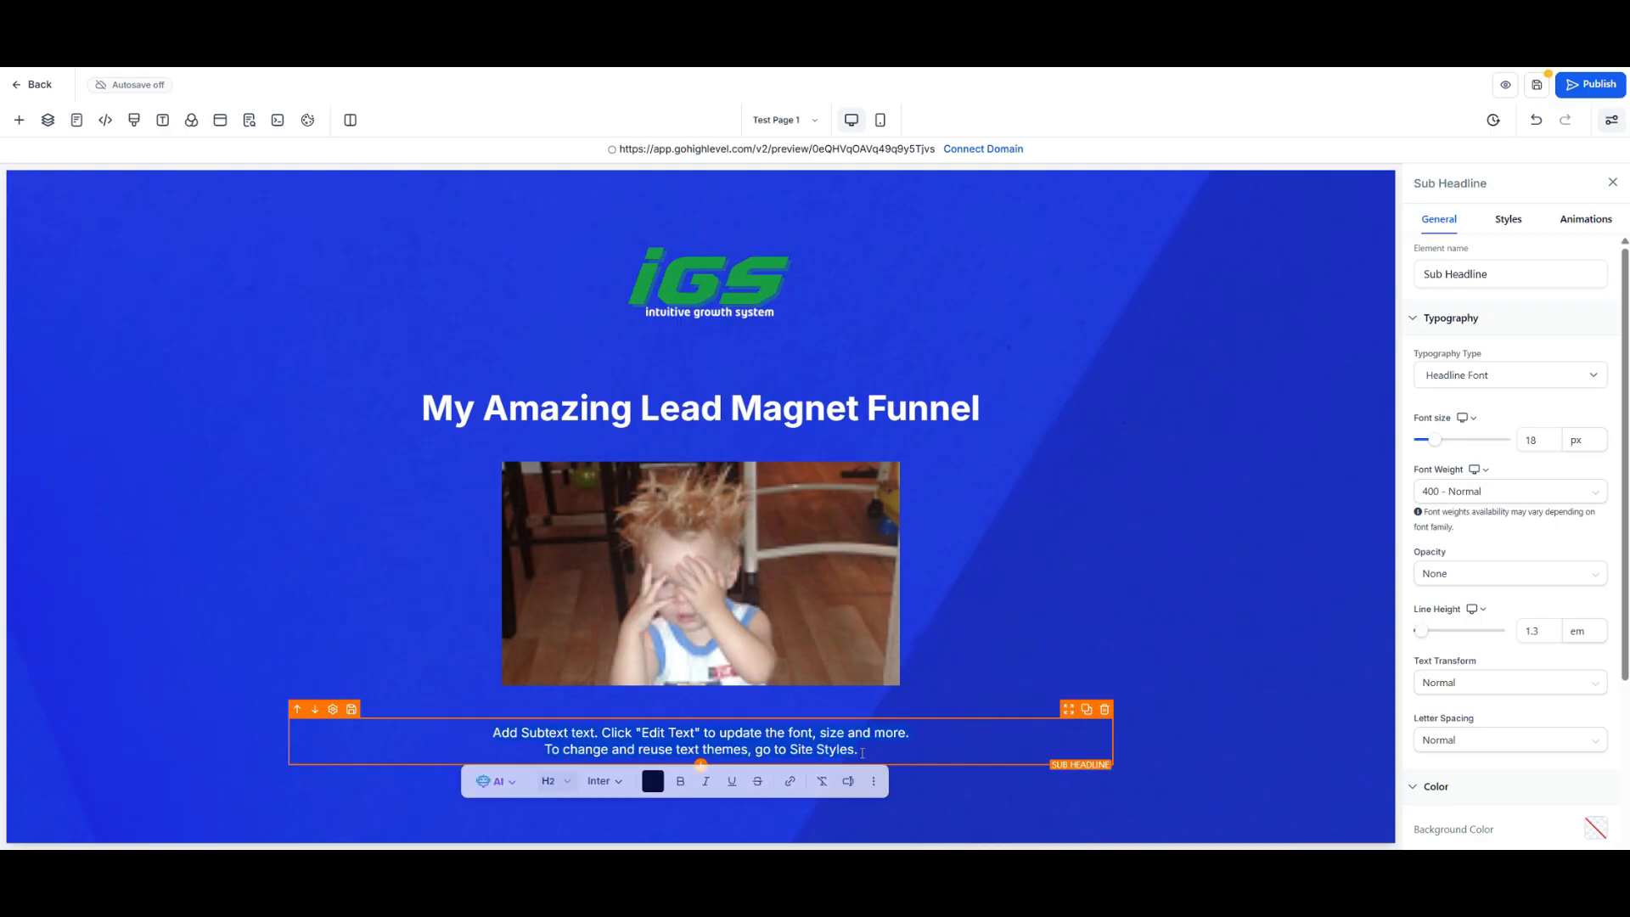
key("ctrl+a")
type("A")
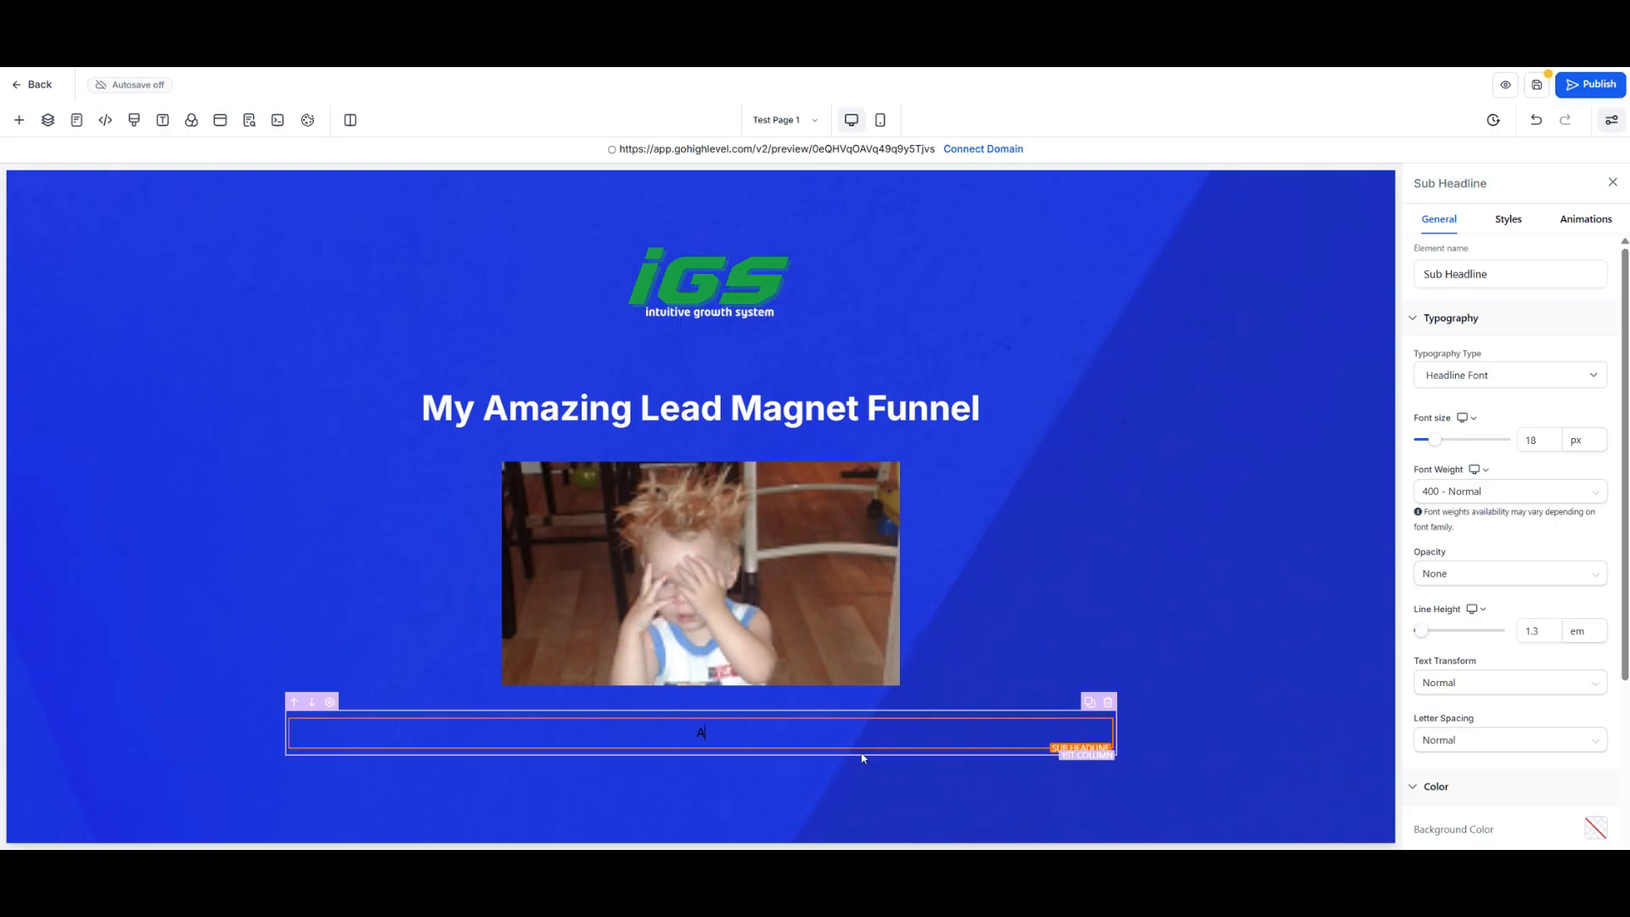
type("re you ready to")
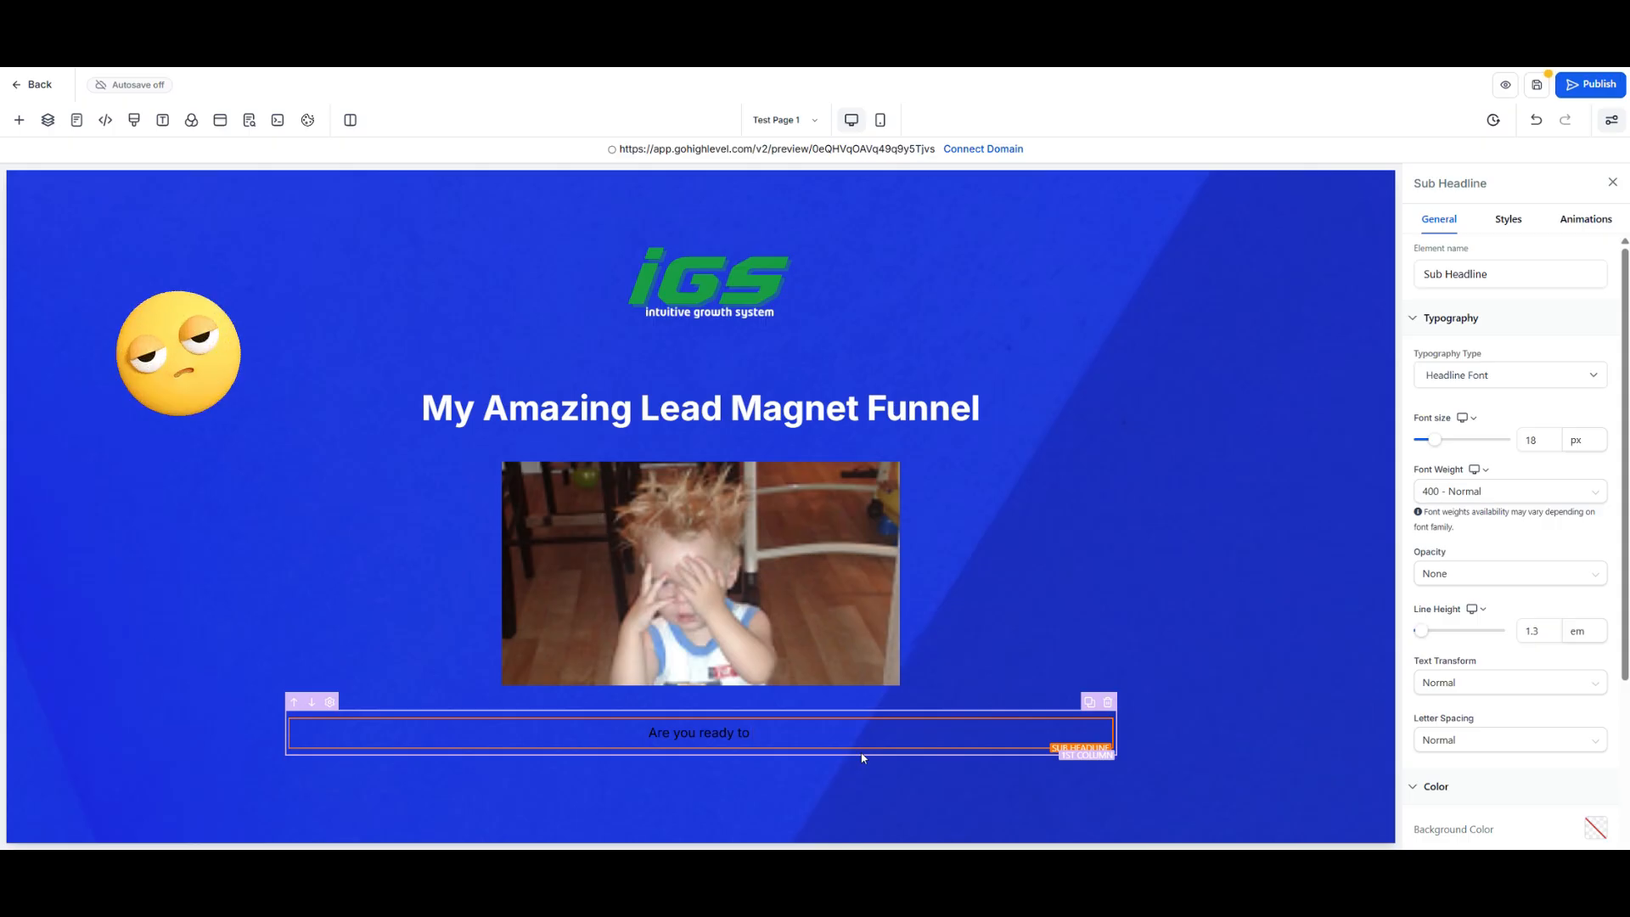
type(" g")
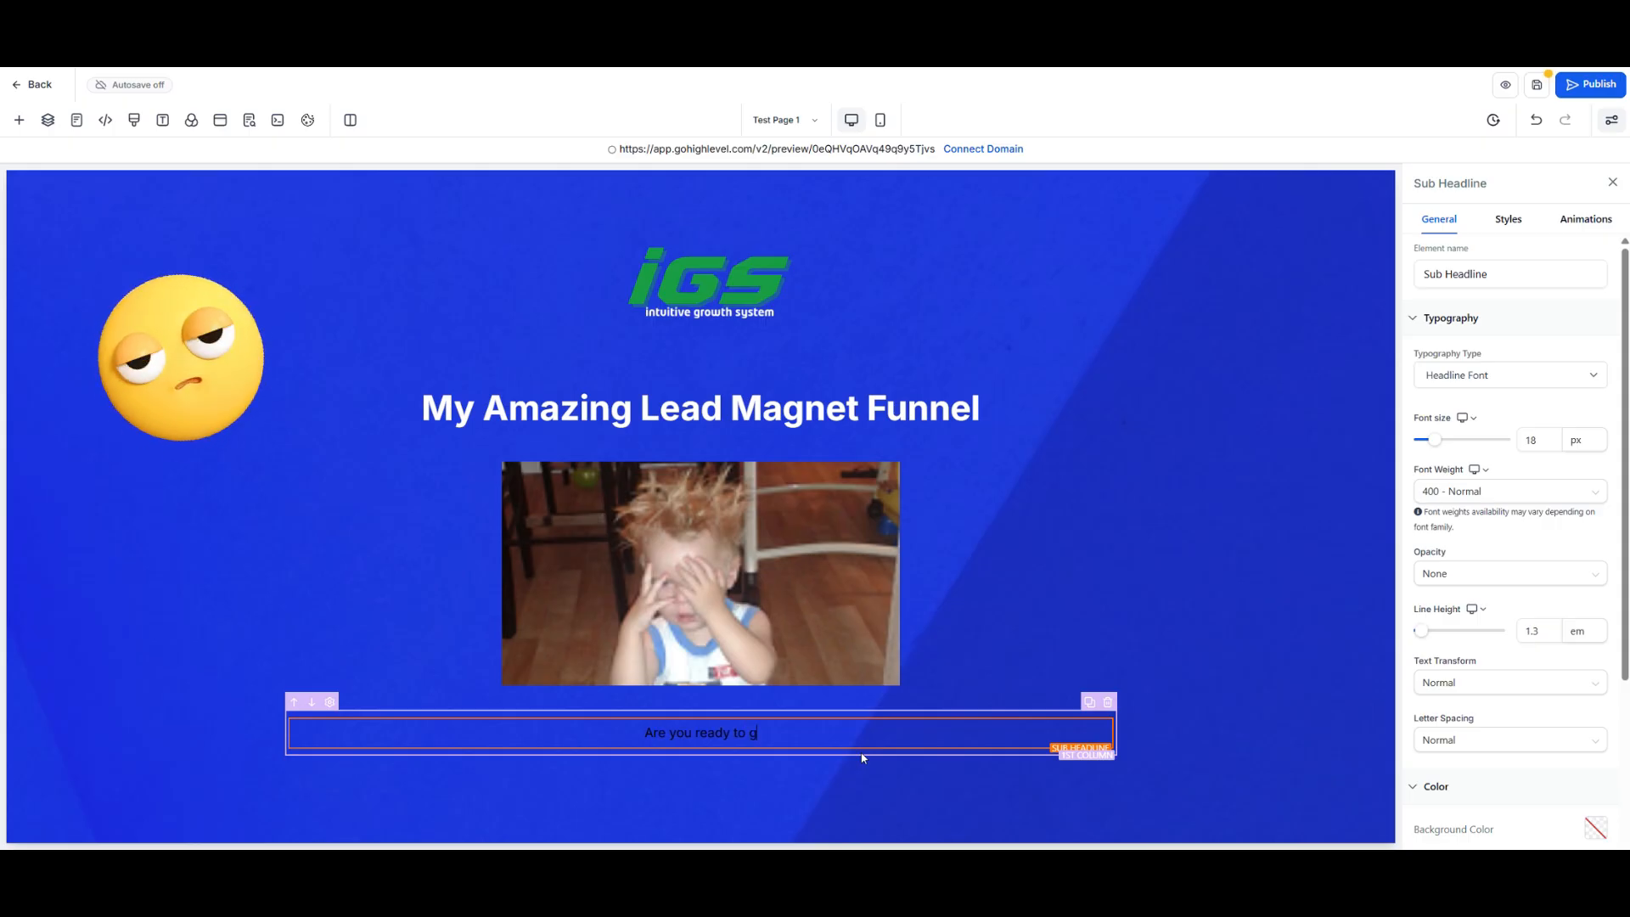
type("et on a")
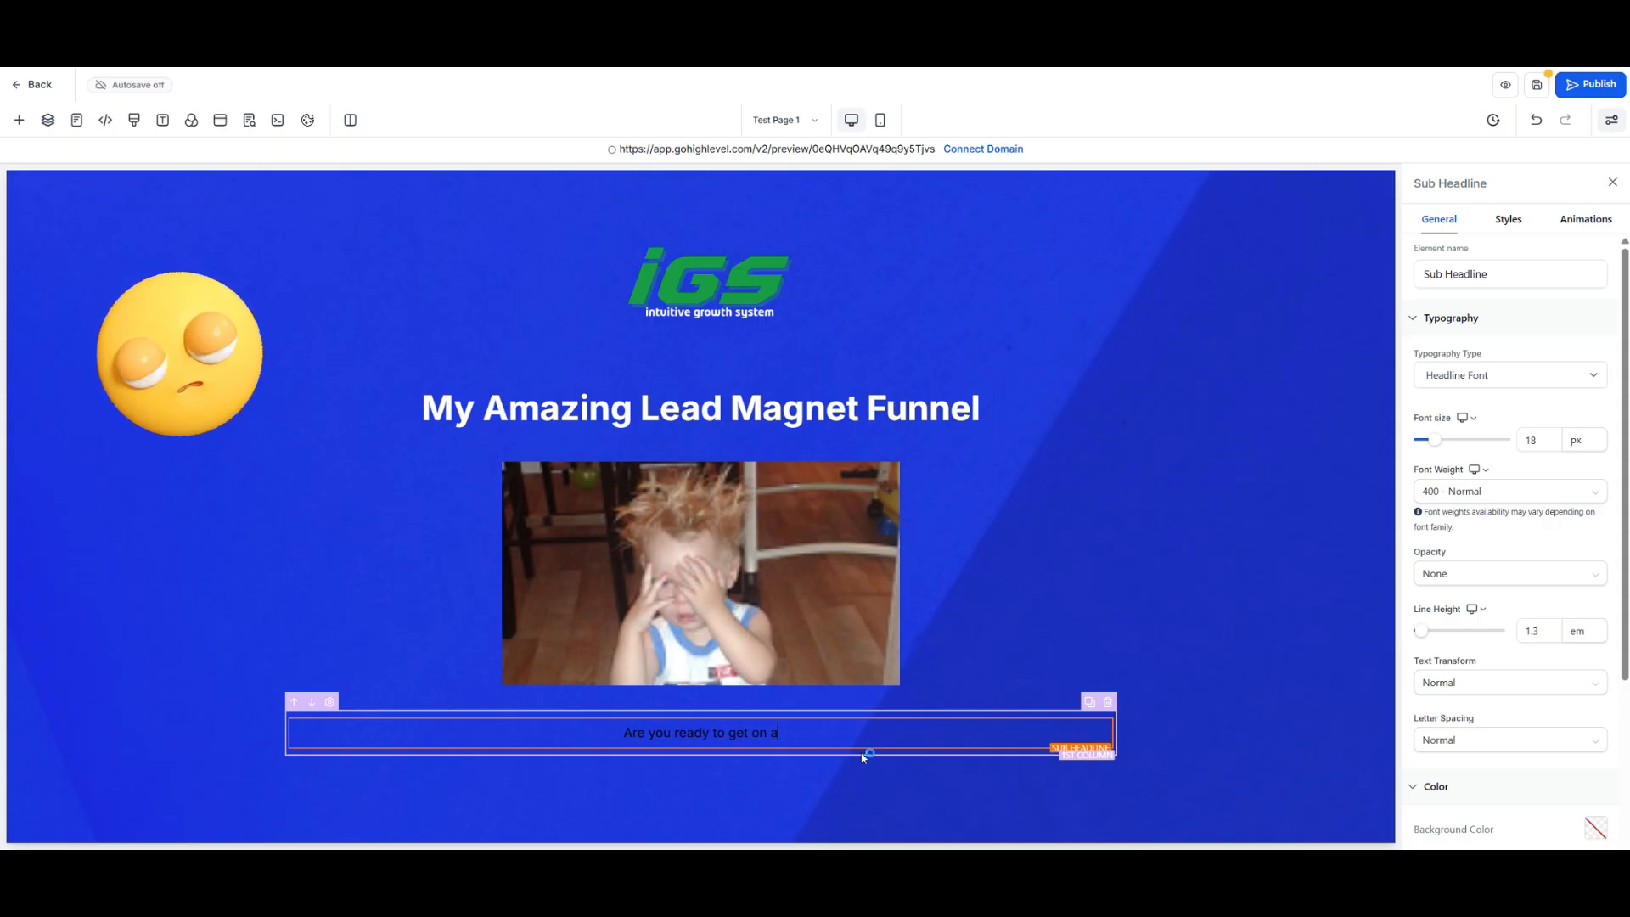
type("n ")
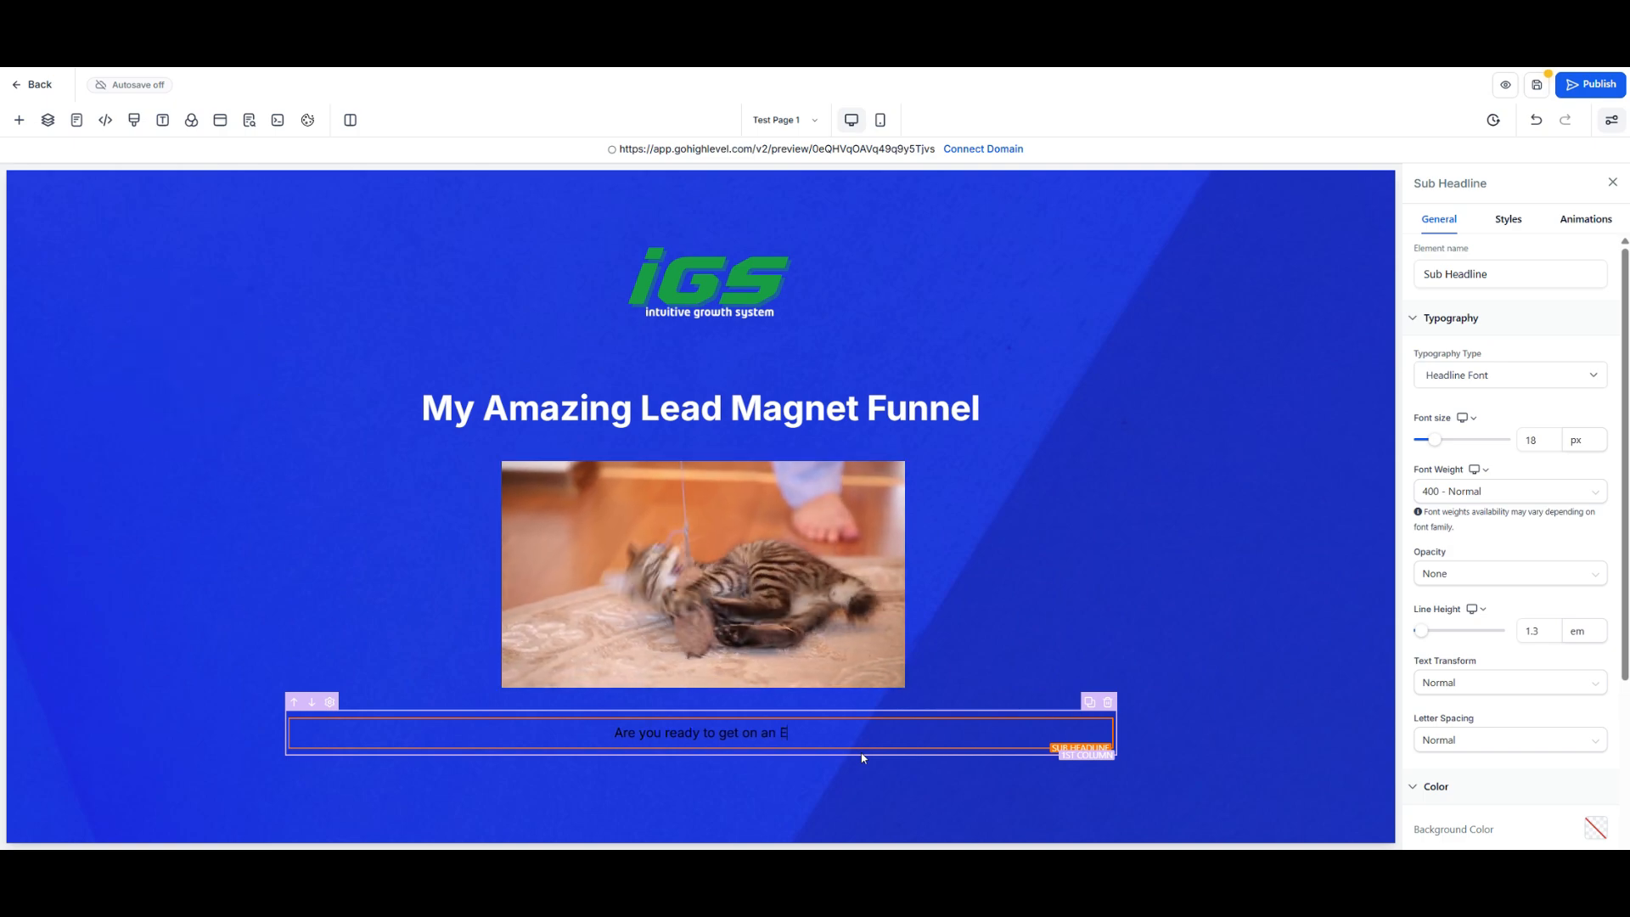
type("Explo")
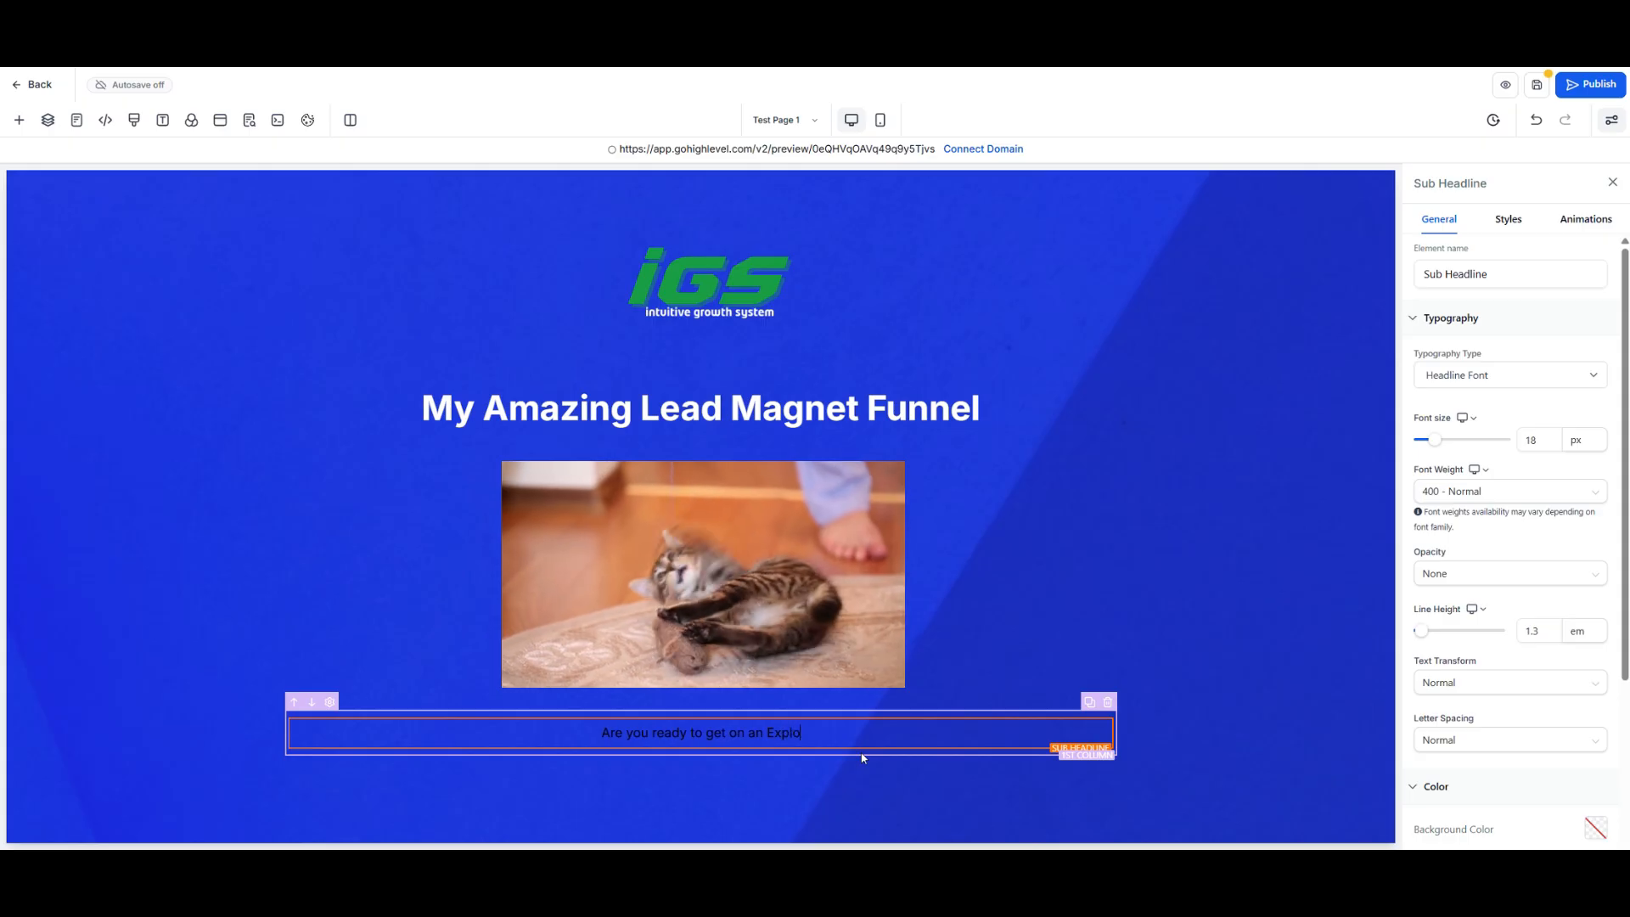
type("rer call")
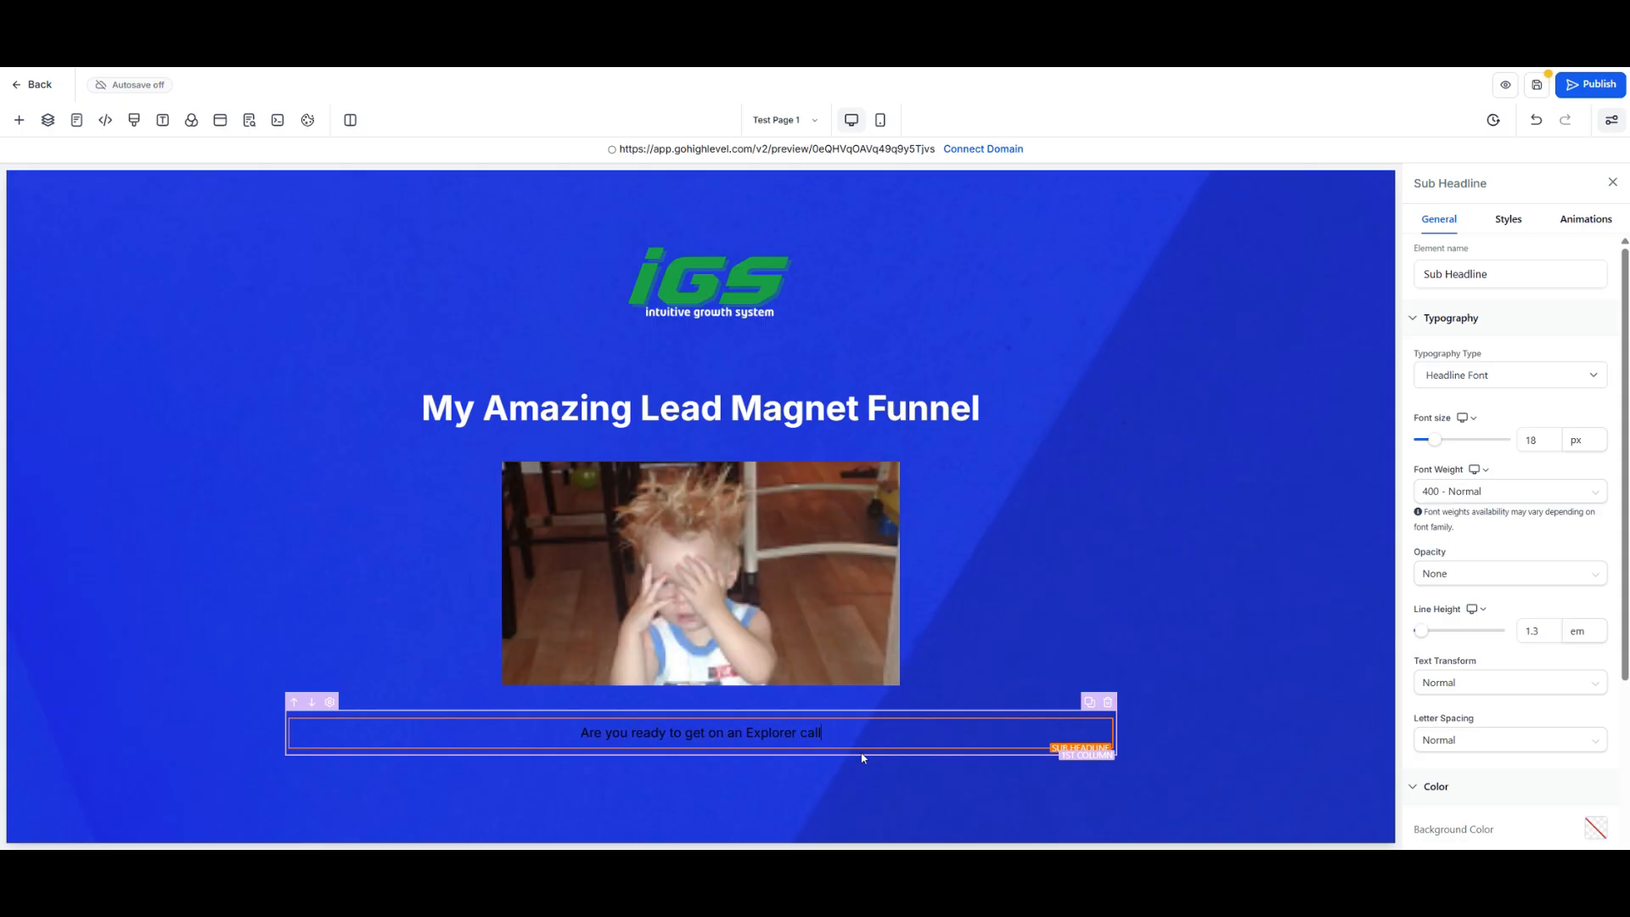
type("?")
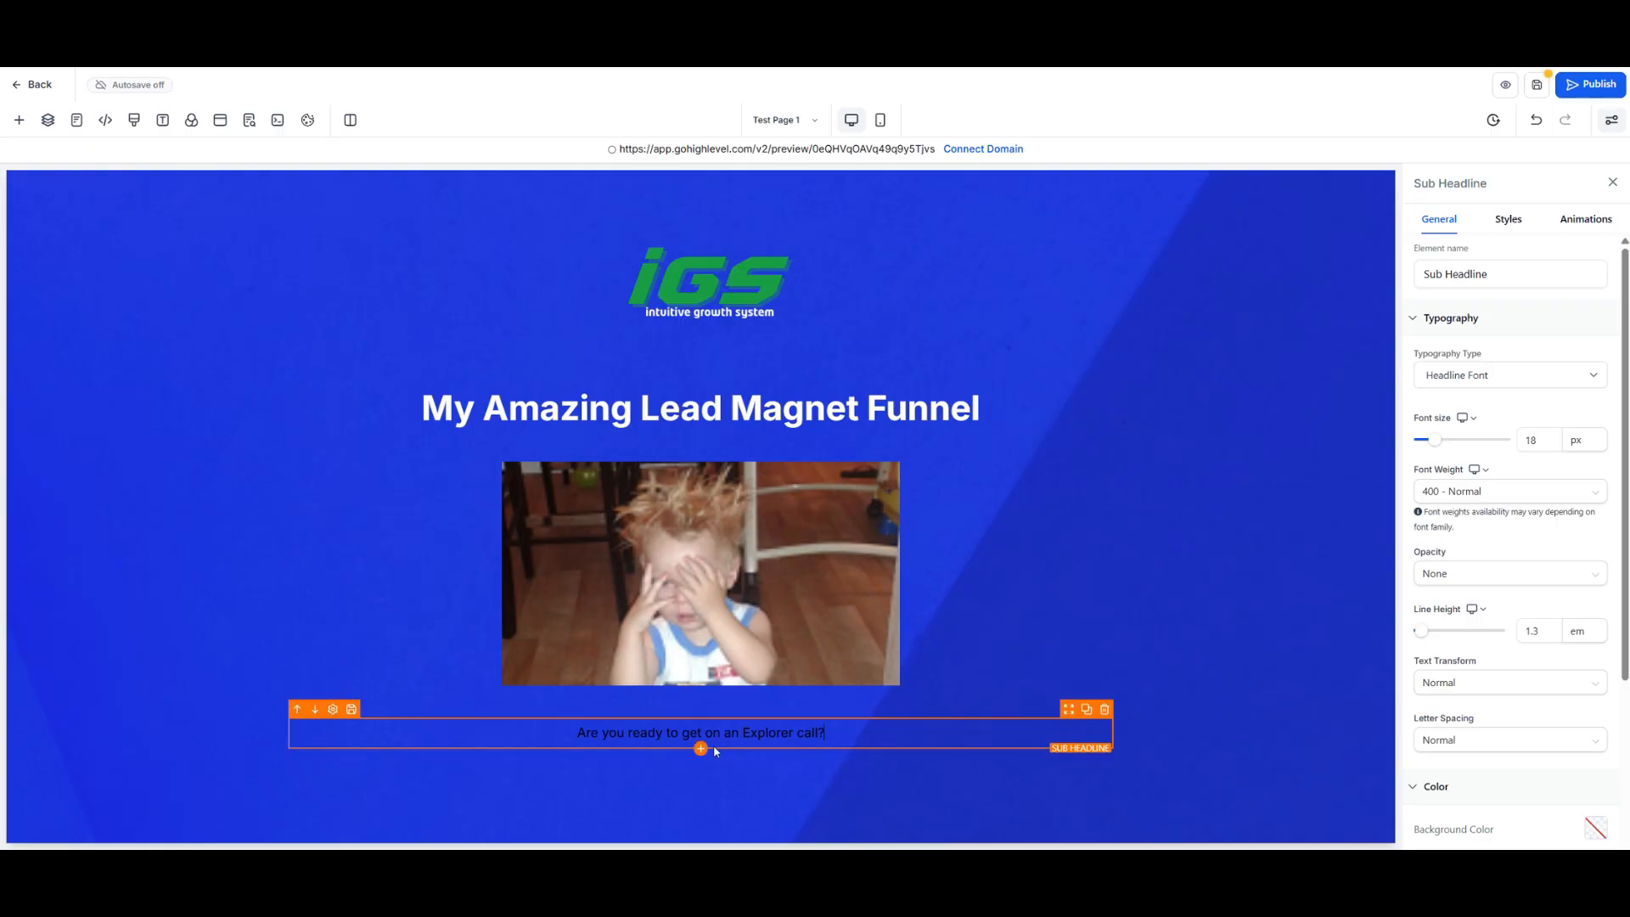
left_click(701, 751)
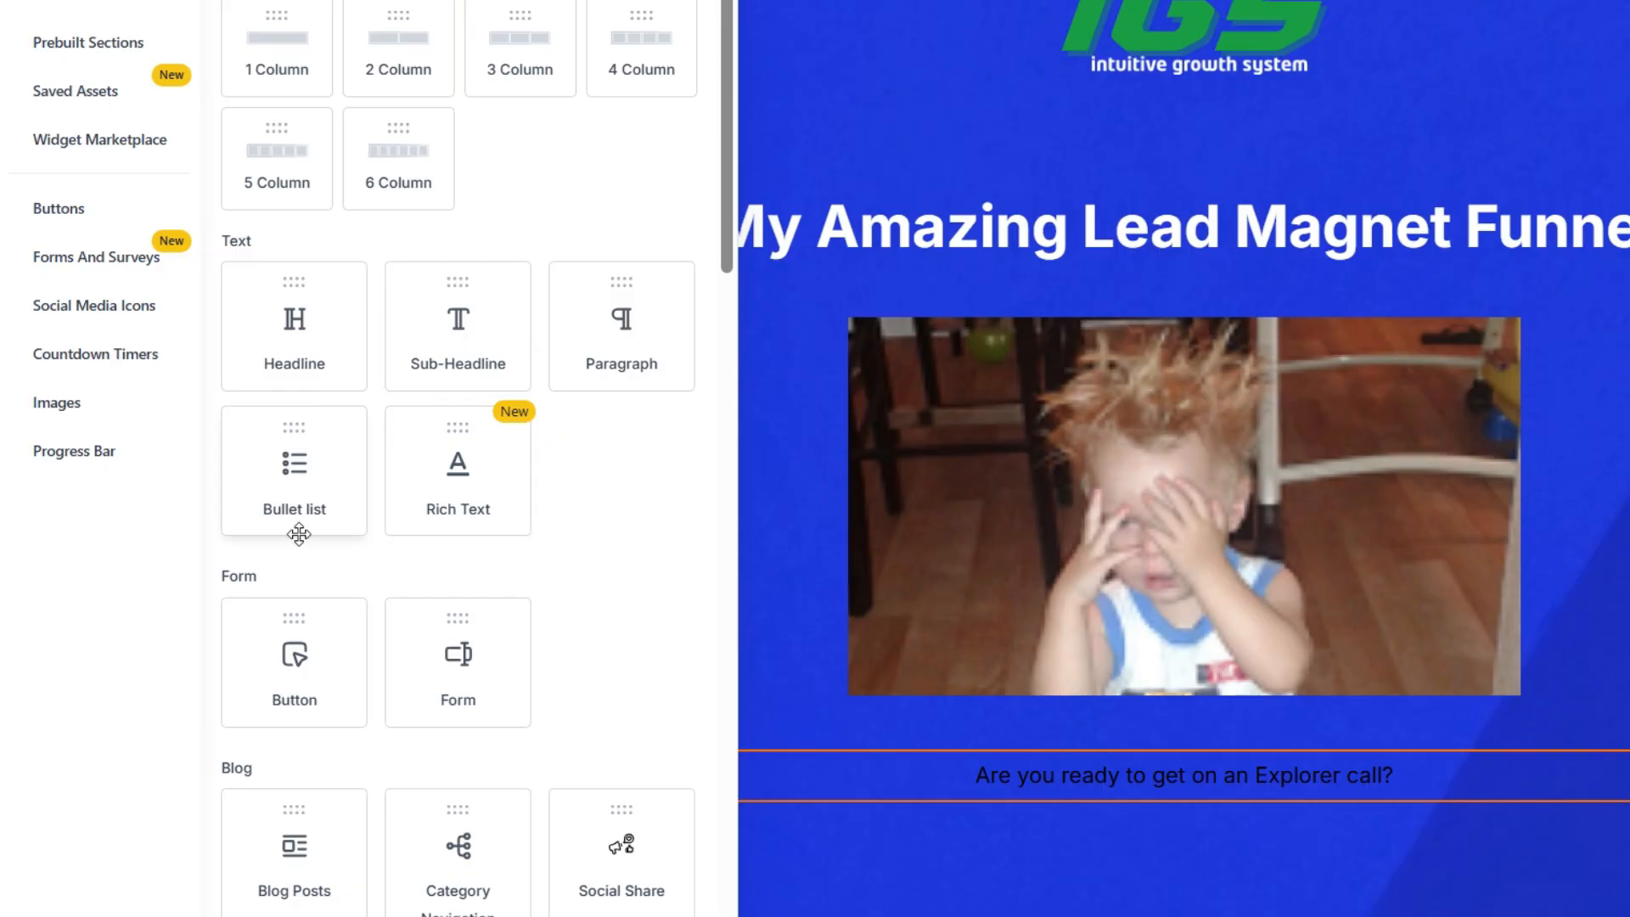
left_click(292, 664)
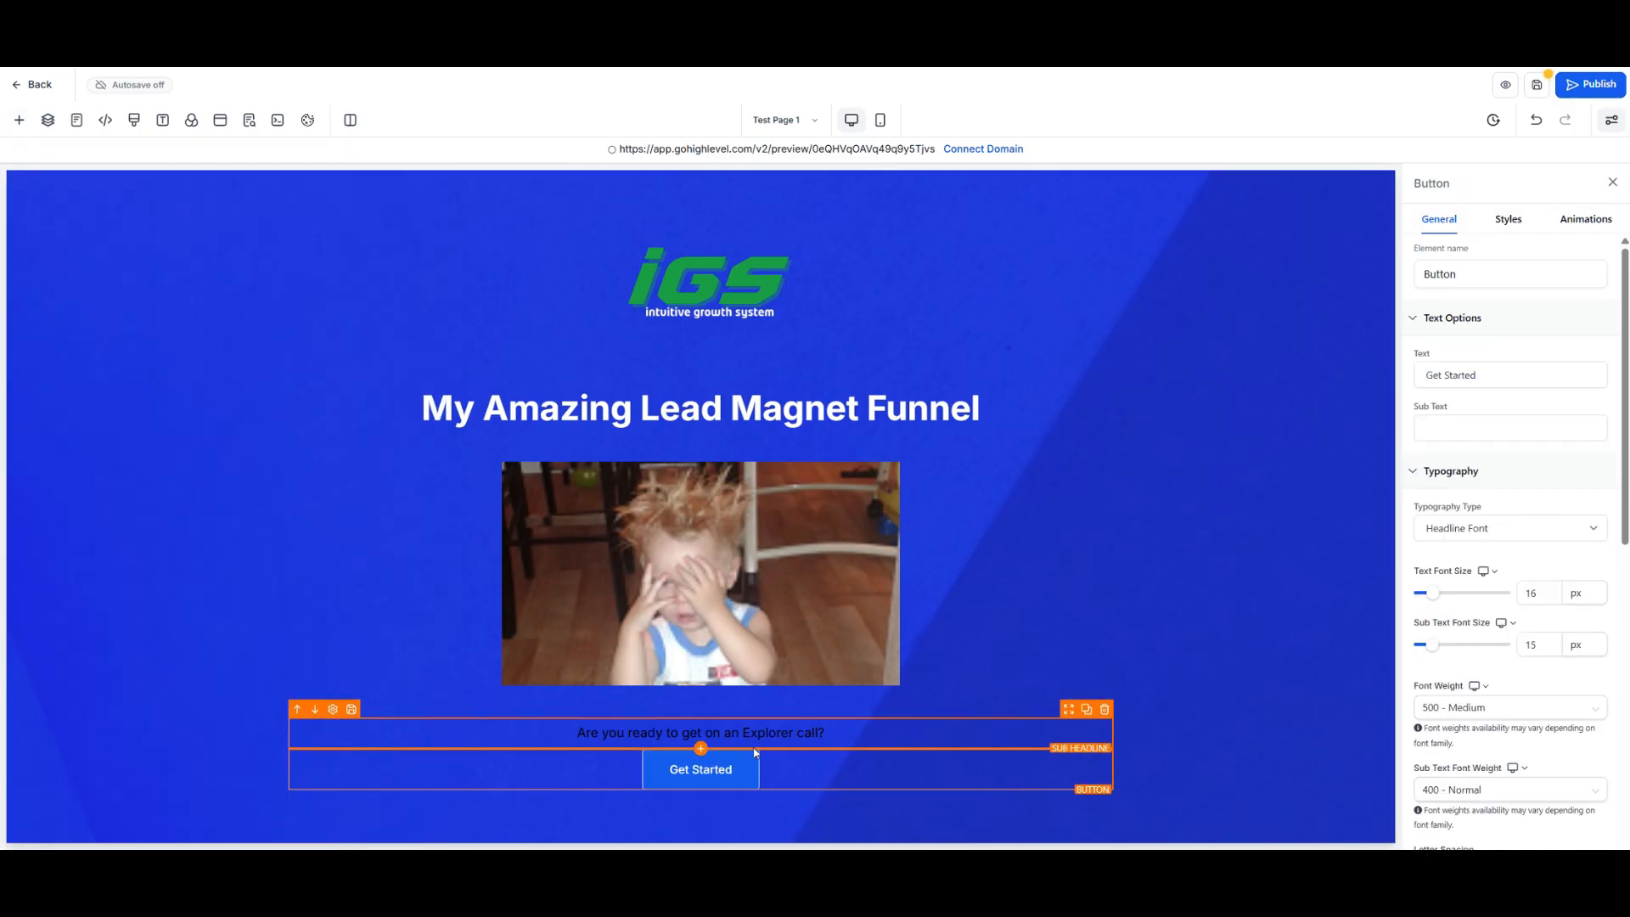
left_click(1104, 749)
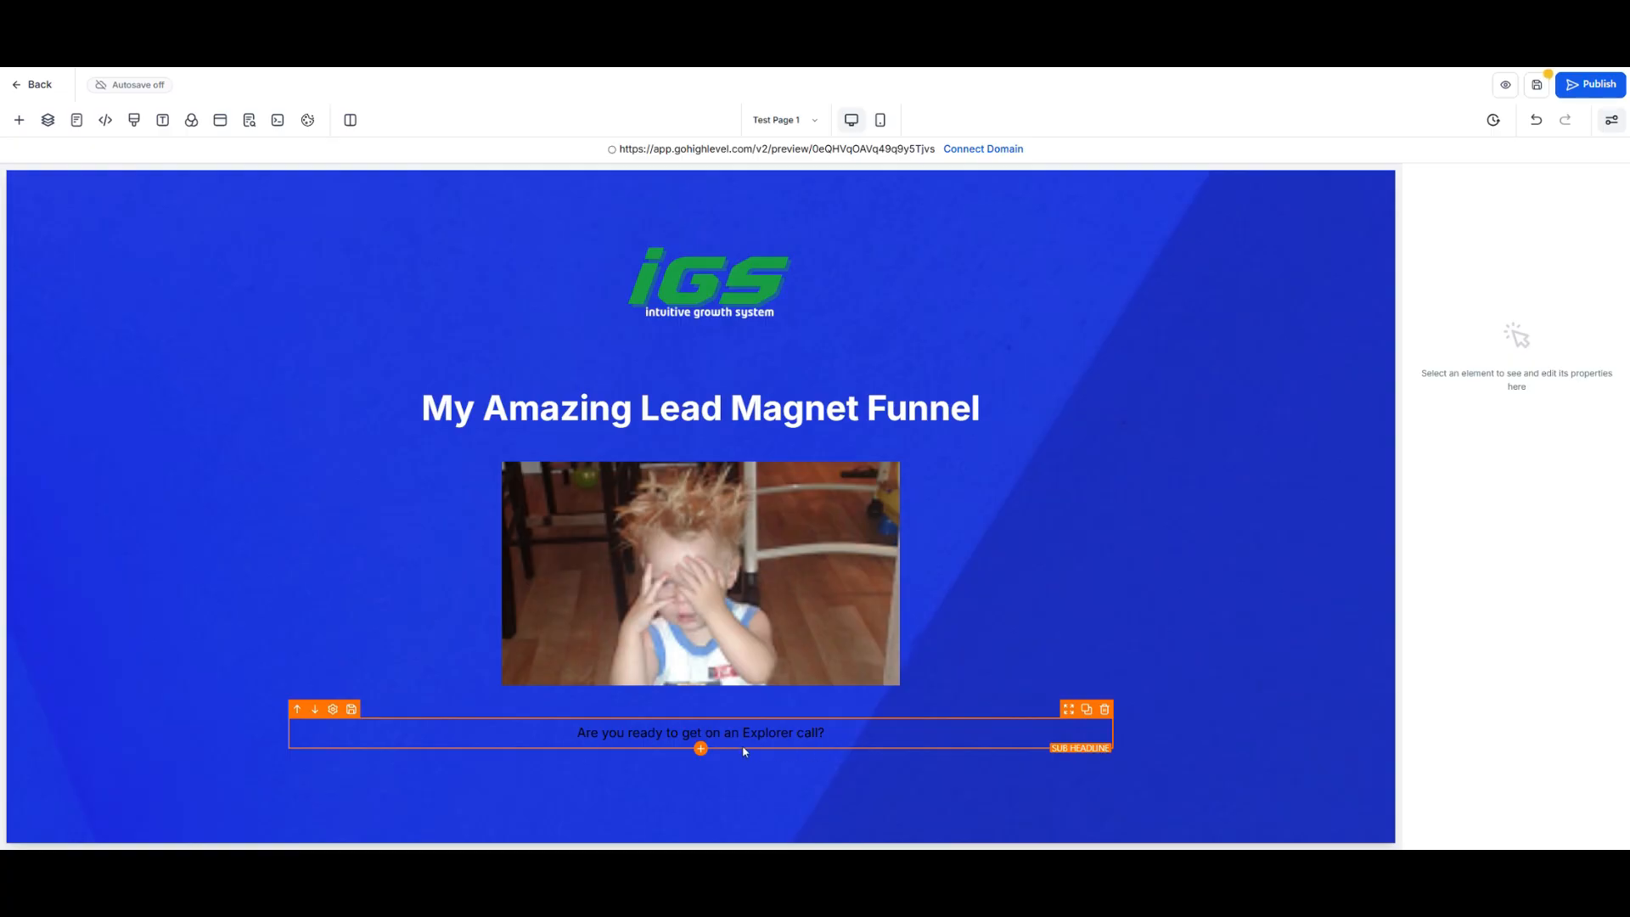
- Add the red rounded preset button directly below the sub-headline
left_click(701, 749)
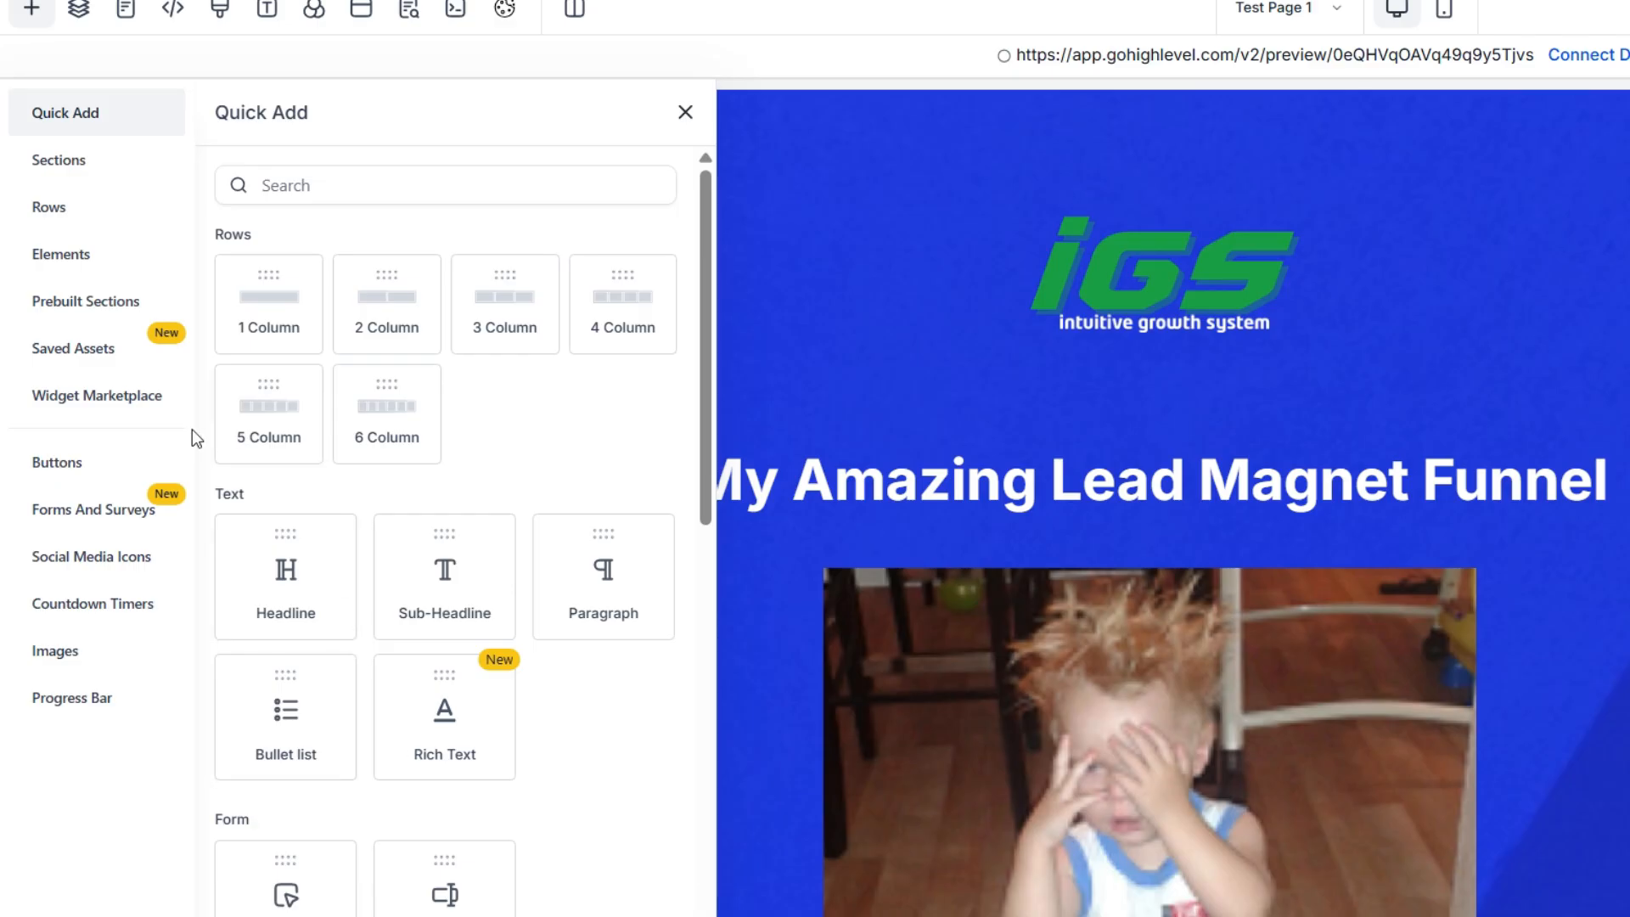
left_click(73, 475)
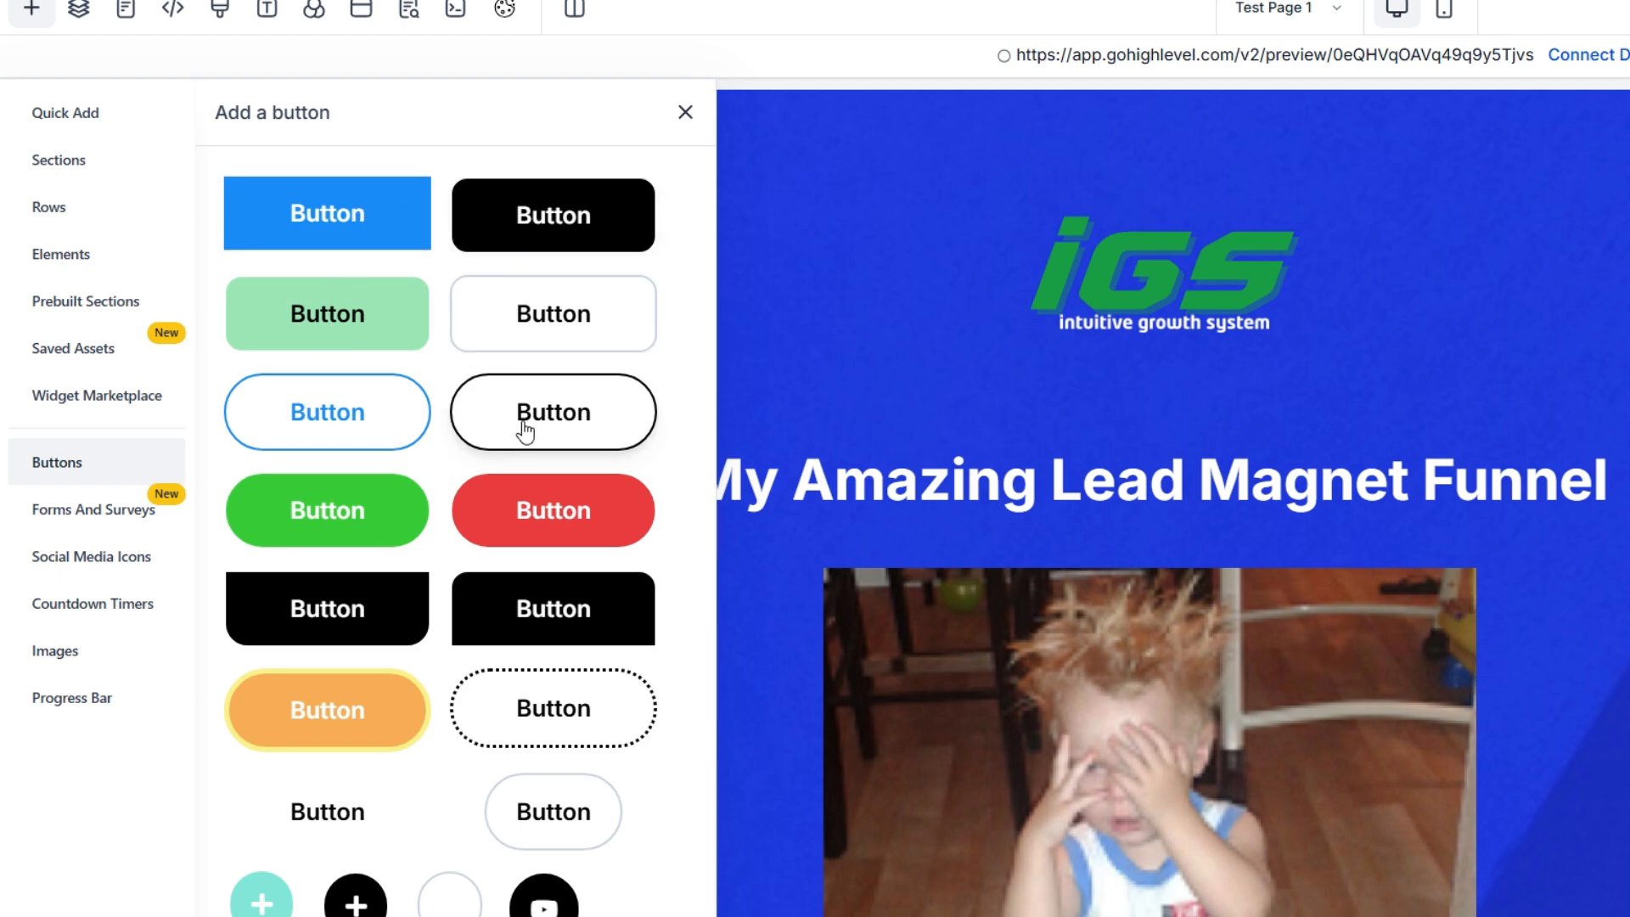
left_click(579, 519)
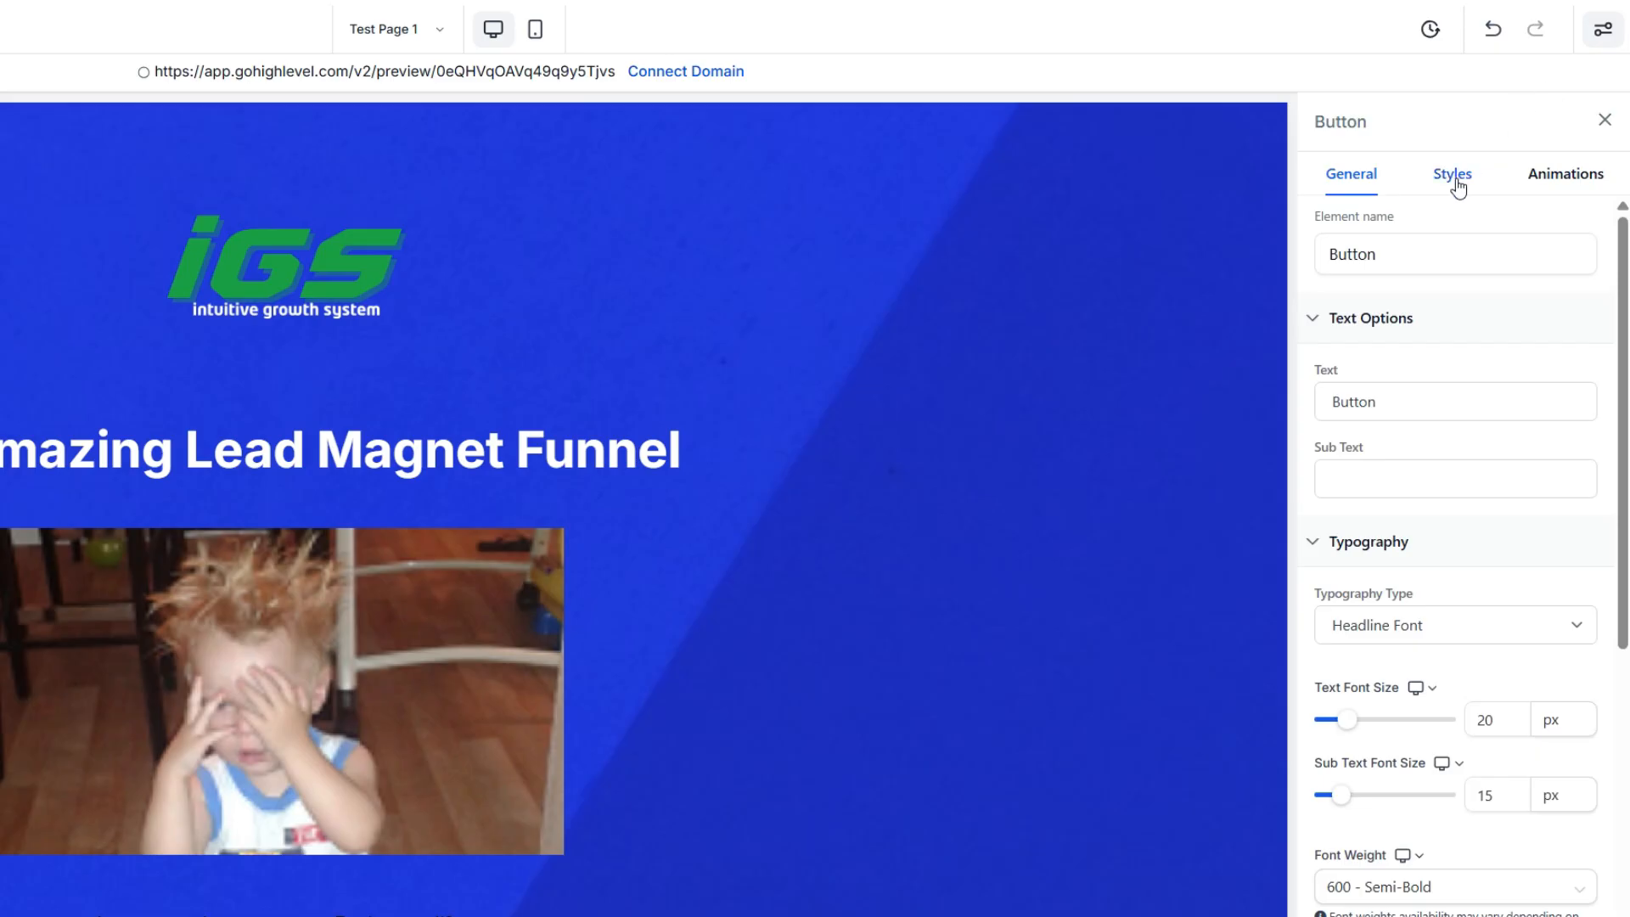
- Change the red button's Full Width setting to Fluid
scroll(1487, 545, "down", 1)
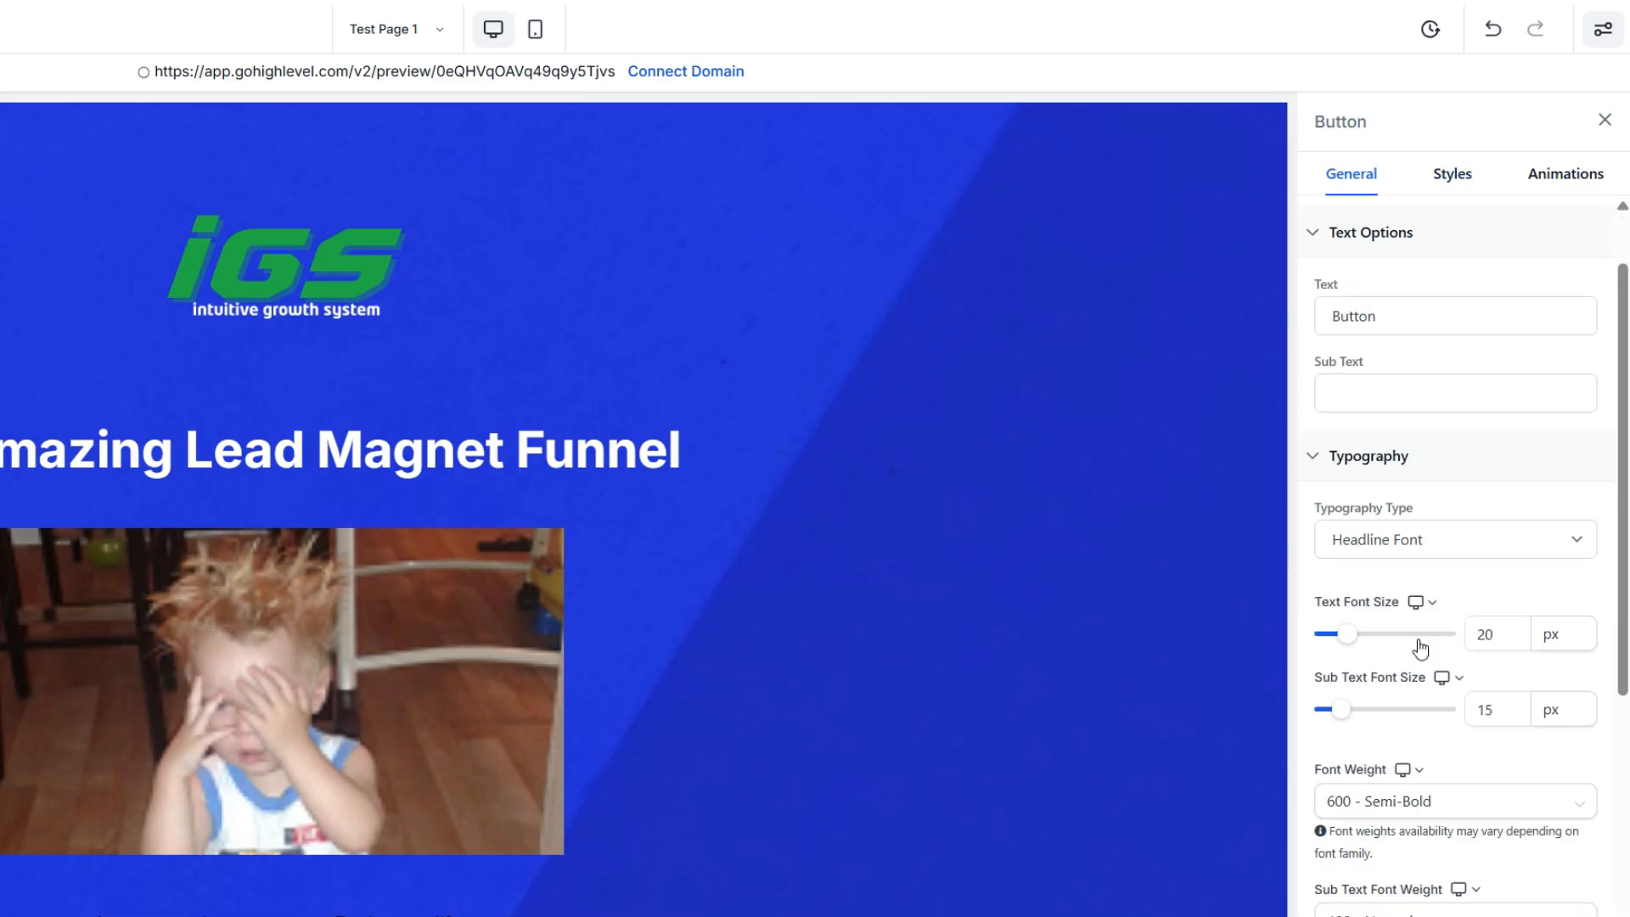
scroll(1420, 648, "down", 4)
scroll(1420, 647, "down", 3)
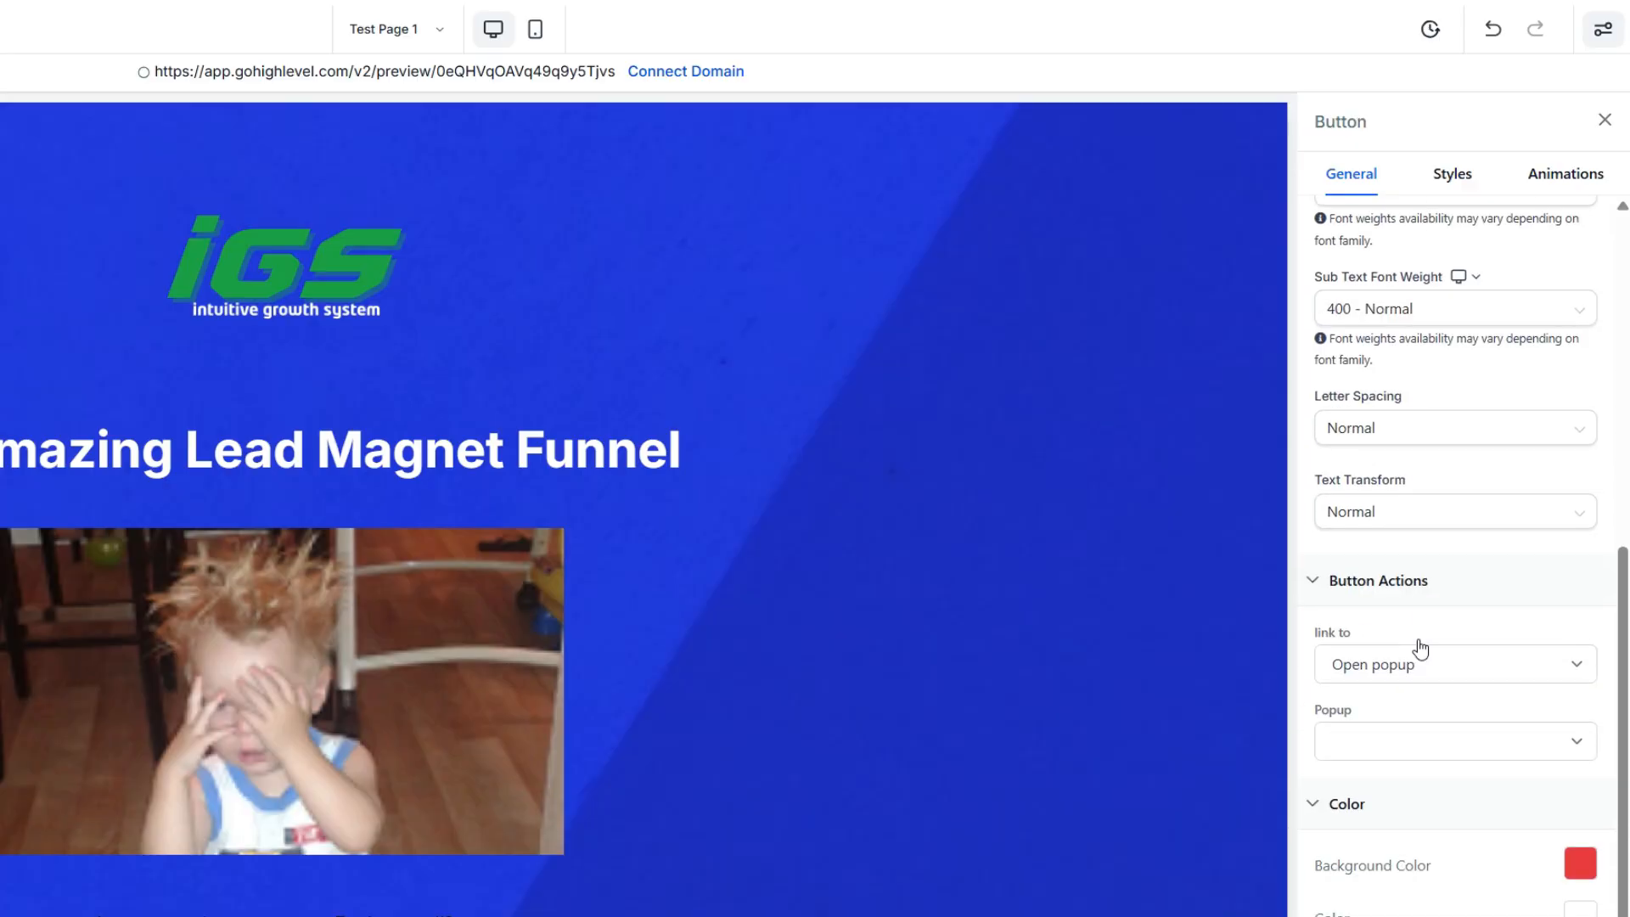
scroll(1526, 665, "down", 1)
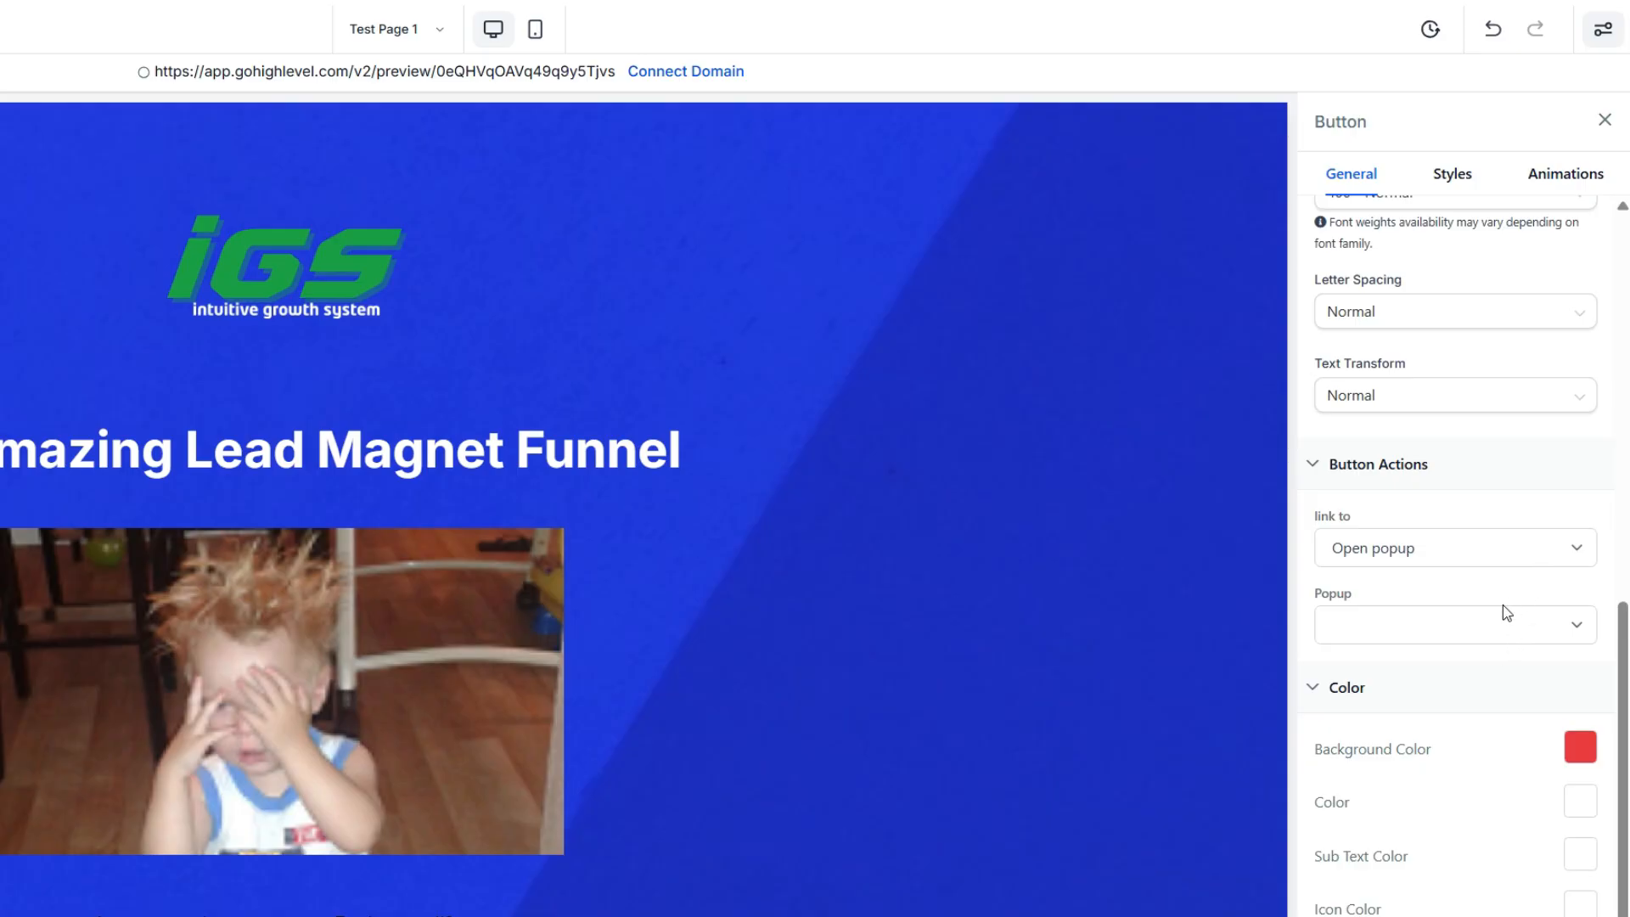
left_click(1453, 173)
left_click(1460, 316)
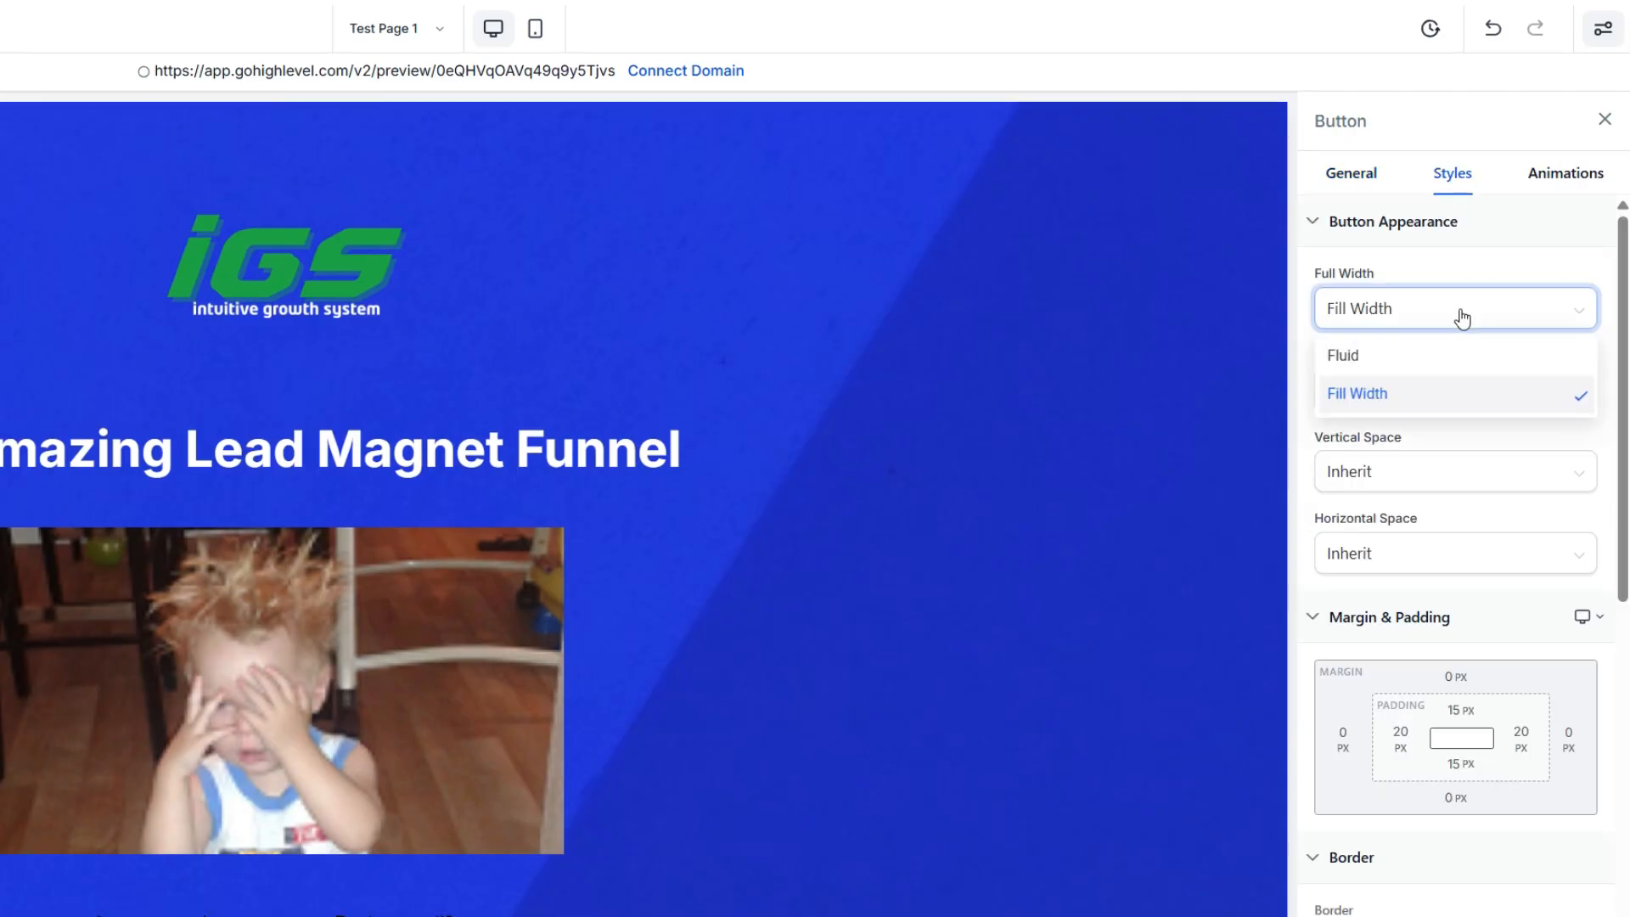
left_click(1439, 356)
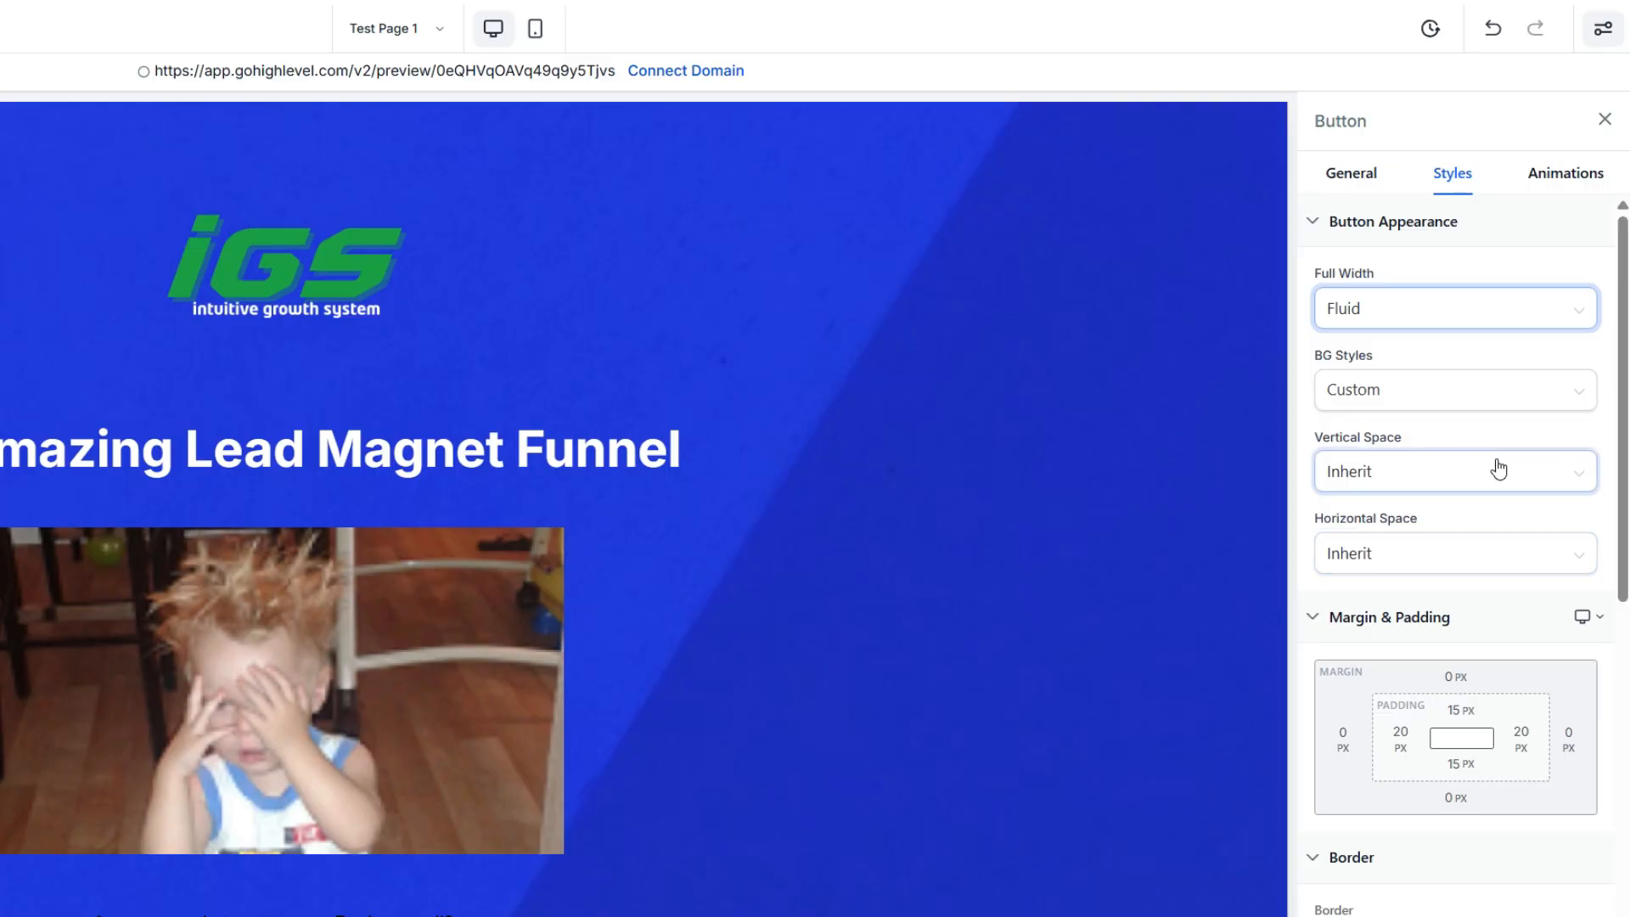
- Apply the Elevate hover animation to the red button
scroll(1494, 467, "down", 3)
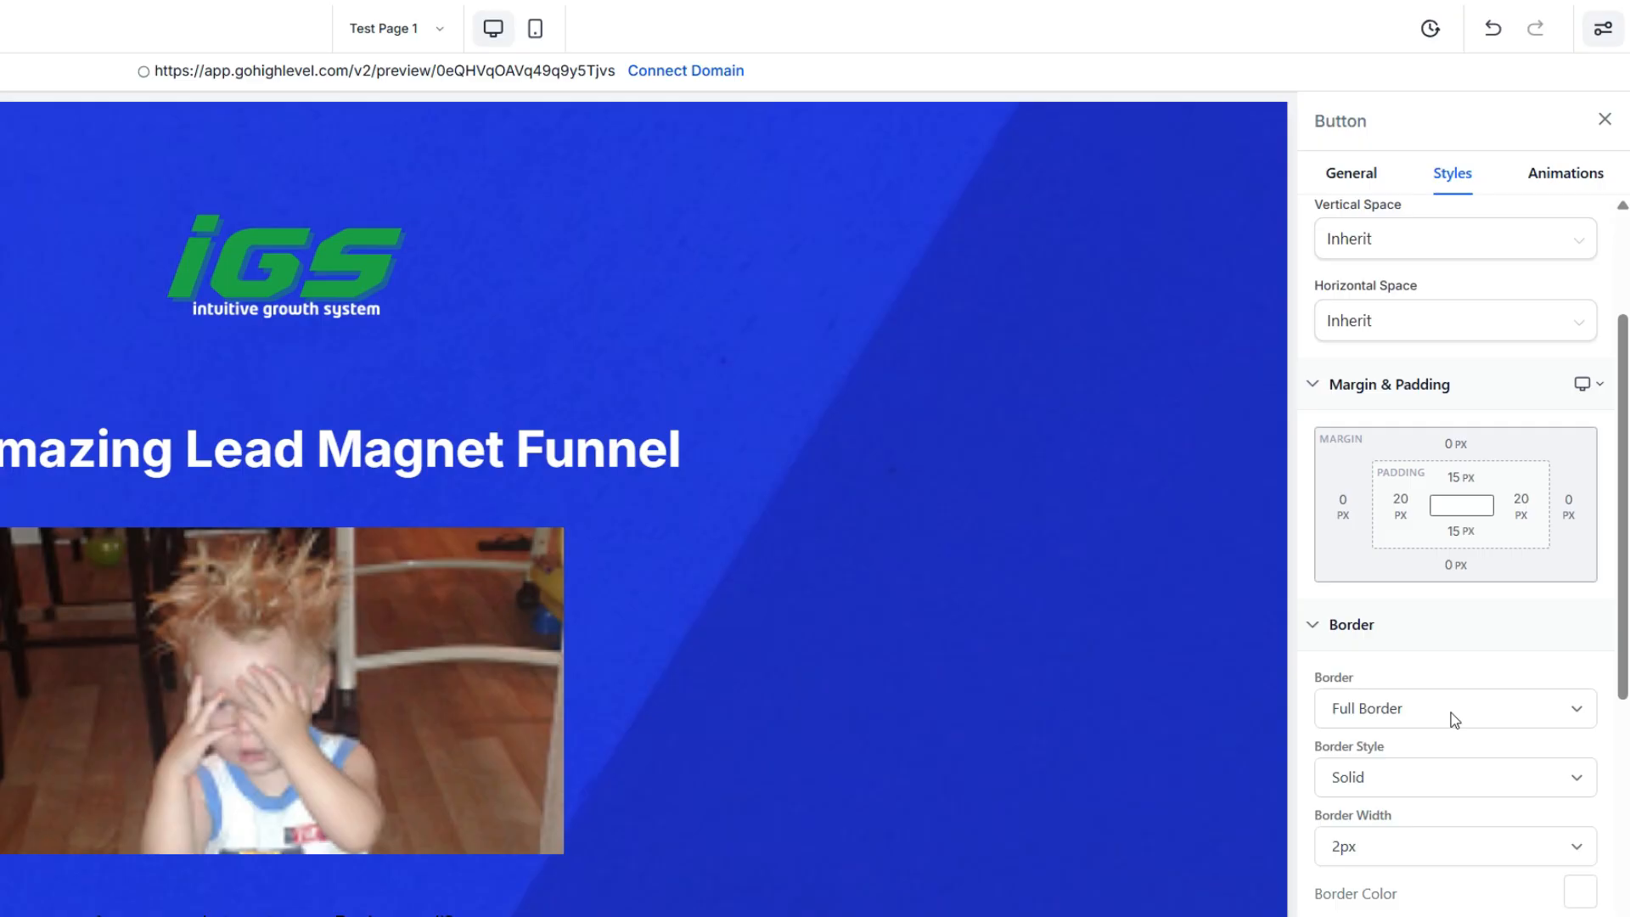
left_click(1546, 175)
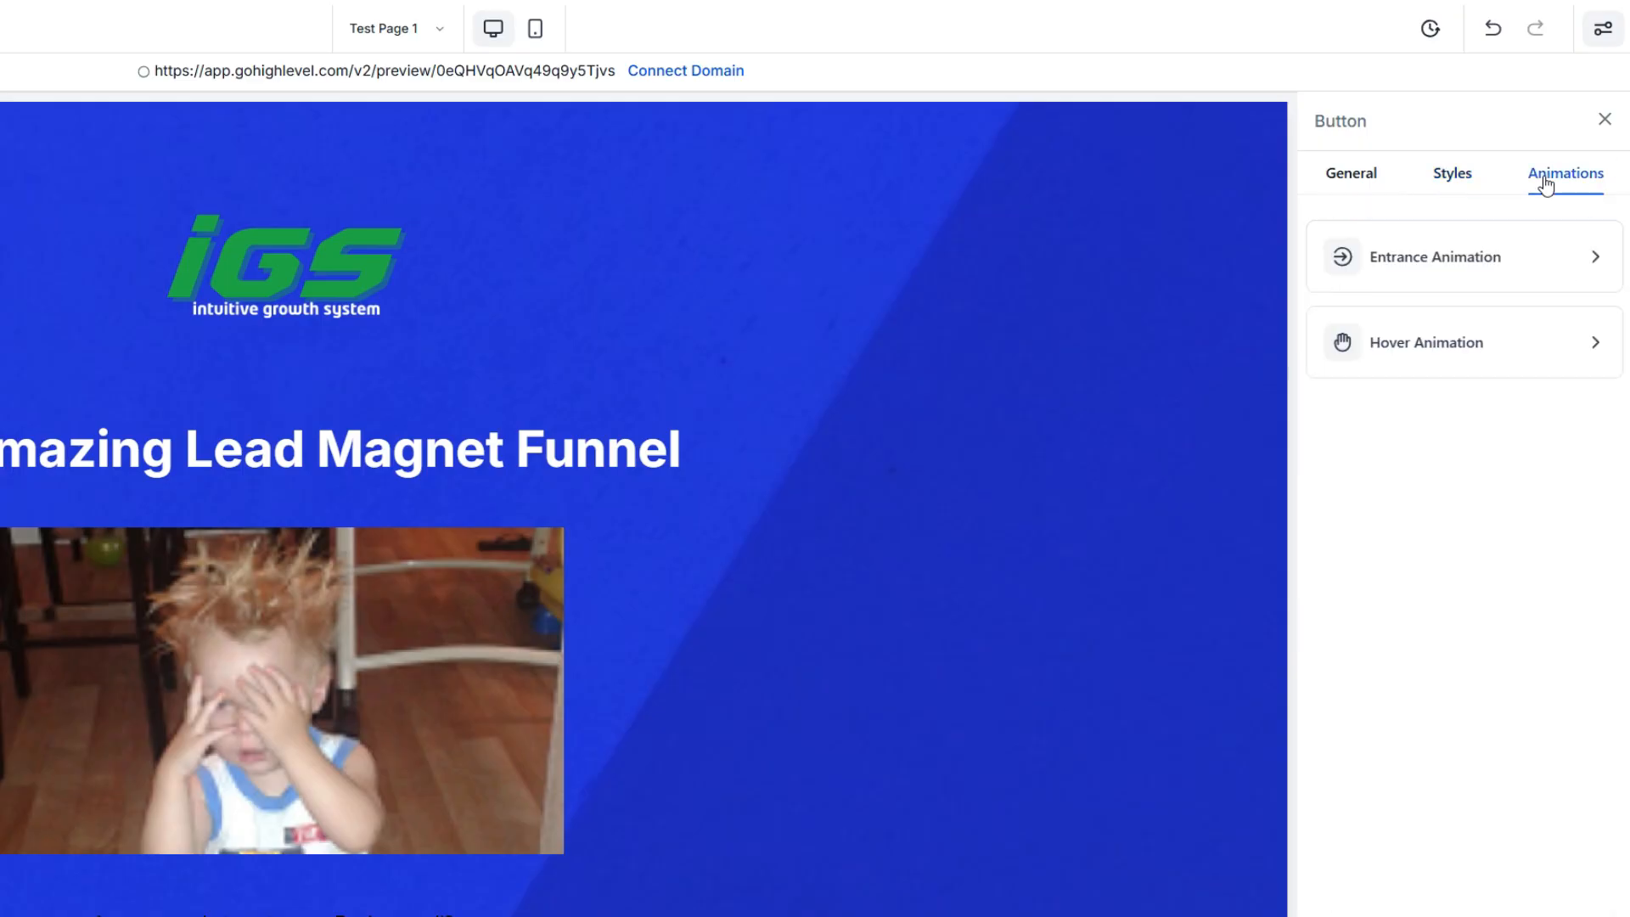
left_click(1481, 358)
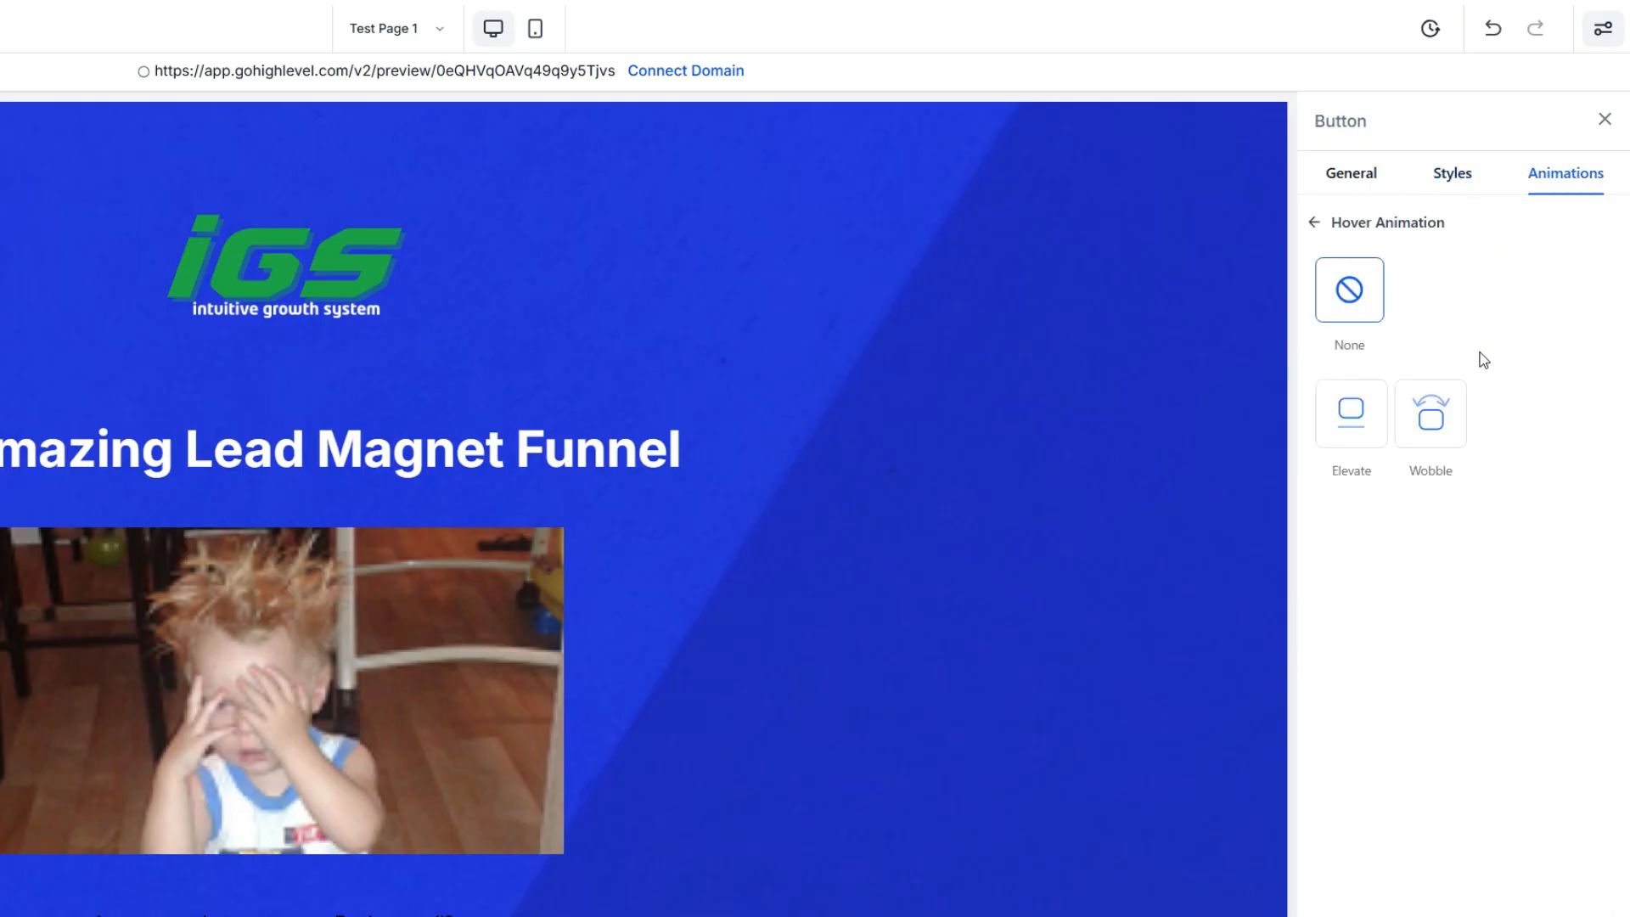
left_click(1354, 433)
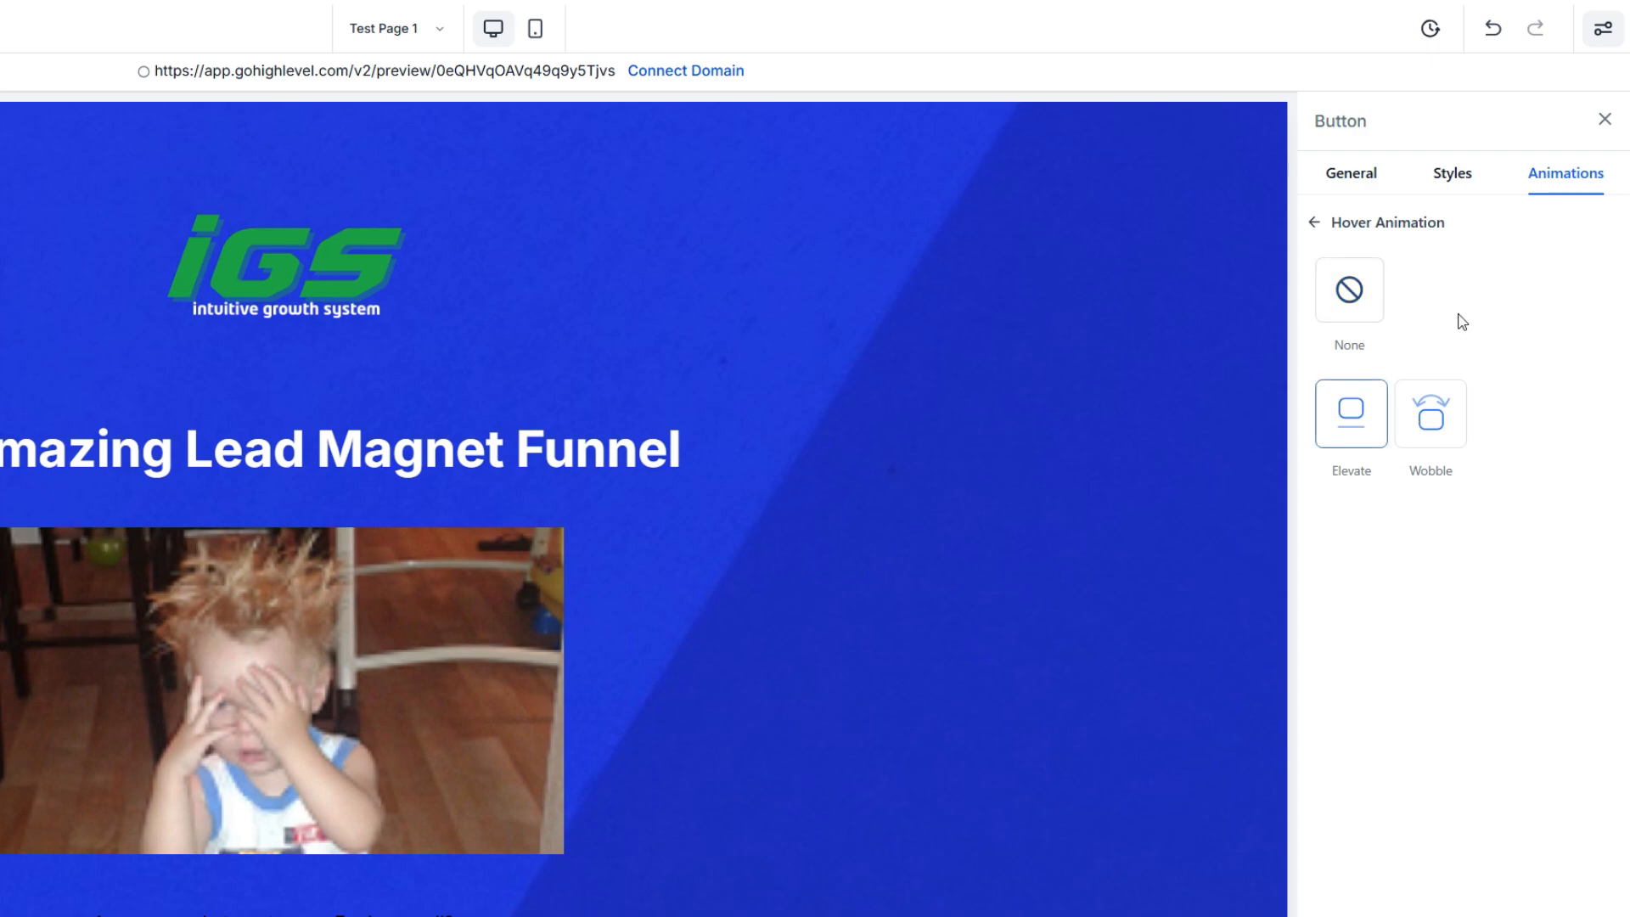
left_click(1345, 226)
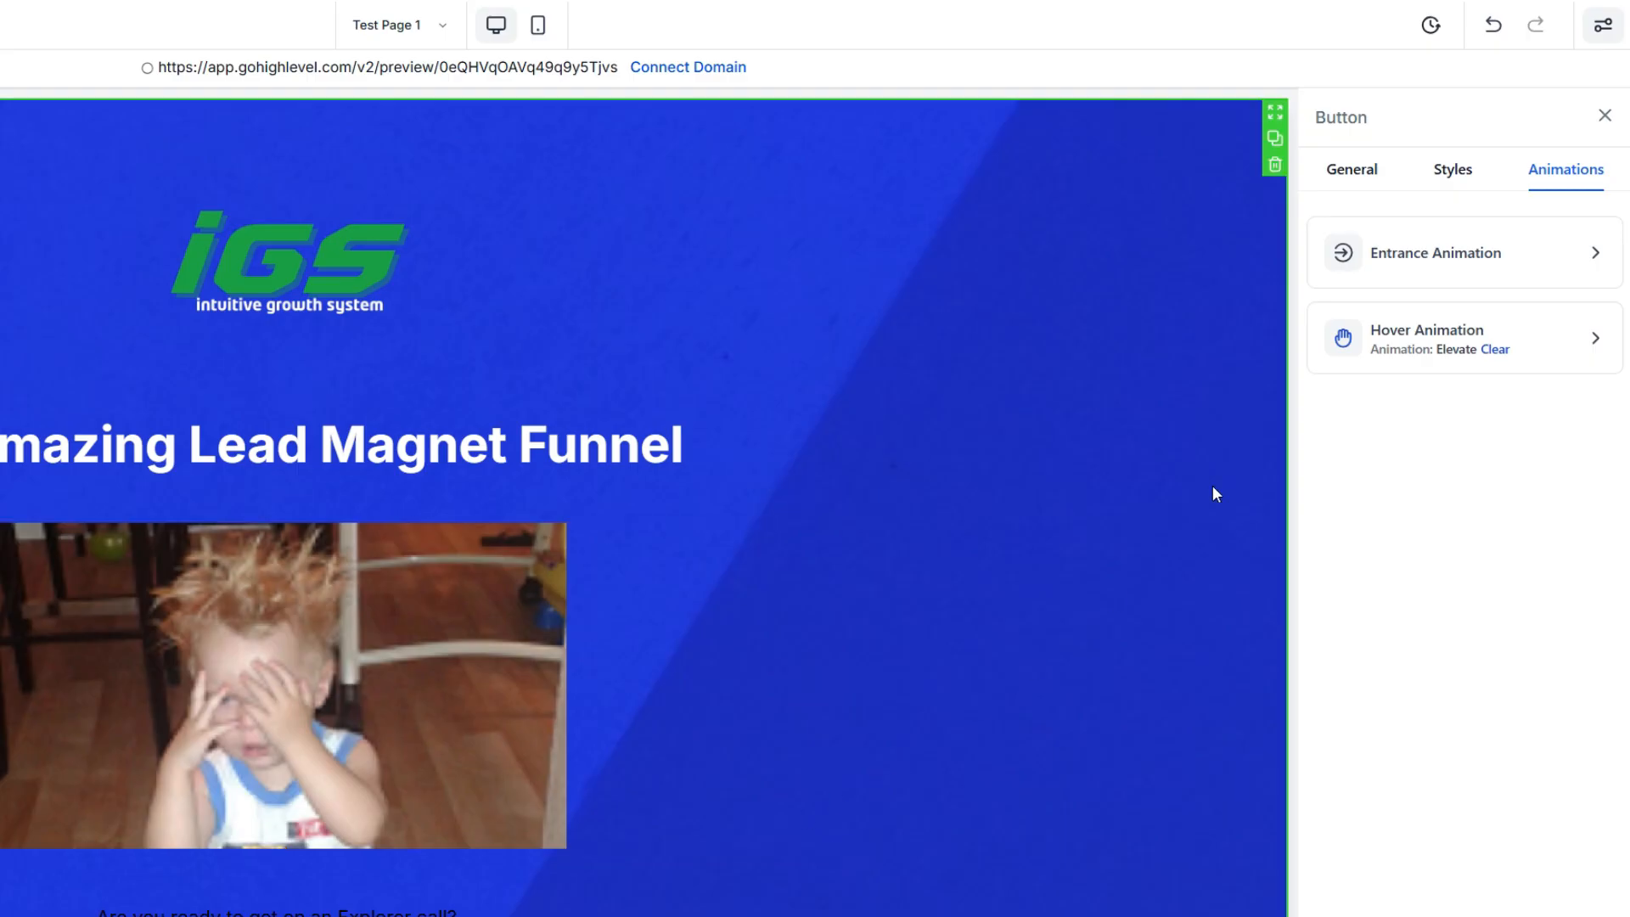
- Set the button's text to "Schedule Explorer session", correcting the misspelled word "Explorer"
left_click(1355, 173)
left_click_drag(1437, 401, 1316, 406)
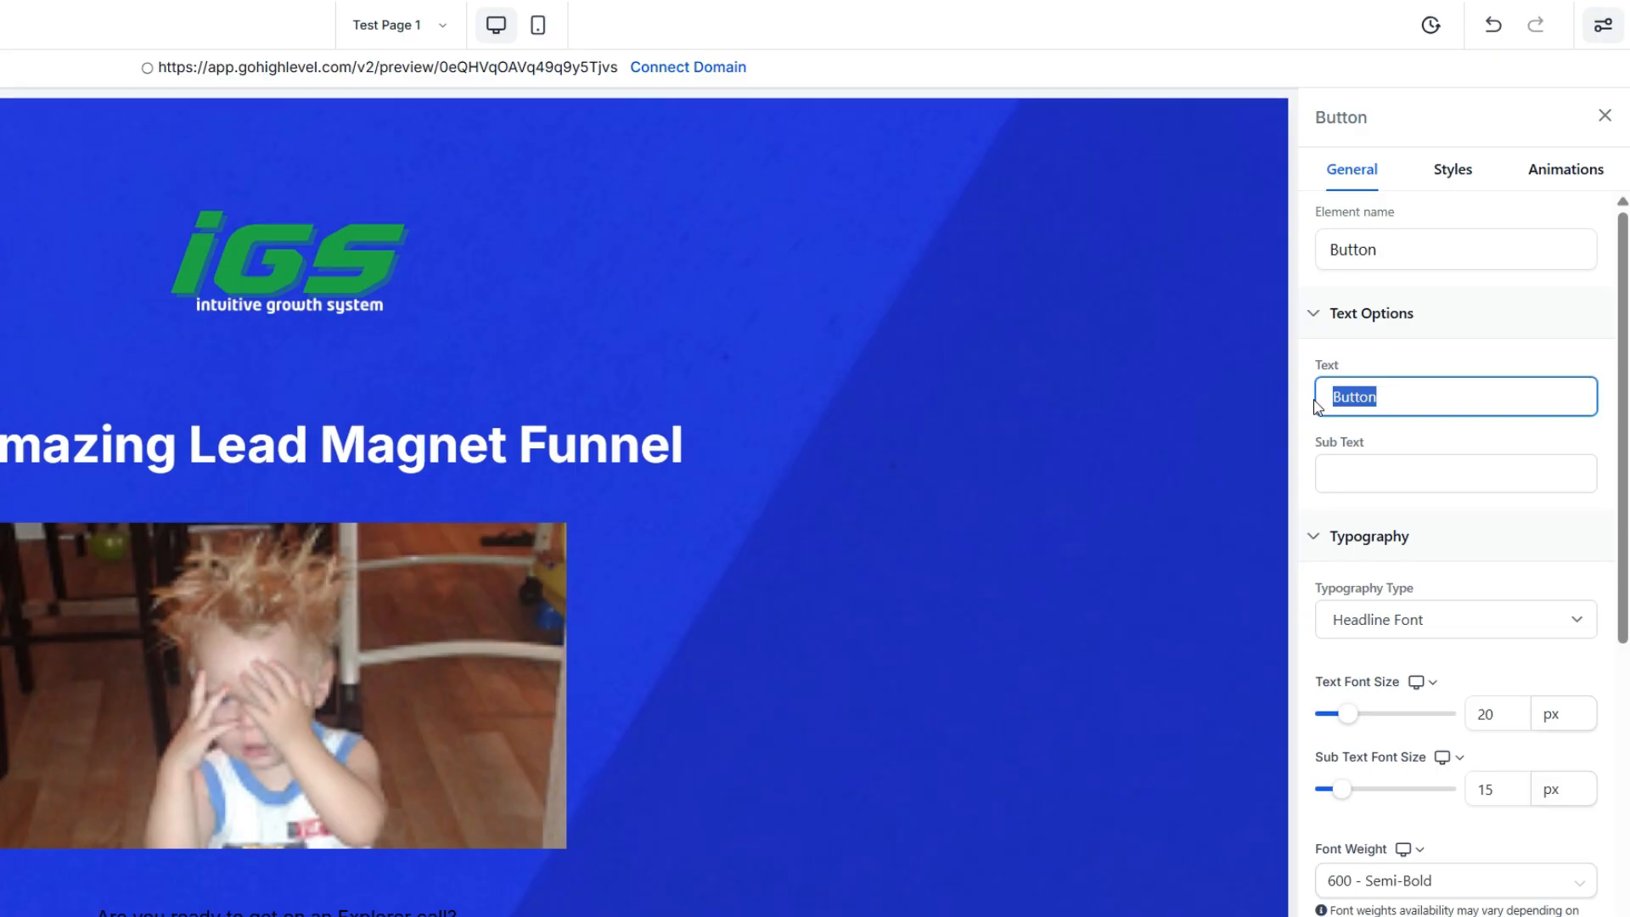
type("Schedu")
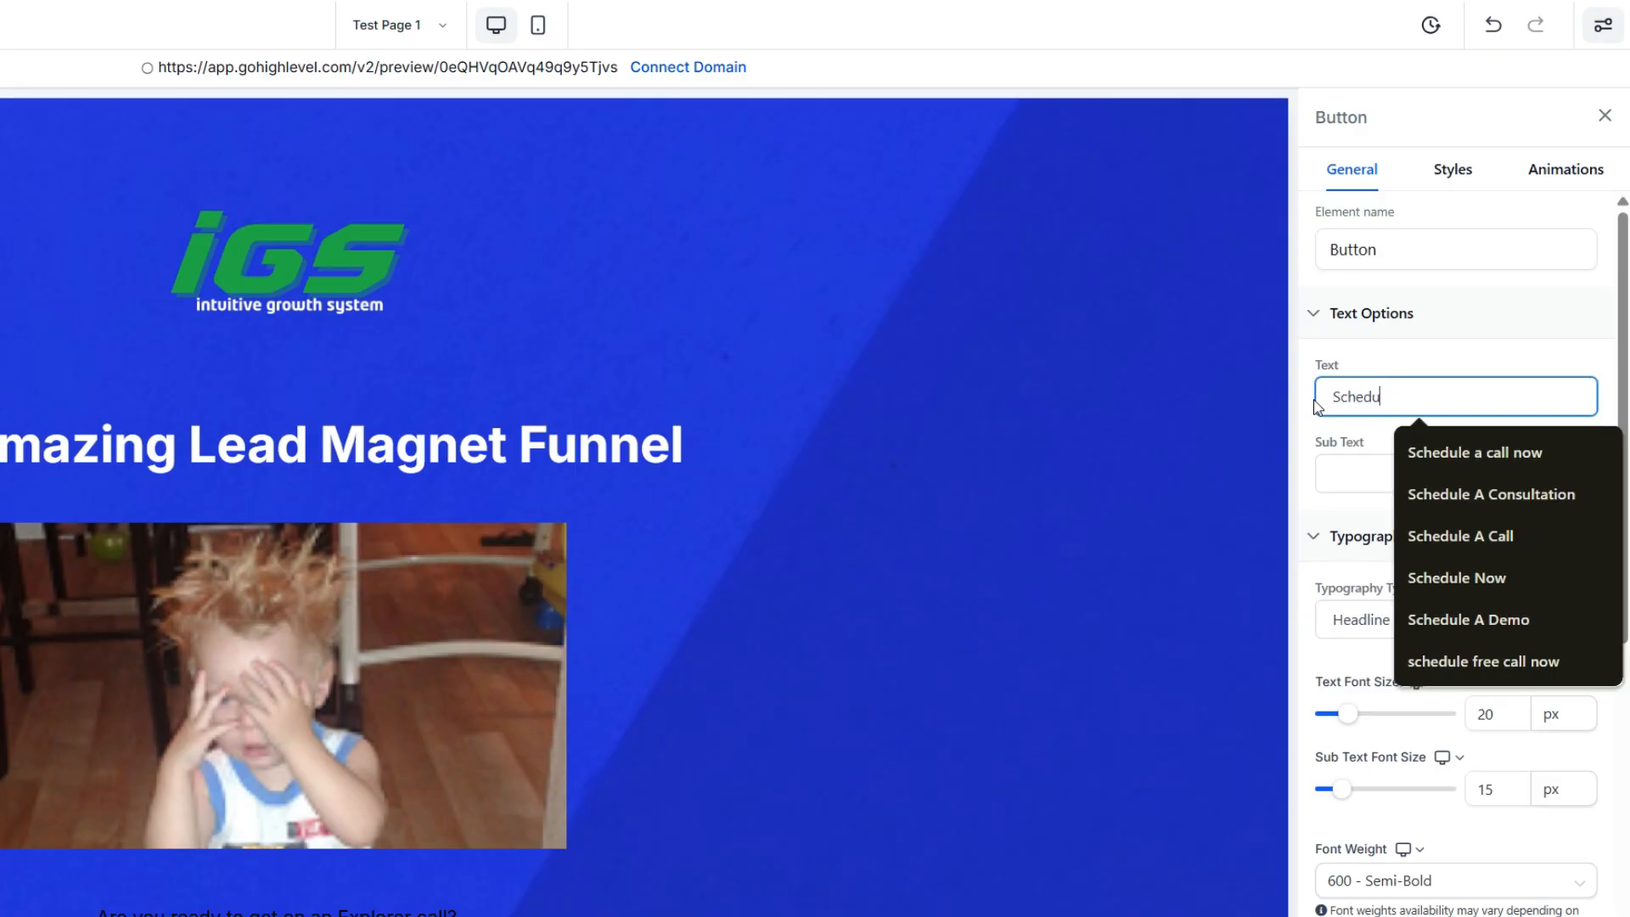
type("le E")
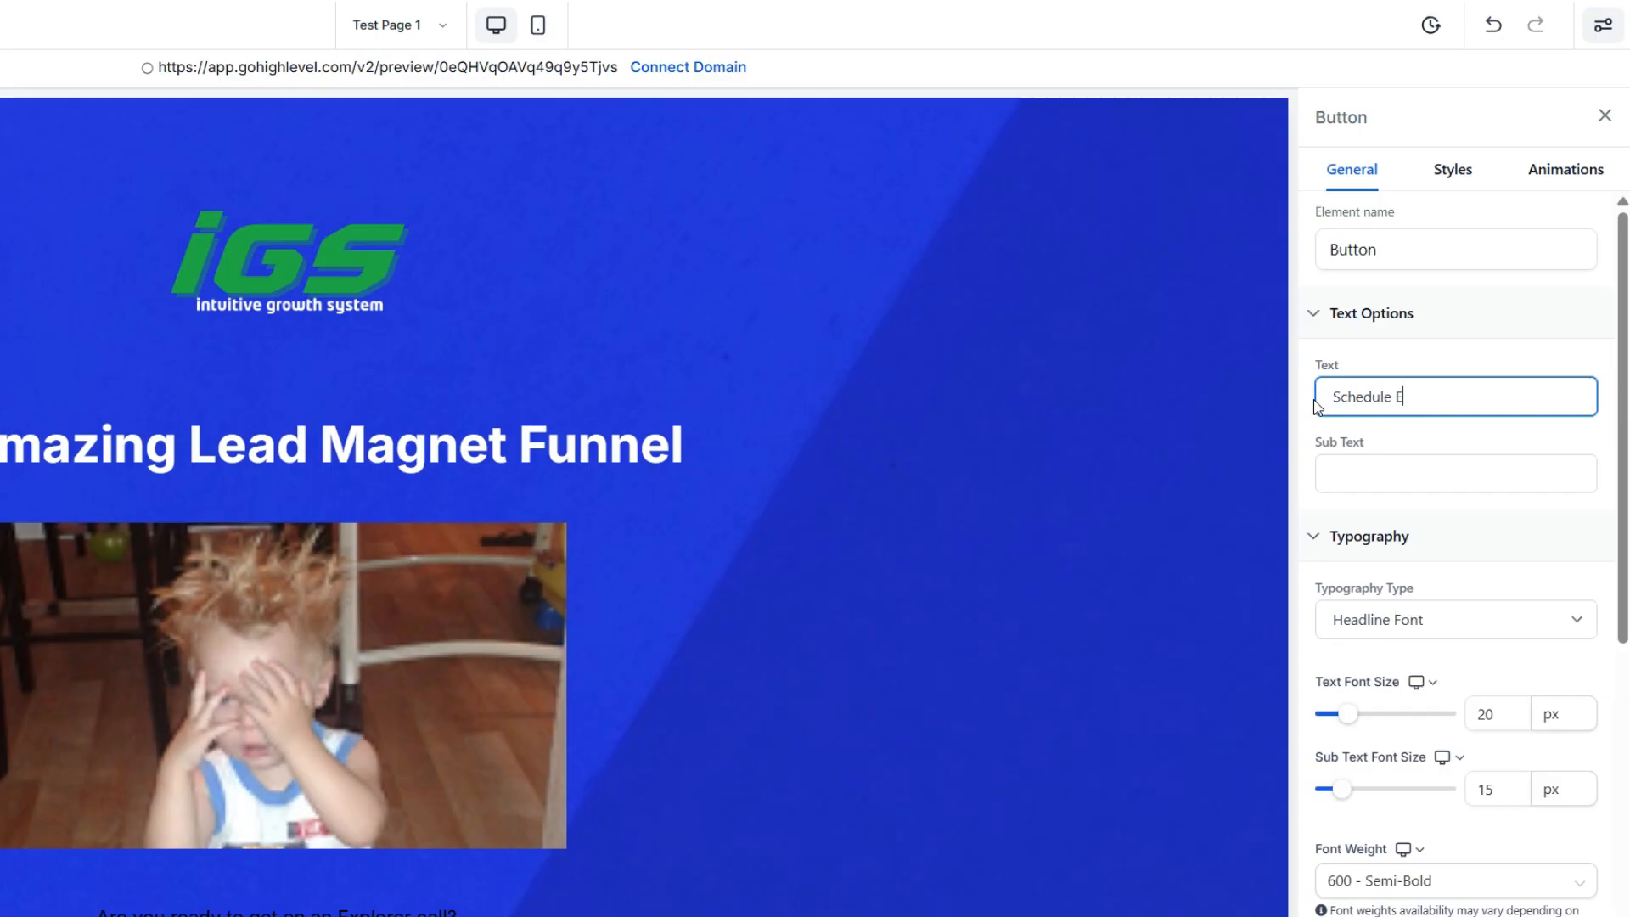
type("xplorwer session")
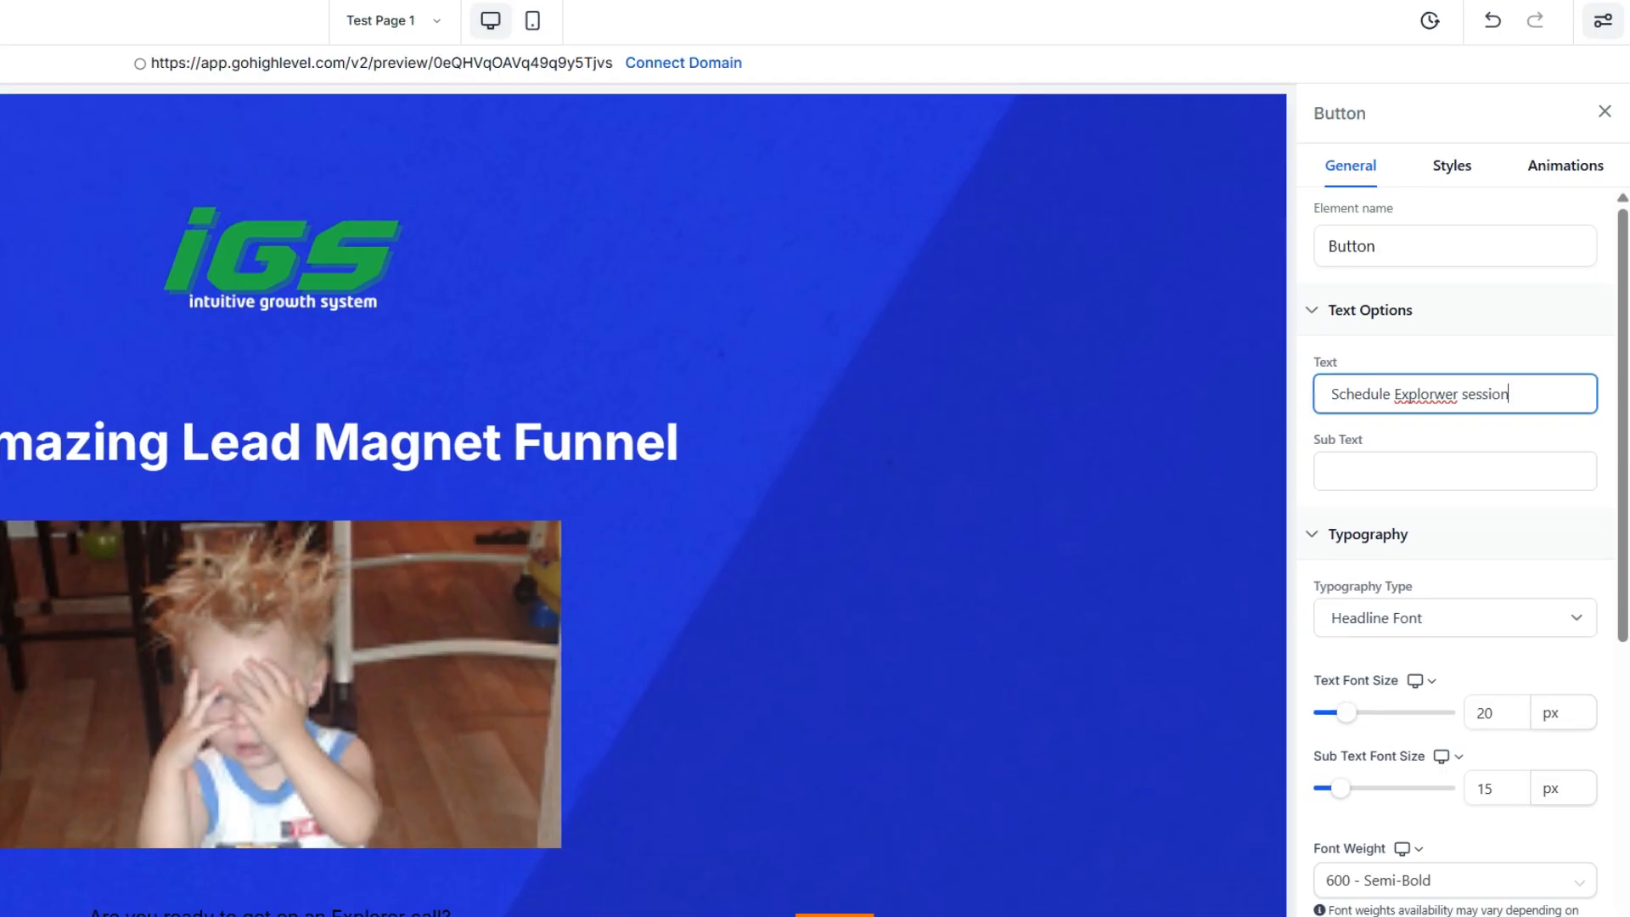
right_click(1422, 402)
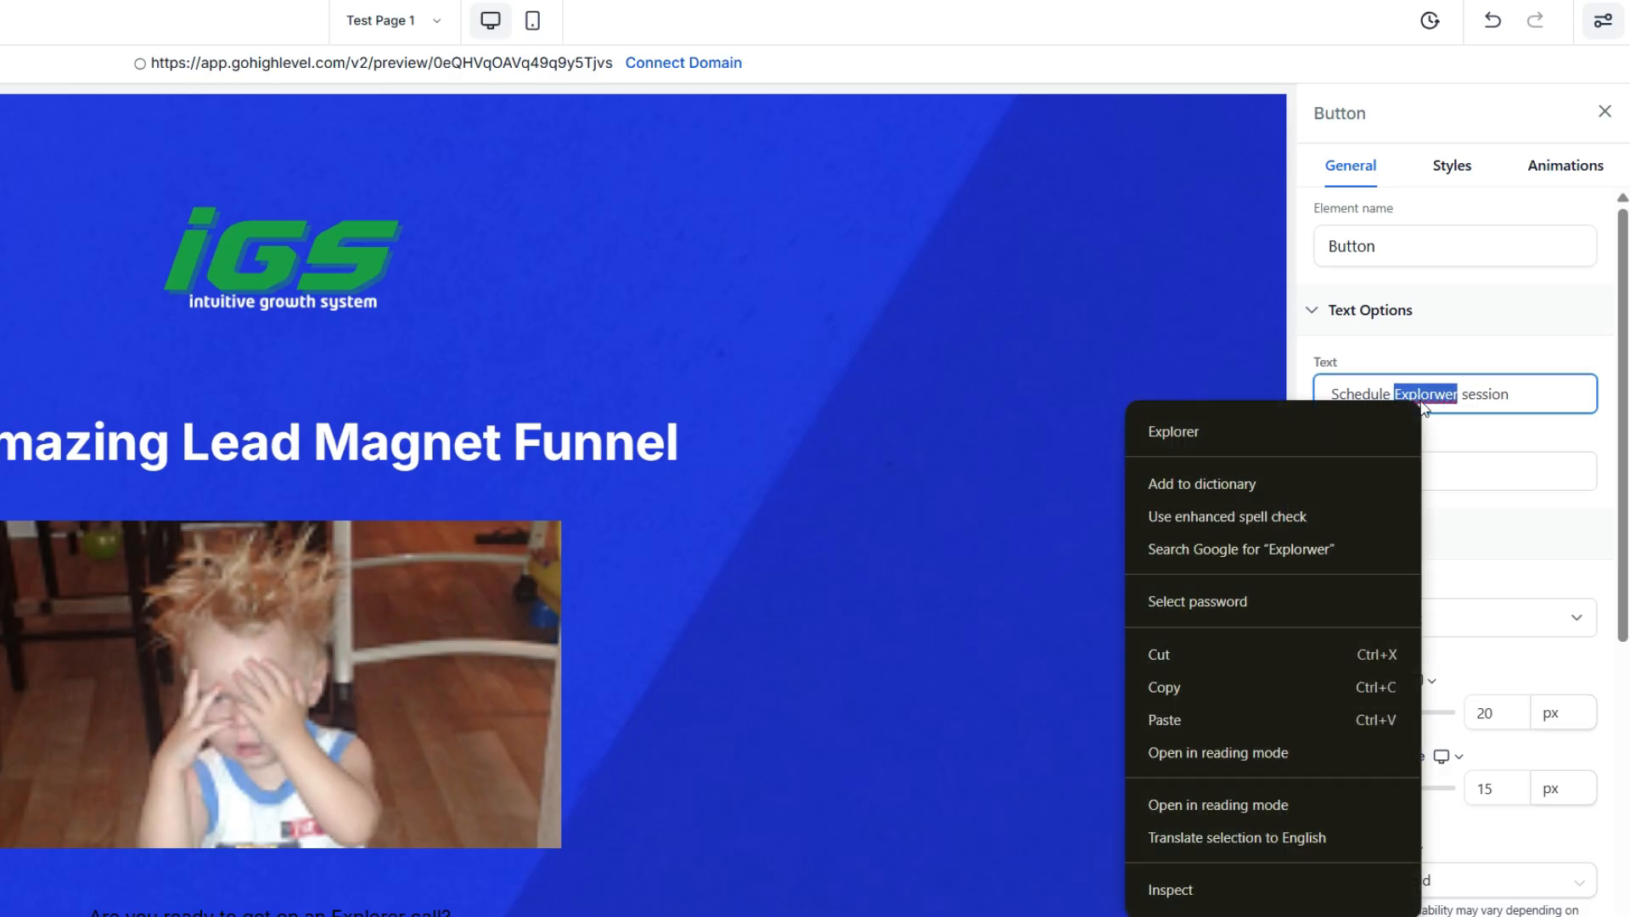
left_click(1354, 442)
left_click(1523, 405)
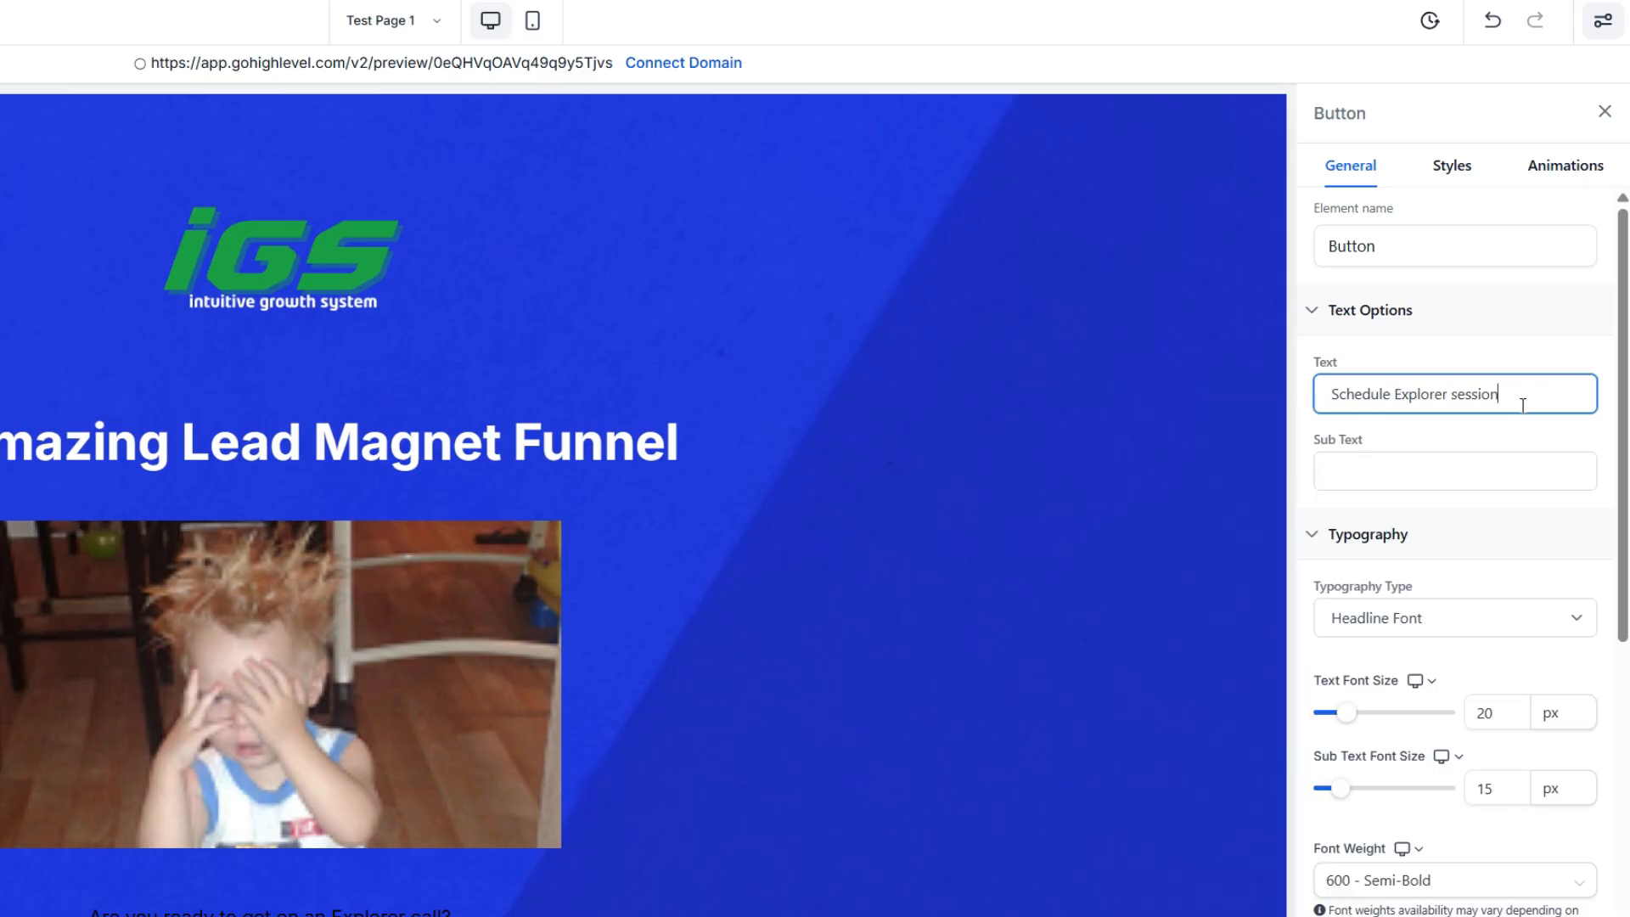
- Set the button's Text Transform option to Uppercase
scroll(1499, 618, "down", 4)
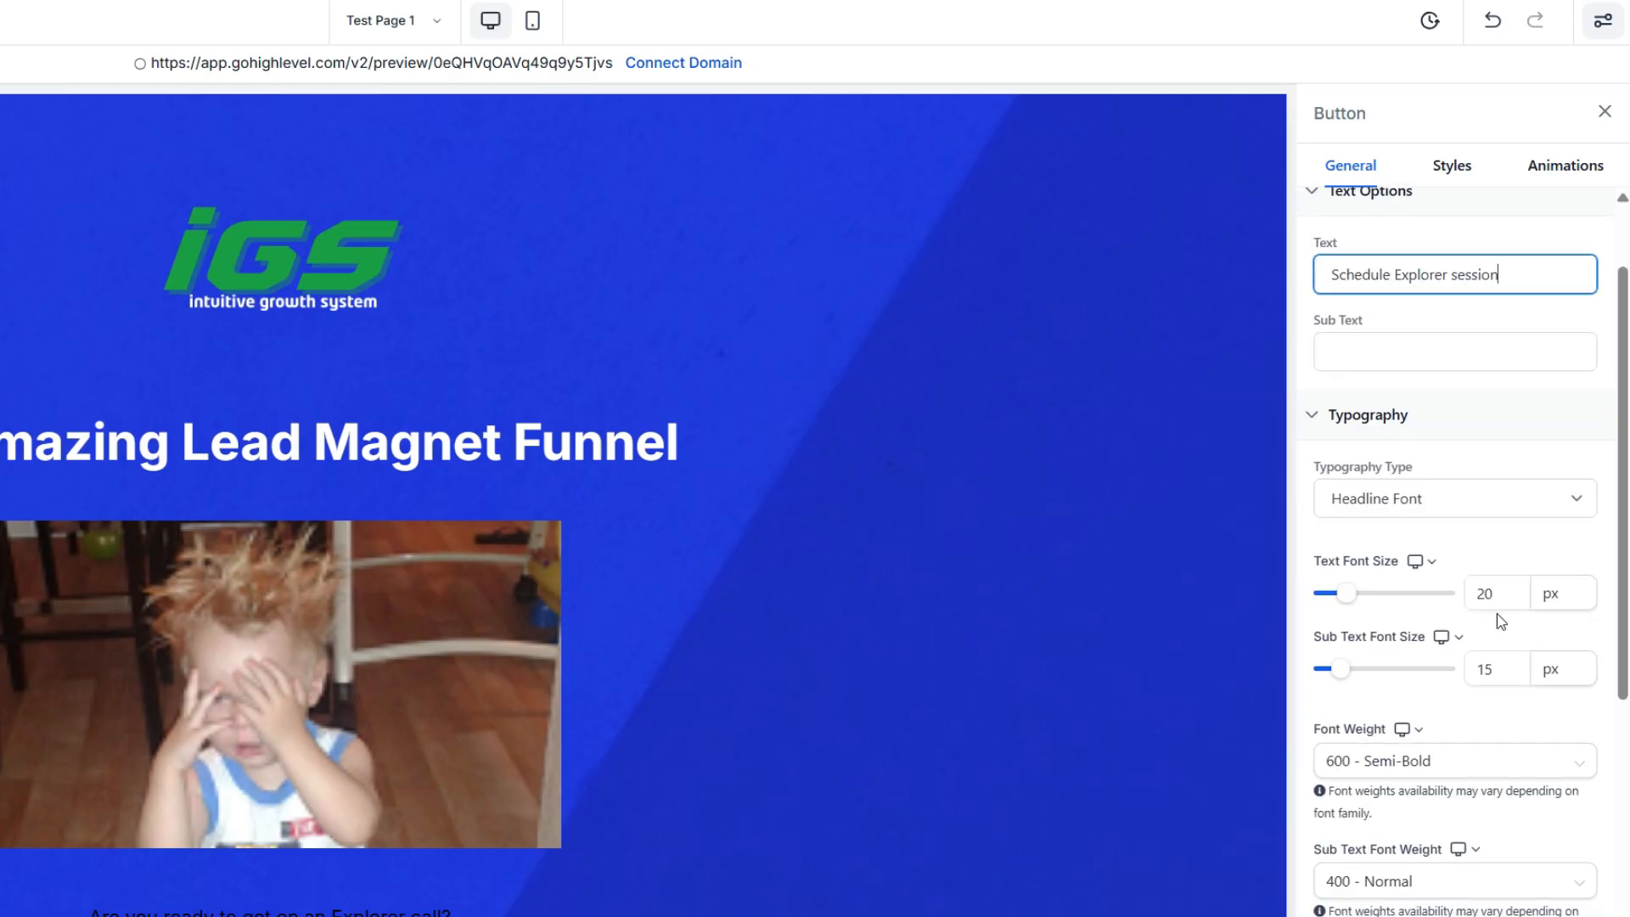
scroll(1498, 618, "down", 2)
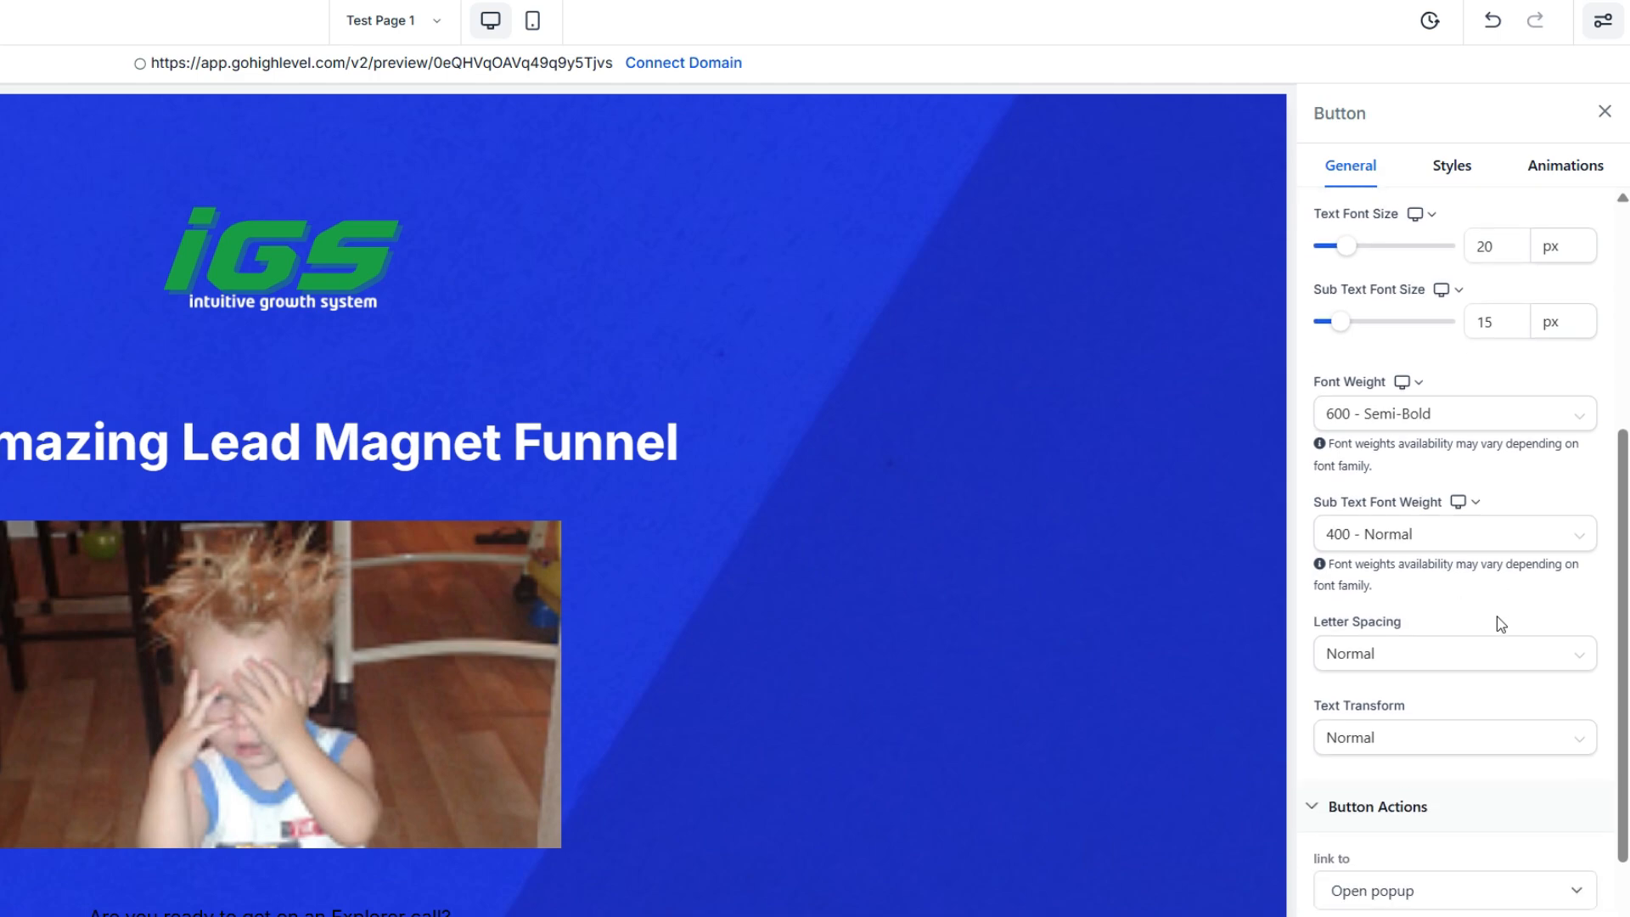
left_click(1473, 737)
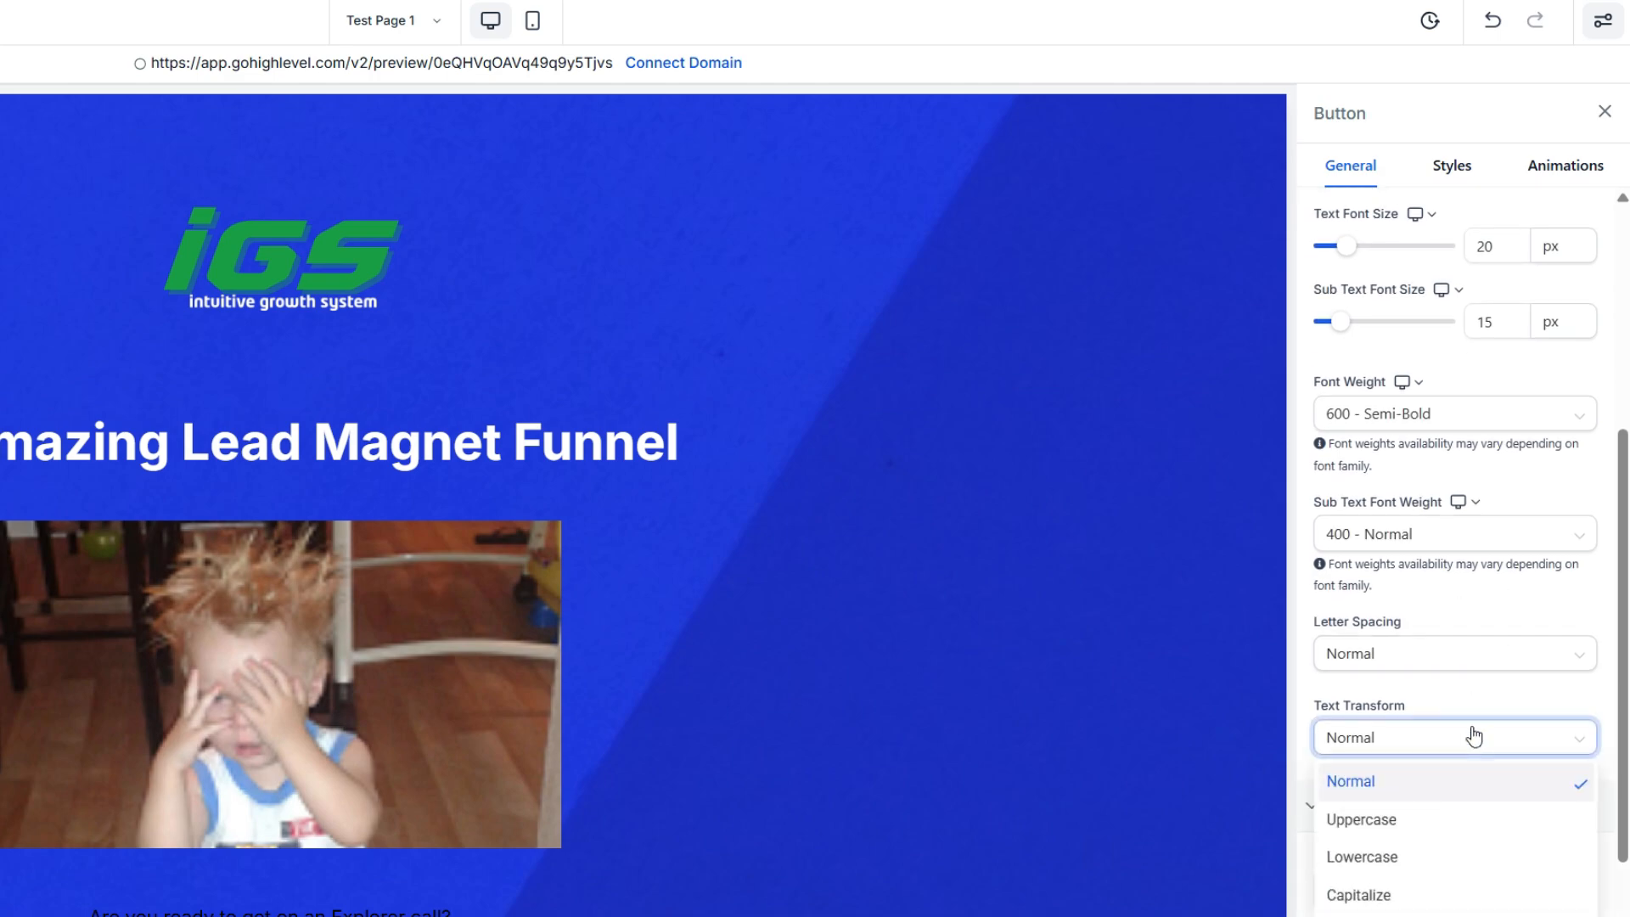
left_click(1468, 820)
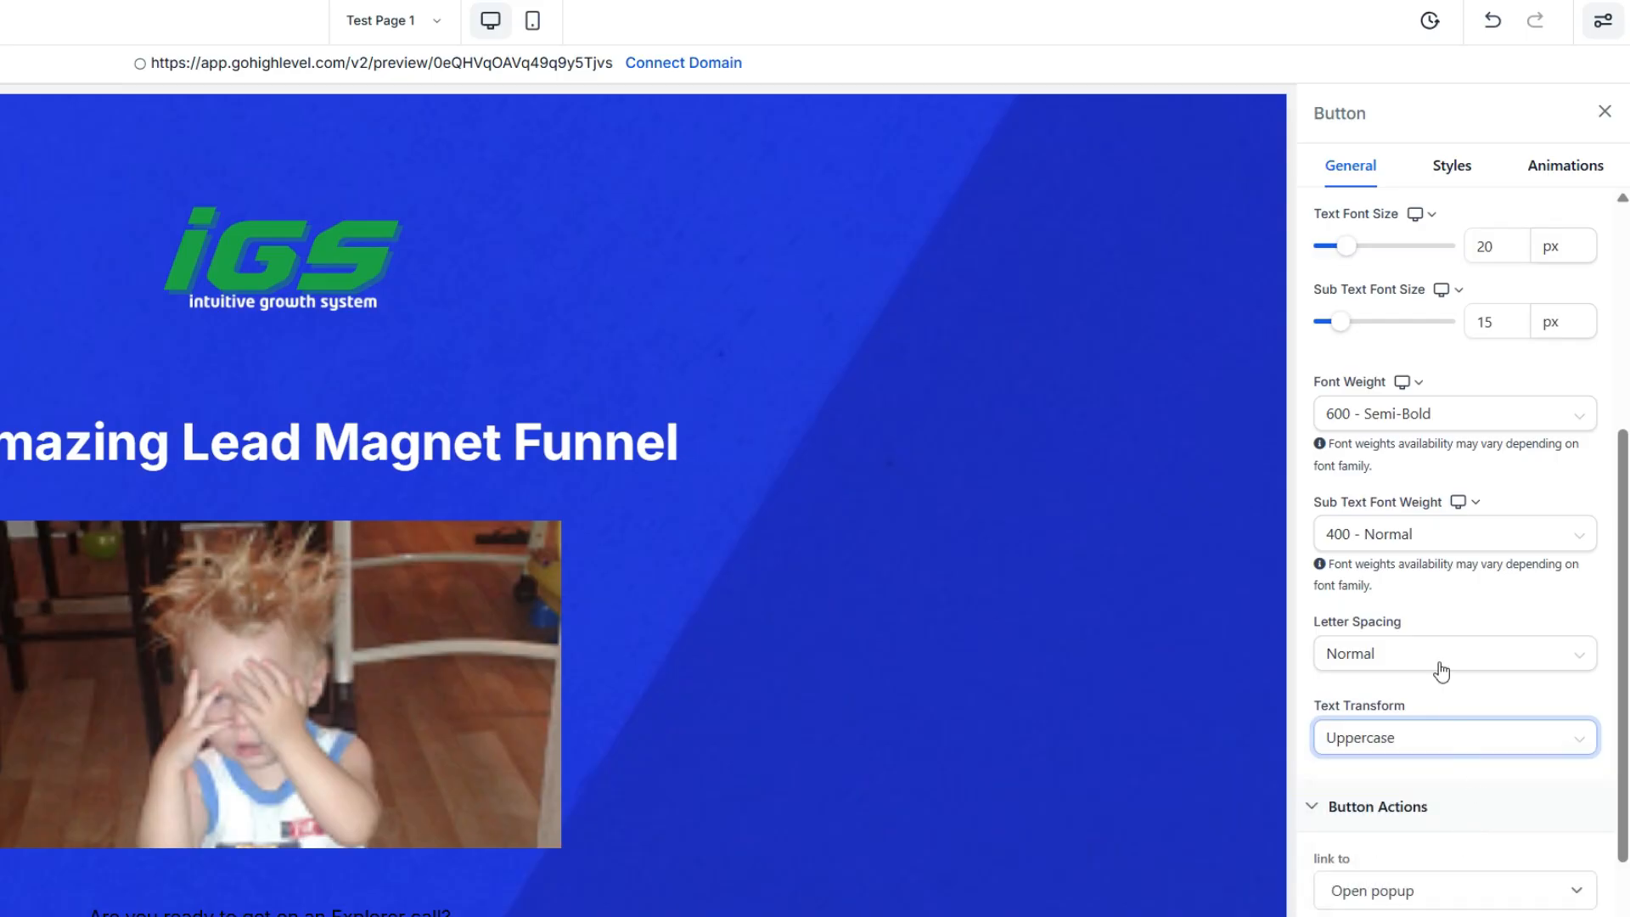
- Increase the red button's text font size to 32 px
scroll(1448, 627, "up", 1)
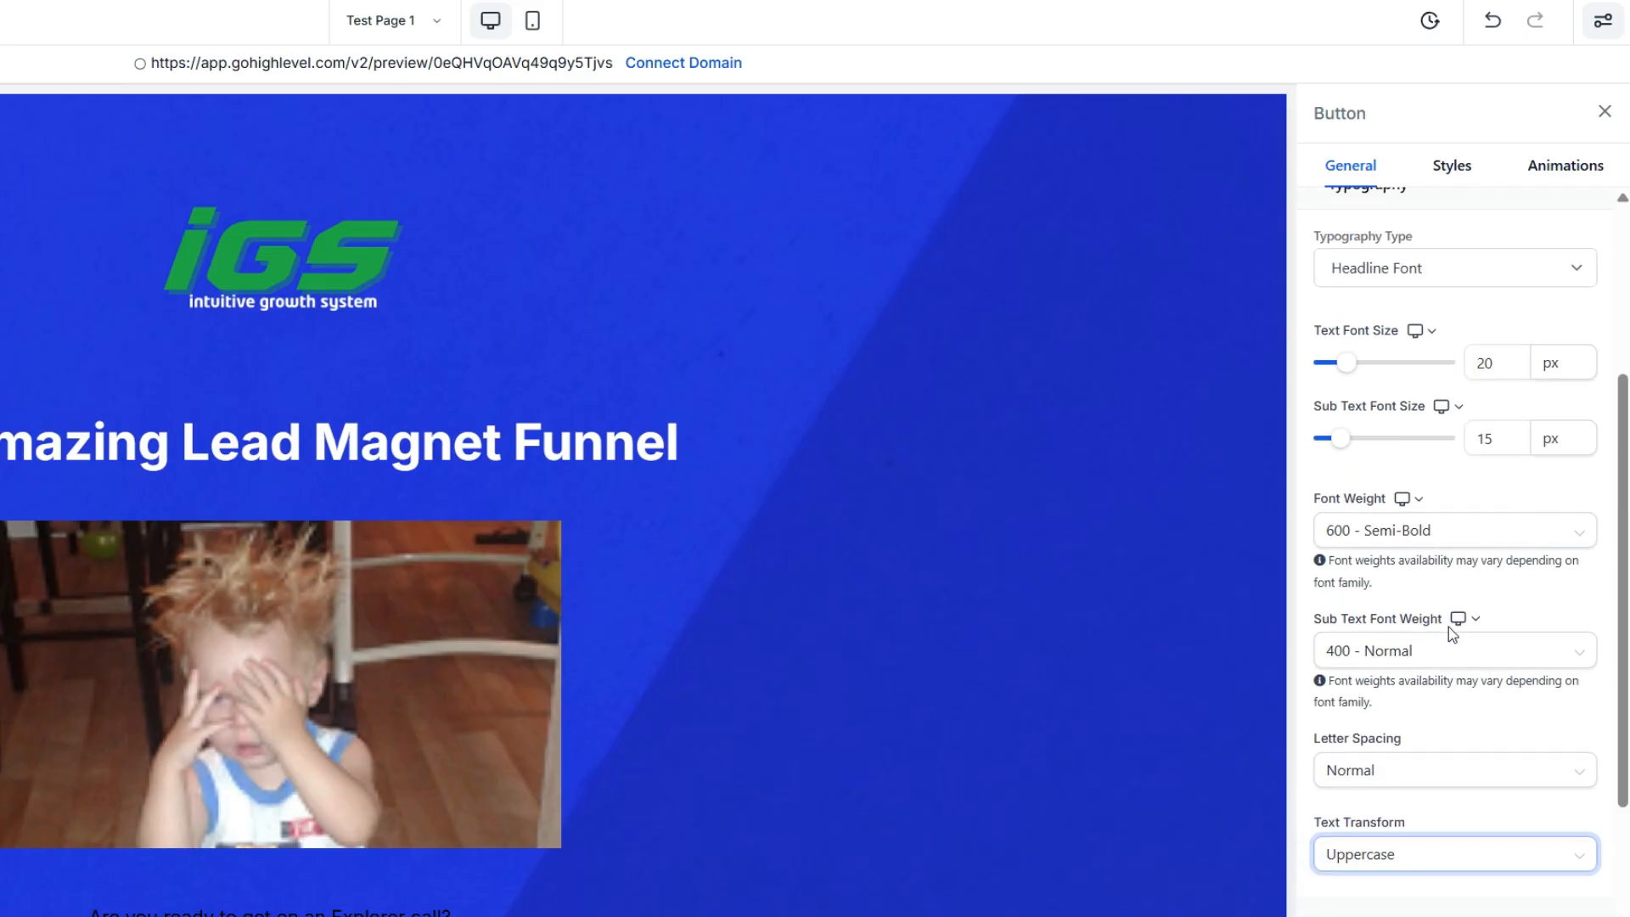
left_click(1345, 366)
left_click_drag(1349, 374, 1358, 376)
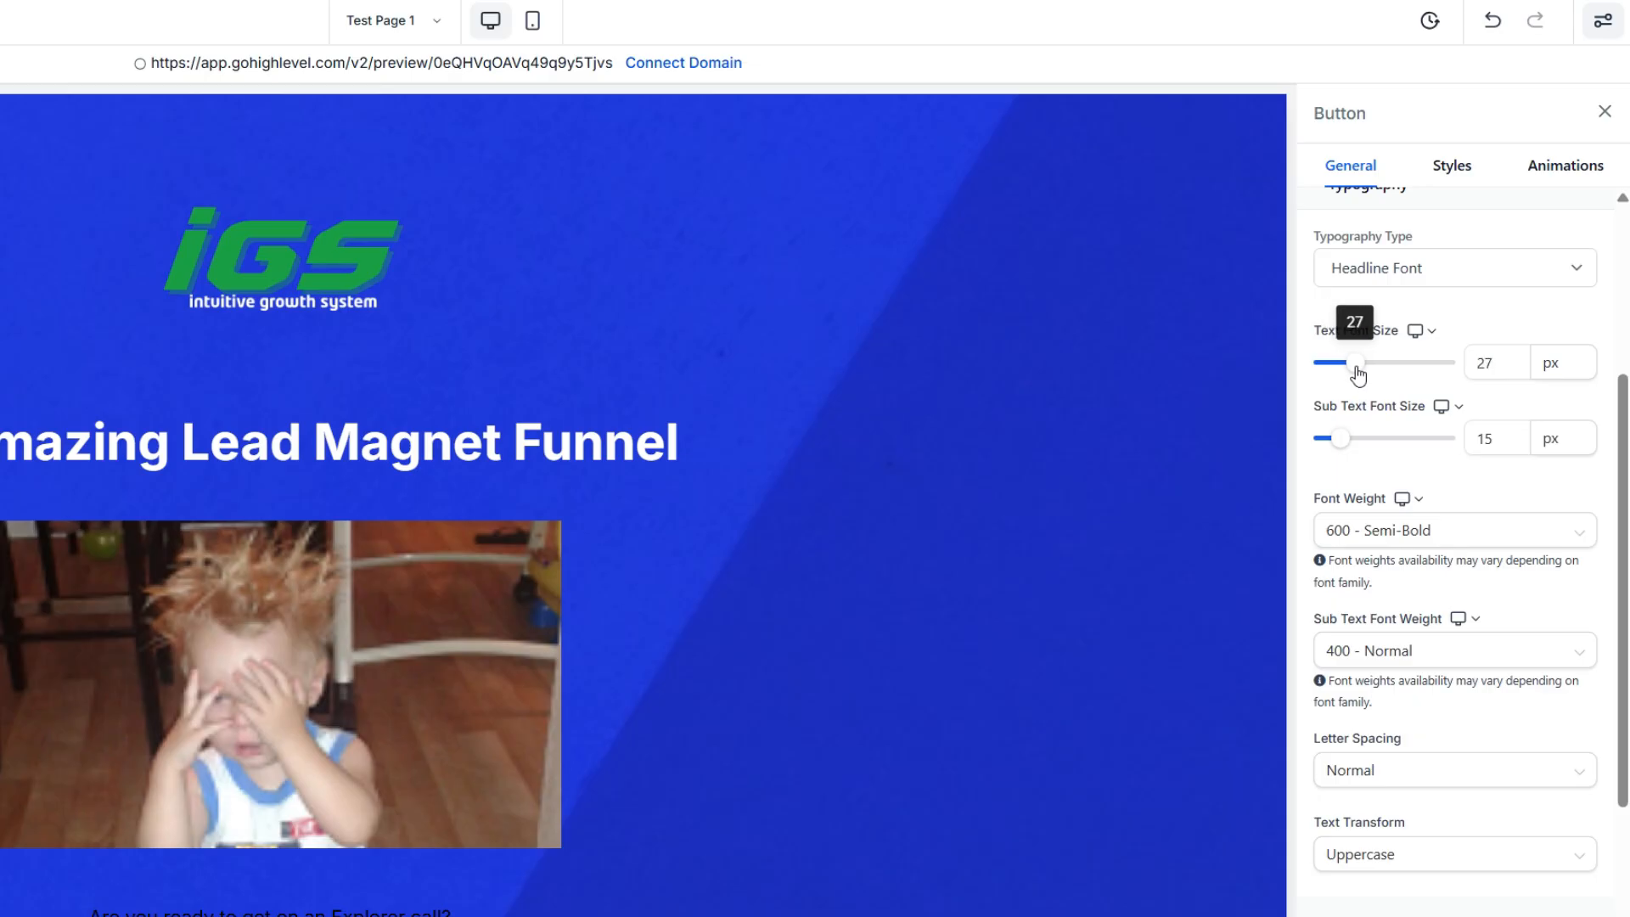
scroll(1404, 406, "up", 2)
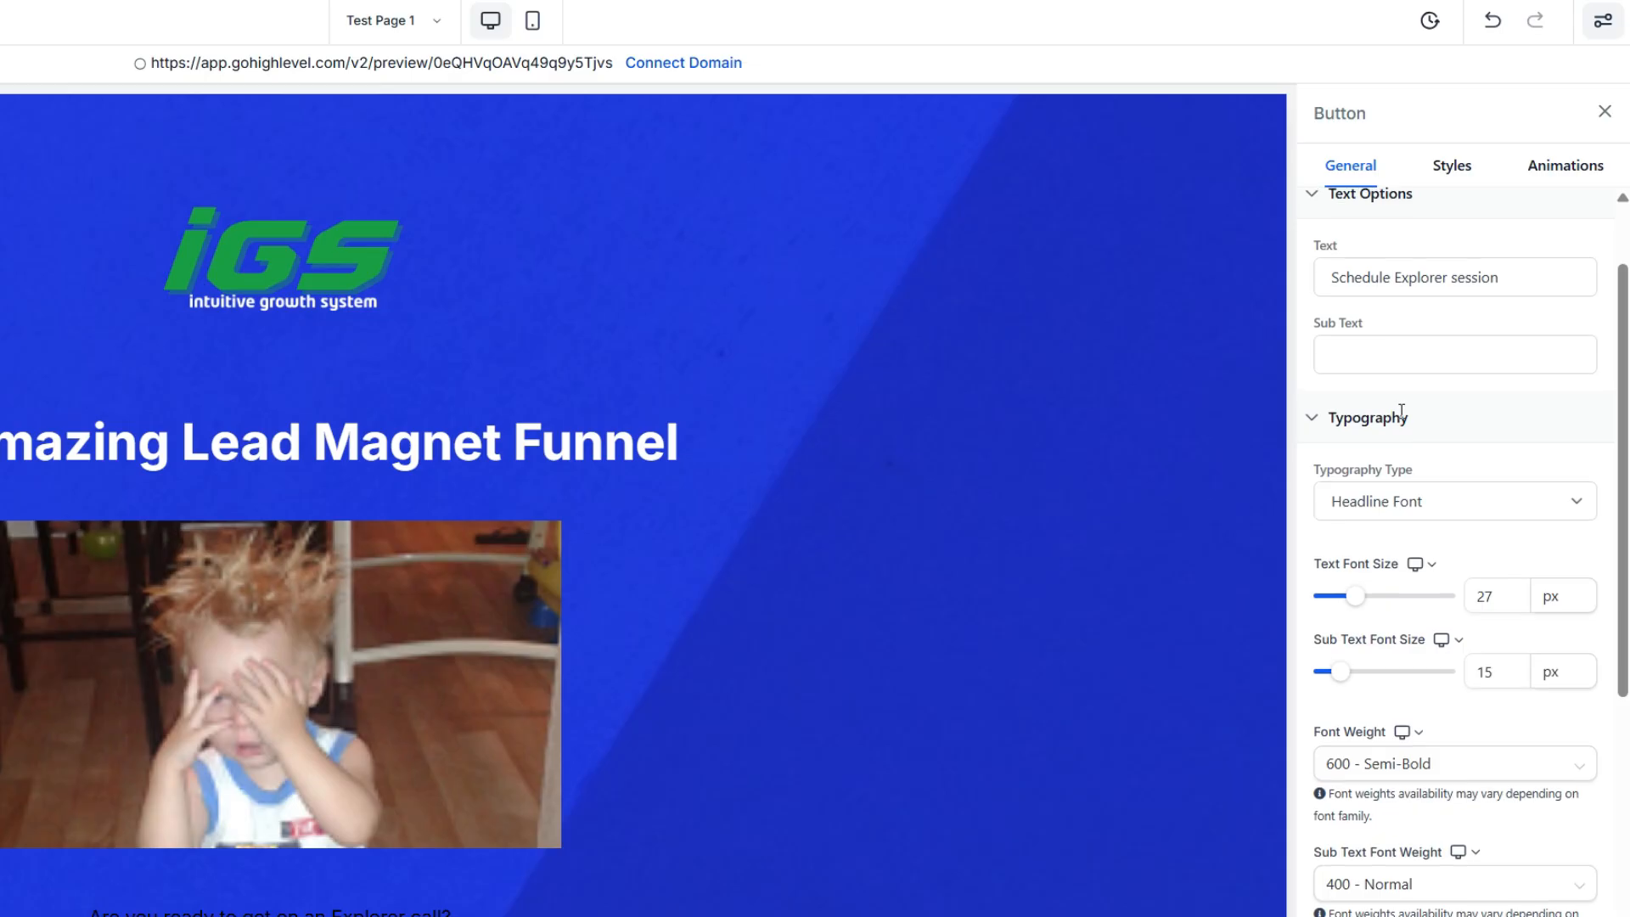
mouse_move(1358, 600)
left_mouse_down()
mouse_move(1379, 609)
mouse_move(1364, 612)
left_mouse_up()
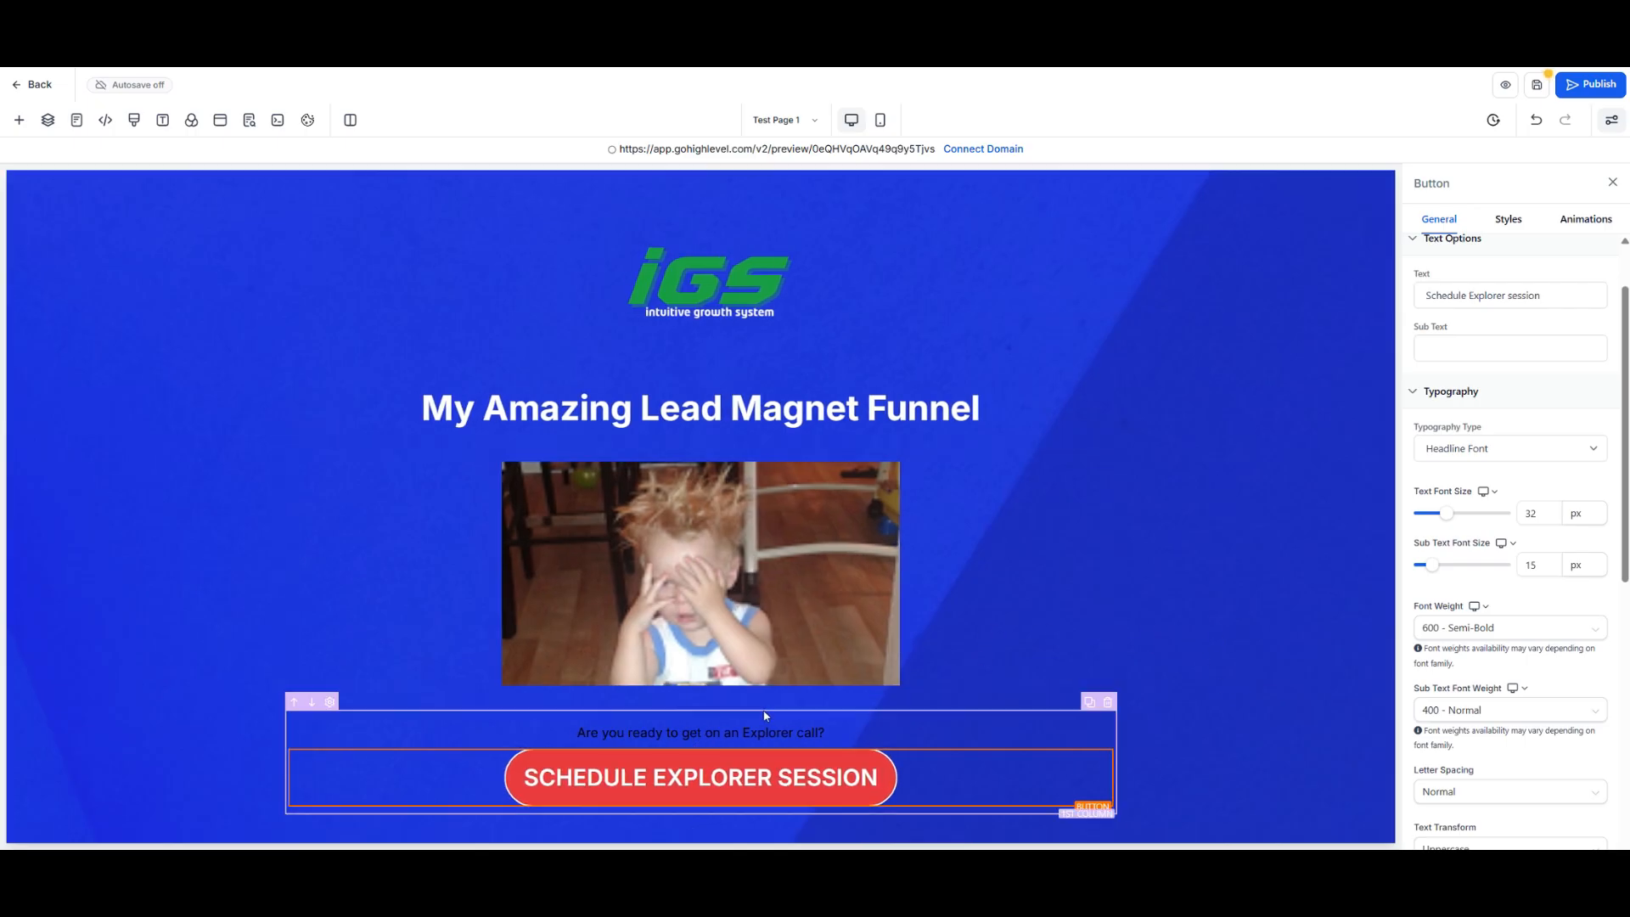
- Change the text color of the "Are you ready to get on an Explorer call?" sub-headline to white
left_click(809, 732)
left_click(832, 733)
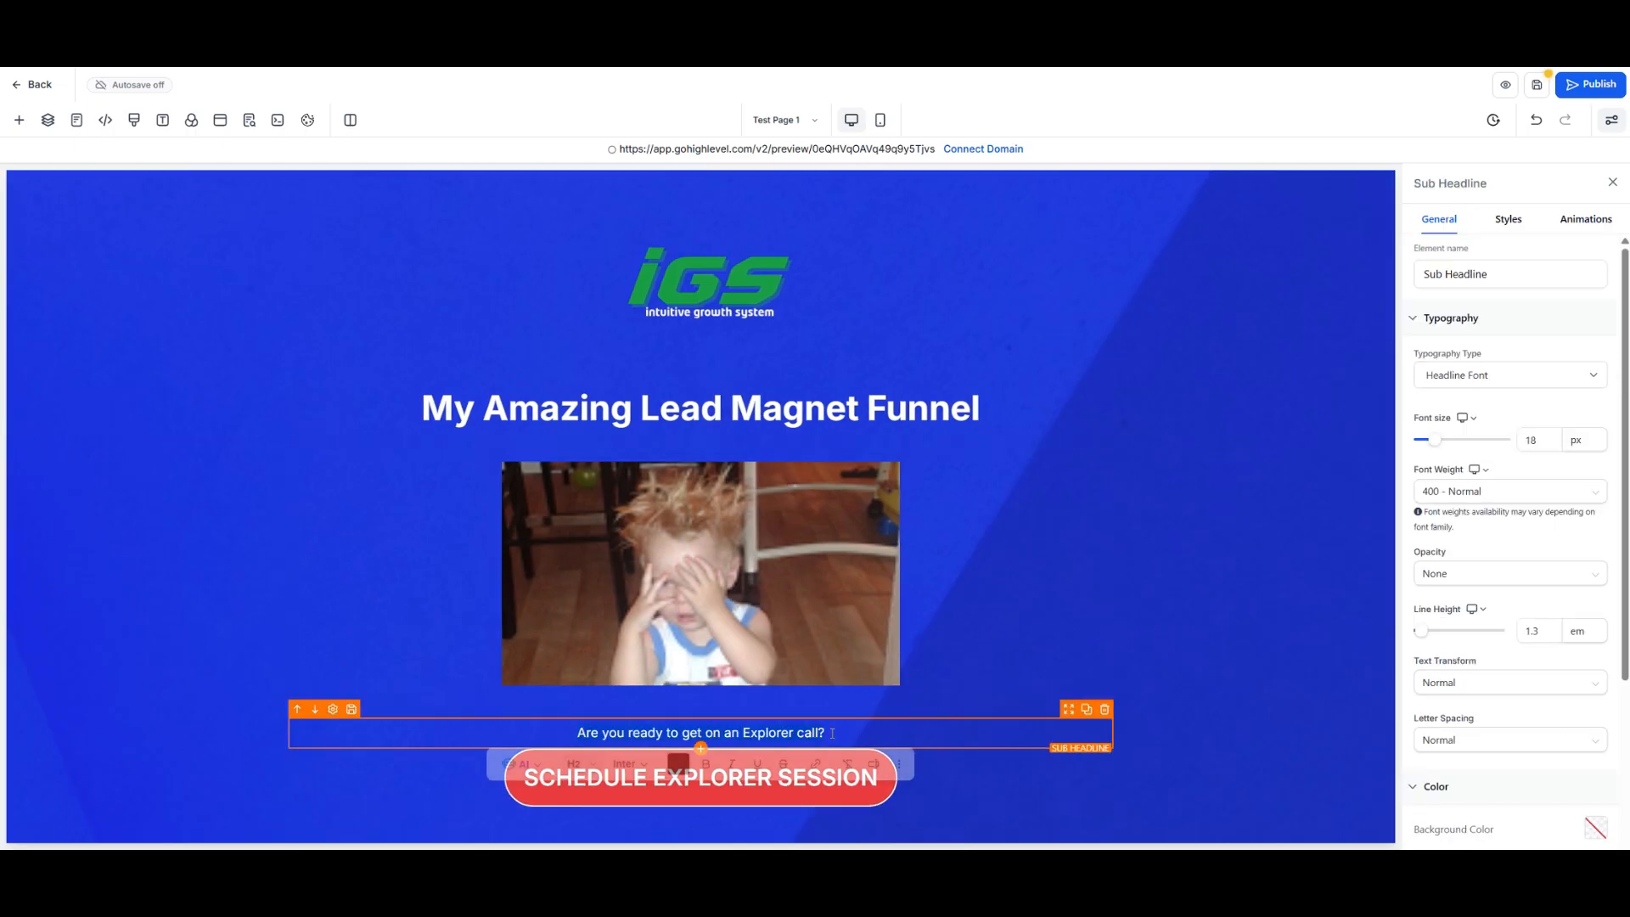
left_click(679, 764)
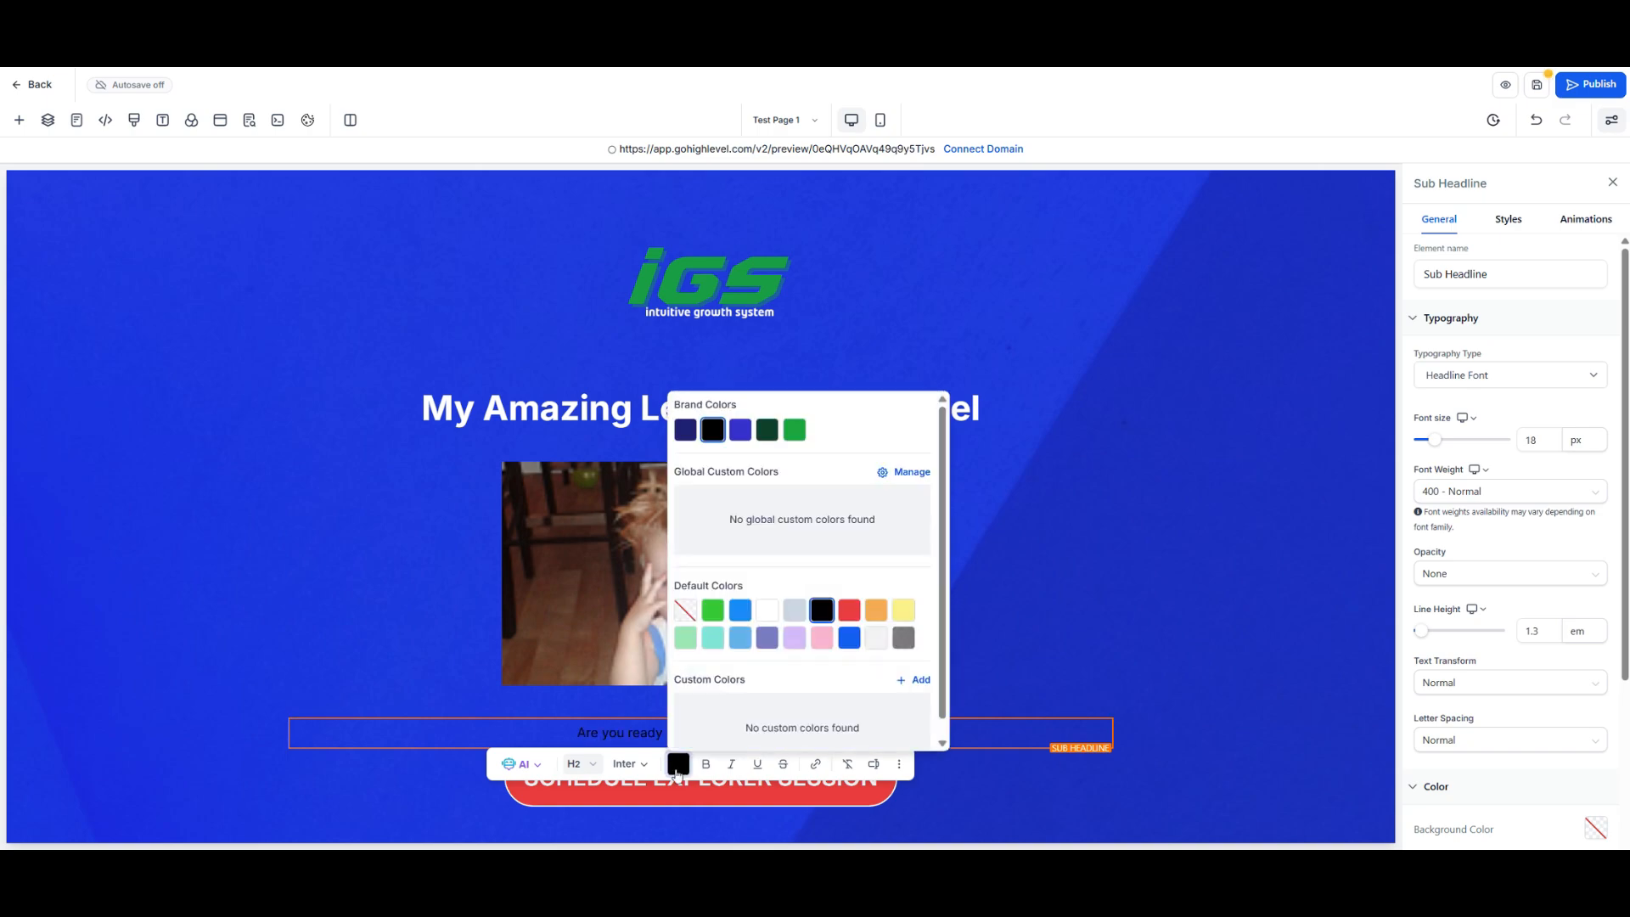
left_click(767, 609)
left_click(1220, 672)
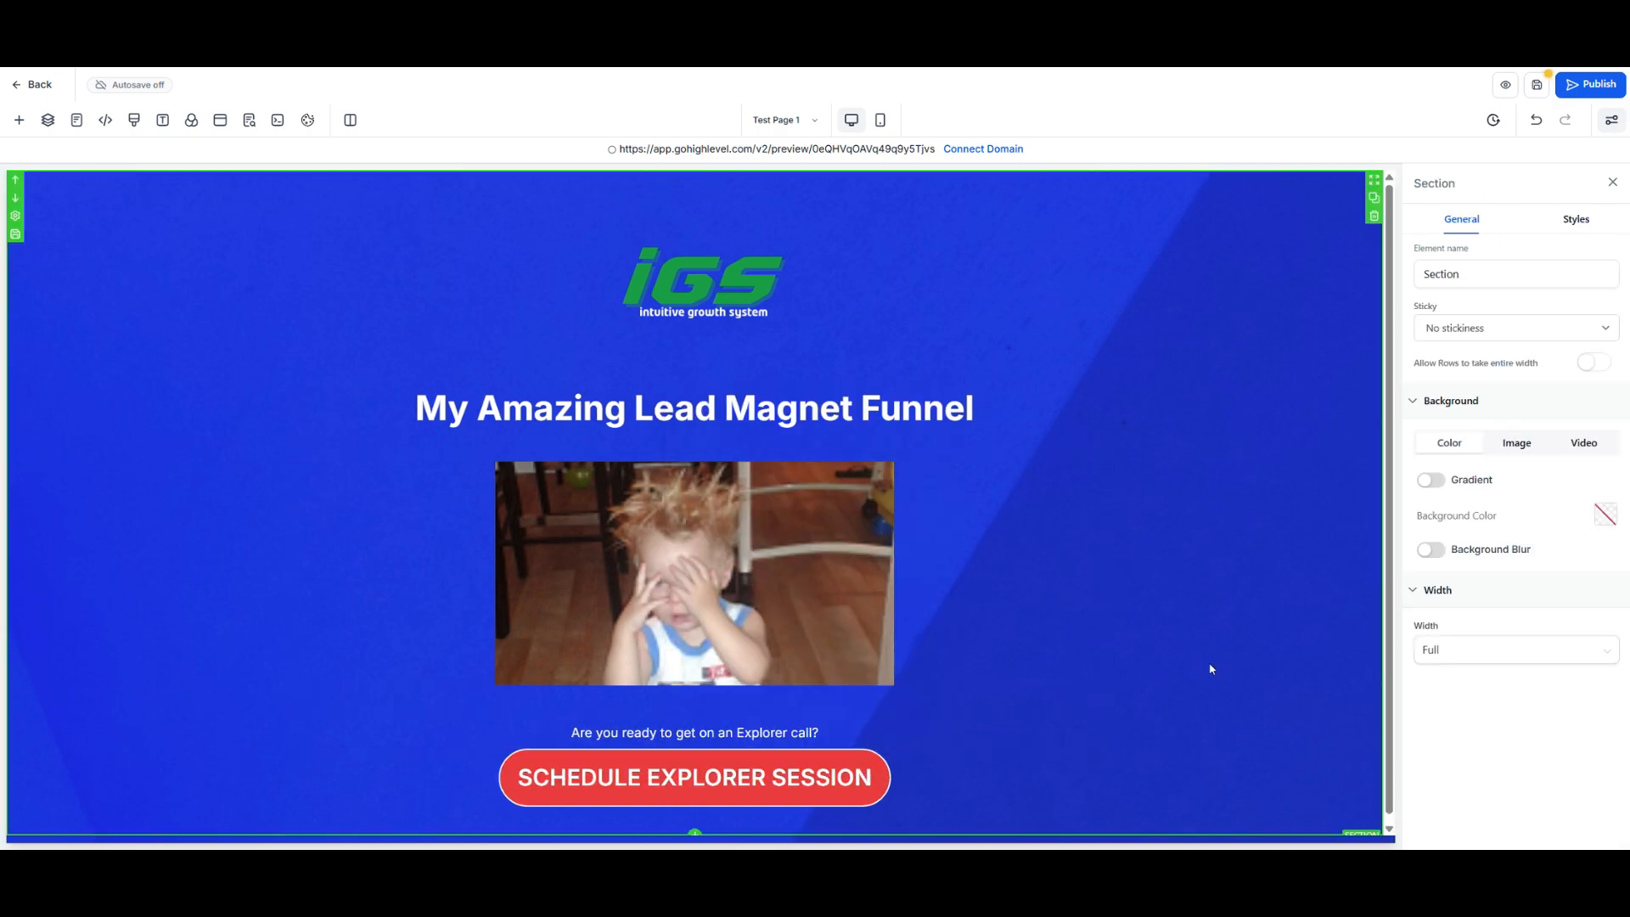
- Add a one-column row in a new section below the one containing the red button
scroll(1180, 578, "down", 2)
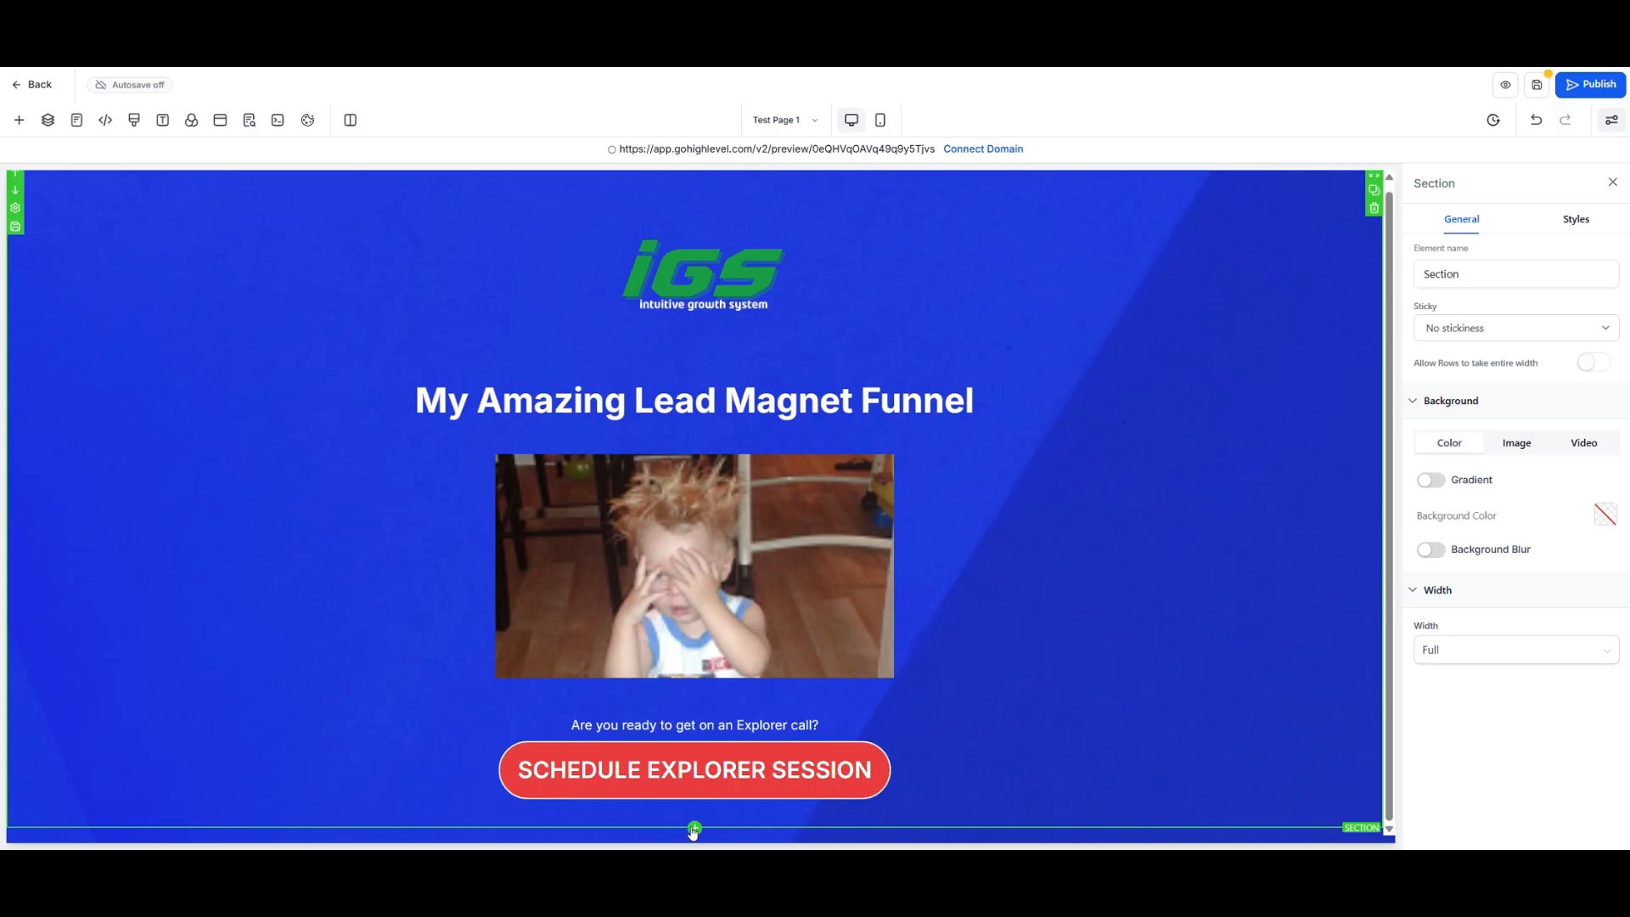
left_click(694, 829)
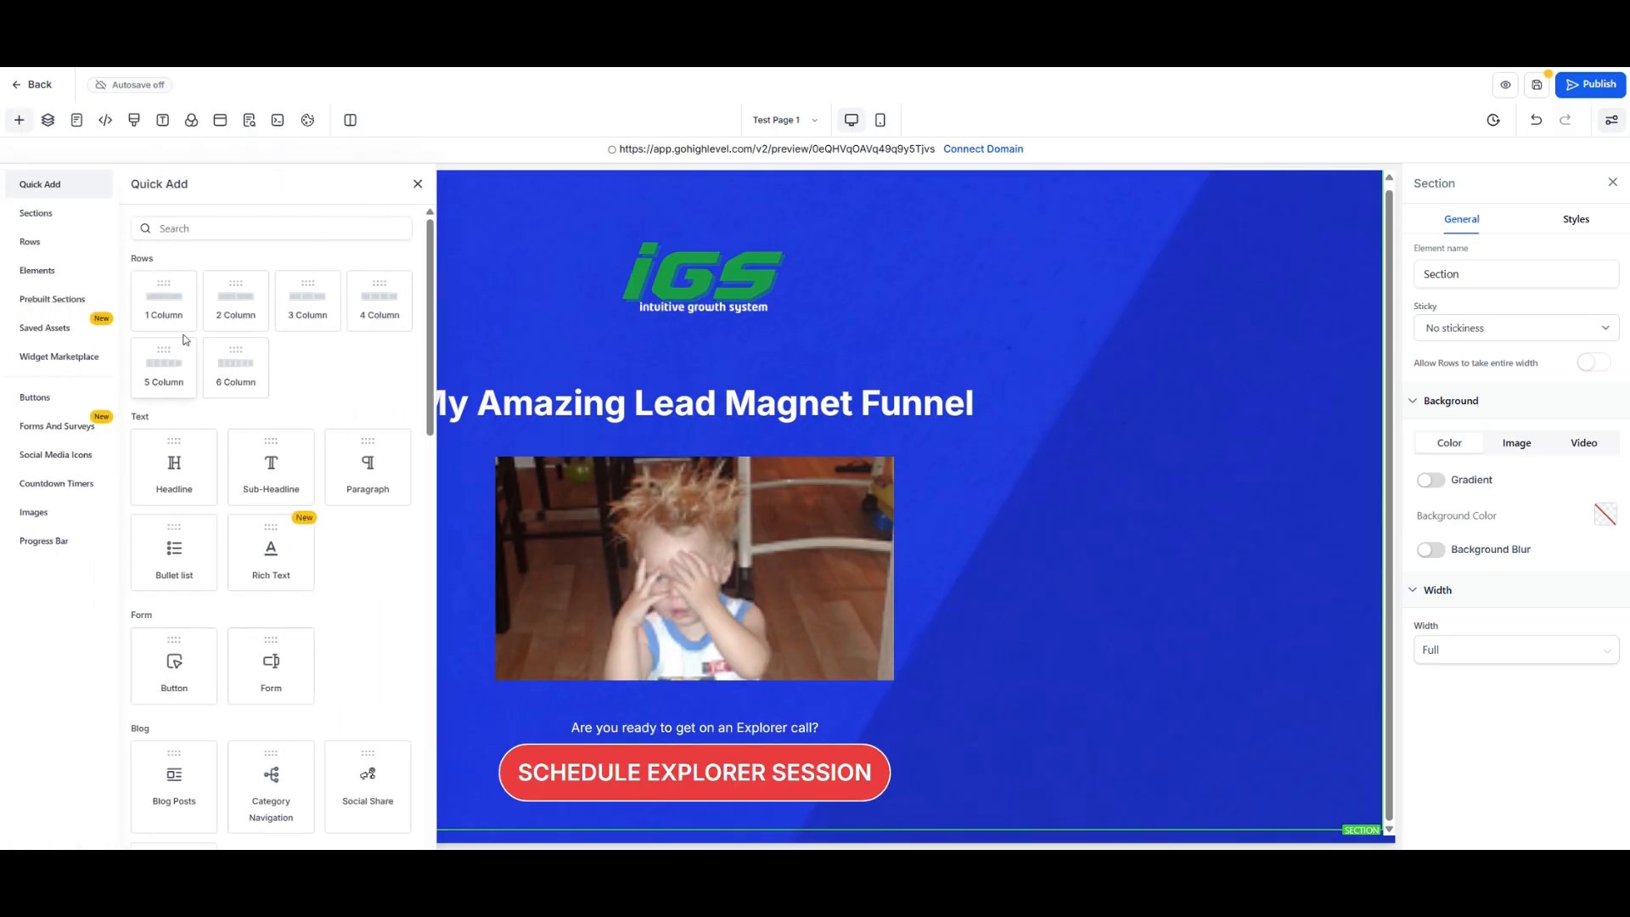
left_click(168, 305)
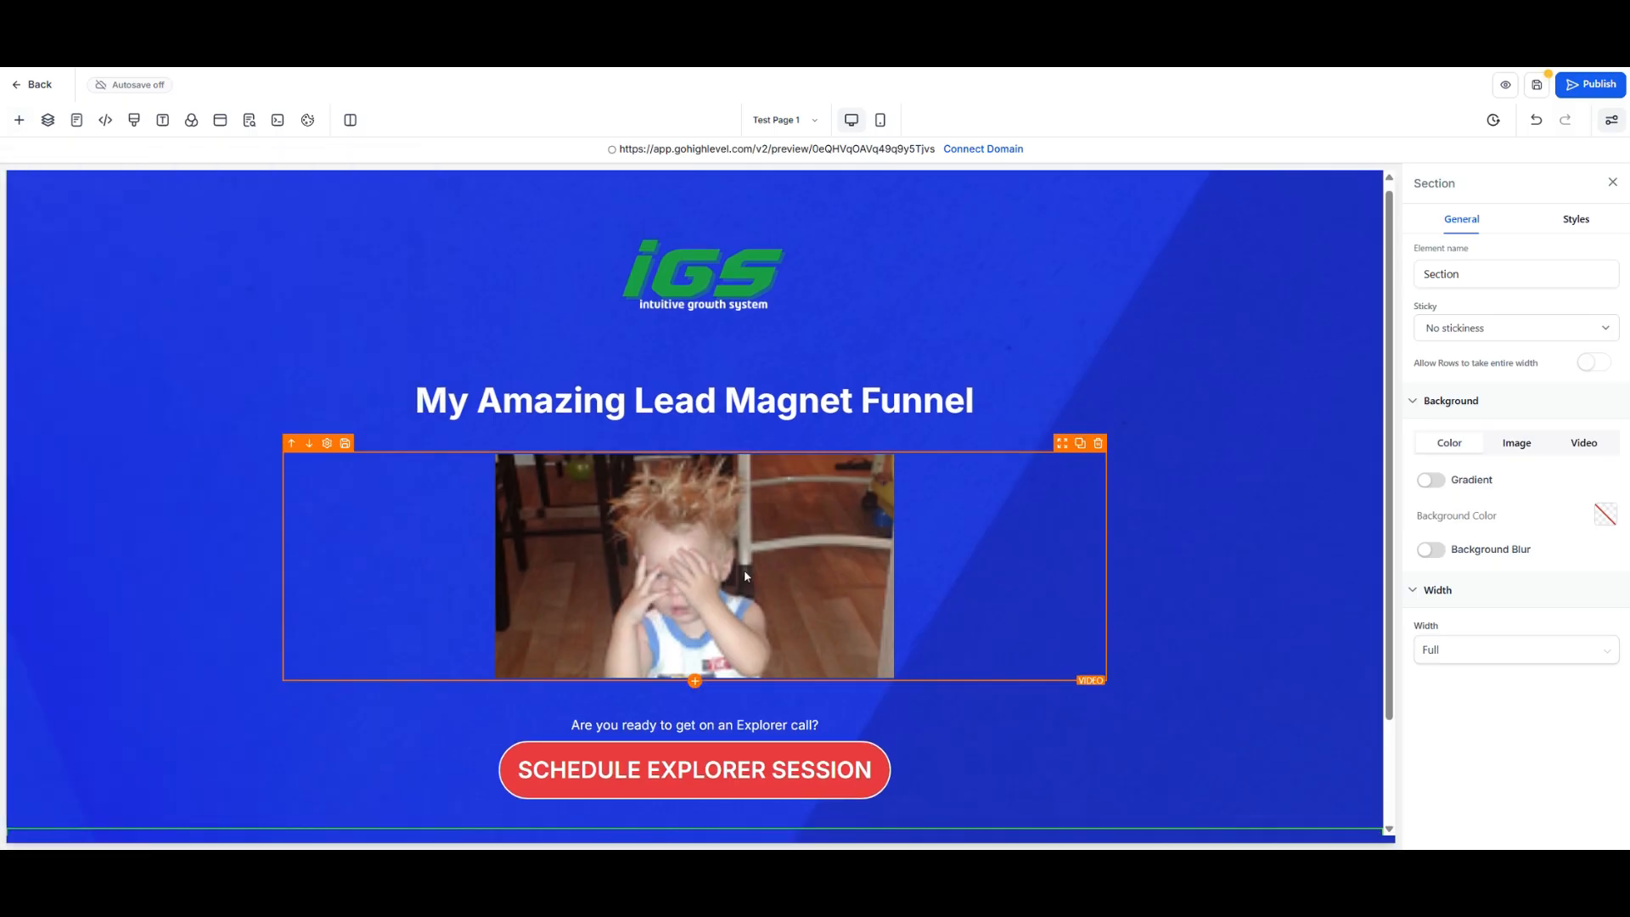
- Insert the Dark style set of social media icons into the empty one-column row
scroll(722, 645, "down", 2)
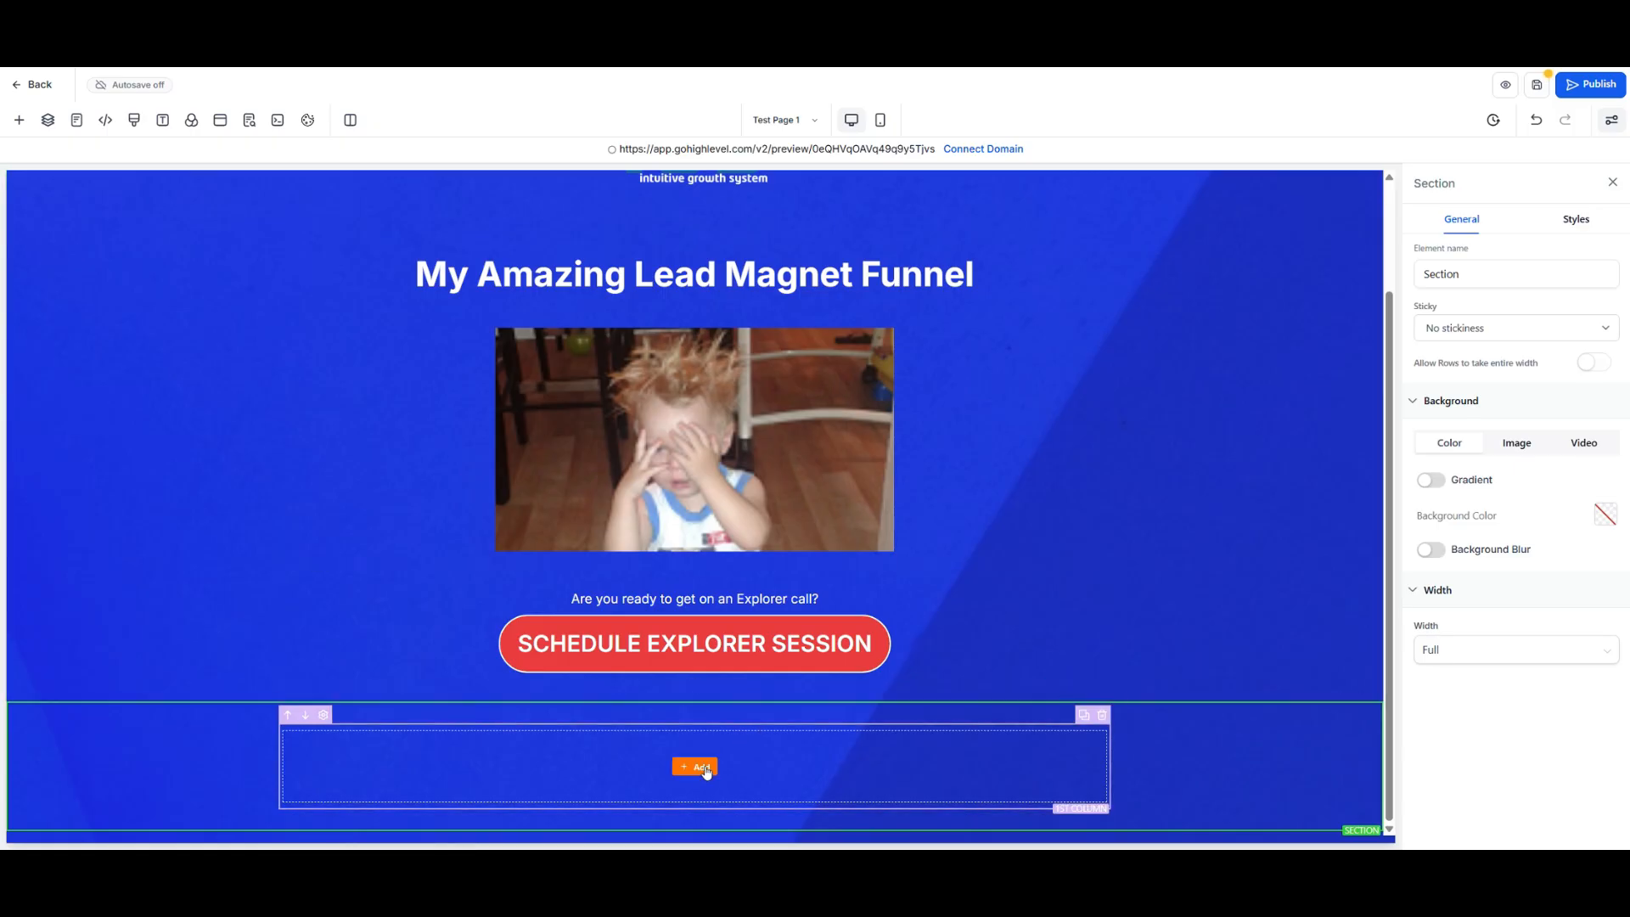
left_click(705, 768)
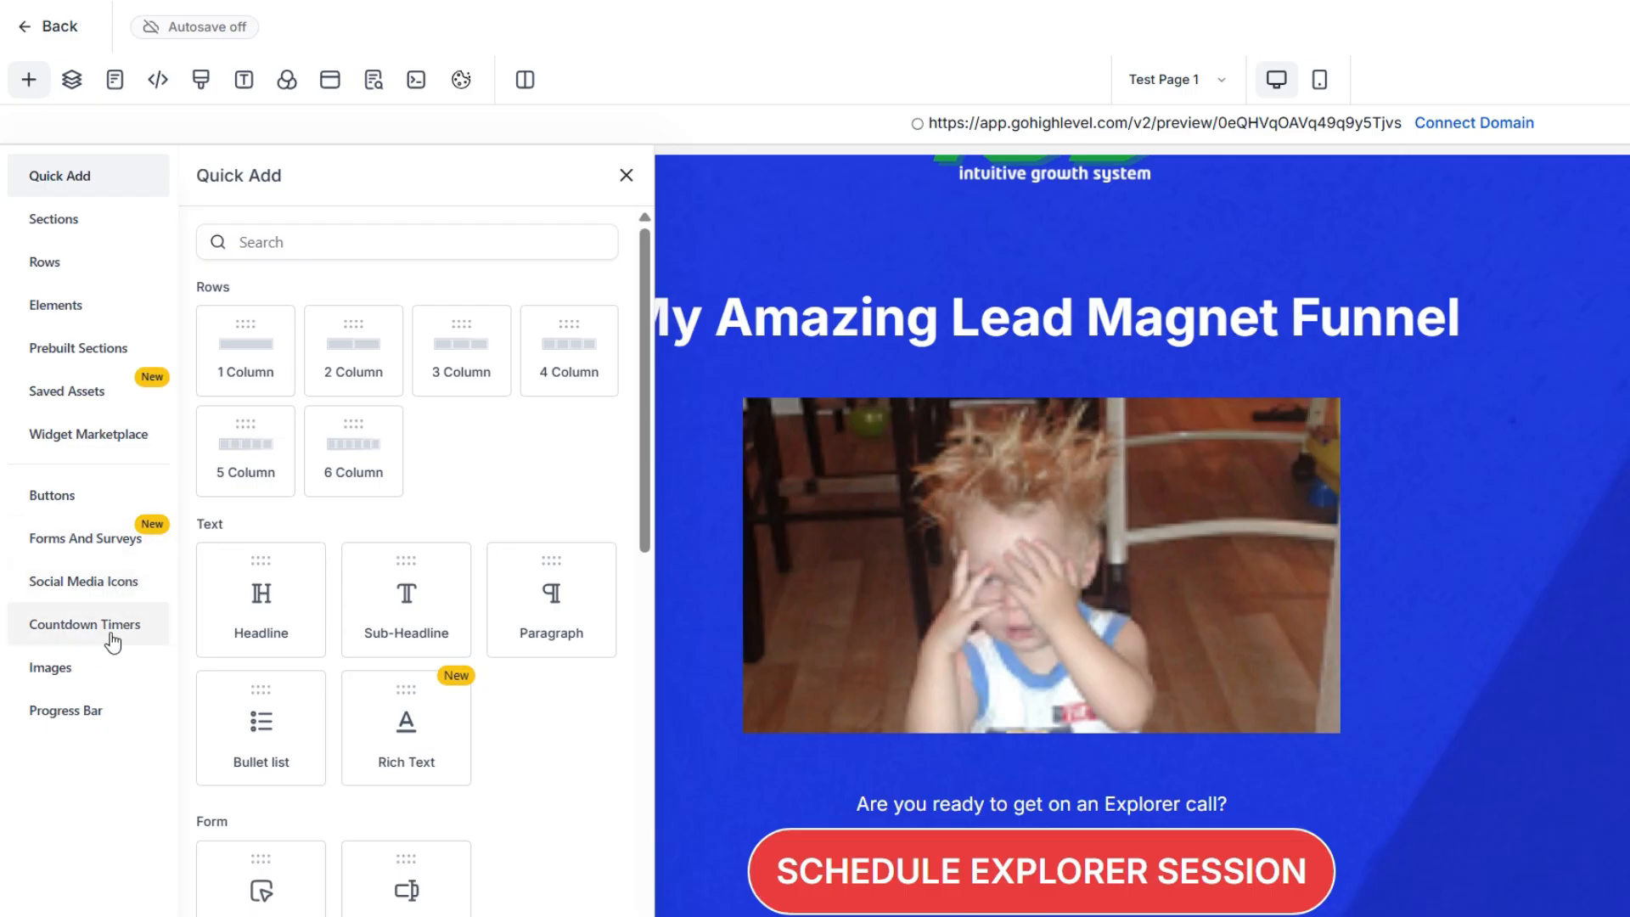
left_click(120, 585)
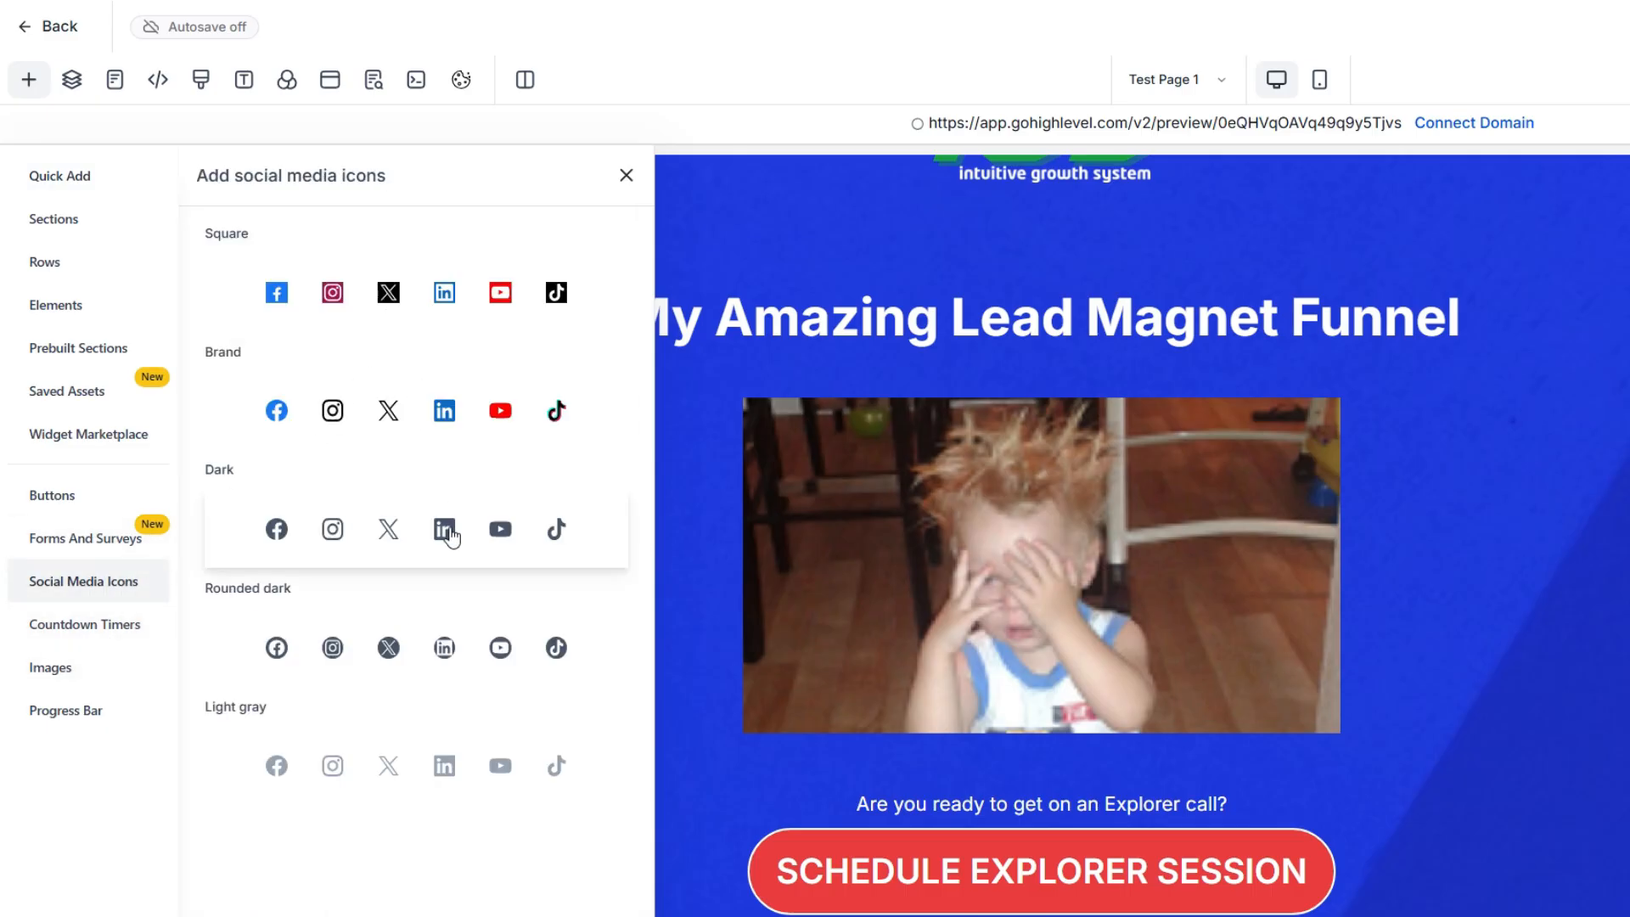
left_click(447, 532)
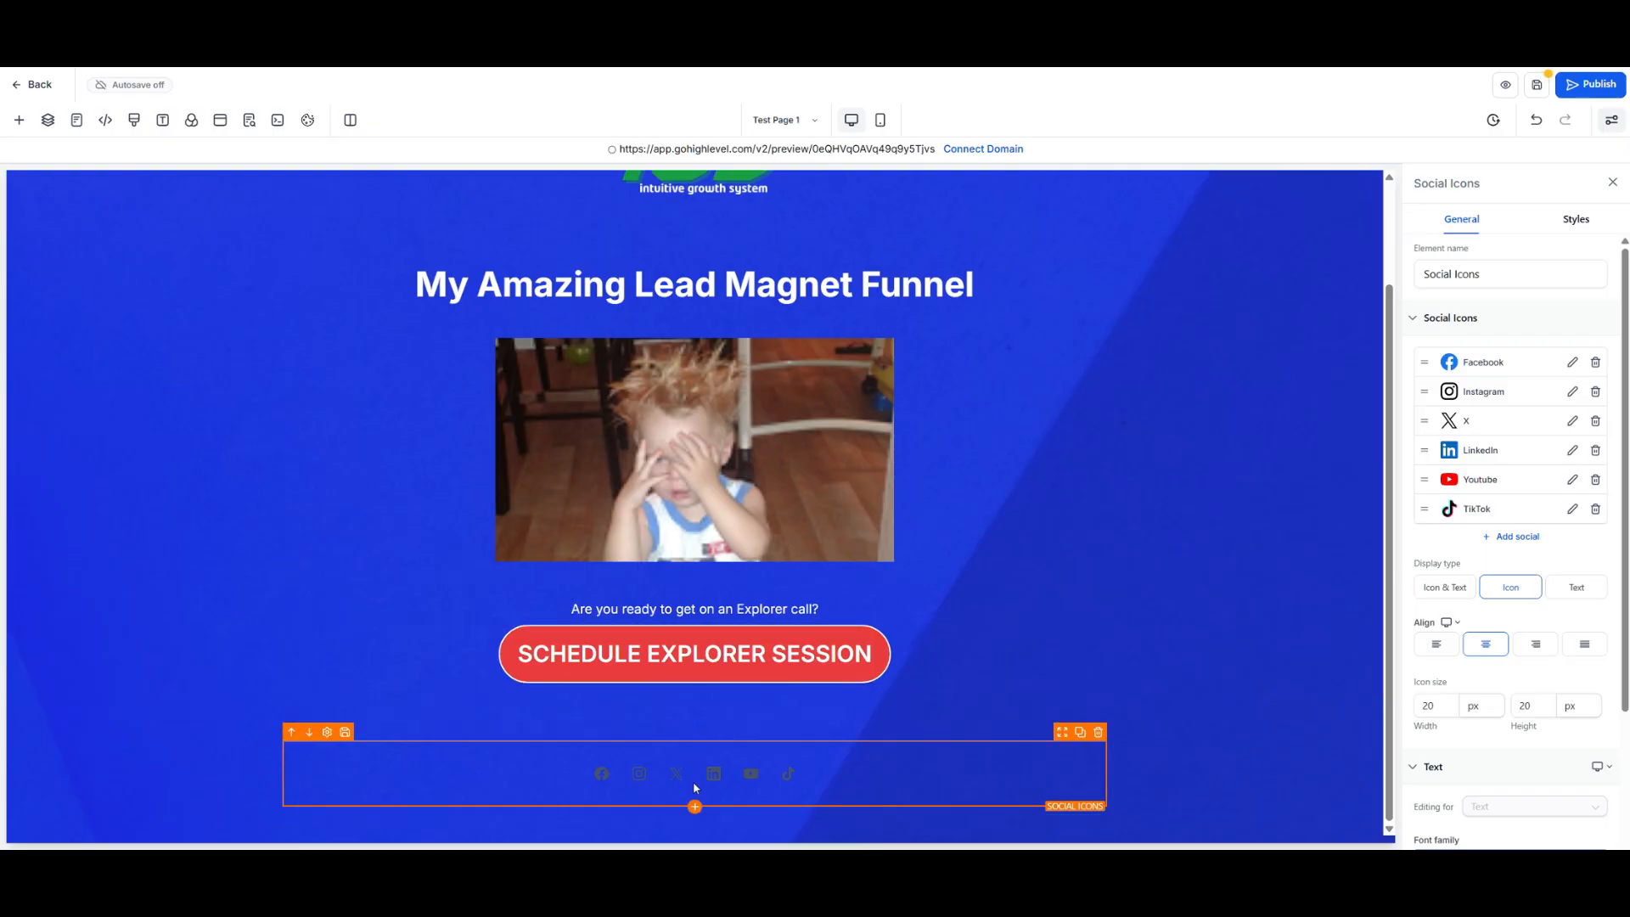
- Add a sub-headline below the social icons and replace its placeholder text with "Find us on social media"
left_click(695, 809)
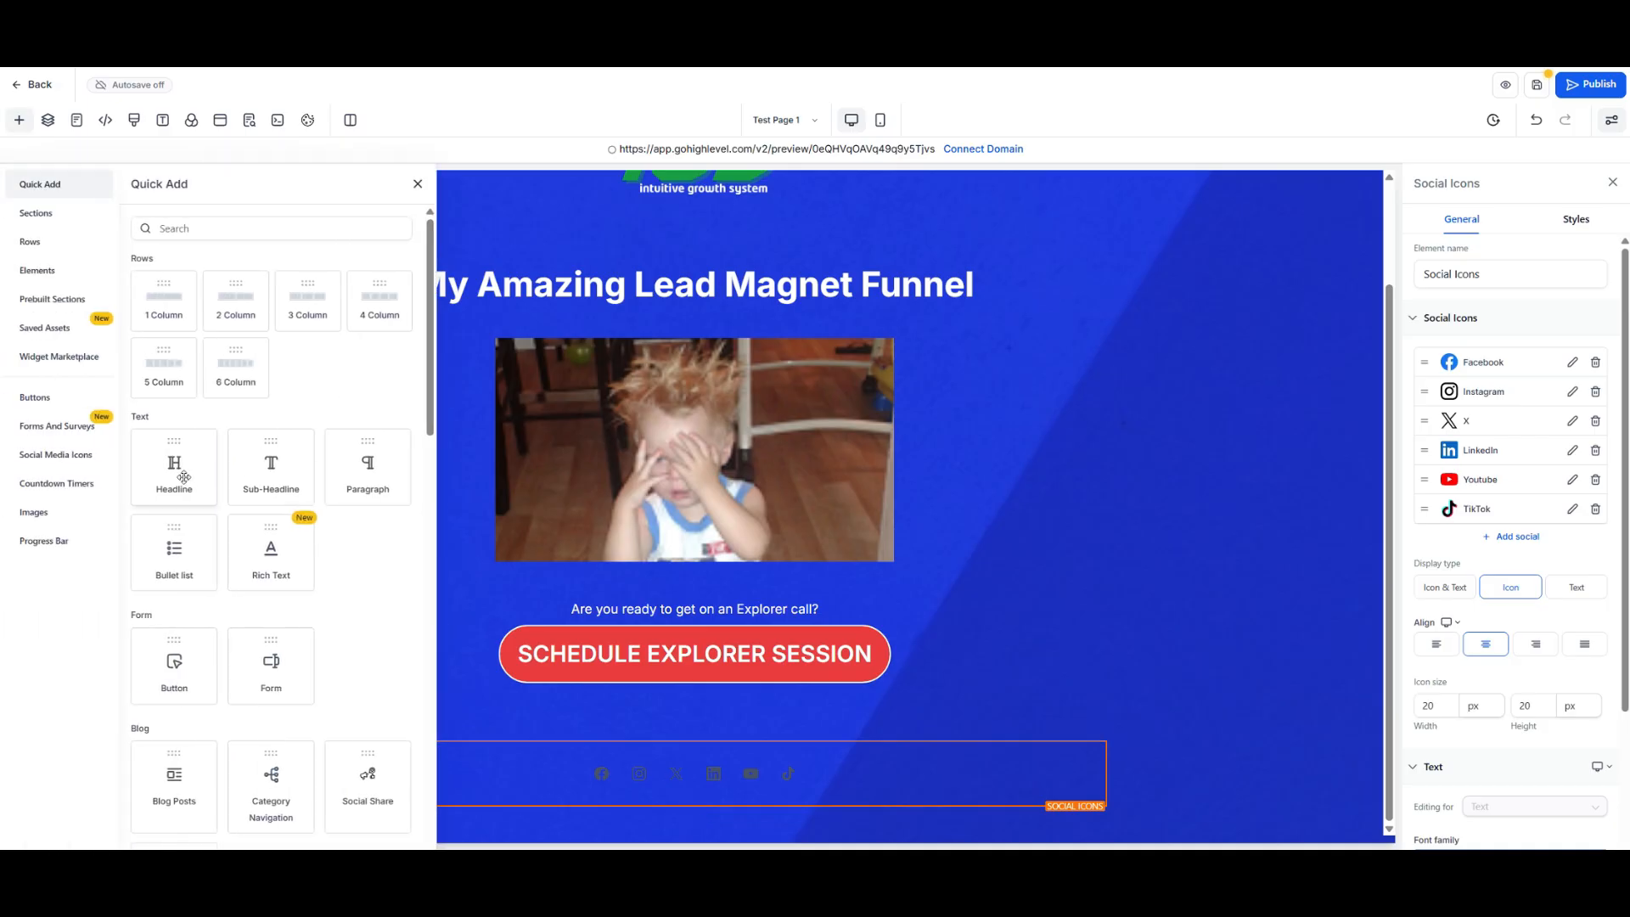
left_click(269, 484)
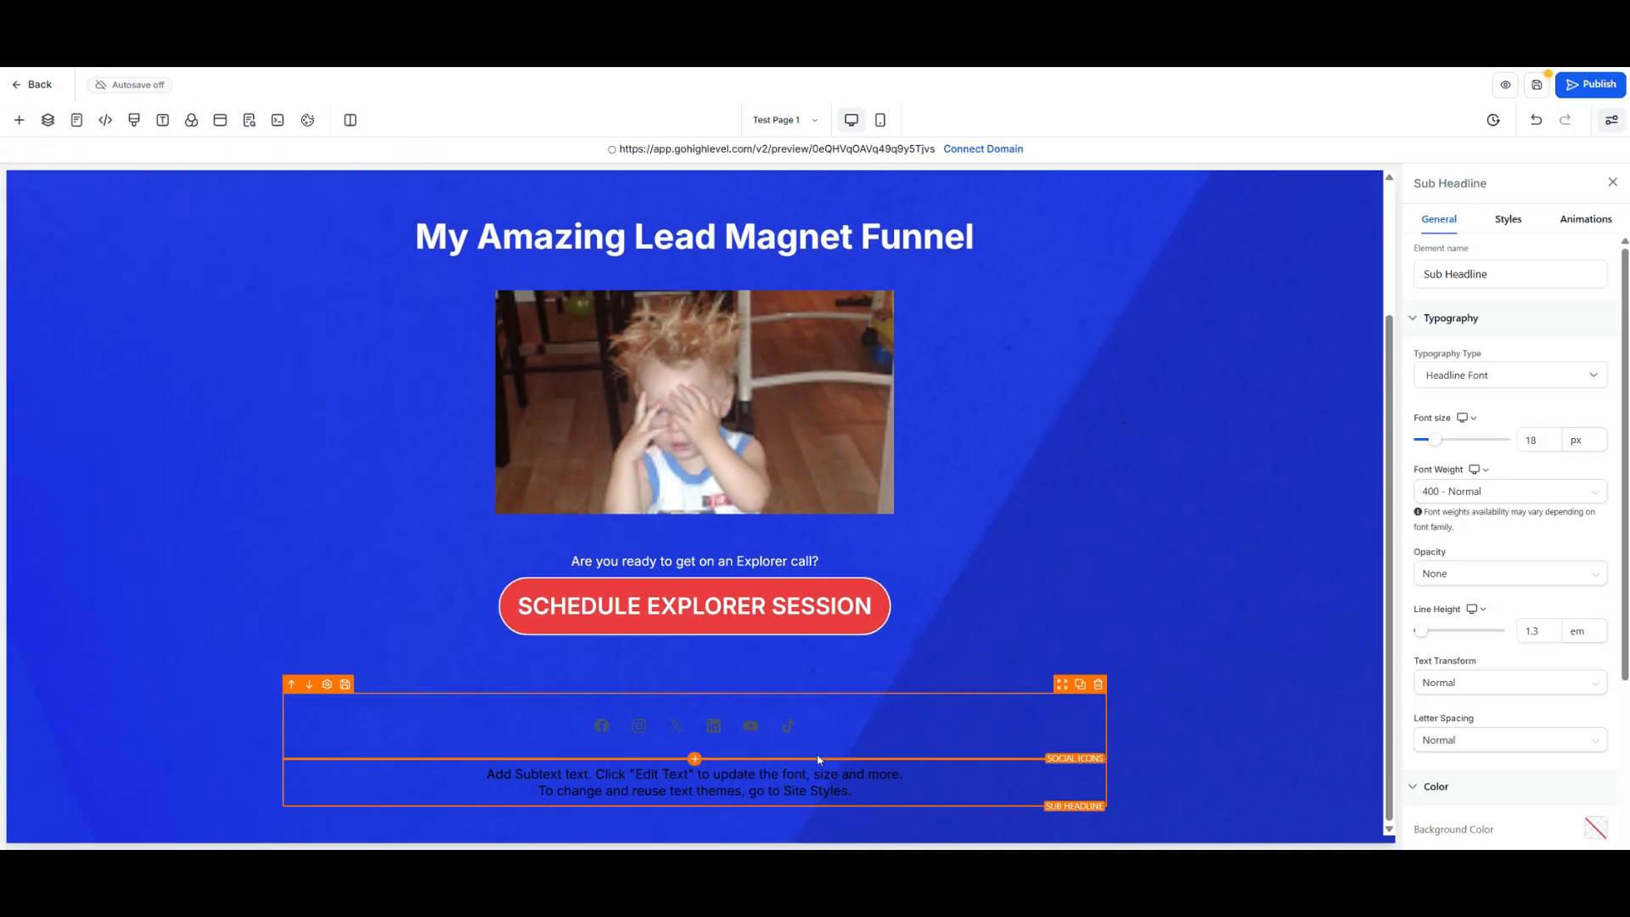
left_click(859, 793)
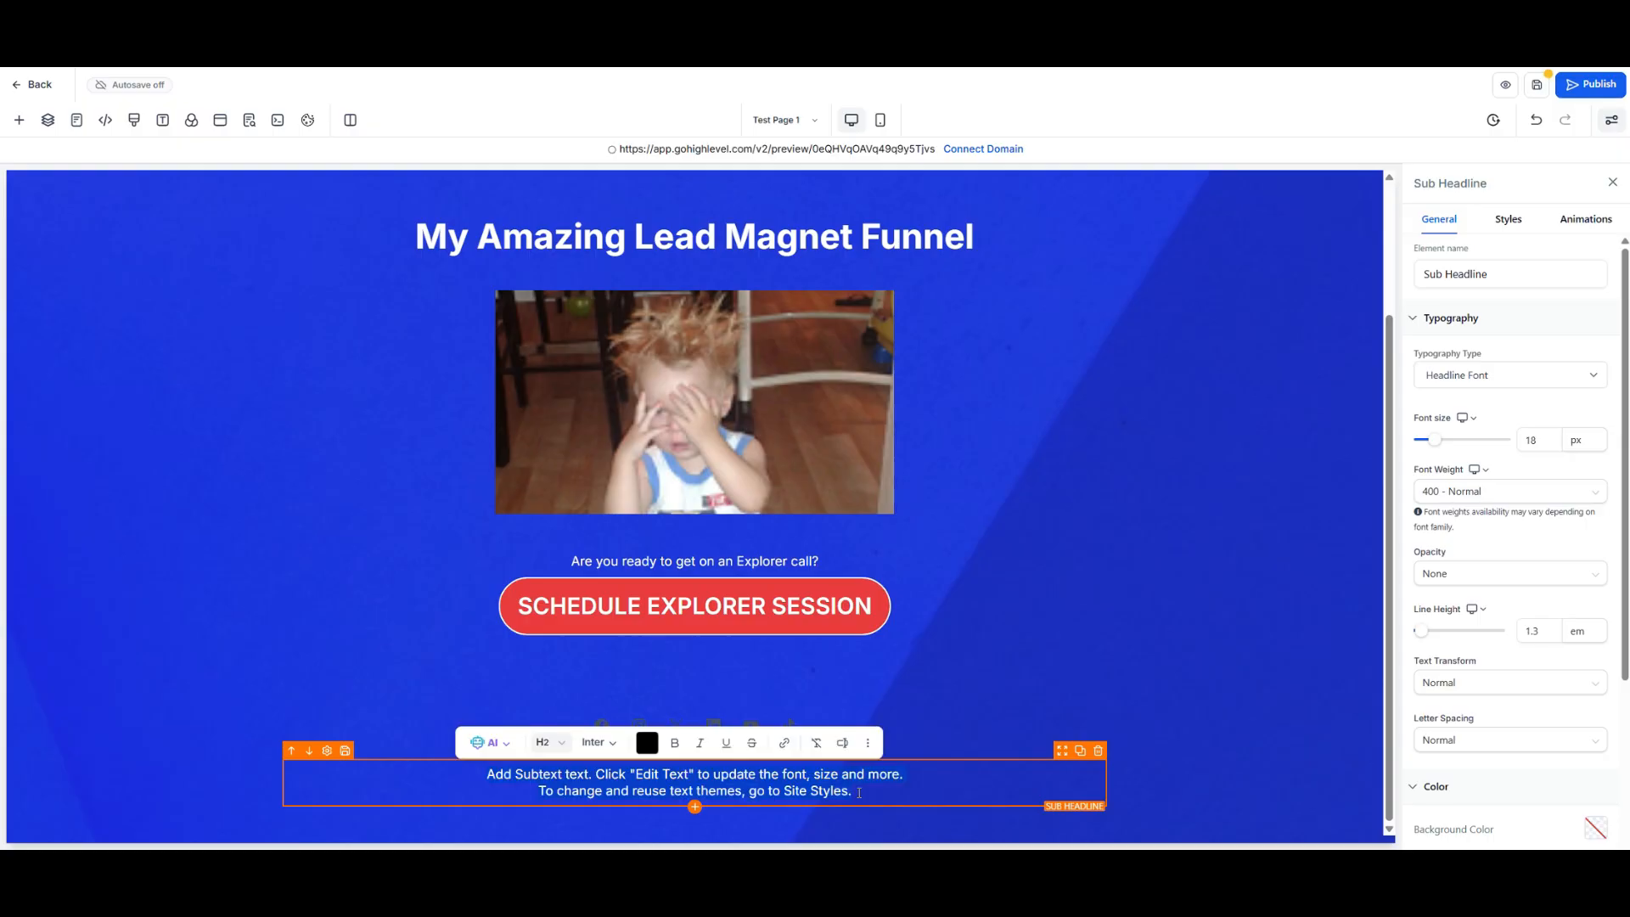
type("Fin")
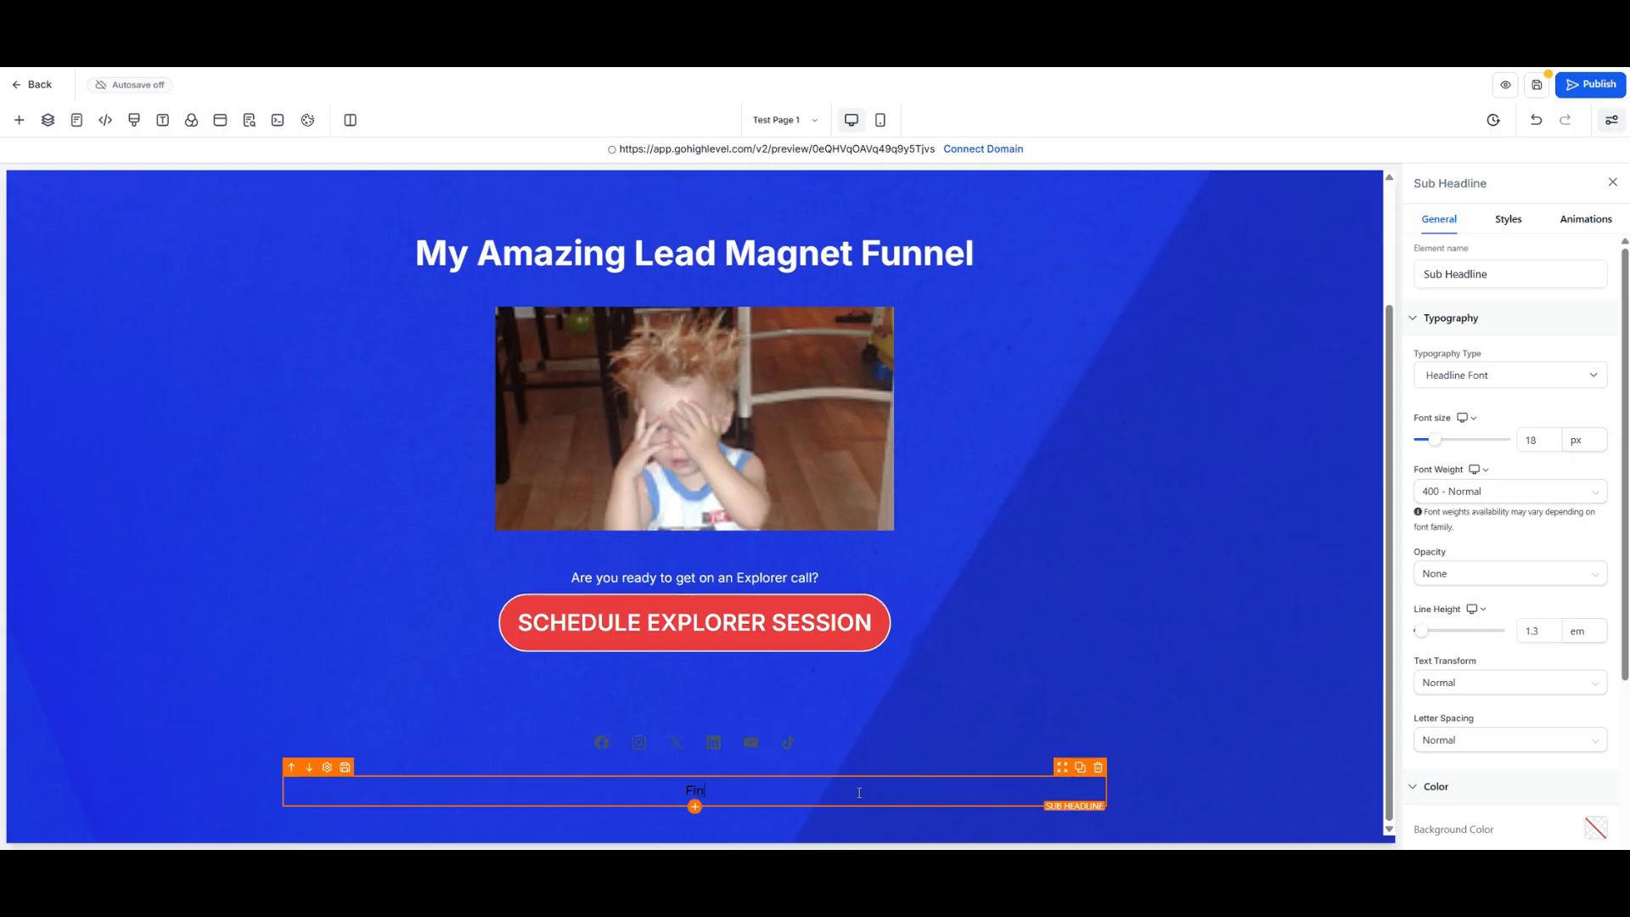
type("d us on social media")
- Color the "Find us on social media" text white and move this sub-headline above the social icons
triple_click(821, 795)
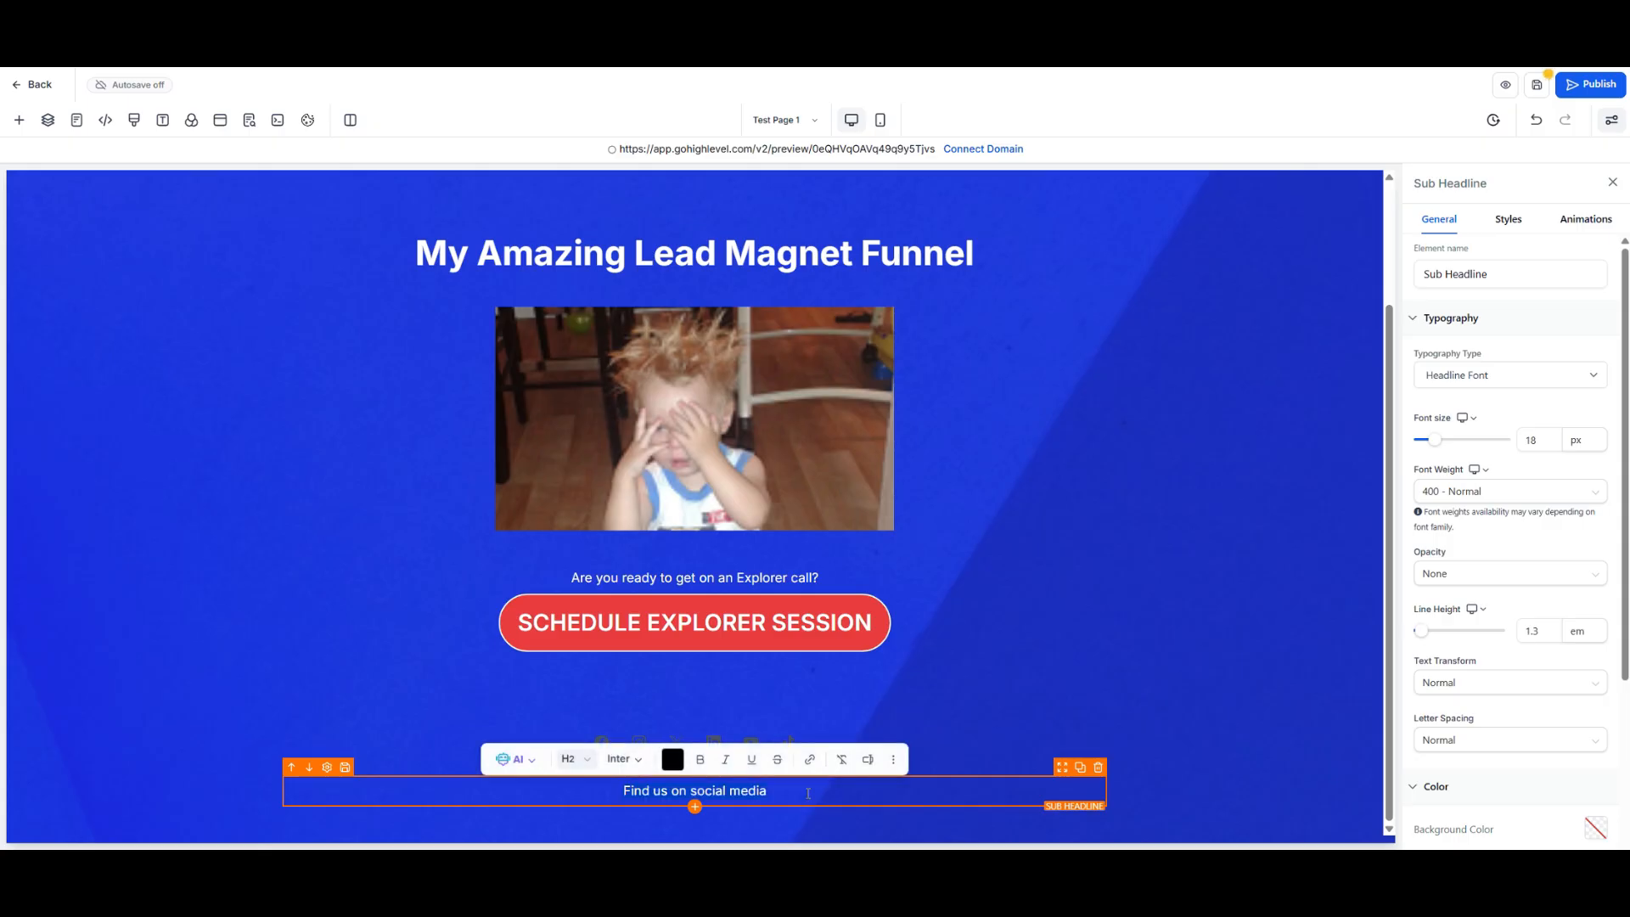
left_click(672, 761)
left_click(765, 608)
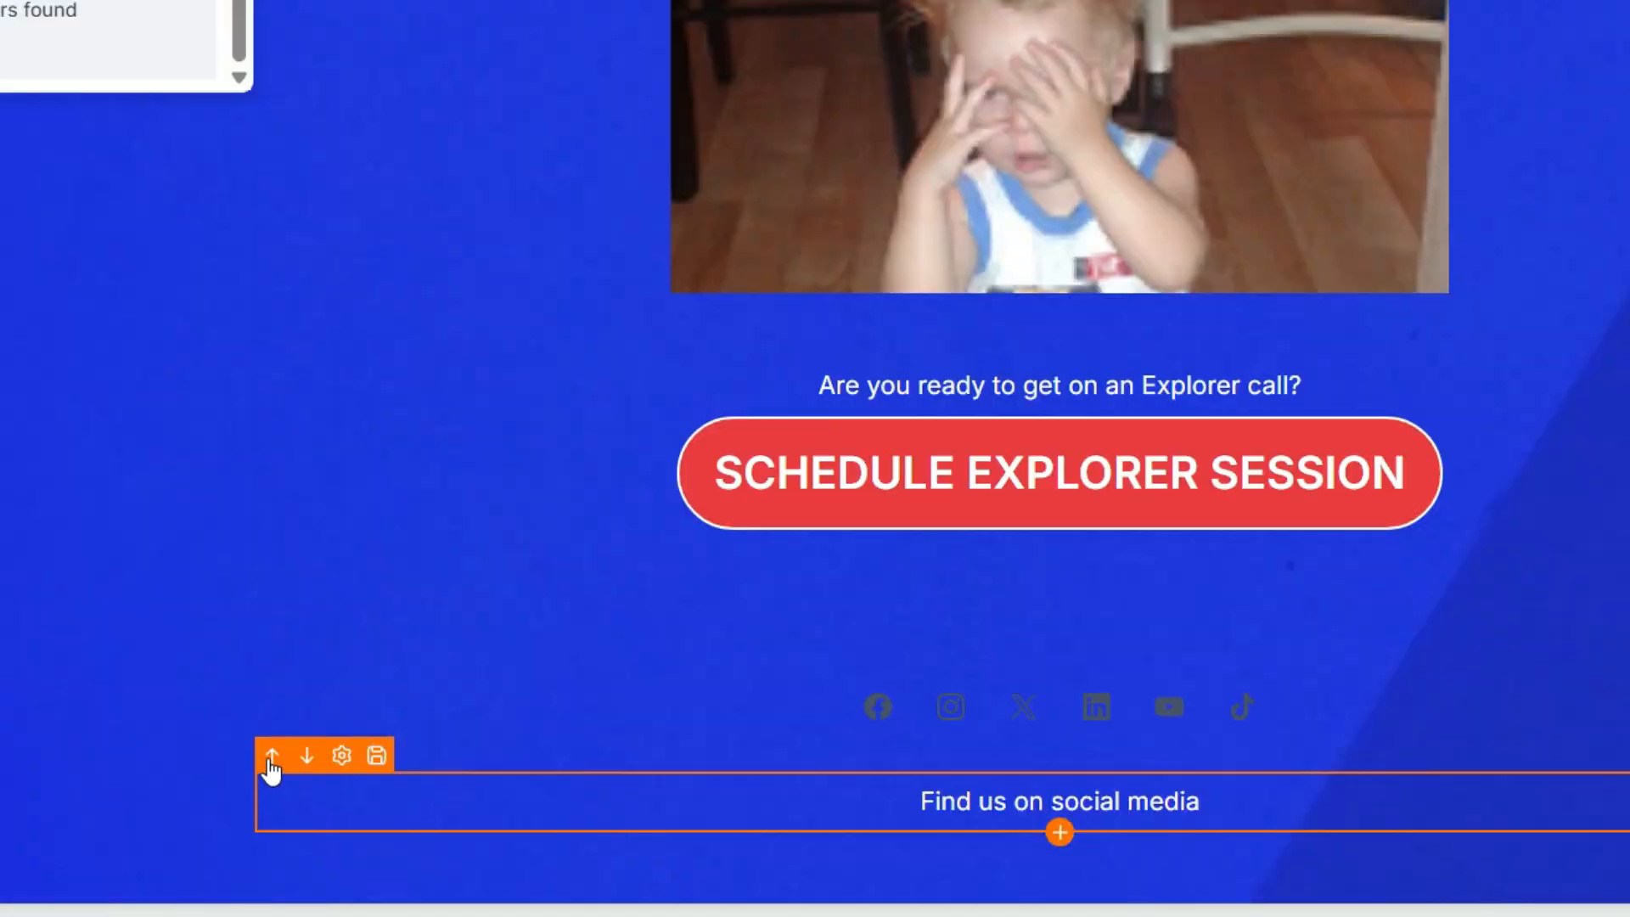
left_click(272, 756)
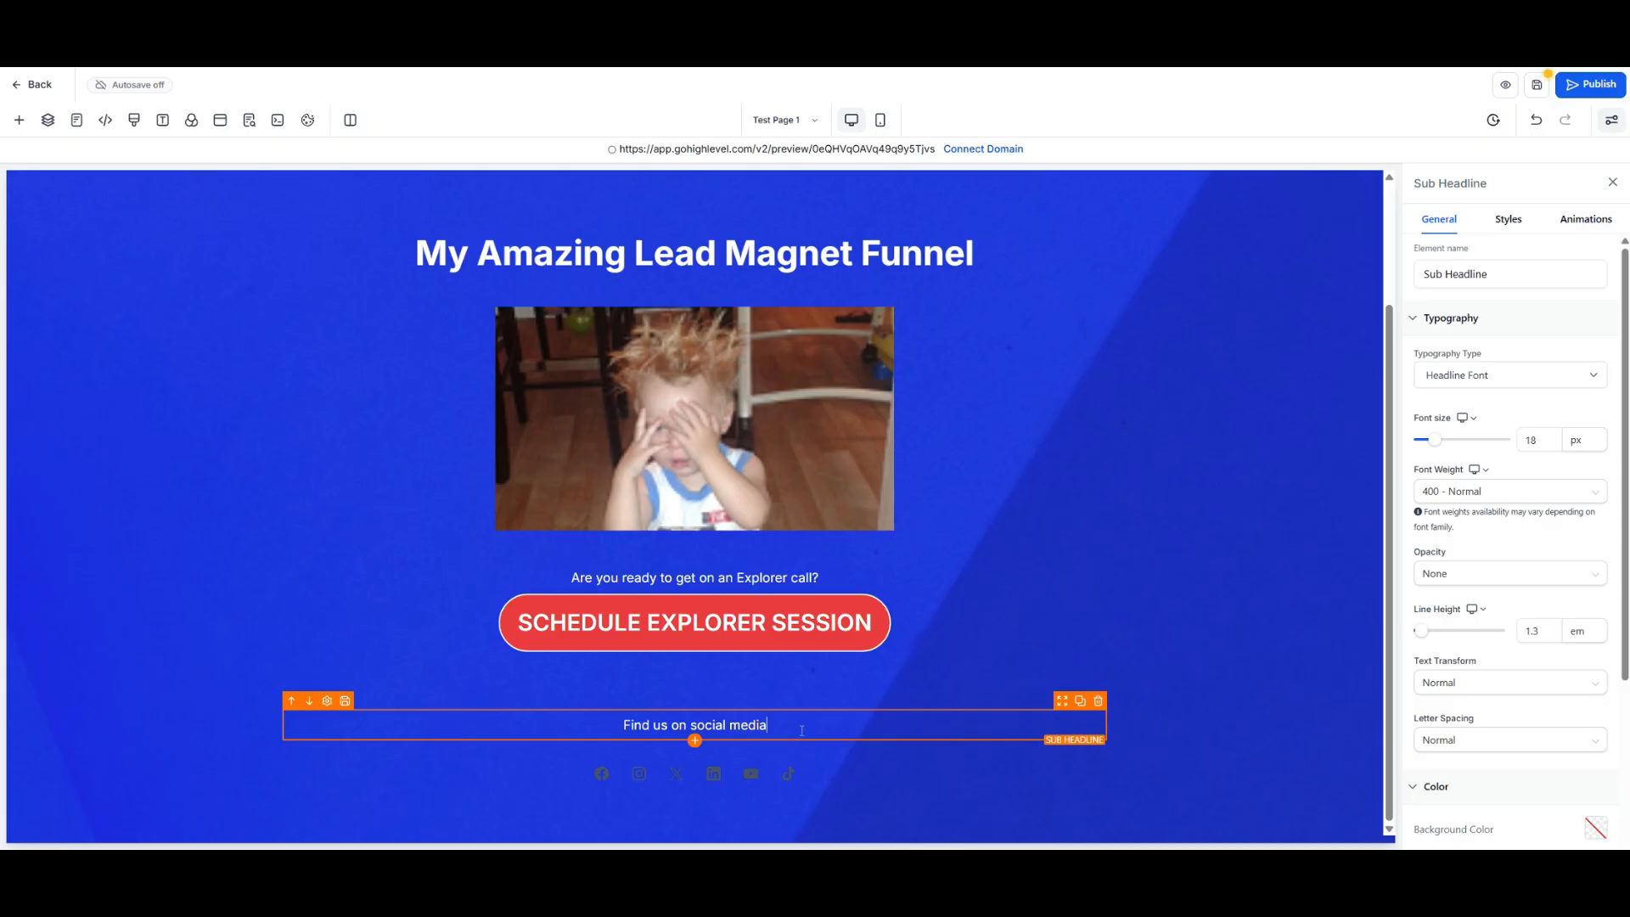
- Set the "Find us on social media" sub-headline's font size to 25 px
left_click_drag(1434, 440, 1441, 443)
left_click(1537, 441)
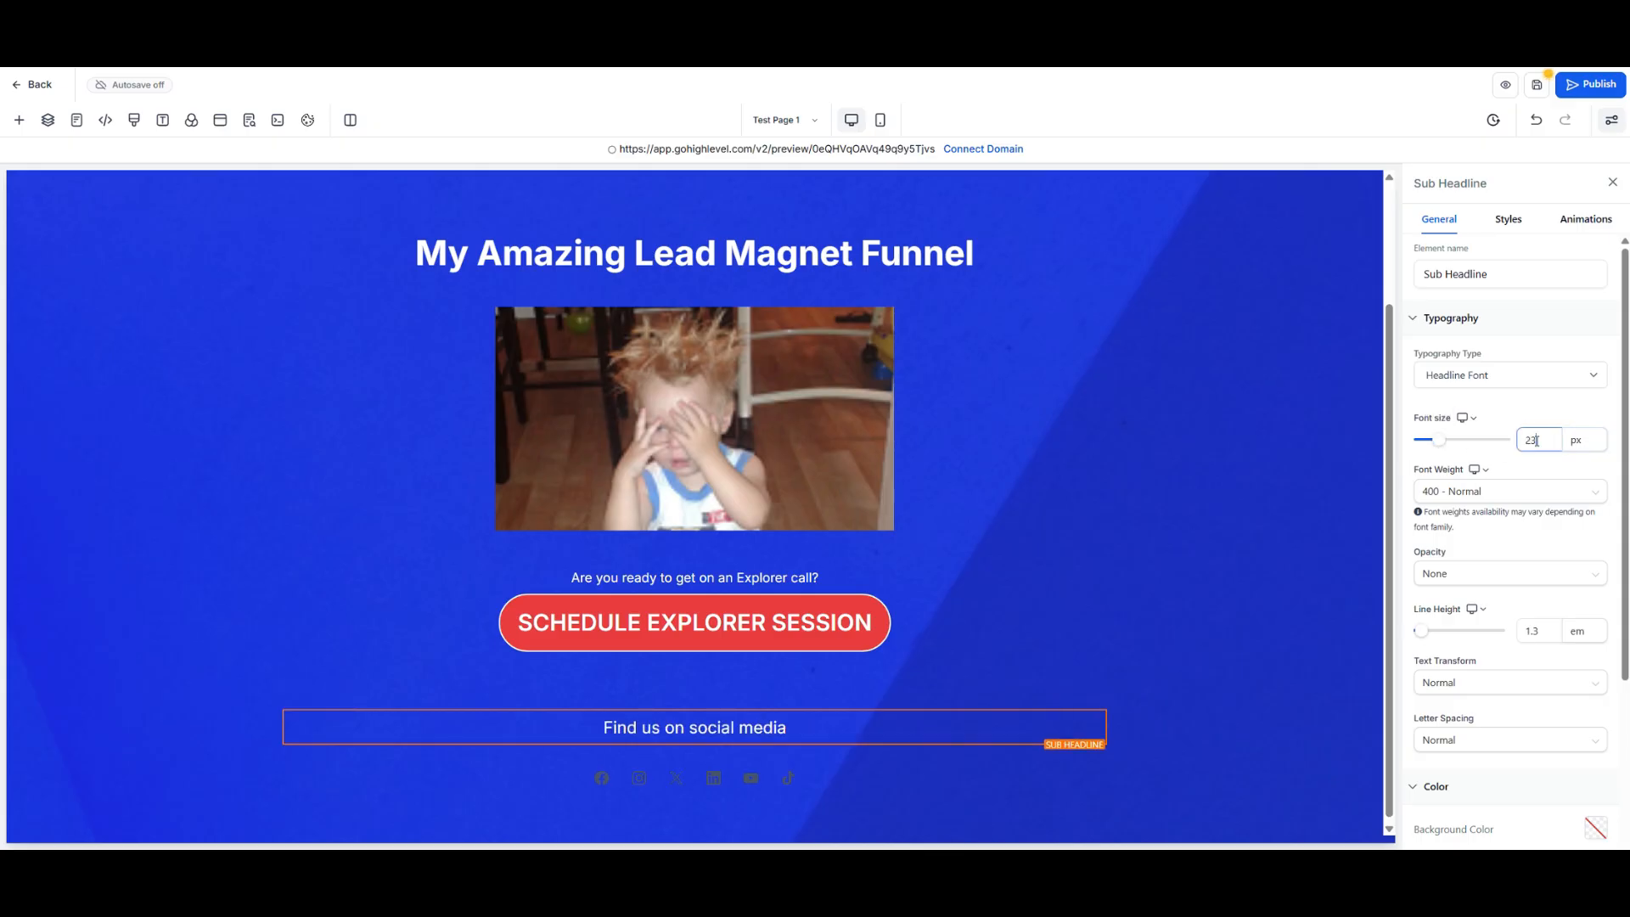
key("BackSpace")
type("5")
- Set the social icons' width and height to 25 px each
left_click(886, 778)
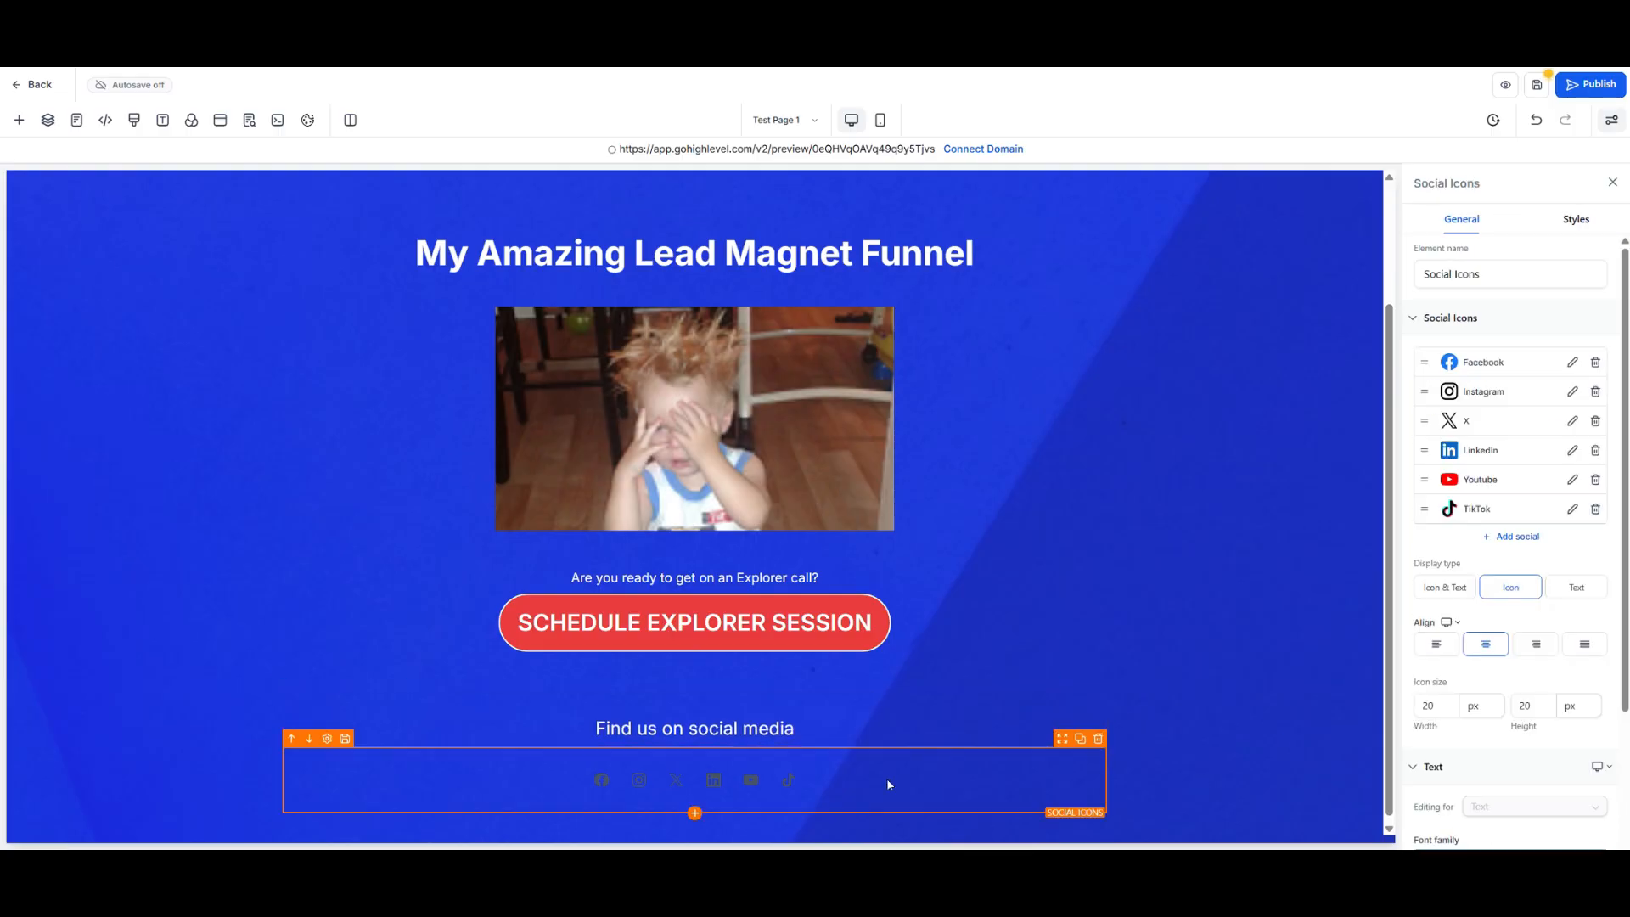
scroll(1513, 680, "down", 2)
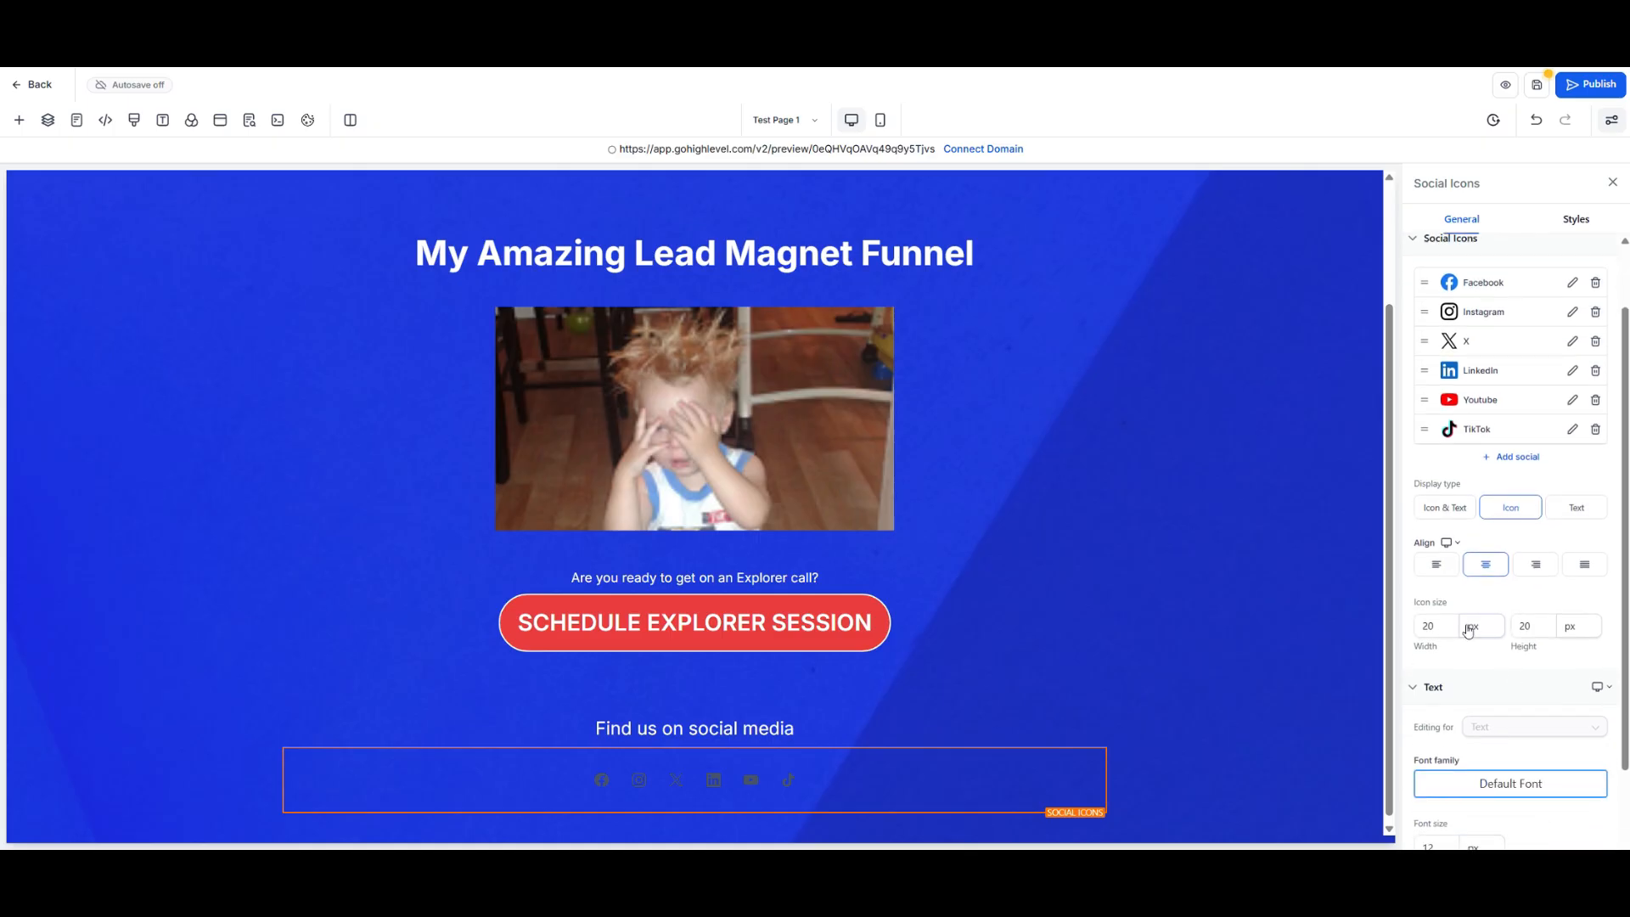
left_click(1482, 625)
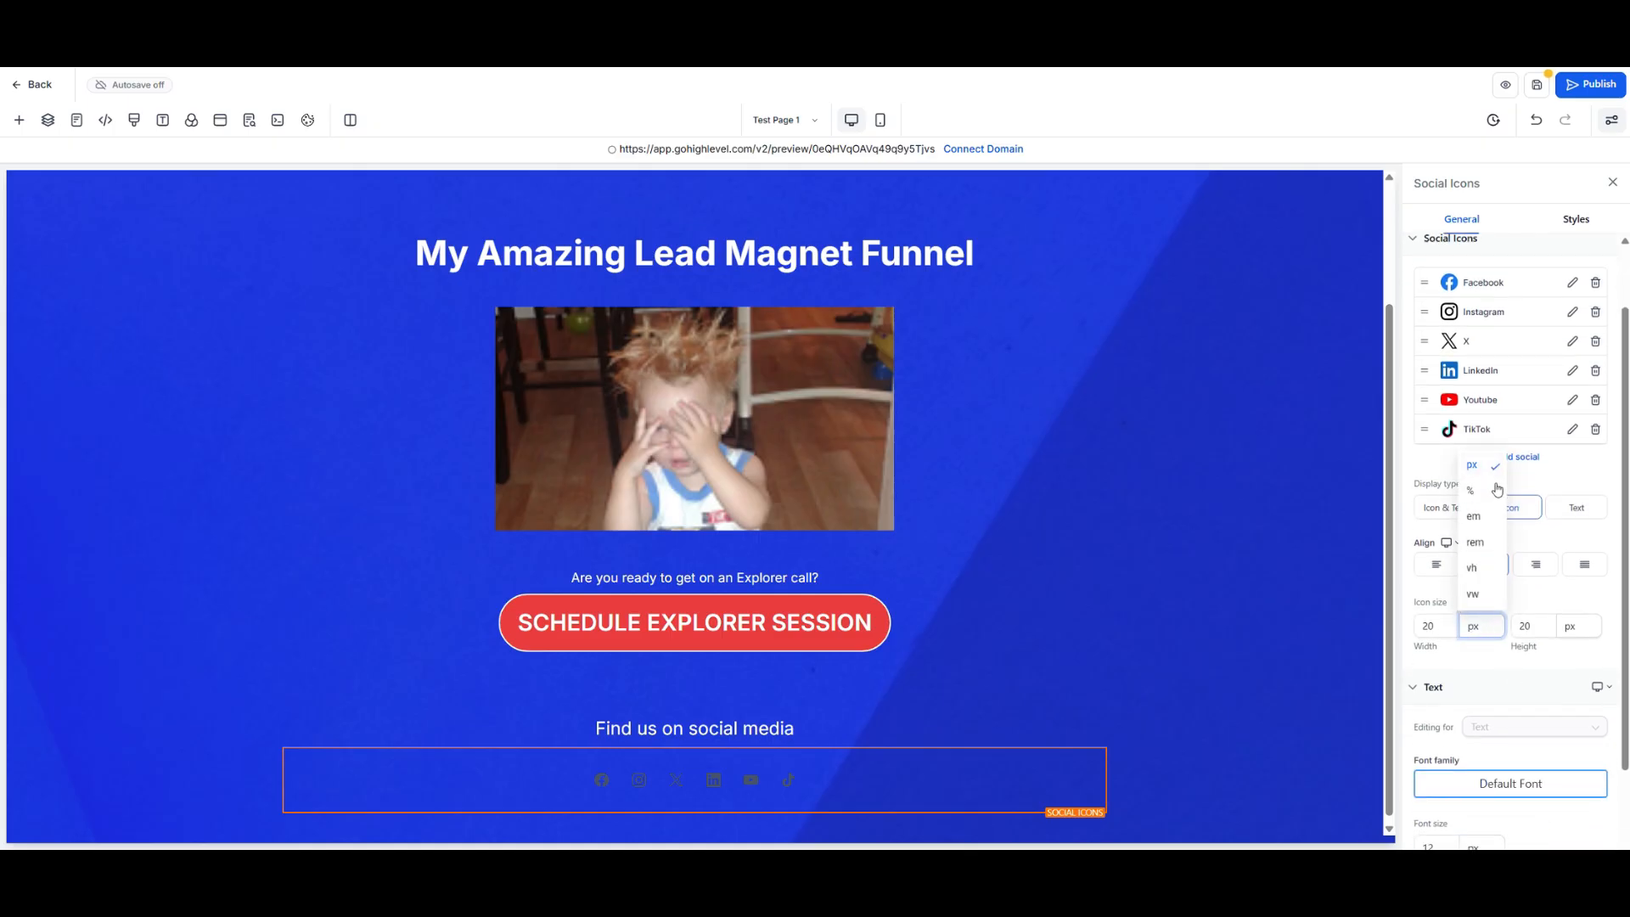
left_click(1448, 627)
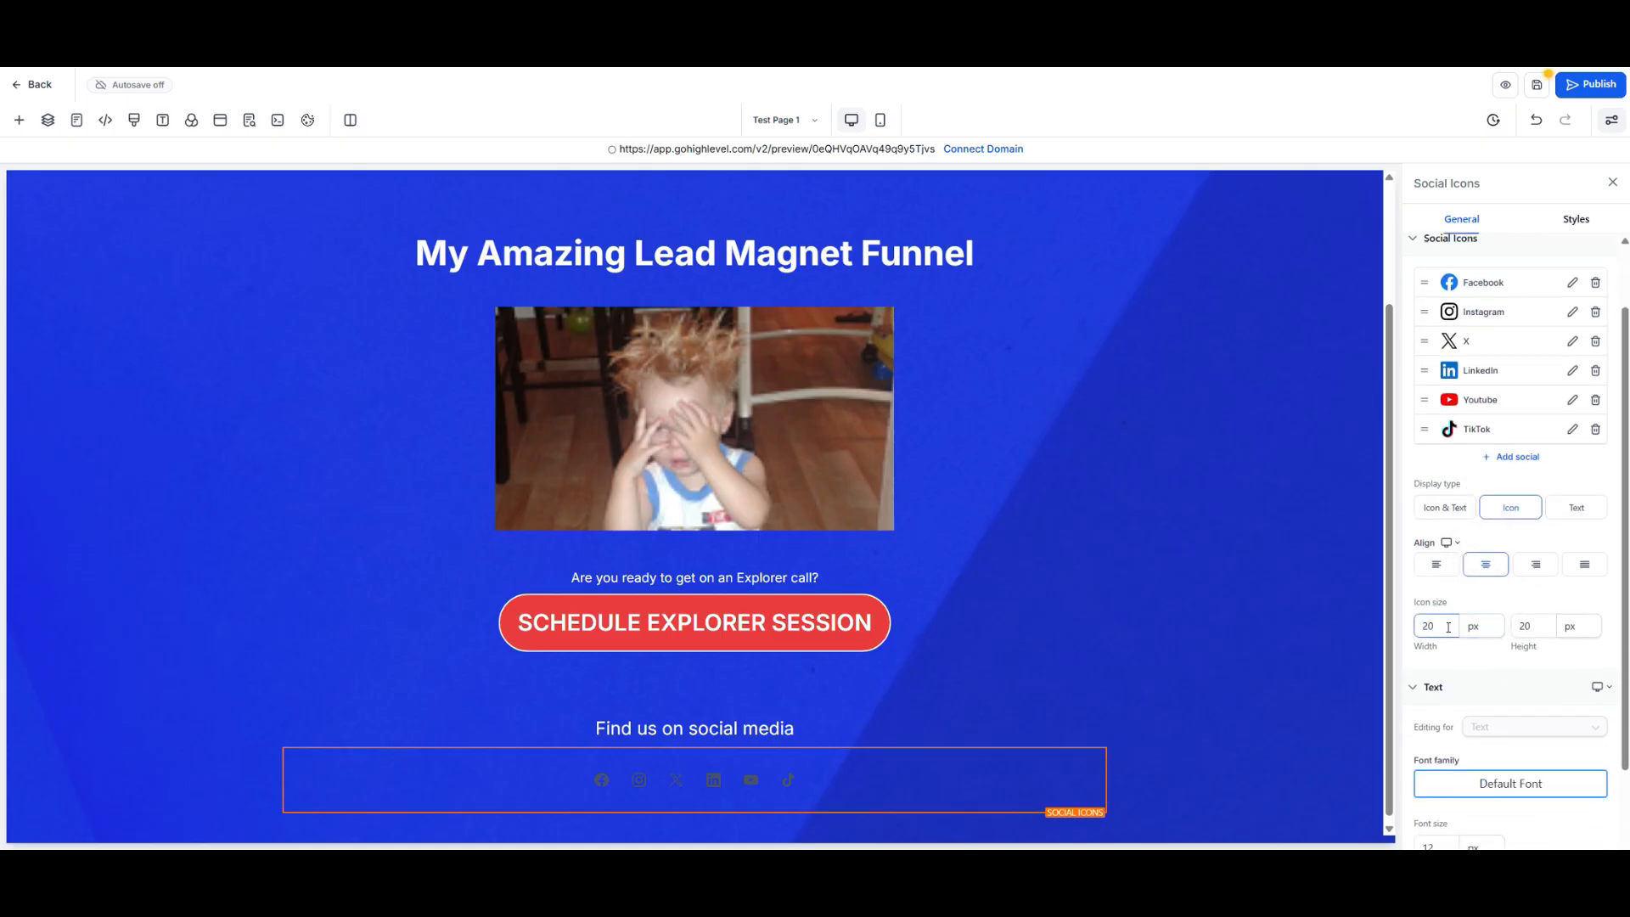
type("5")
left_click(1554, 626)
type("5")
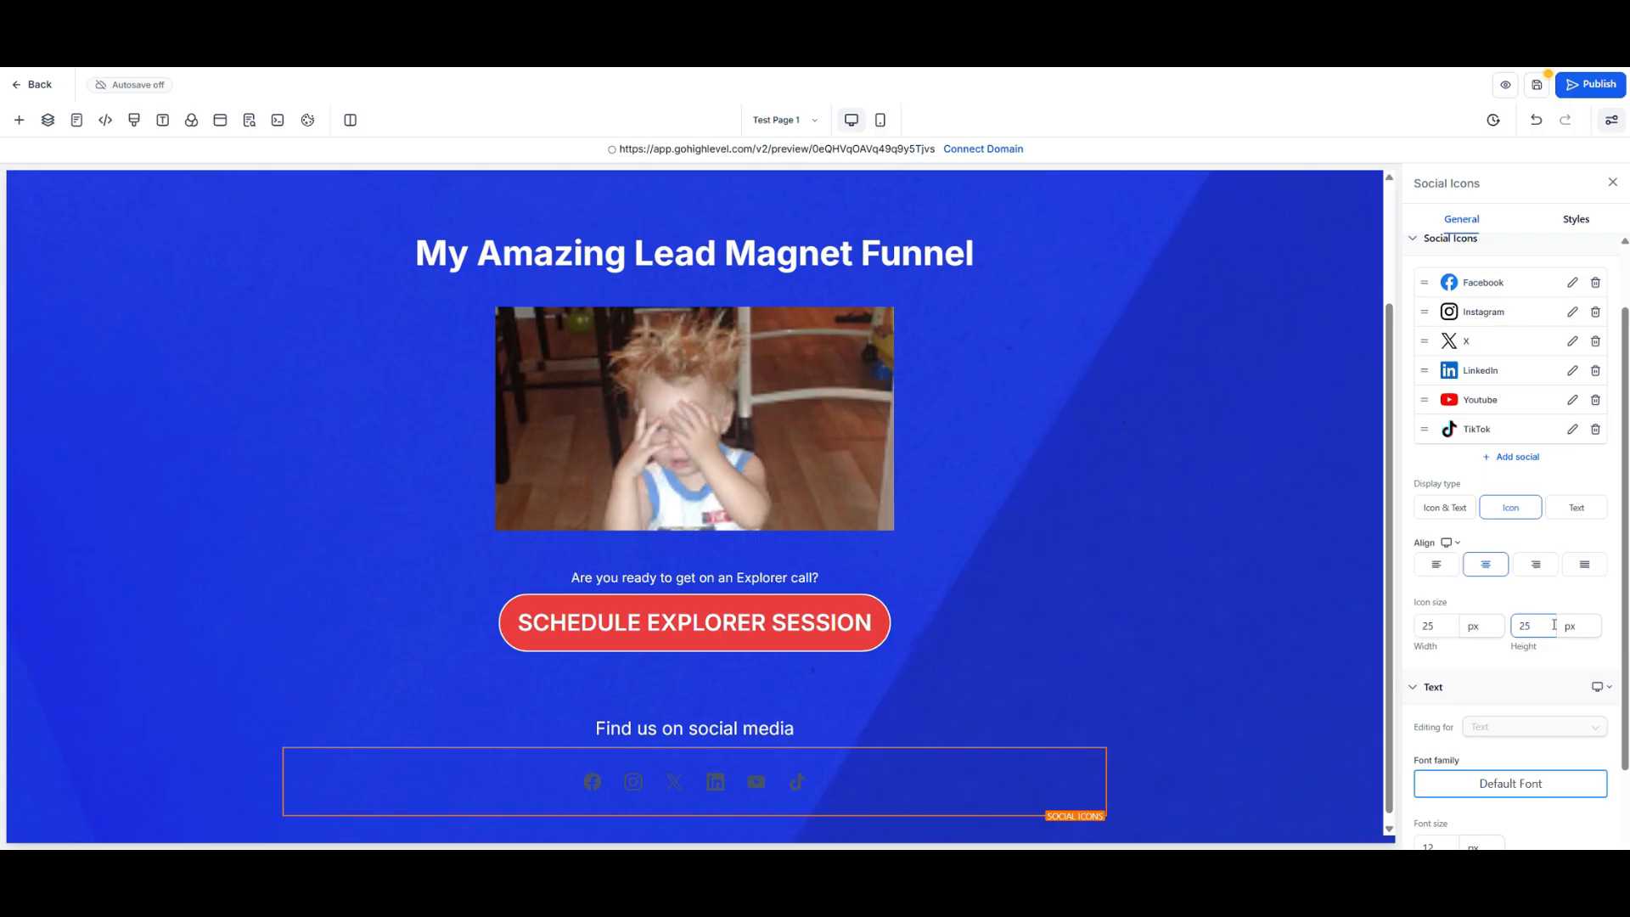
- Edit the Facebook social icon and update it with the link facebook.com opening in a new window
scroll(1002, 744, "down", 1)
left_click(873, 787)
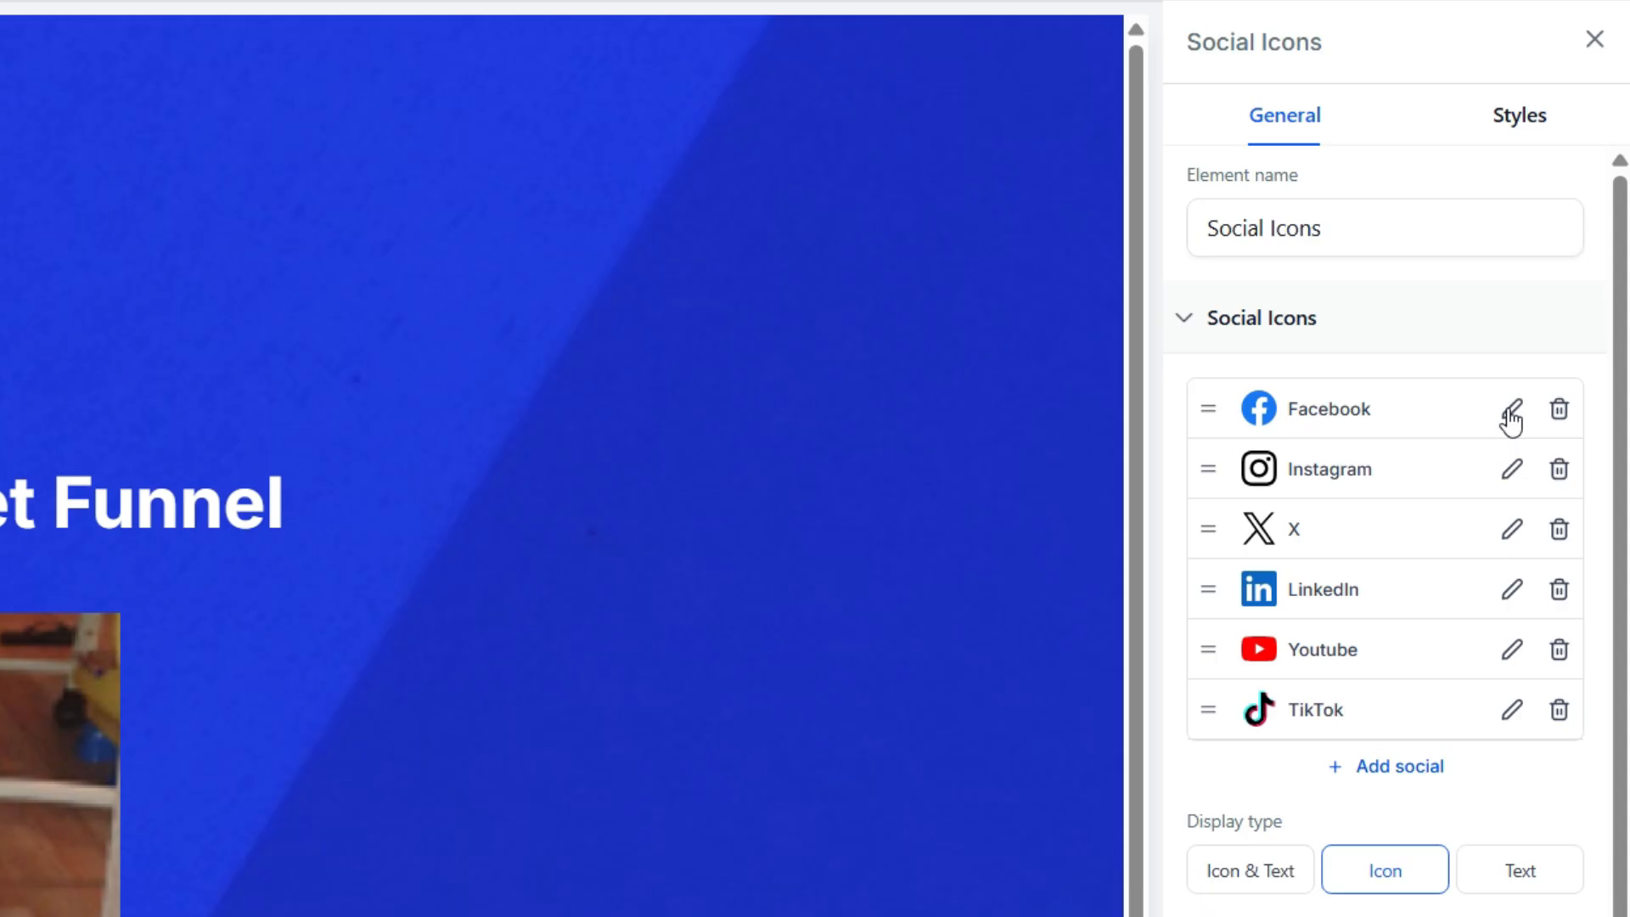
left_click(1511, 413)
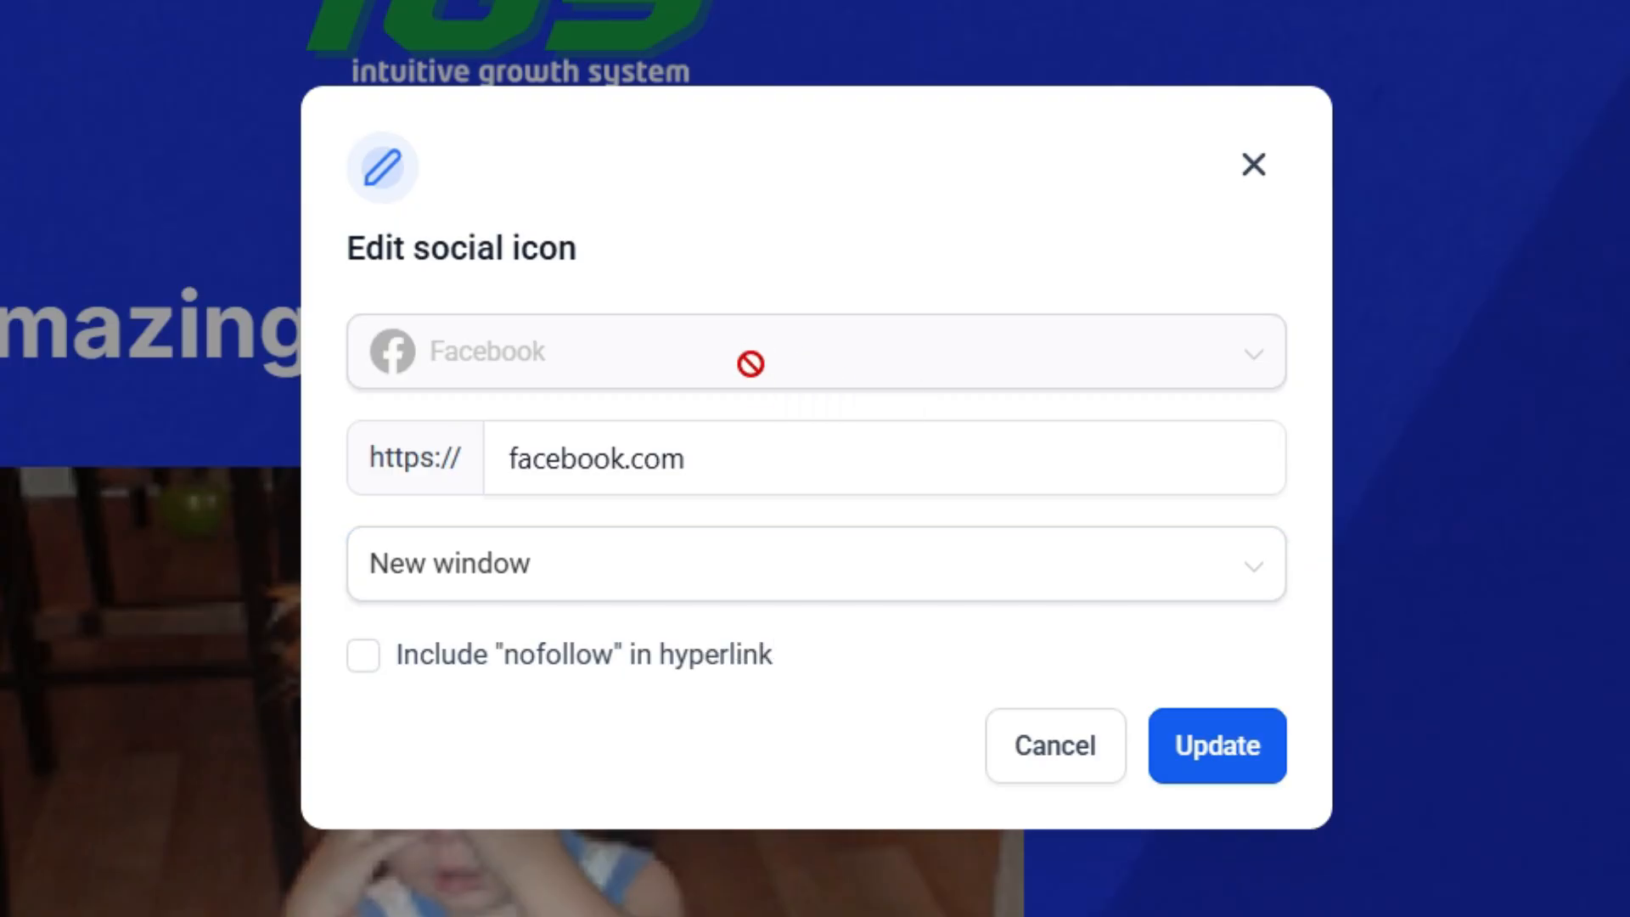
left_click(742, 482)
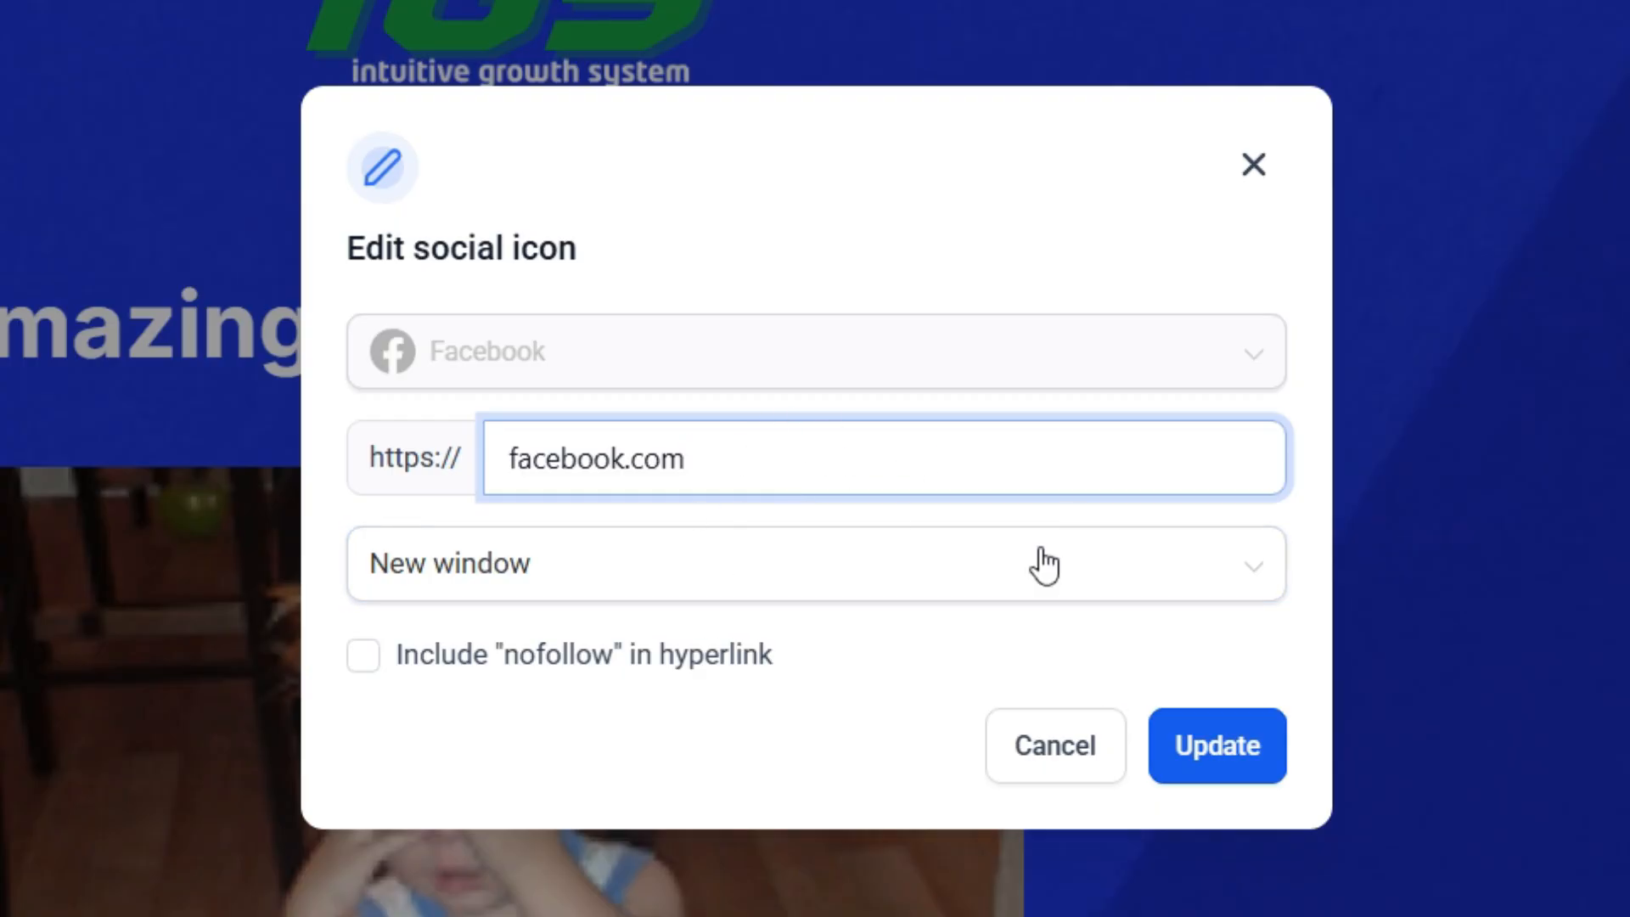
left_click(1252, 753)
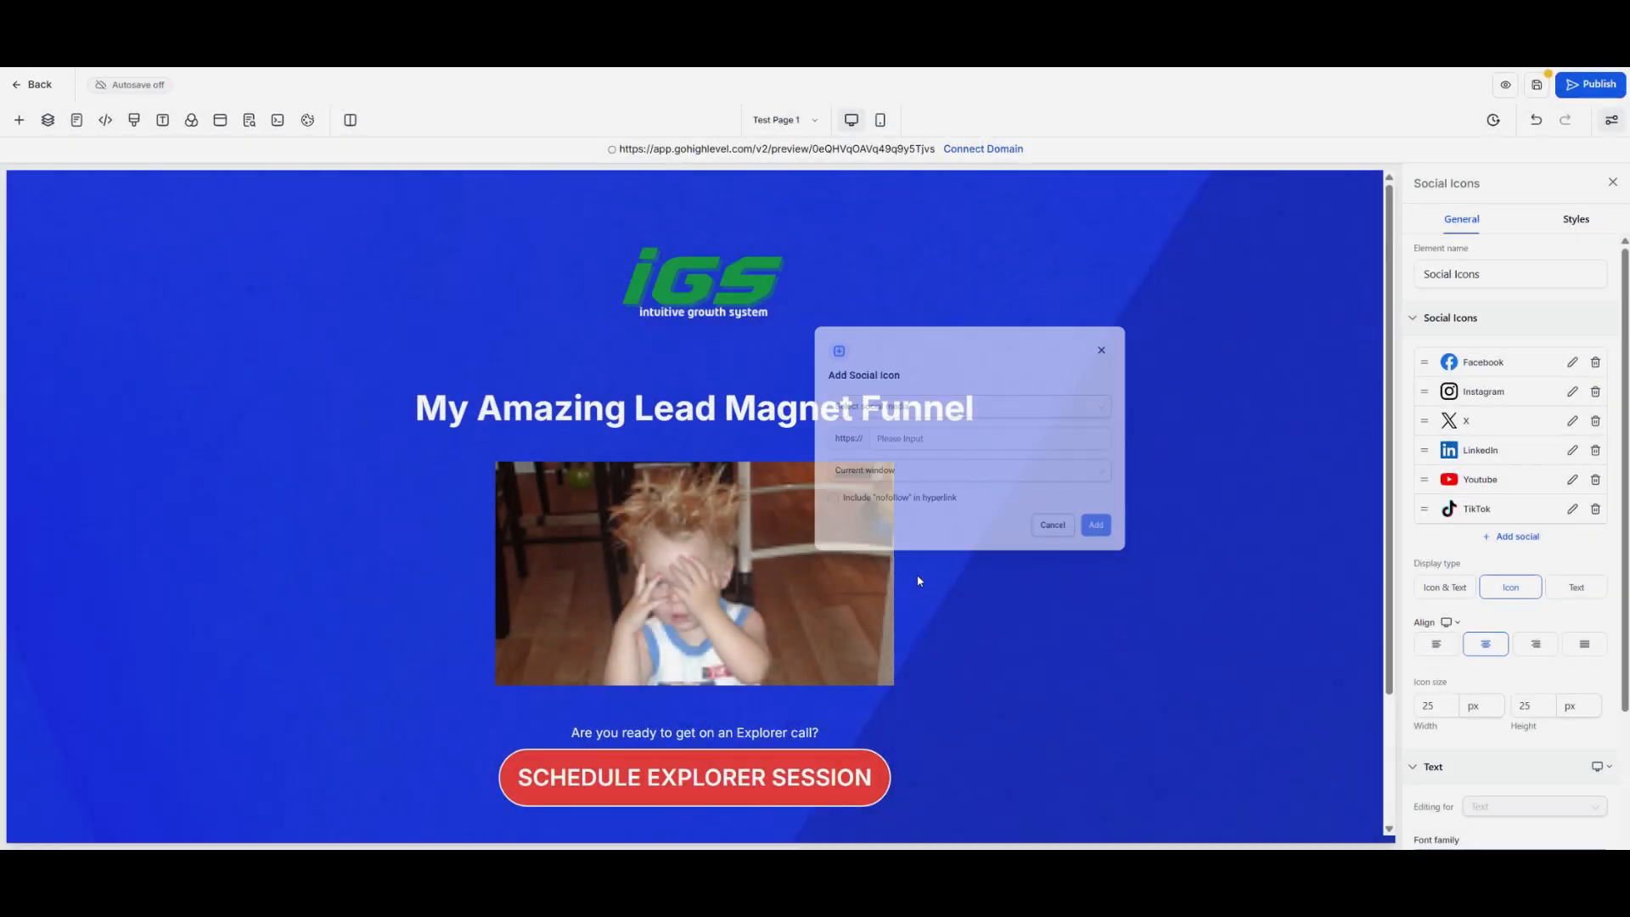
- Delete the X icon from the social icons element
left_click(1597, 424)
left_click(989, 510)
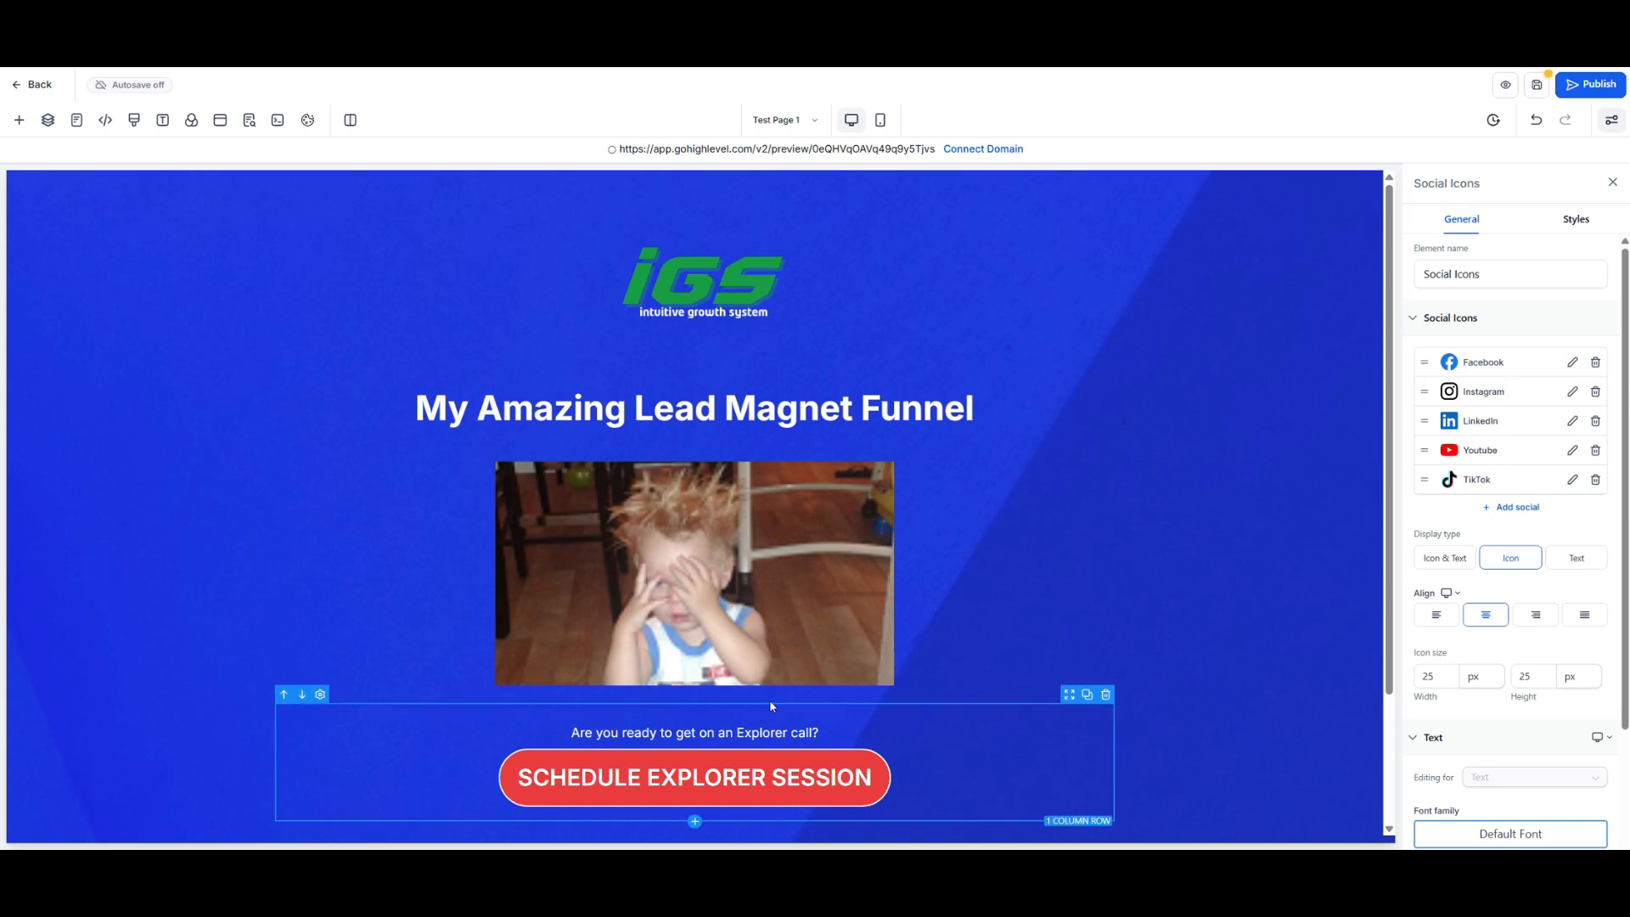
scroll(769, 699, "down", 2)
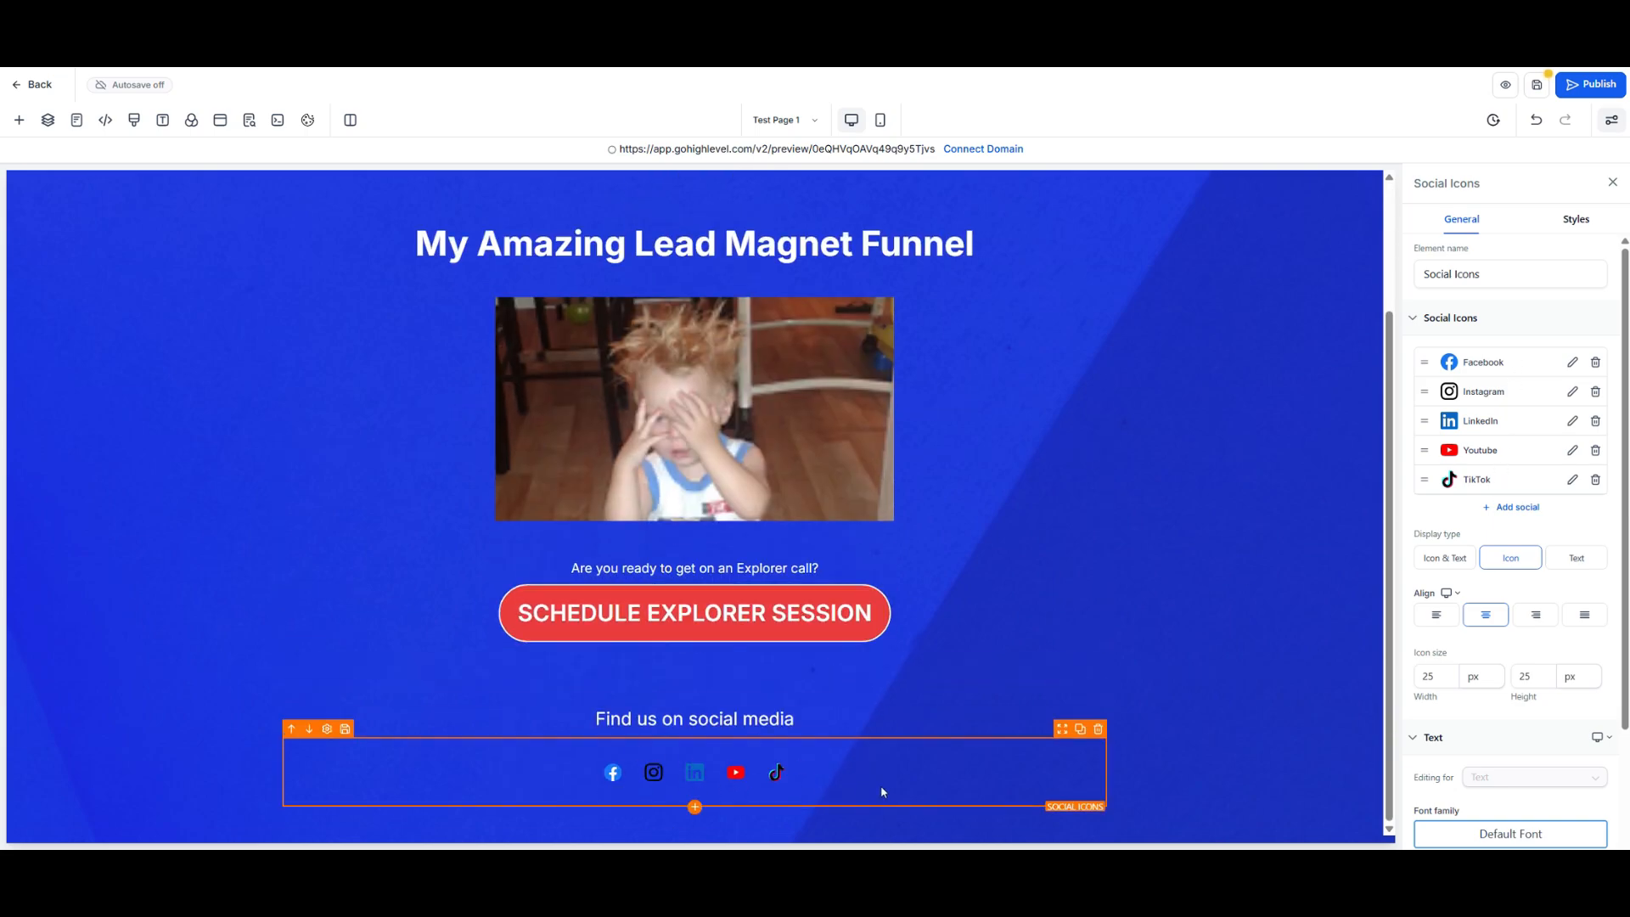
scroll(886, 786, "up", 2)
scroll(1104, 743, "down", 2)
scroll(1104, 744, "up", 1)
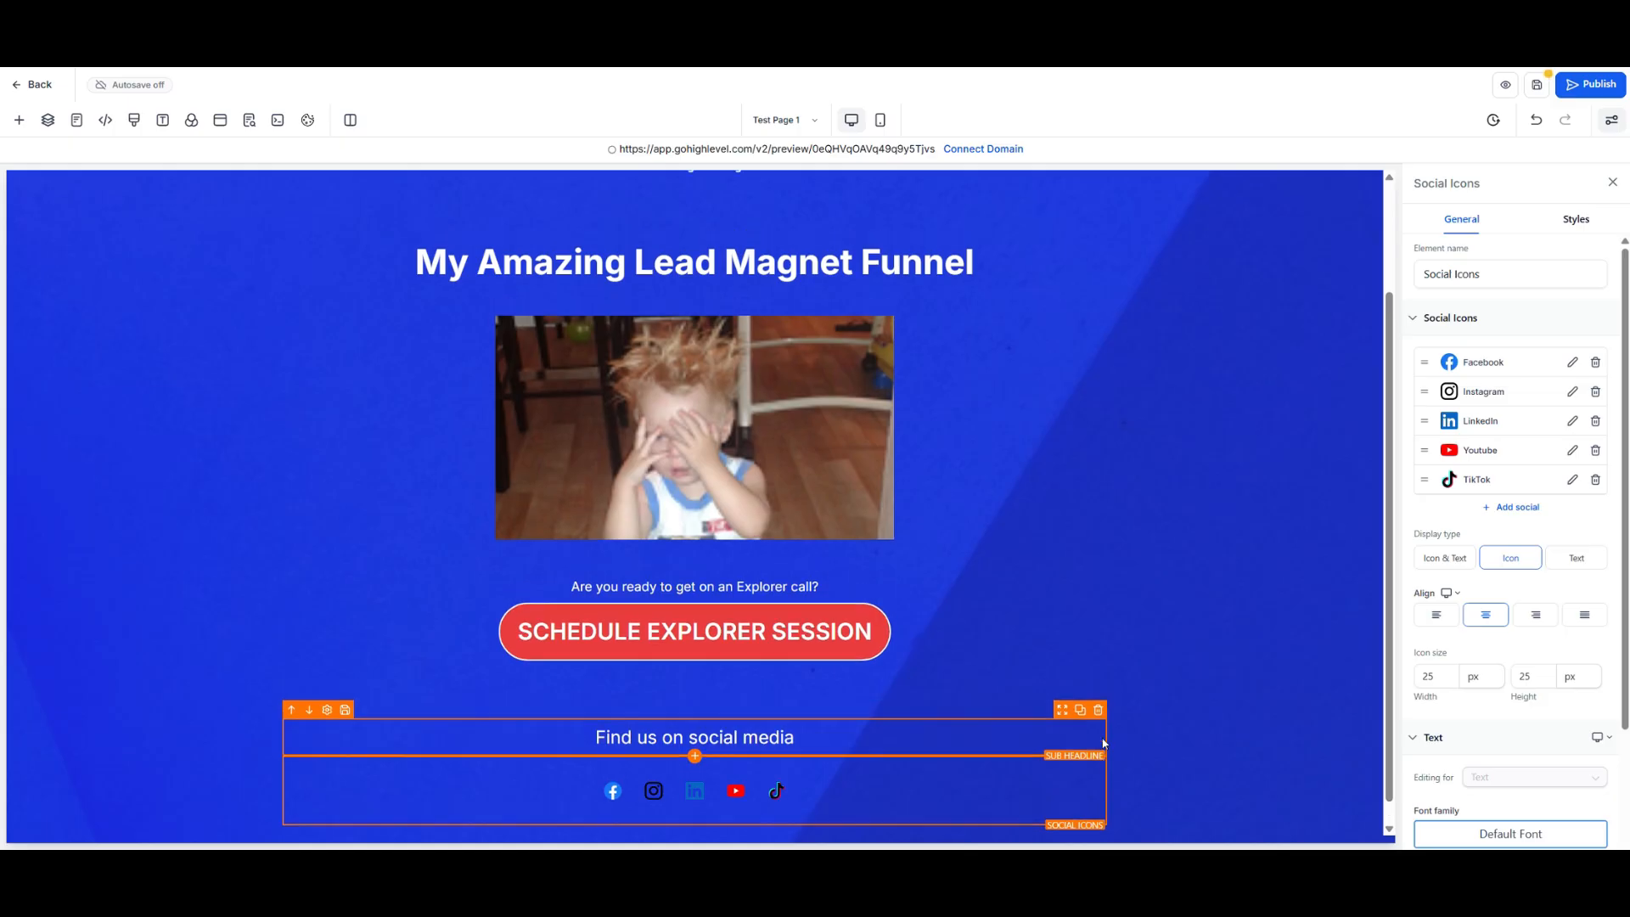
scroll(1102, 742, "up", 2)
scroll(906, 742, "down", 2)
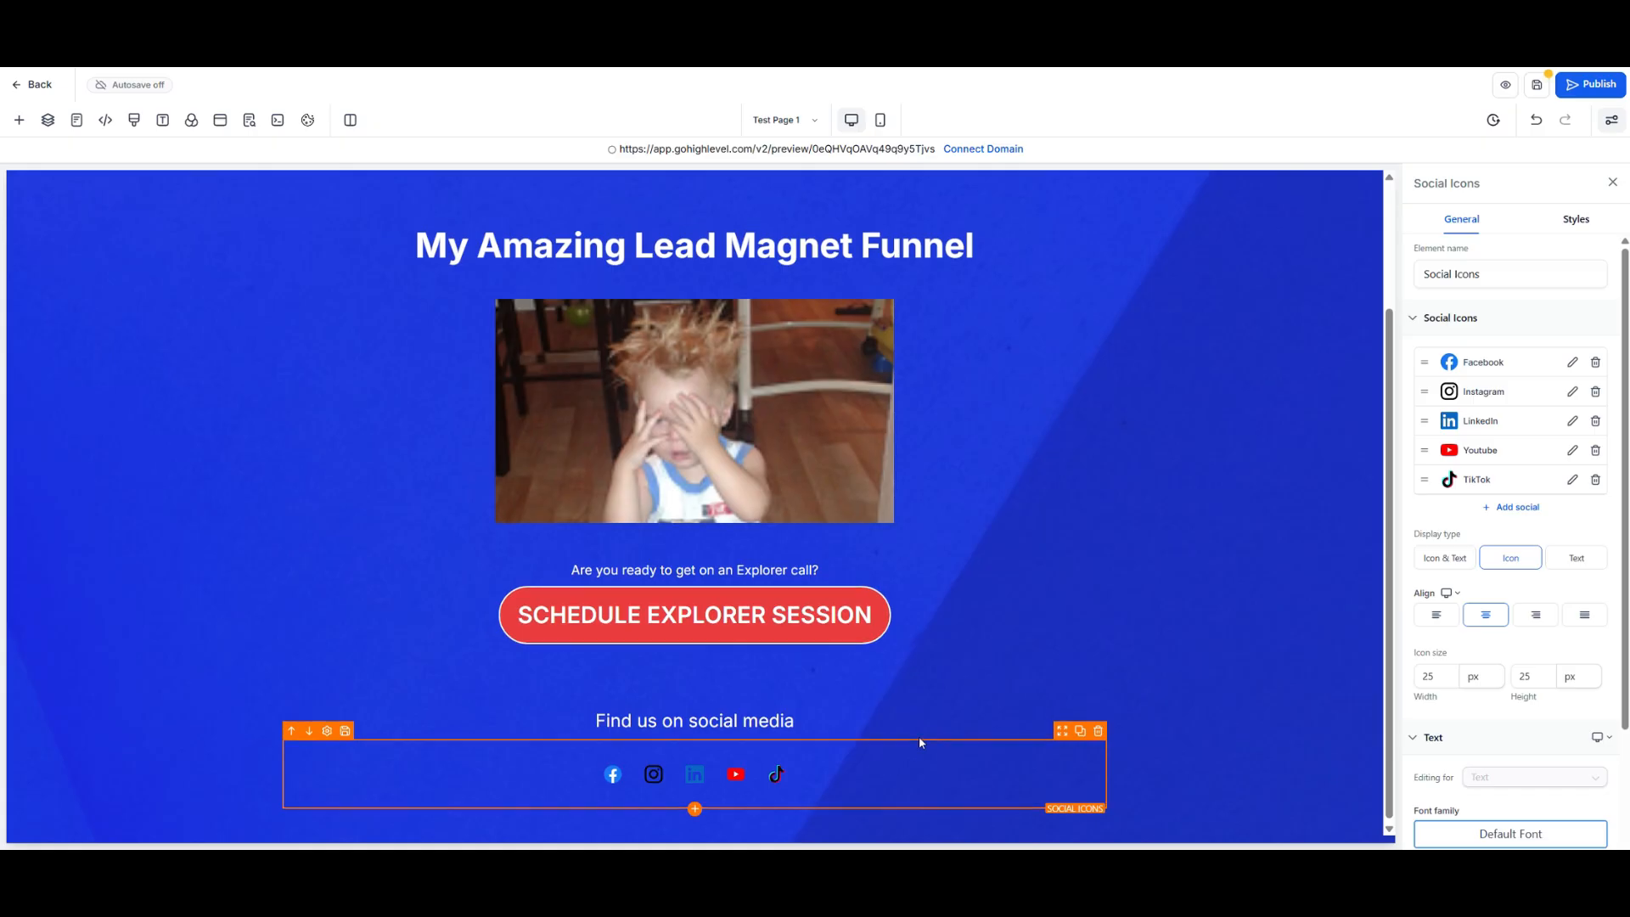
- Save the edited Test Page 1
scroll(926, 739, "up", 3)
scroll(957, 715, "down", 3)
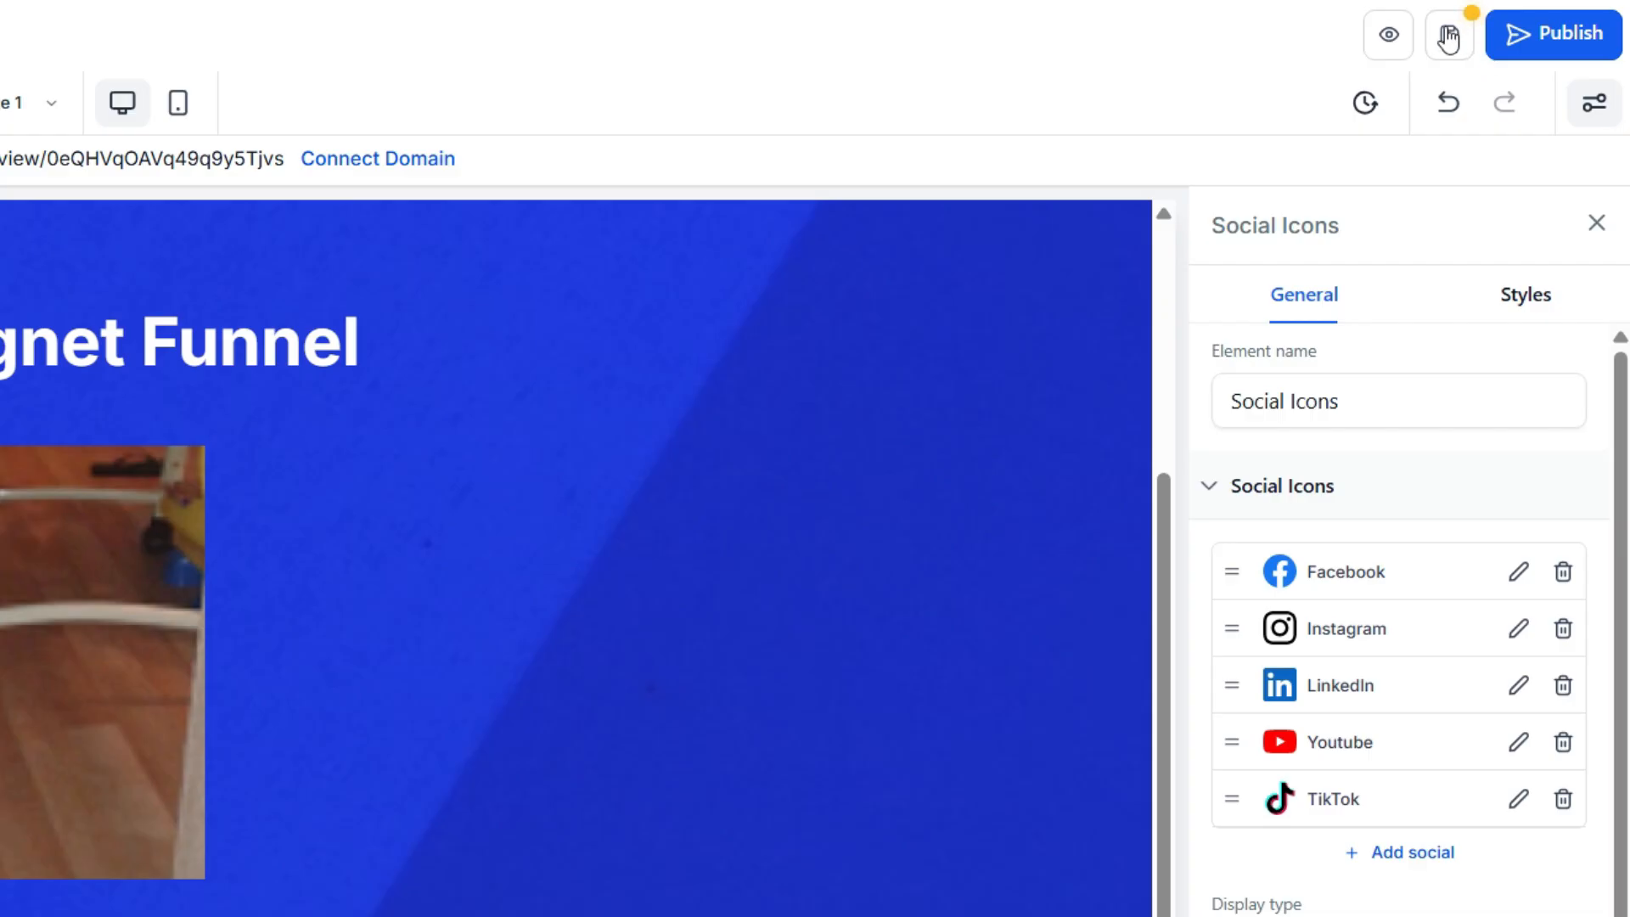
left_click(1538, 86)
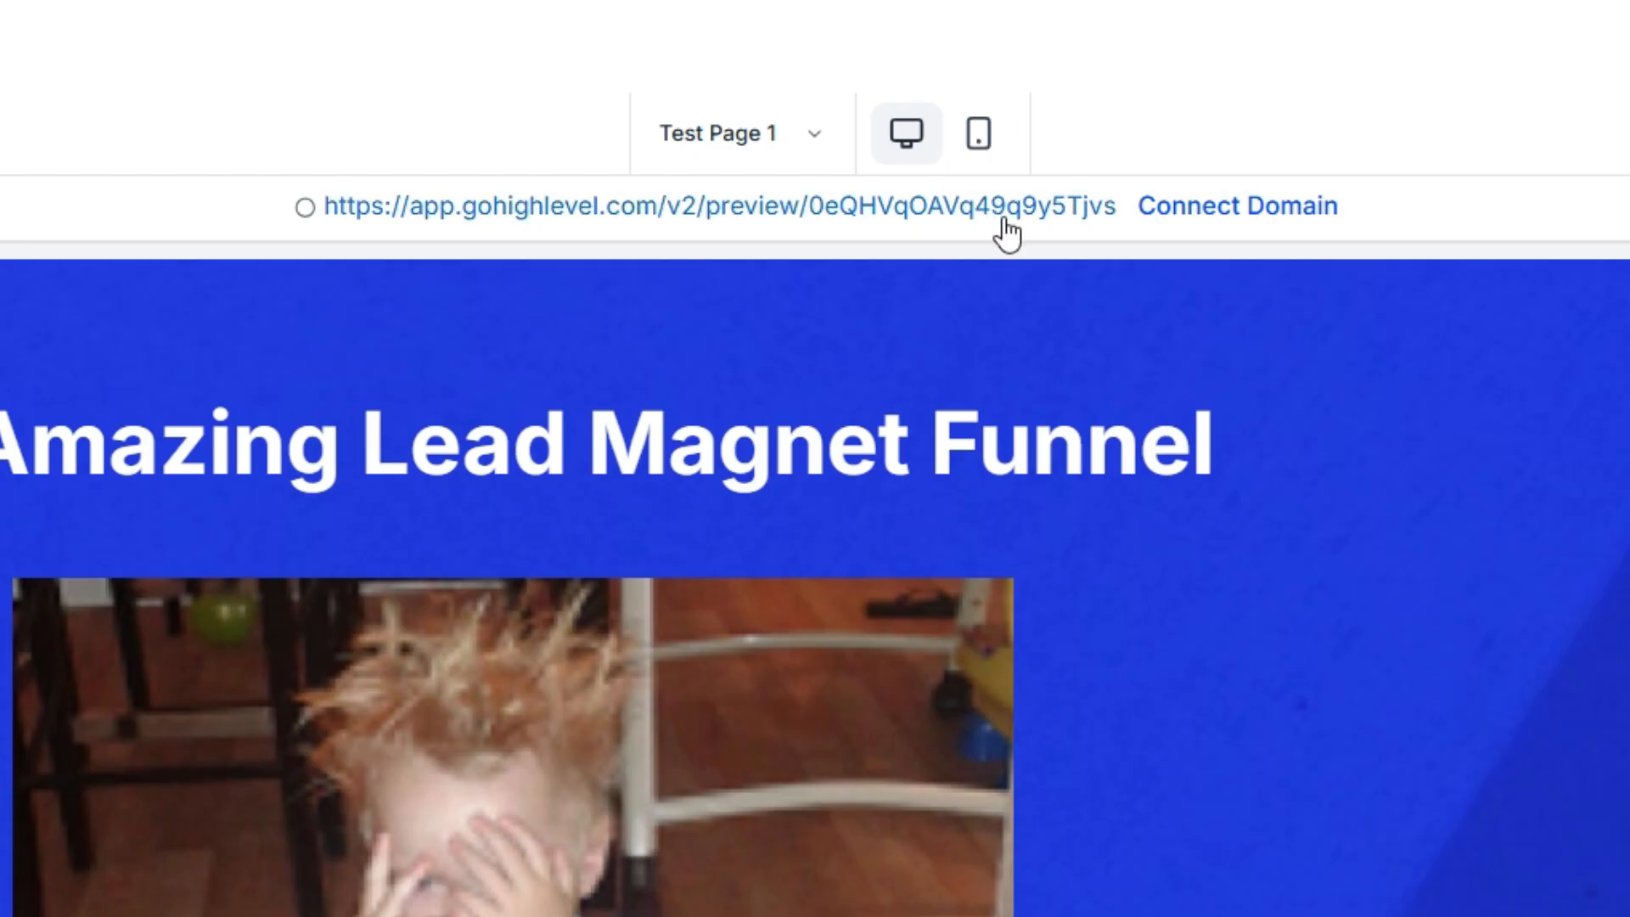
- Open the page's domain connection, view the selectable domains and go to purchasing a domain
left_click(1179, 218)
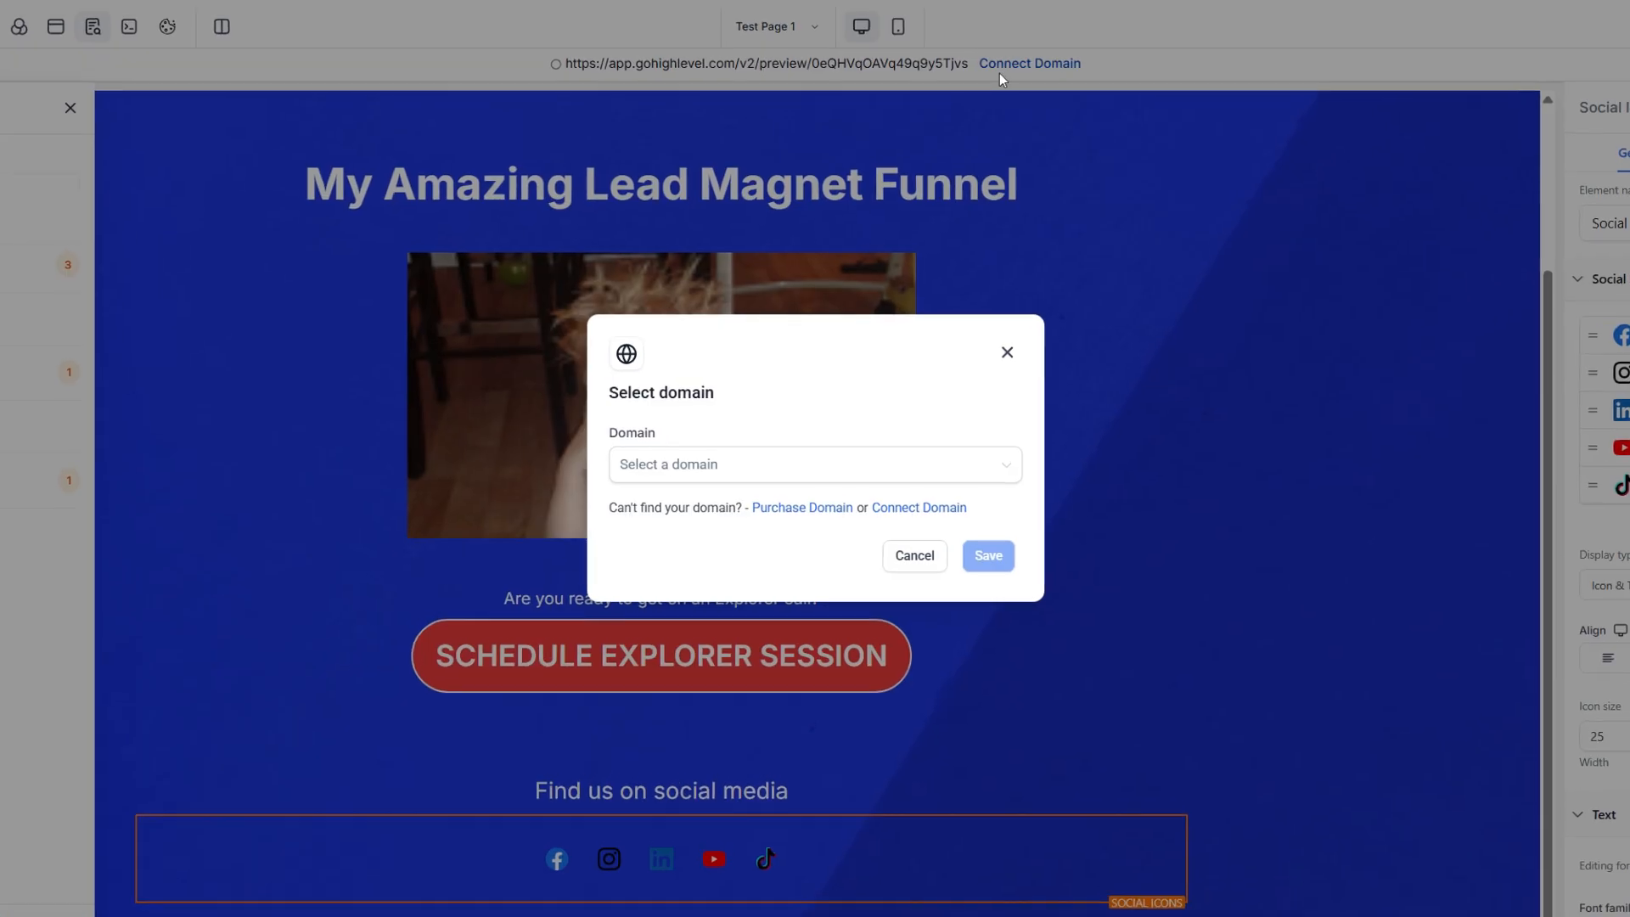
left_click(903, 476)
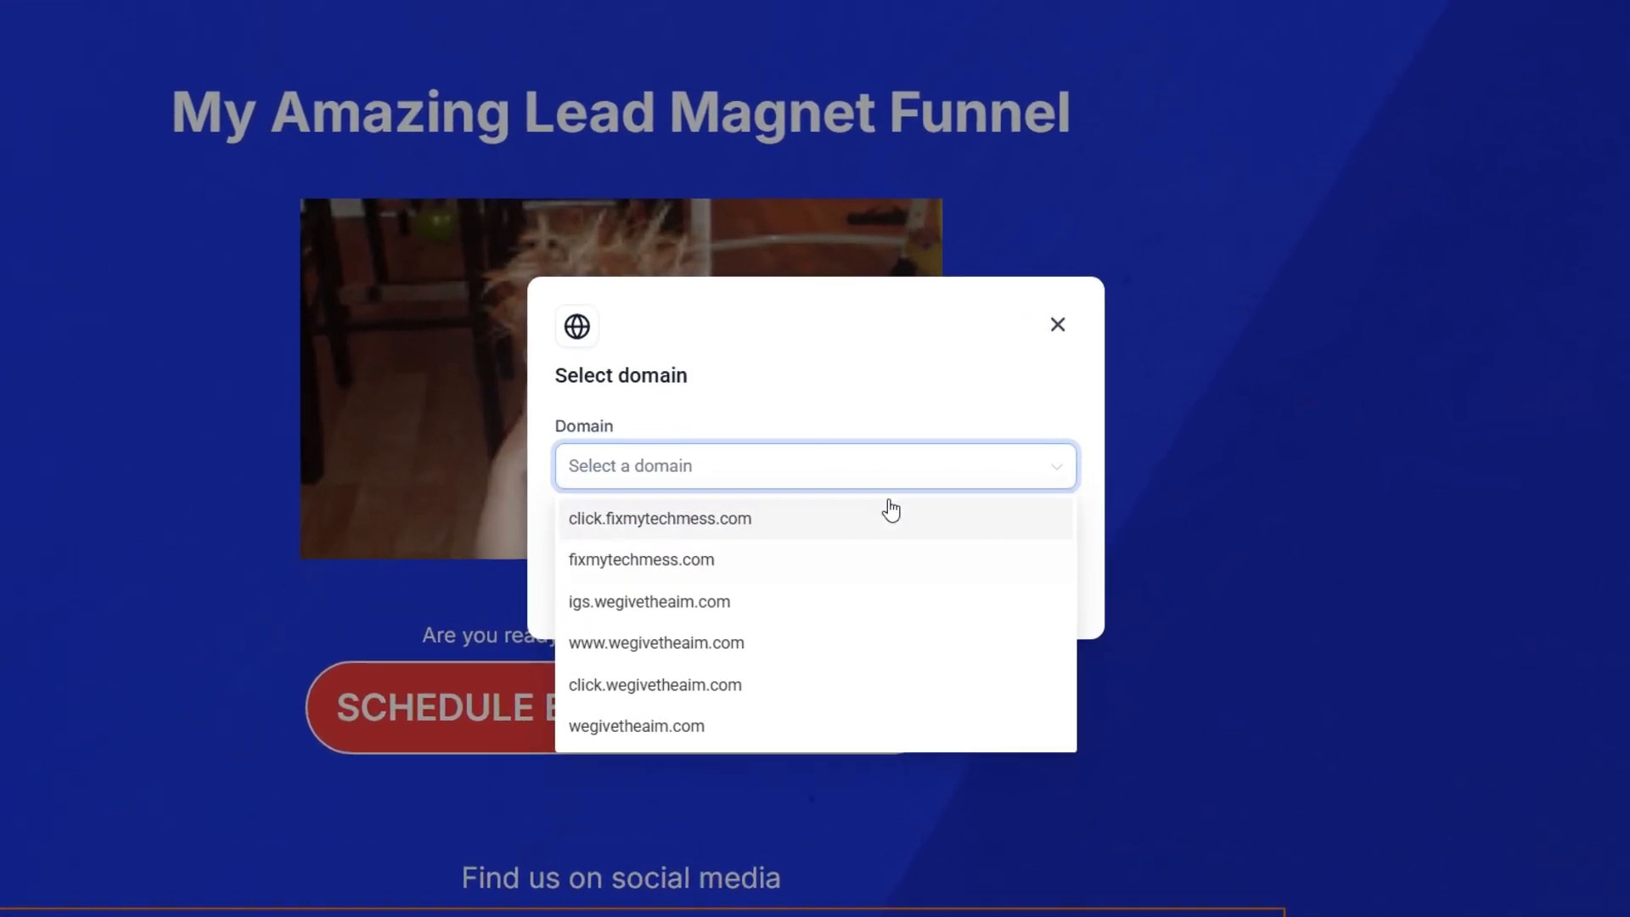
left_click(939, 392)
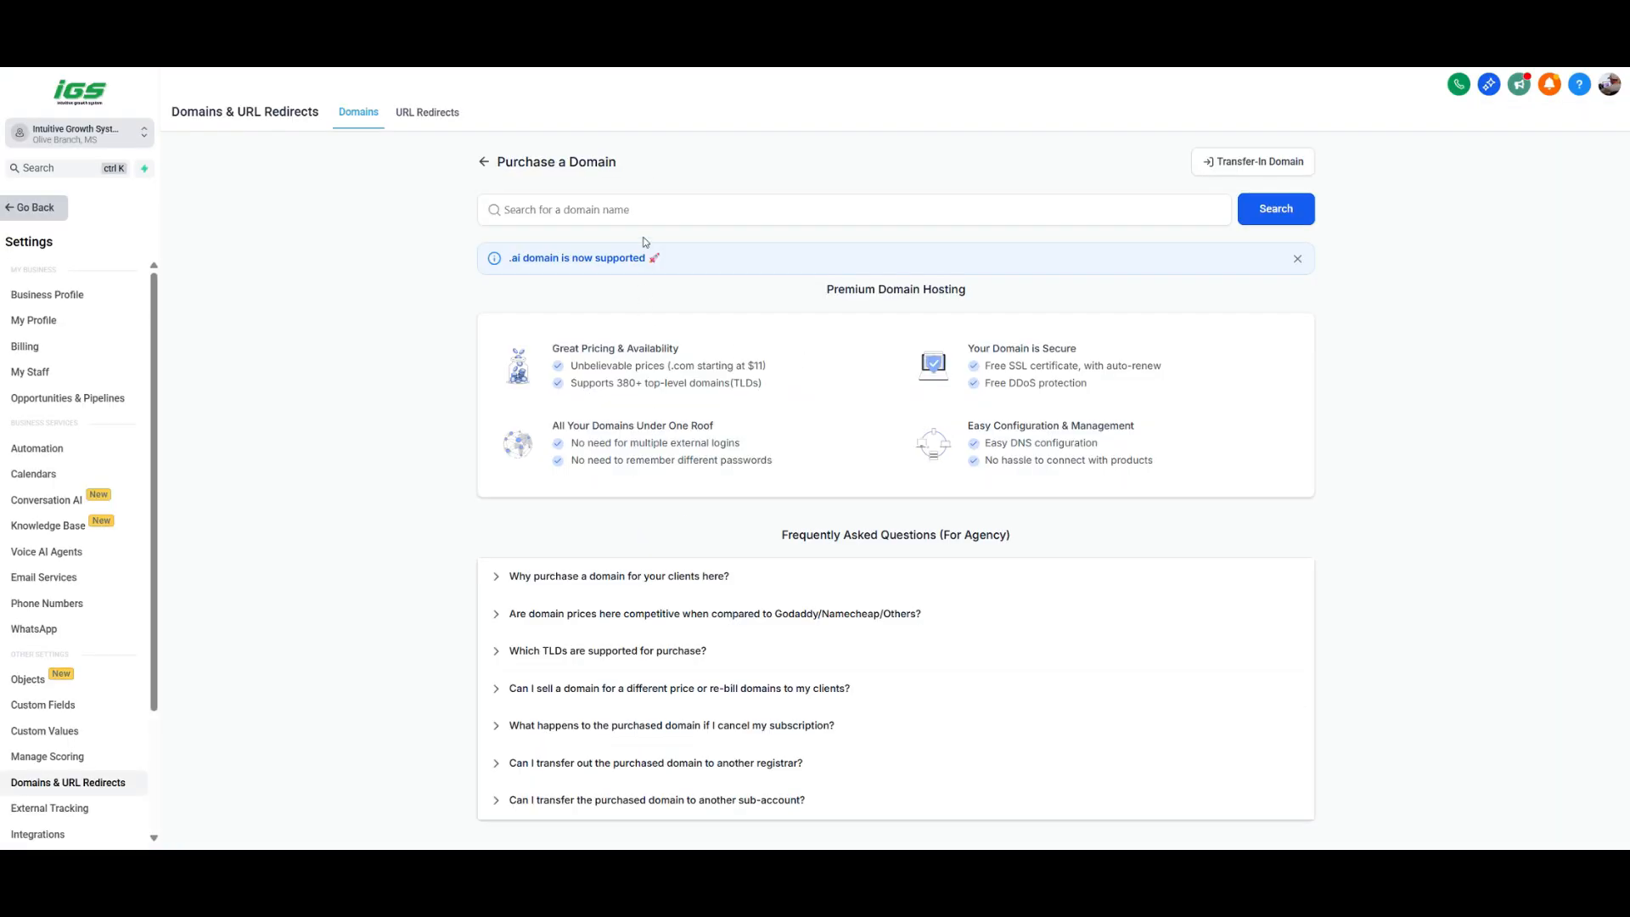
- Search the domains for sale for myamazingsite.com and look through the similar alternatives
left_click(646, 207)
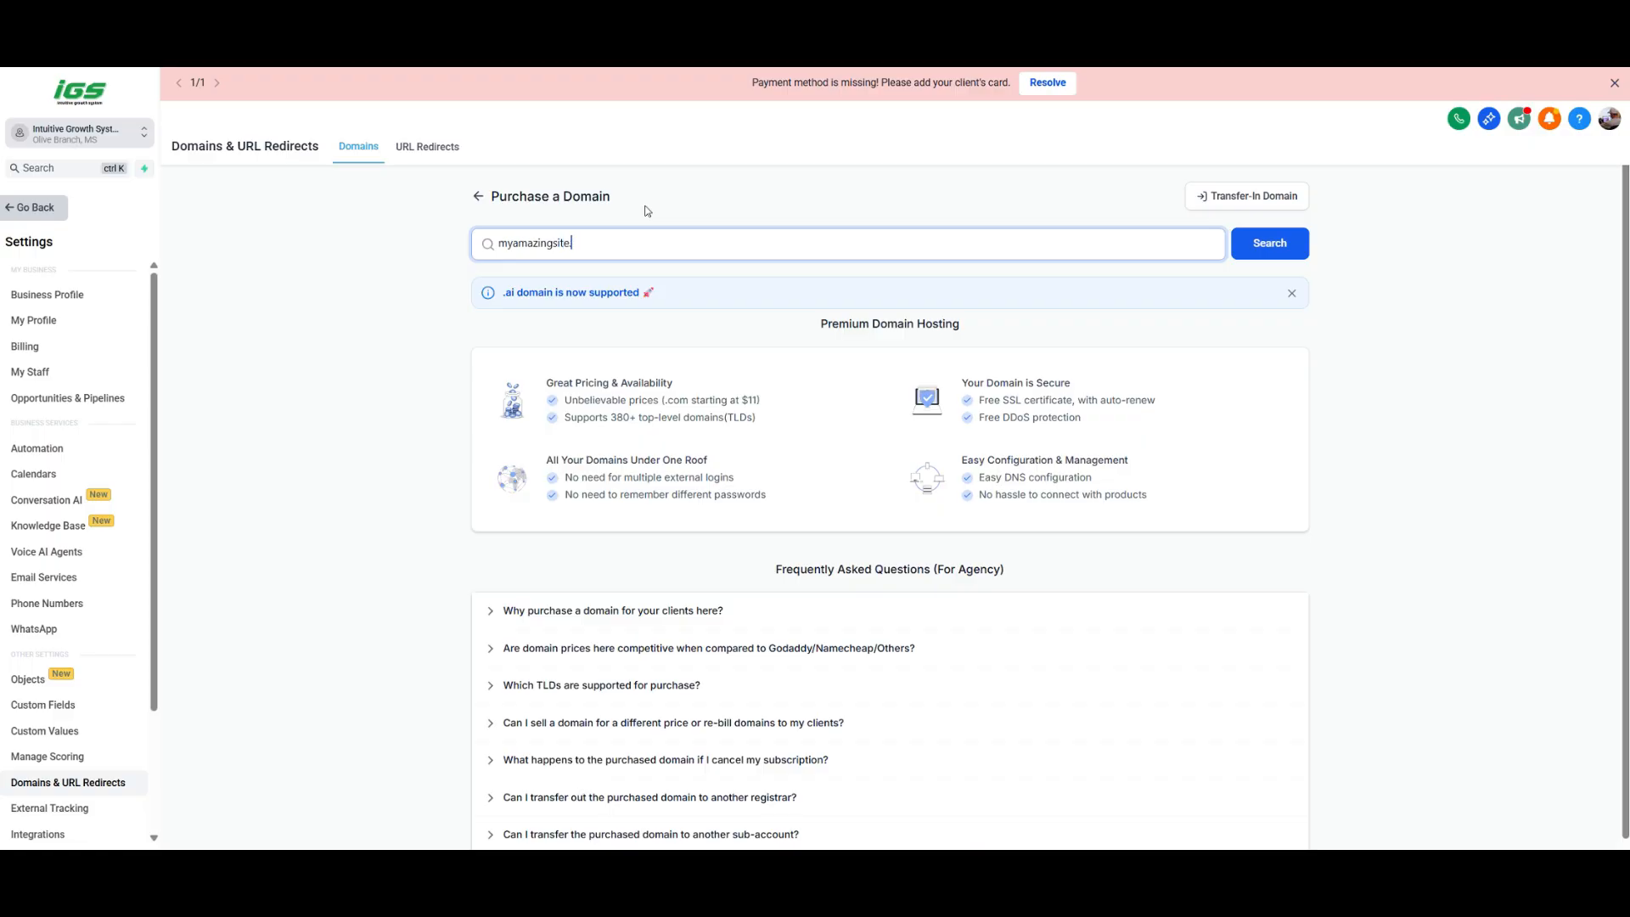
key("Return")
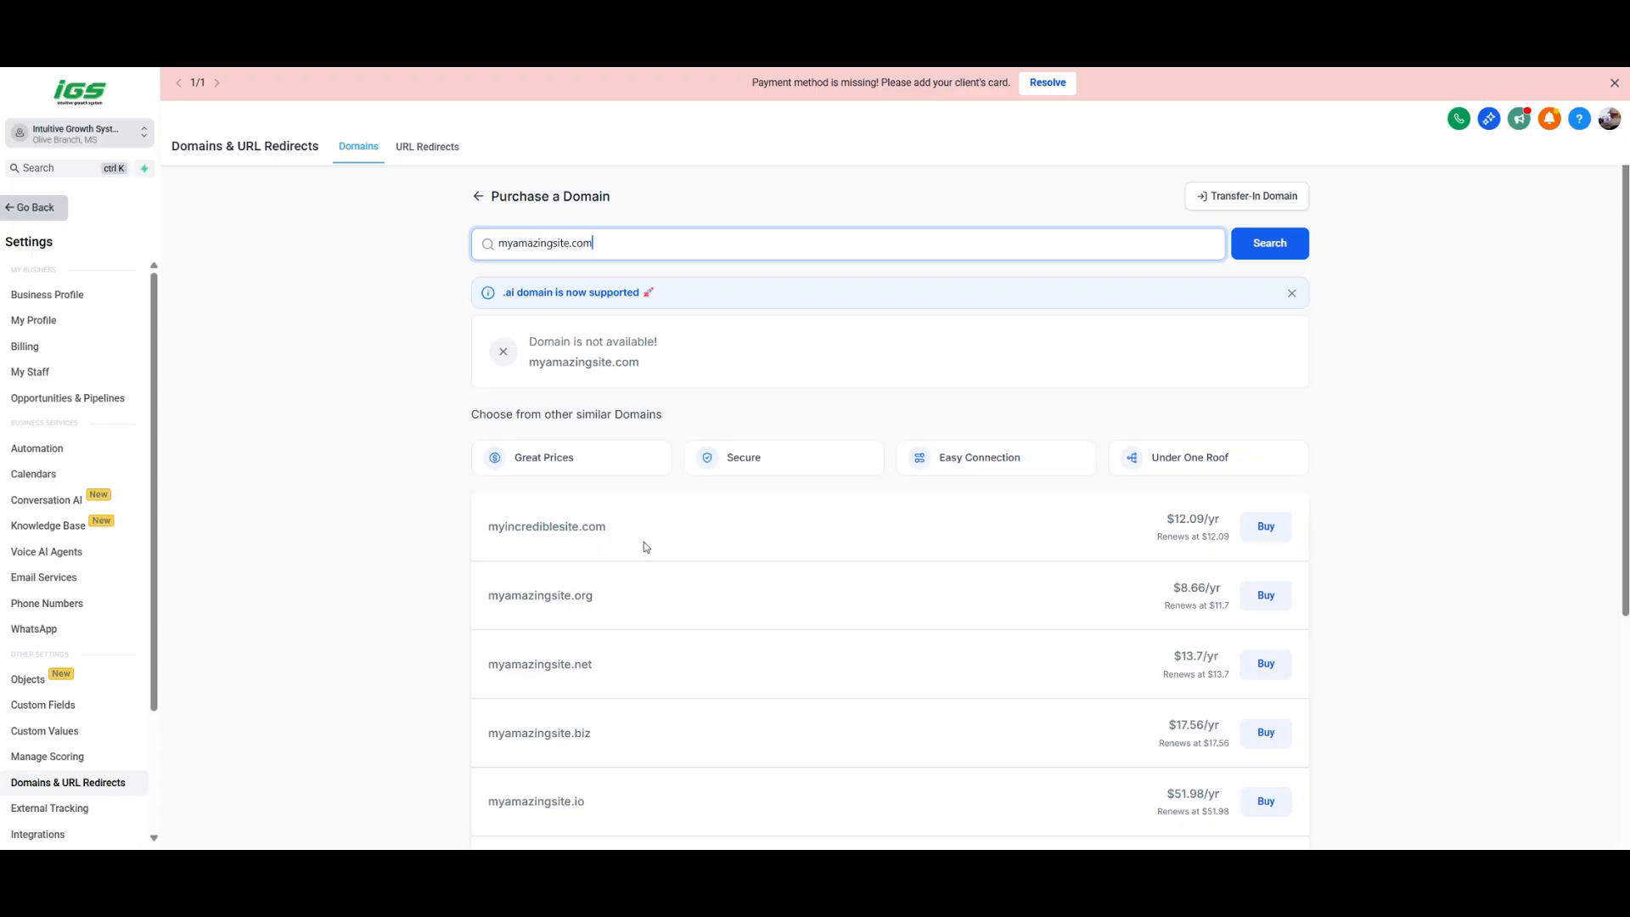
scroll(749, 619, "down", 2)
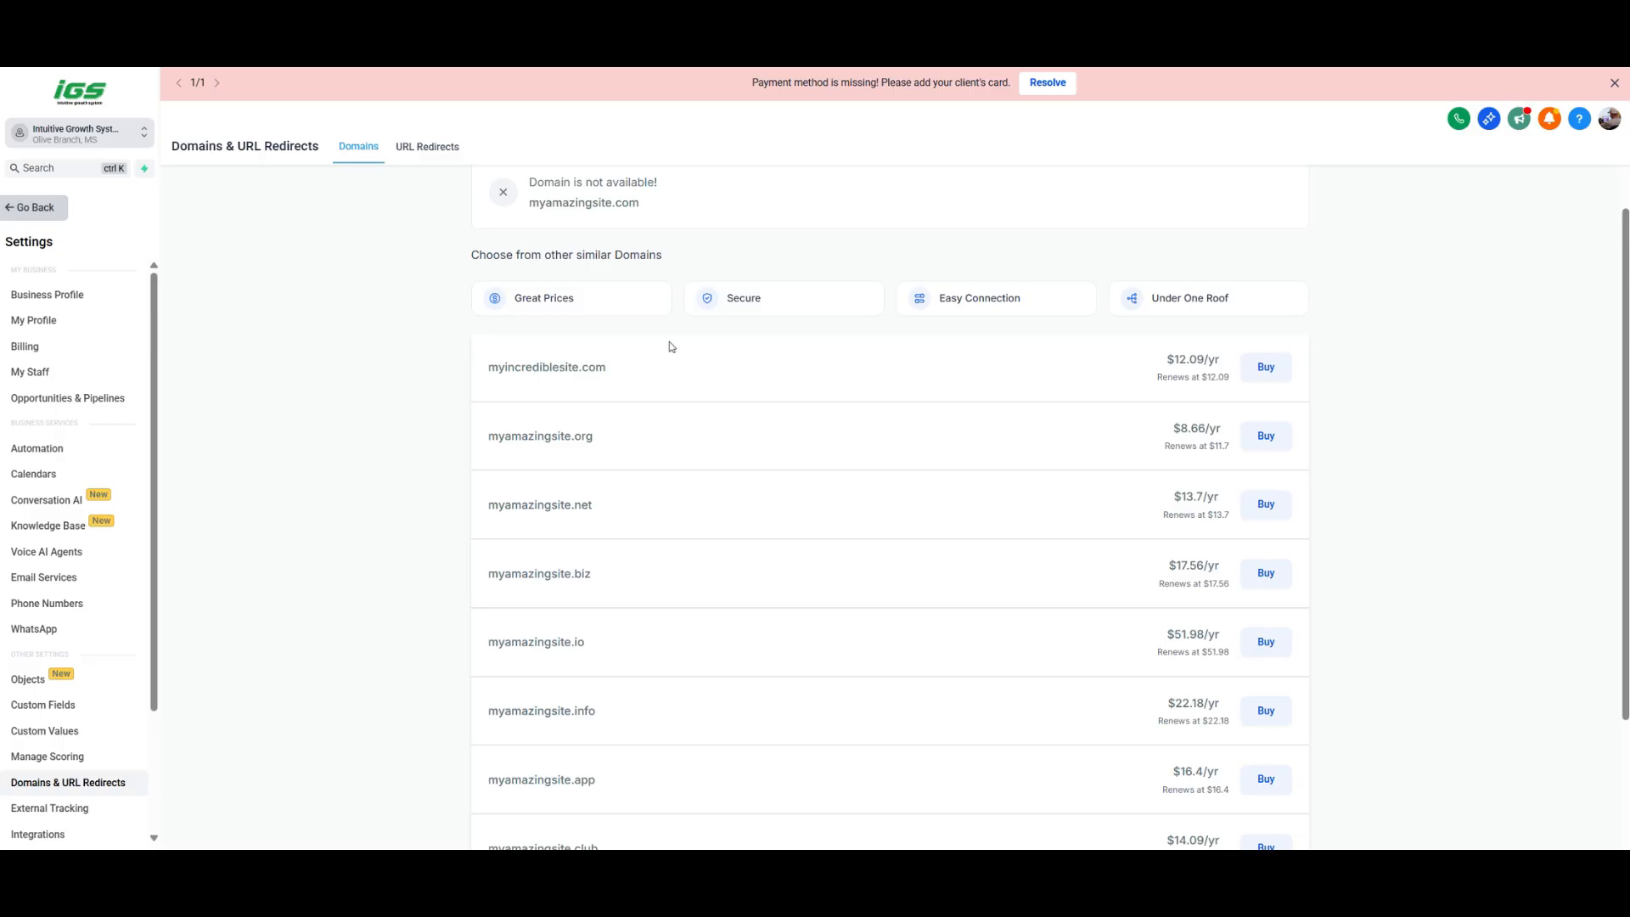
- Review the multi-year pricing options for buying myincrediblesite.com, then cancel the purchase and the domain selection
left_click(1248, 370)
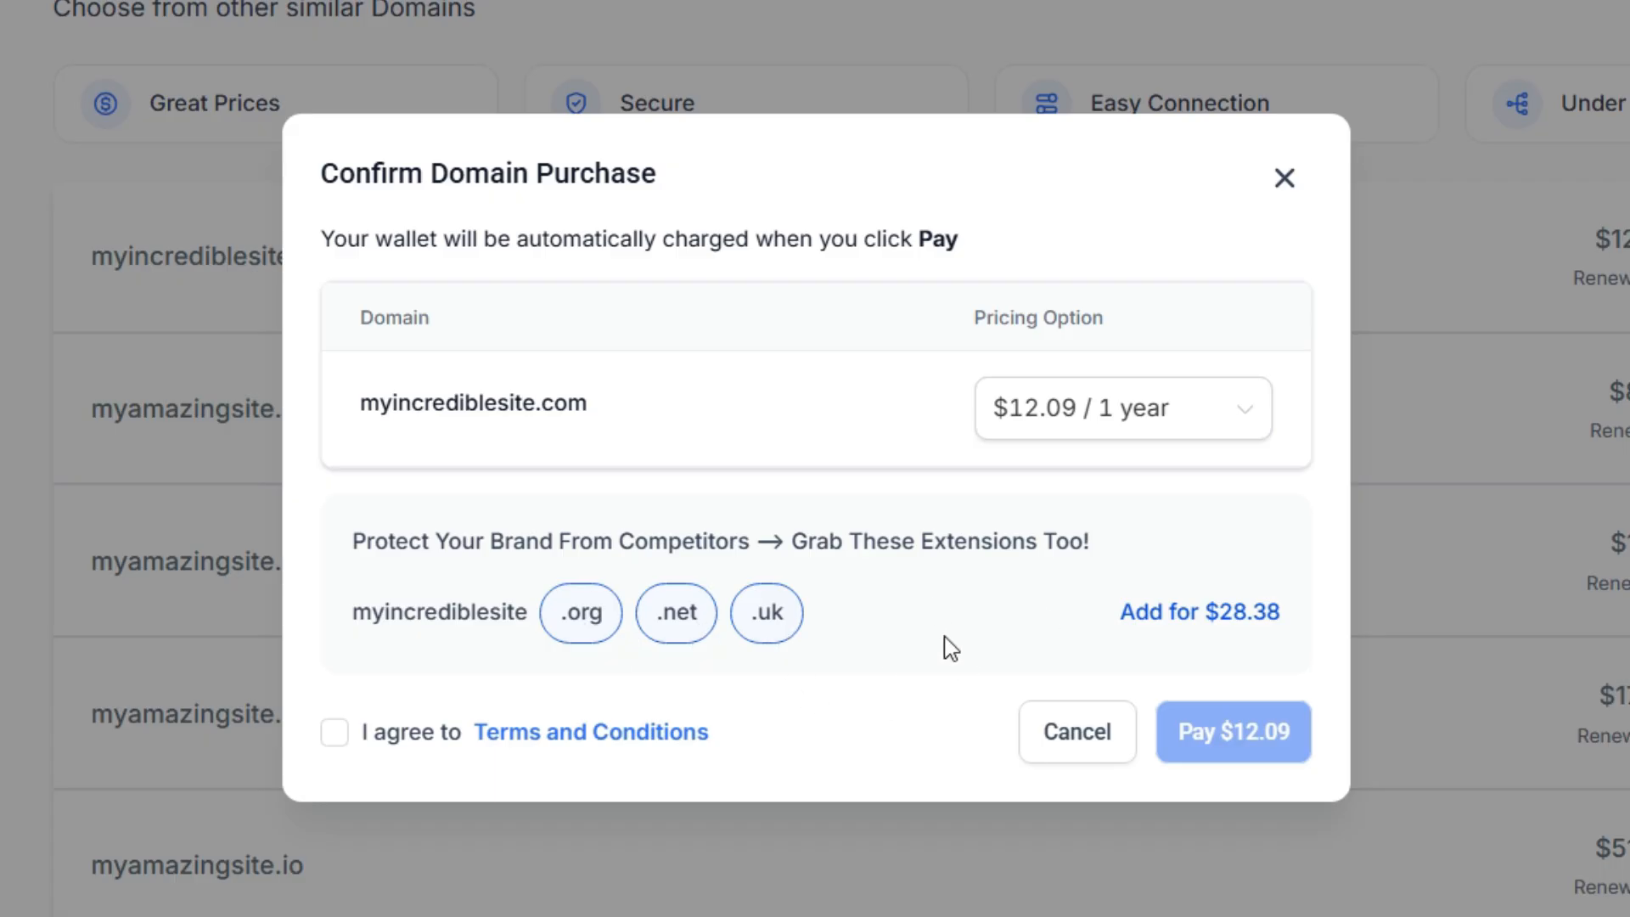
left_click(1212, 422)
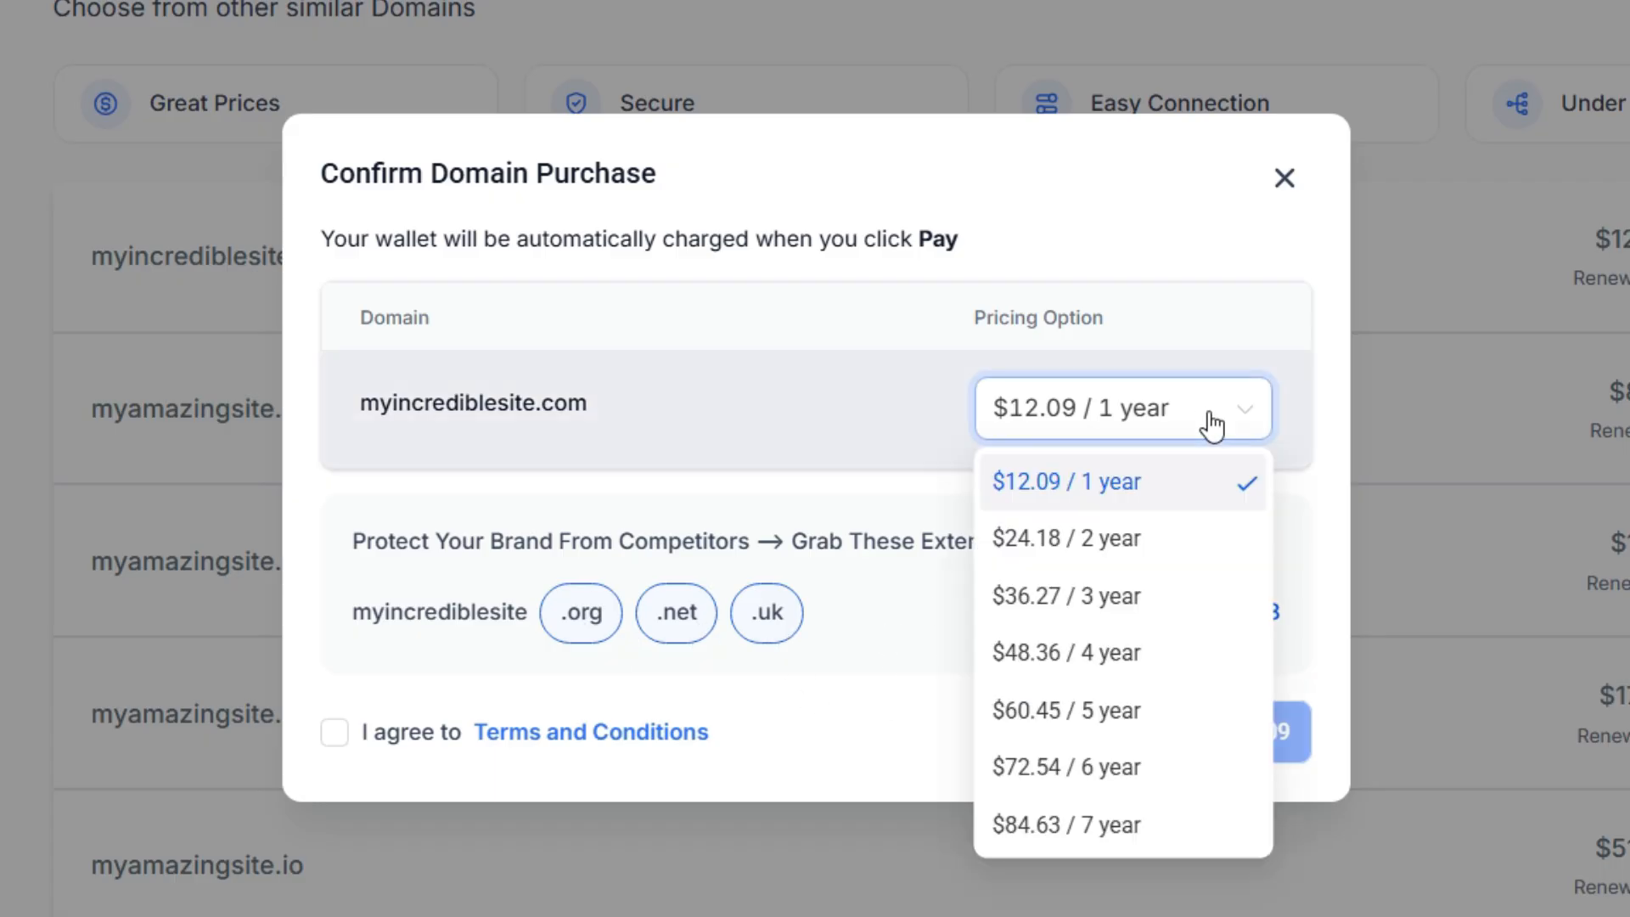
scroll(1155, 577, "down", 3)
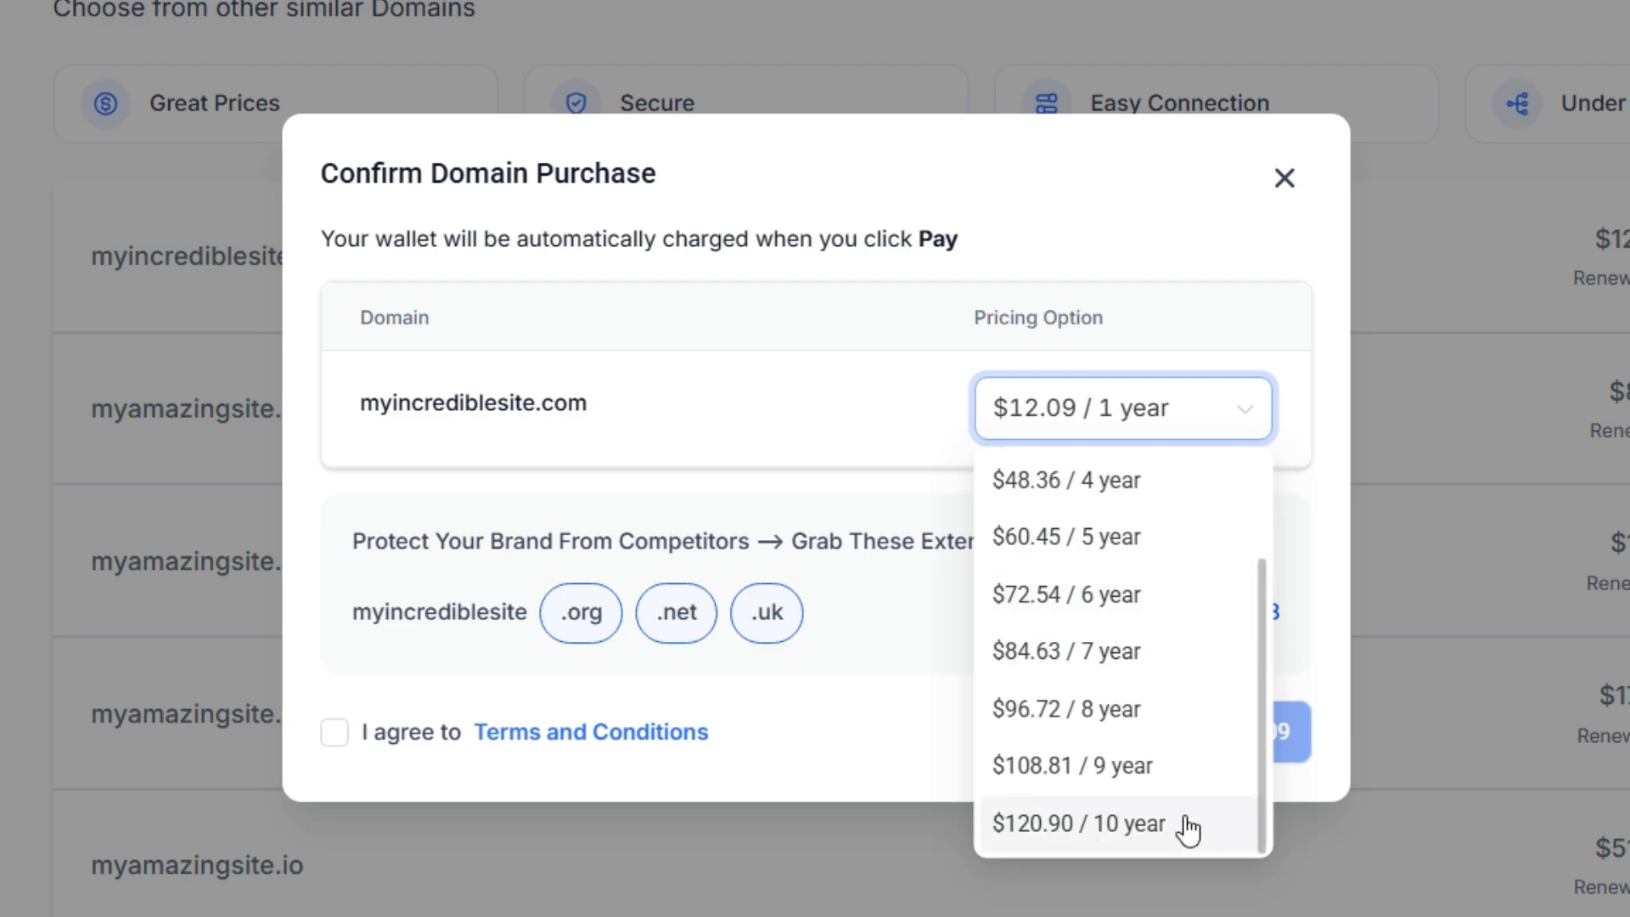
scroll(1212, 493, "up", 3)
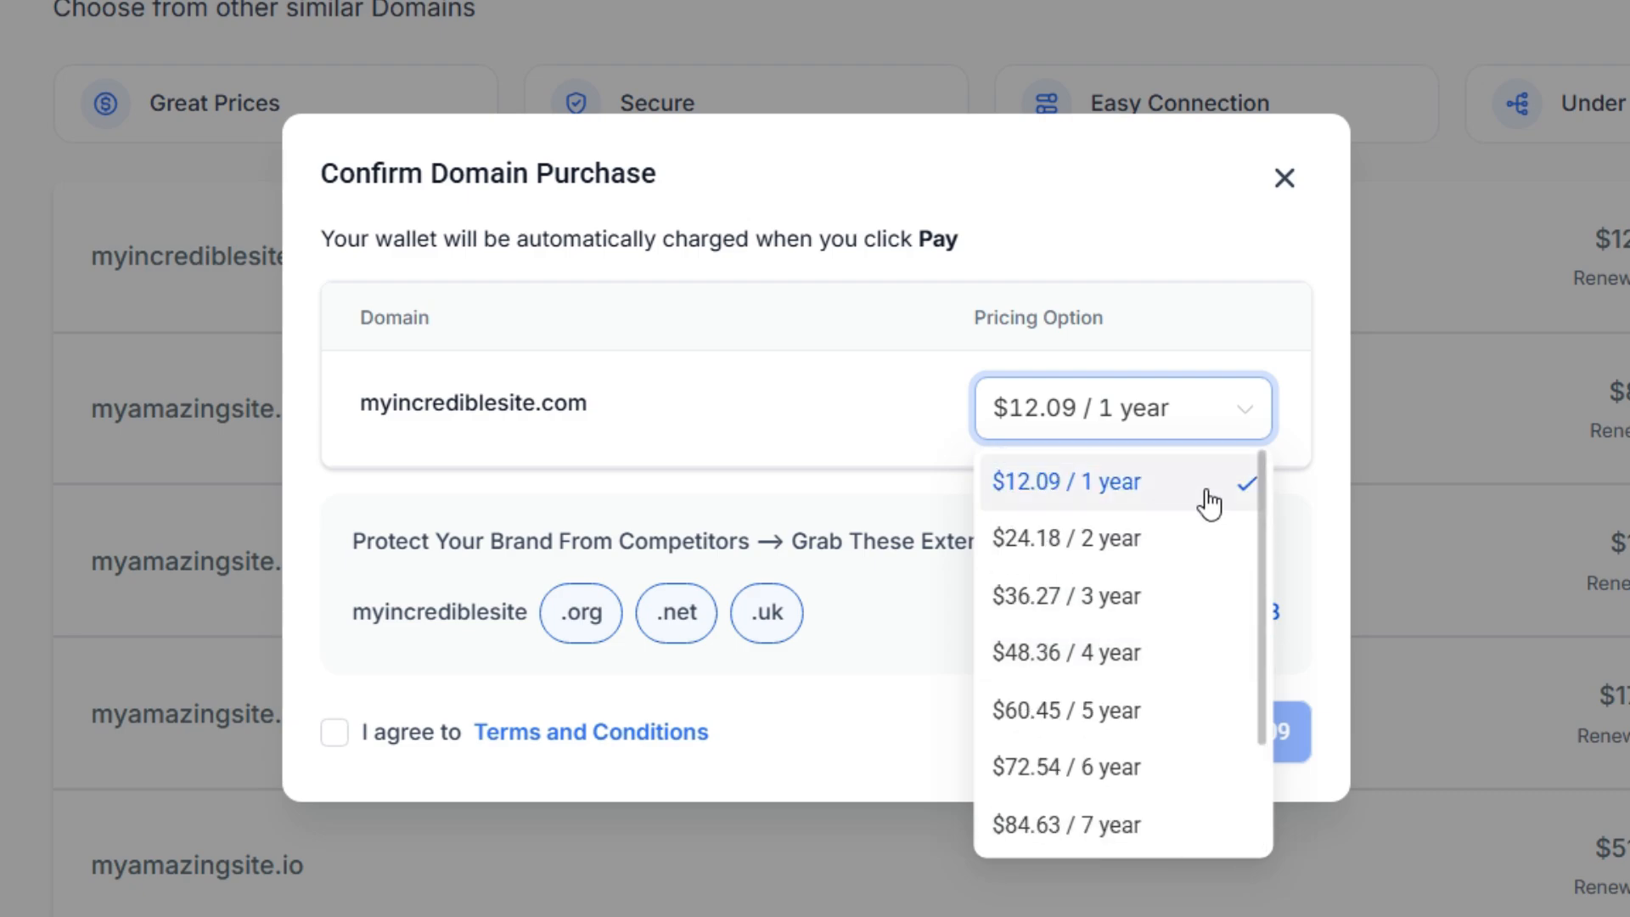
left_click(1257, 422)
left_click(1285, 177)
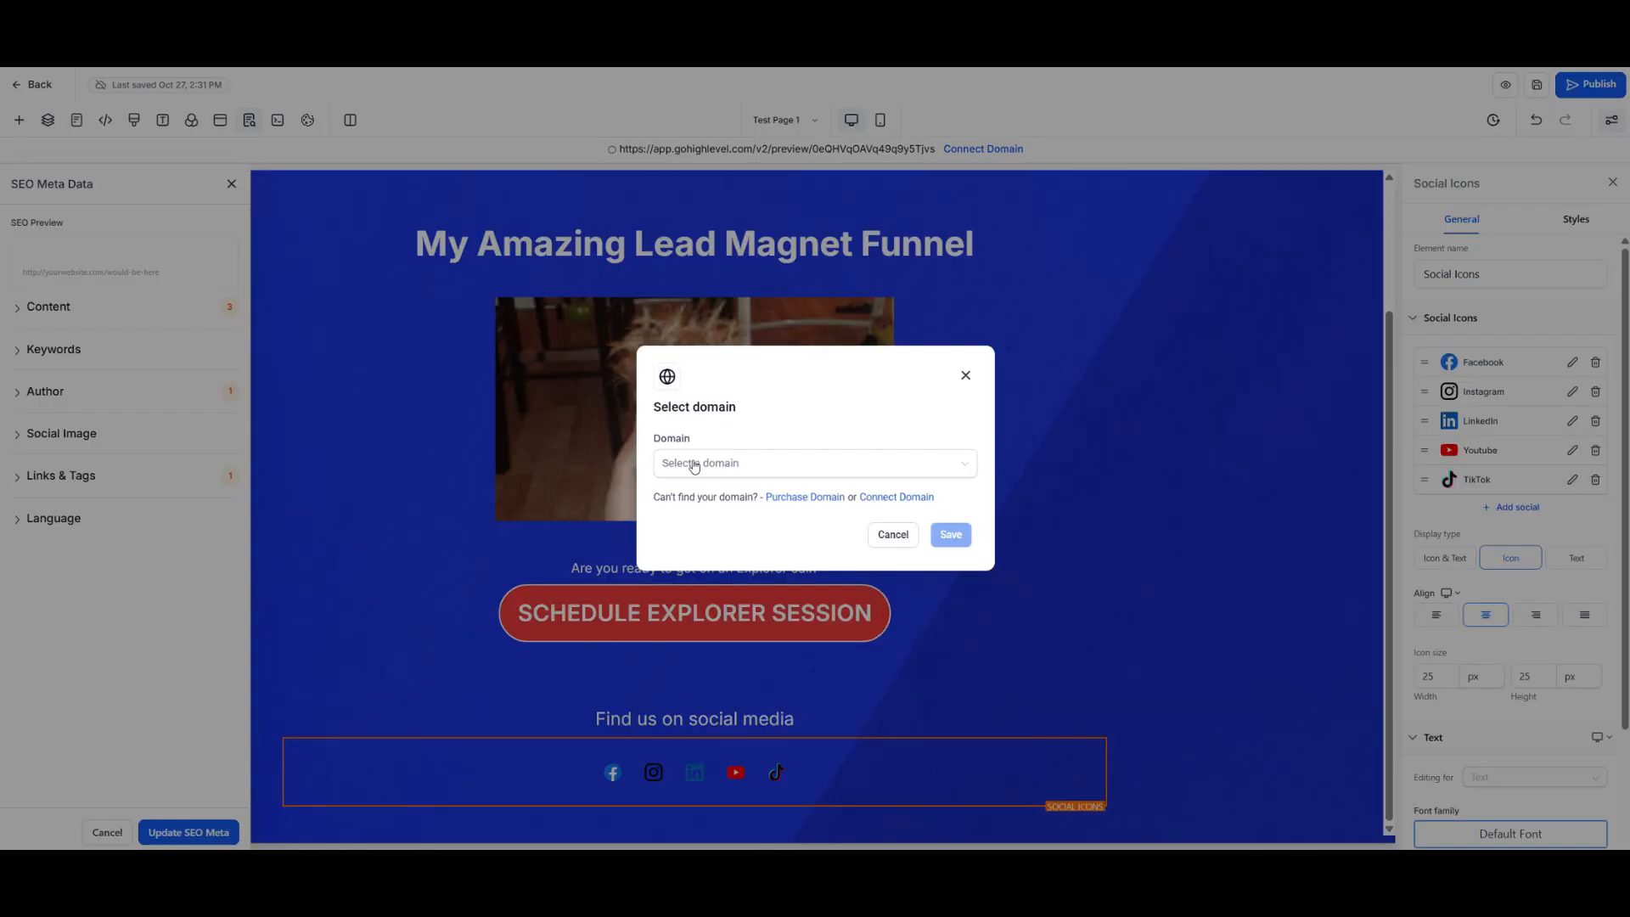
left_click(899, 540)
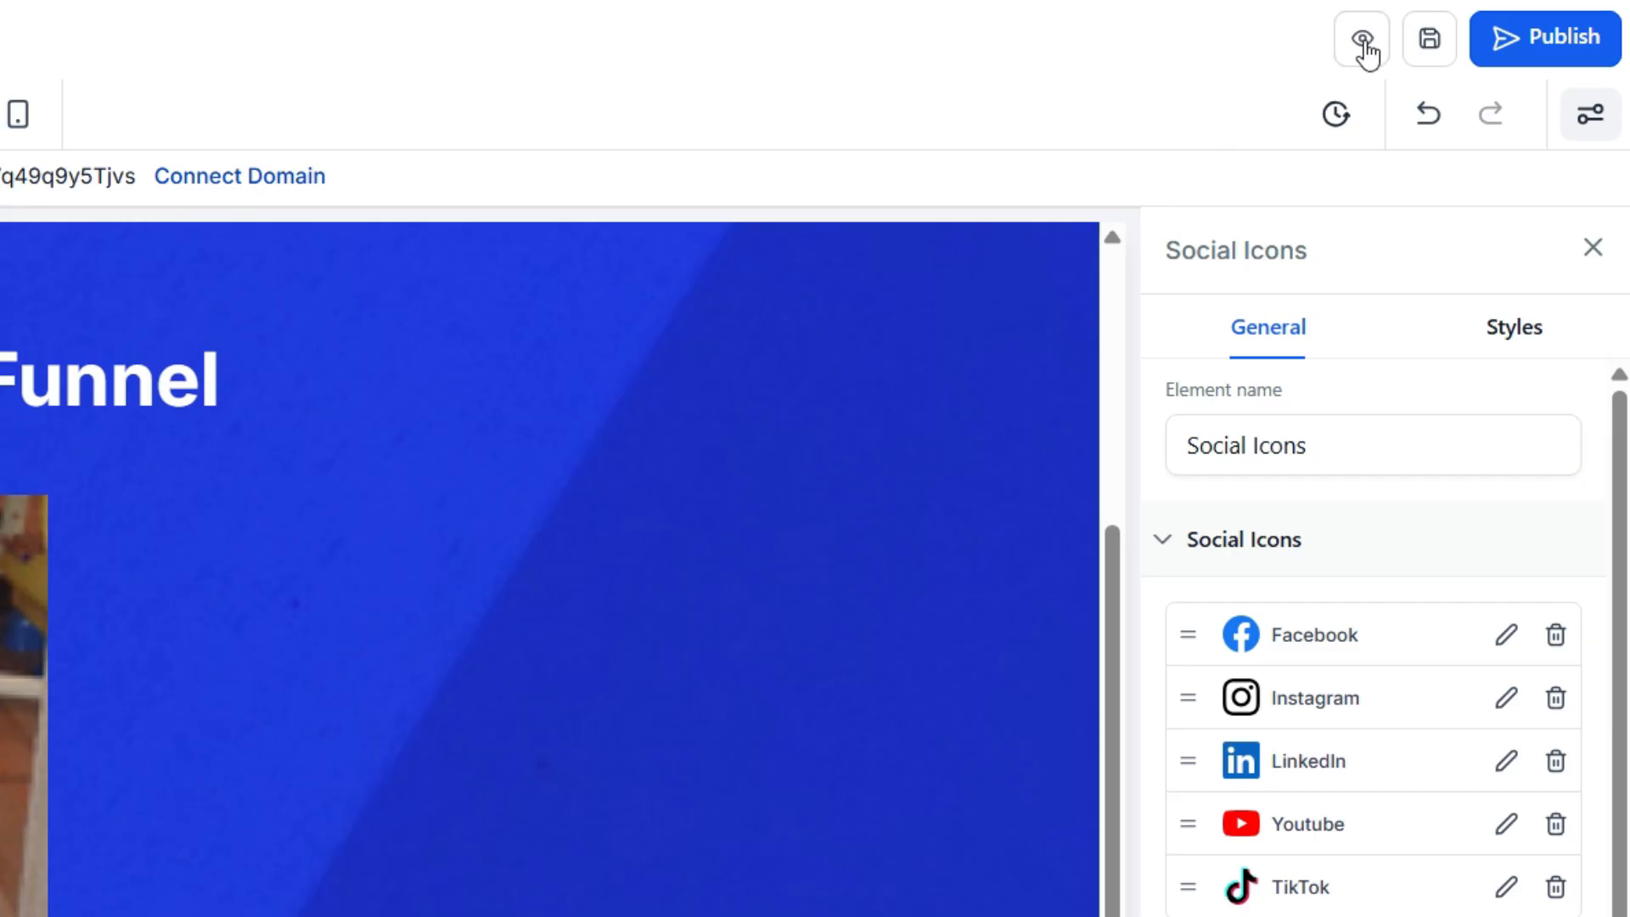
- Preview Test Page 1 and check the spacing between the video and the call-scheduling button
left_click(1363, 42)
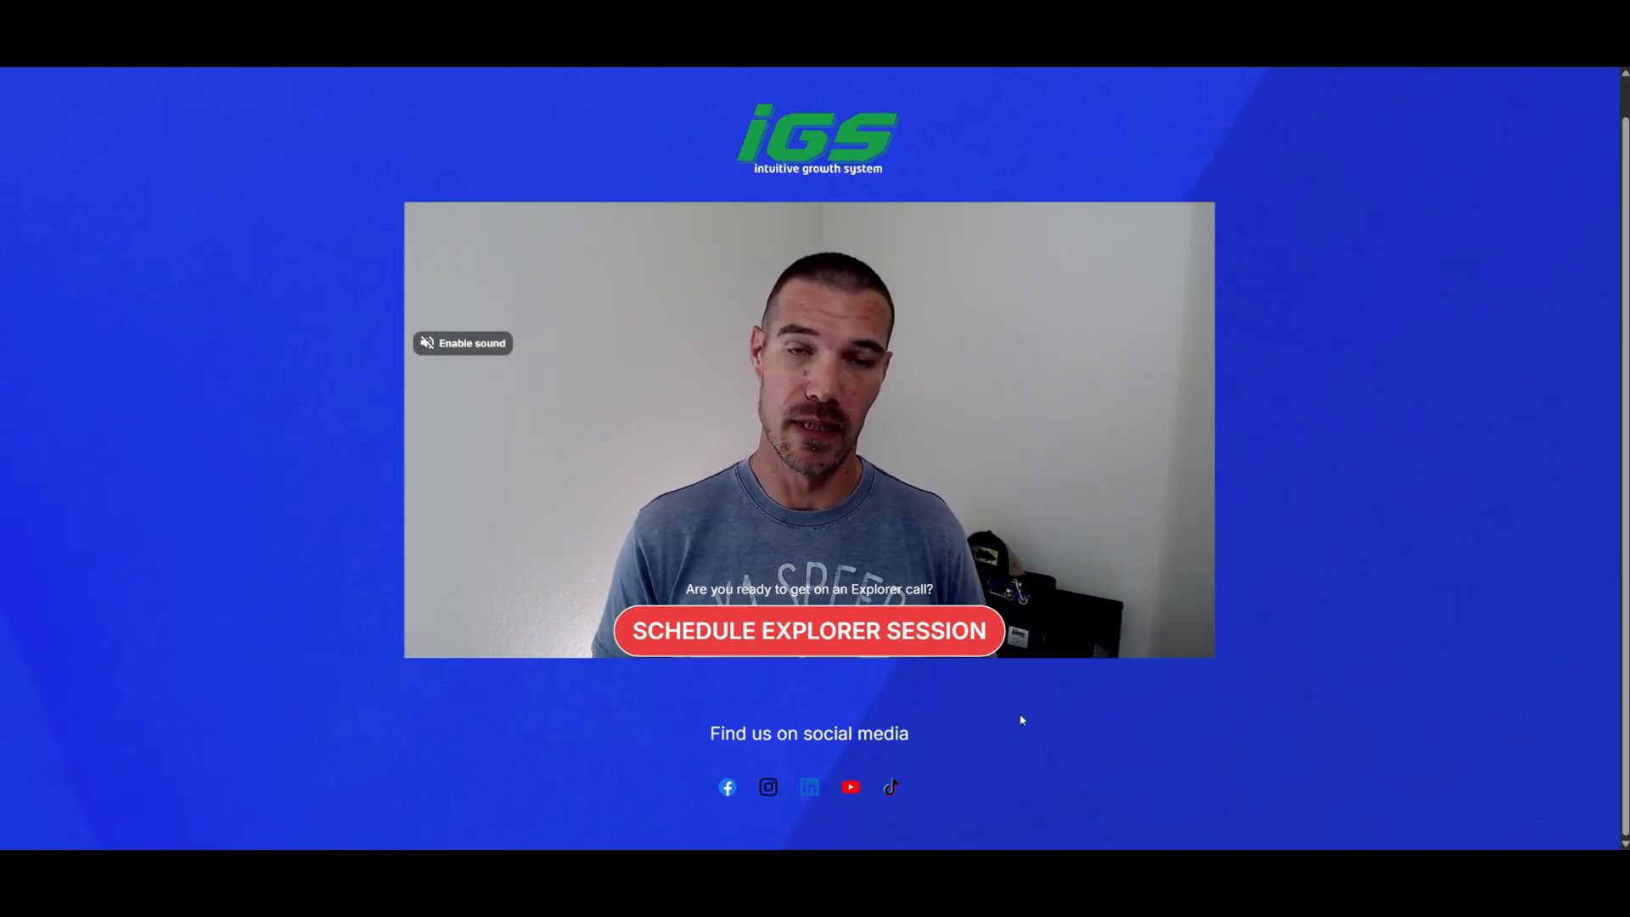
scroll(1022, 718, "up", 1)
scroll(1023, 718, "down", 1)
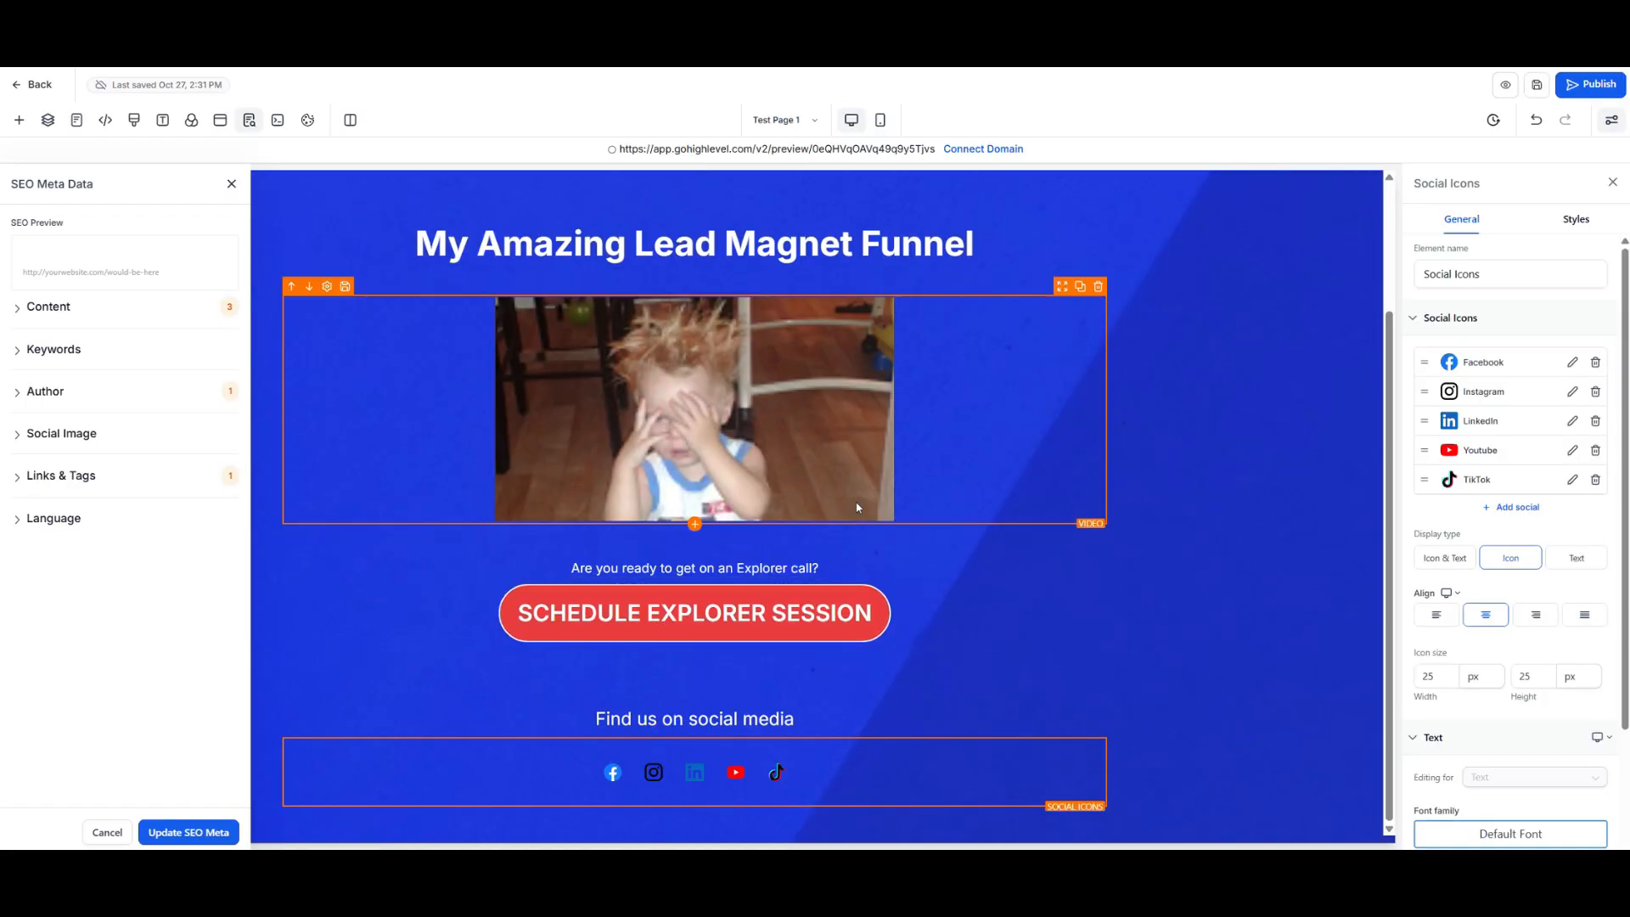
- Set the bottom margin of the row containing the video to 40 px and save the page
left_click(915, 537)
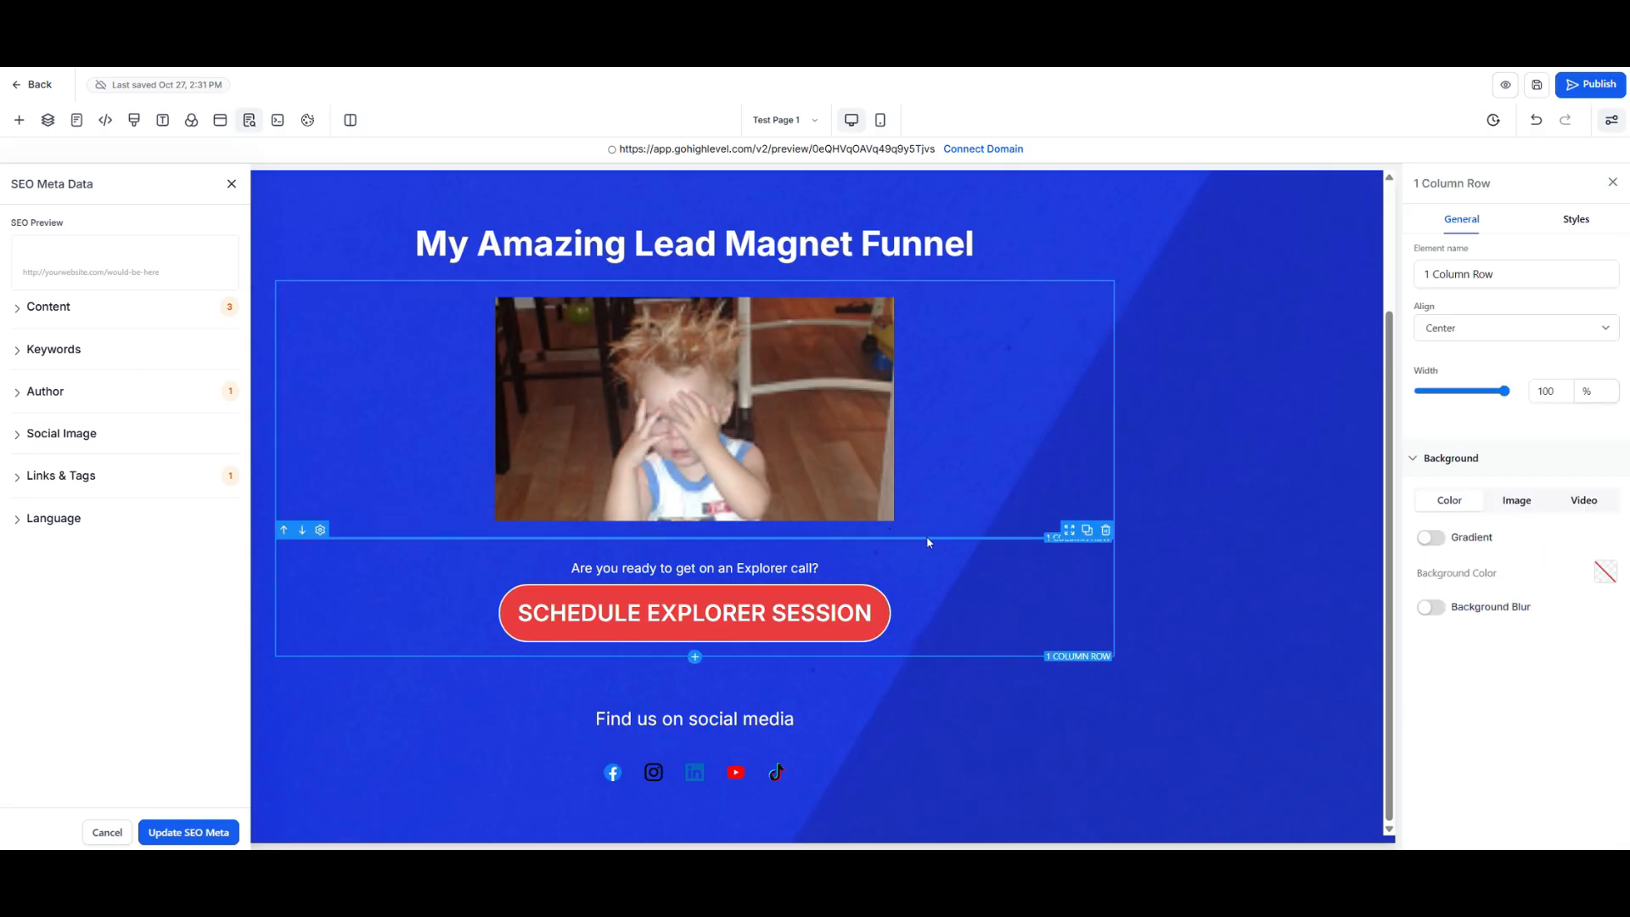
left_click(1553, 261)
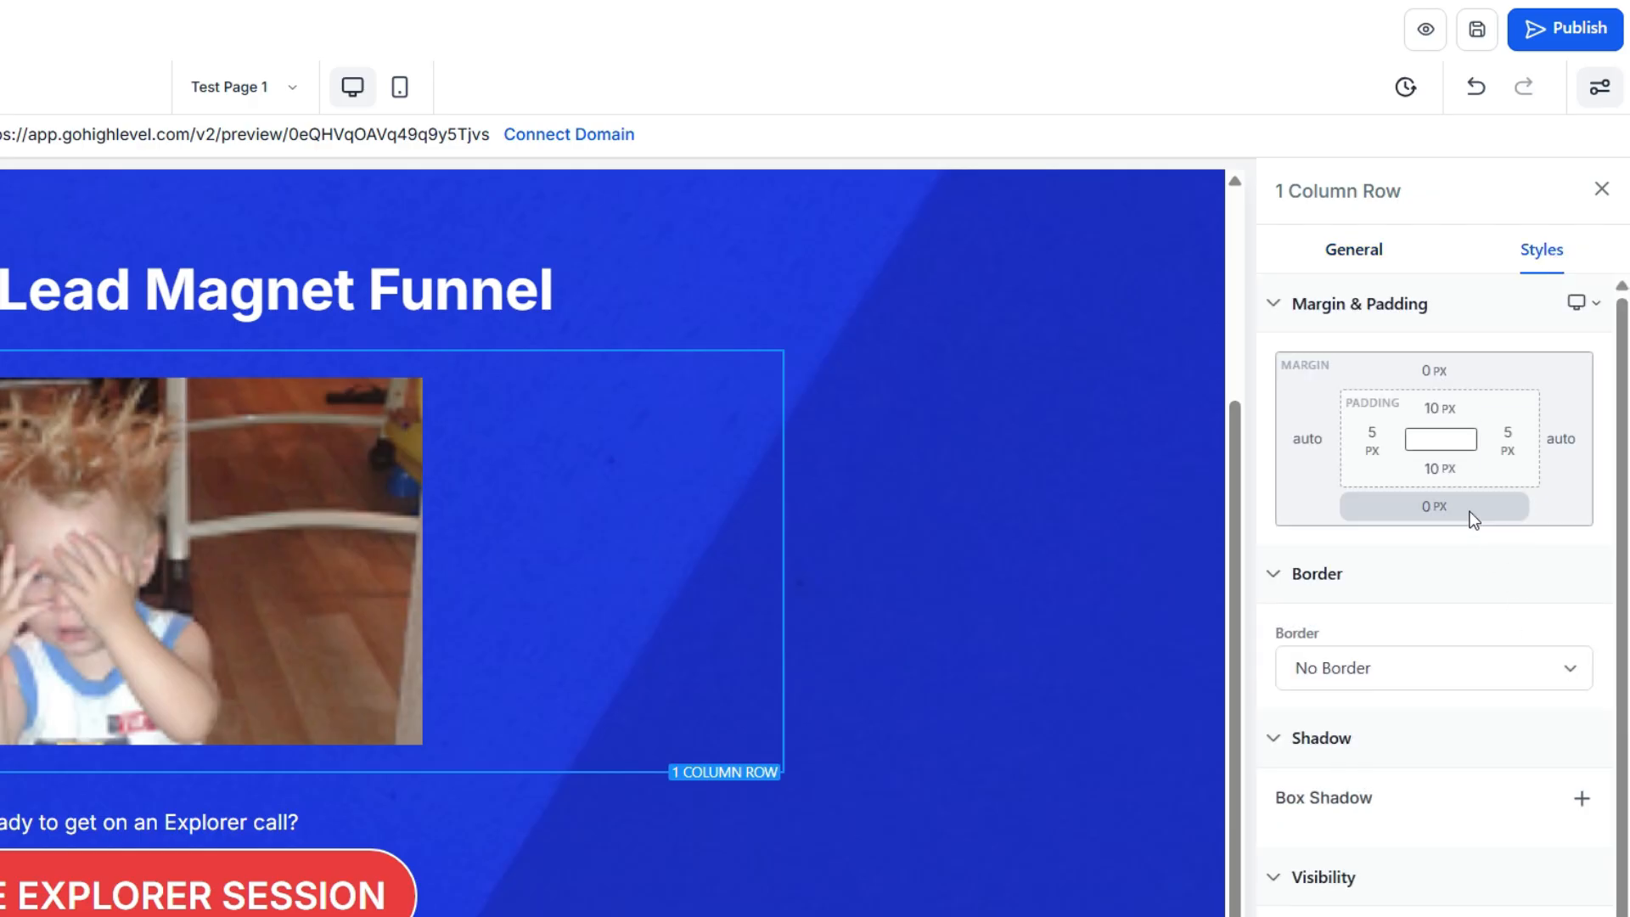
left_click(1434, 507)
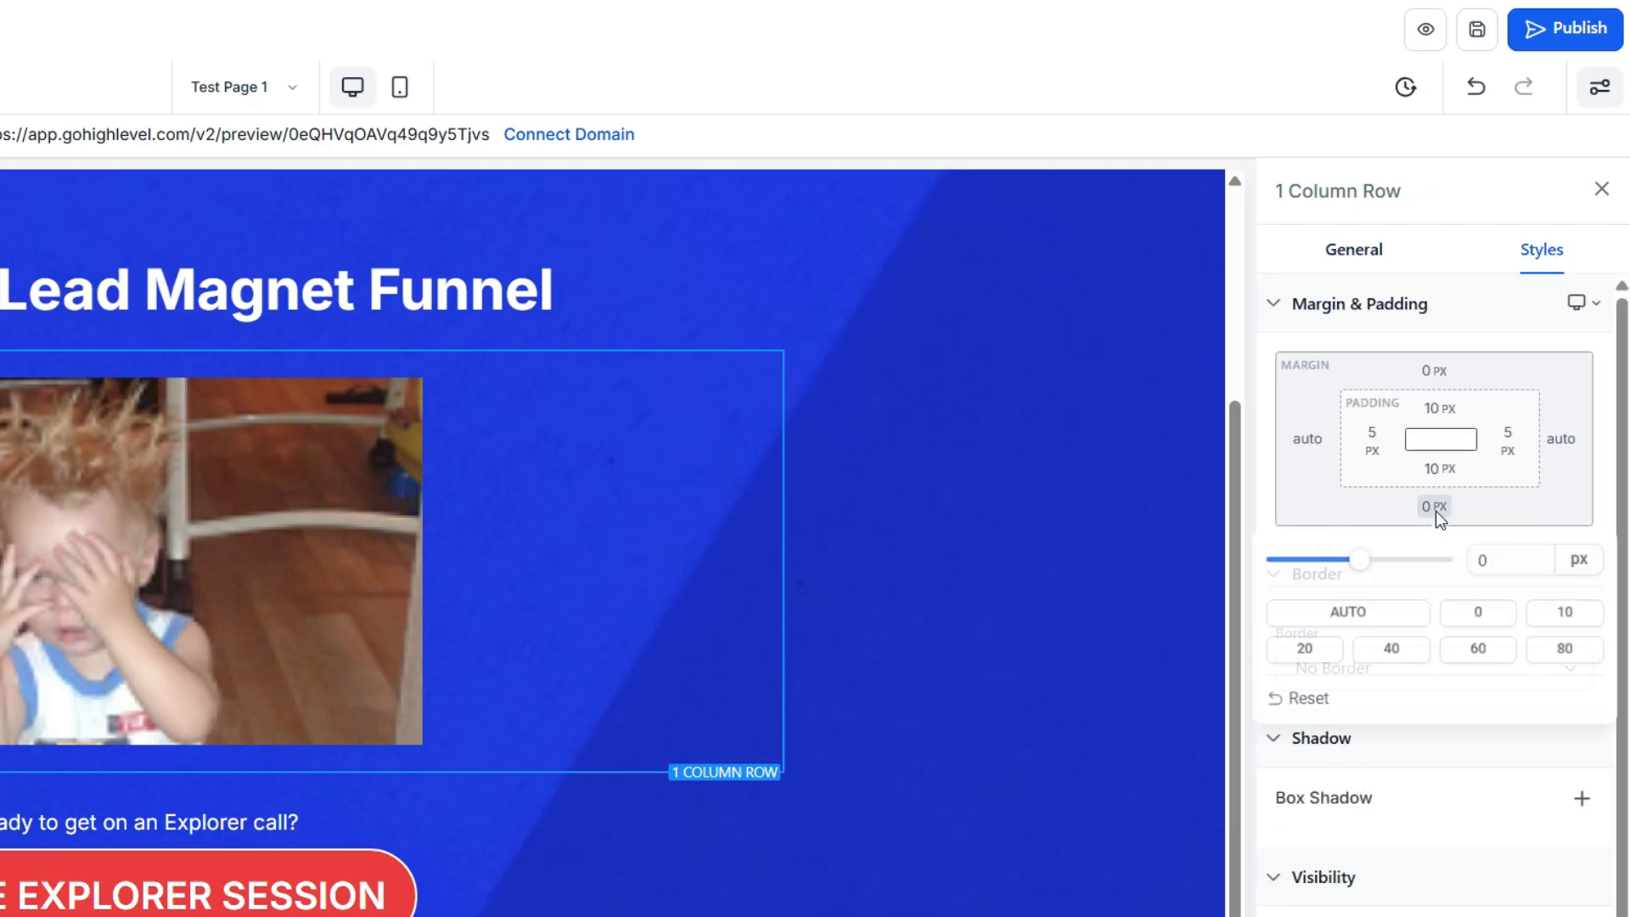
left_click(1406, 658)
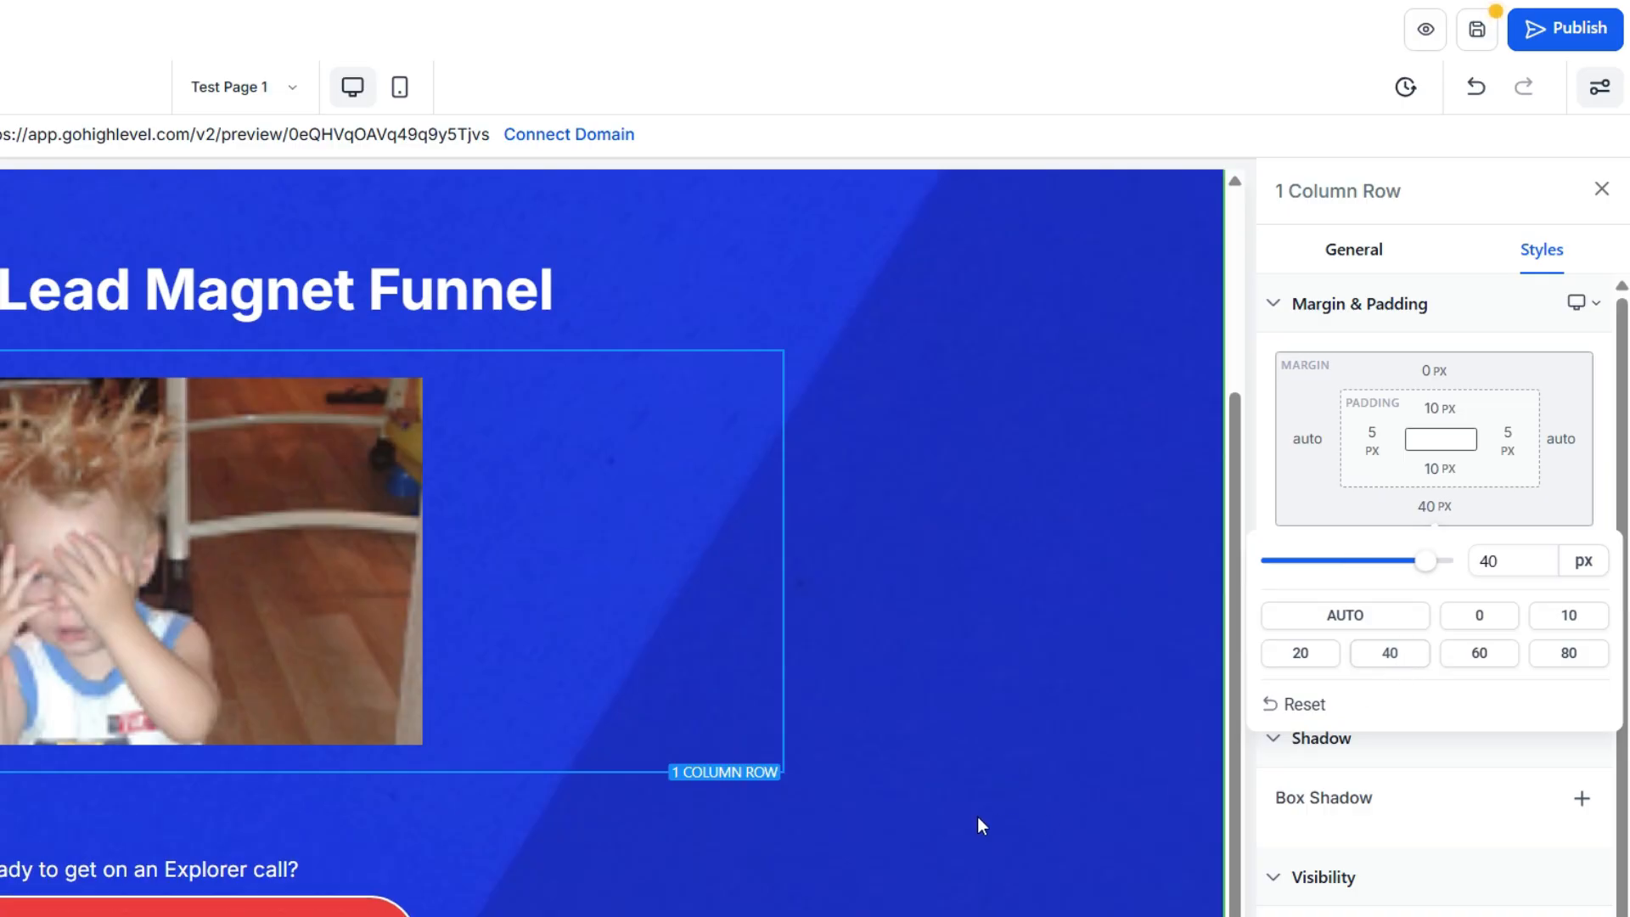
left_click(1478, 30)
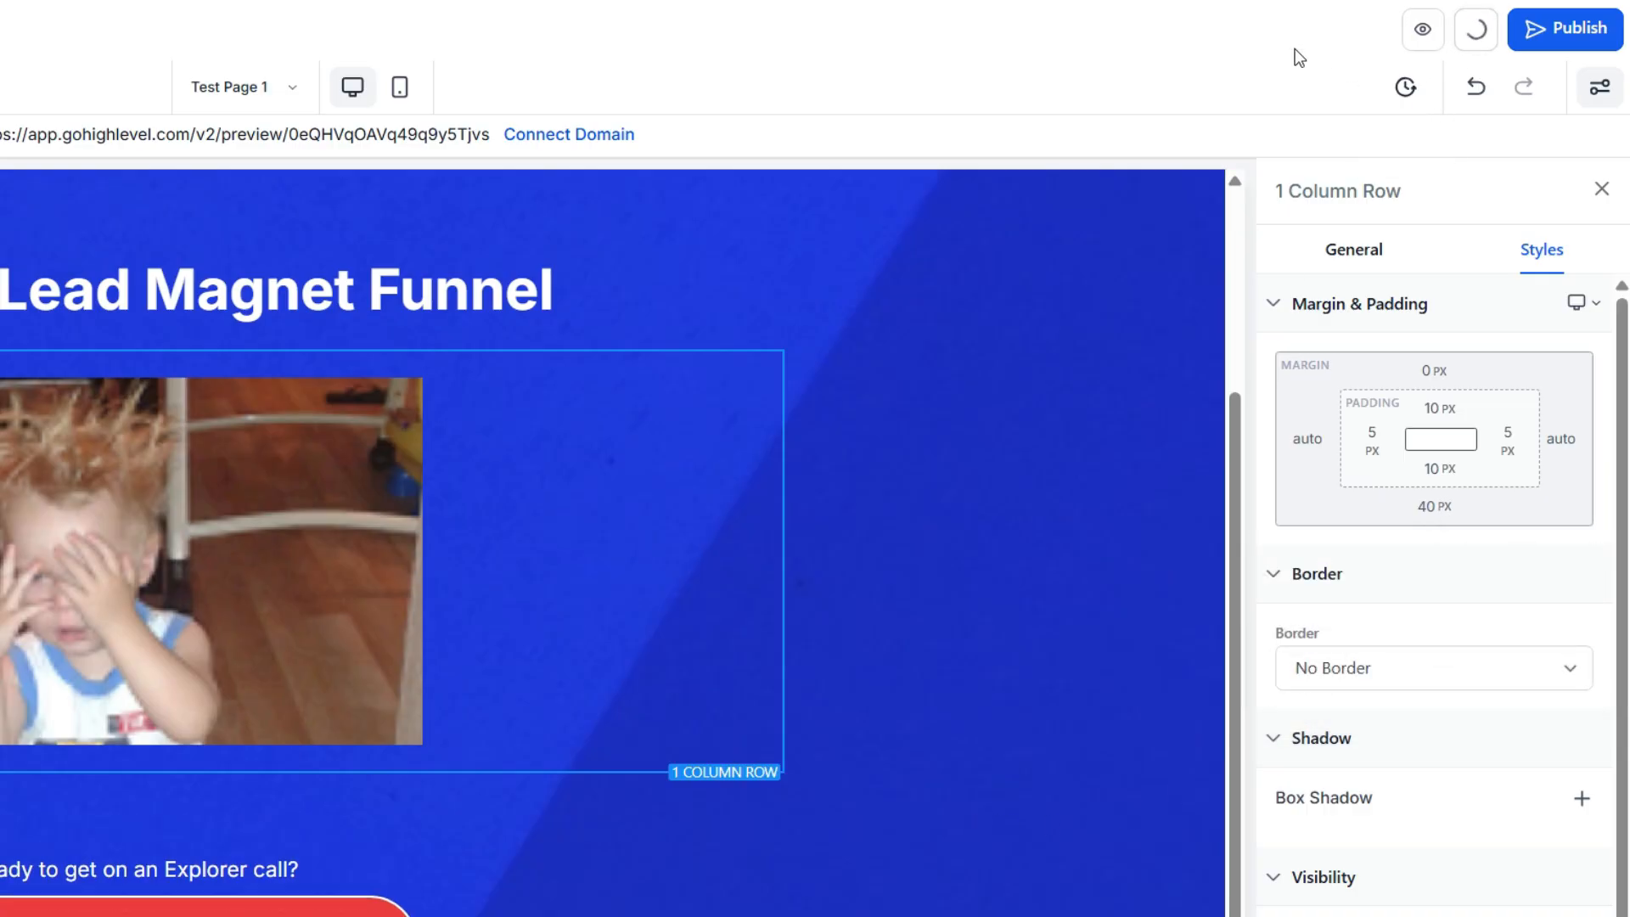
- Preview the saved page to check the gap below the video, then close the preview
left_click(1426, 34)
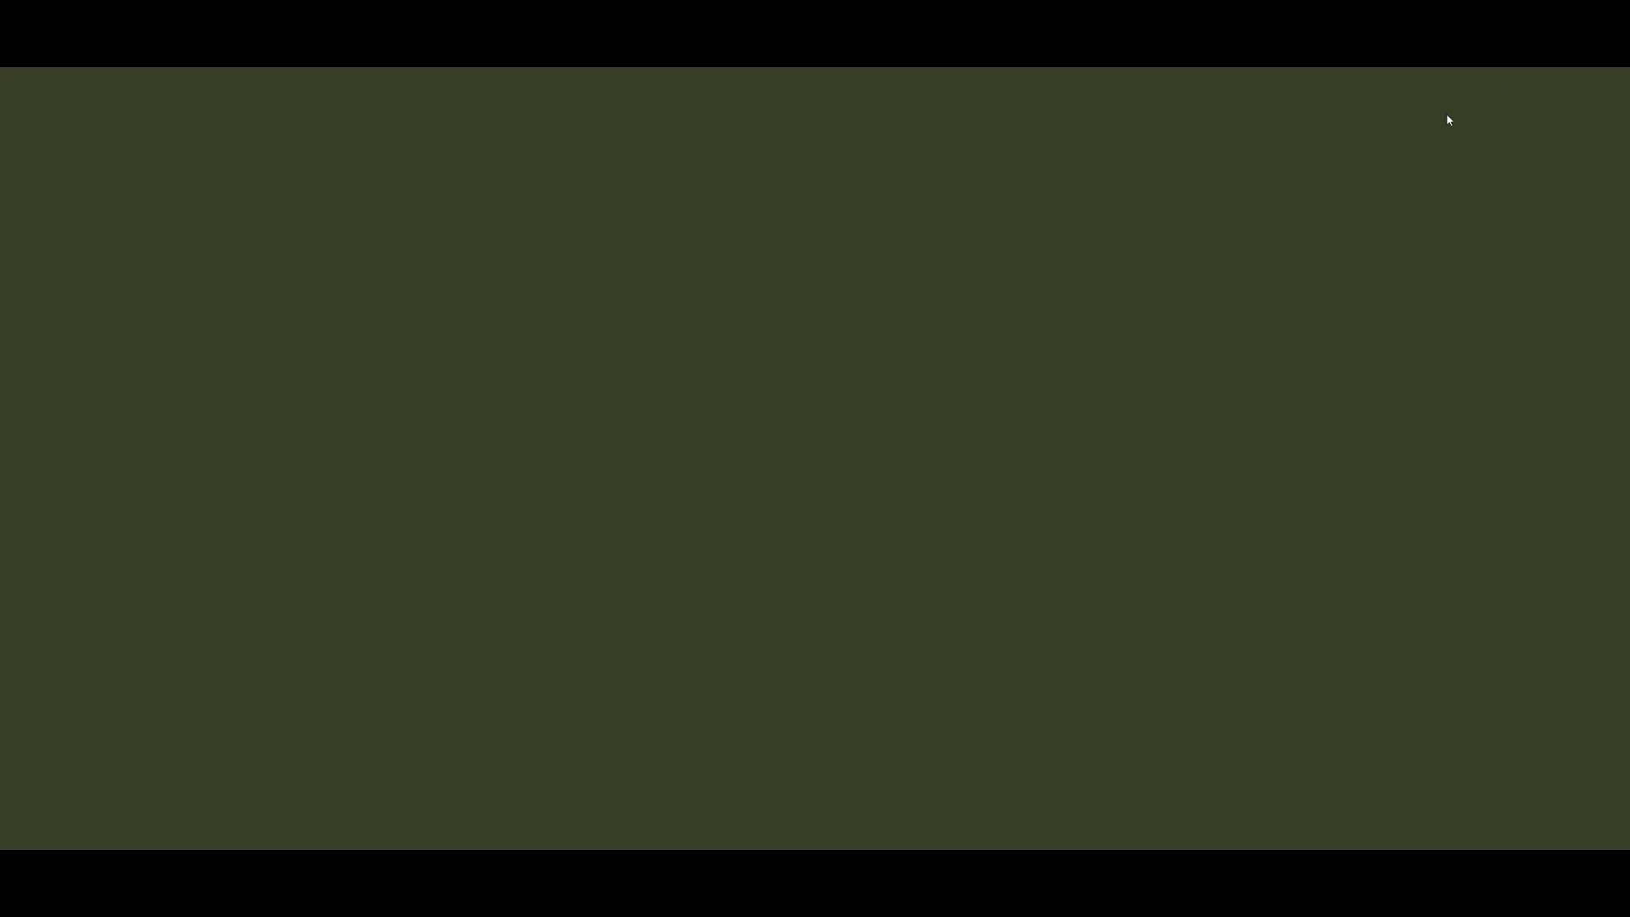
scroll(894, 355, "down", 1)
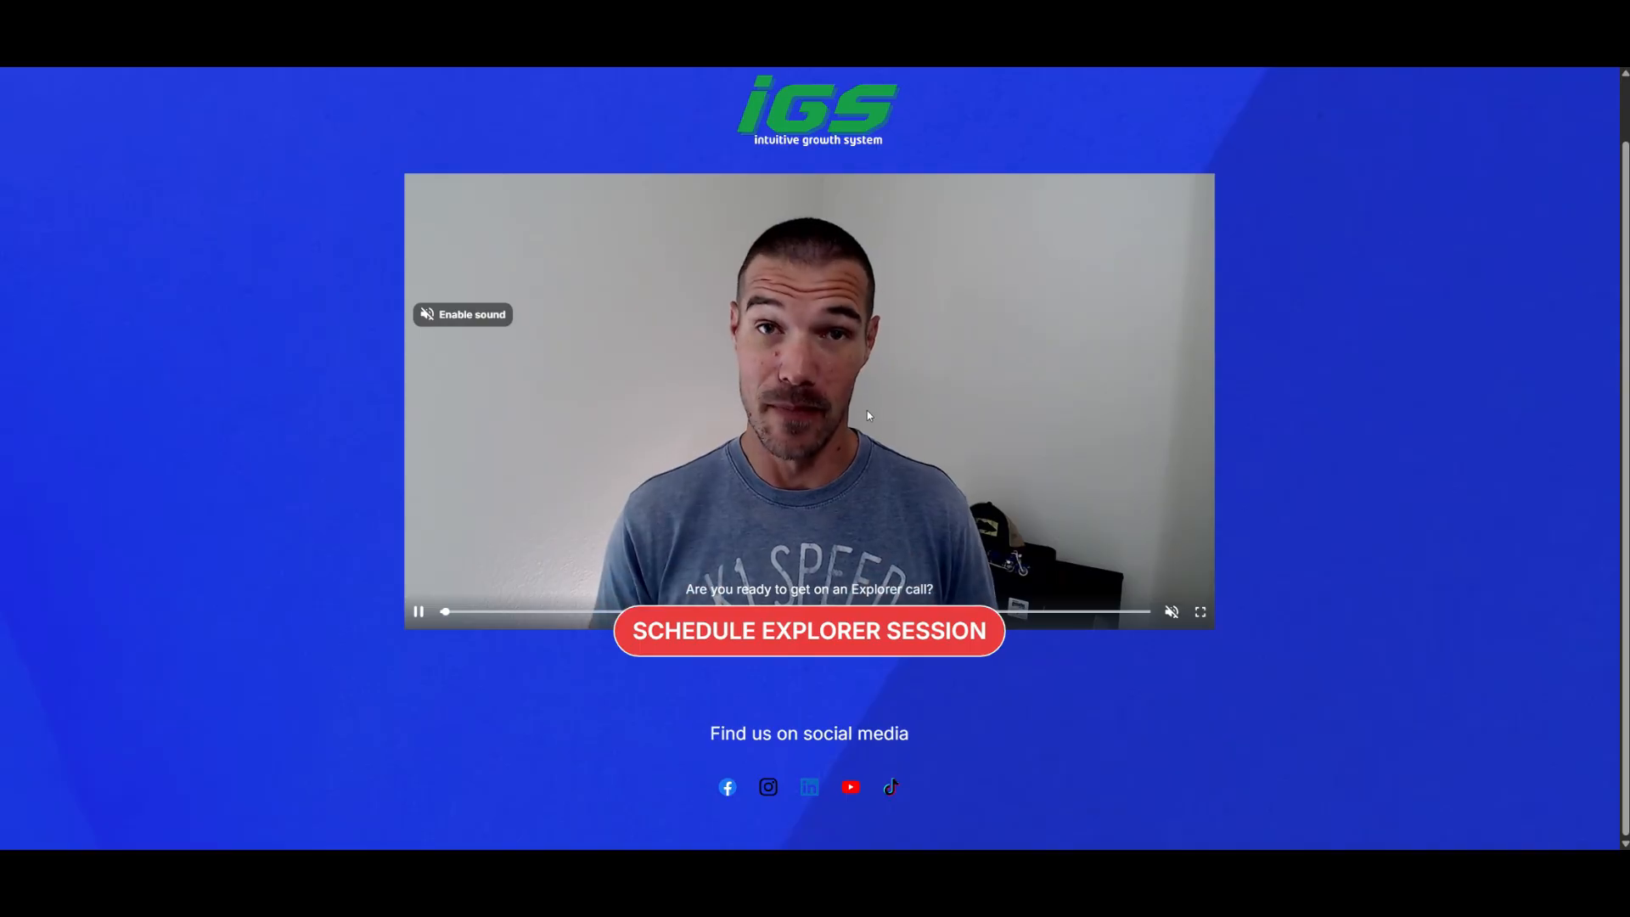
key("ctrl+w")
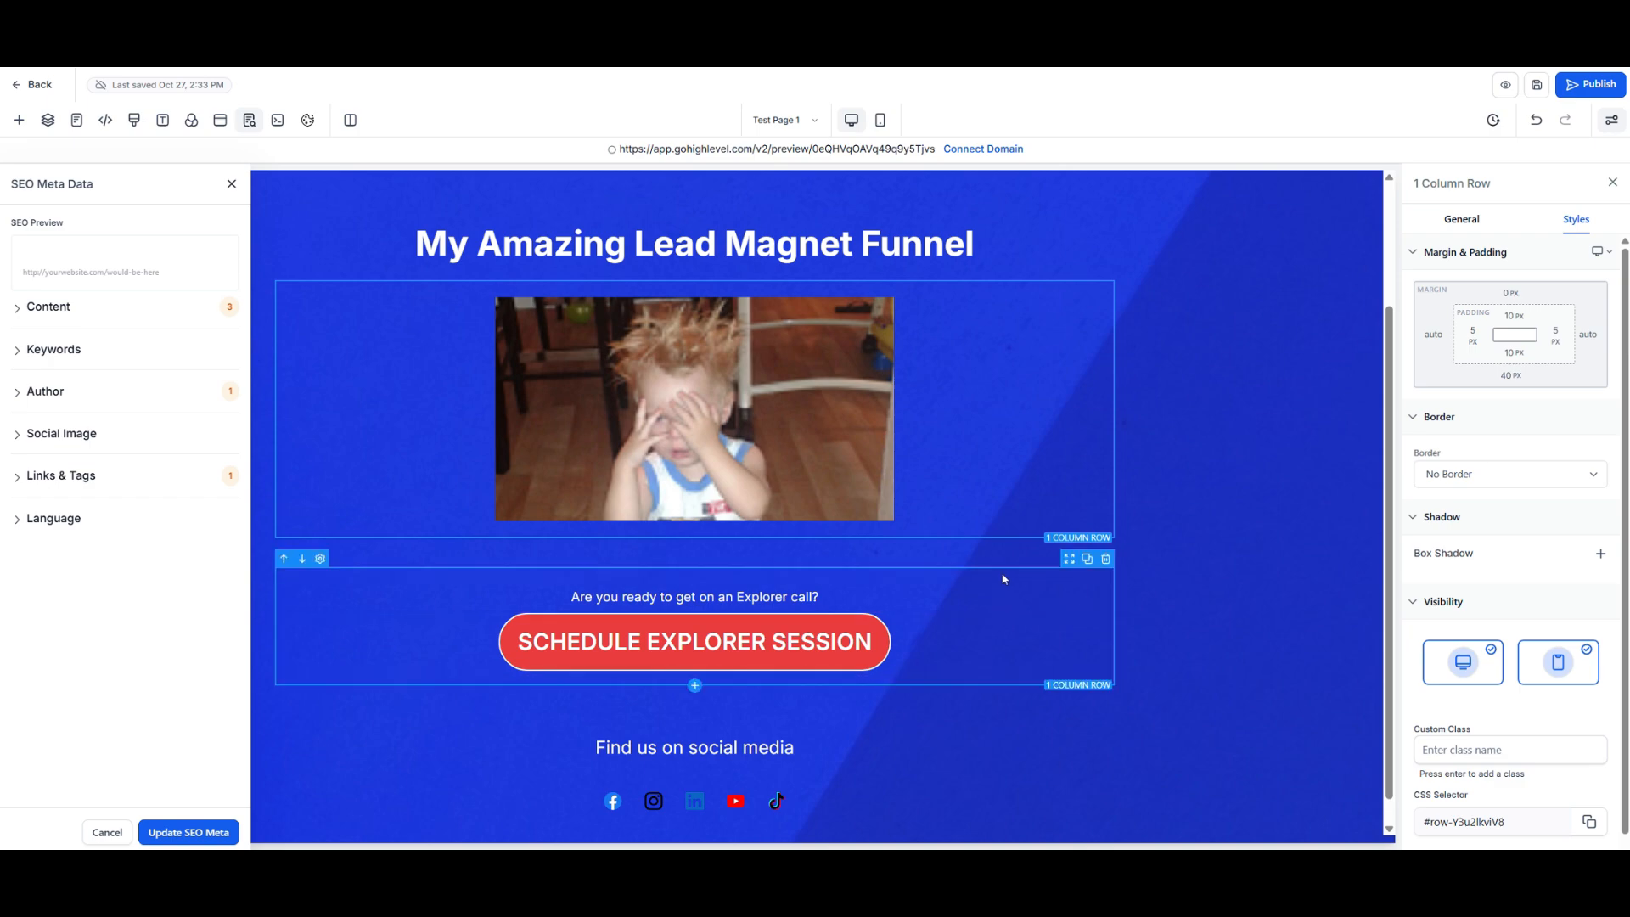
- Set the top margin of the row with the Explorer call text and button to 60 px, then save and preview the page
left_click(1003, 569)
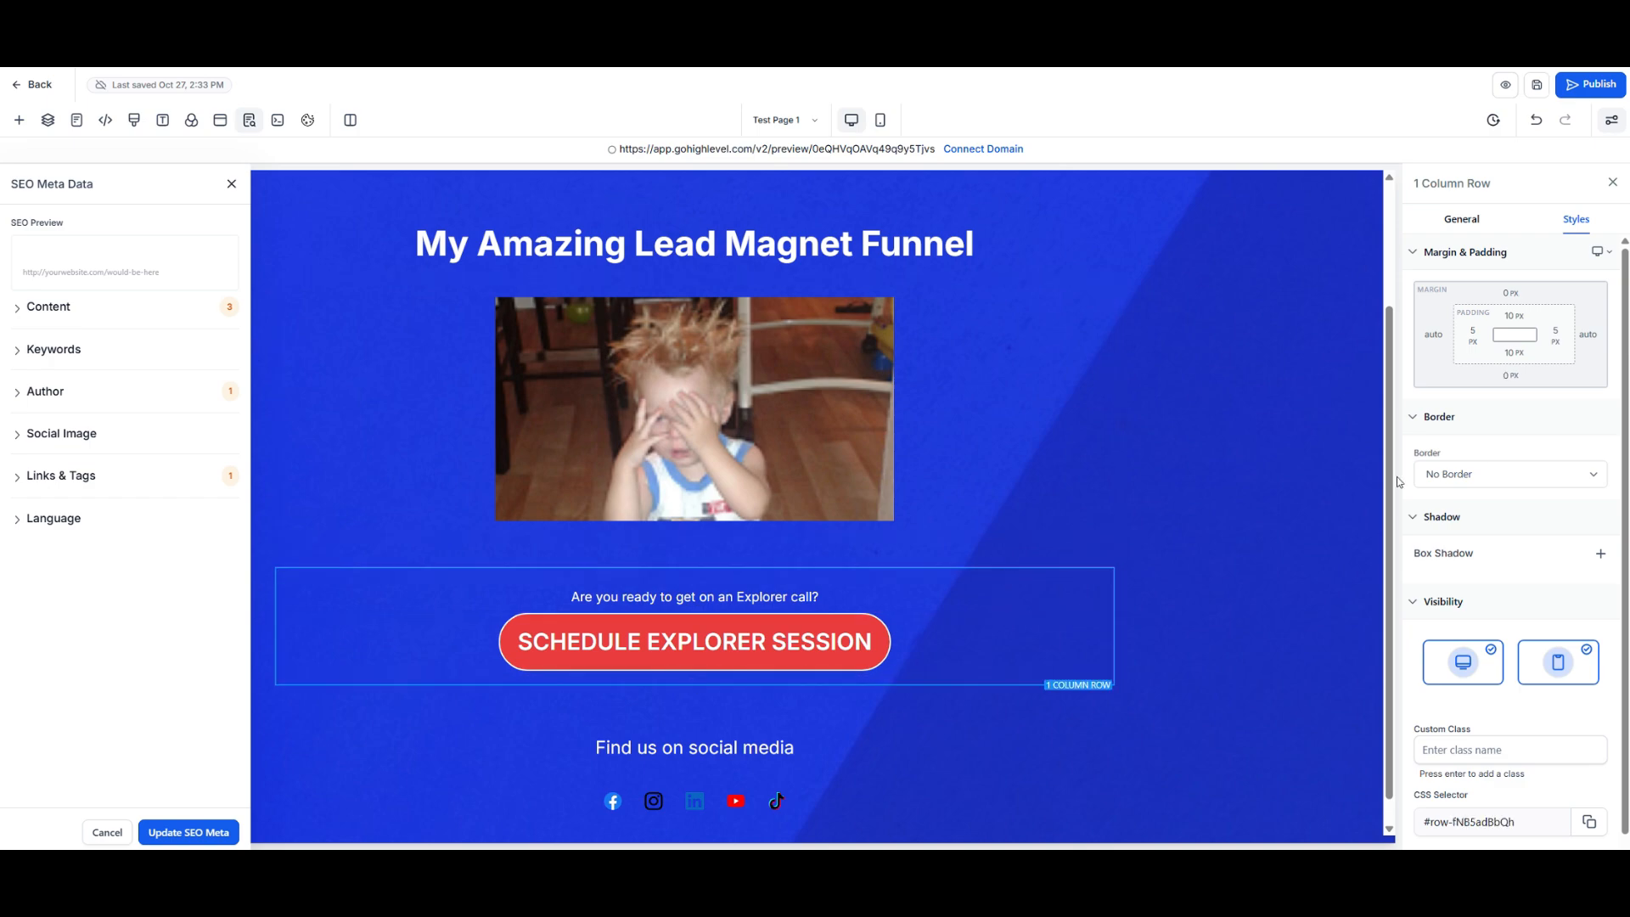
left_click(1506, 296)
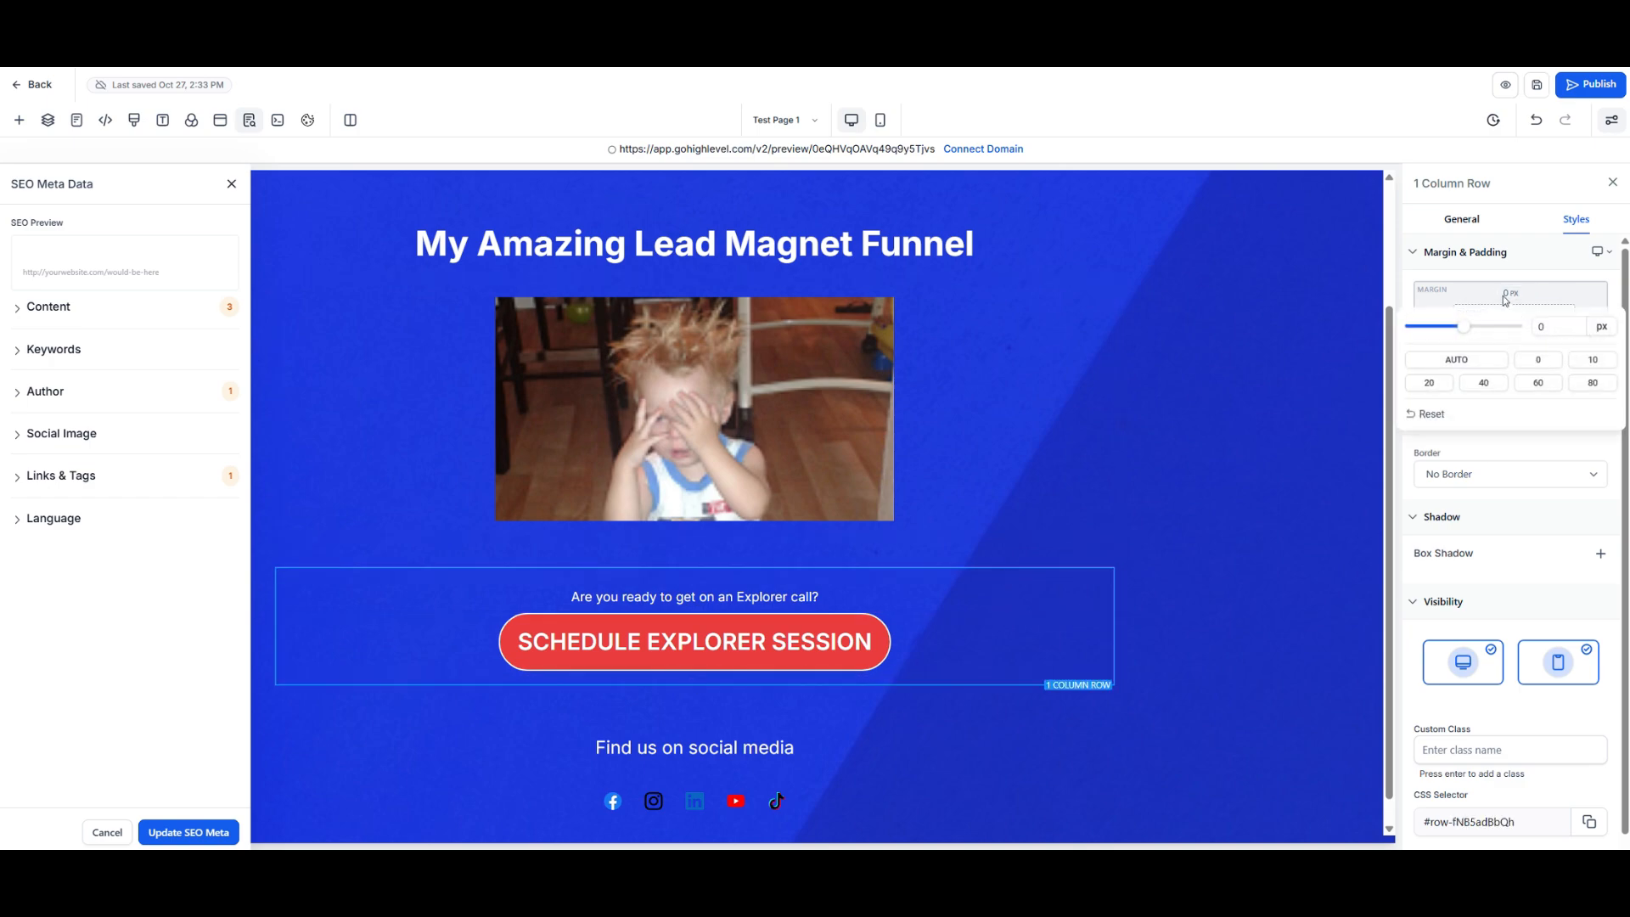
left_click(1539, 383)
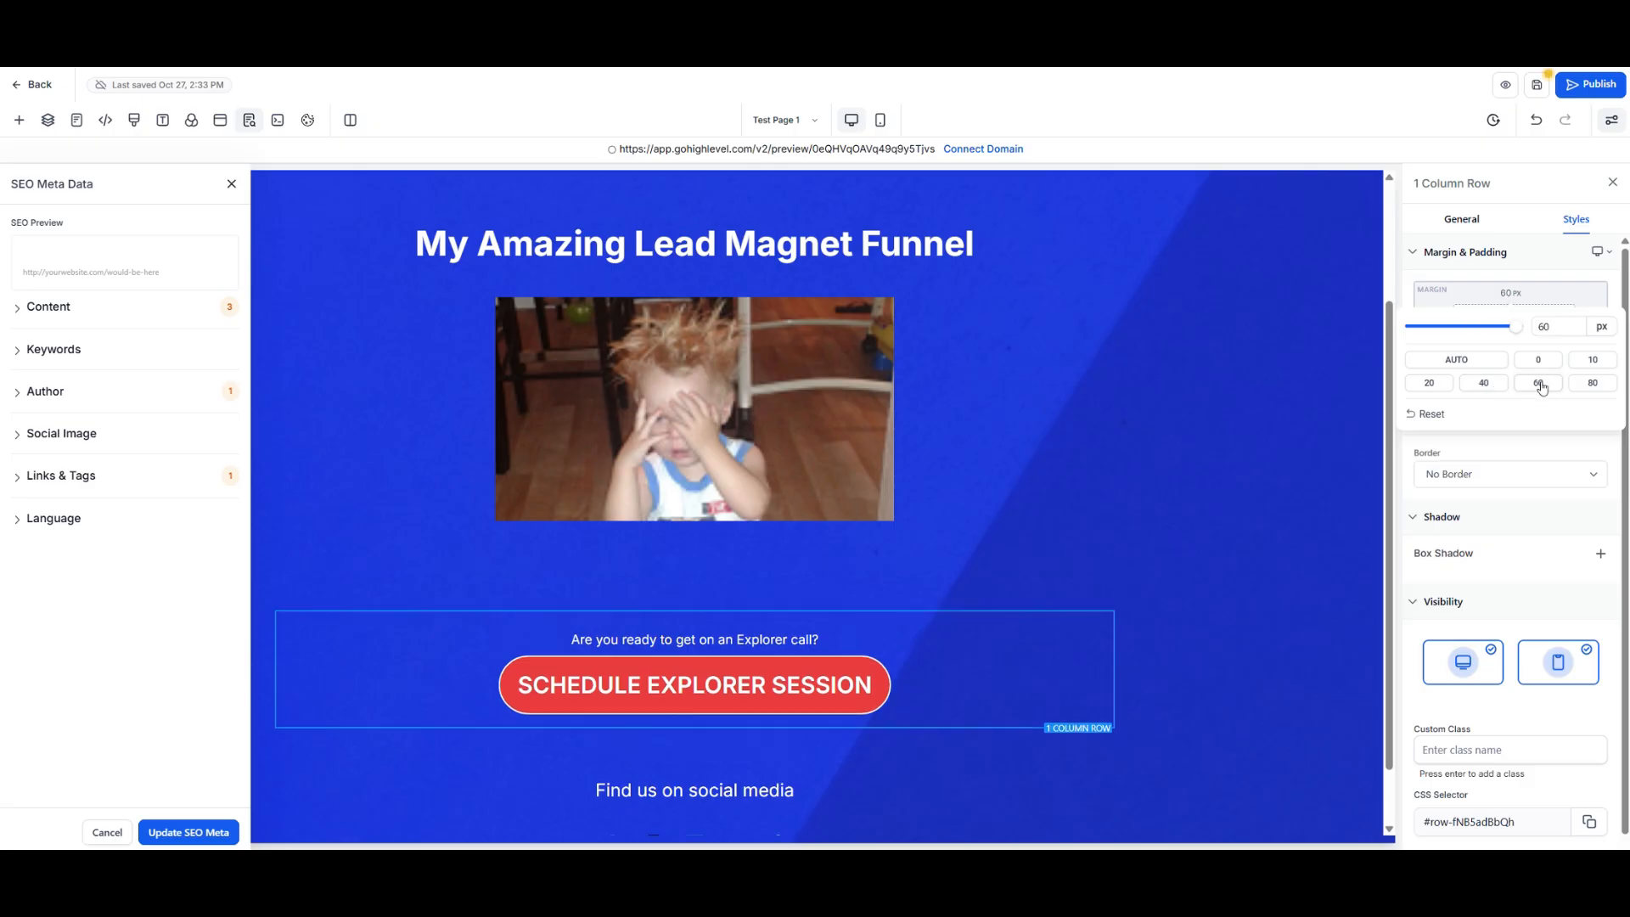
left_click(1542, 92)
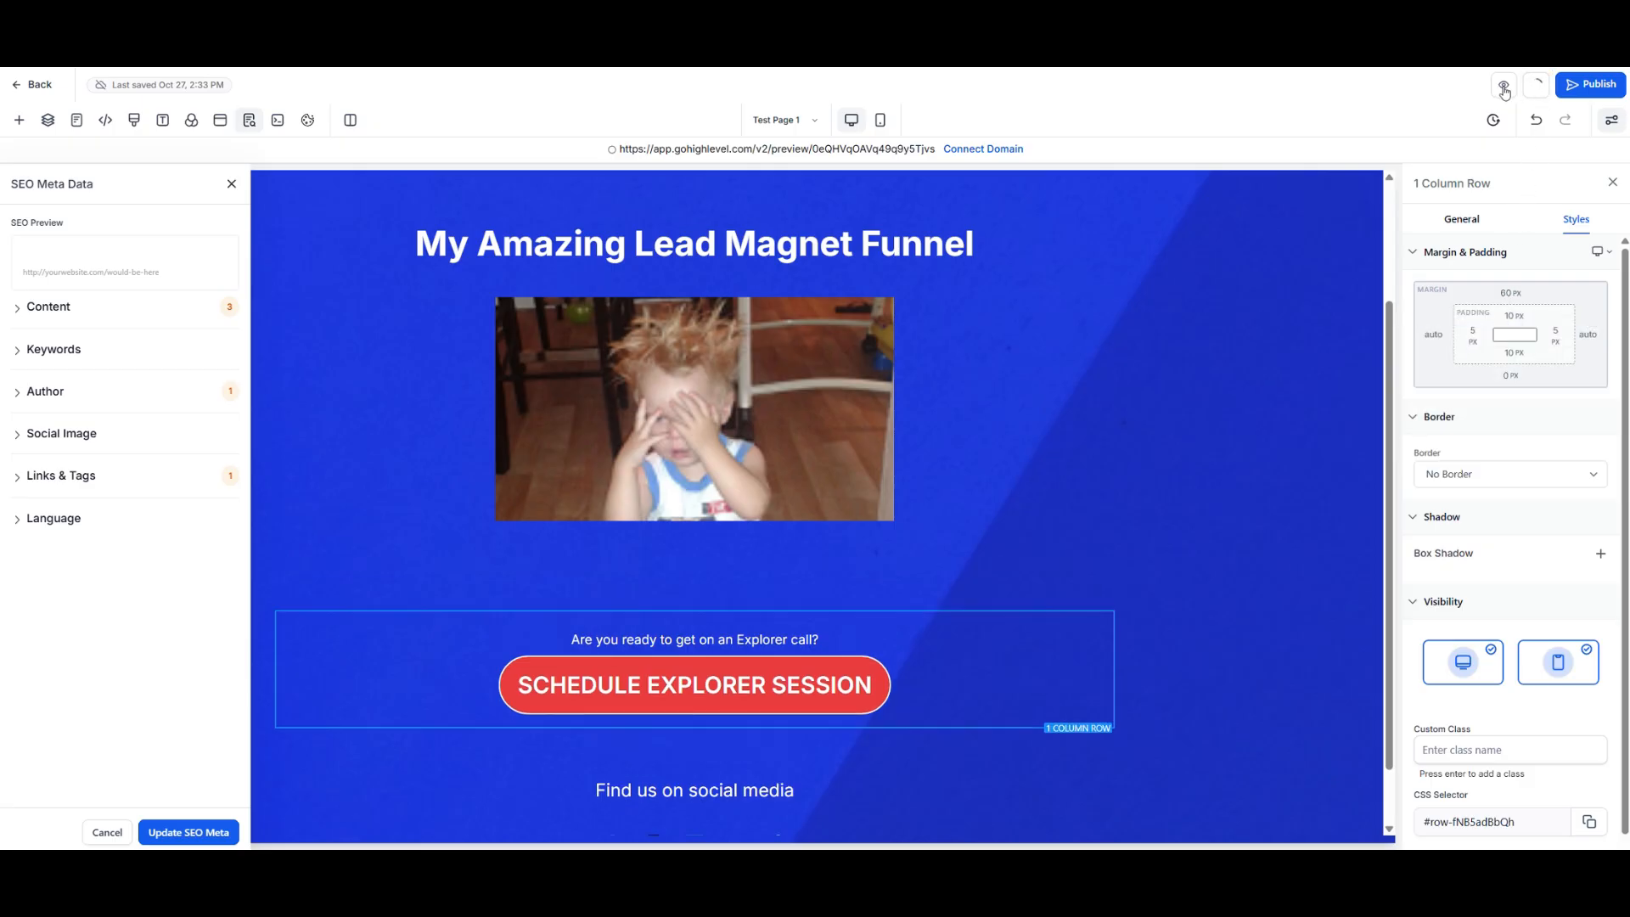
left_click(1505, 88)
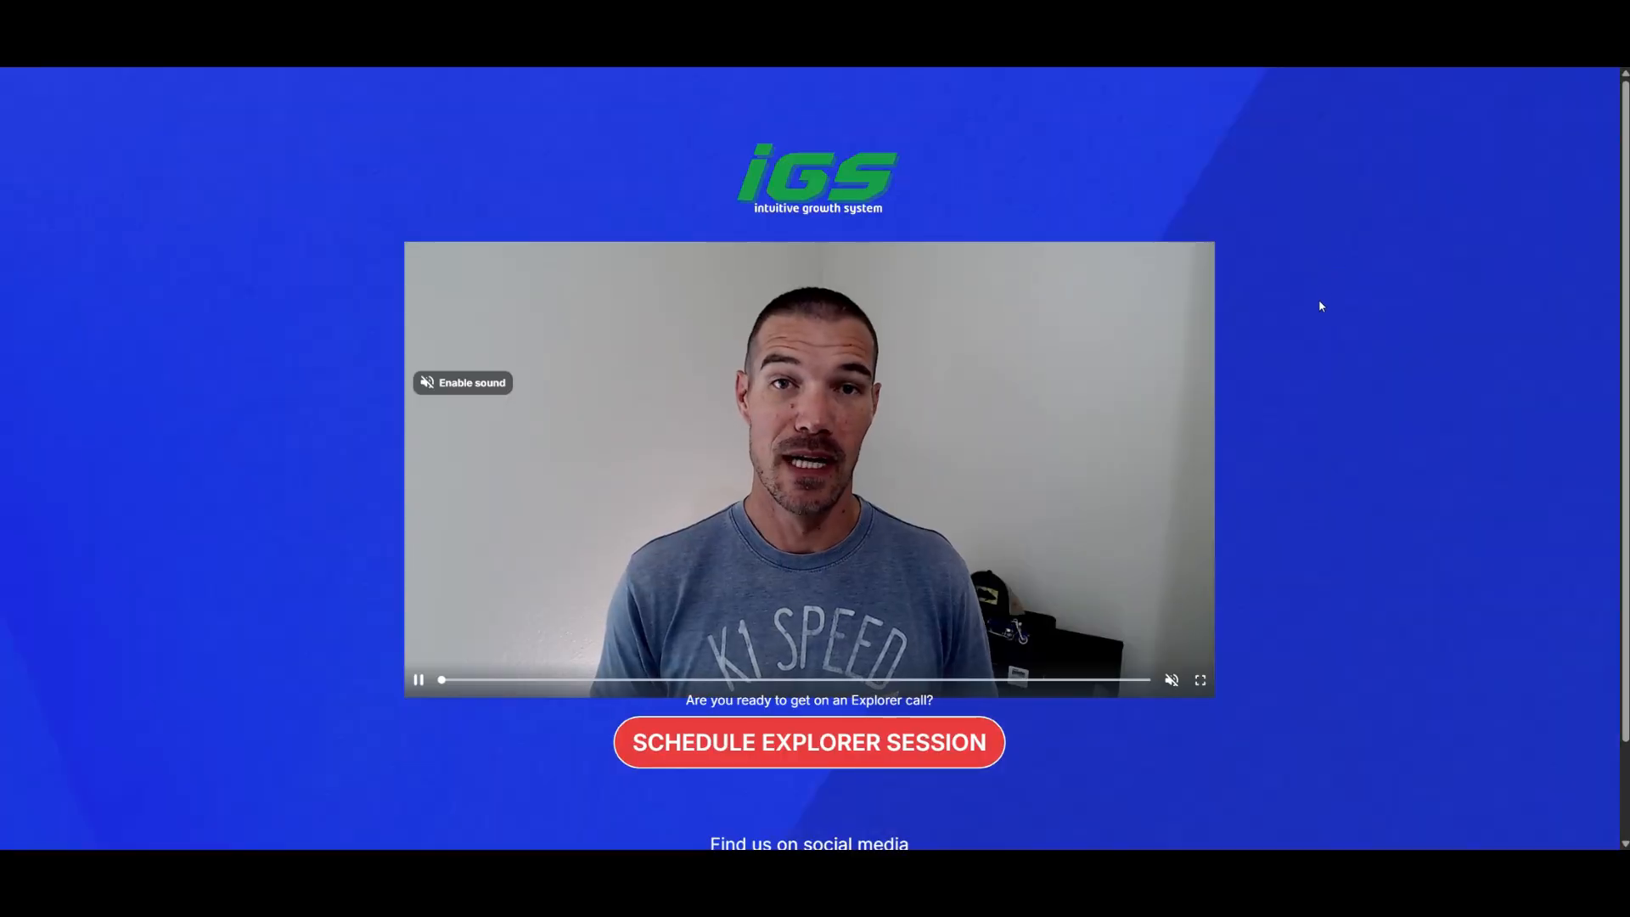
scroll(1319, 303, "down", 2)
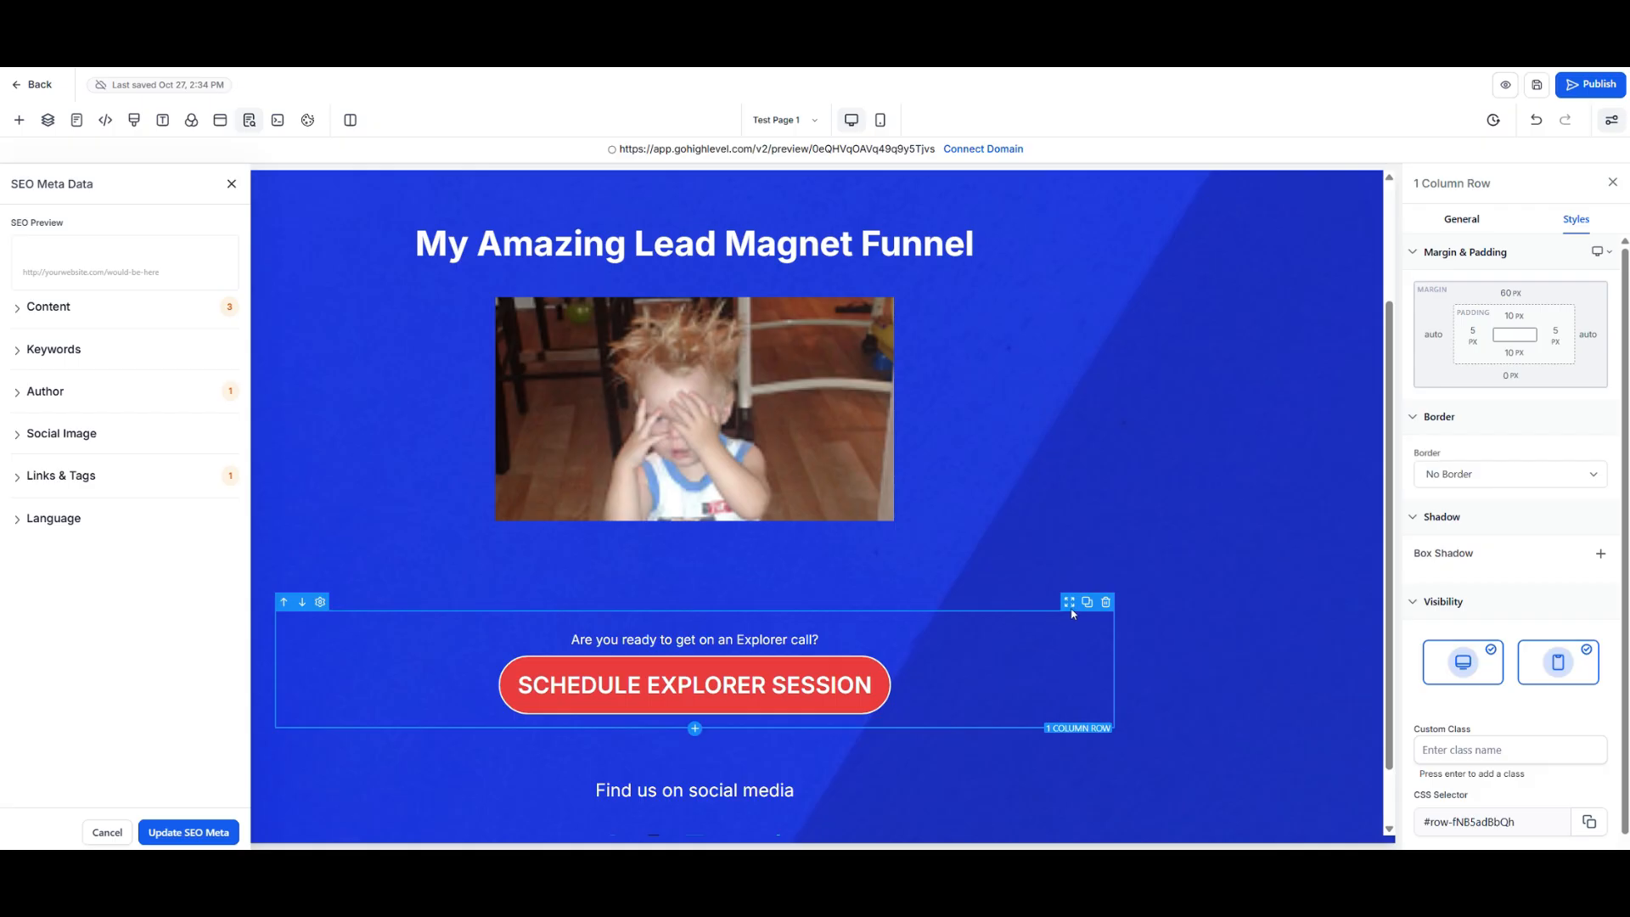
- Set the Explorer call row's top margin to 80 px, then save and preview the page
left_click(1515, 299)
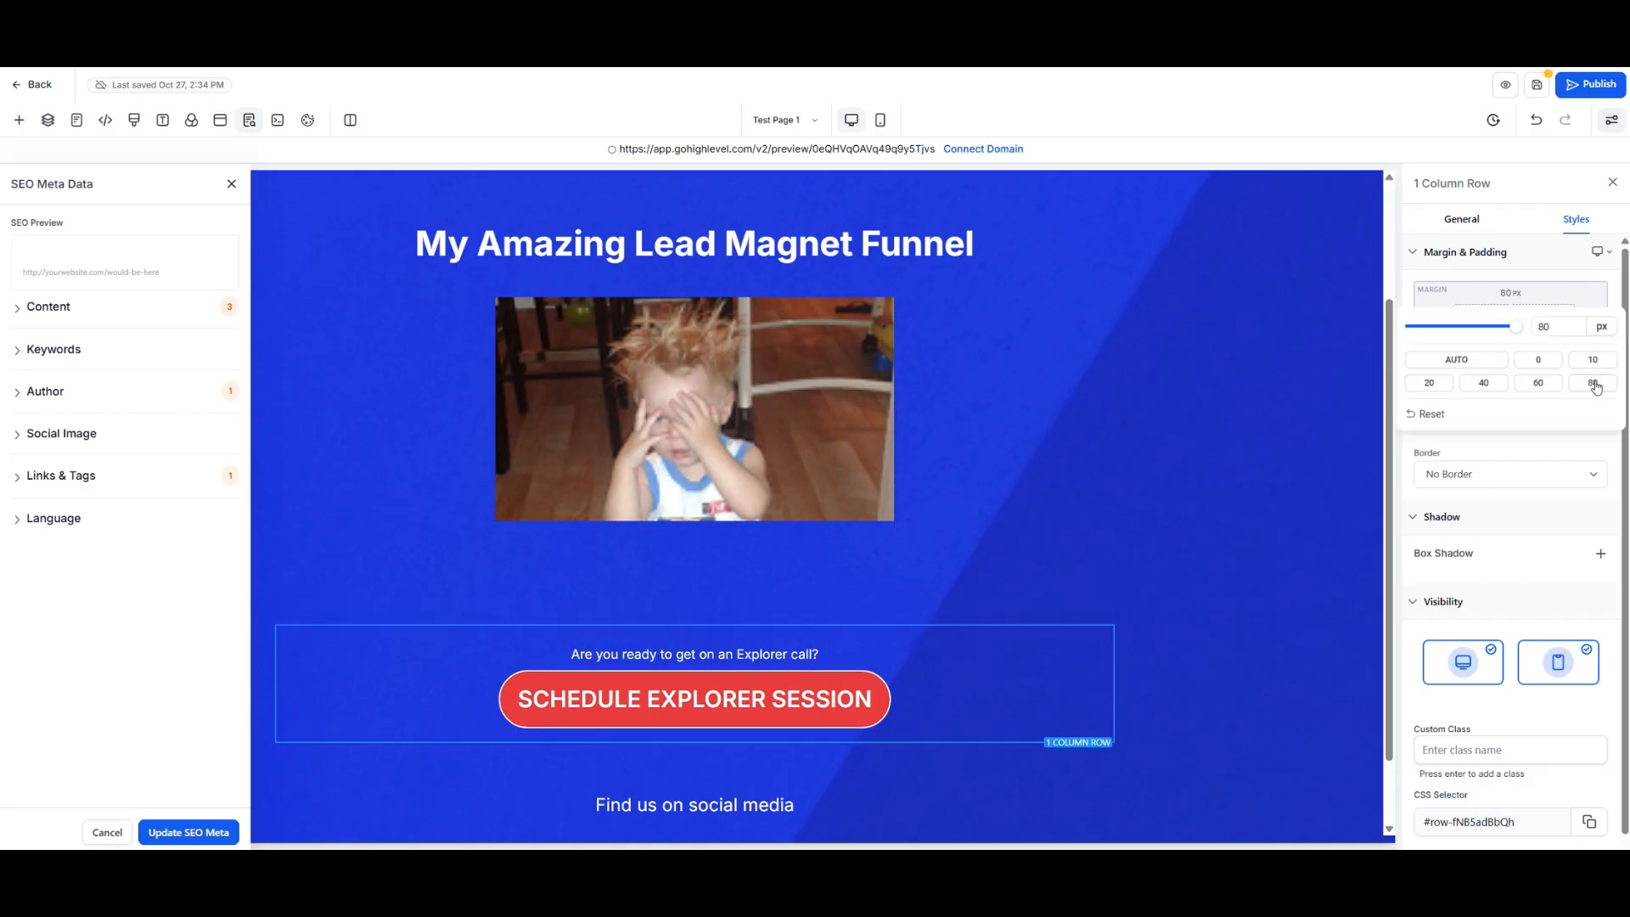
left_click(1538, 89)
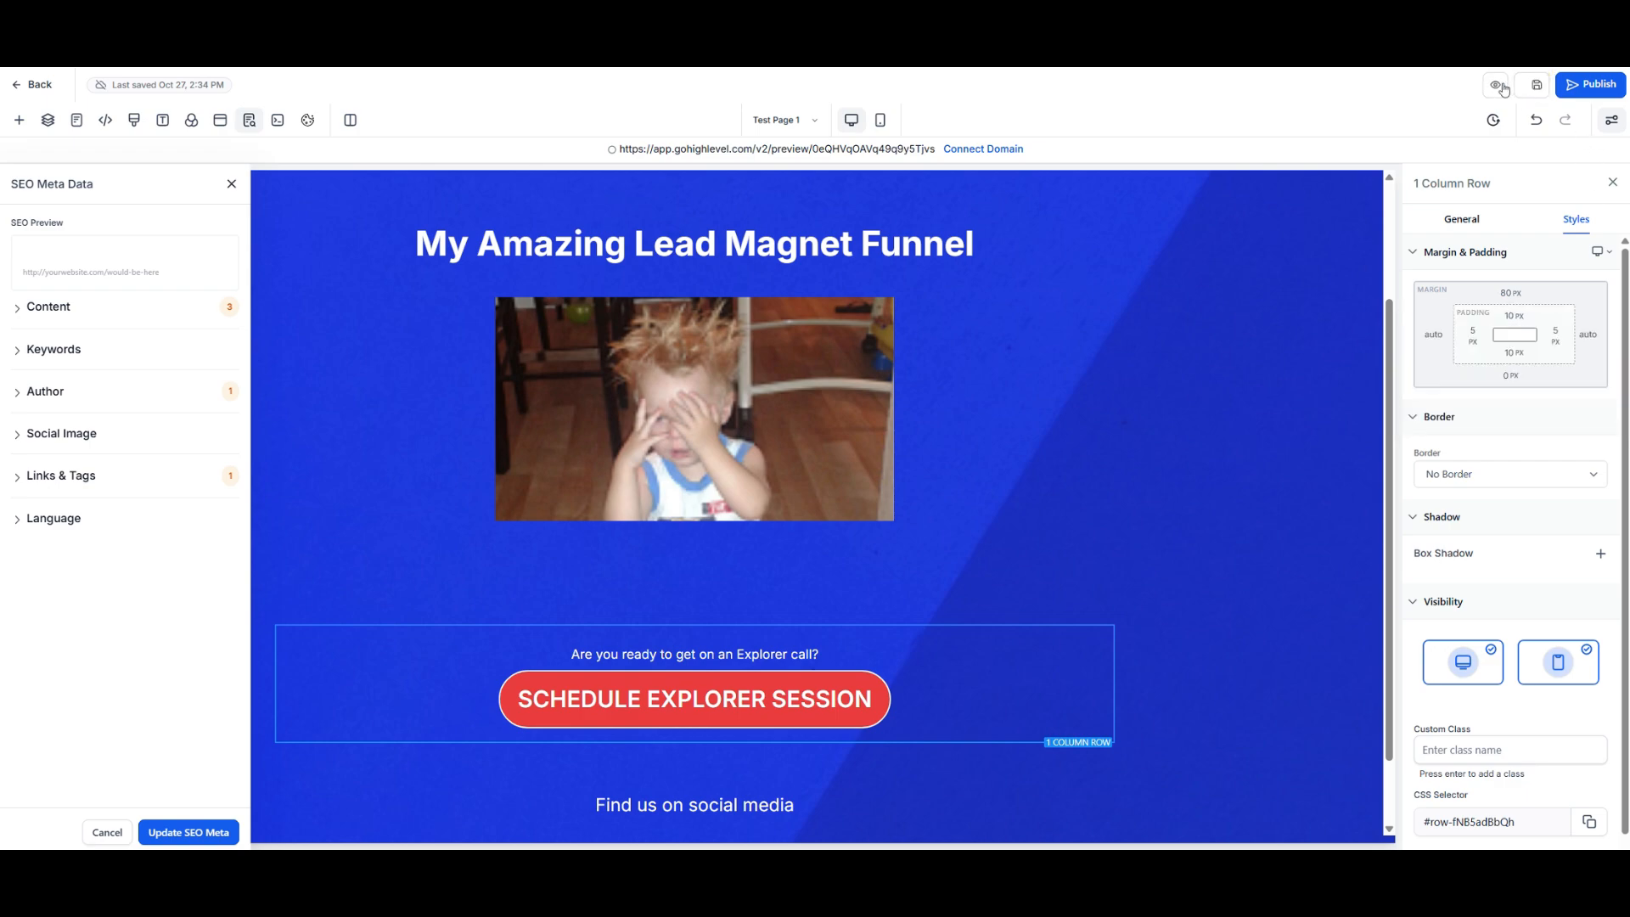
left_click(1504, 87)
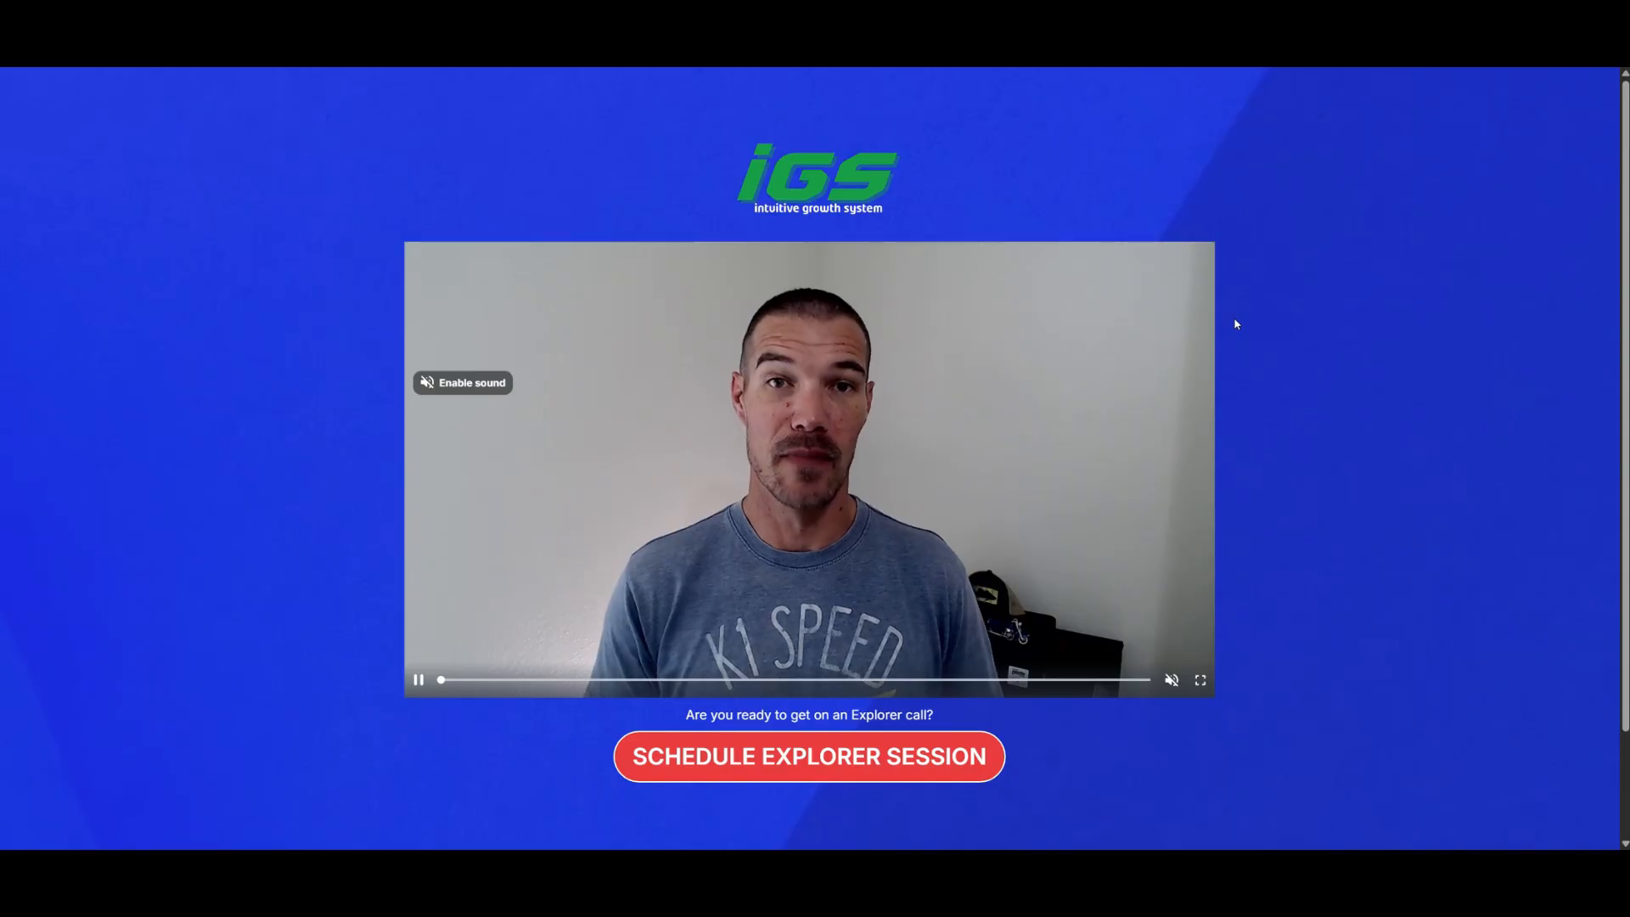
scroll(1235, 318, "down", 2)
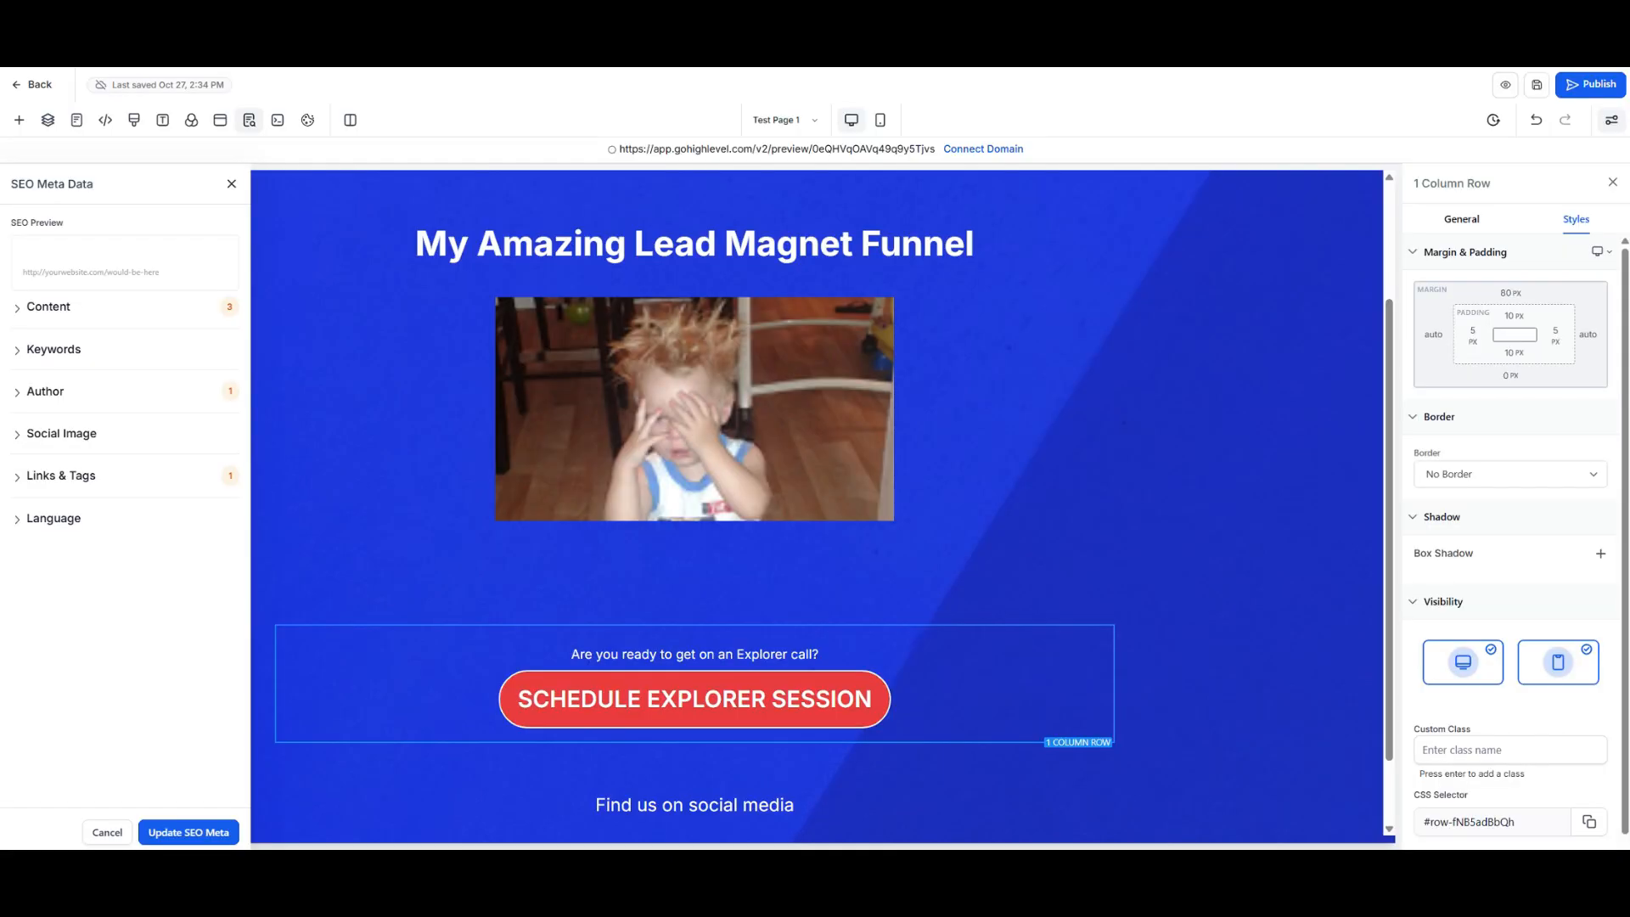
- Review the Schedule Explorer Session button's style settings and the popup choices for its Open popup action
left_click(766, 712)
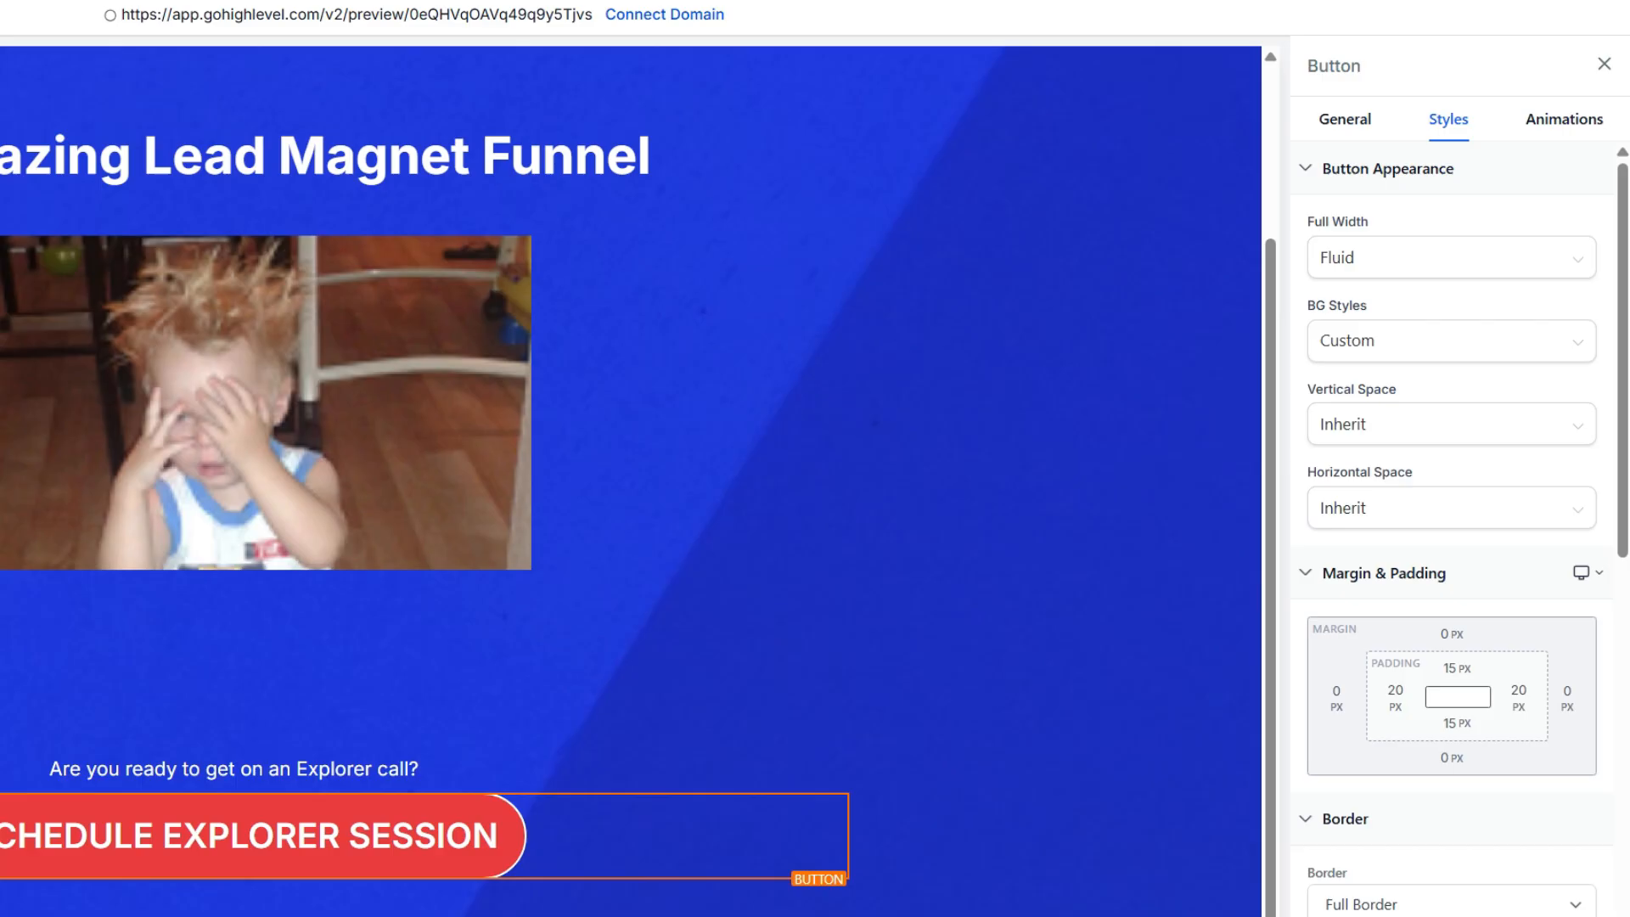
scroll(1508, 699, "down", 5)
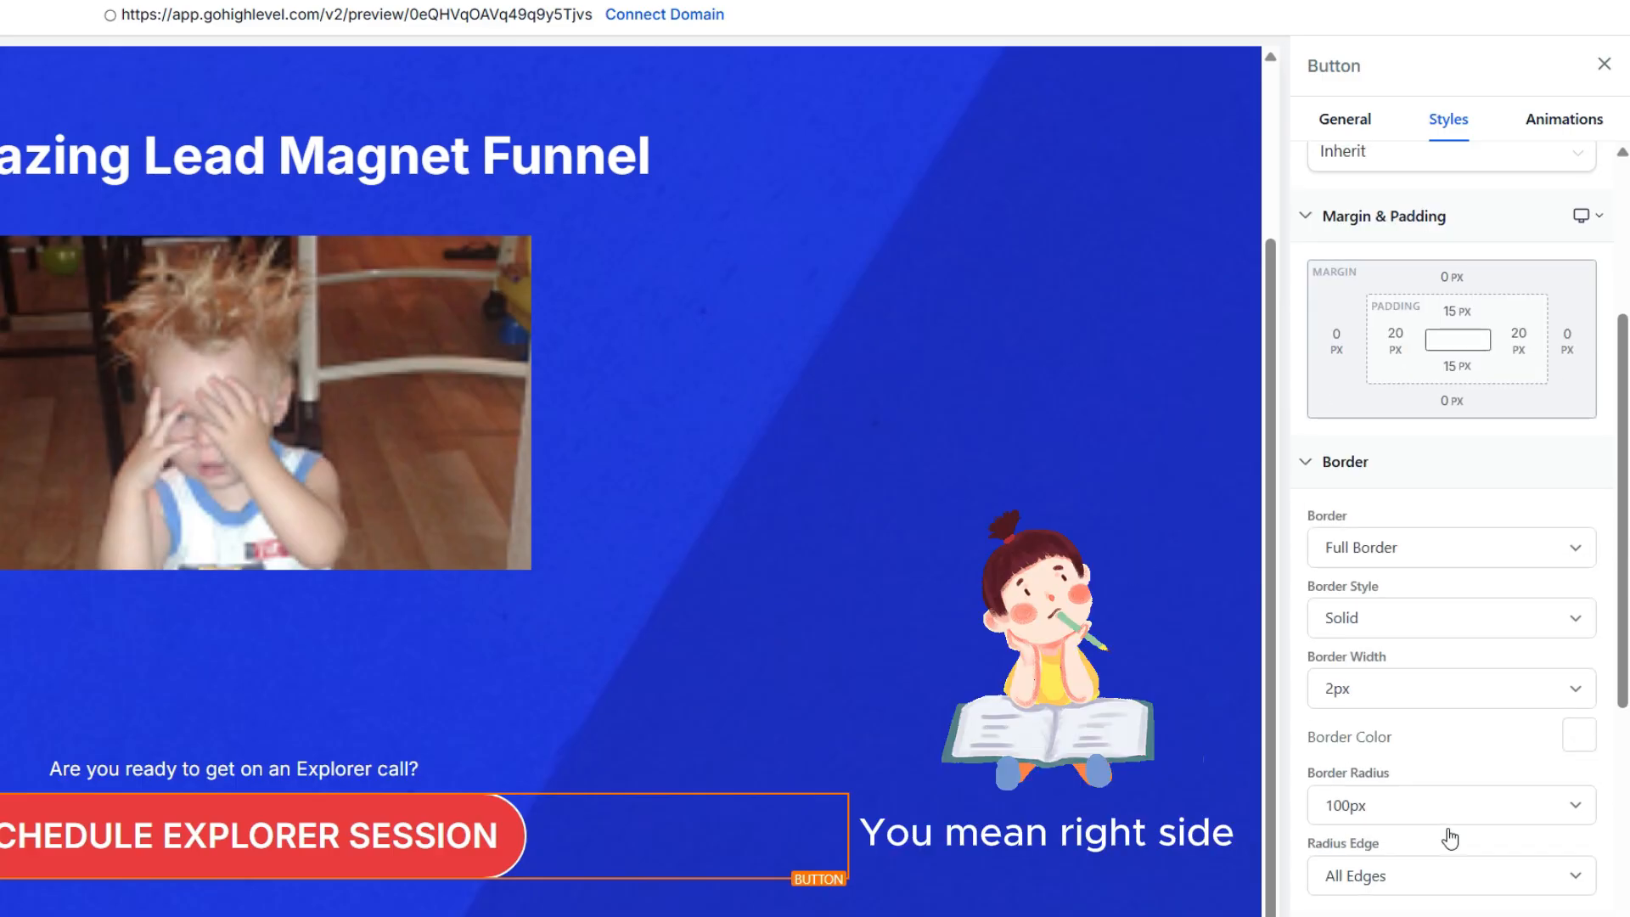
scroll(1450, 839, "down", 10)
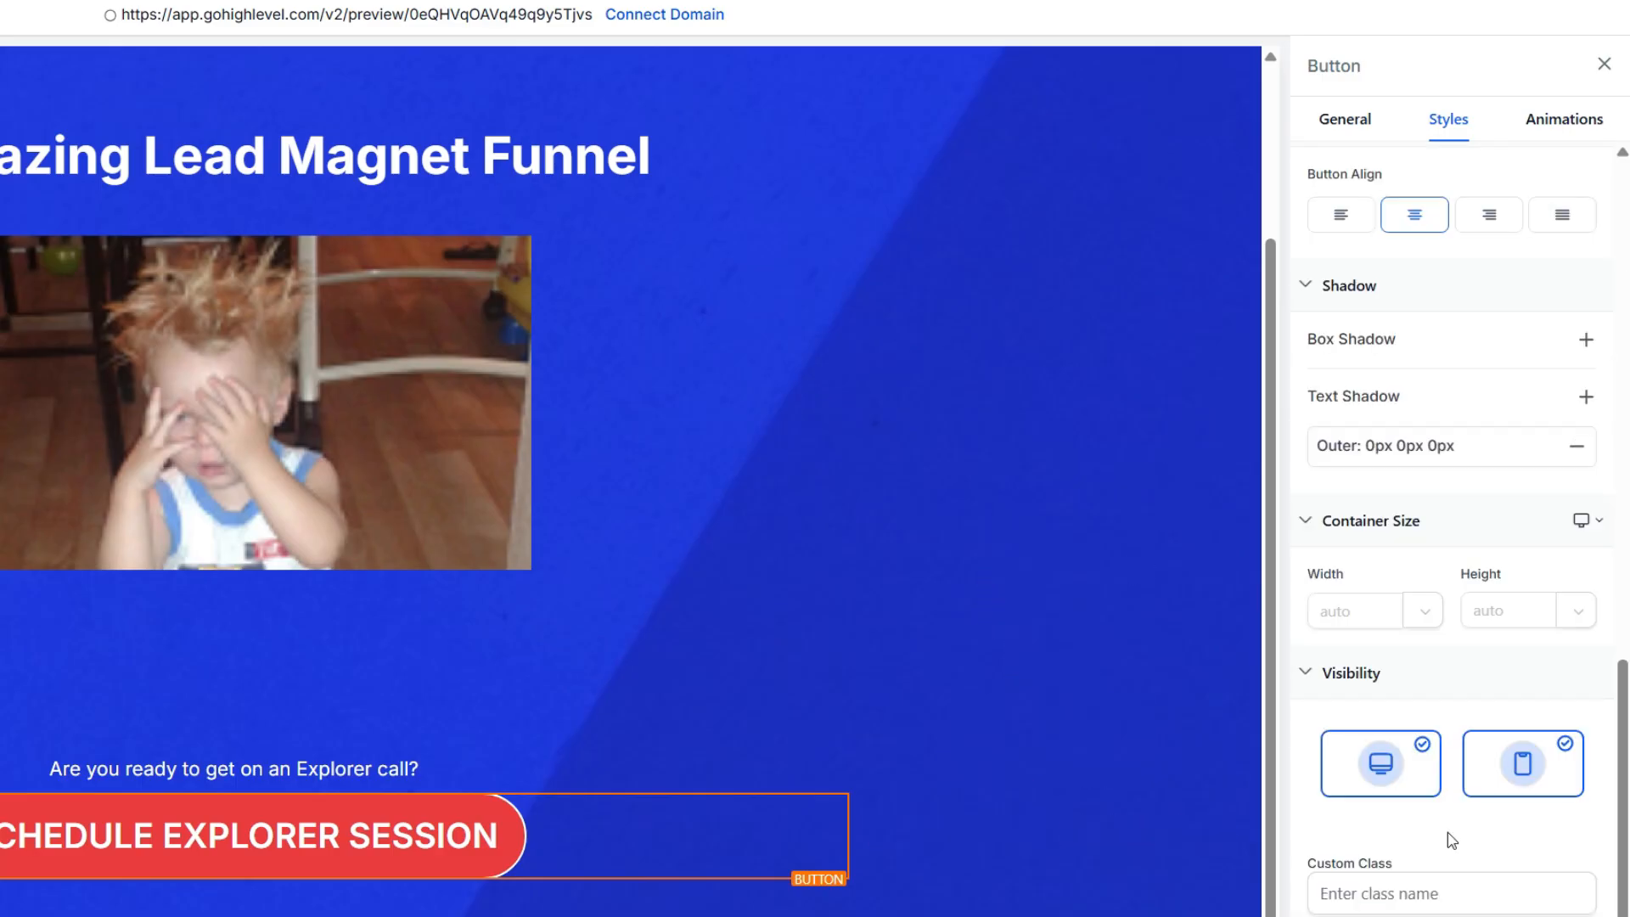
scroll(1452, 849, "up", 4)
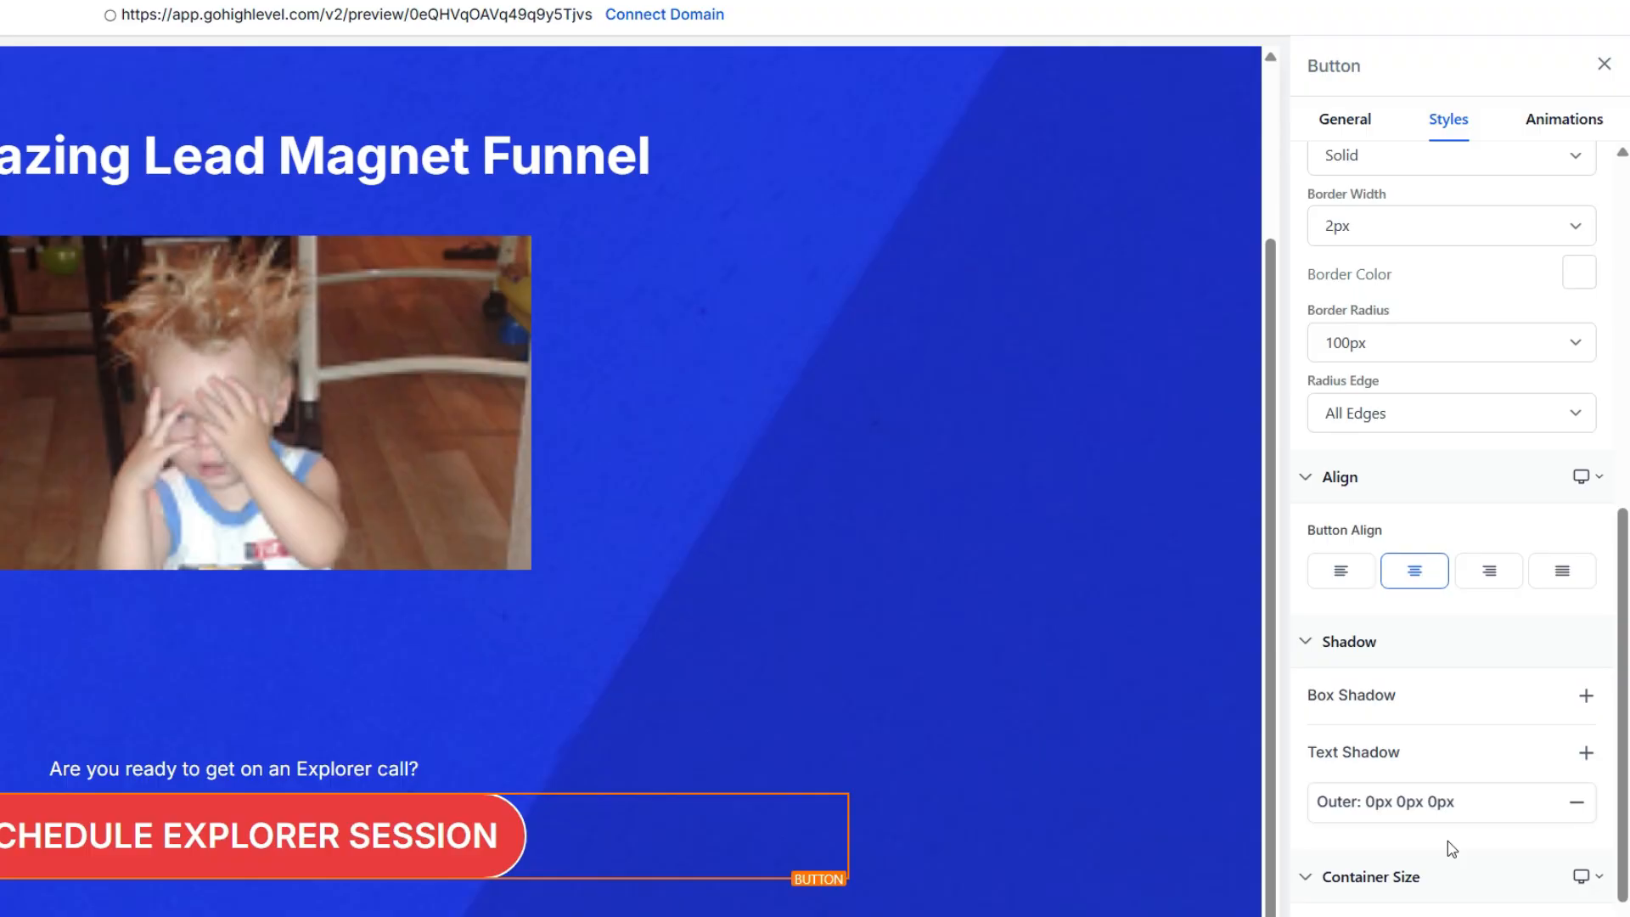
left_click(1344, 119)
scroll(1435, 594, "down", 10)
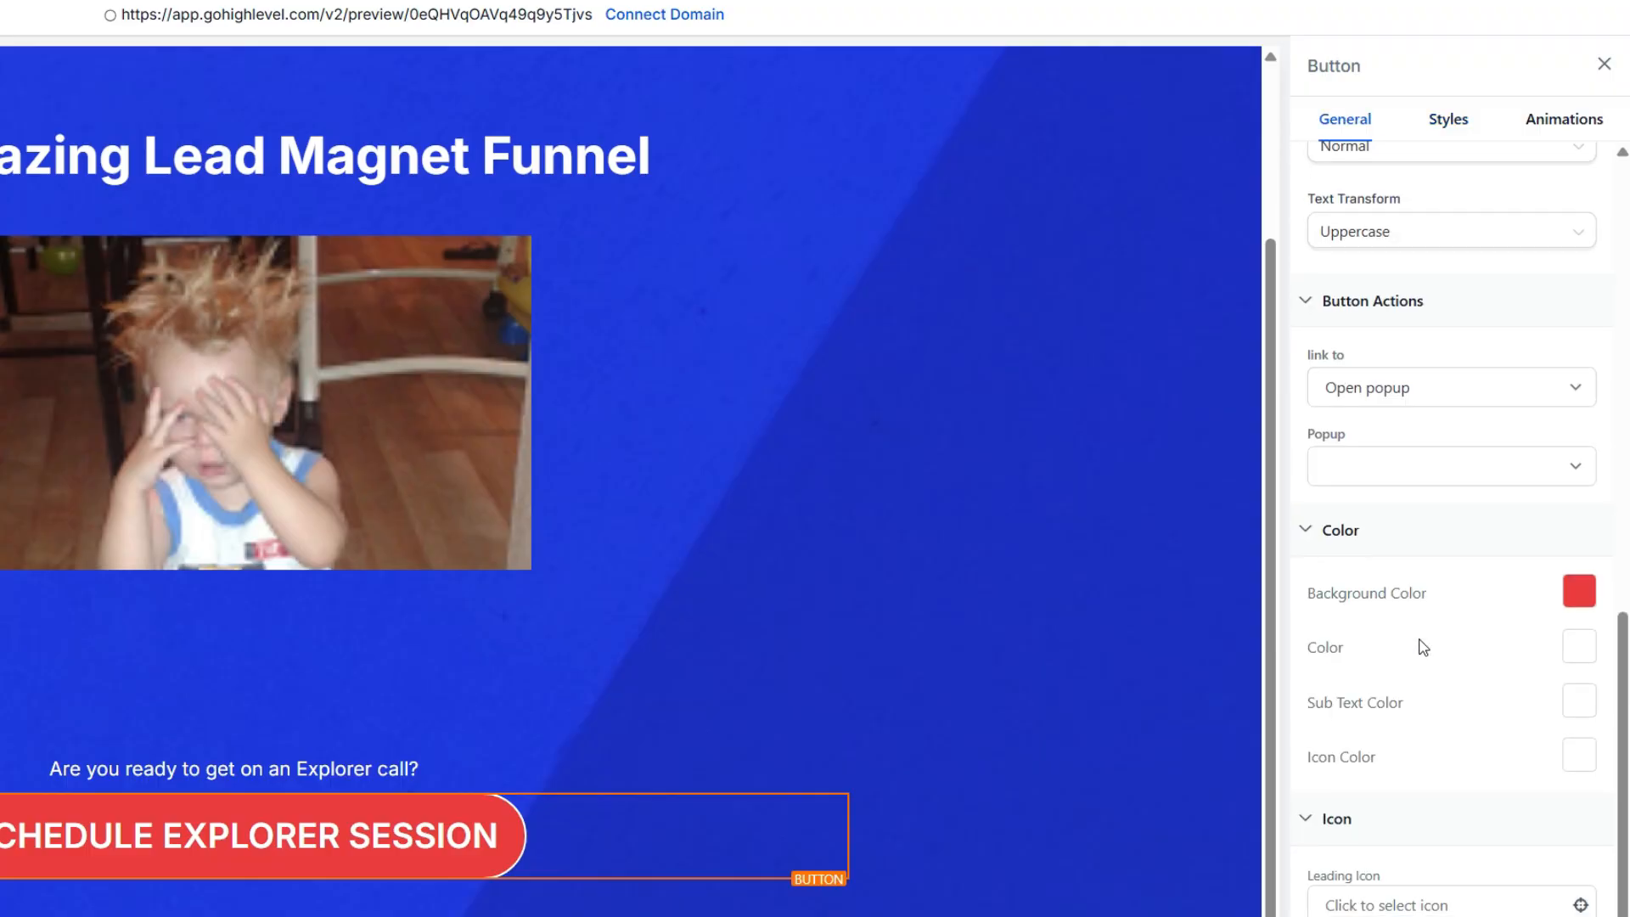
left_click(1372, 469)
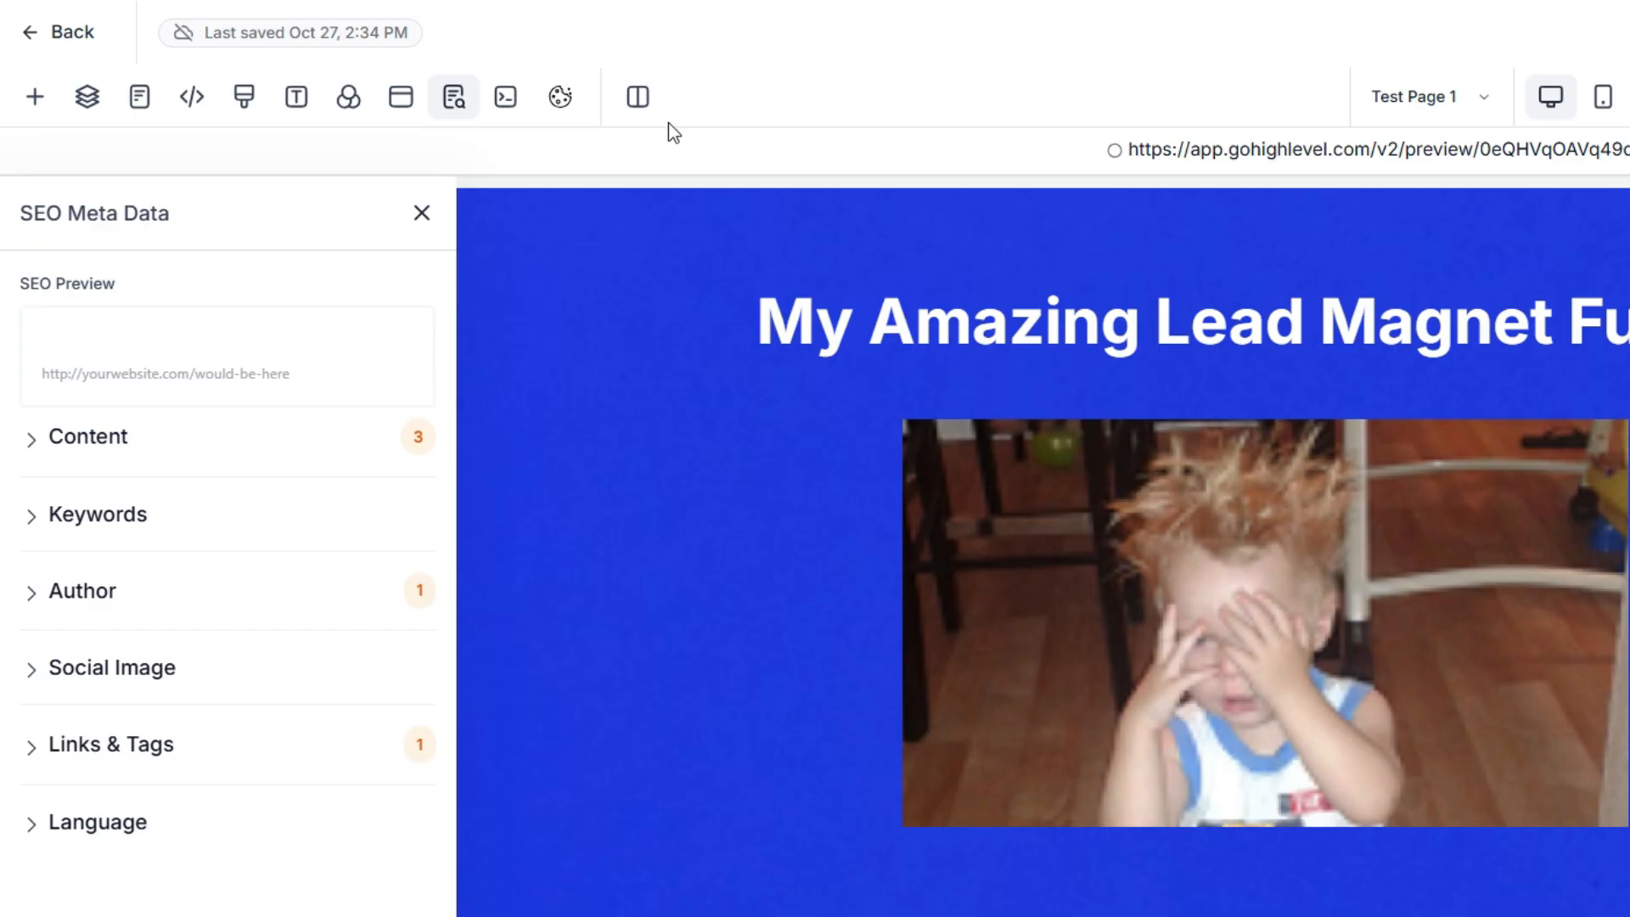
- Close the SEO settings, create a new popup for the page and add a one-column row inside it
left_click(453, 97)
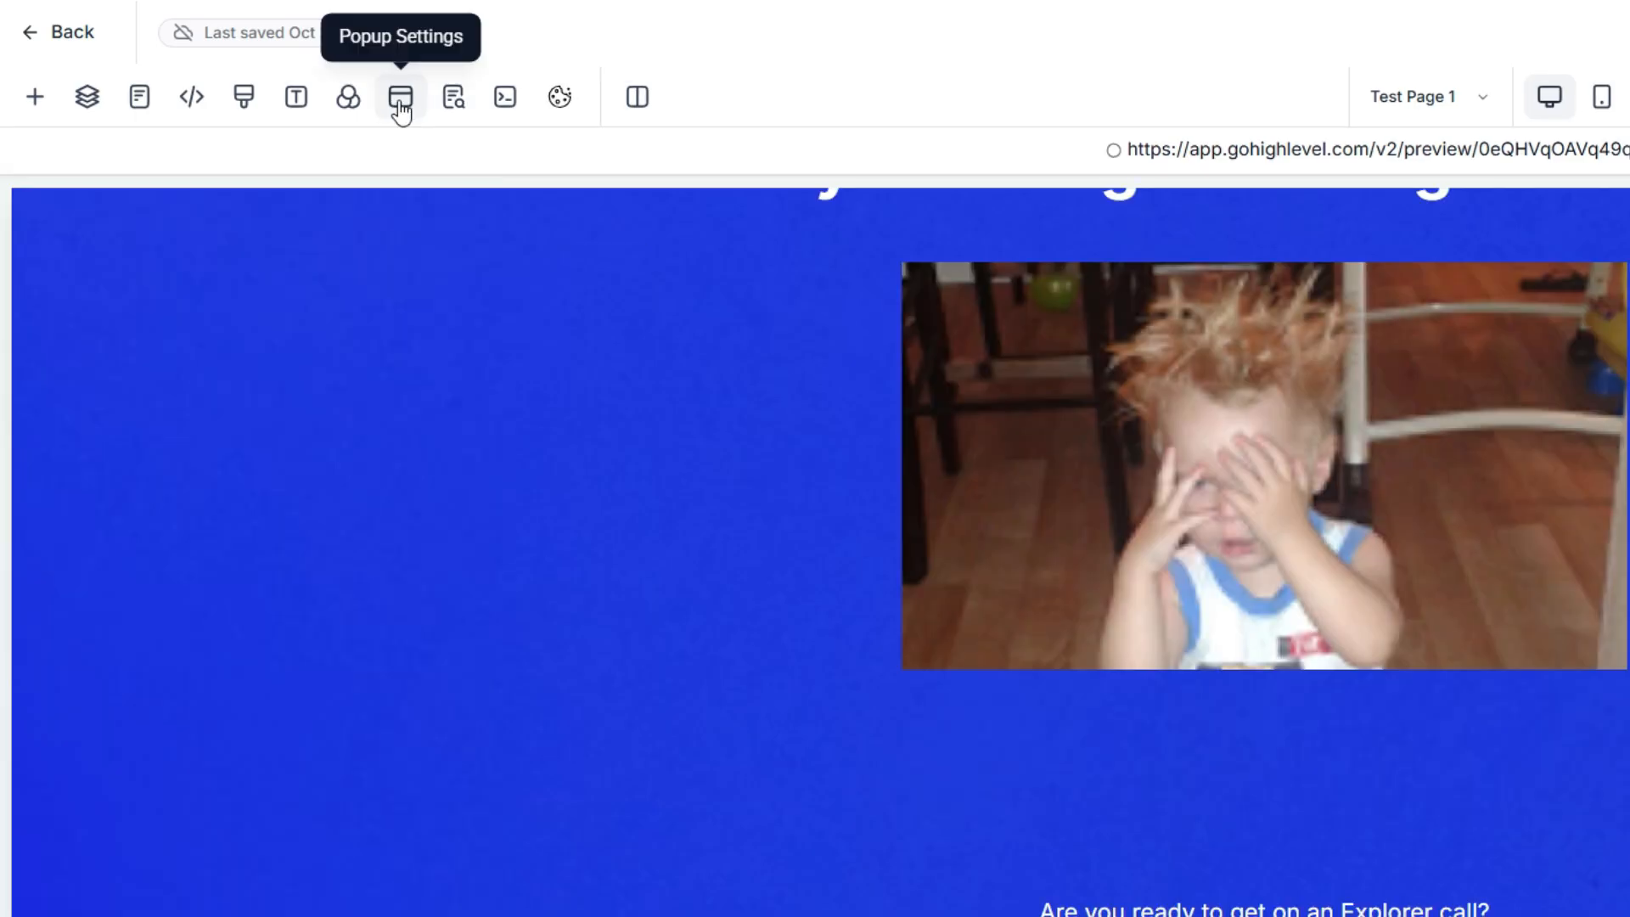
left_click(401, 100)
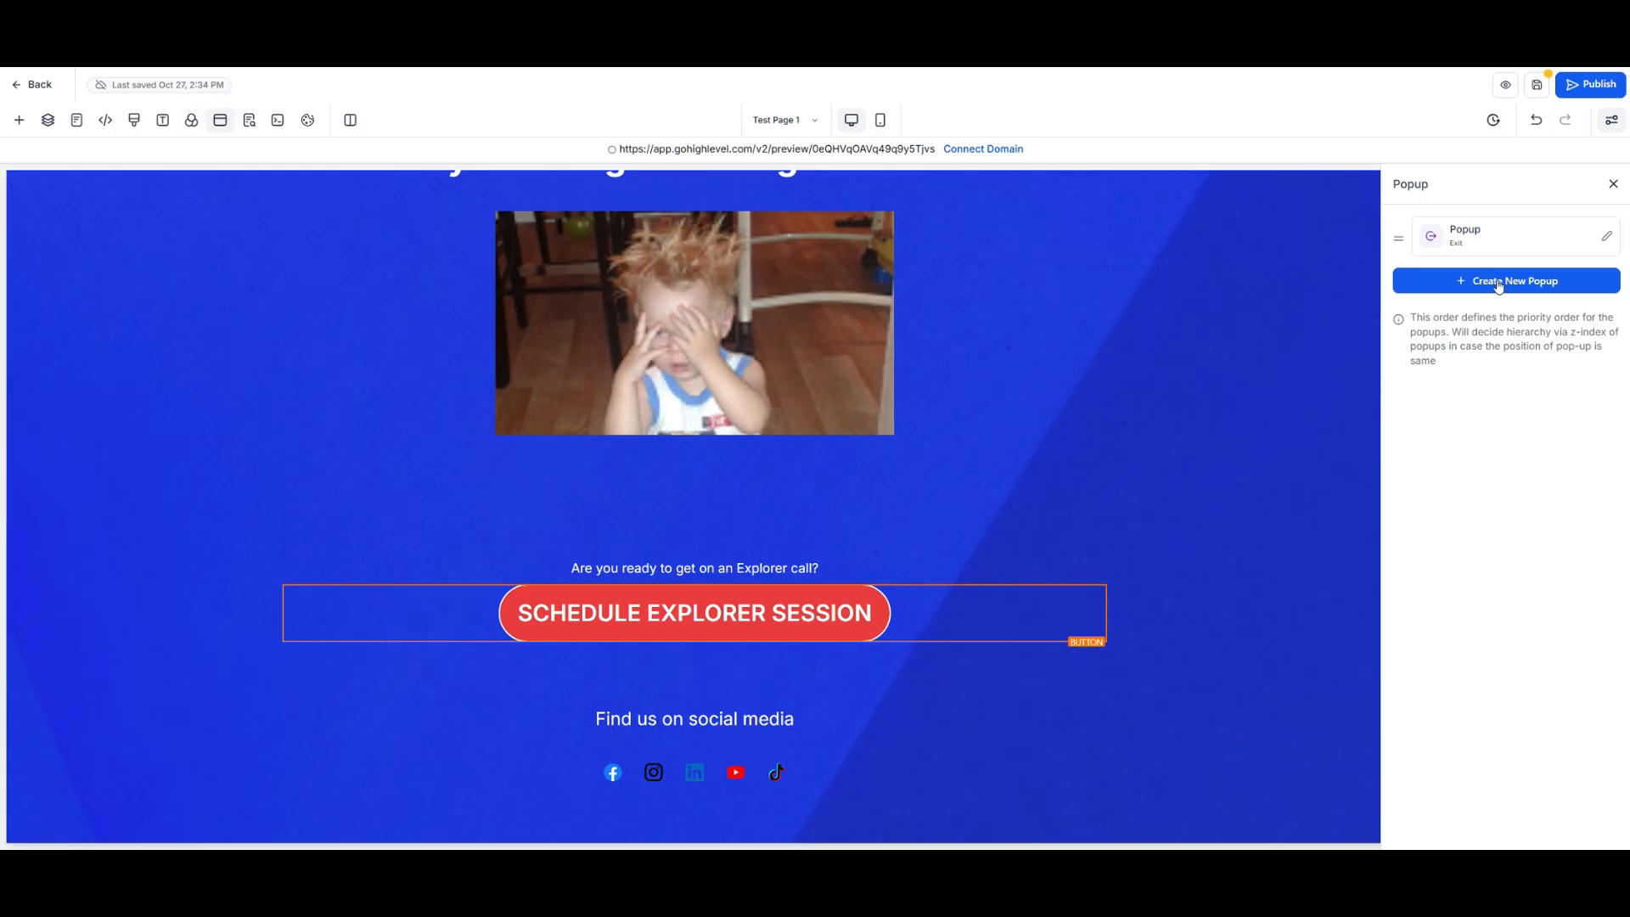
left_click(1499, 286)
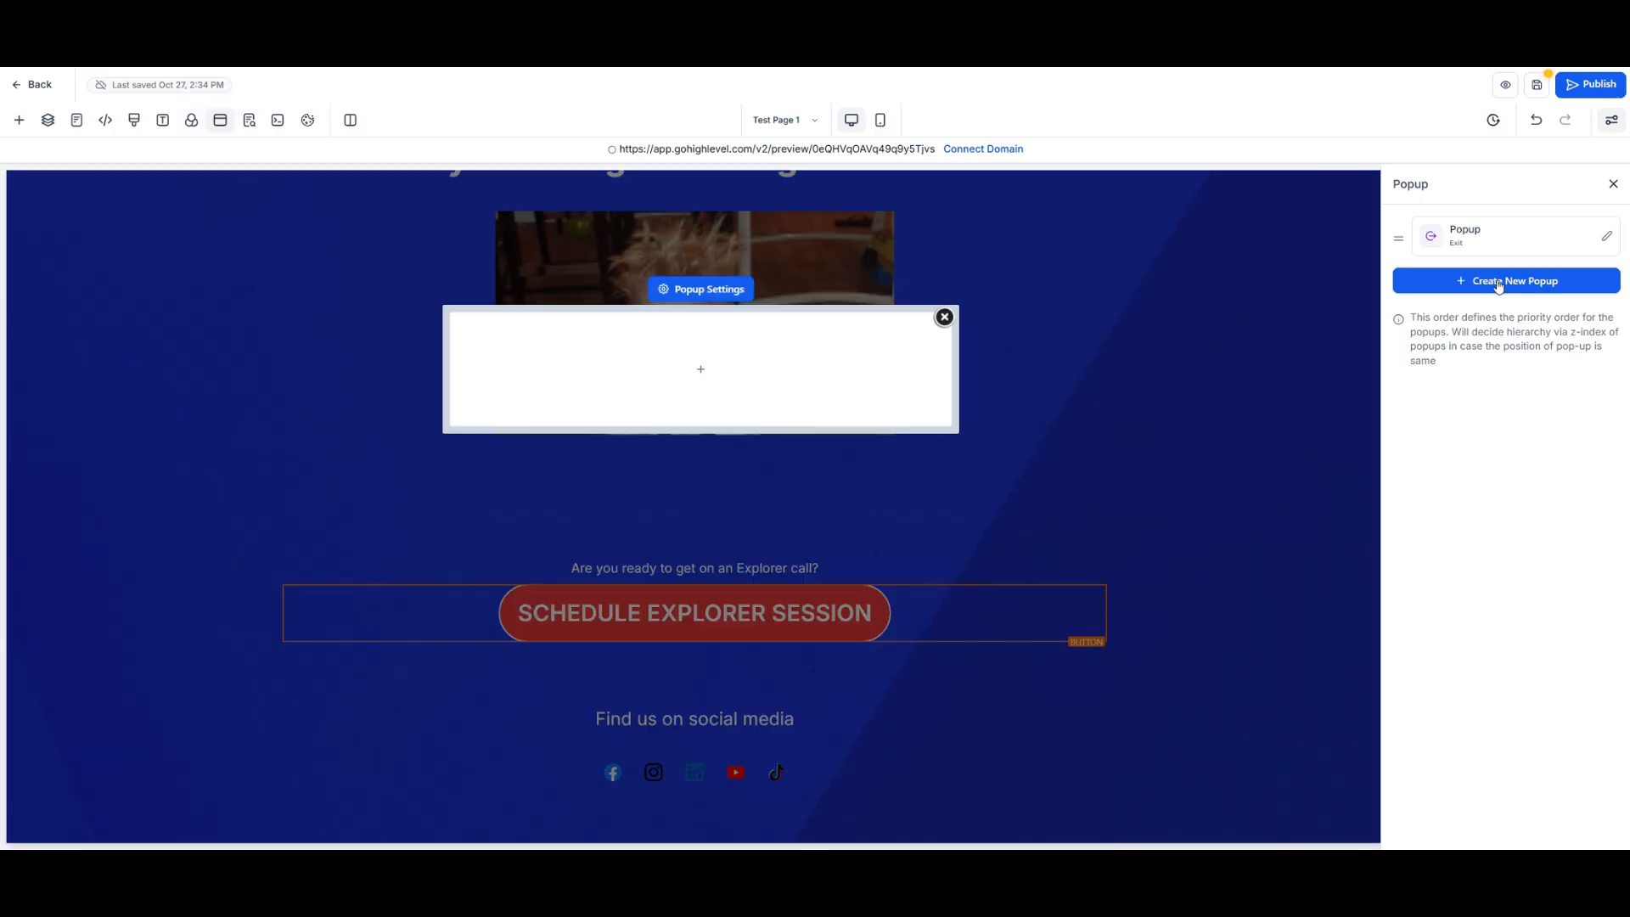
left_click(694, 368)
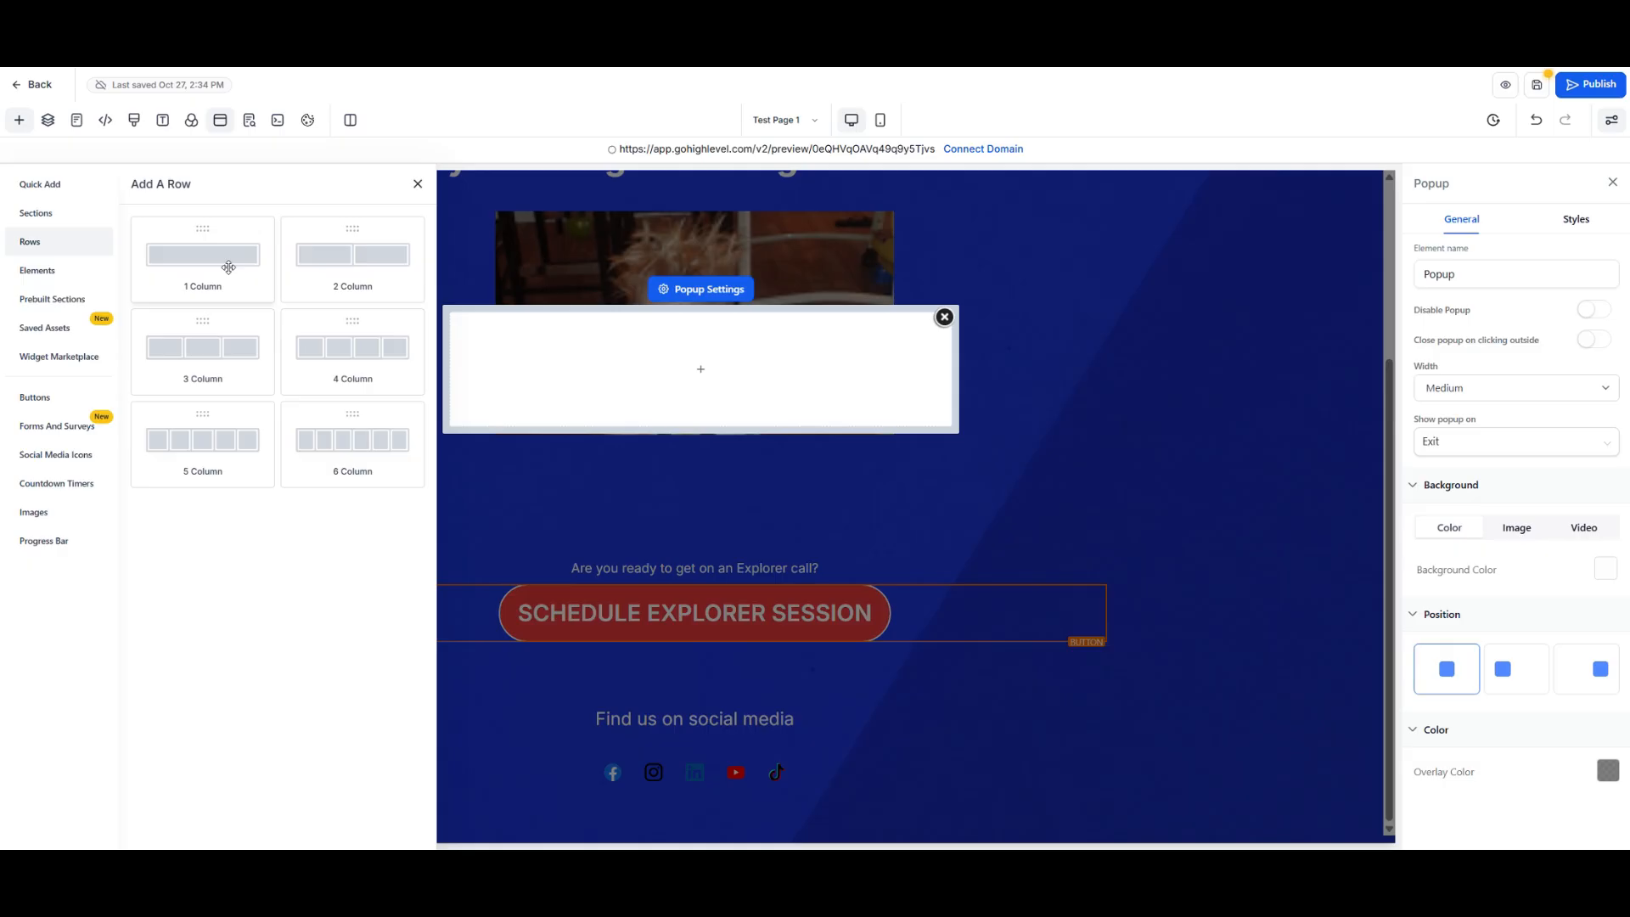
left_click(229, 268)
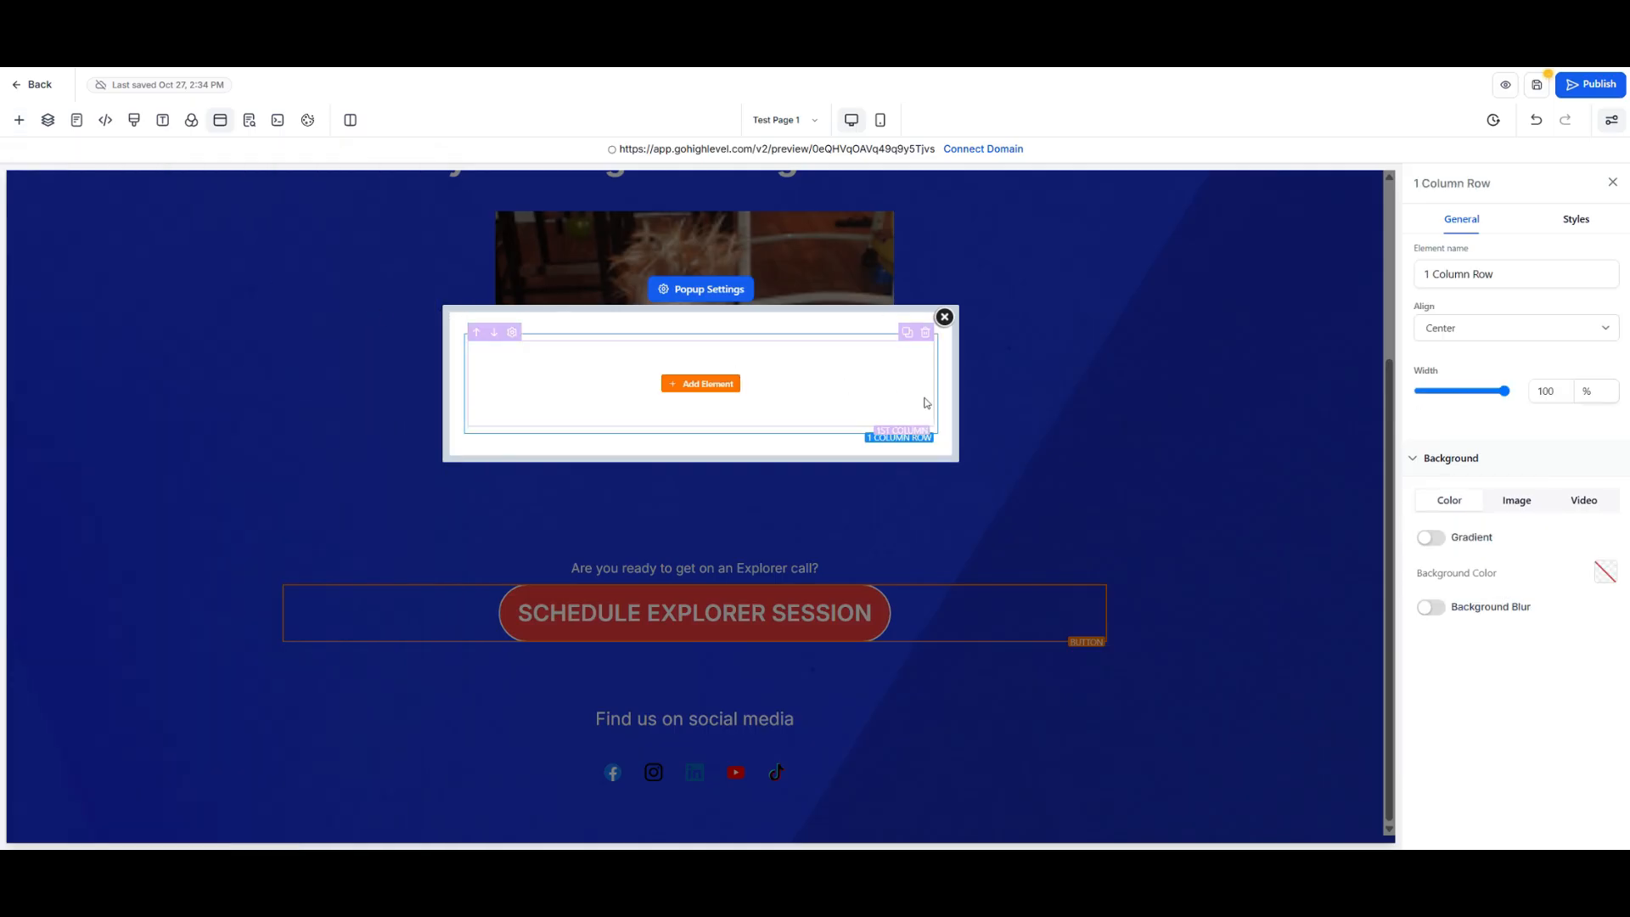
- Add a headline to the popup's column with the text "Schedule Your Explorer Session Below"
left_click(676, 384)
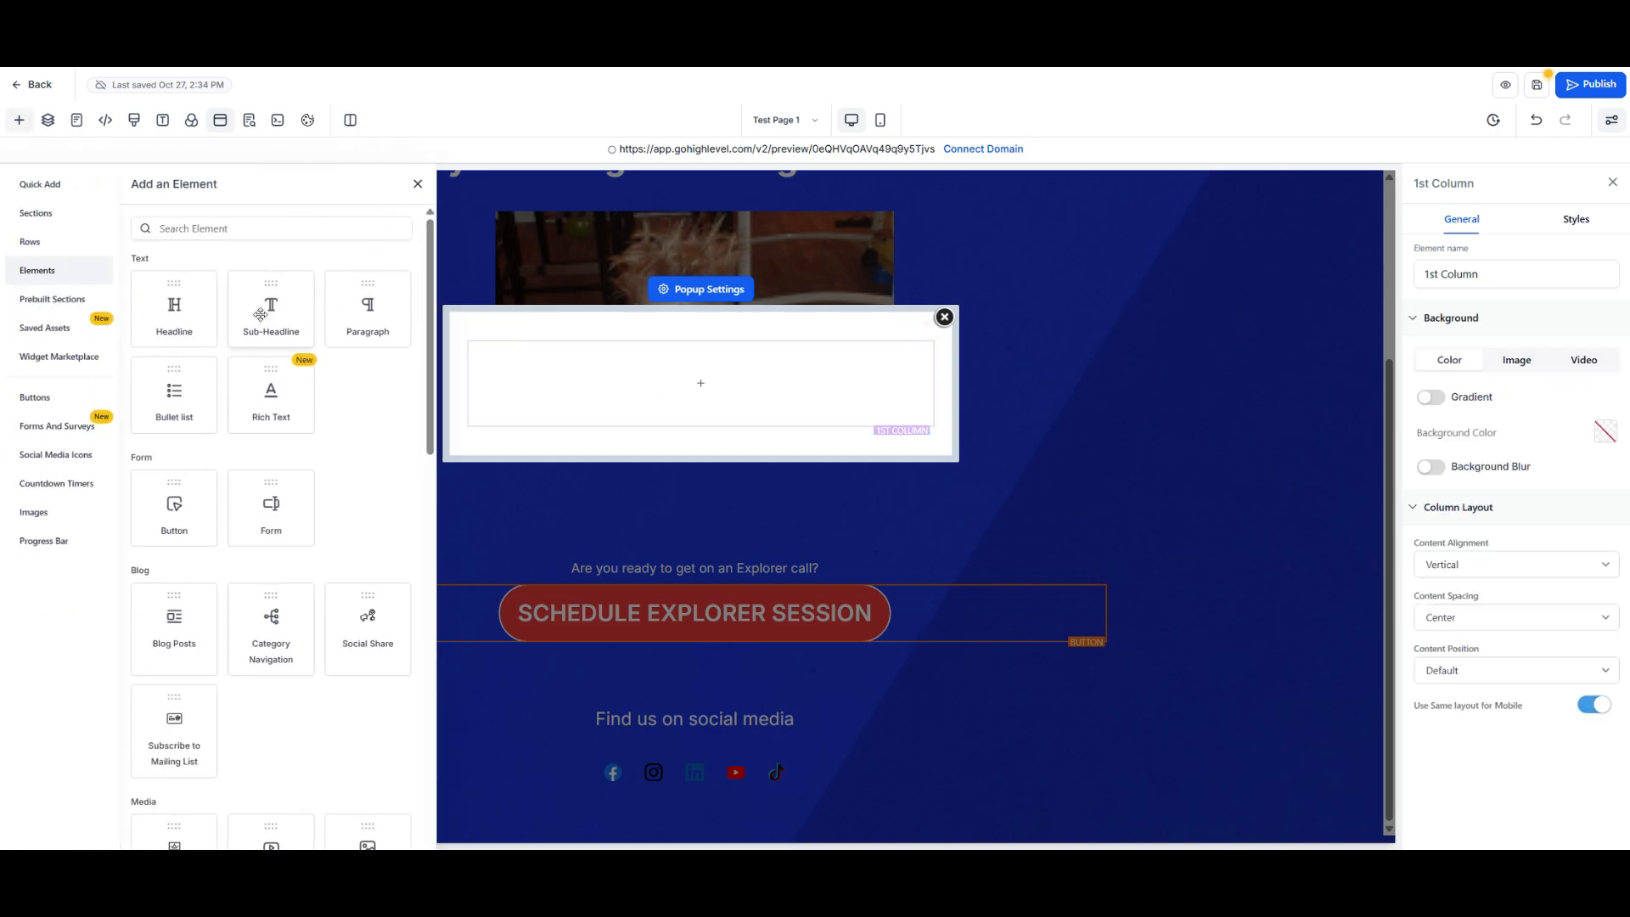
left_click_drag(180, 307, 502, 399)
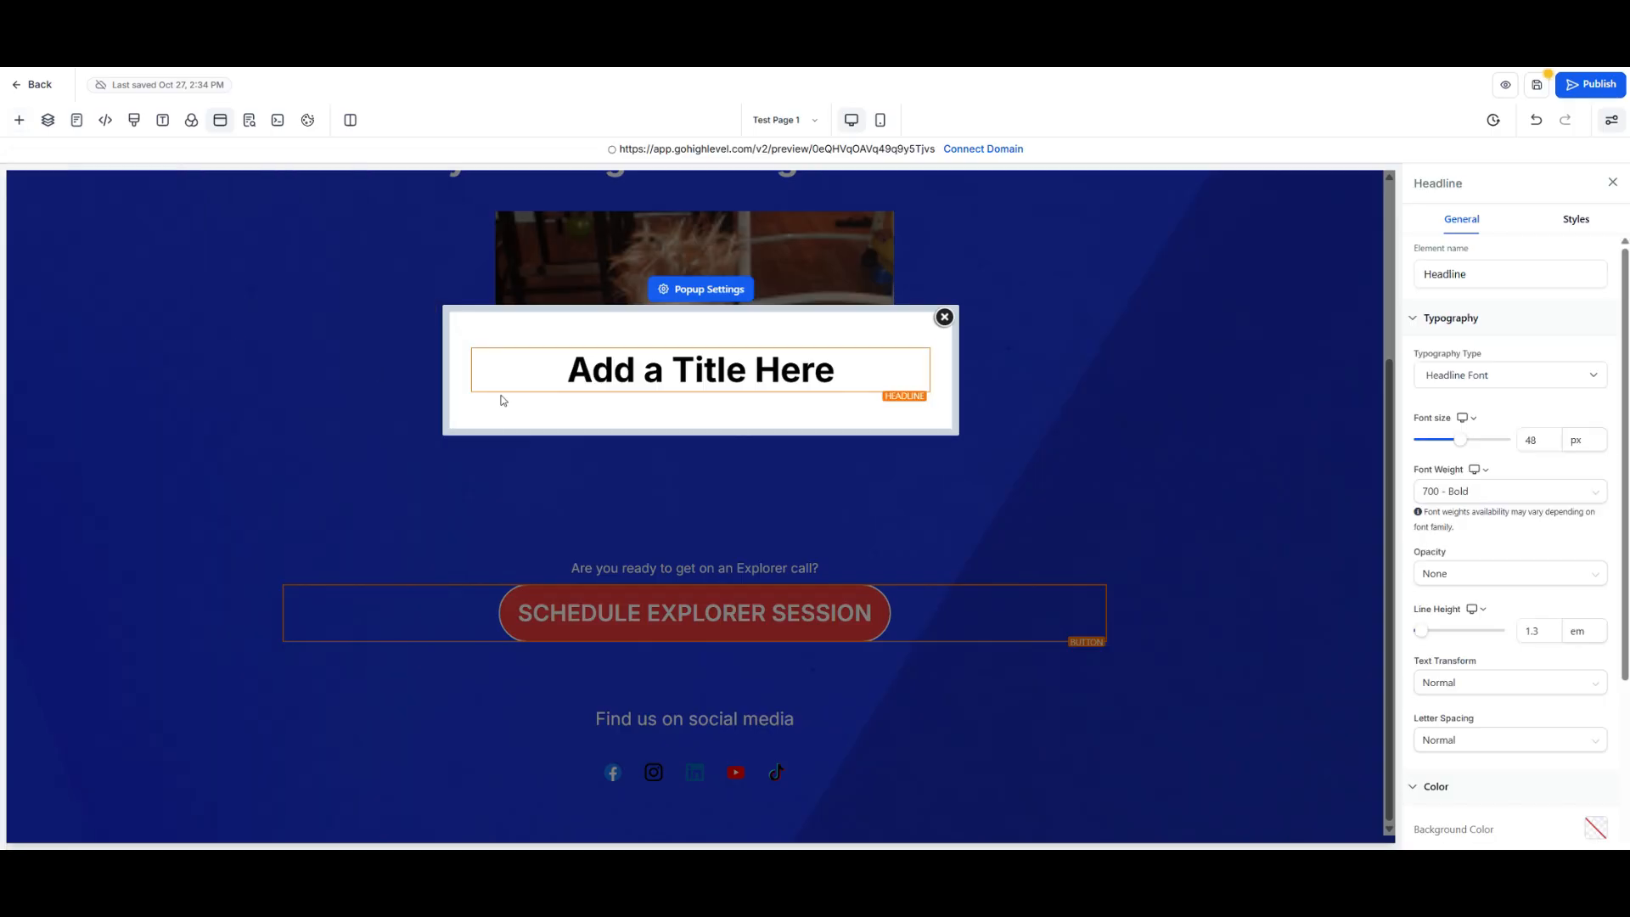
left_click(846, 361)
left_click_drag(849, 366, 576, 360)
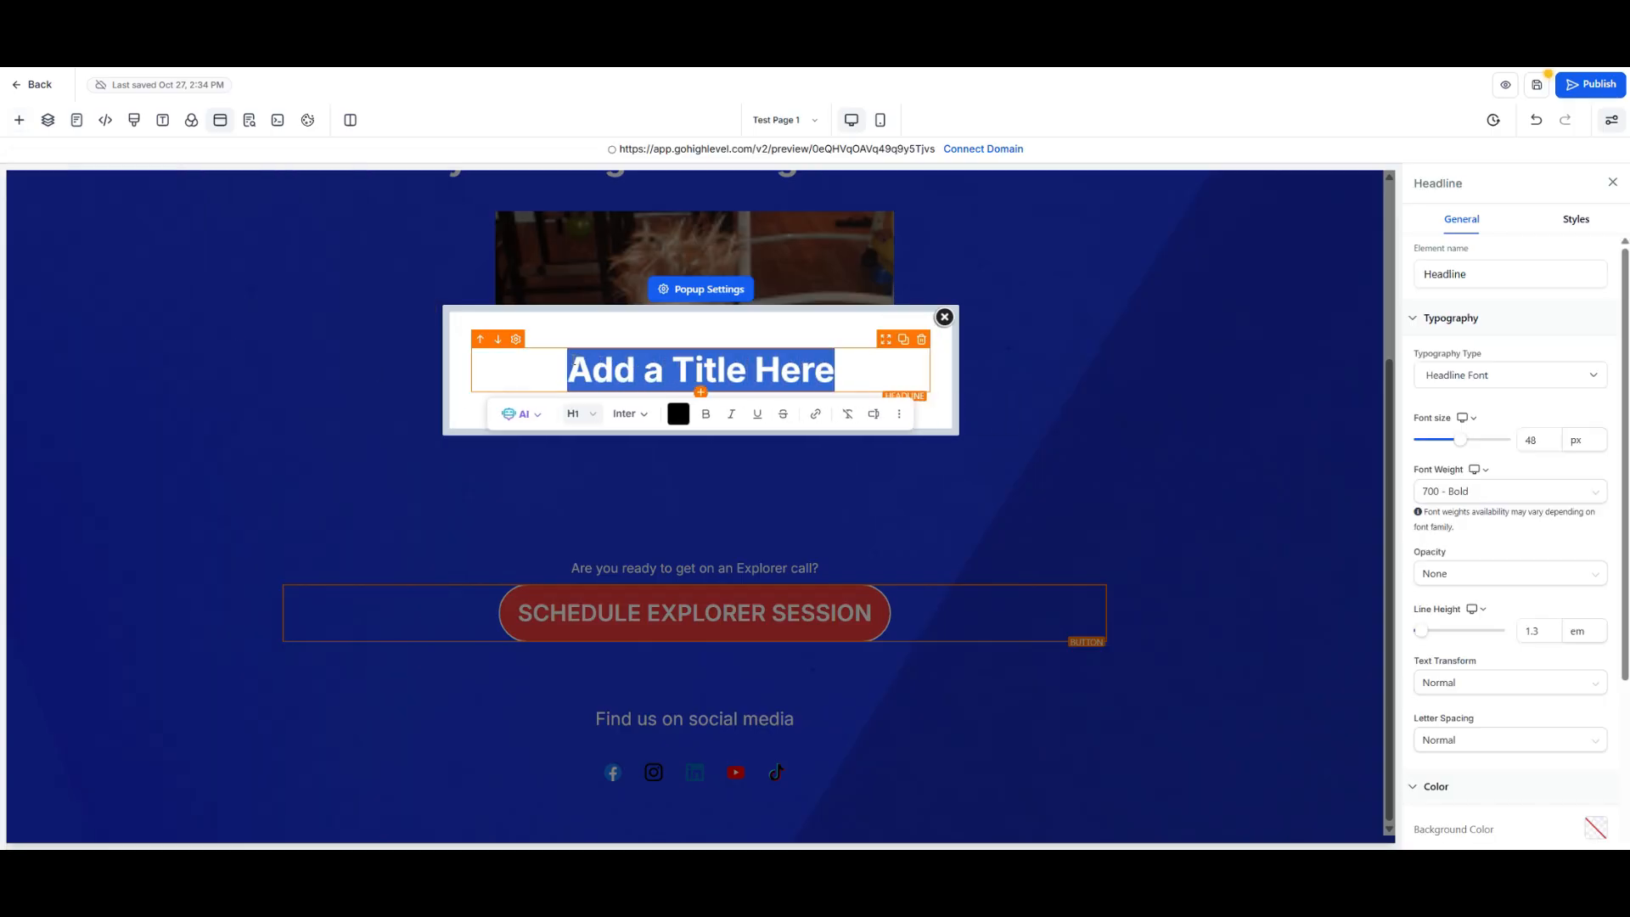
type("Schedu")
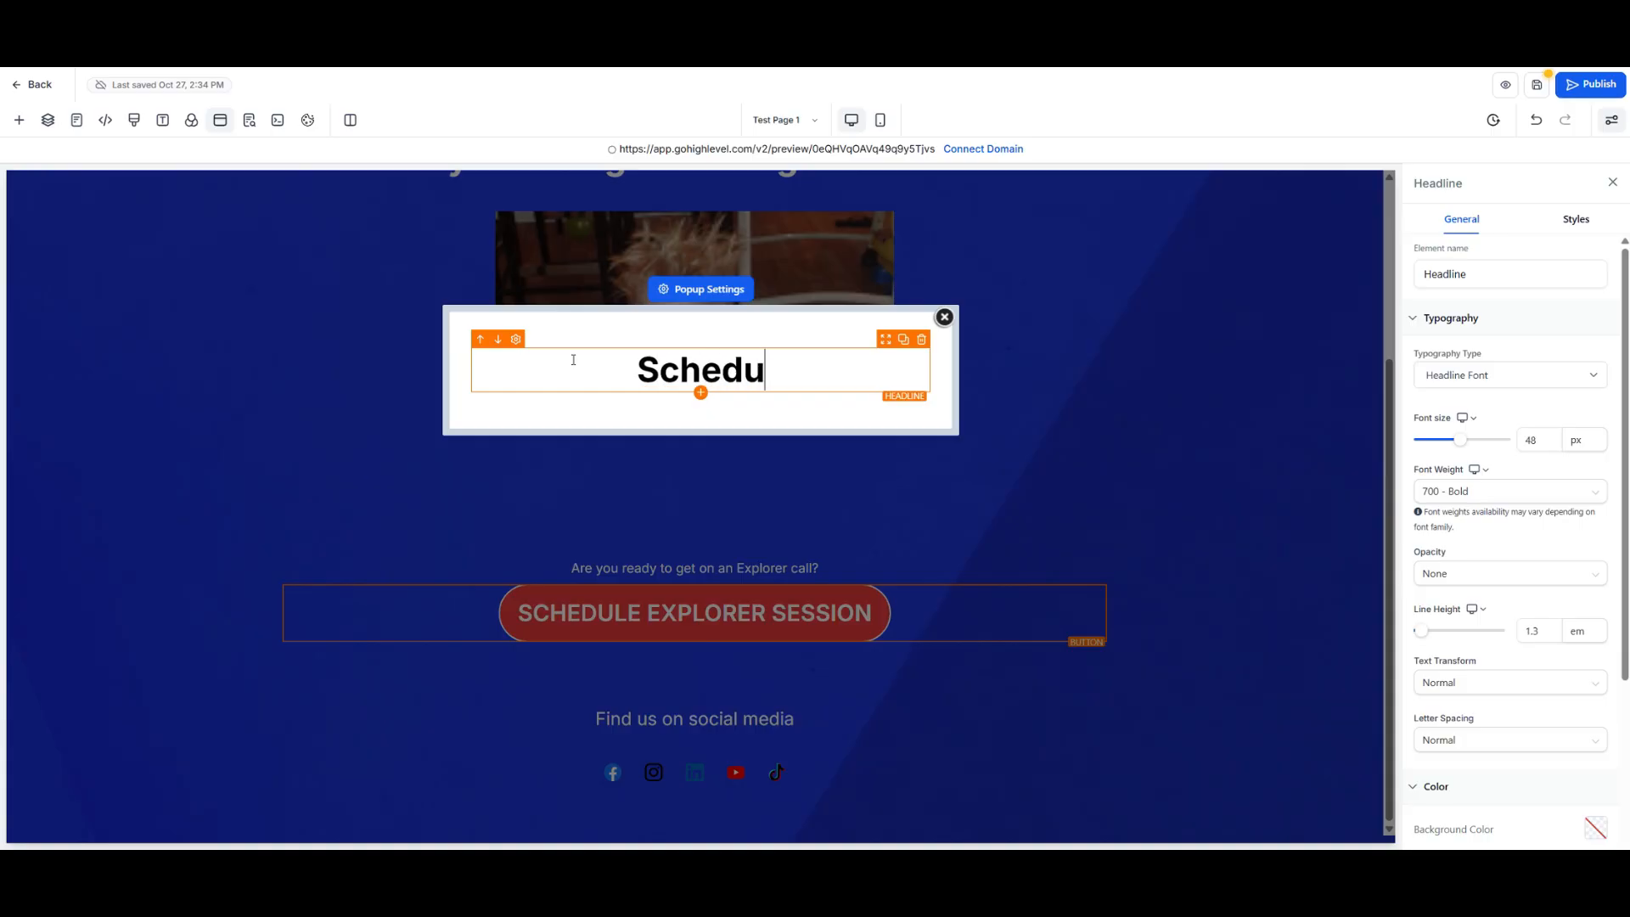
type("le ")
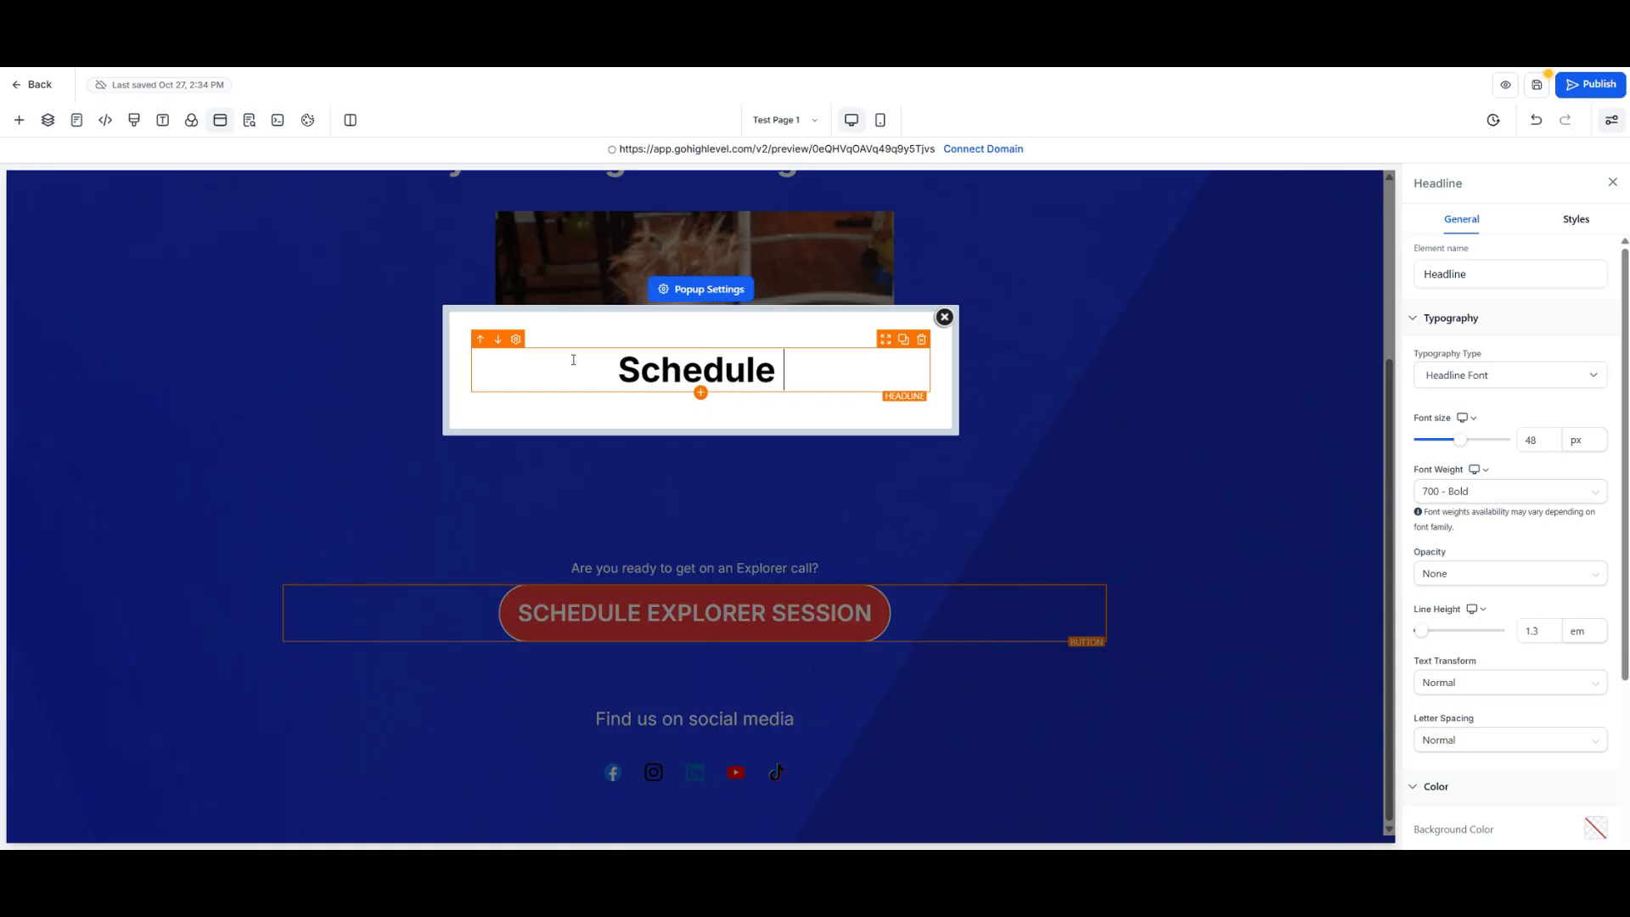
type("Y")
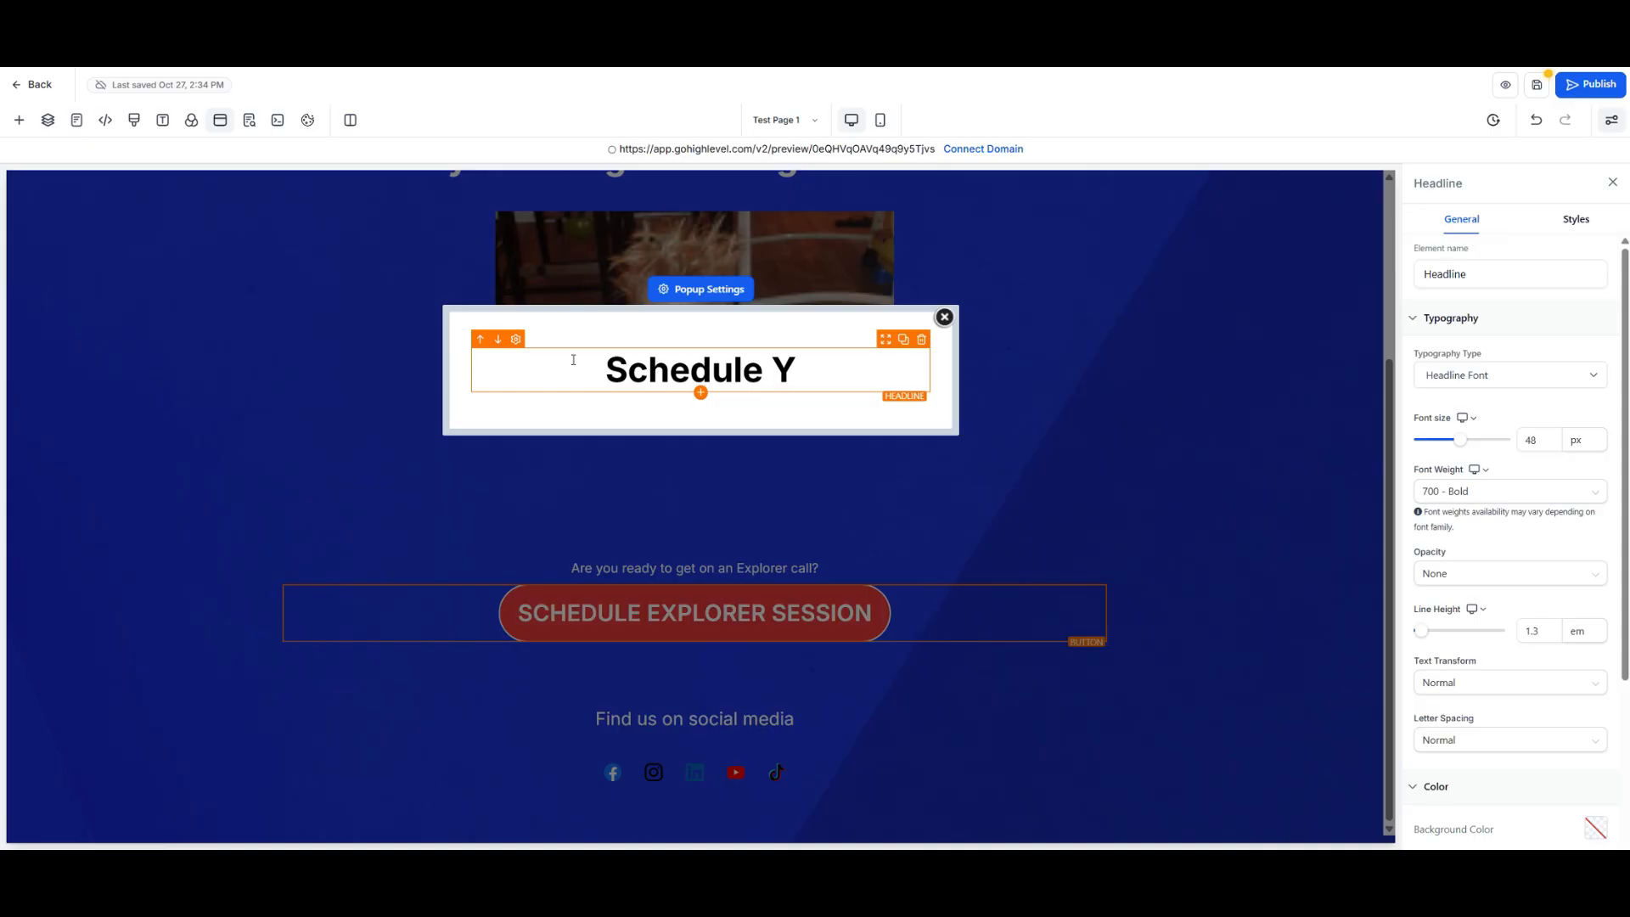
type("our ")
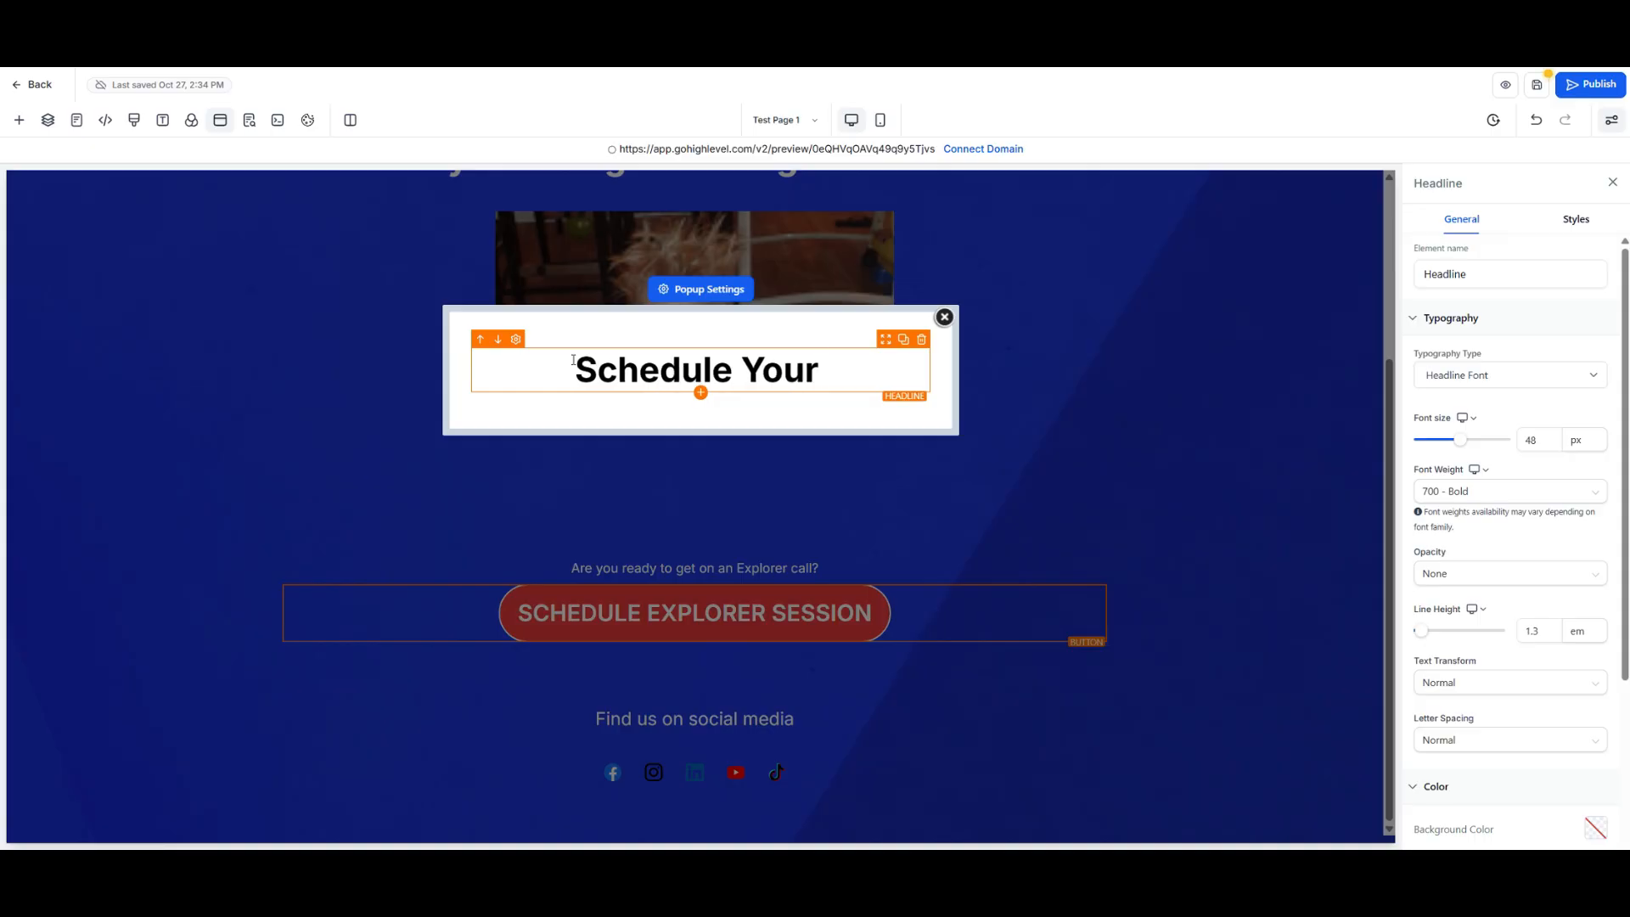
type("Expl")
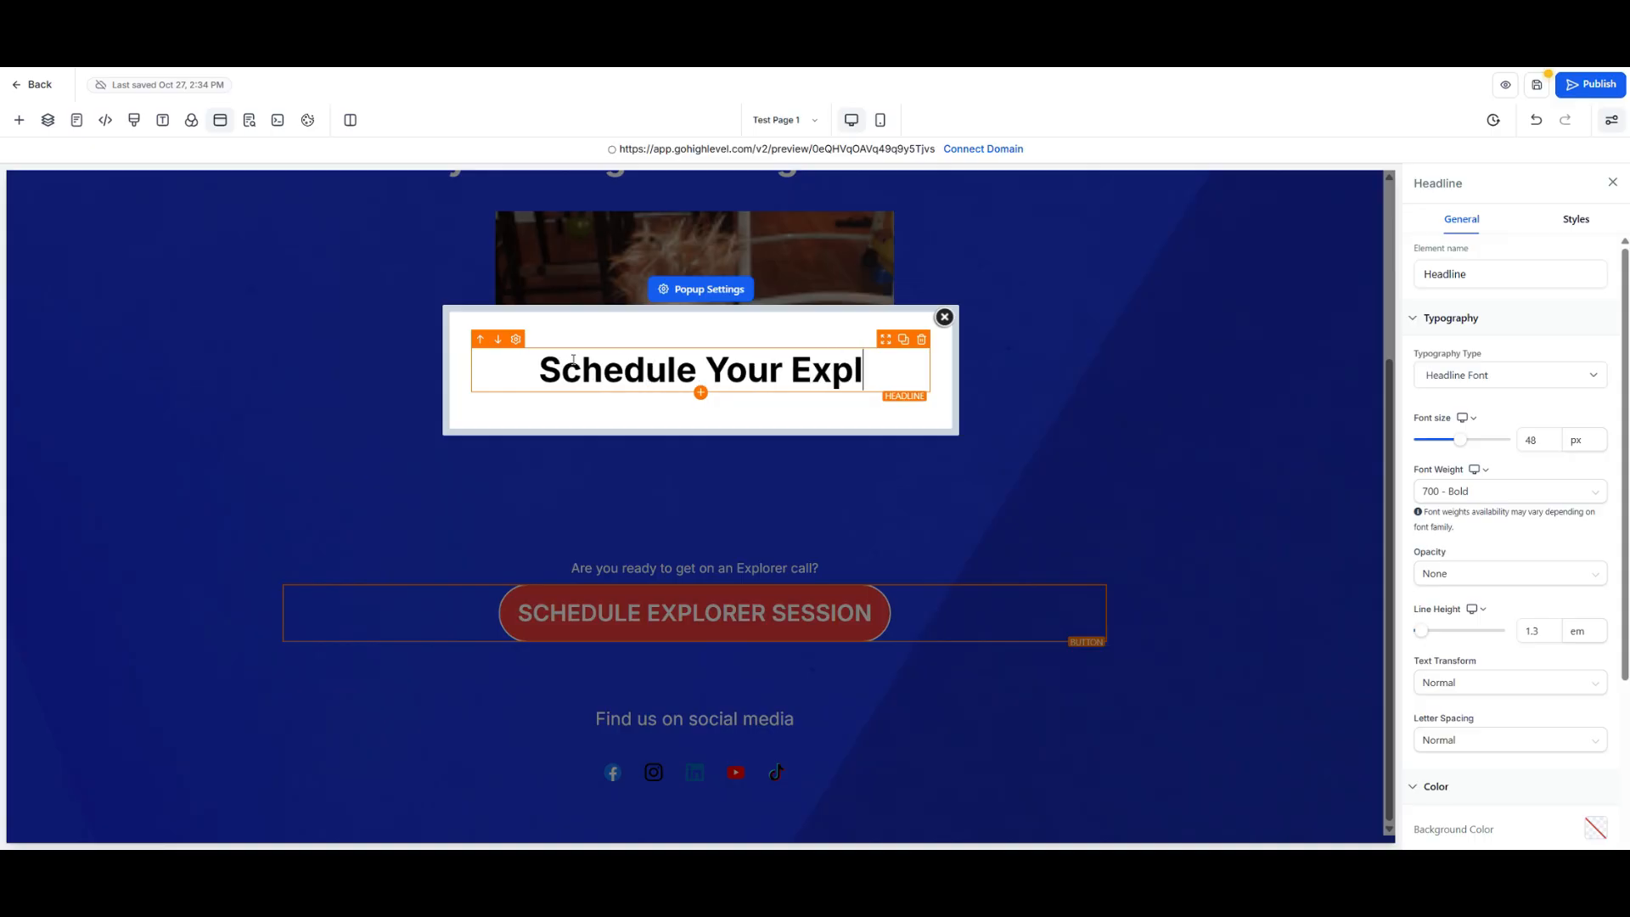
type("orer ")
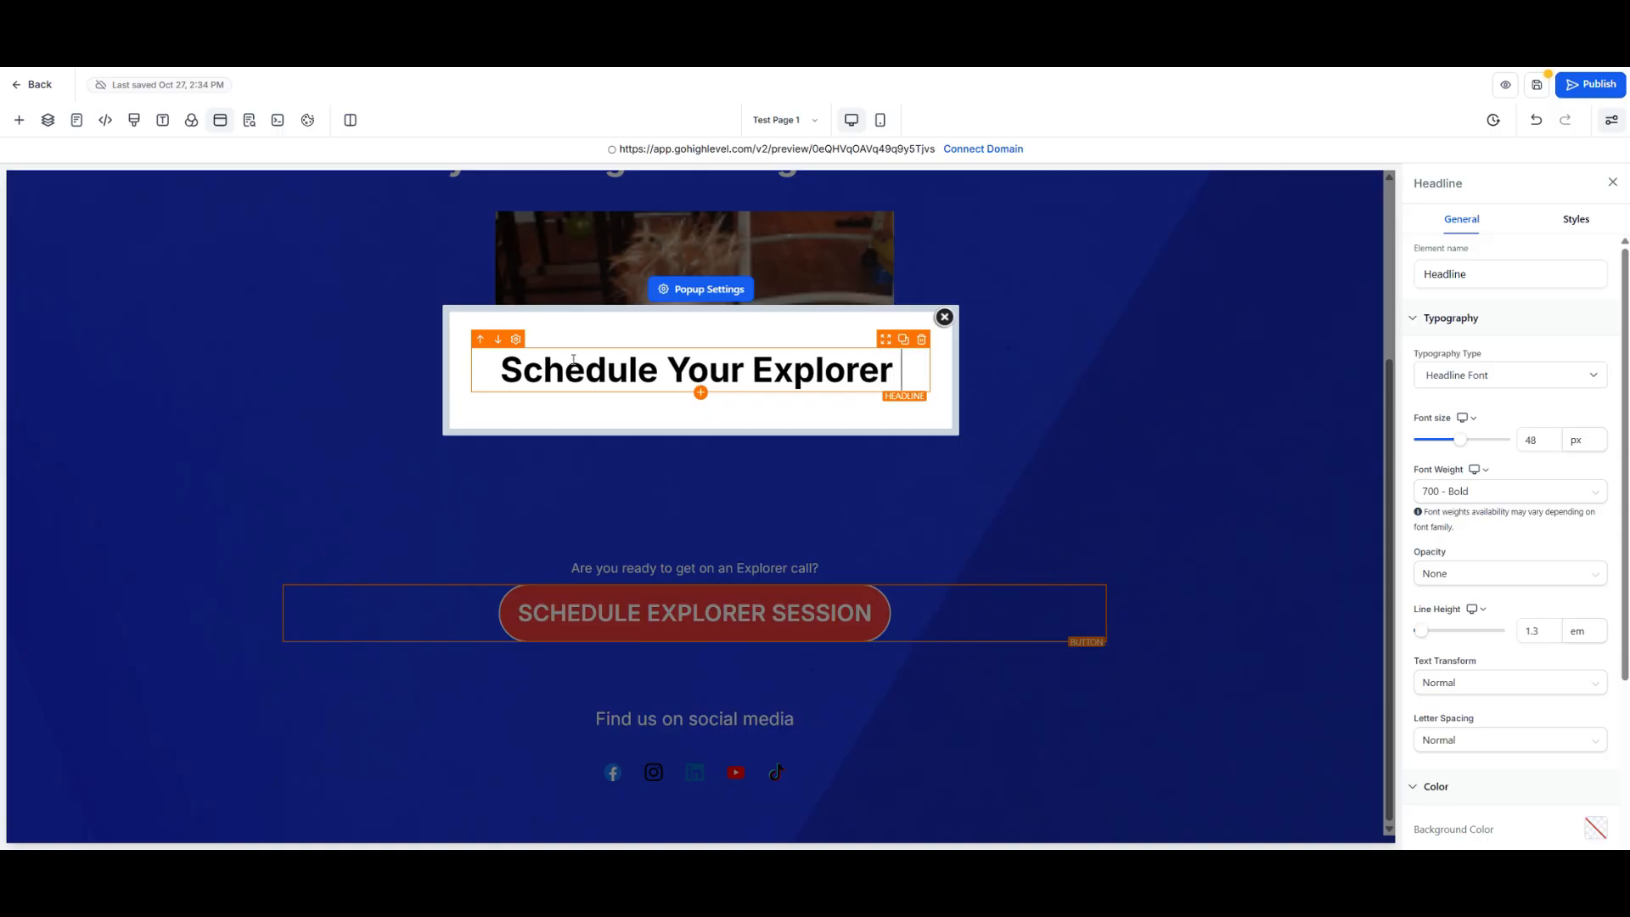
type("Session ")
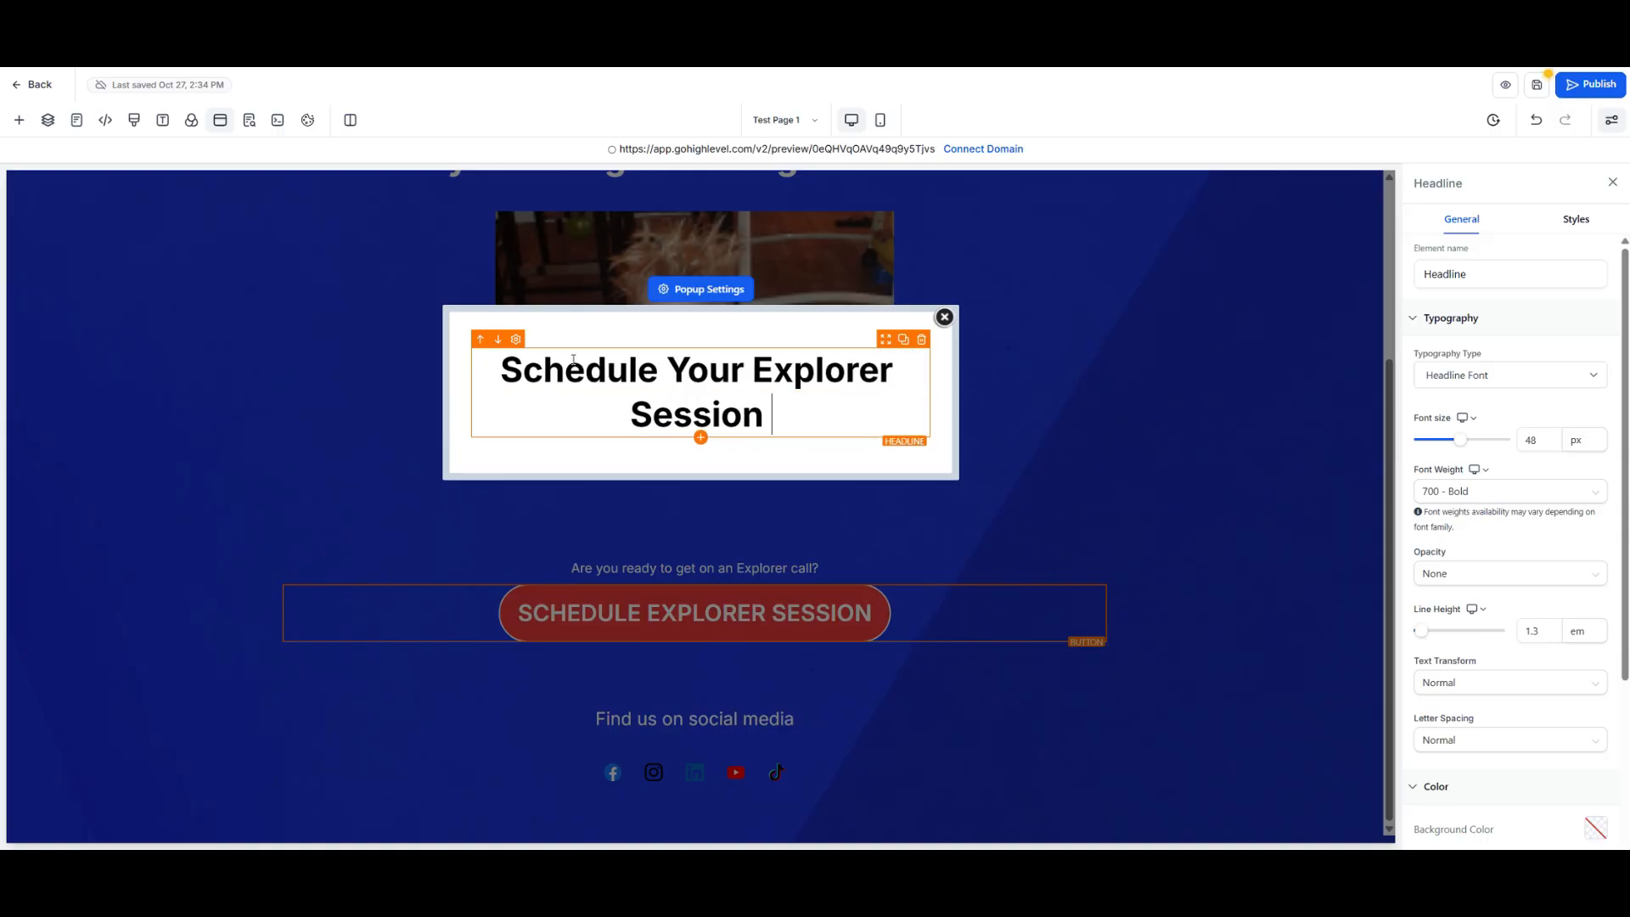
type("Below")
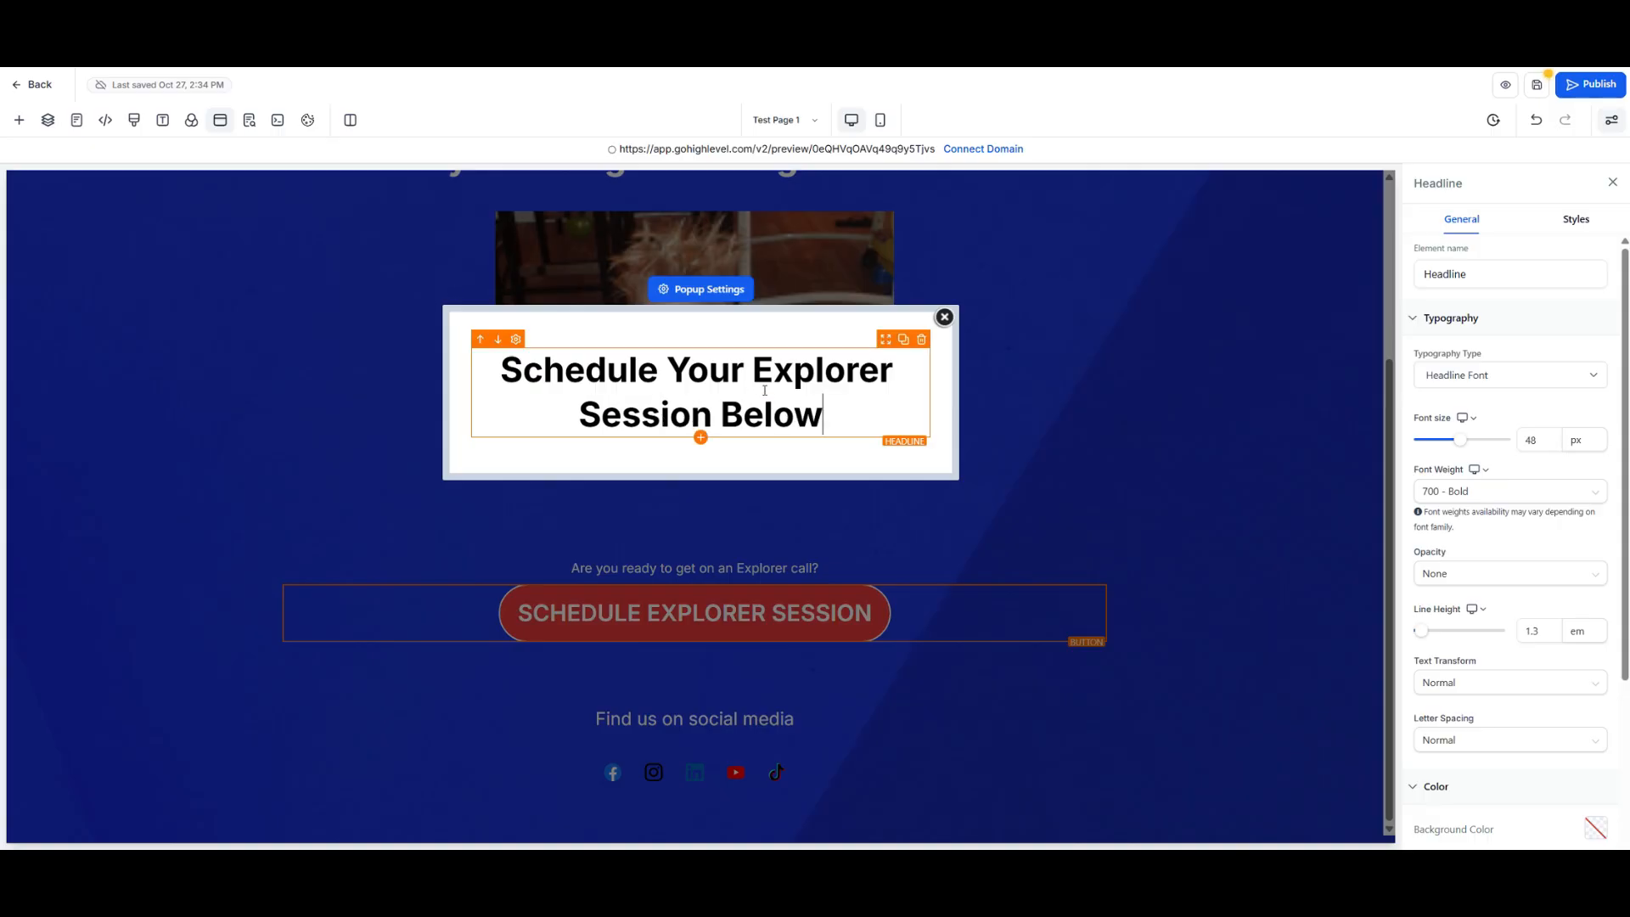
- Add a Calendar element below the popup's headline
left_click(701, 439)
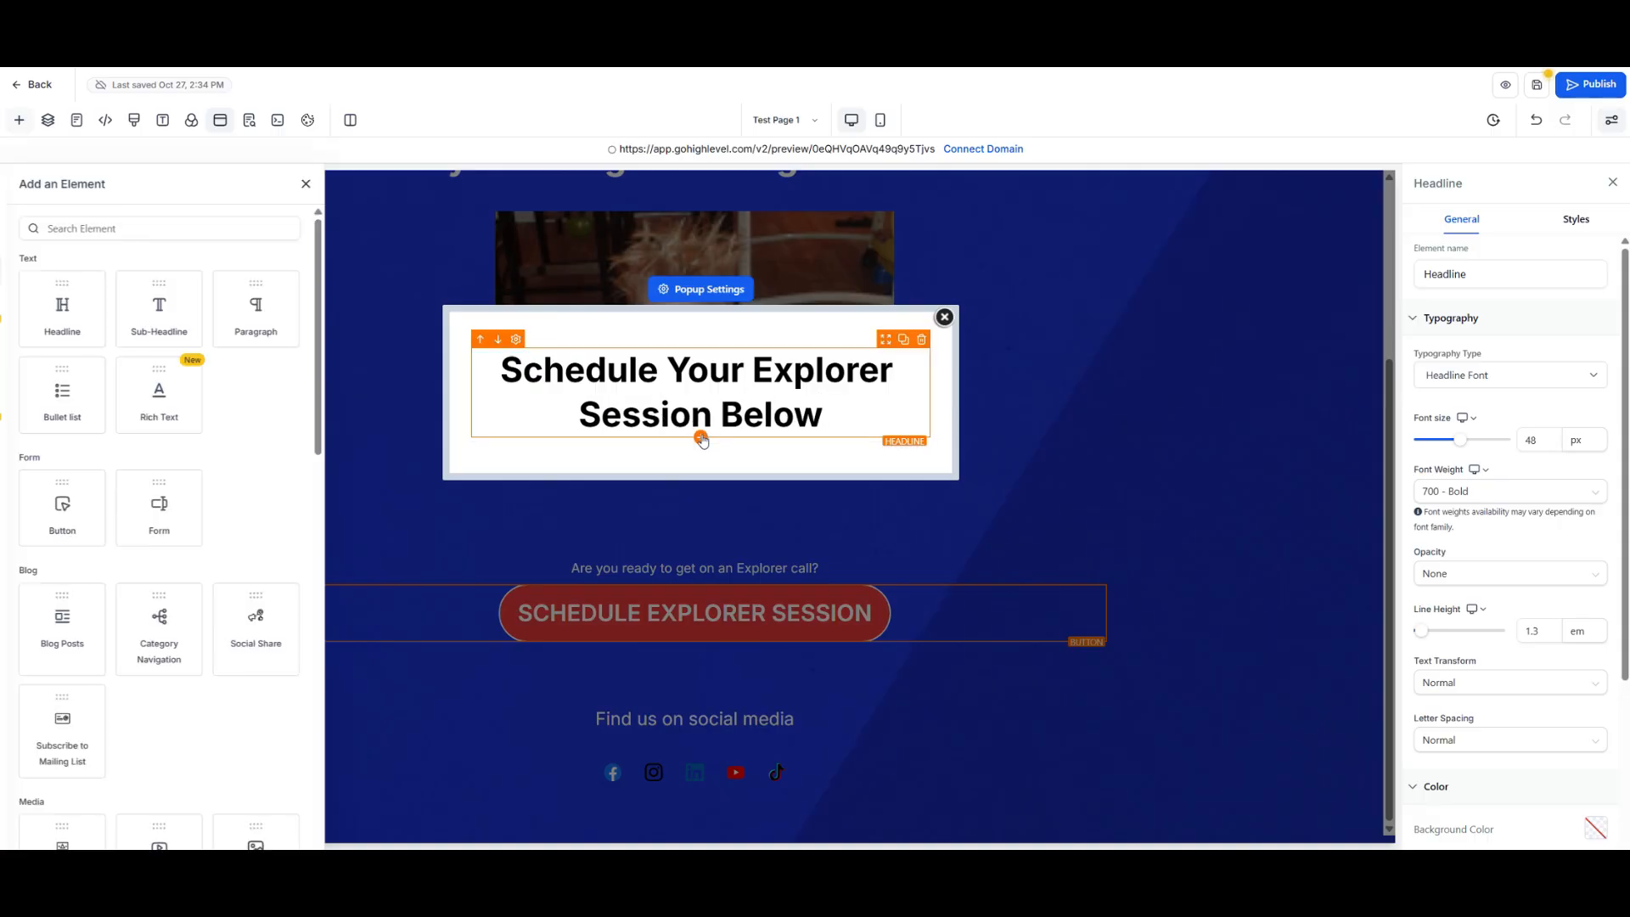
scroll(299, 581, "down", 3)
scroll(299, 581, "down", 5)
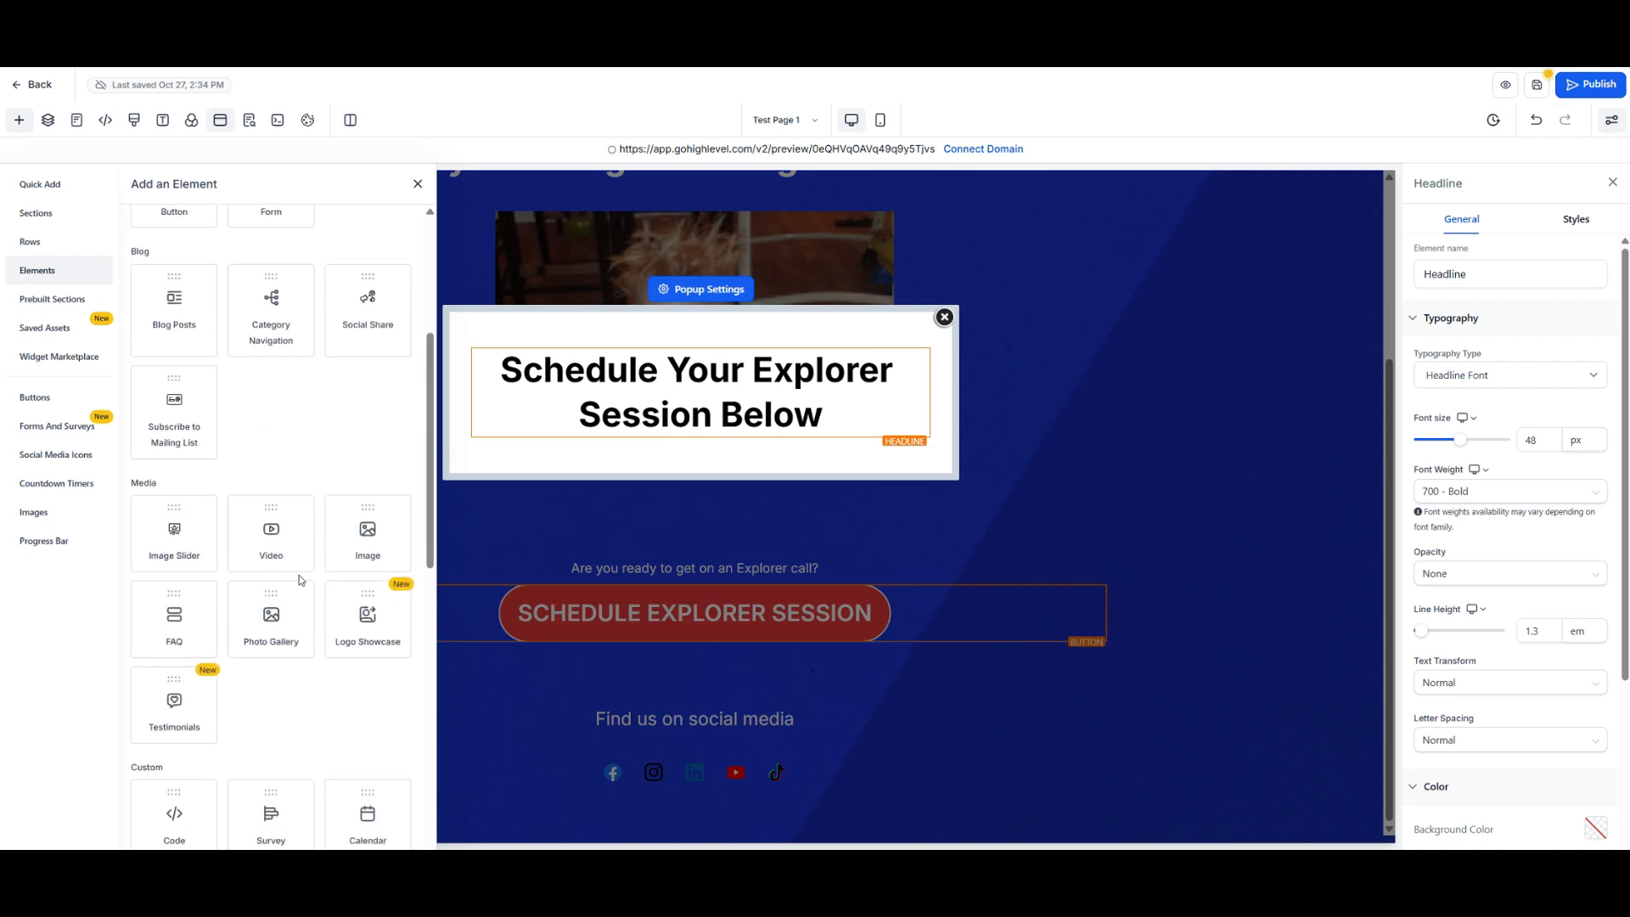
left_click(363, 420)
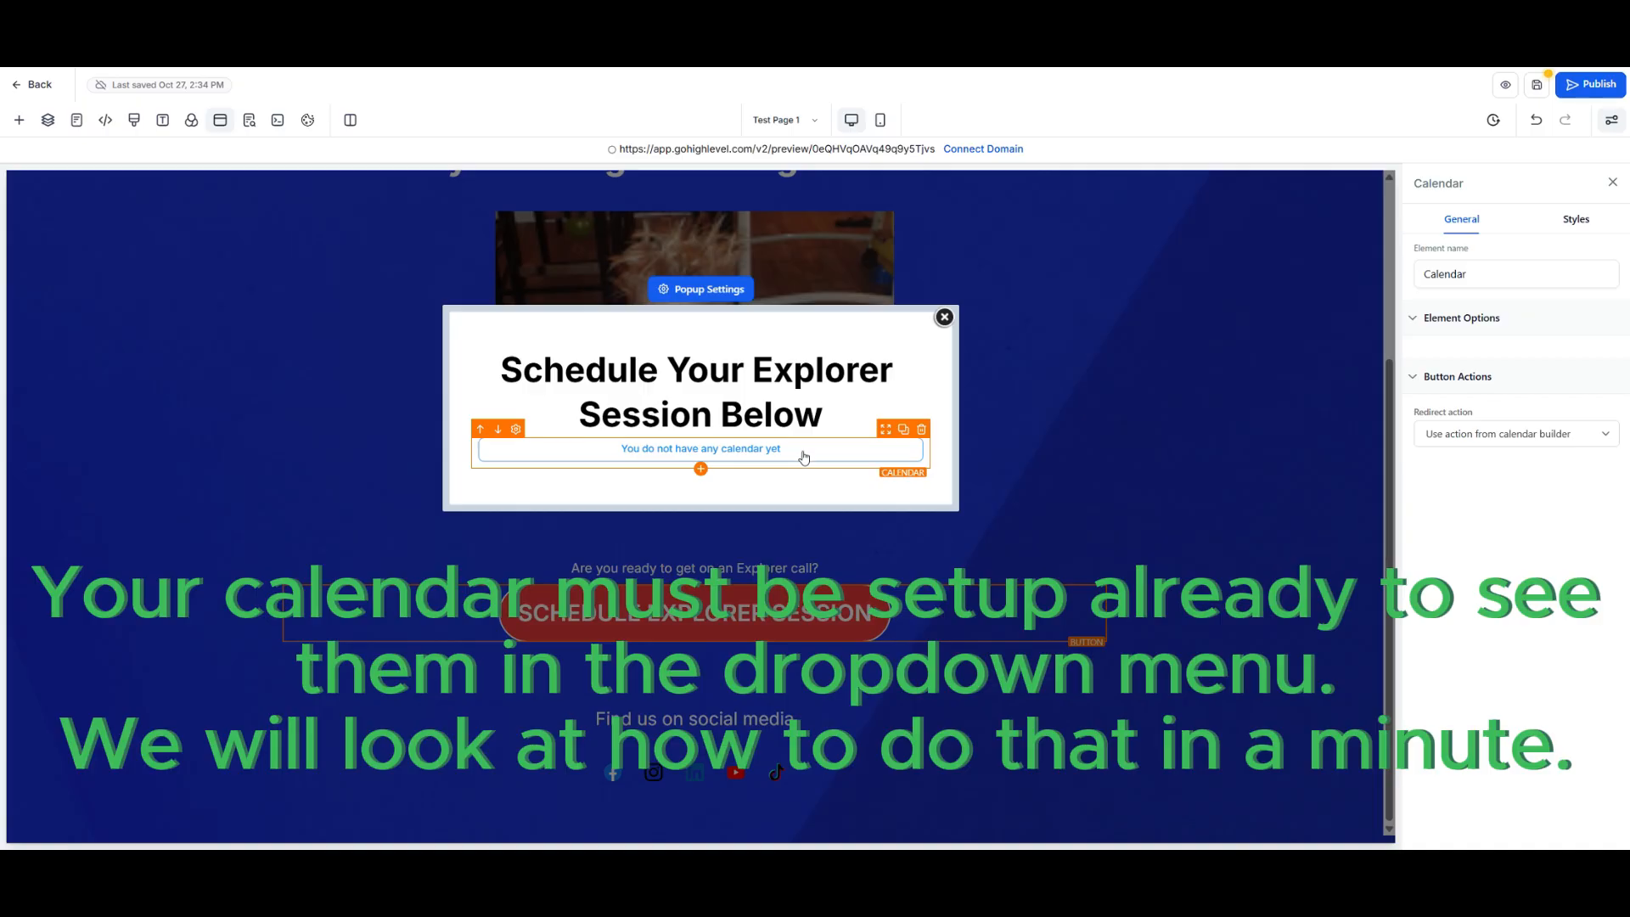
- Assign the "iGS - The Genius Zone Decision Call" calendar to the popup's calendar element, leaving the group page option off
left_click(803, 458)
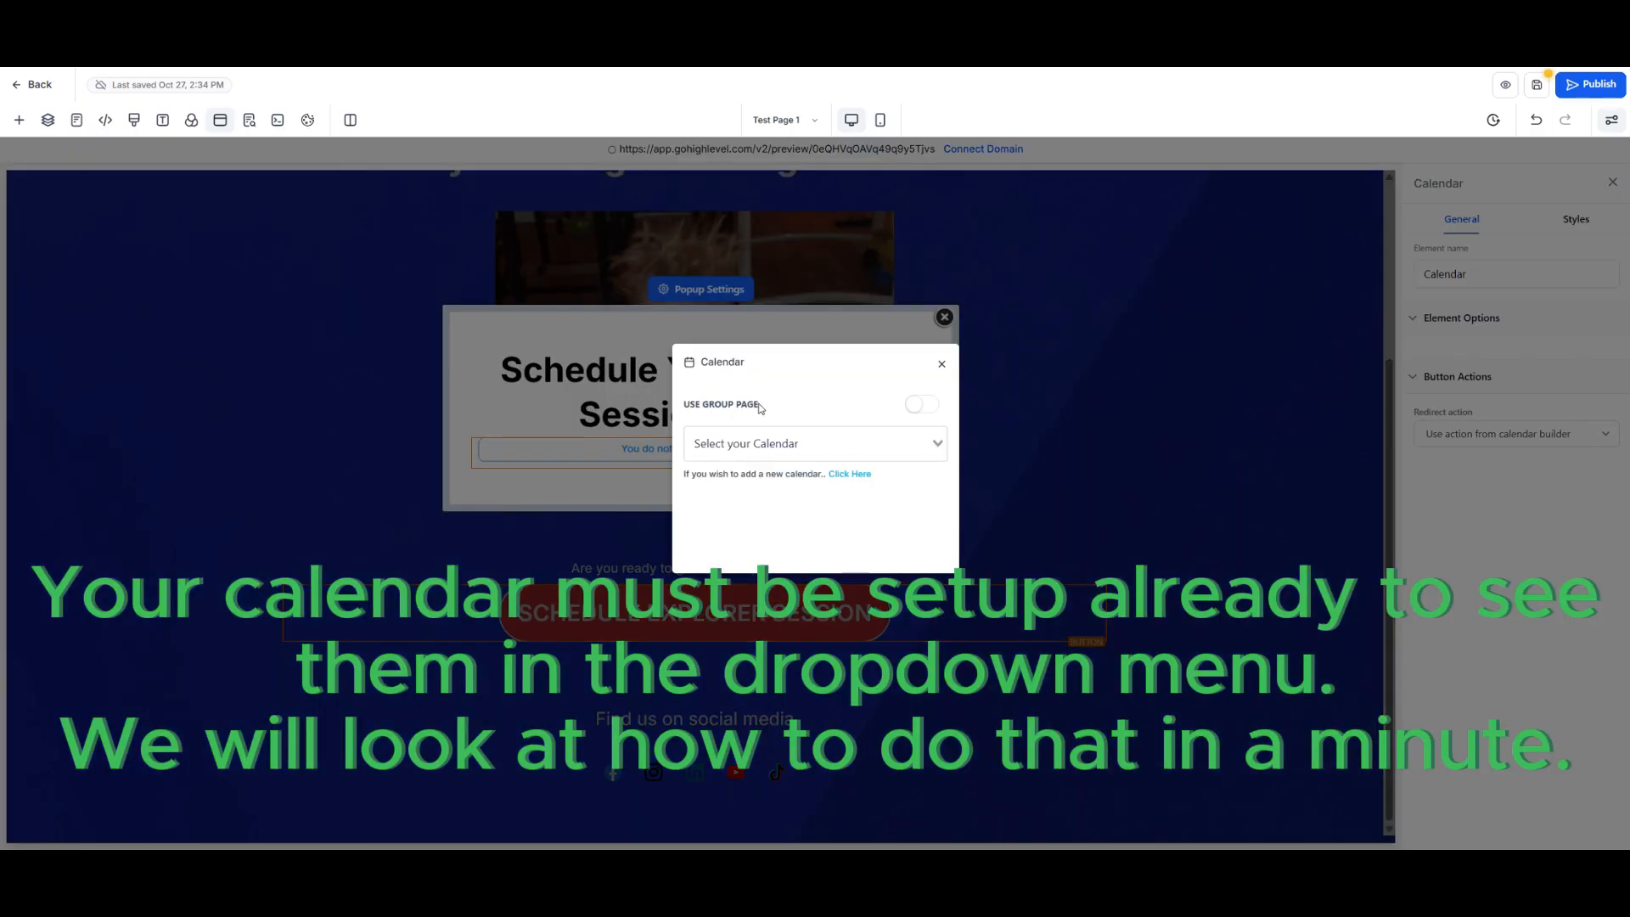
left_click(918, 405)
left_click(918, 406)
left_click(893, 452)
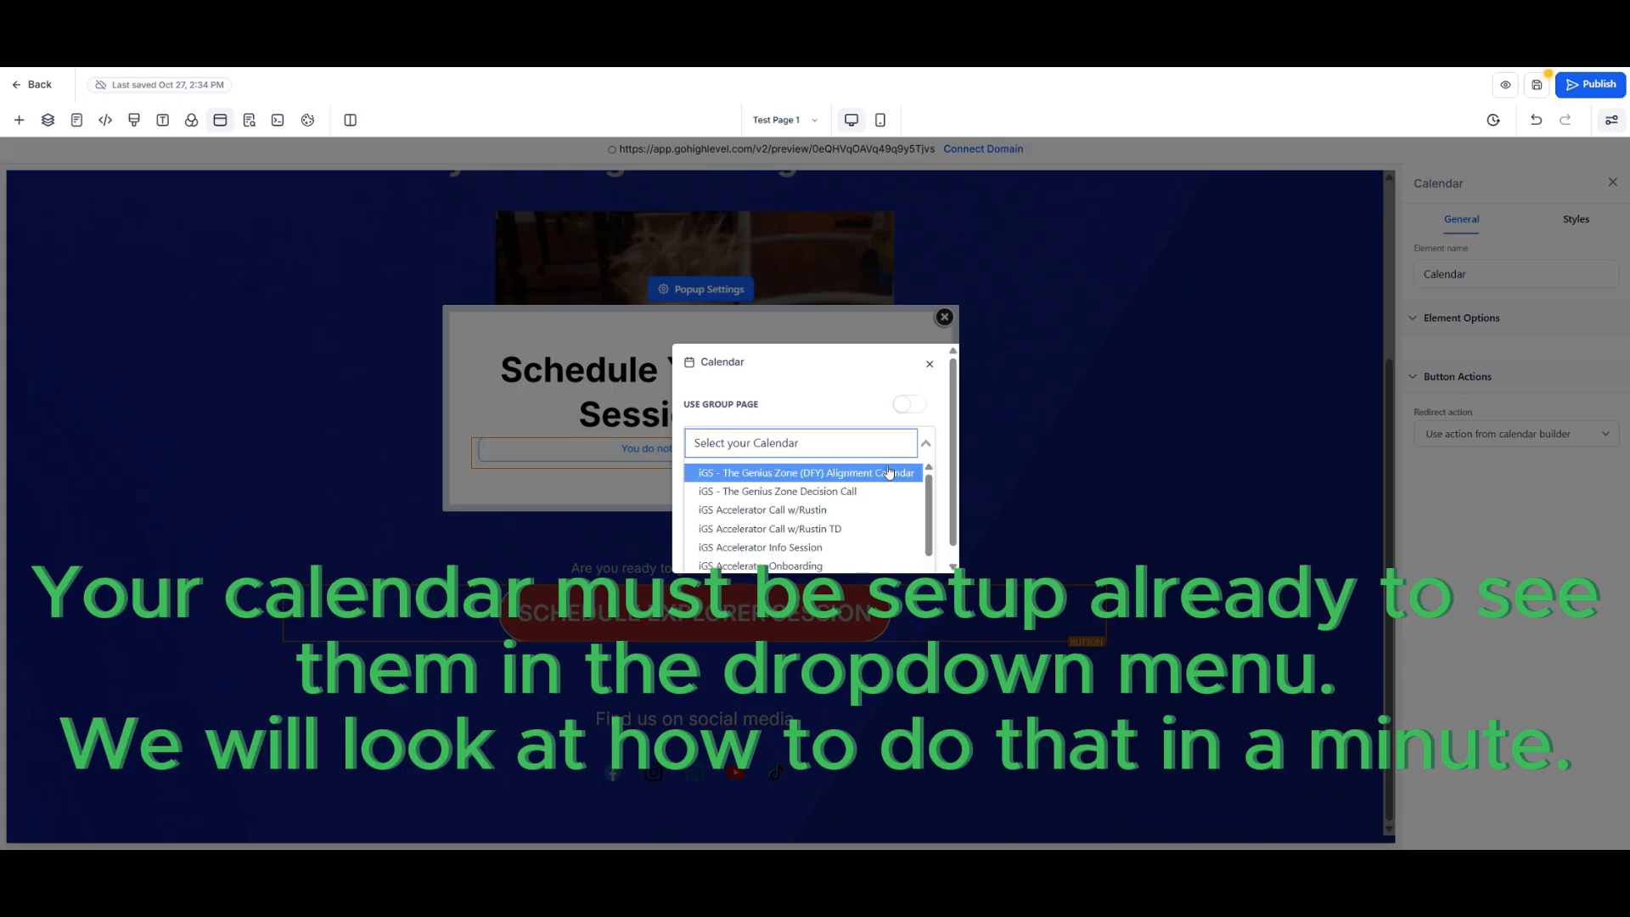
scroll(874, 479, "down", 2)
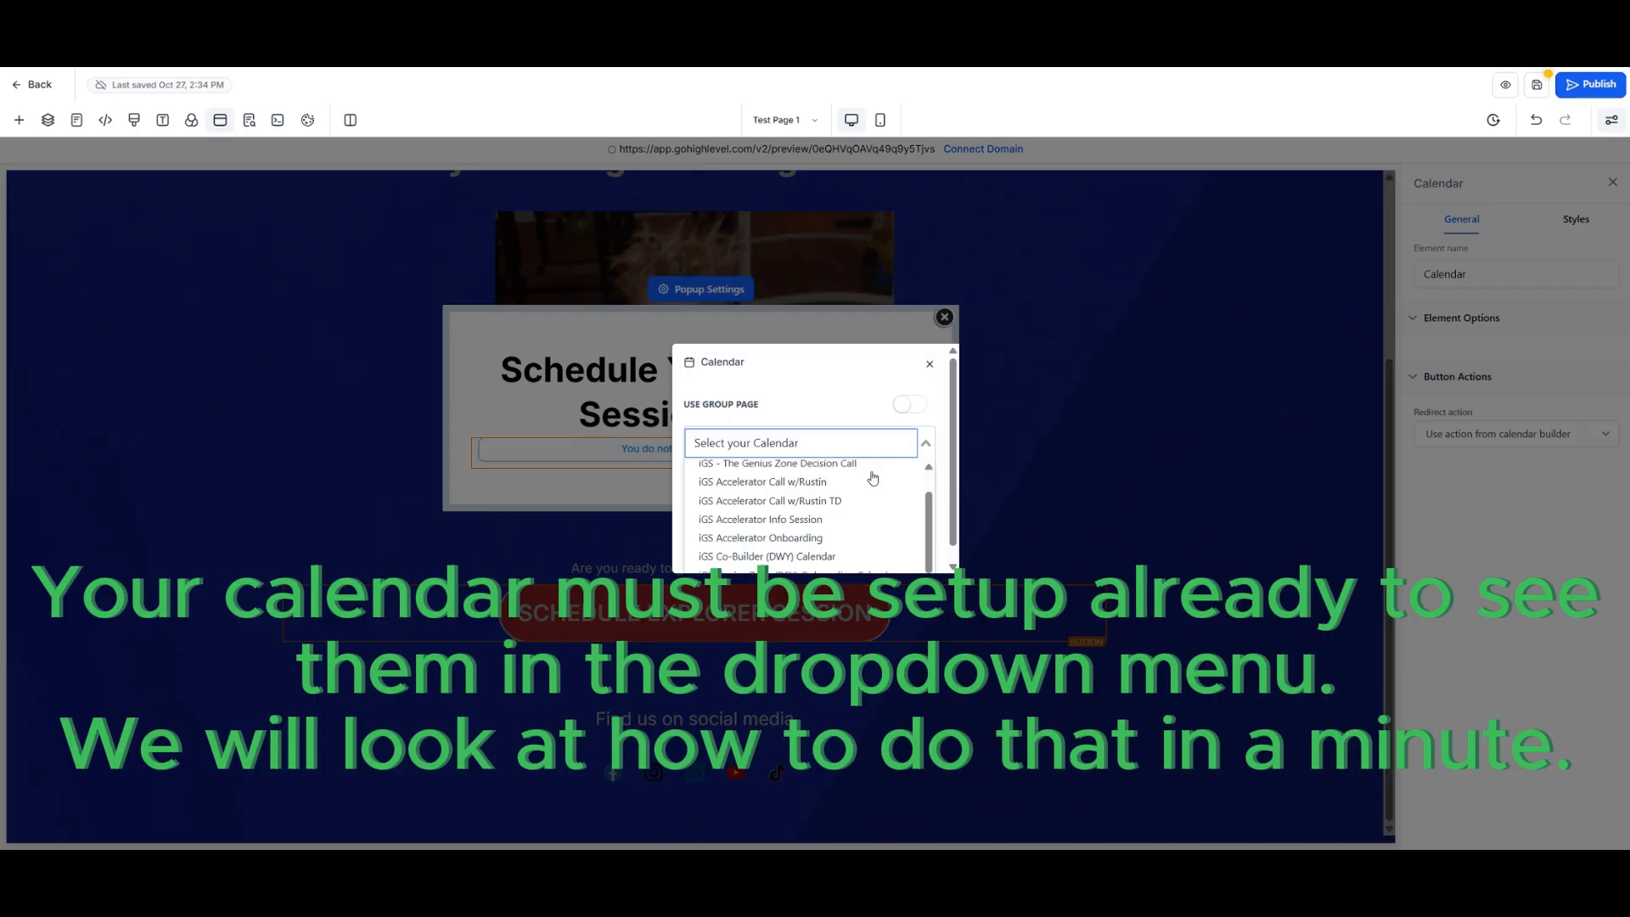
scroll(875, 475, "up", 2)
scroll(878, 497, "down", 1)
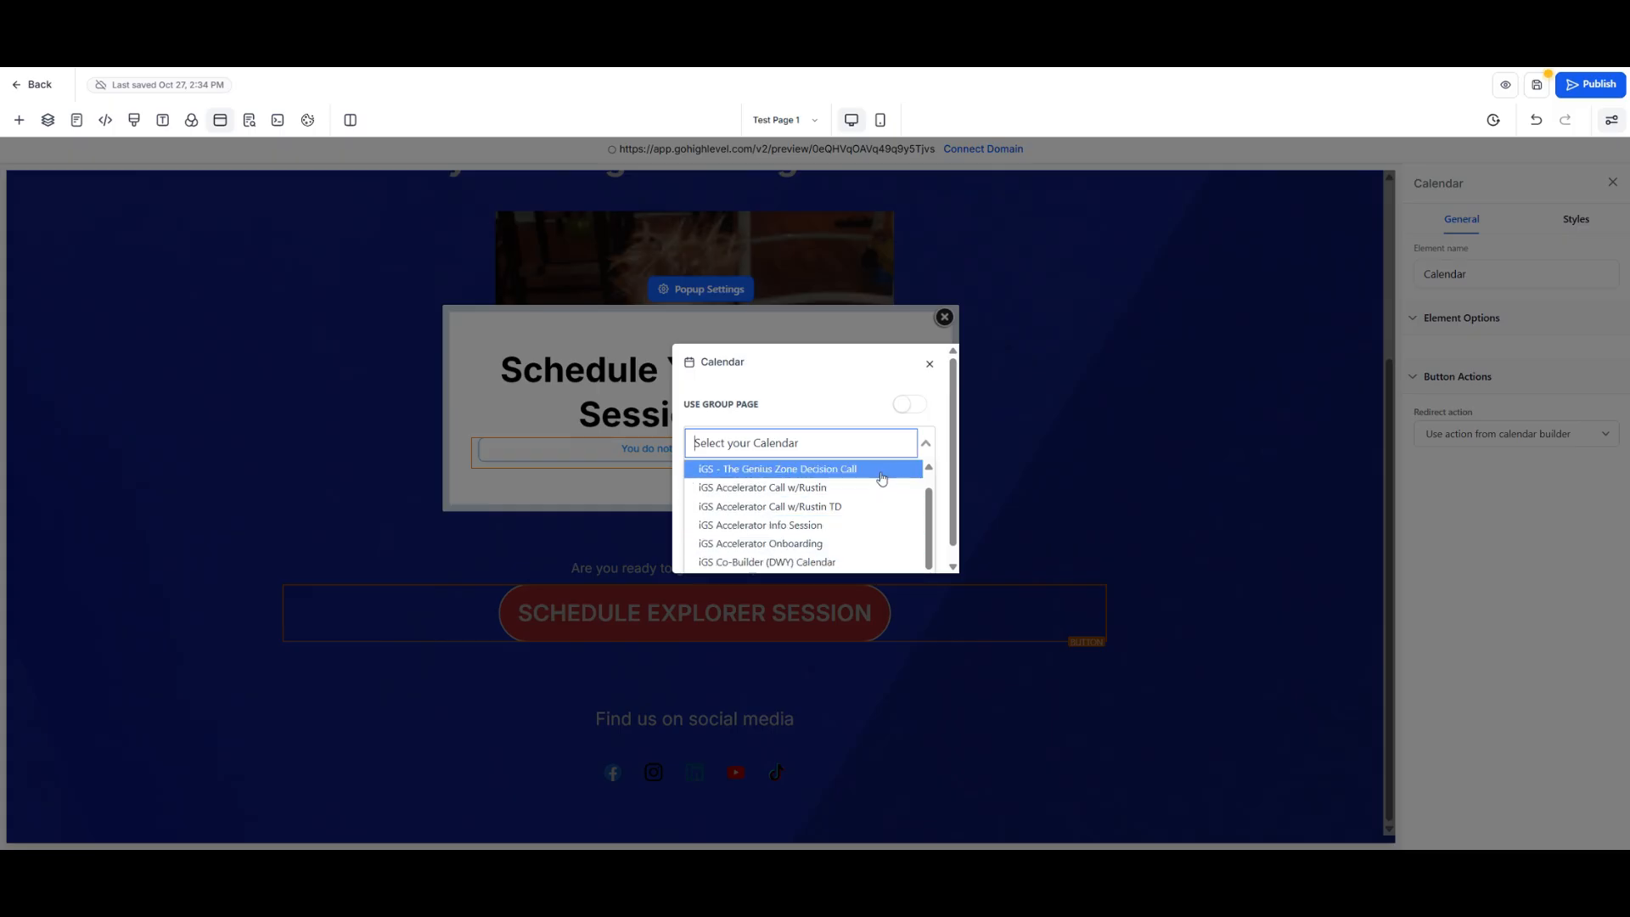
left_click(882, 469)
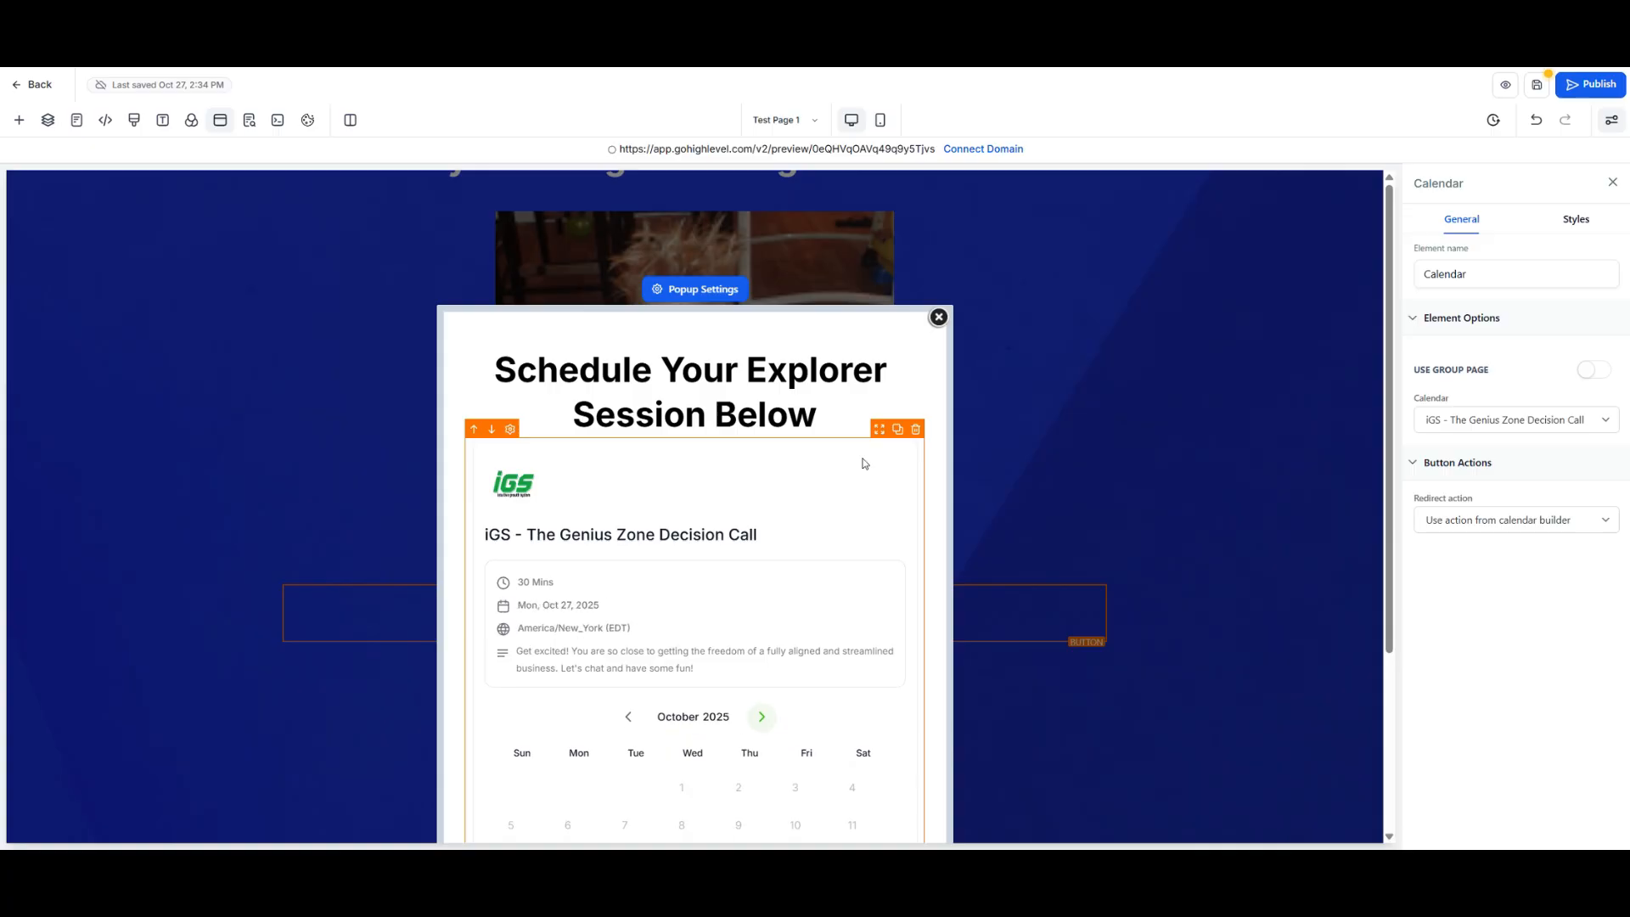
- Look over the popup's full layout, from the headline down to the booking calendar's dates and time zone
scroll(863, 463, "down", 1)
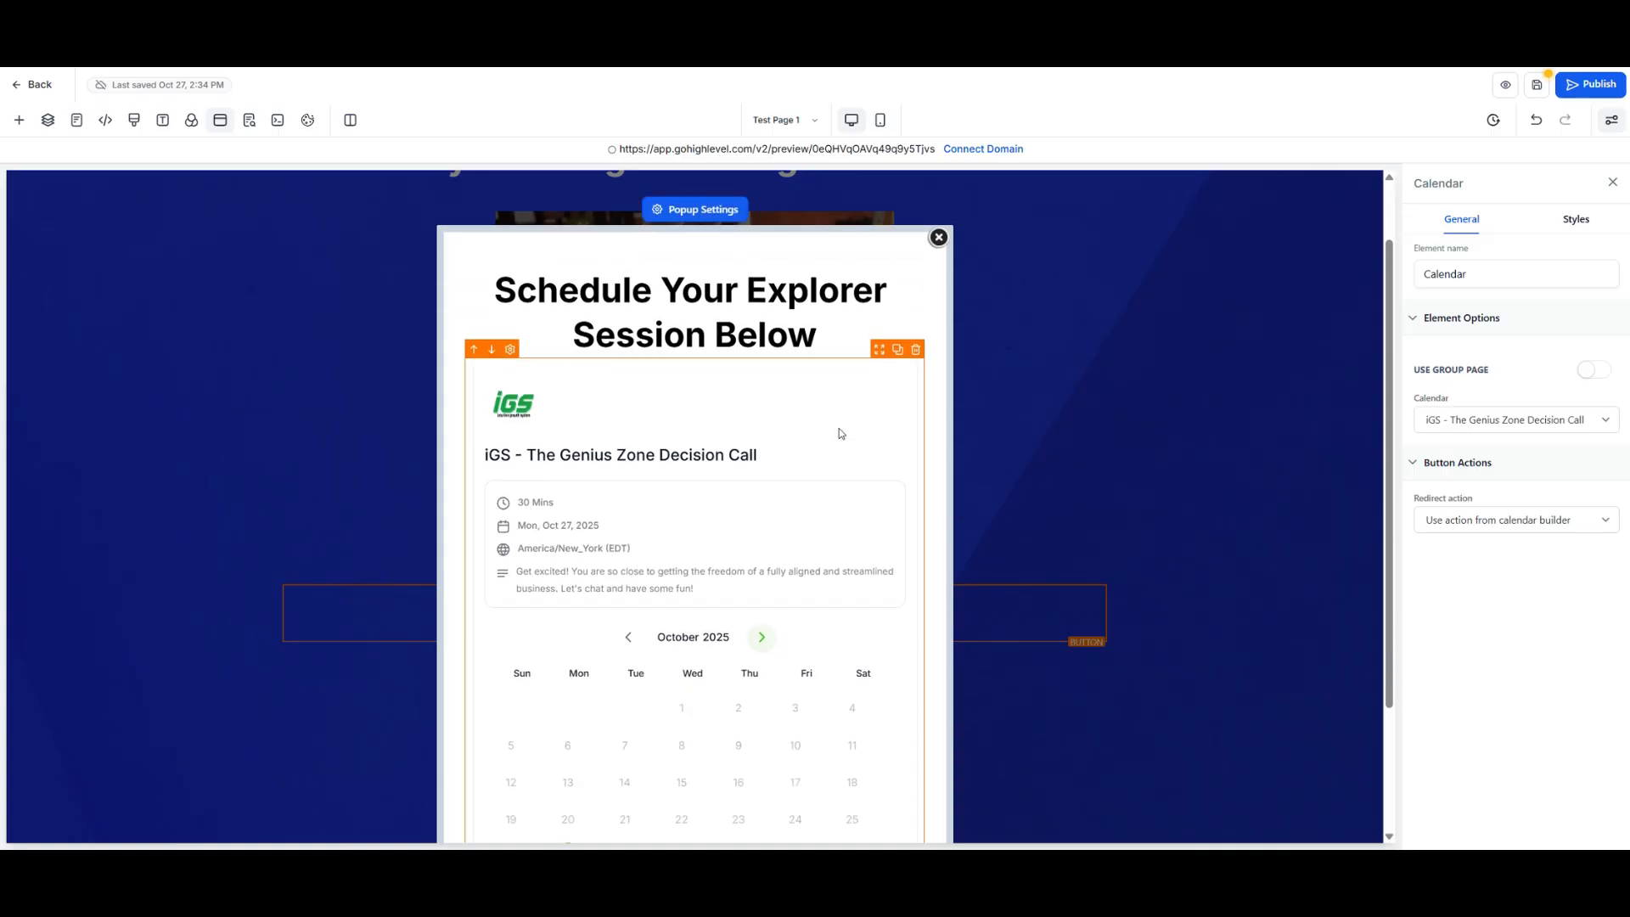
scroll(839, 433, "down", 2)
scroll(845, 518, "up", 2)
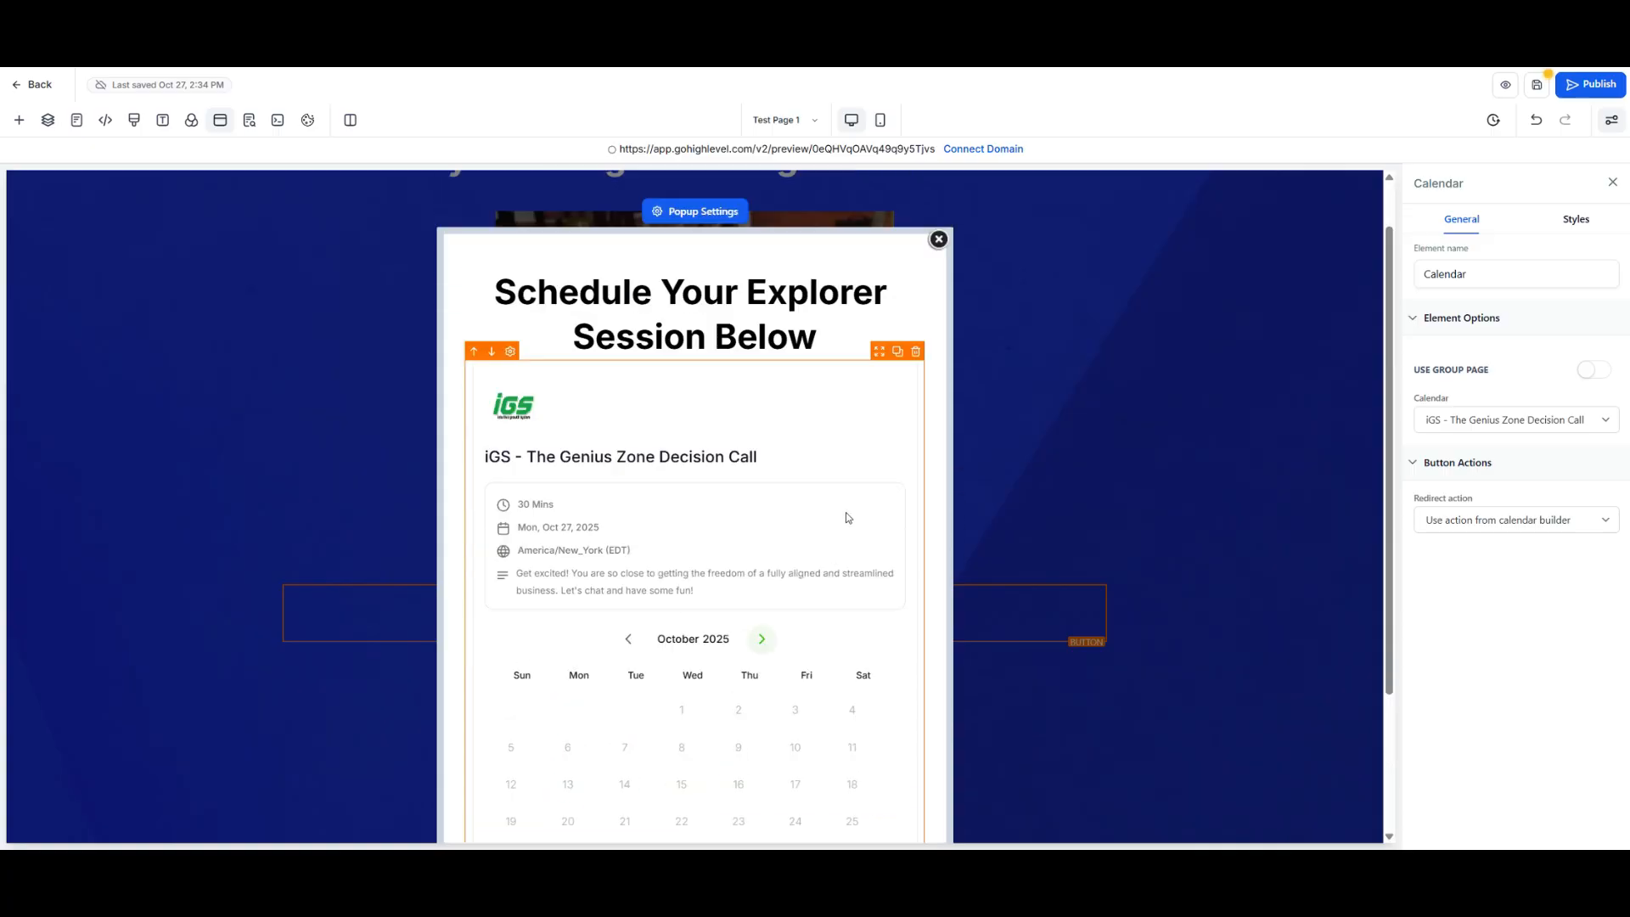
scroll(846, 517, "up", 1)
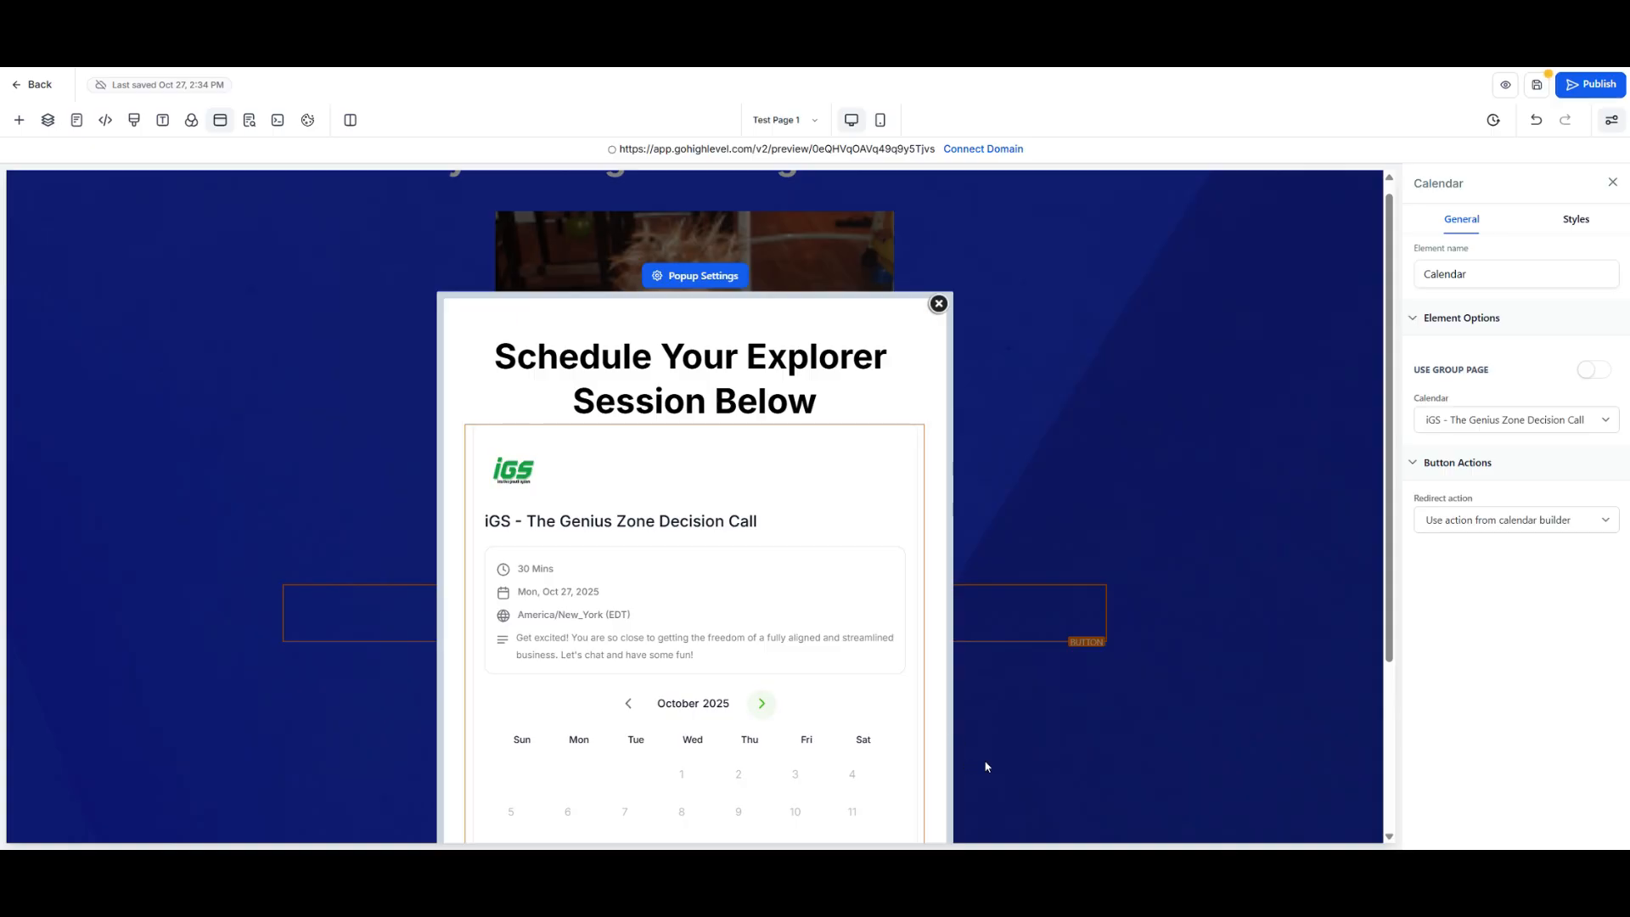
scroll(1011, 747, "down", 2)
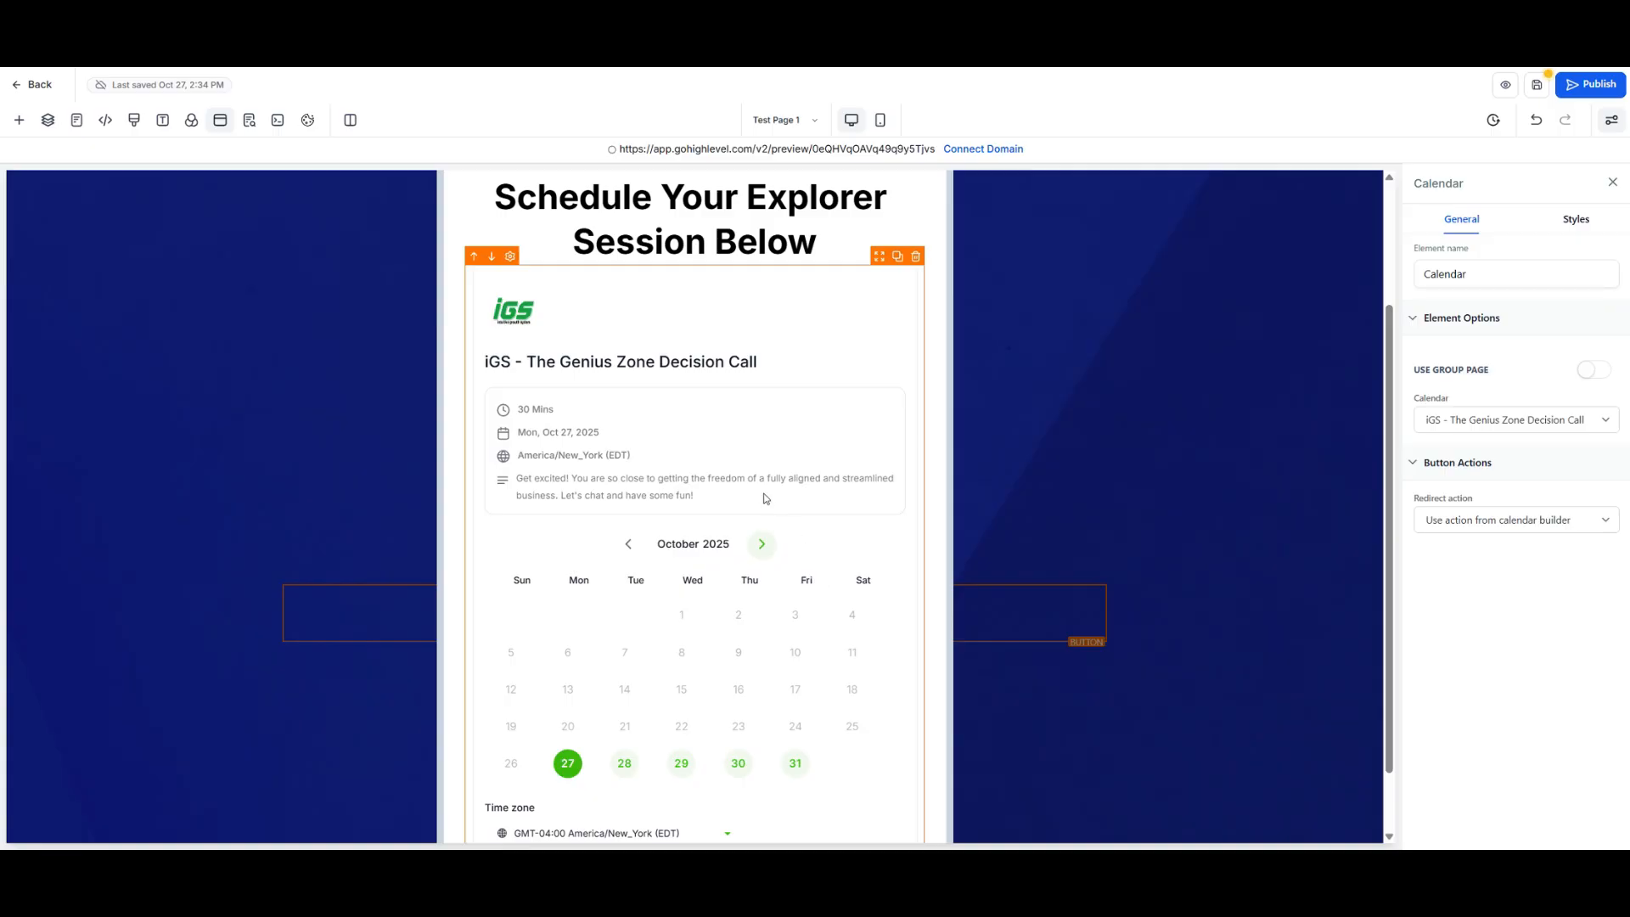
scroll(1240, 706, "down", 1)
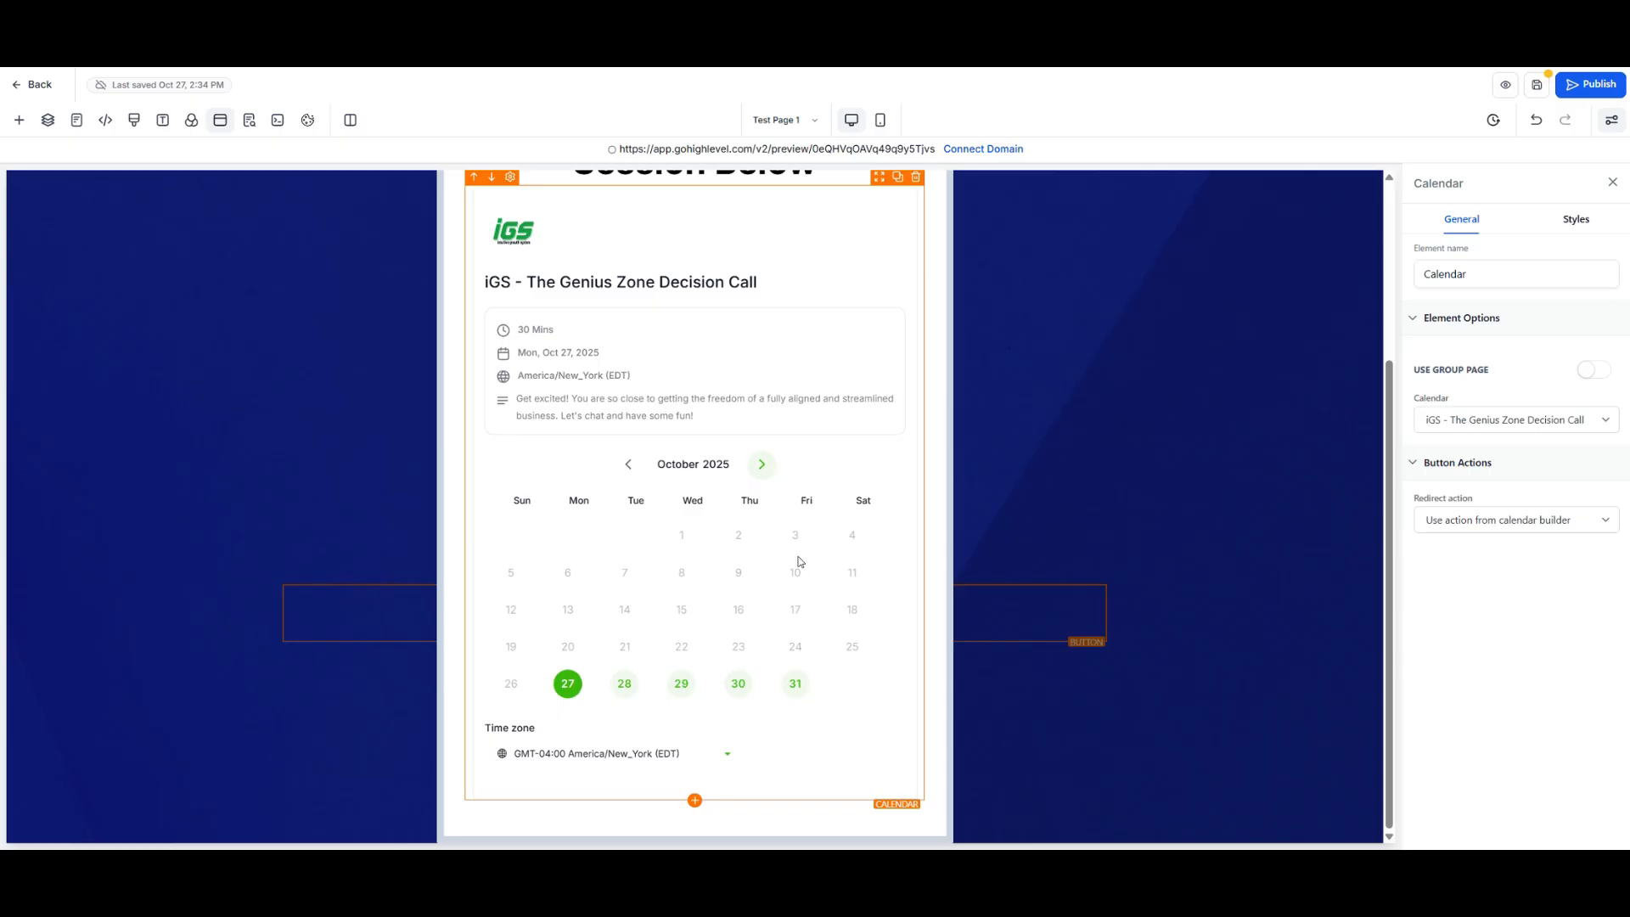
- Set the popup calendar's redirect action to "Go to Next step" and save the page
left_click(1594, 527)
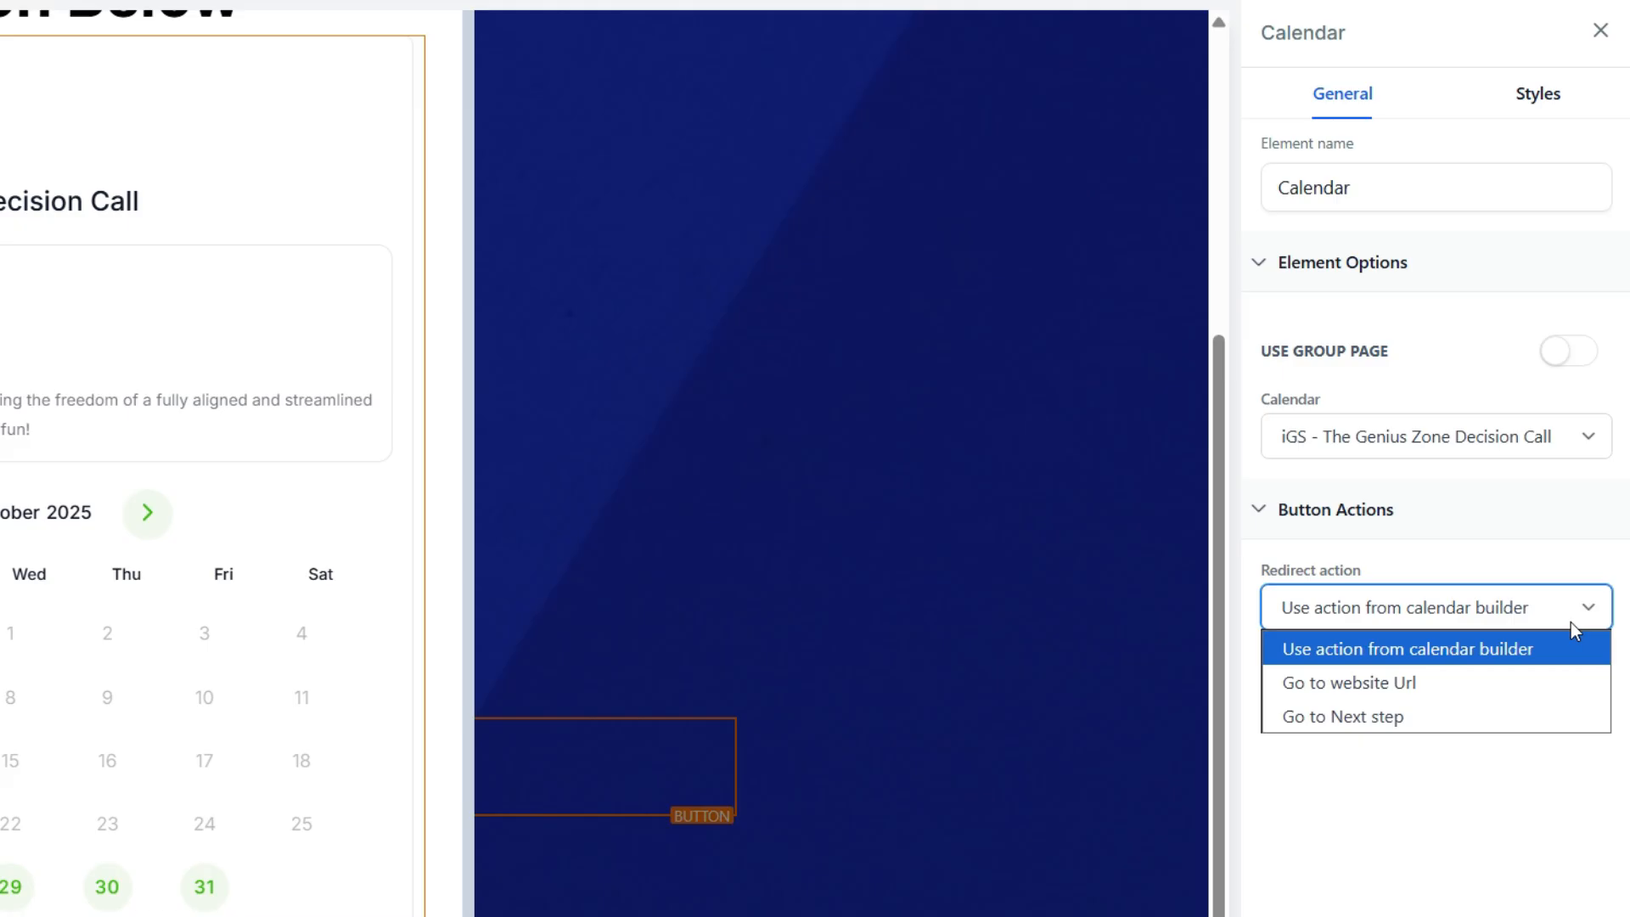
left_click(1475, 719)
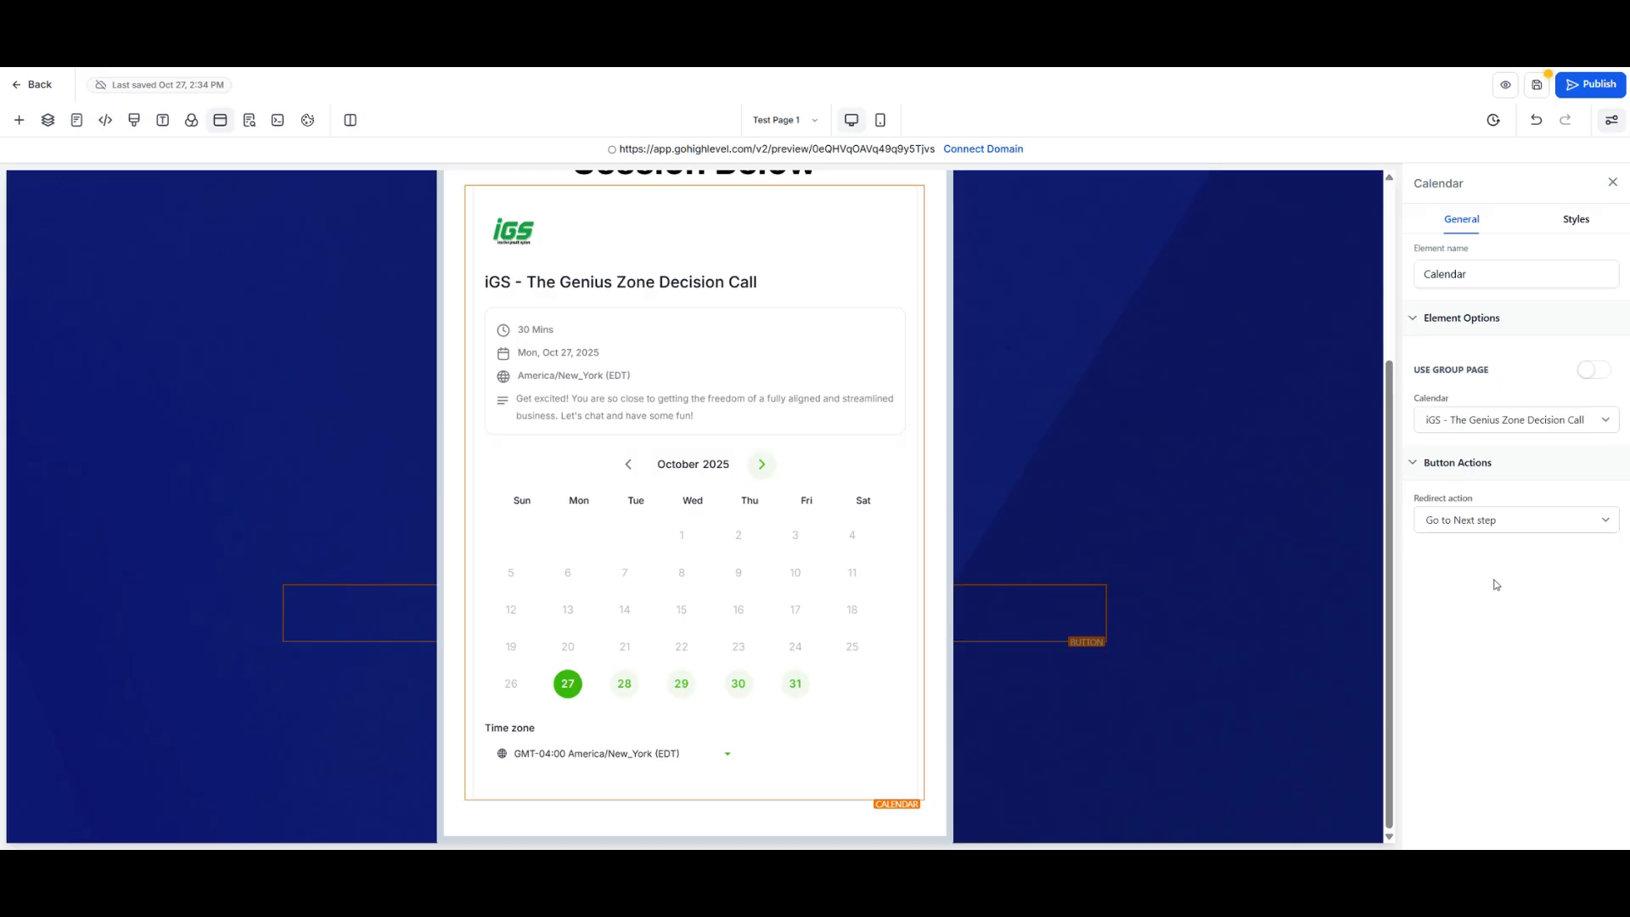
left_click(1537, 85)
scroll(1172, 612, "up", 3)
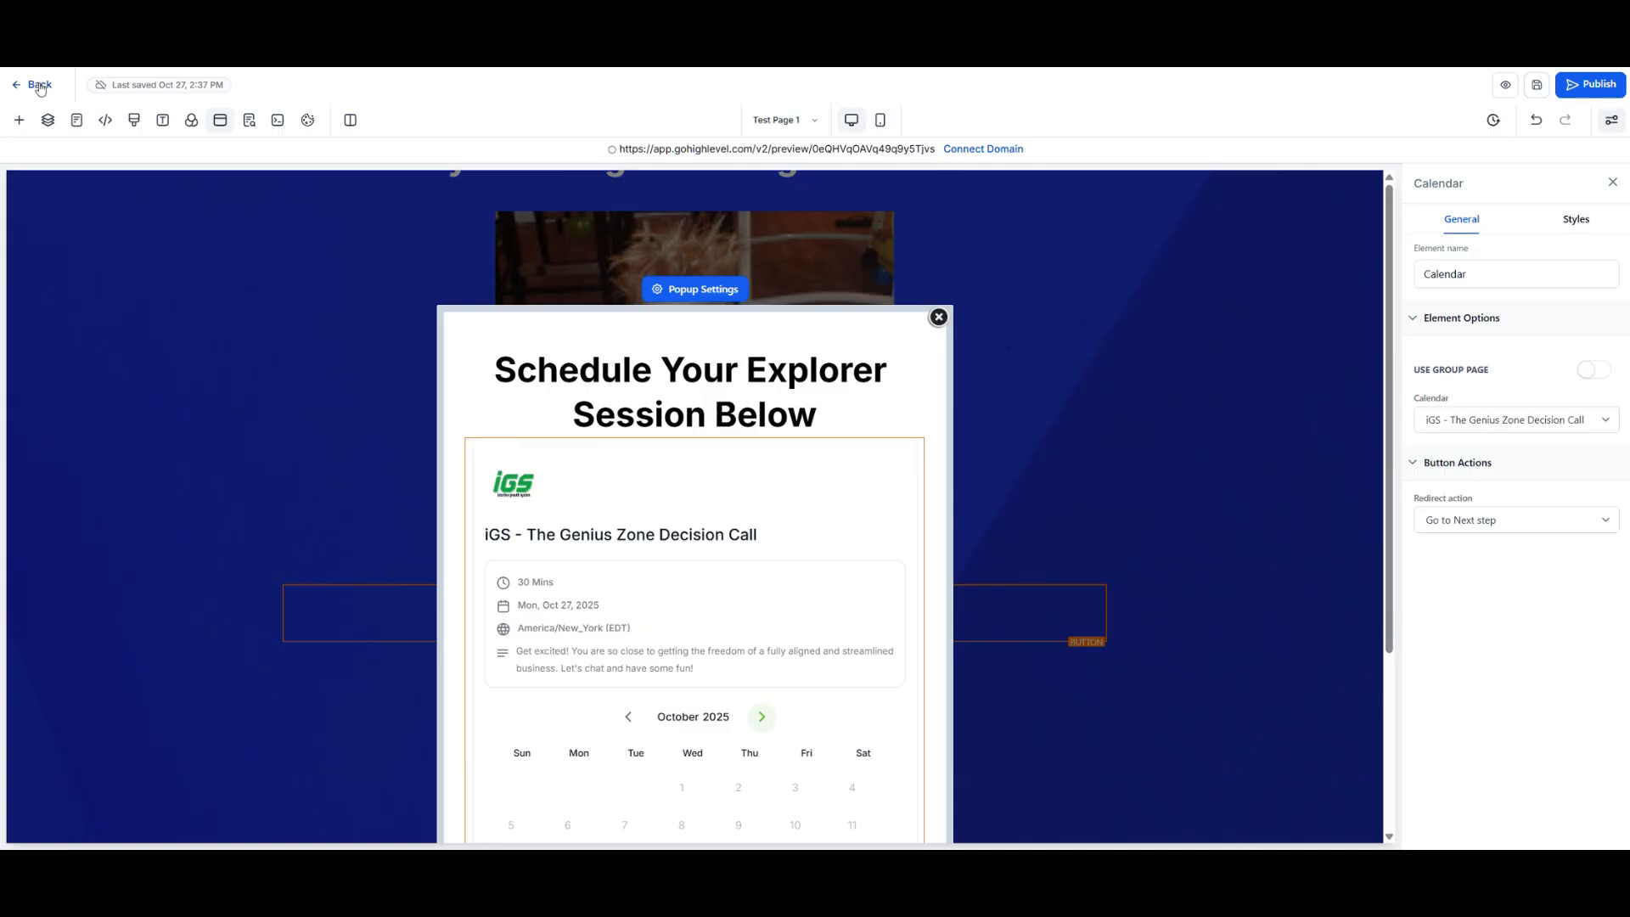
- Preview Test Page 1 and check that the "SCHEDULE EXPLORER SESSION" button opens the calendar popup and that the popup can be closed
left_click(1501, 87)
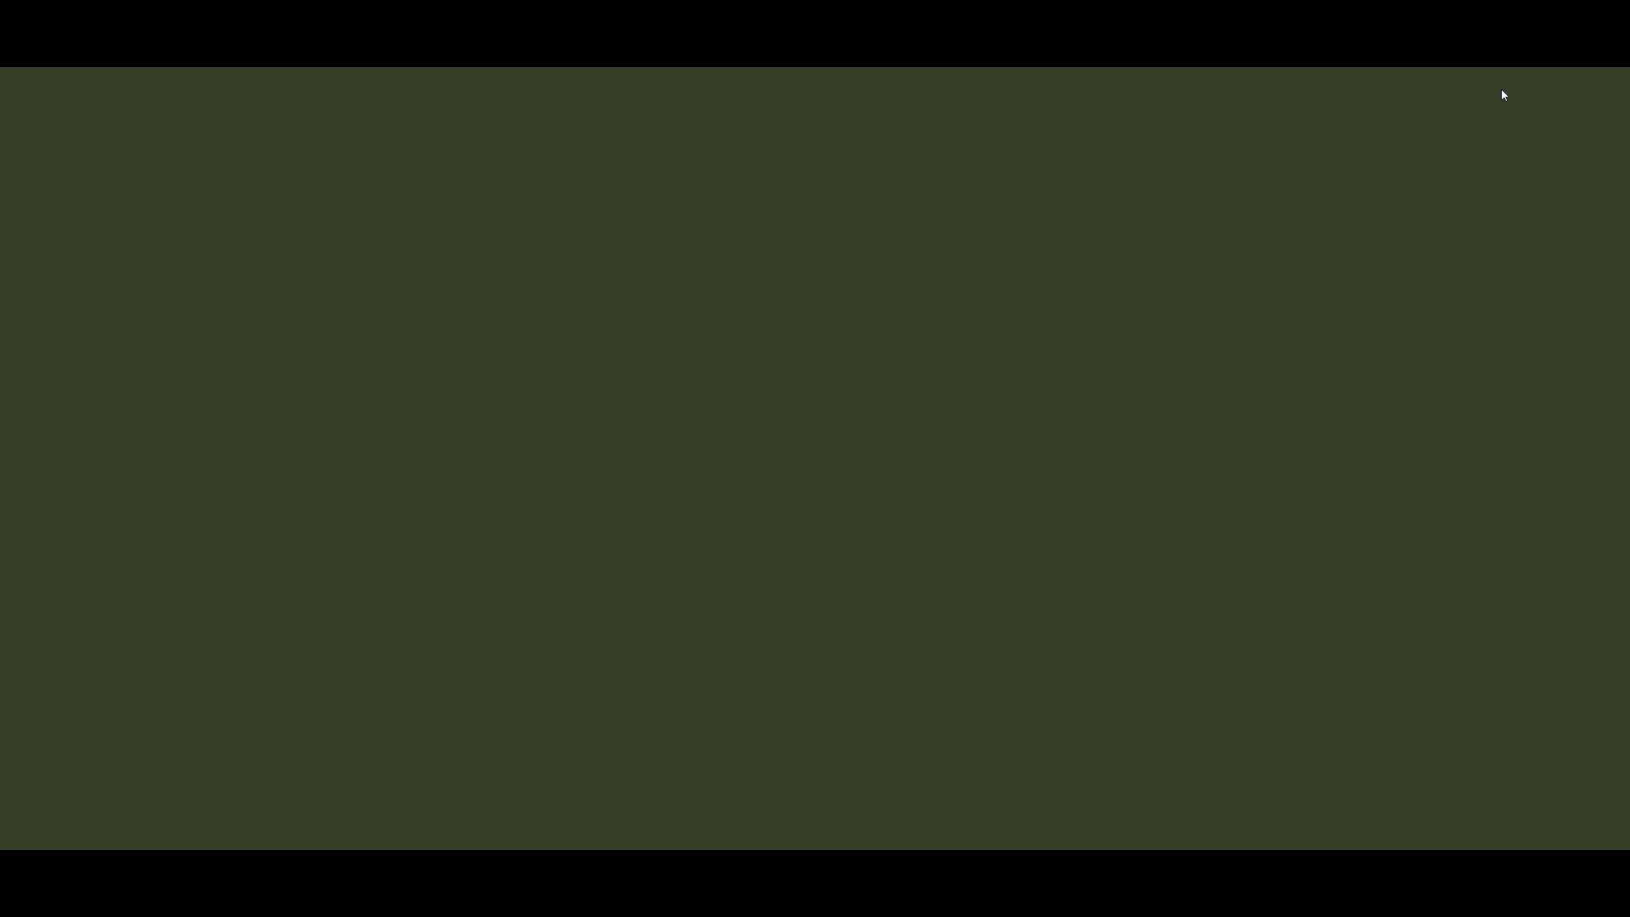
left_click(809, 756)
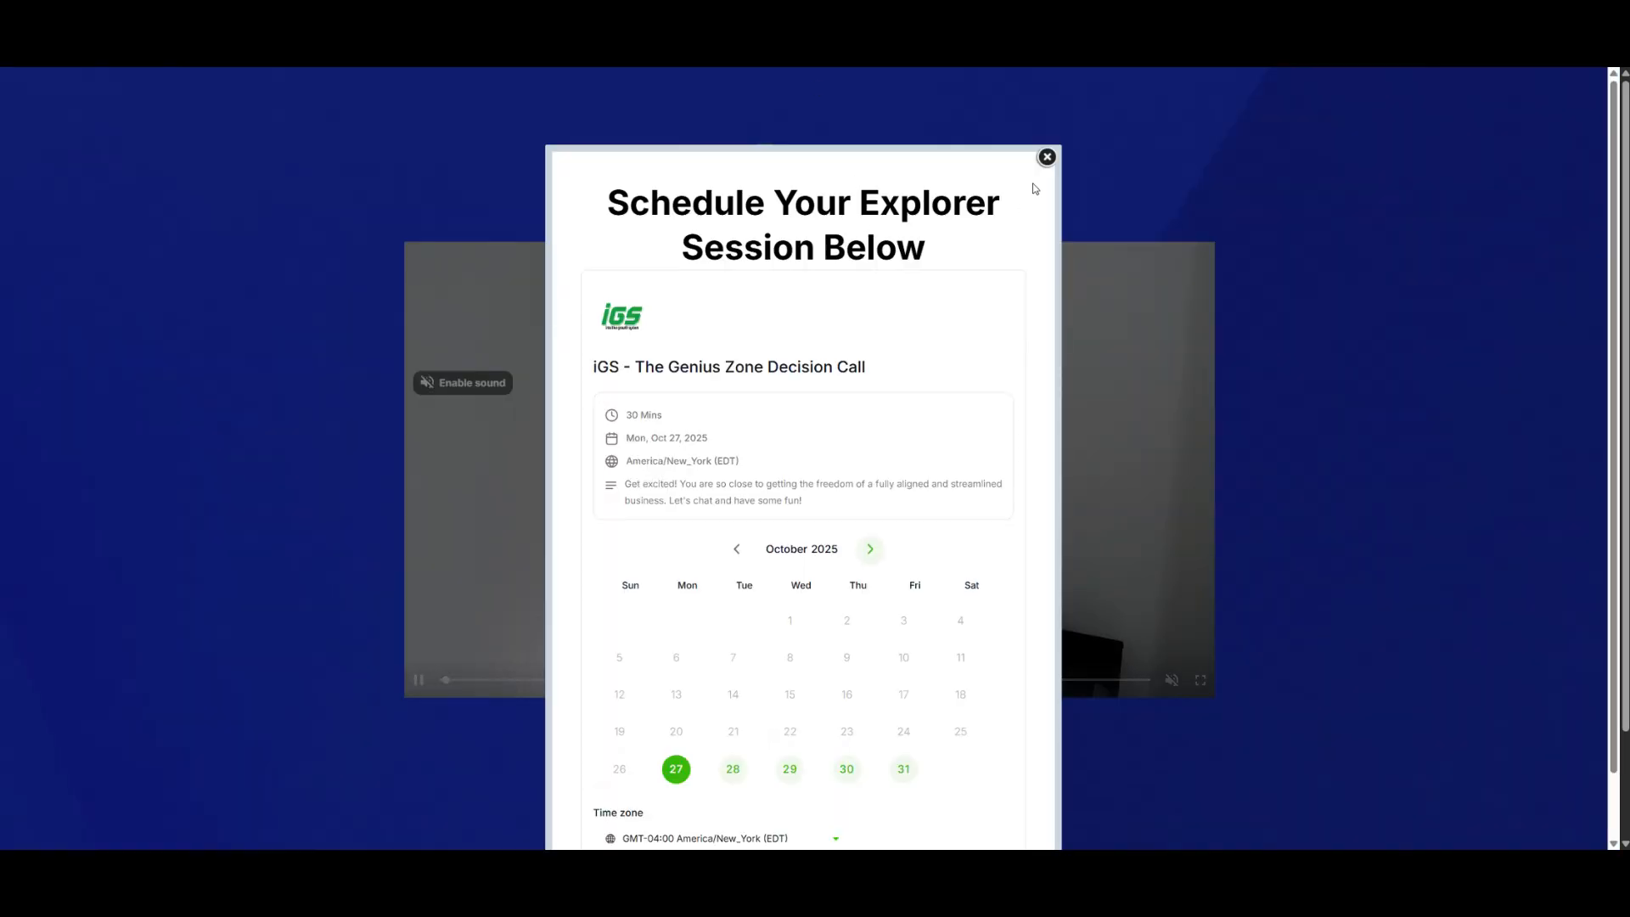
left_click(1047, 157)
scroll(866, 629, "down", 2)
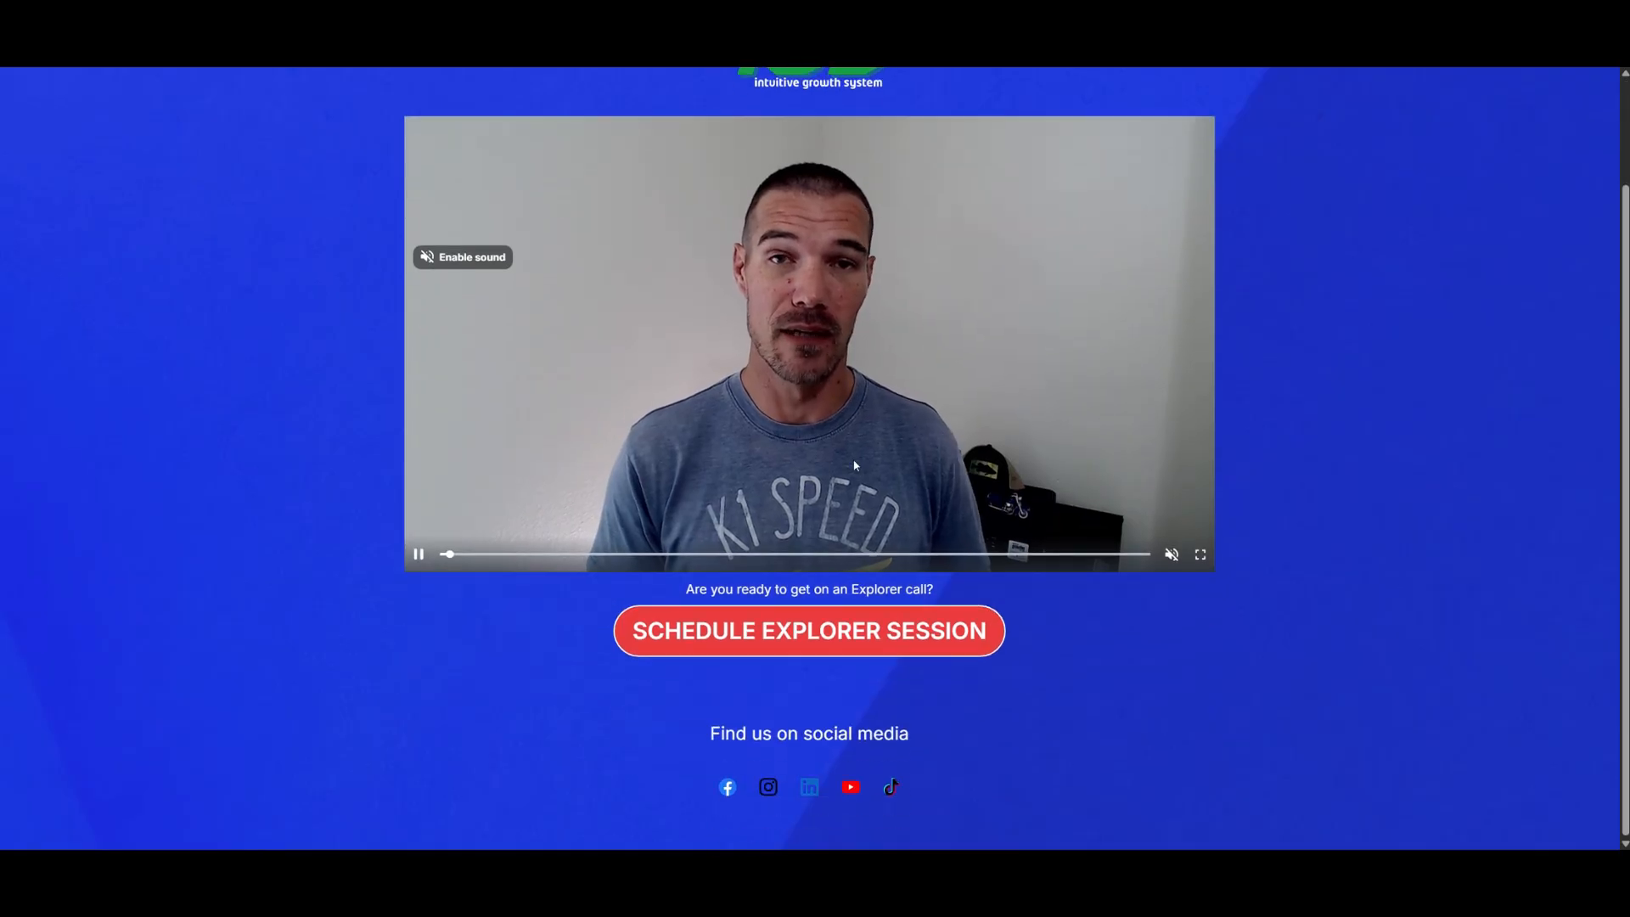
left_click(868, 636)
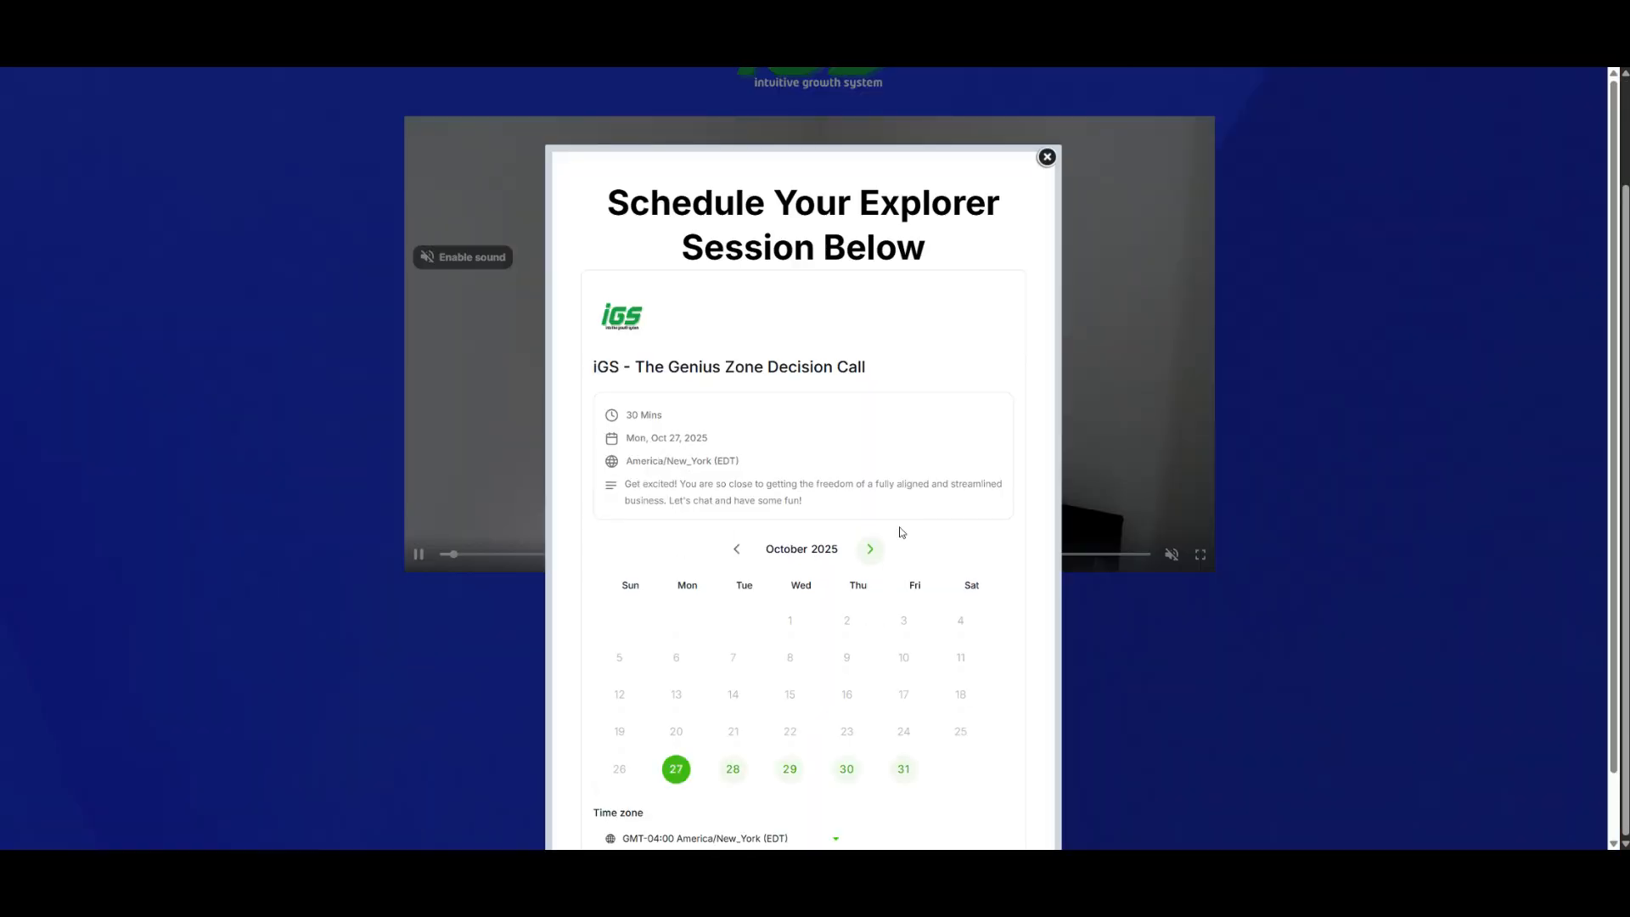
scroll(902, 532, "down", 1)
scroll(902, 532, "up", 1)
scroll(902, 533, "down", 1)
scroll(901, 533, "up", 1)
scroll(901, 532, "down", 1)
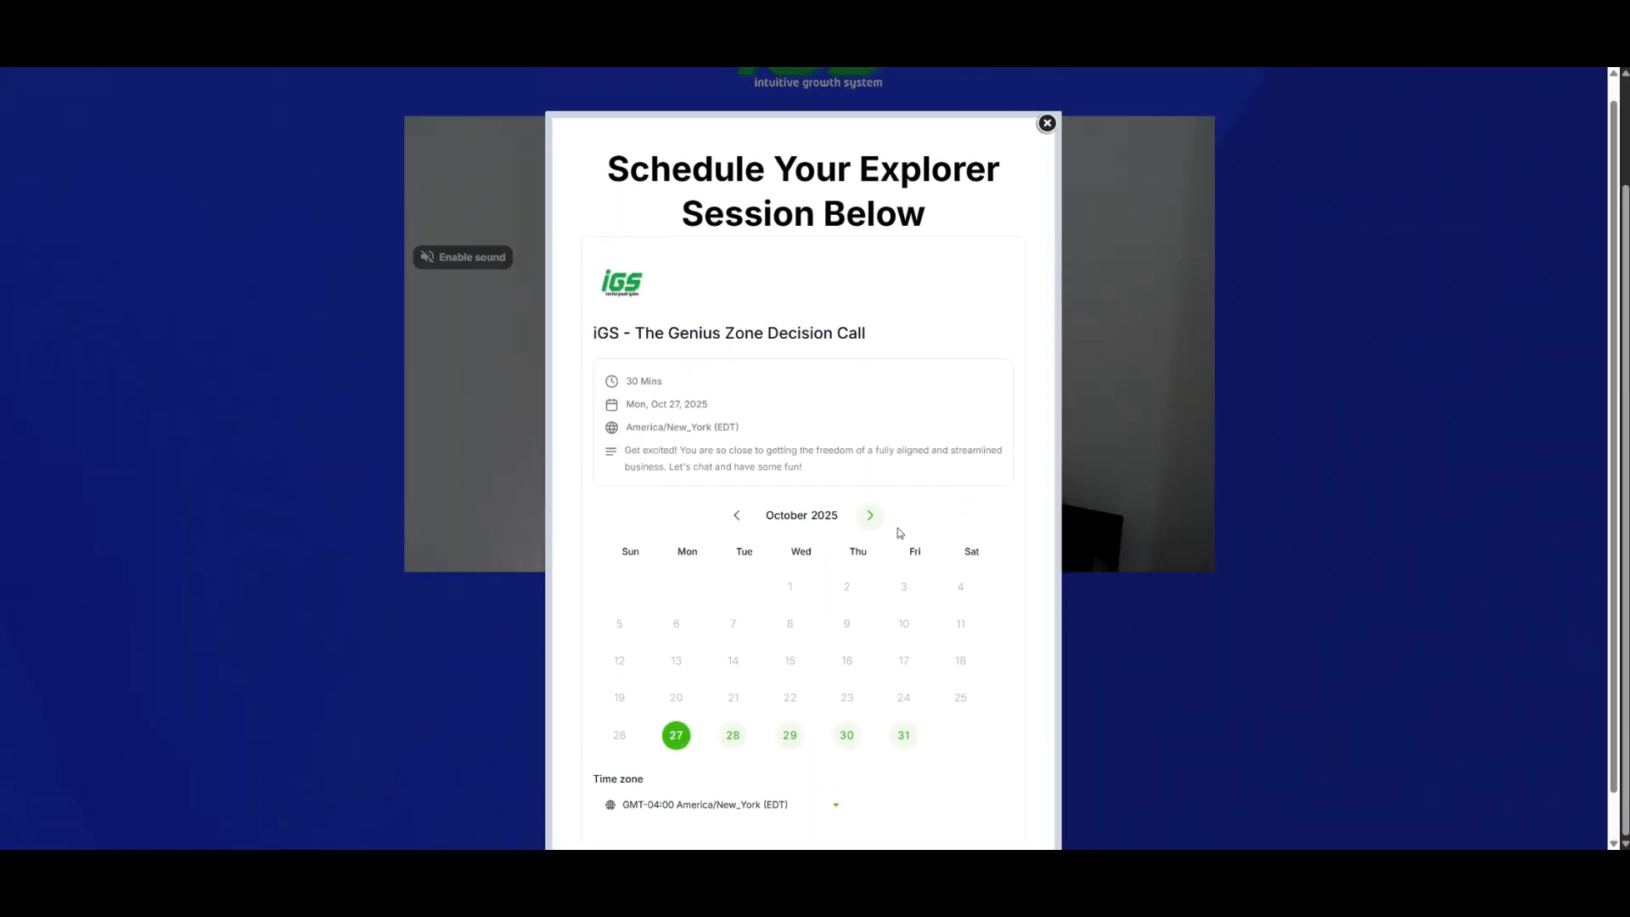
scroll(901, 532, "up", 1)
left_click(1047, 158)
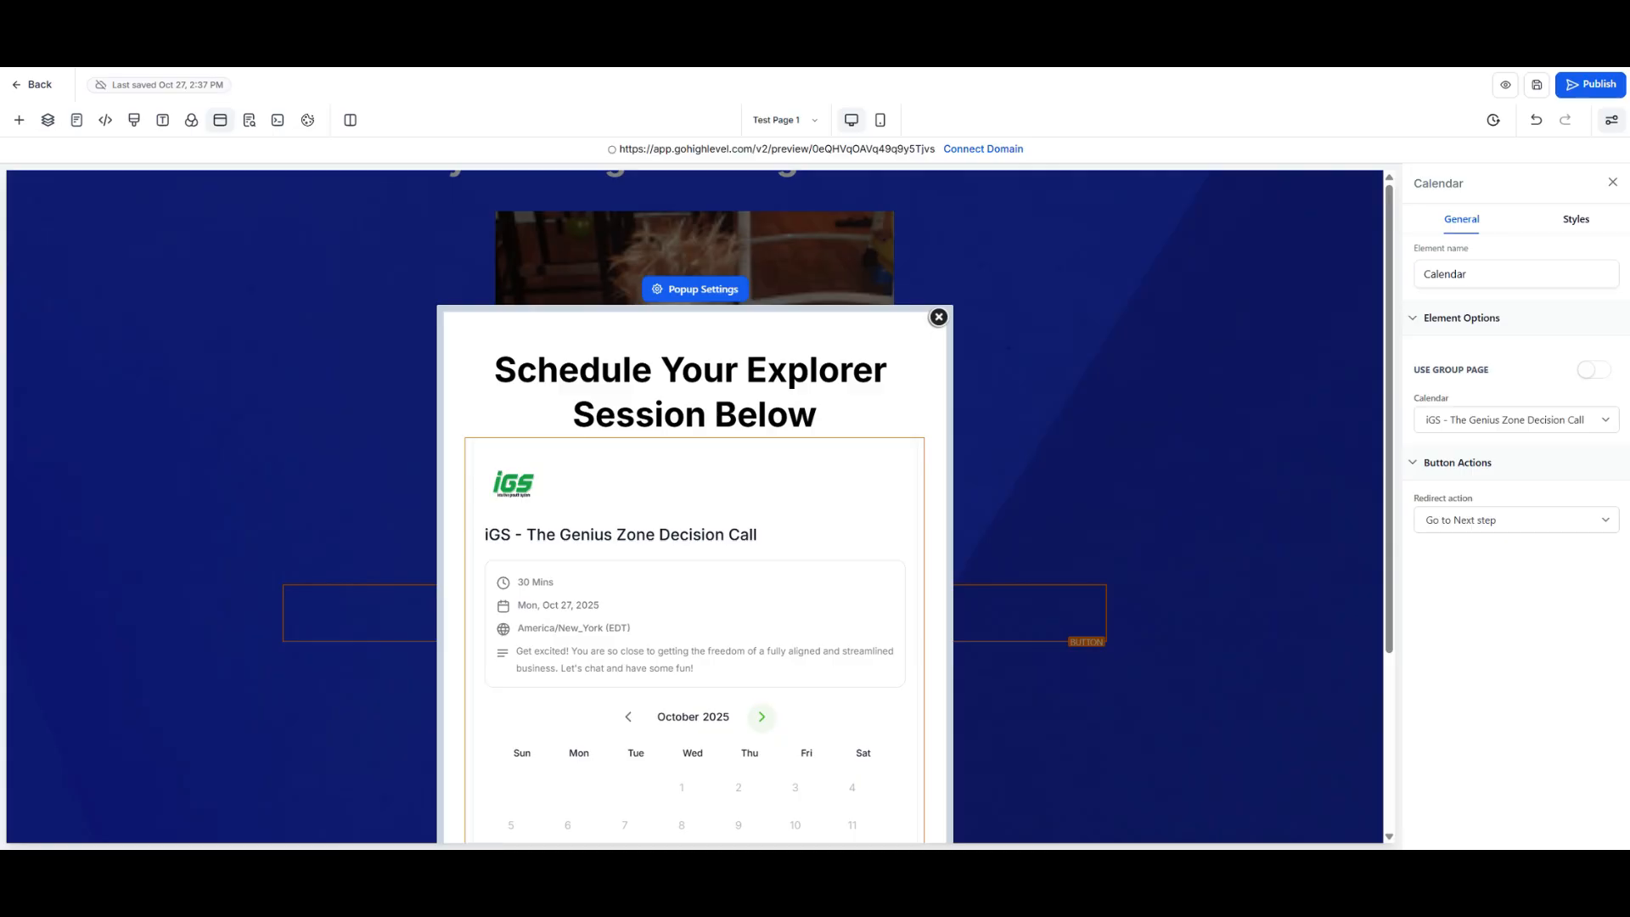
- Return to the iGS Testing funnel's steps and create a new step named "Thank You Test" with the path "ty-test"
left_click(32, 87)
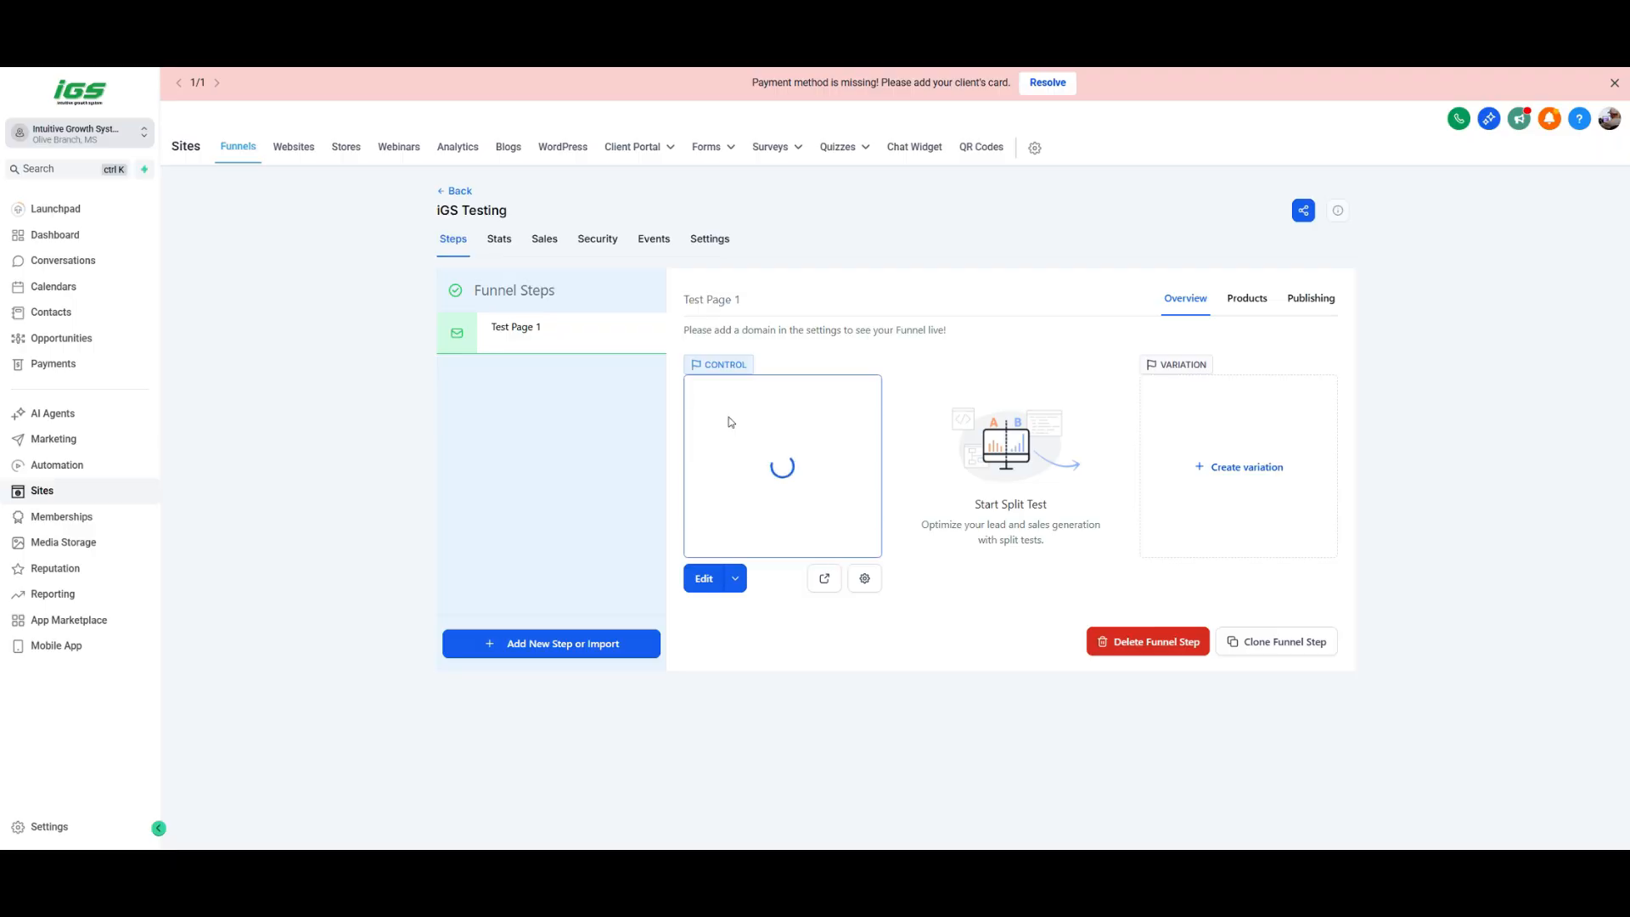
left_click(583, 645)
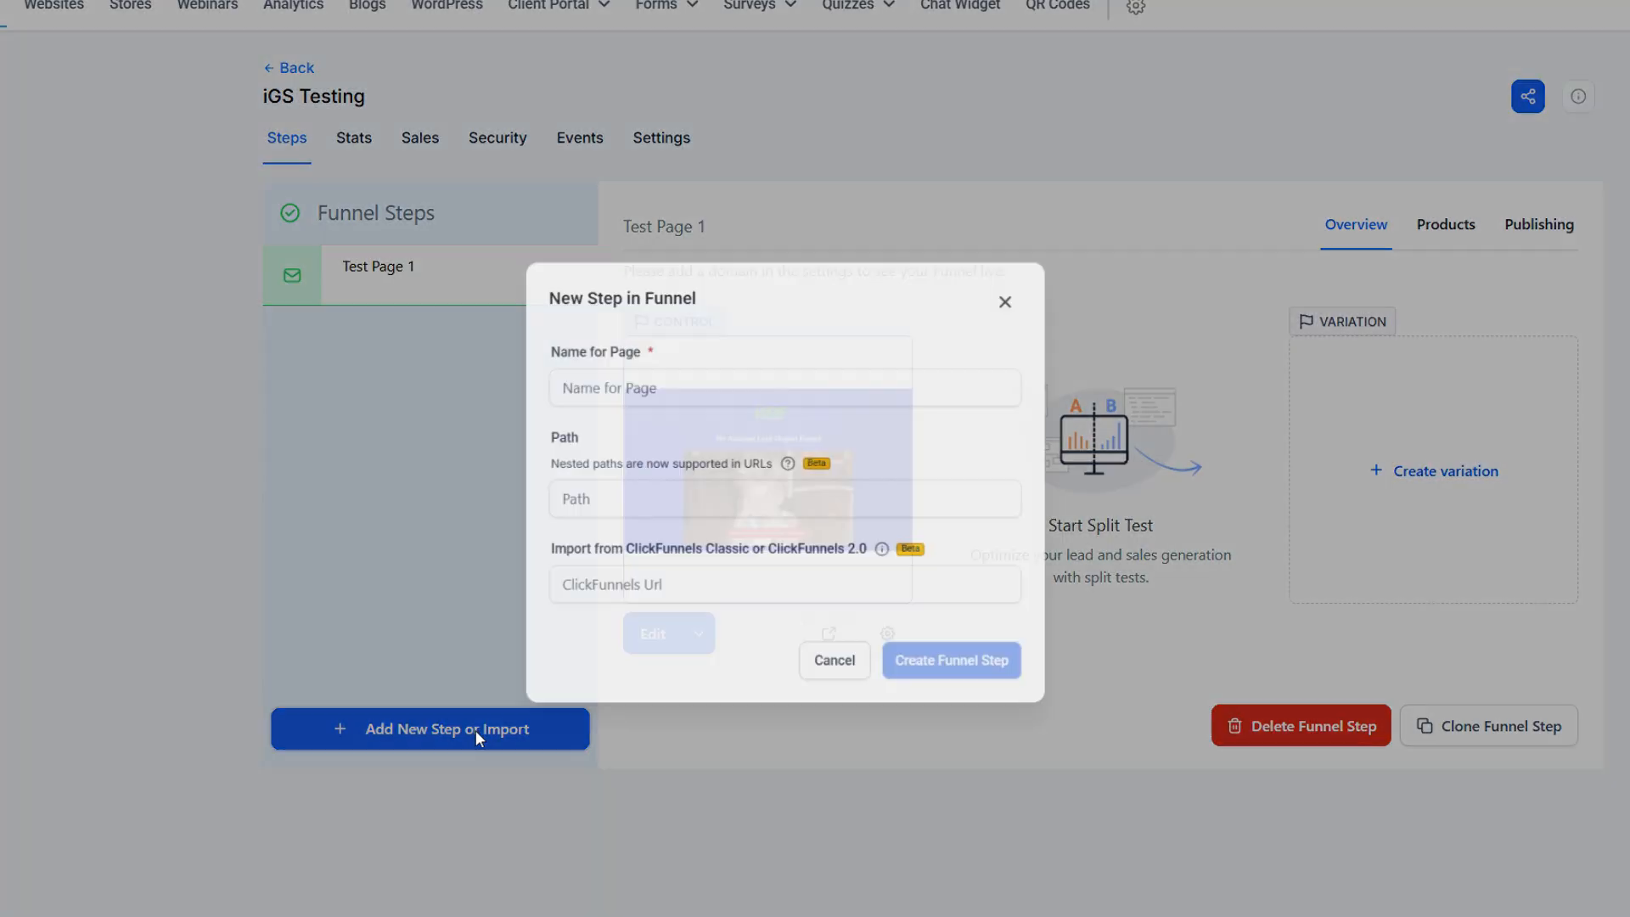
left_click(726, 356)
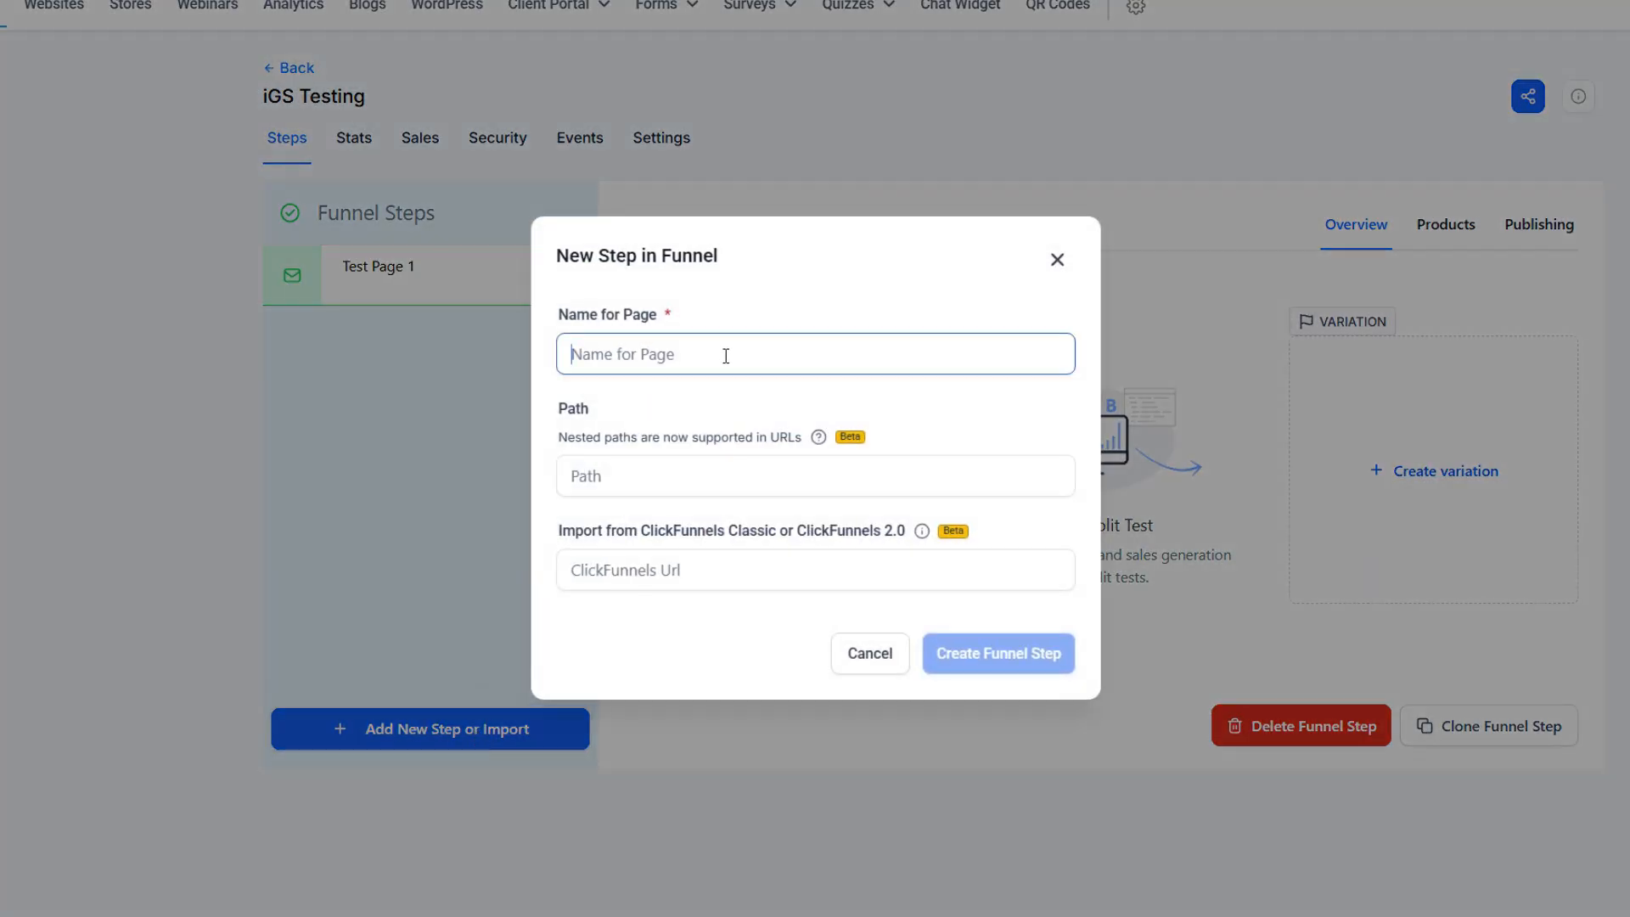
type("Thank Yo")
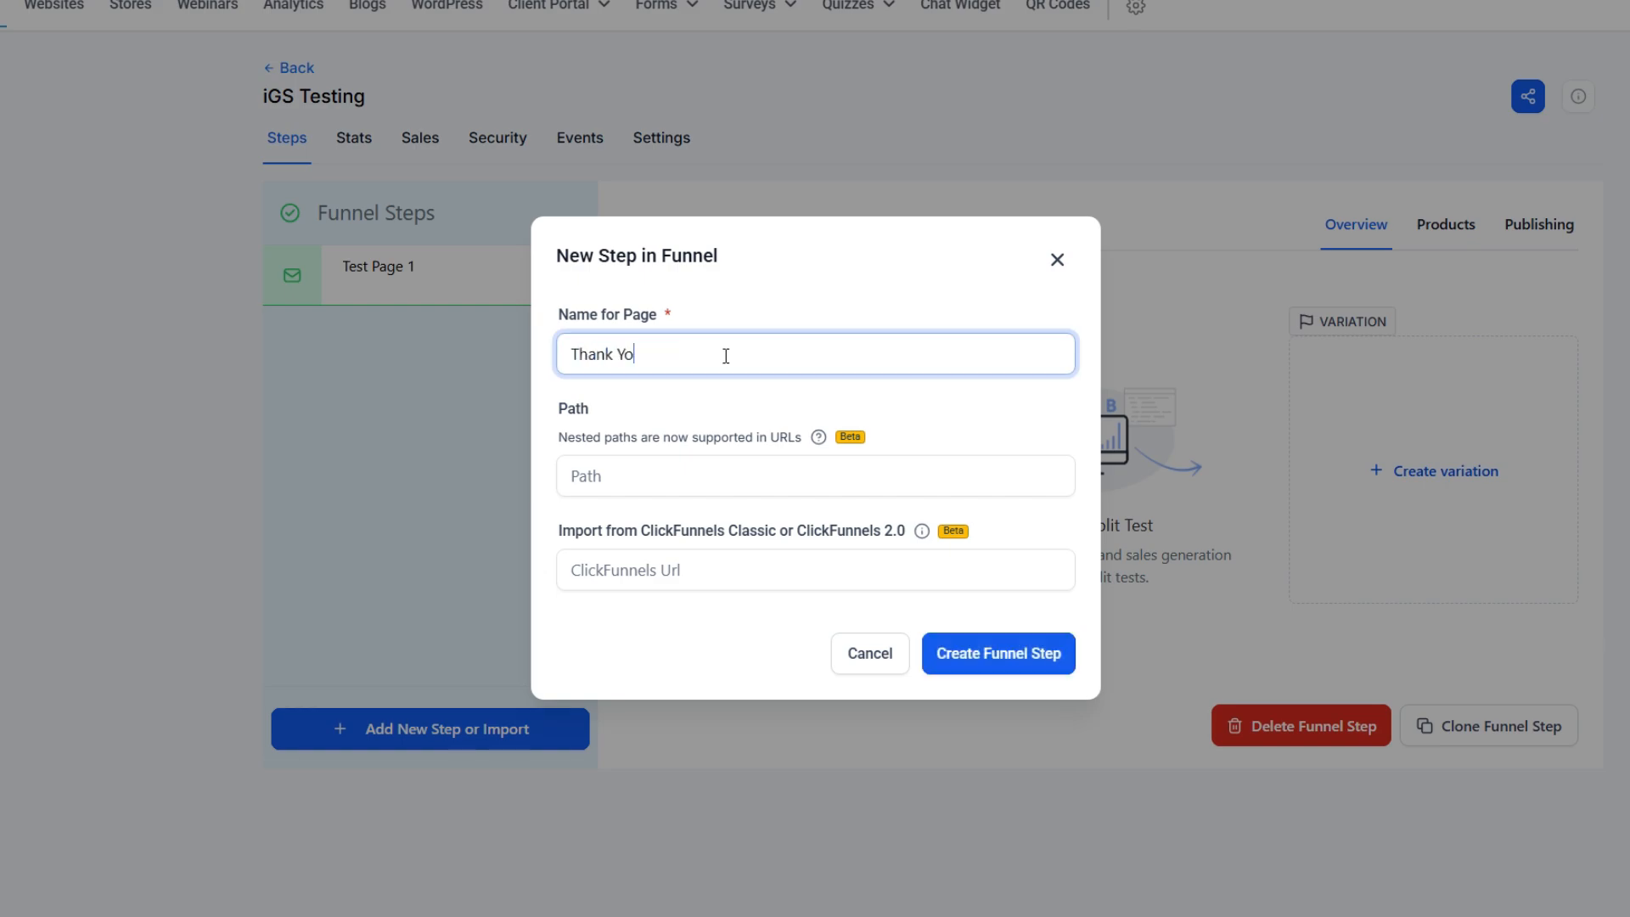
type("u Test")
left_click(704, 482)
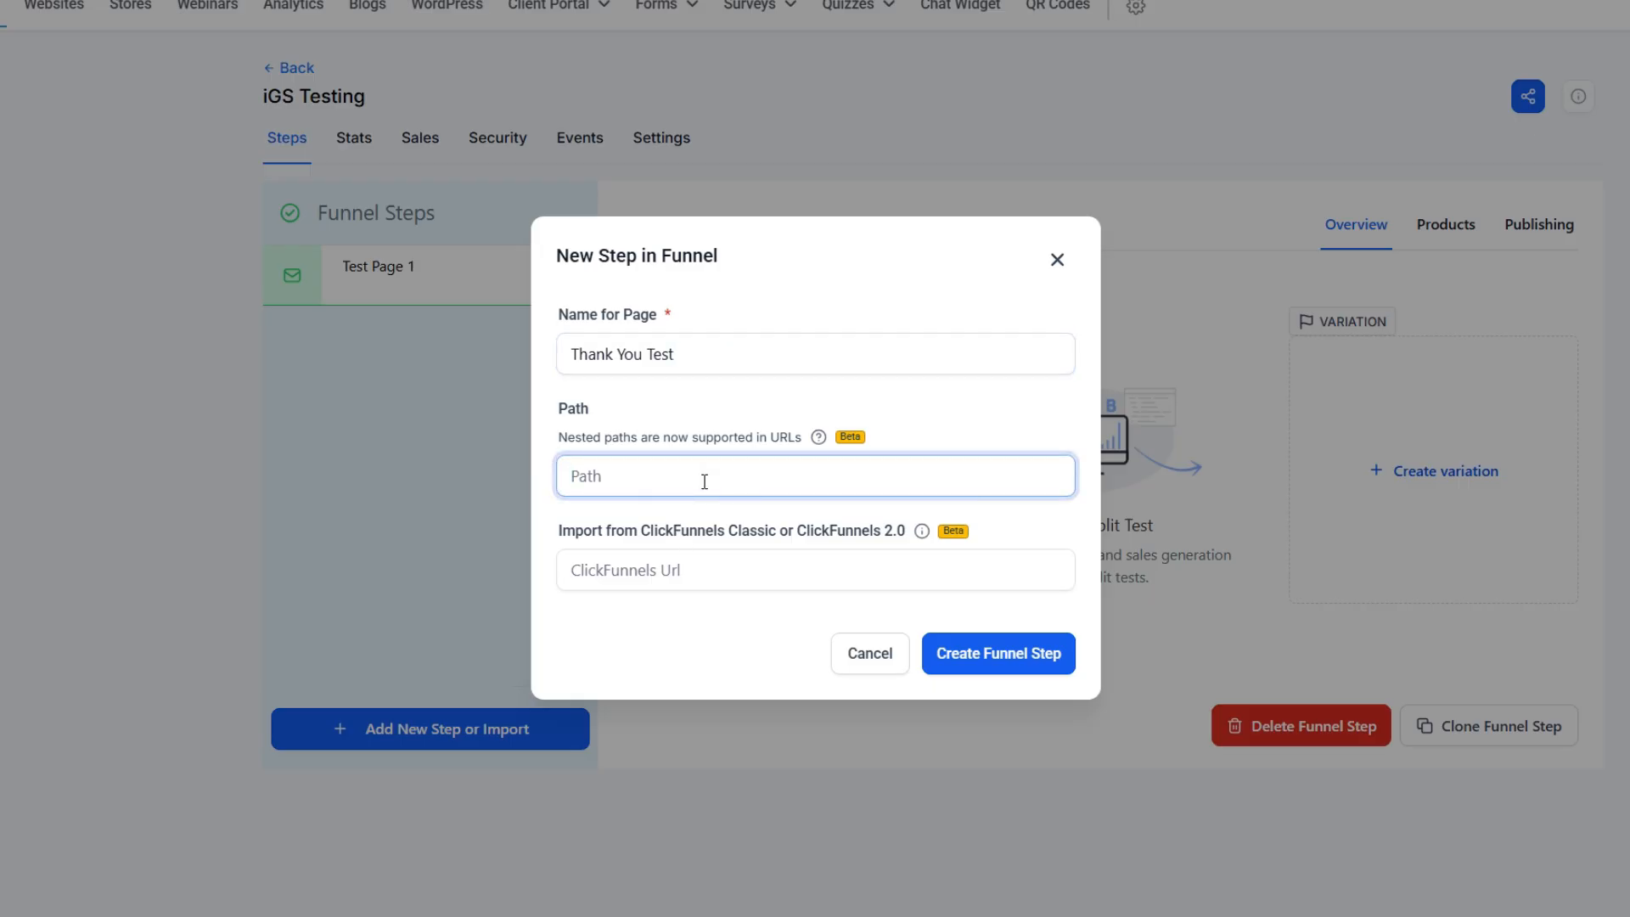
type("ty-test")
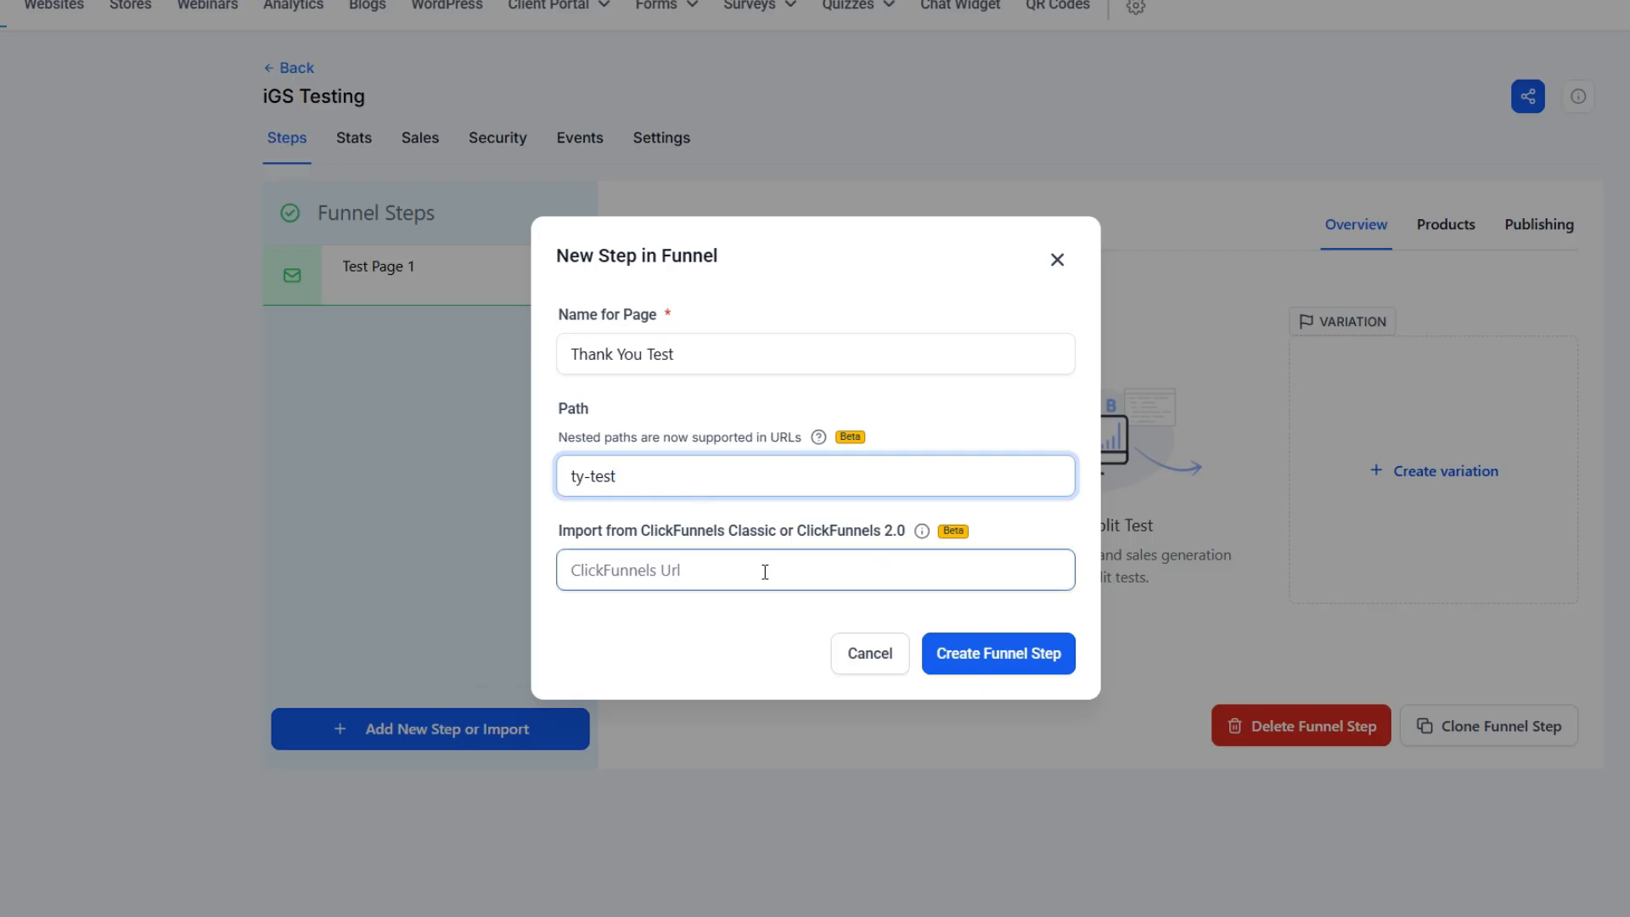
left_click(1019, 665)
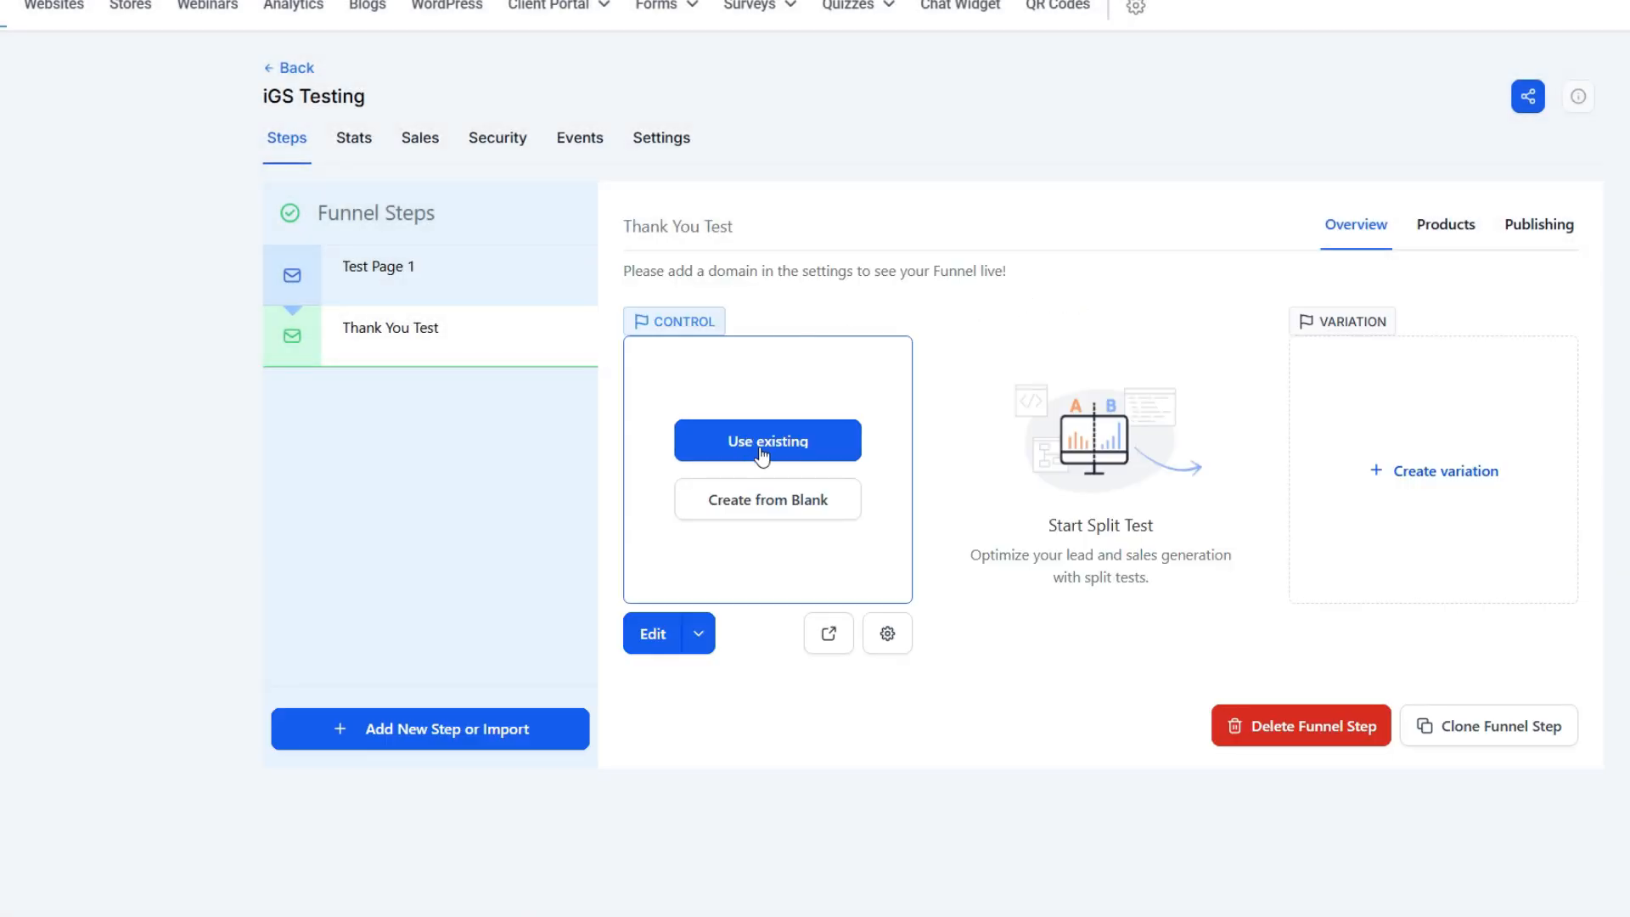
- Import the existing Test Page 1 from the iGS Testing funnel as the Thank You Test page
left_click(780, 450)
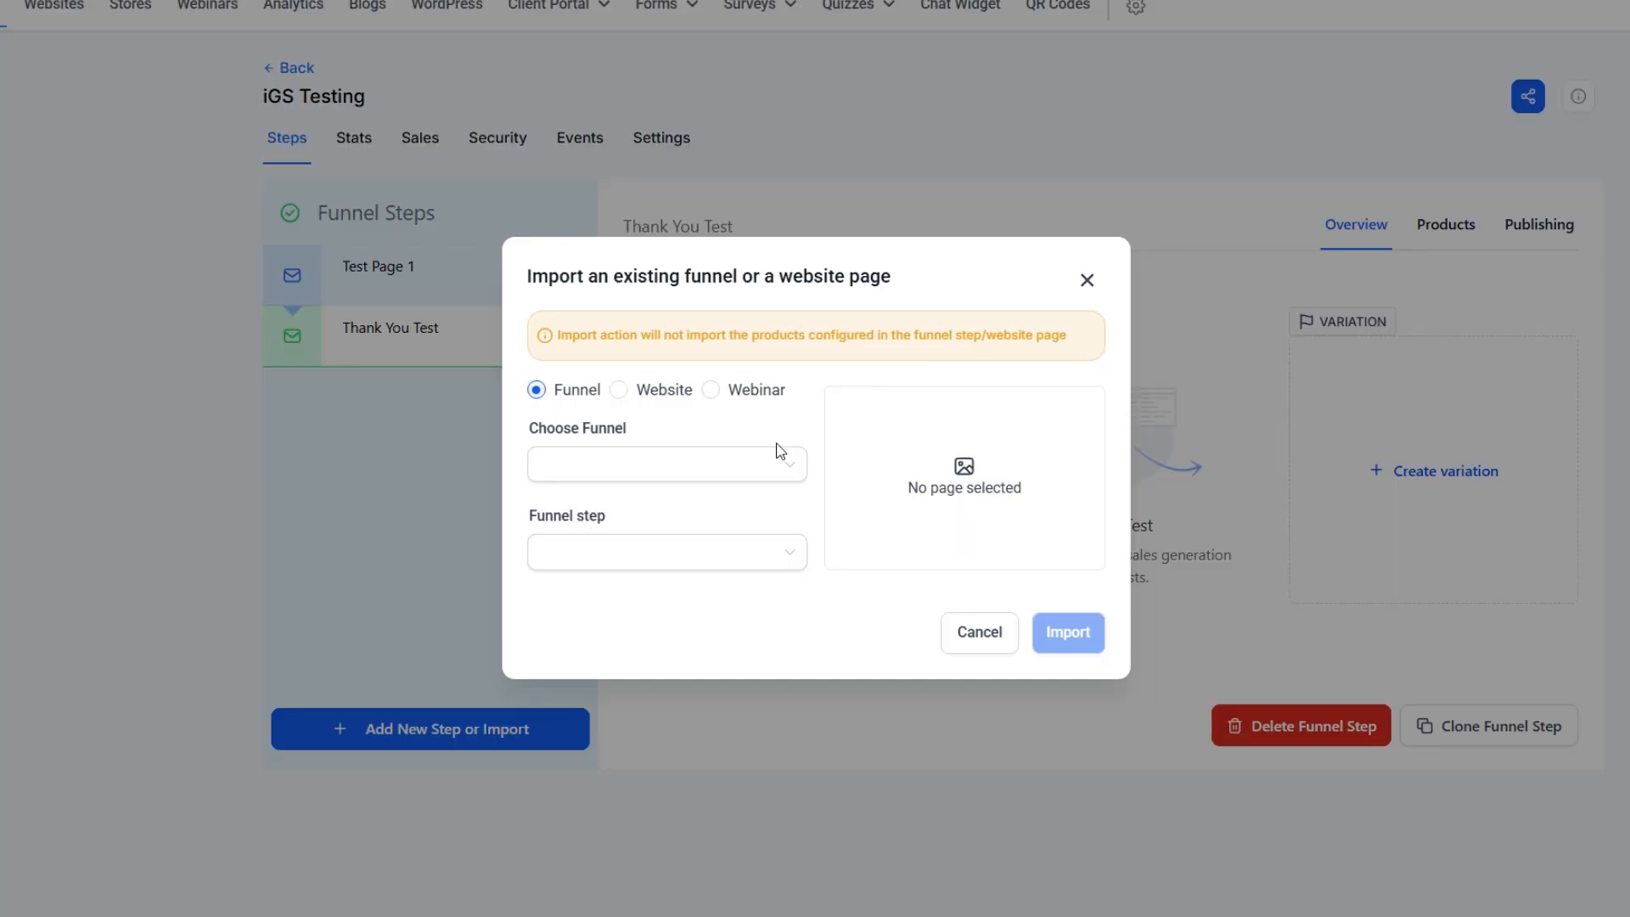
left_click(616, 474)
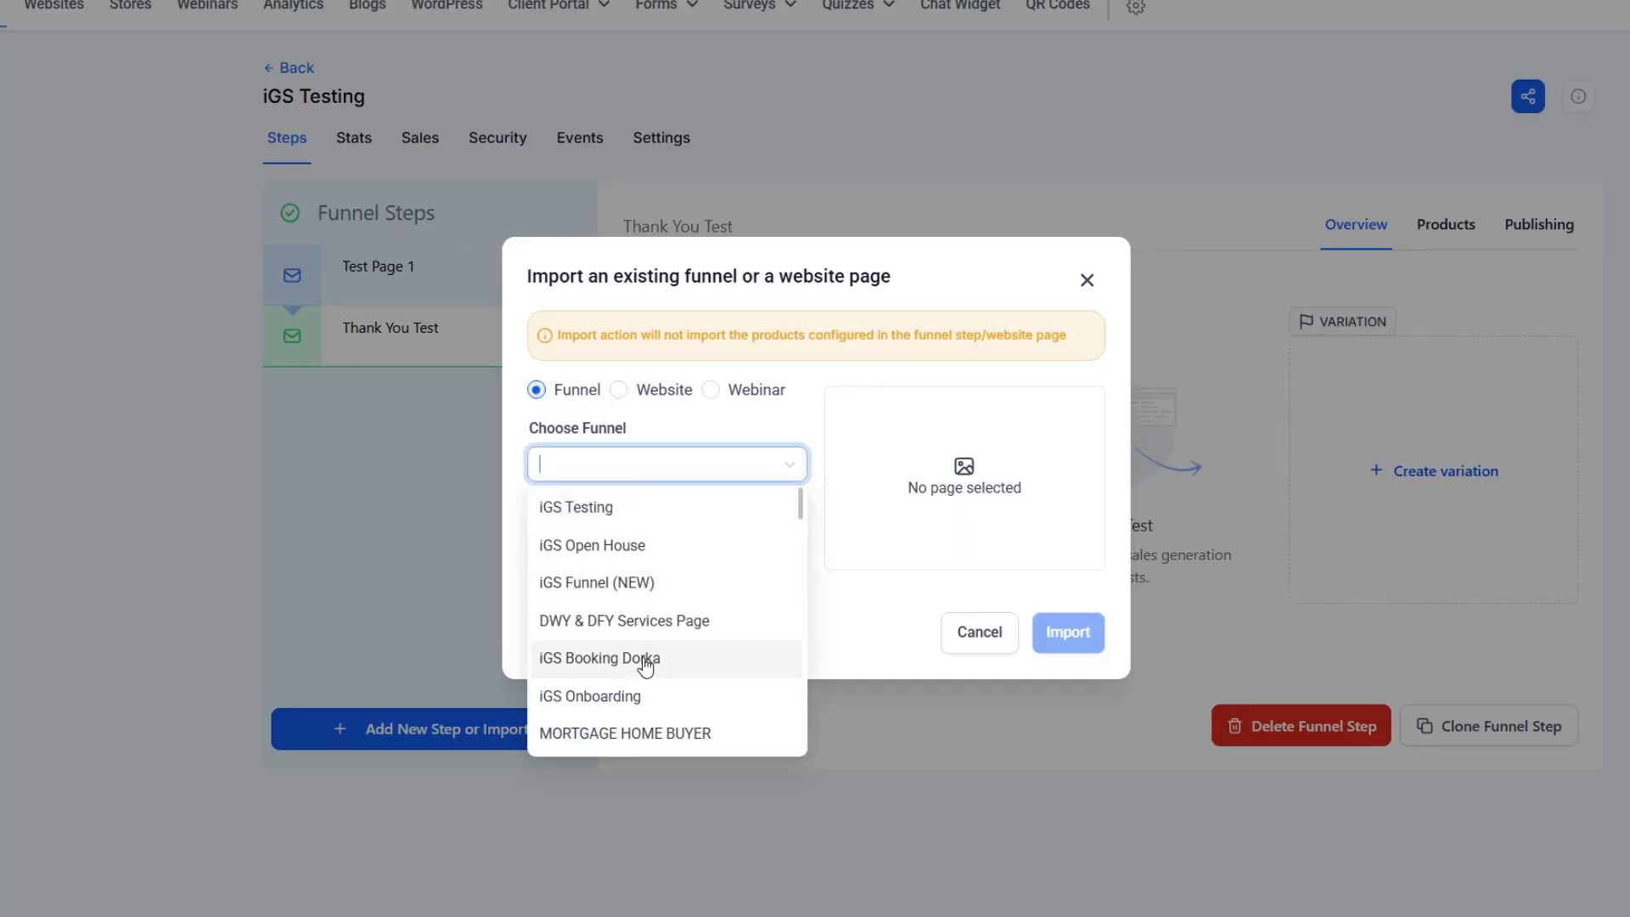
left_click(675, 509)
left_click(676, 554)
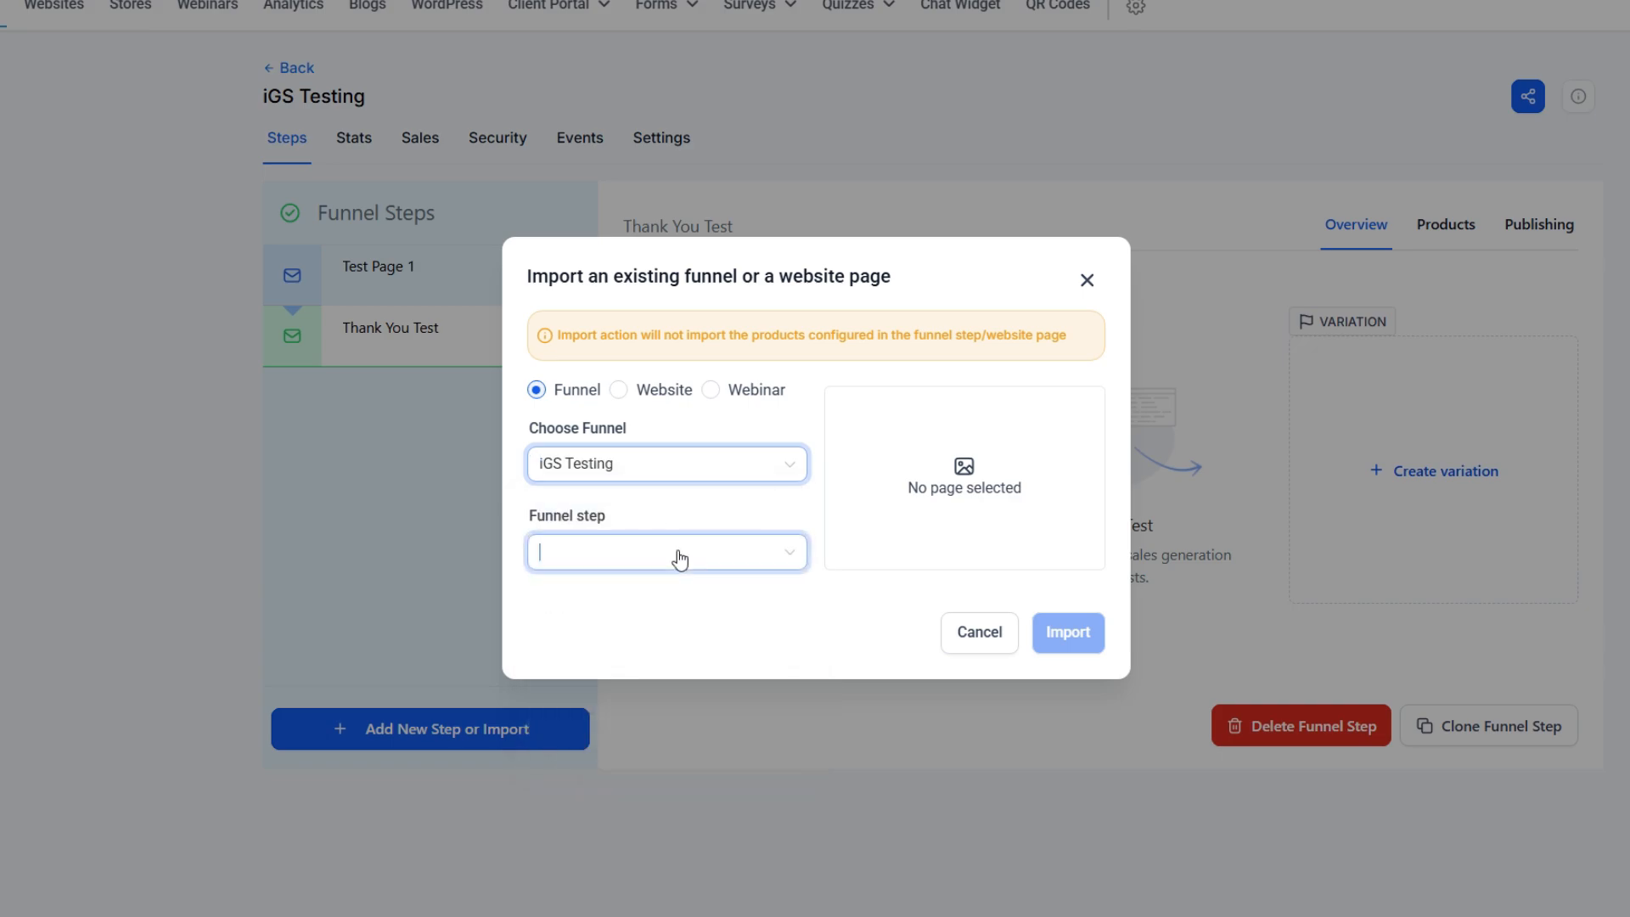
left_click(673, 606)
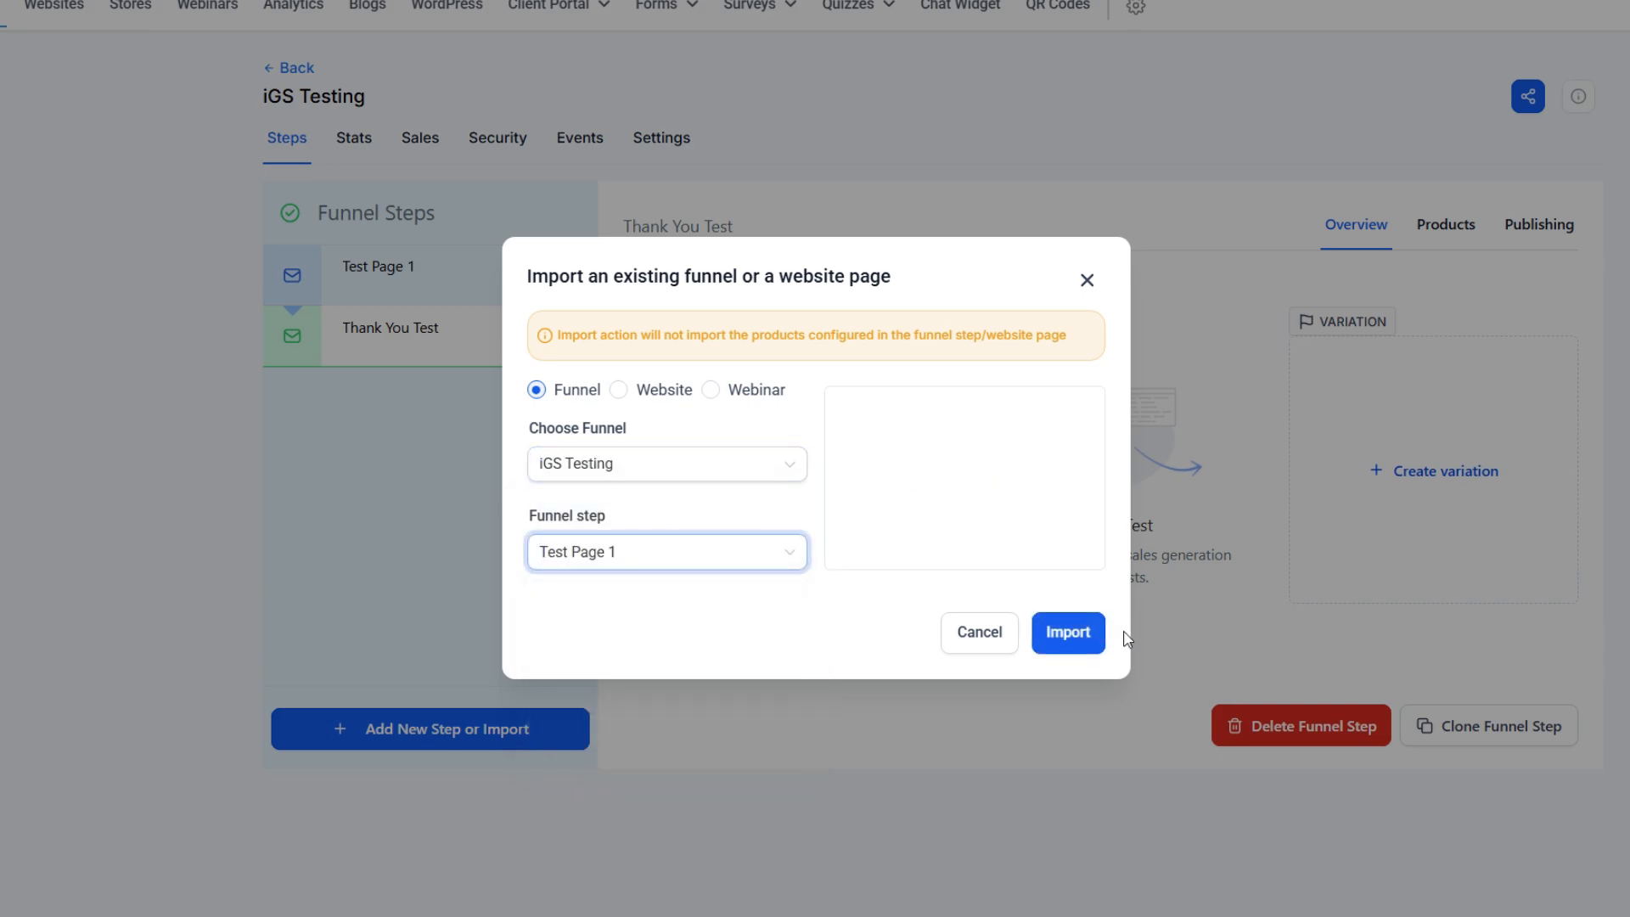
left_click(1080, 640)
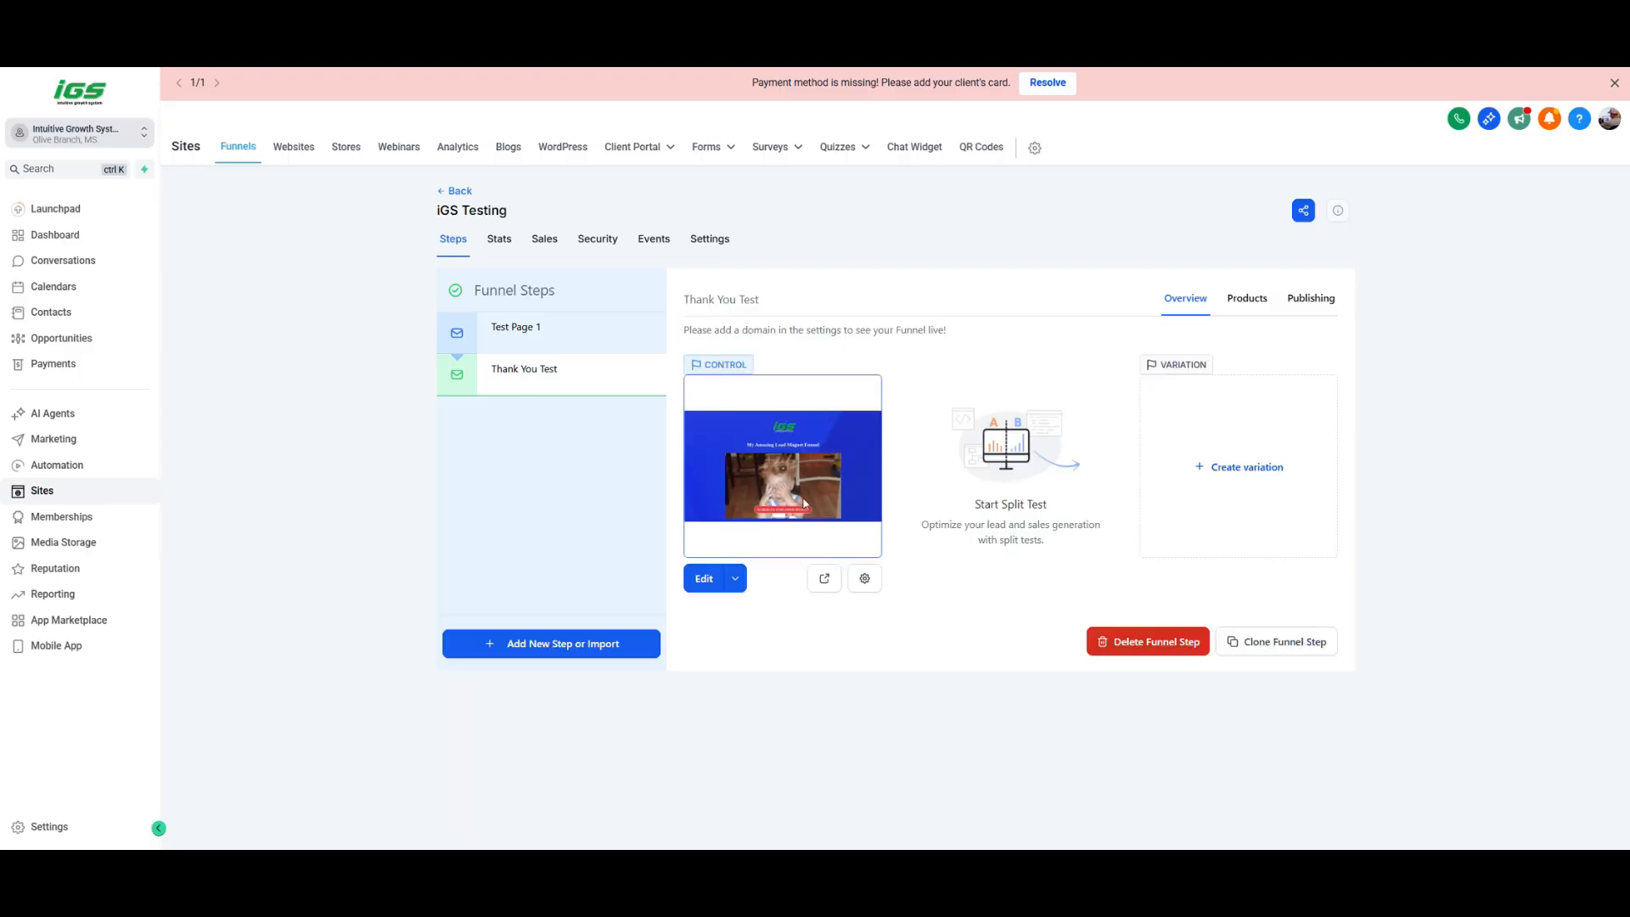
- Edit the Thank You Test page, deleting its video row and the row with the call question and scheduling button
left_click(704, 578)
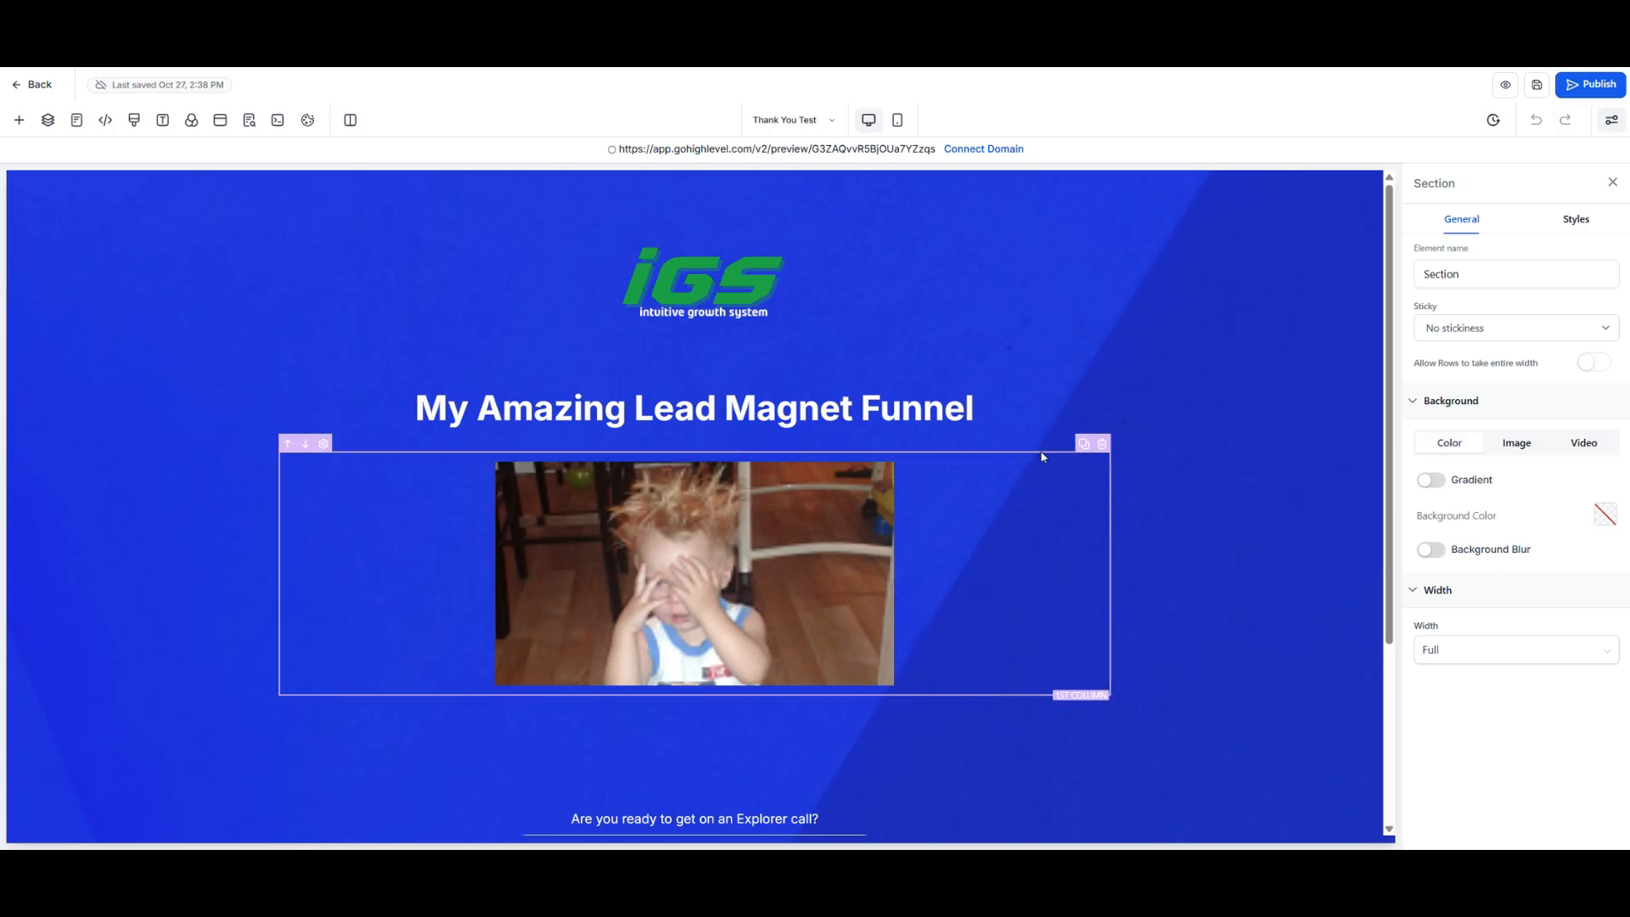
left_click(1105, 437)
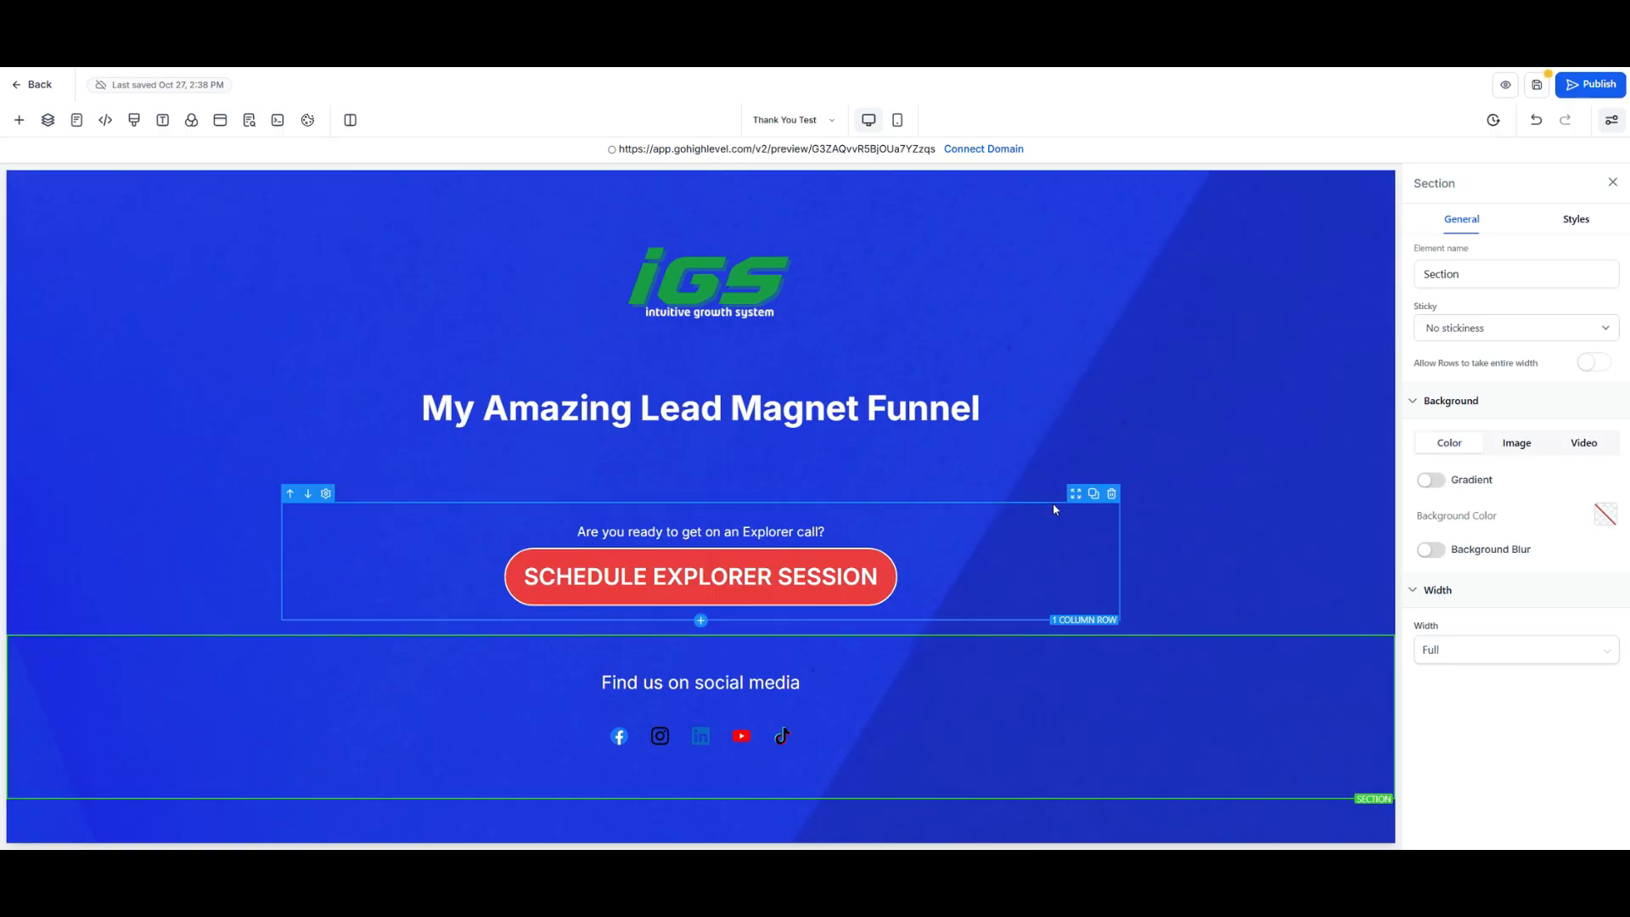
left_click(1053, 505)
left_click(1111, 496)
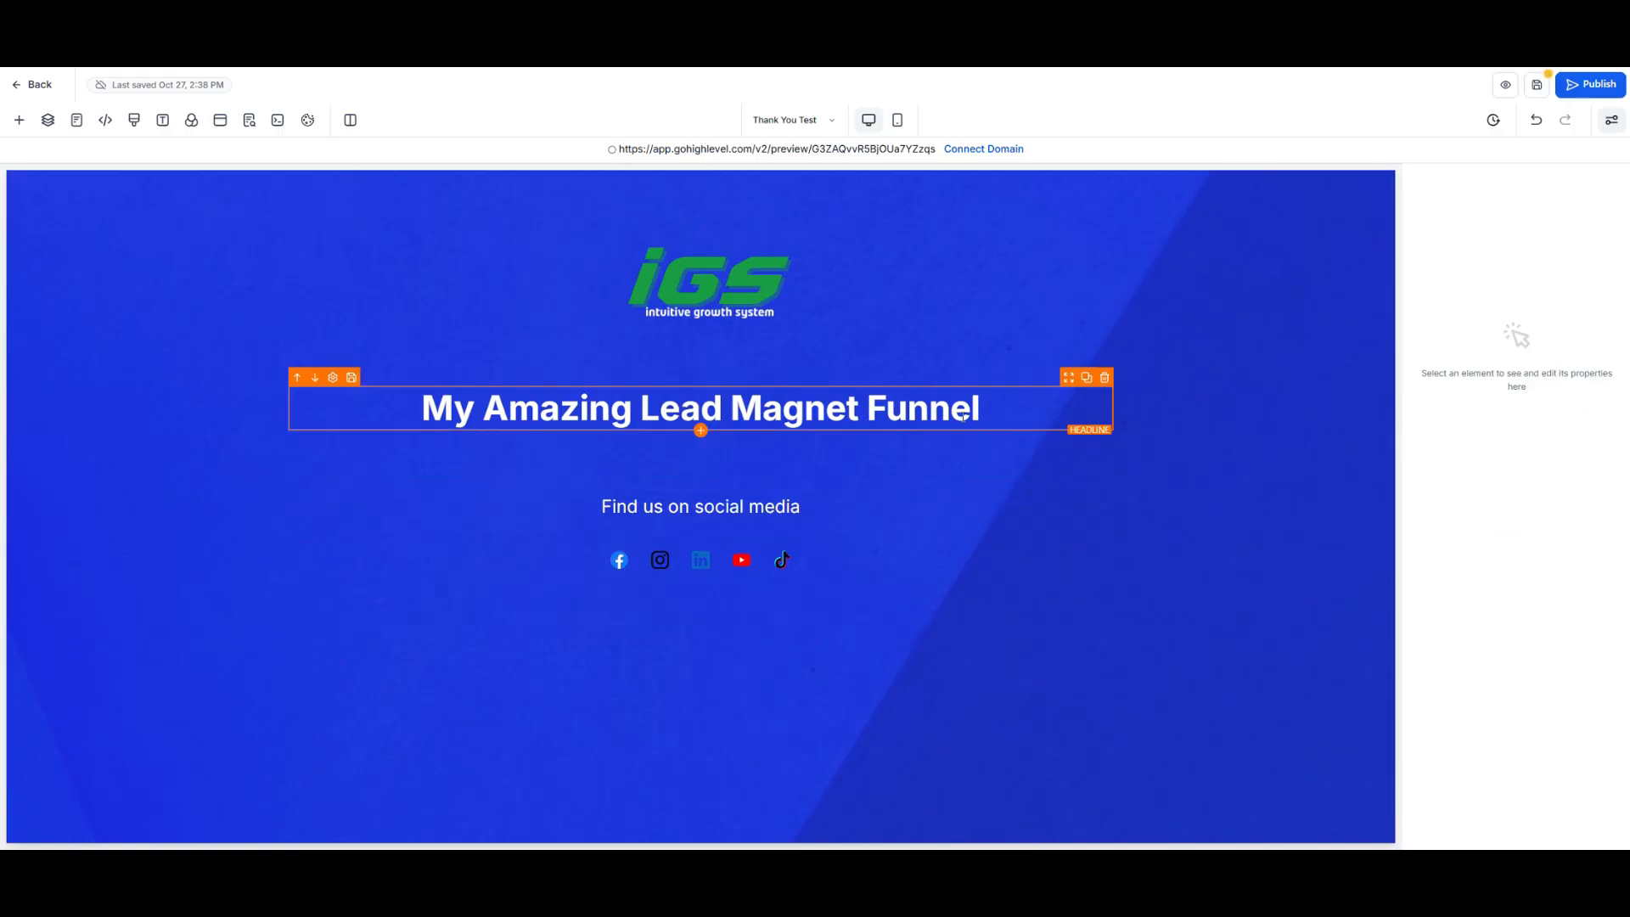
- Replace the page's headline text with "Thank you for booking a call! We look forward to speaking to you soon!"
left_click(1015, 406)
left_click_drag(1013, 406, 791, 420)
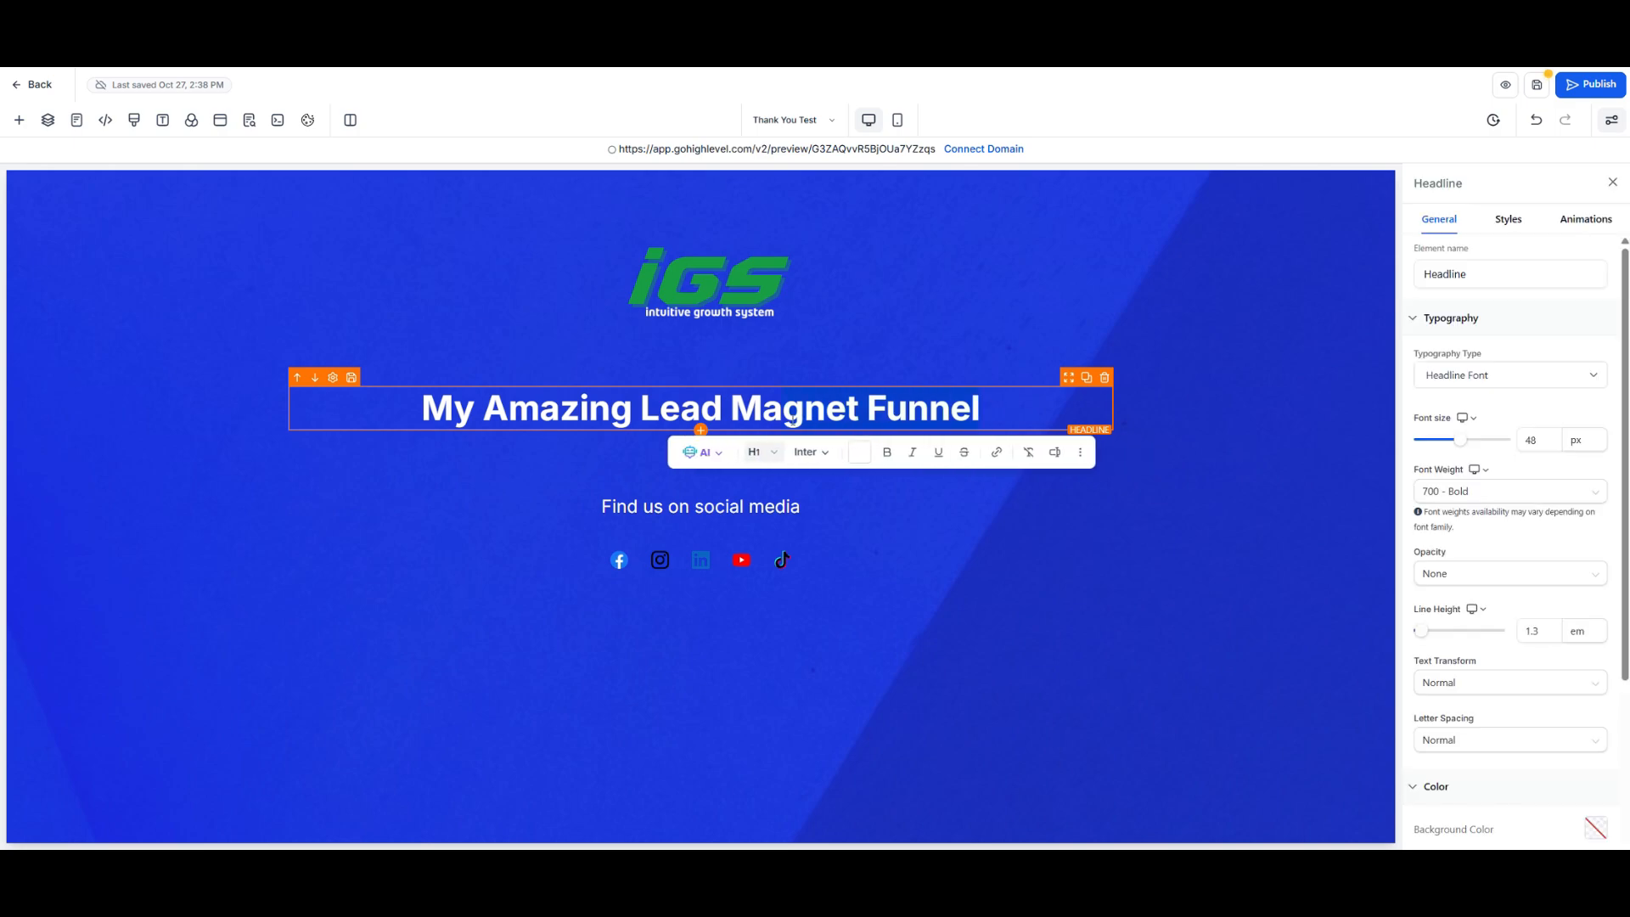
left_click(1008, 408)
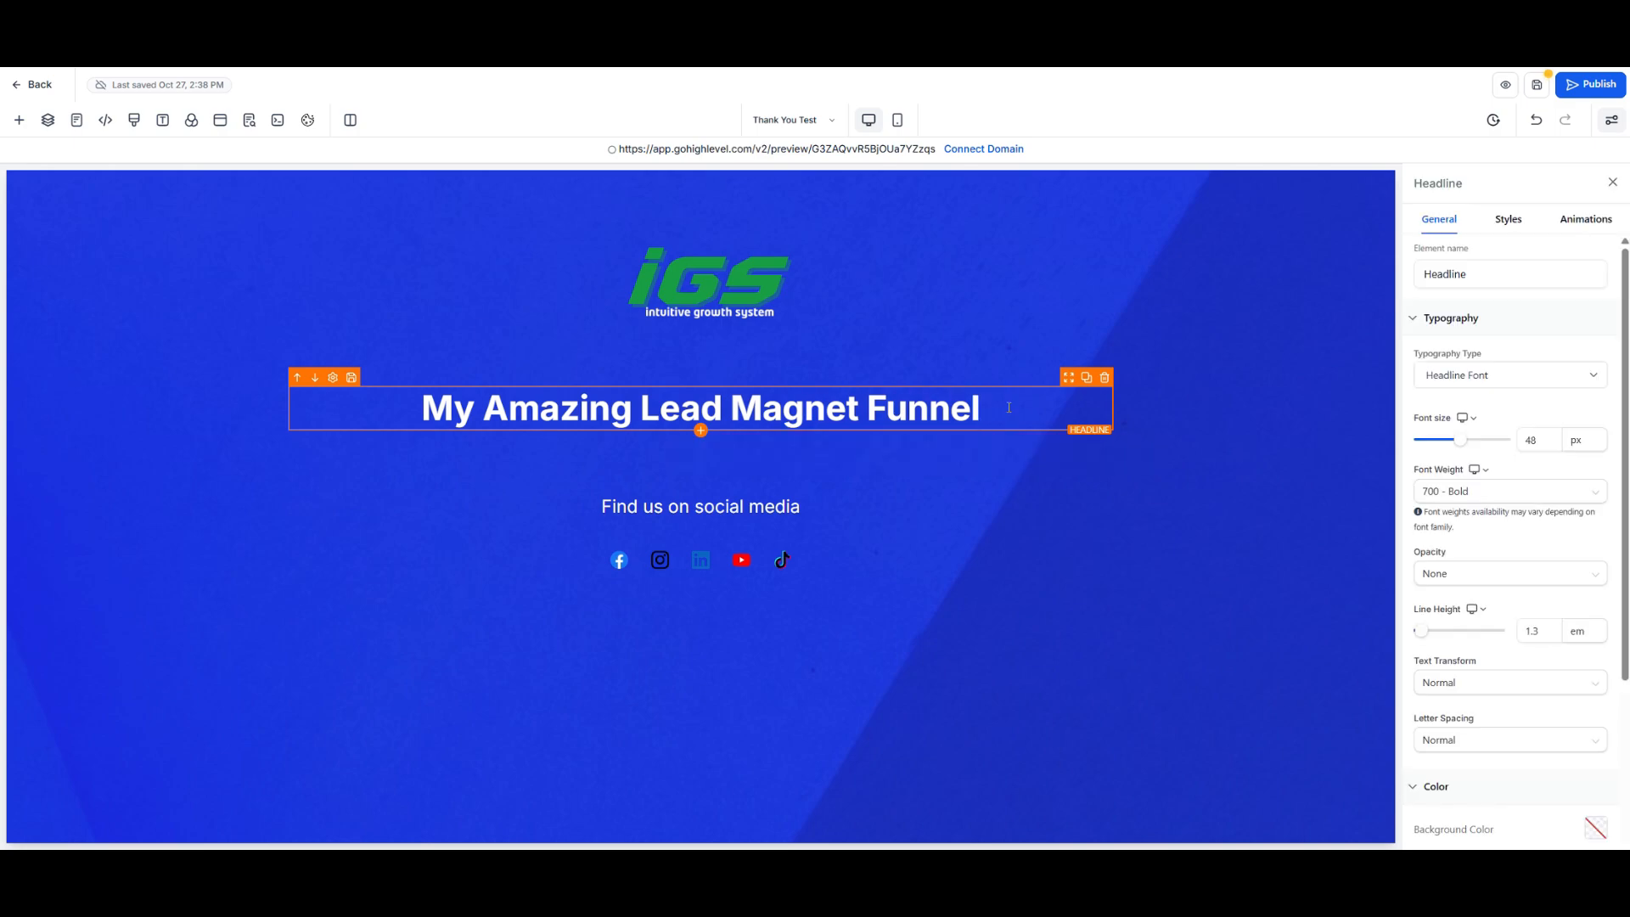
key("ctrl+a")
key("BackSpace")
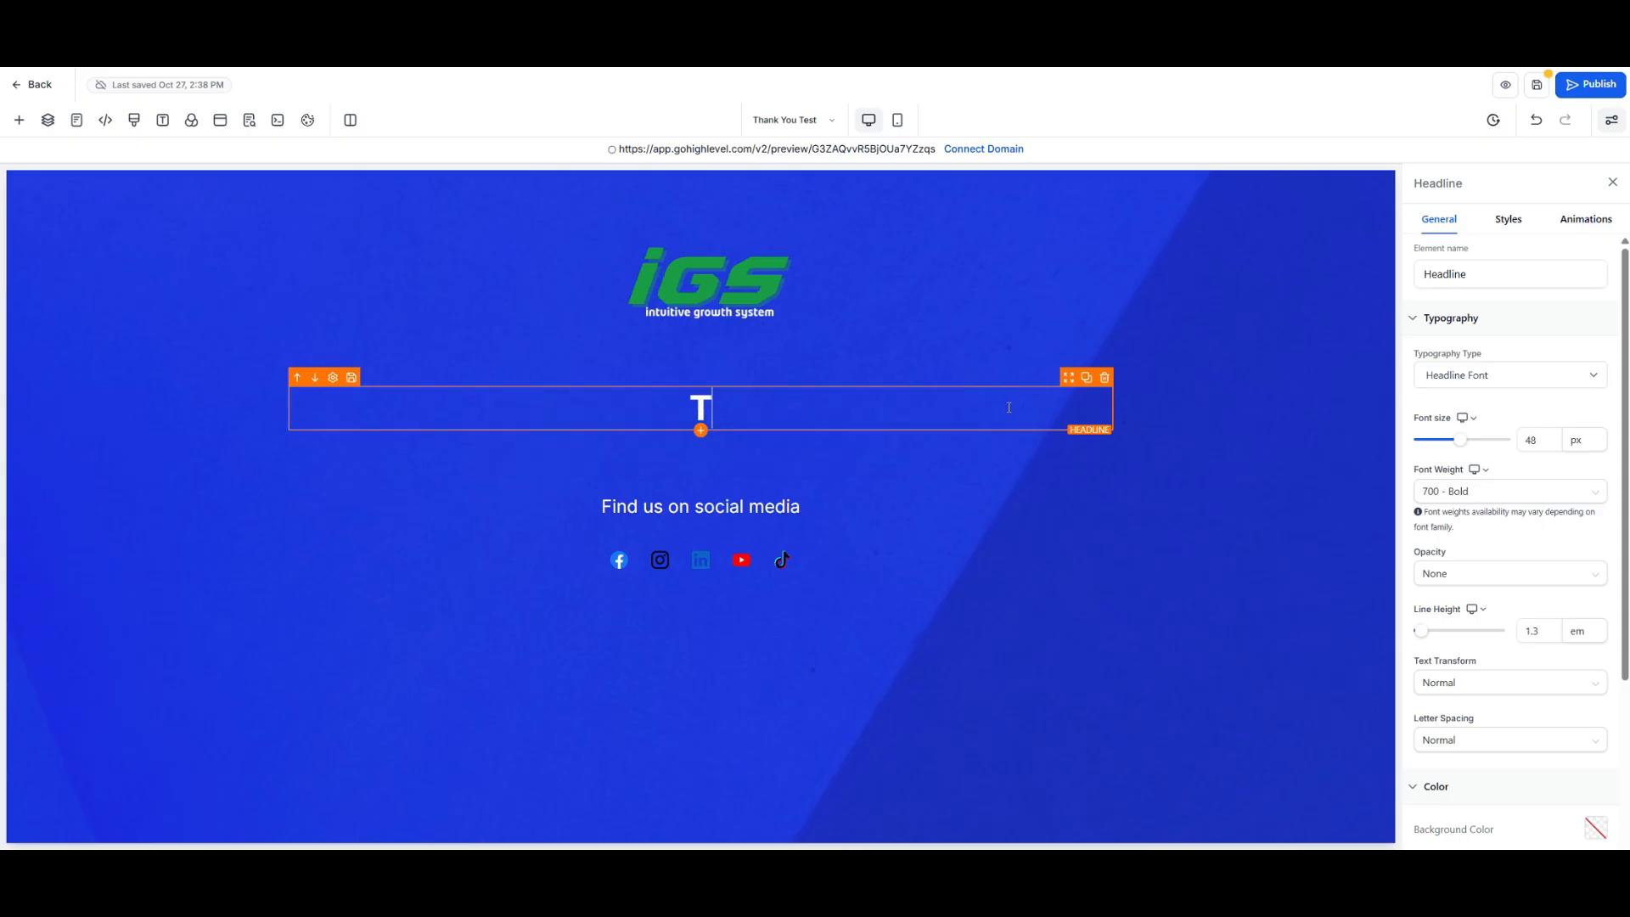
type("Thank yo")
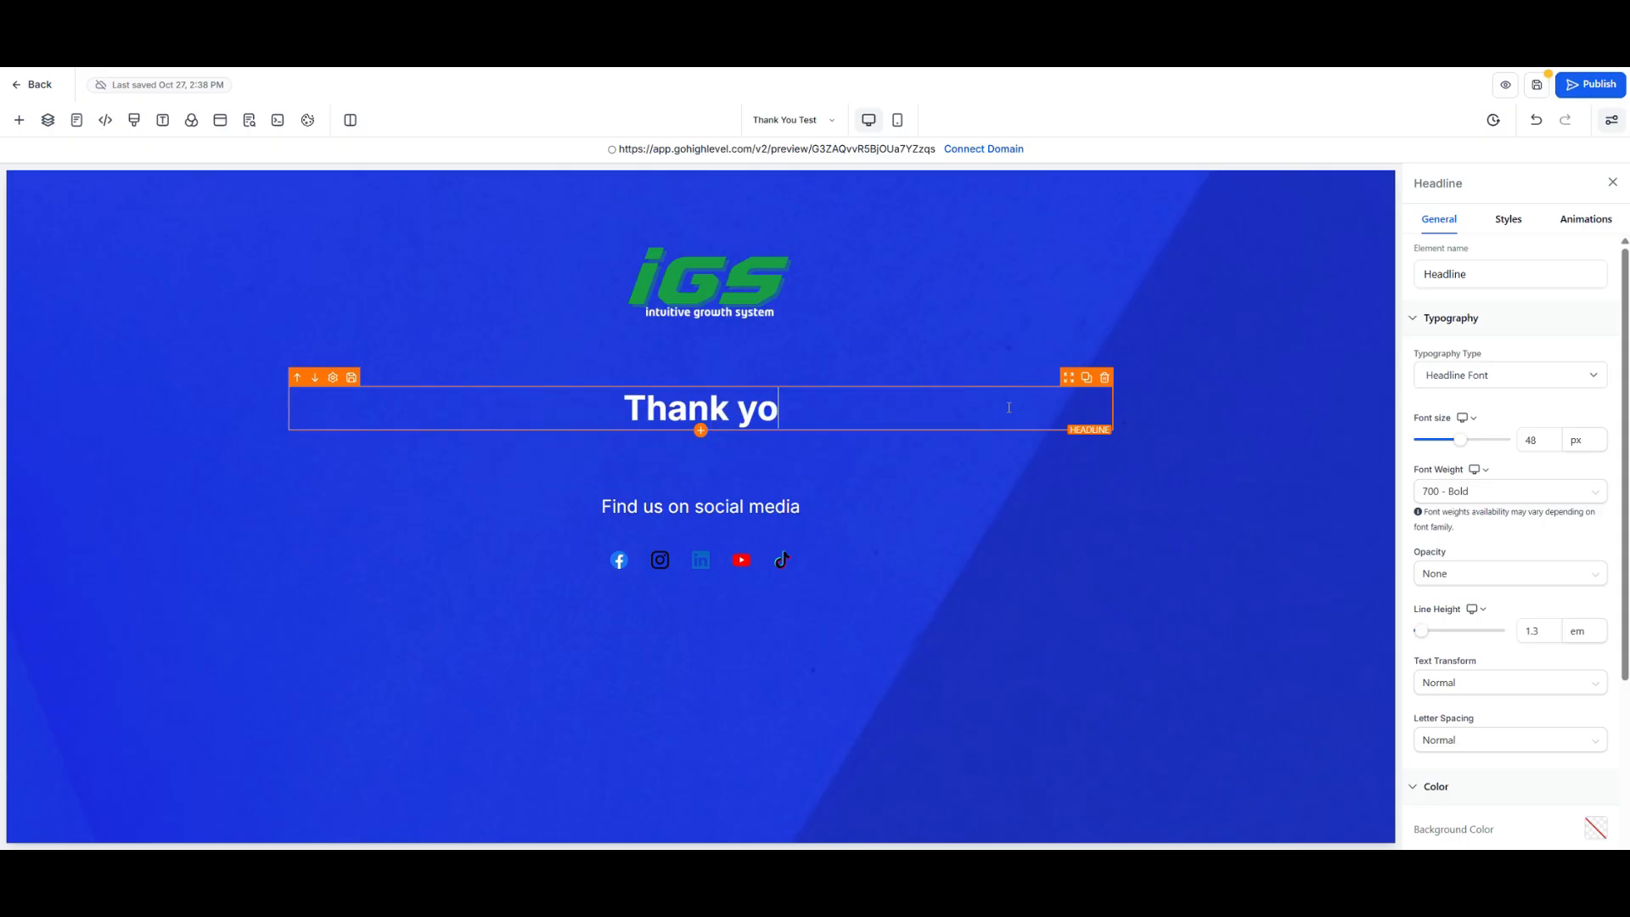
type("u for boo")
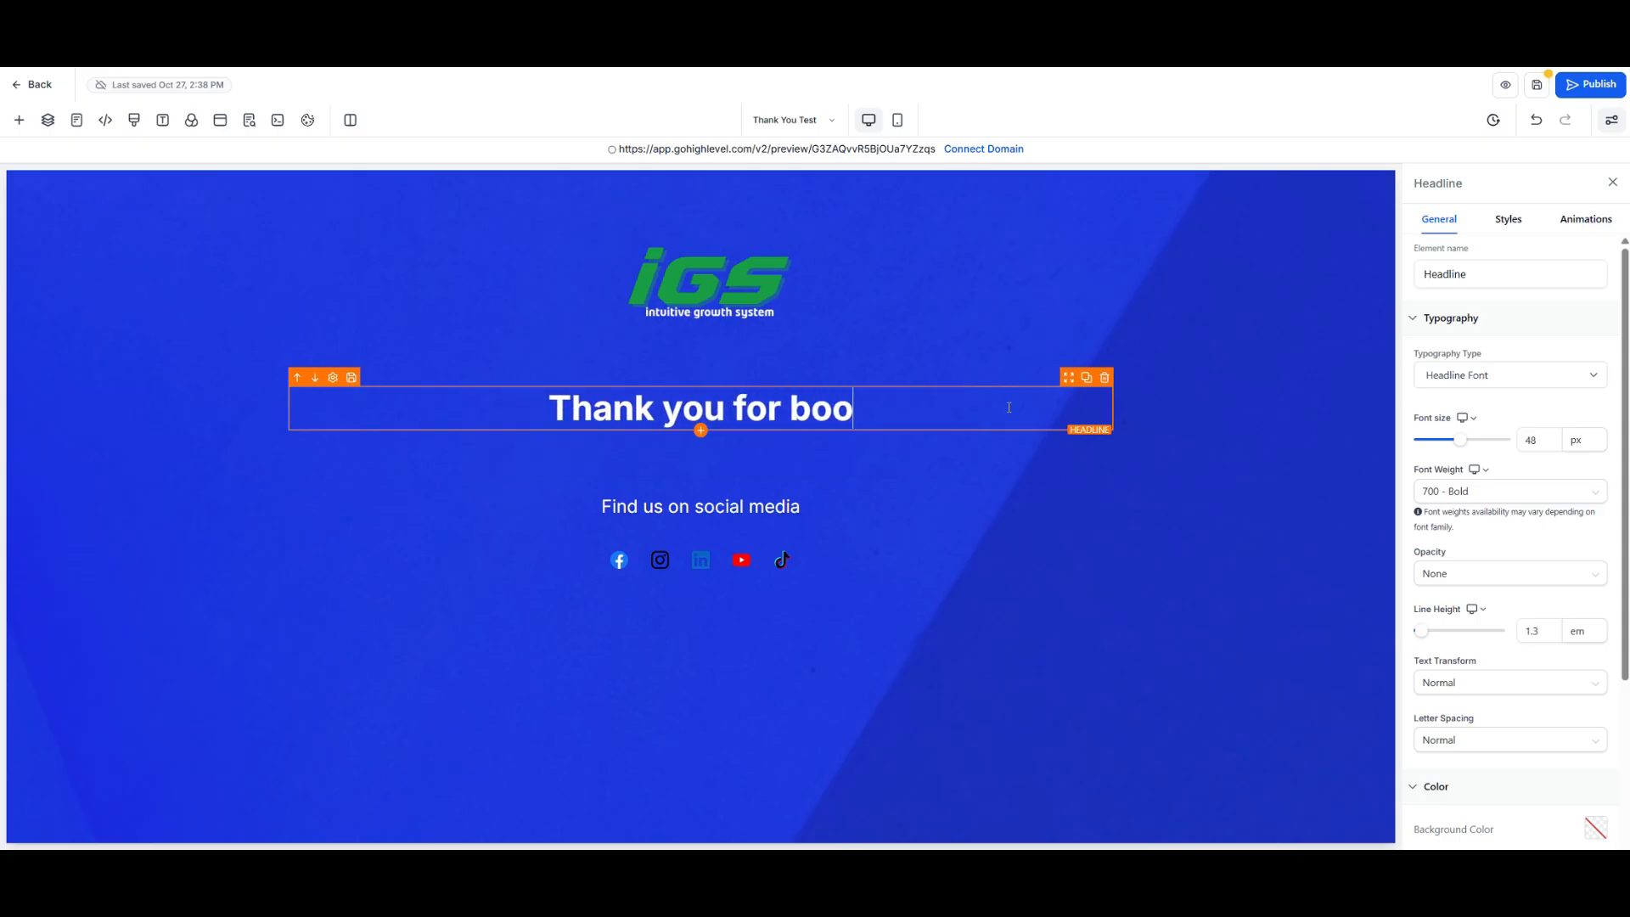
type("king a call")
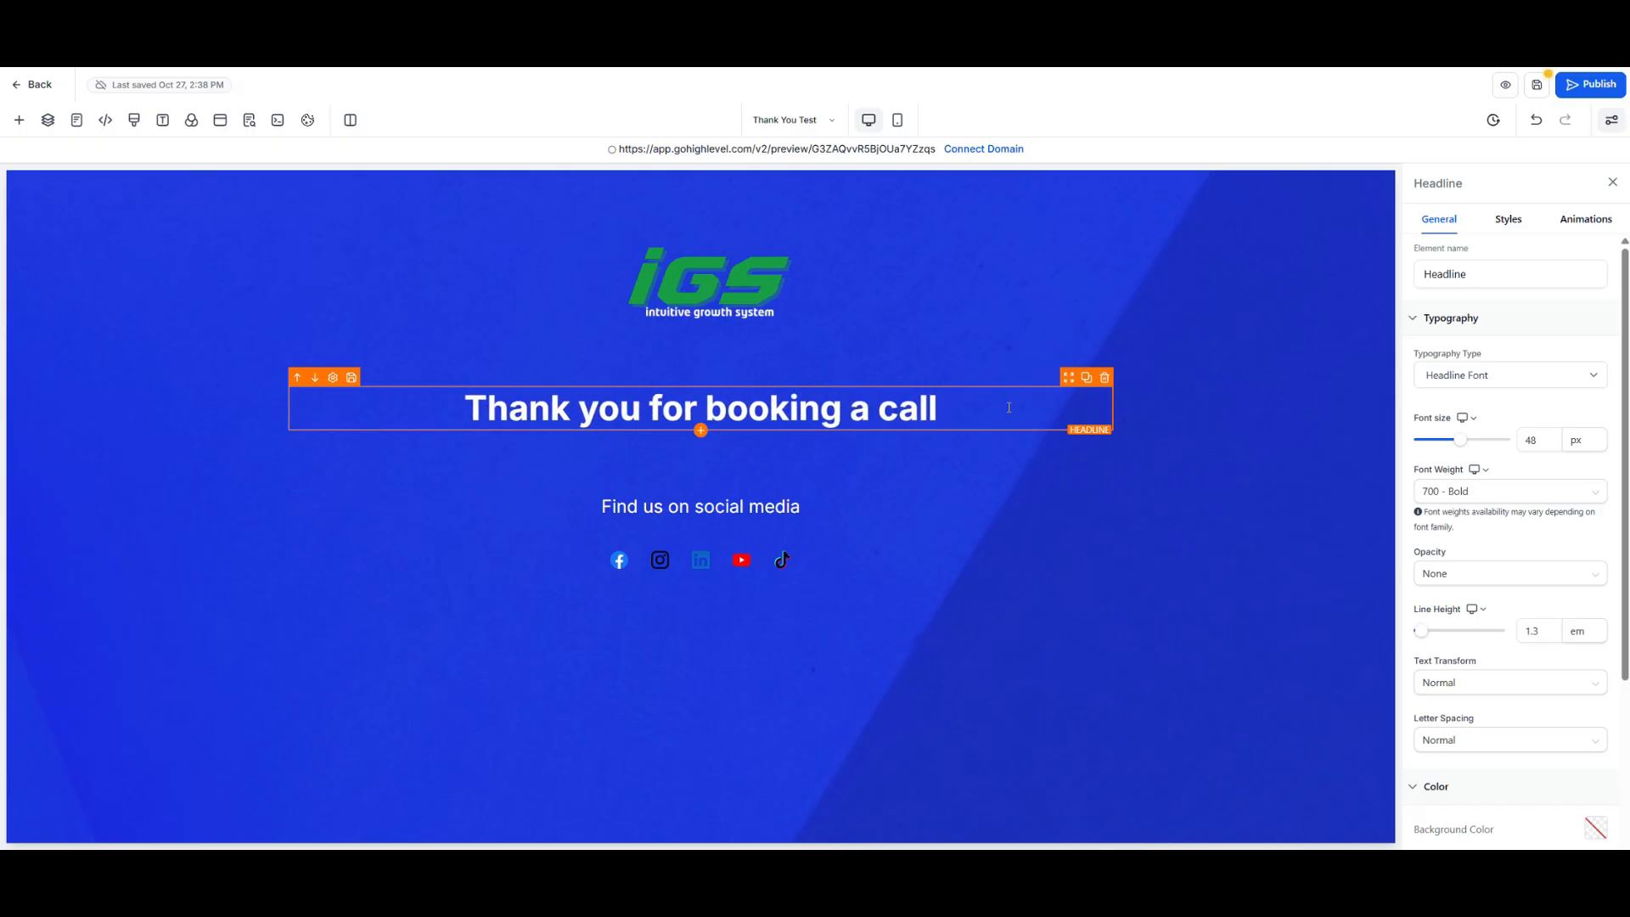
type("! We")
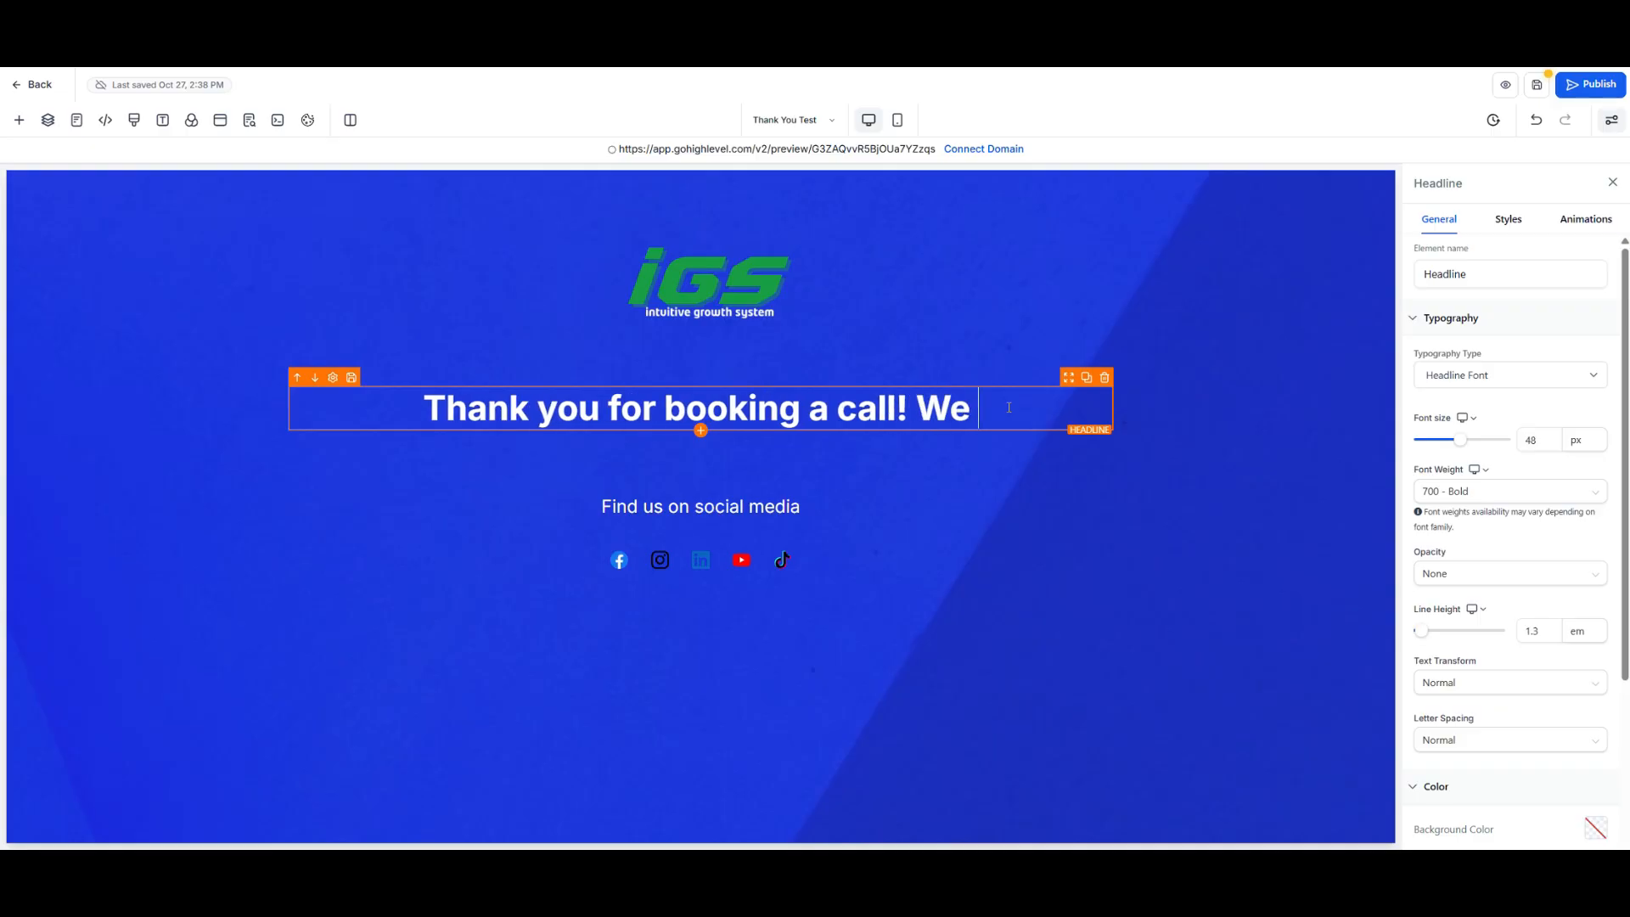
type(" look forward to")
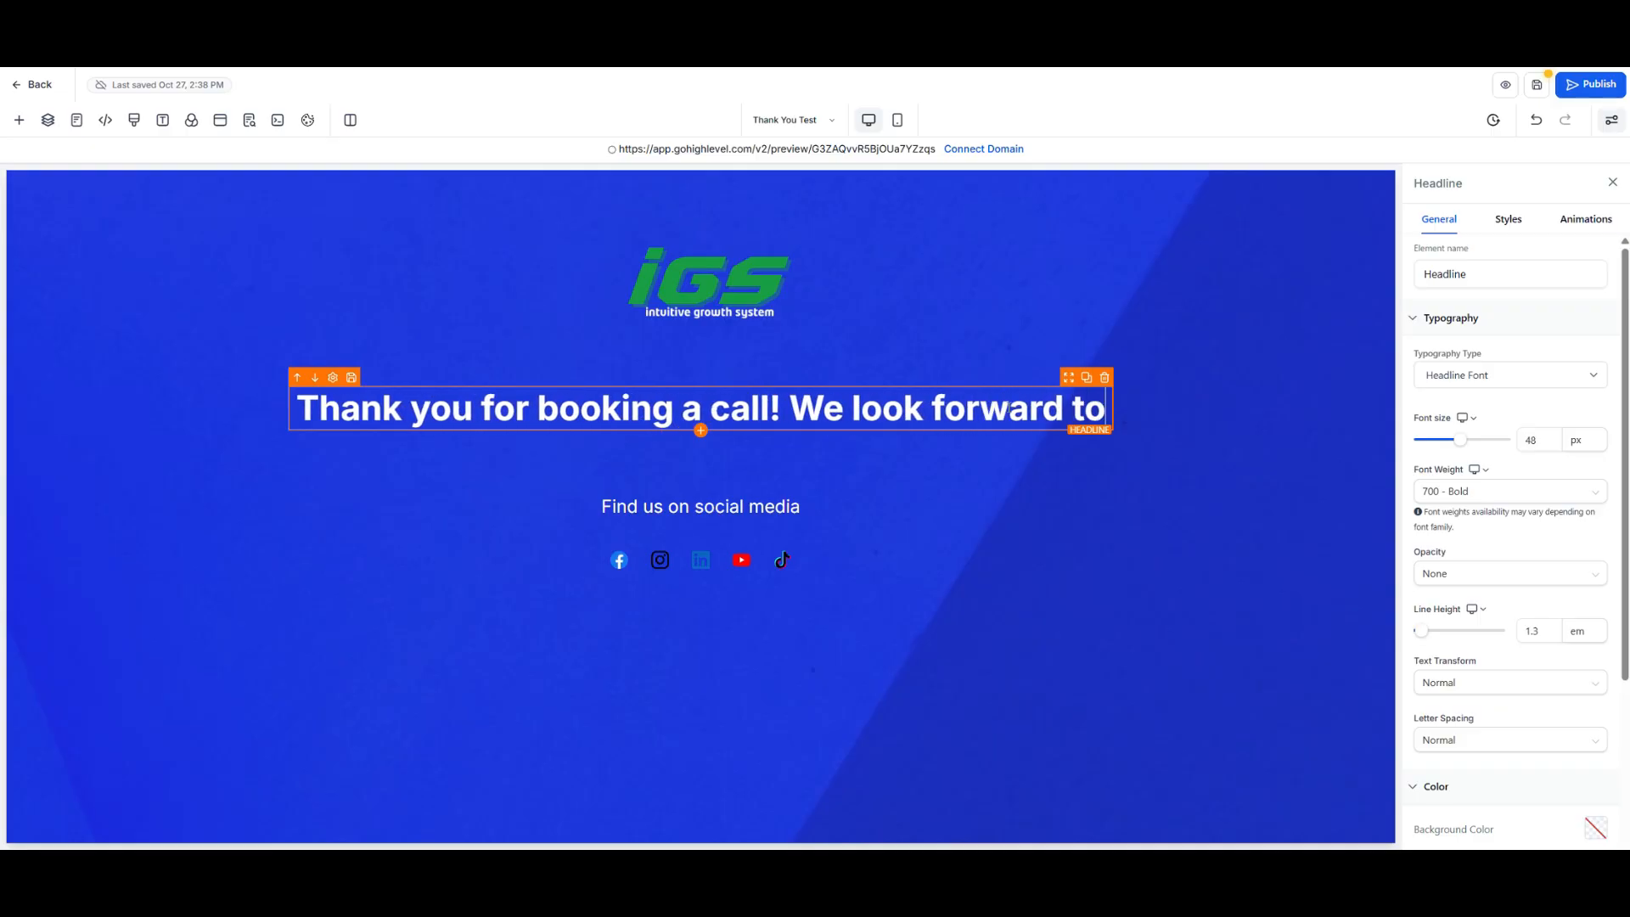
type(" speaking to yo")
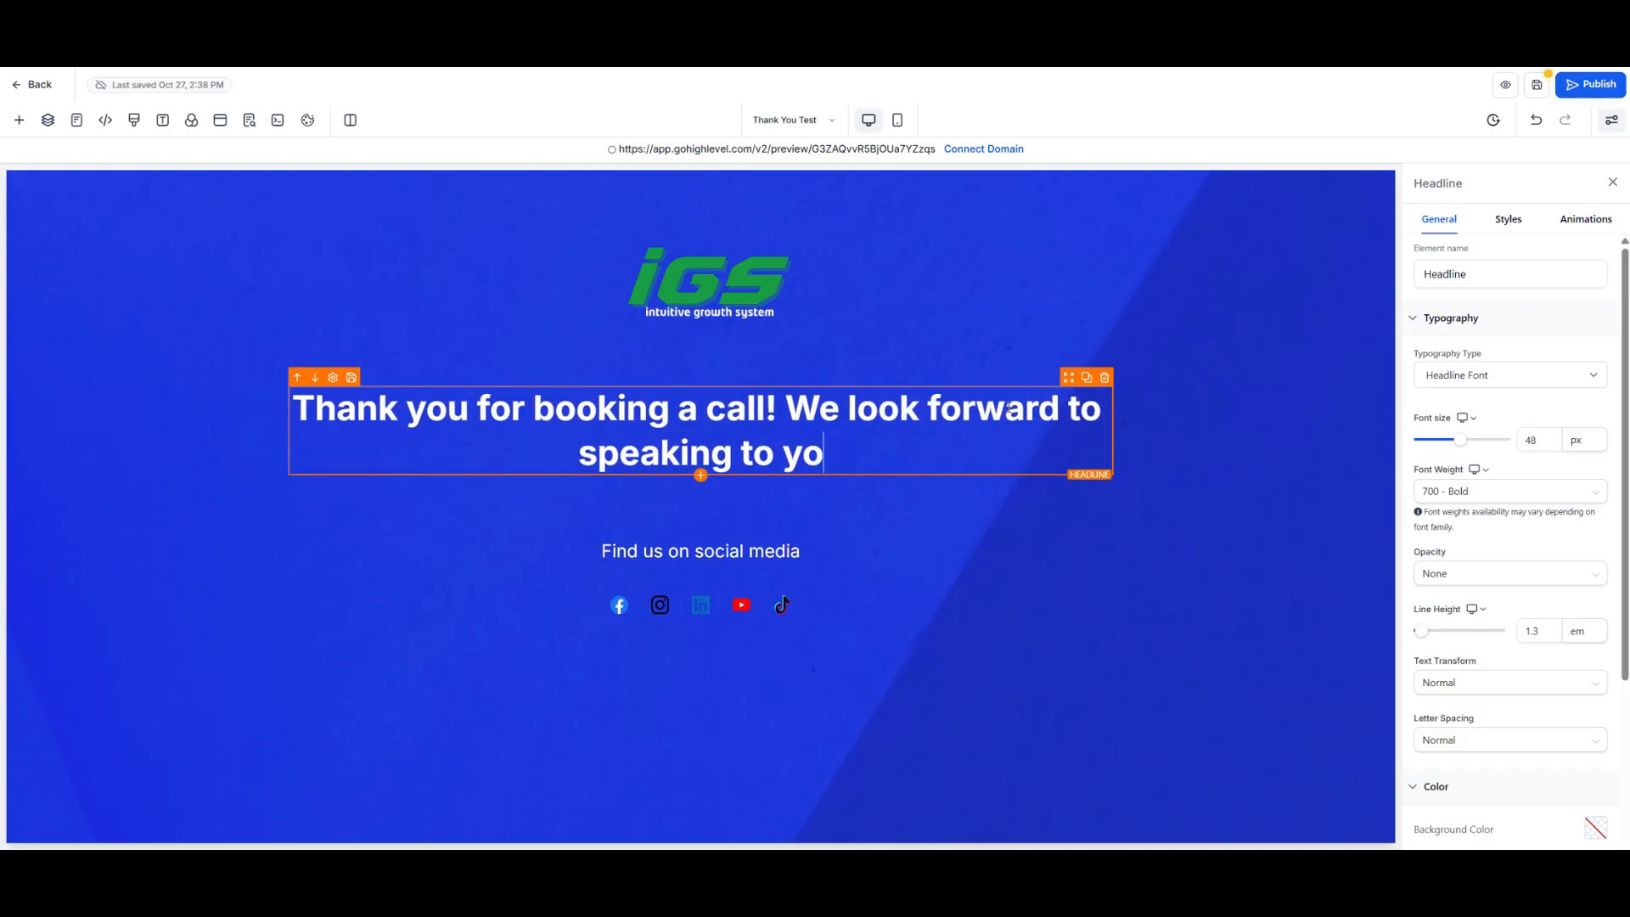
type("u soon!")
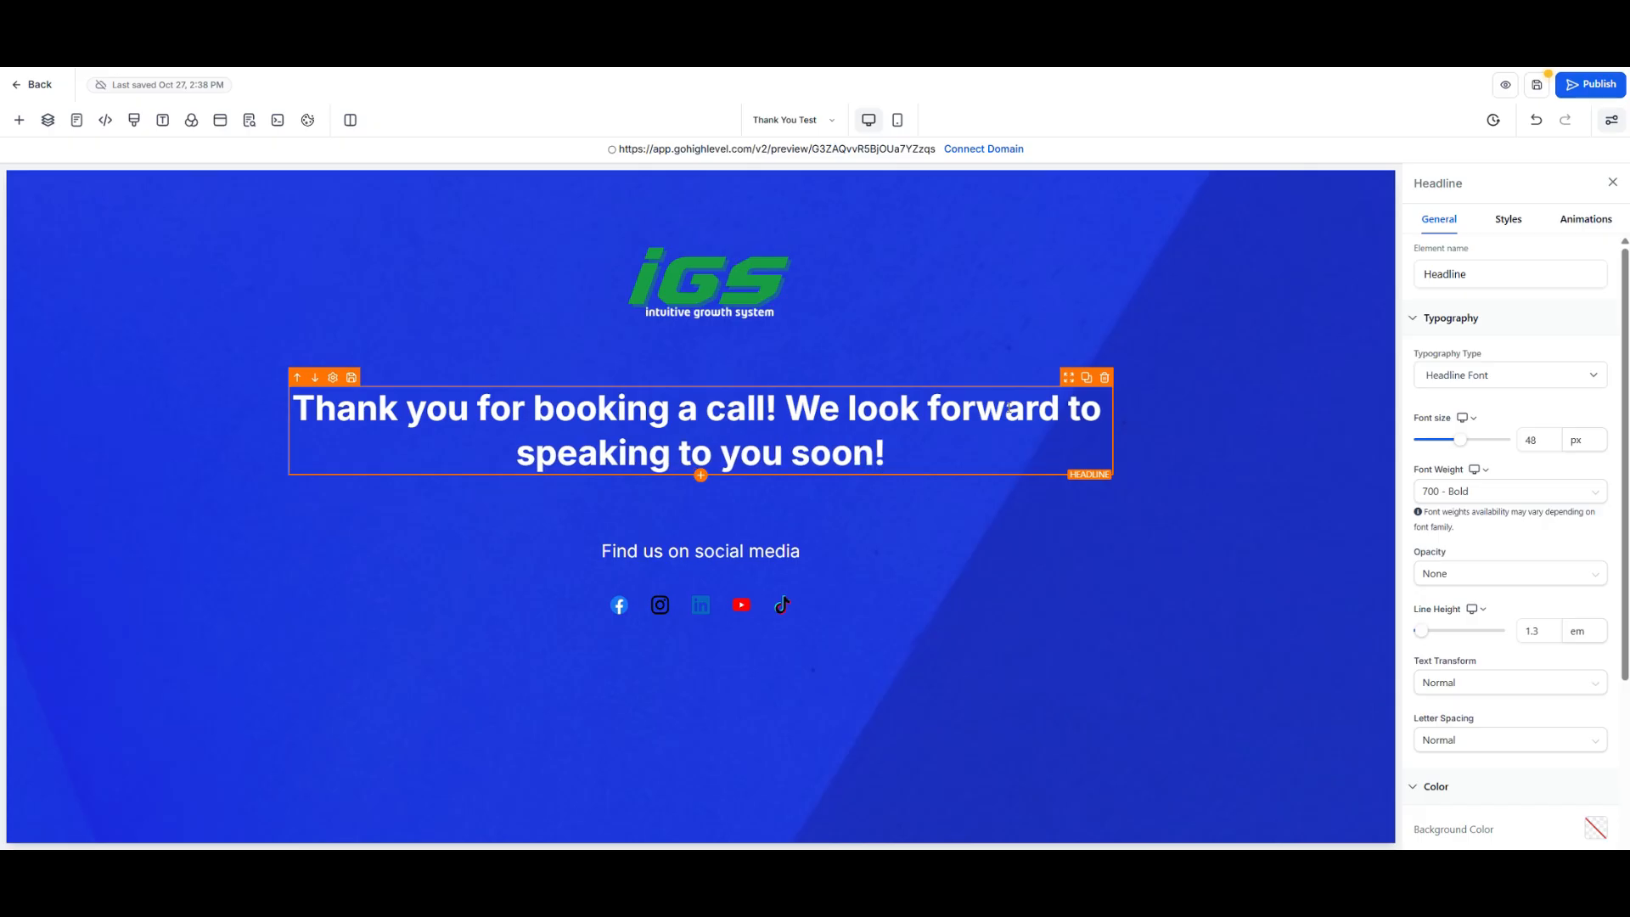
scroll(1528, 628, "down", 3)
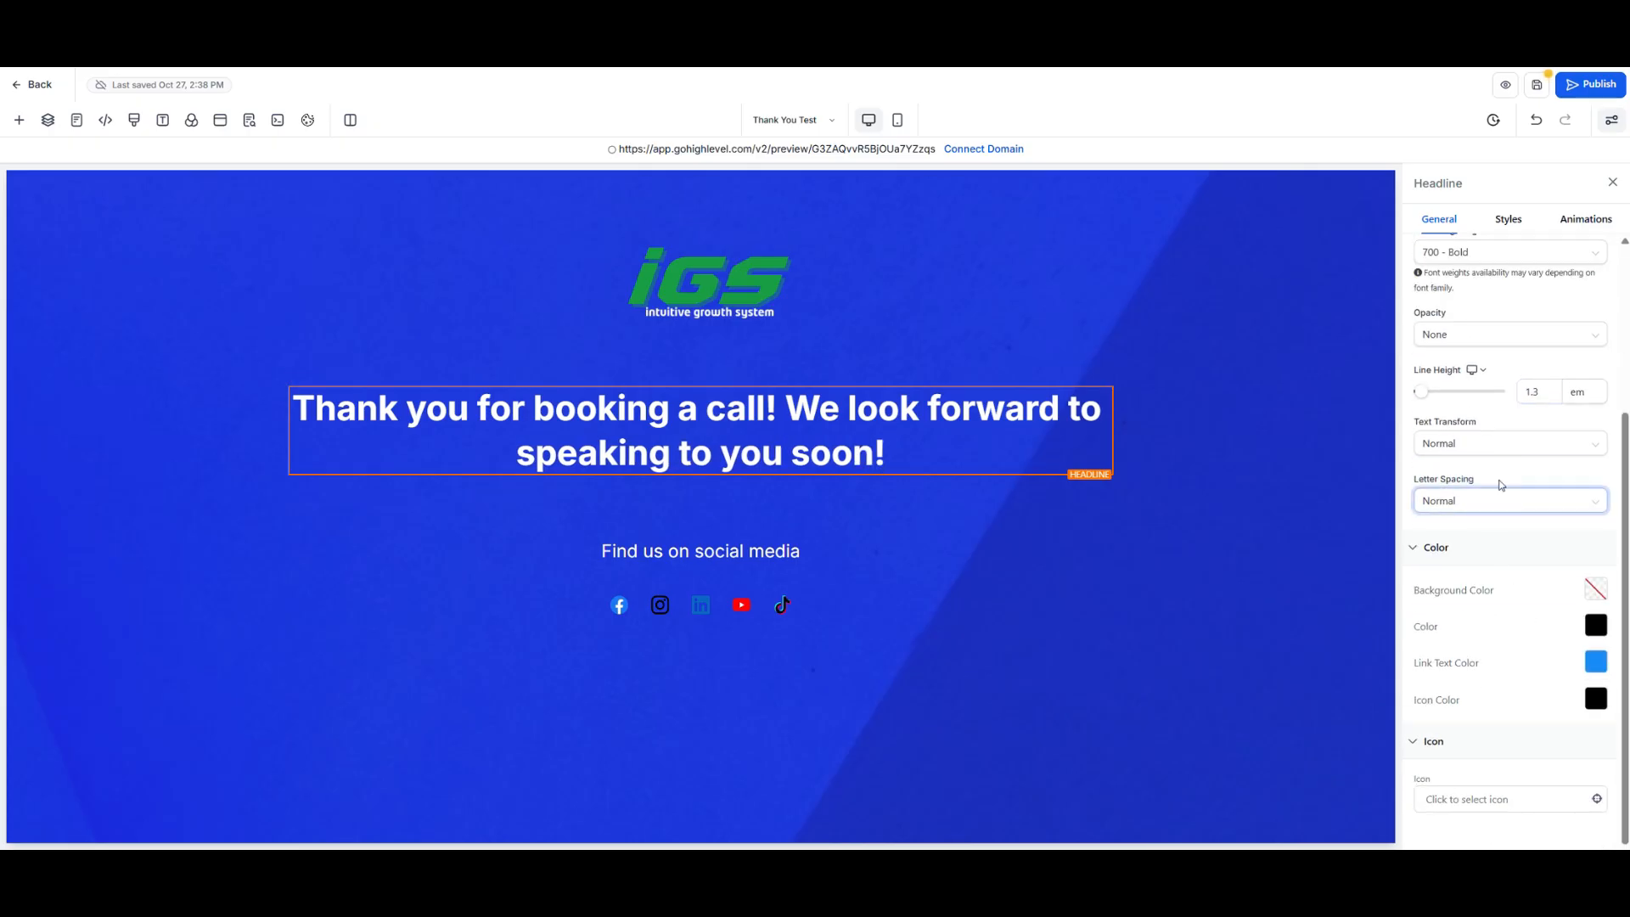
- Set the Thank You Test headline's text transform to Capitalize and save the page
left_click(1511, 443)
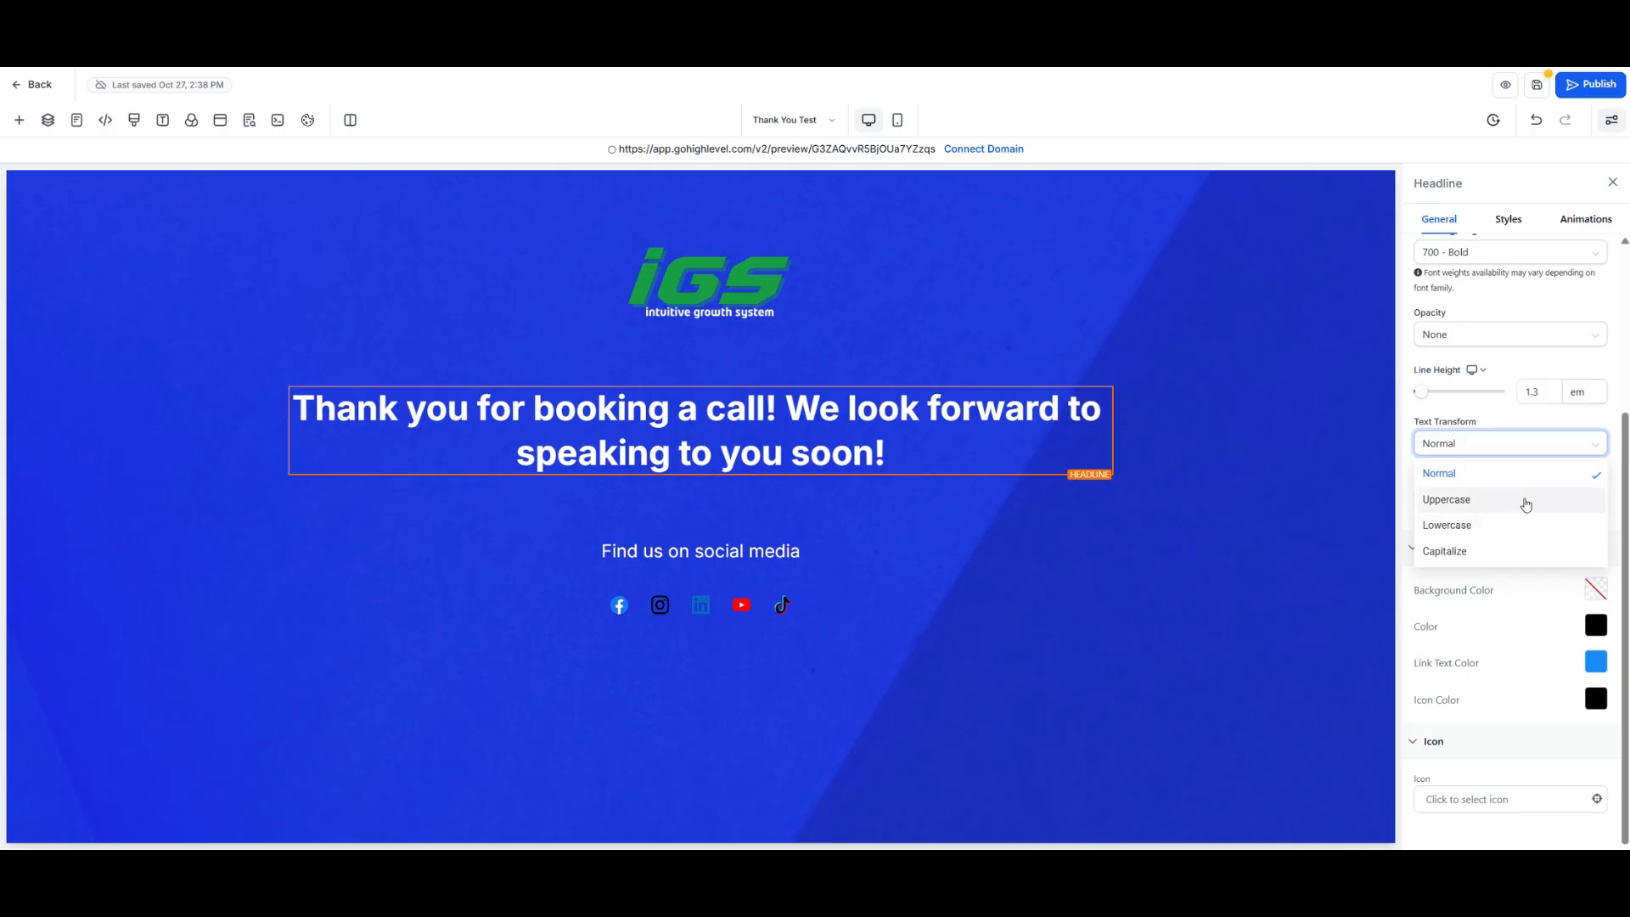
left_click(1519, 554)
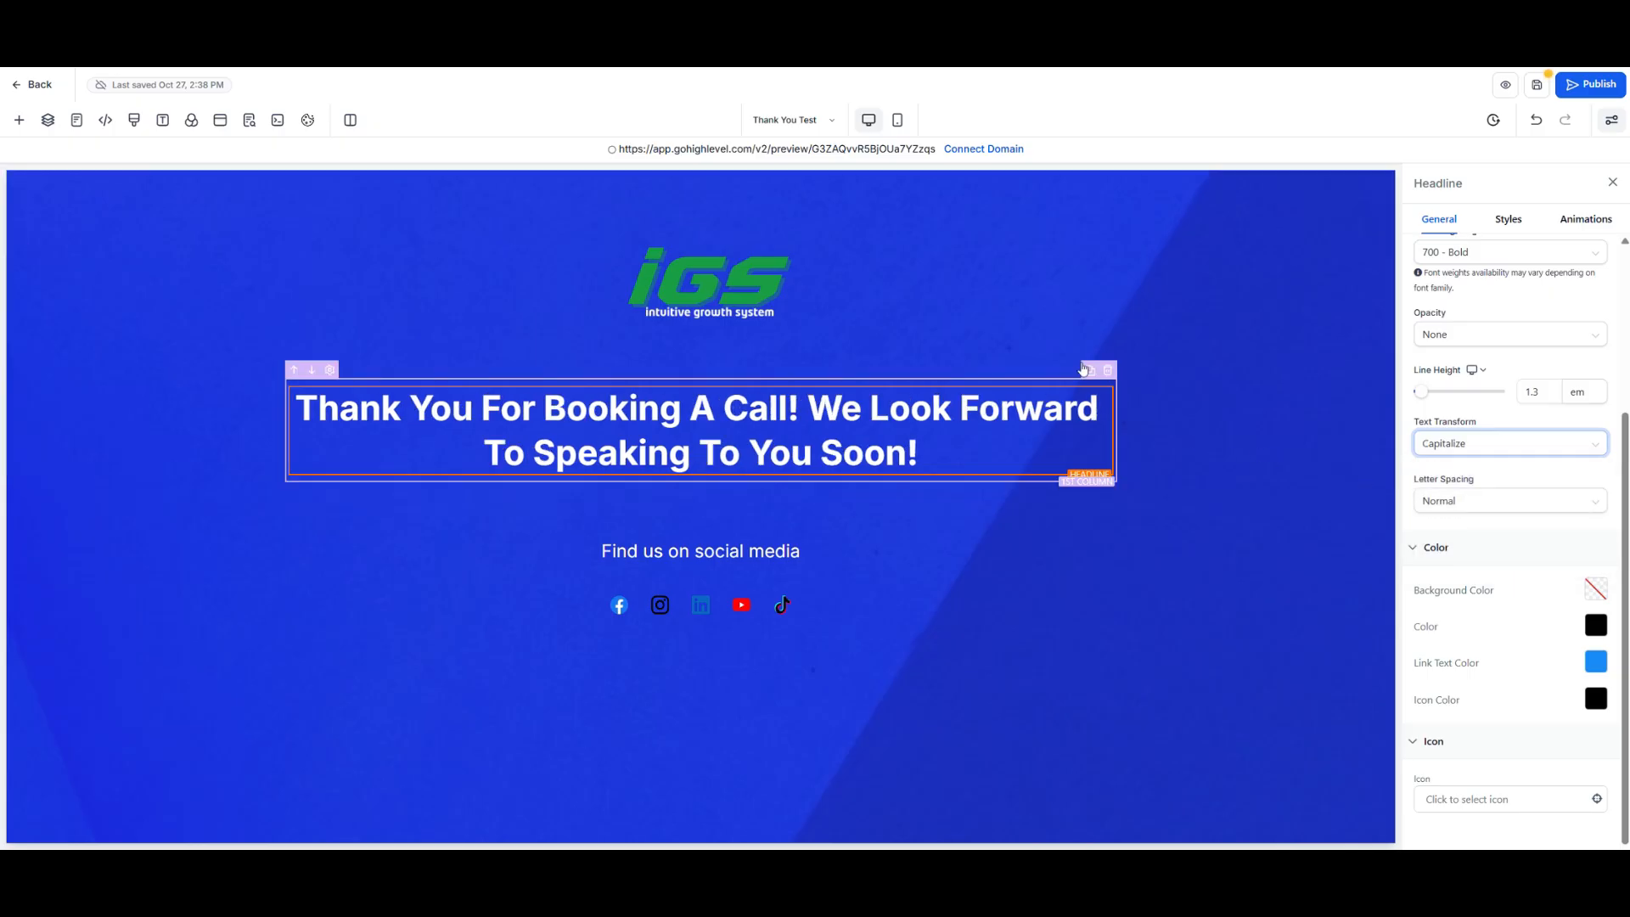
left_click(1538, 86)
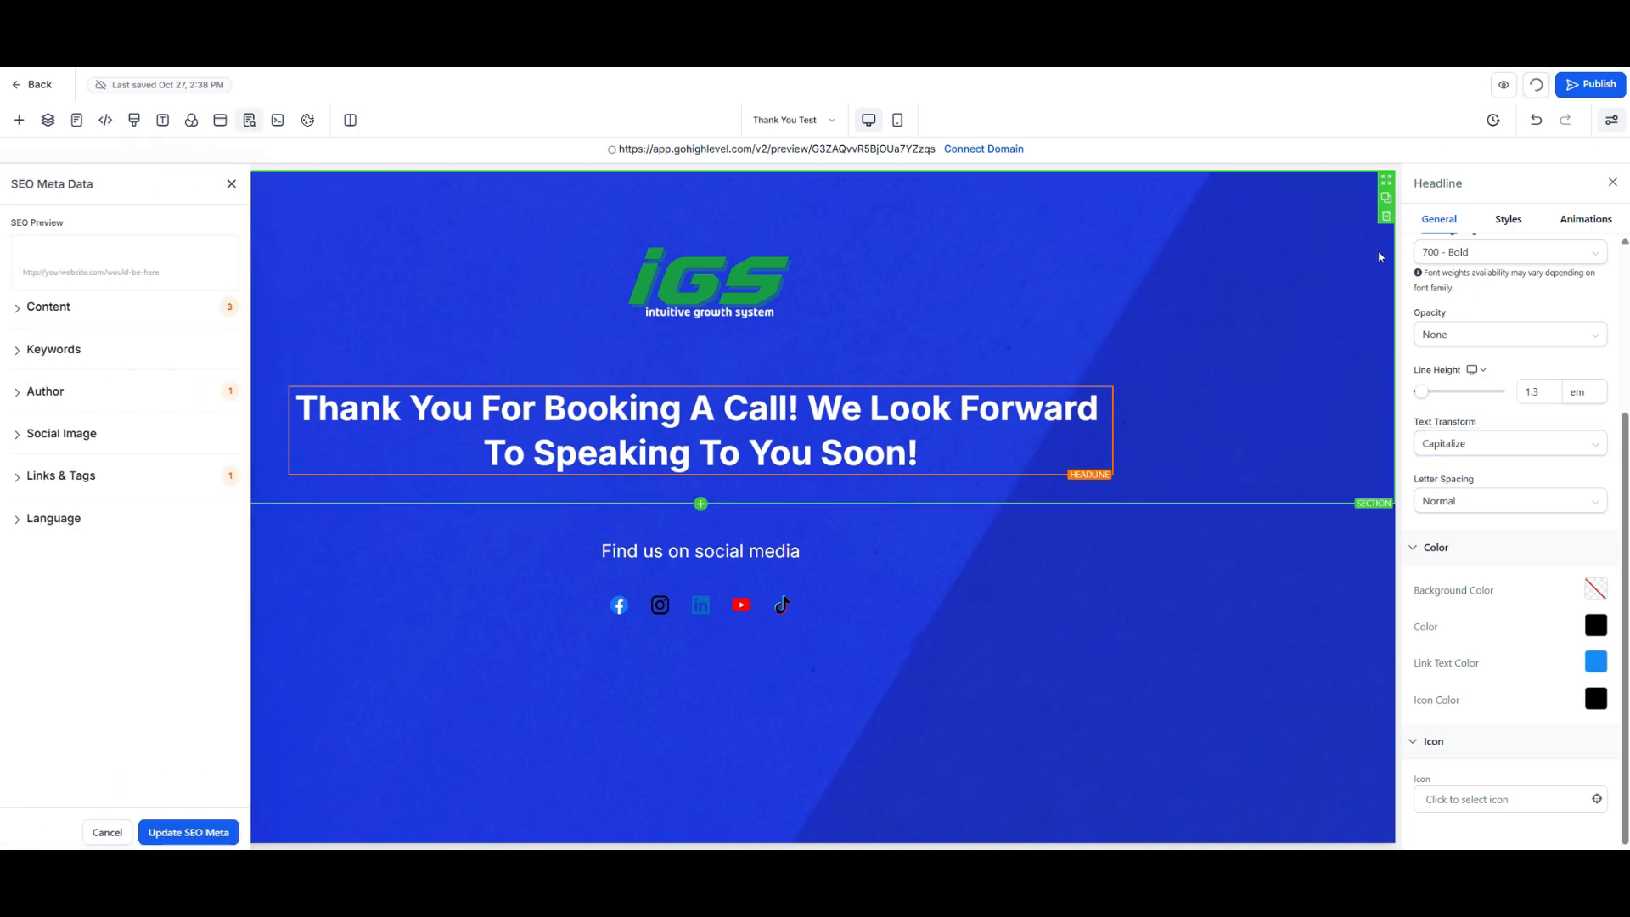
- Switch the editor to Test Page 1, review its content down to the social media icons, and return to the funnel's steps
left_click(833, 123)
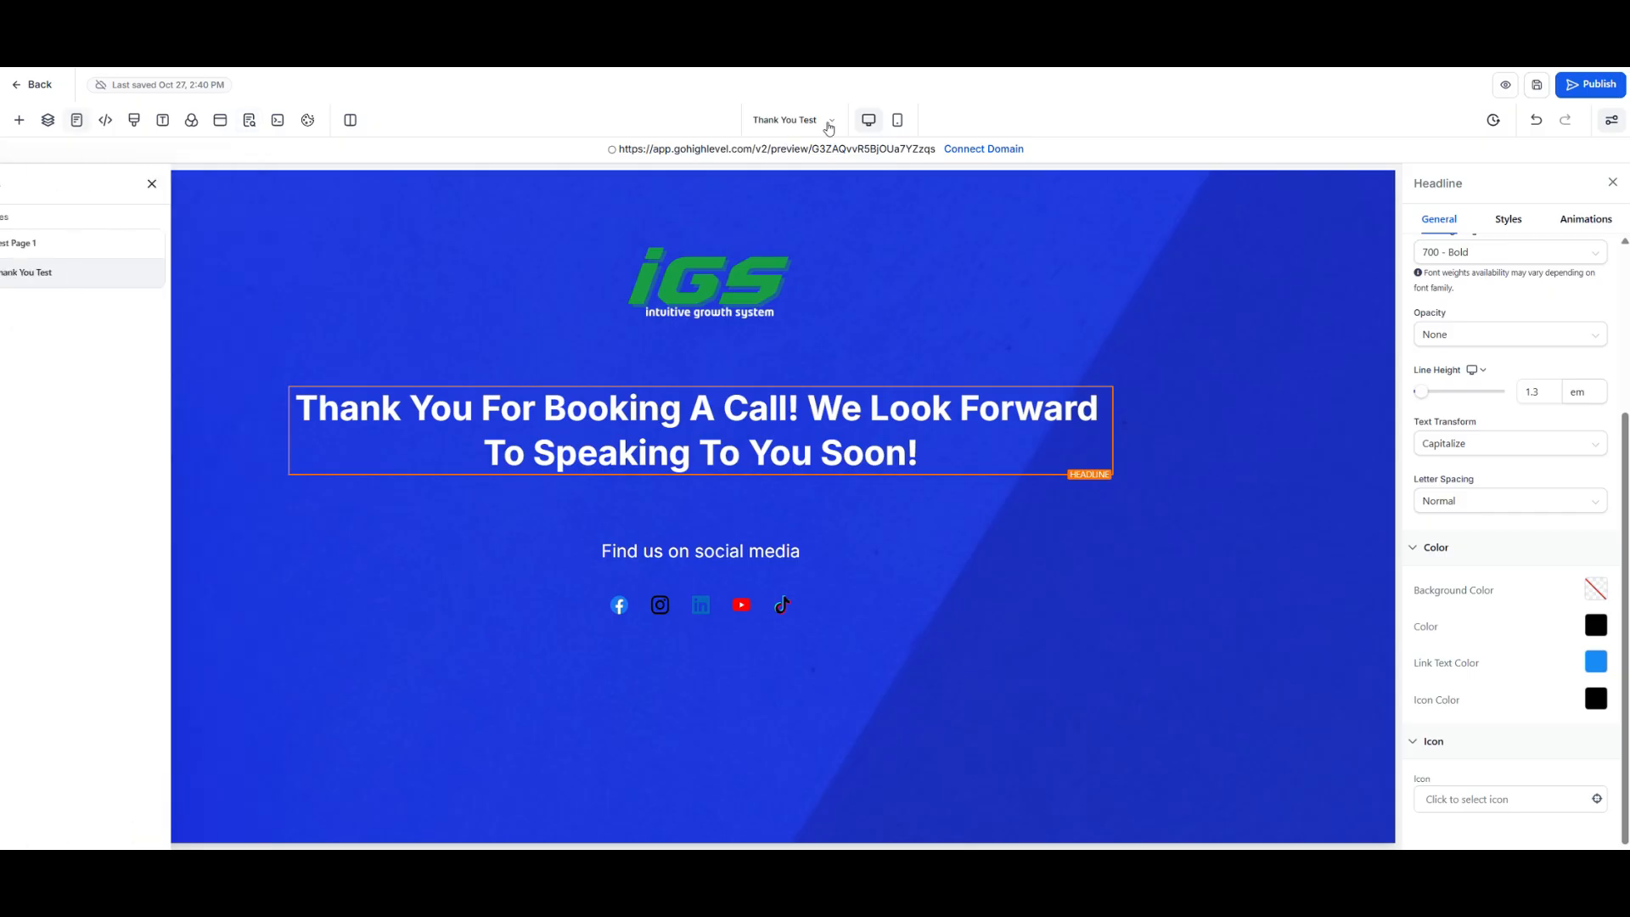
left_click(101, 246)
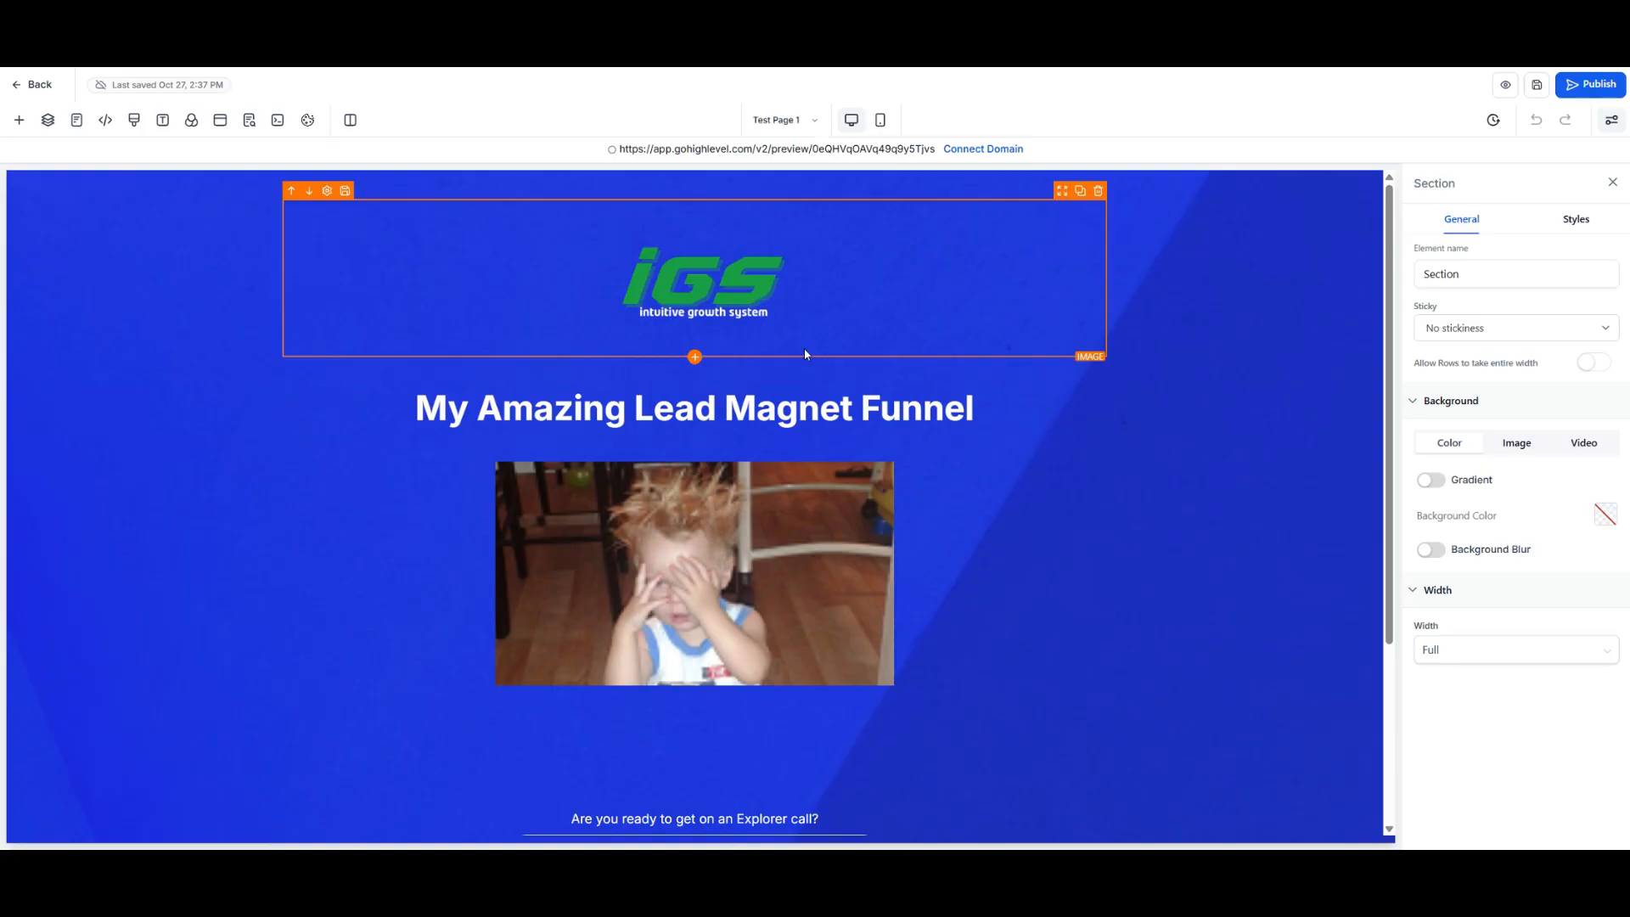
scroll(789, 726, "down", 2)
scroll(808, 733, "down", 1)
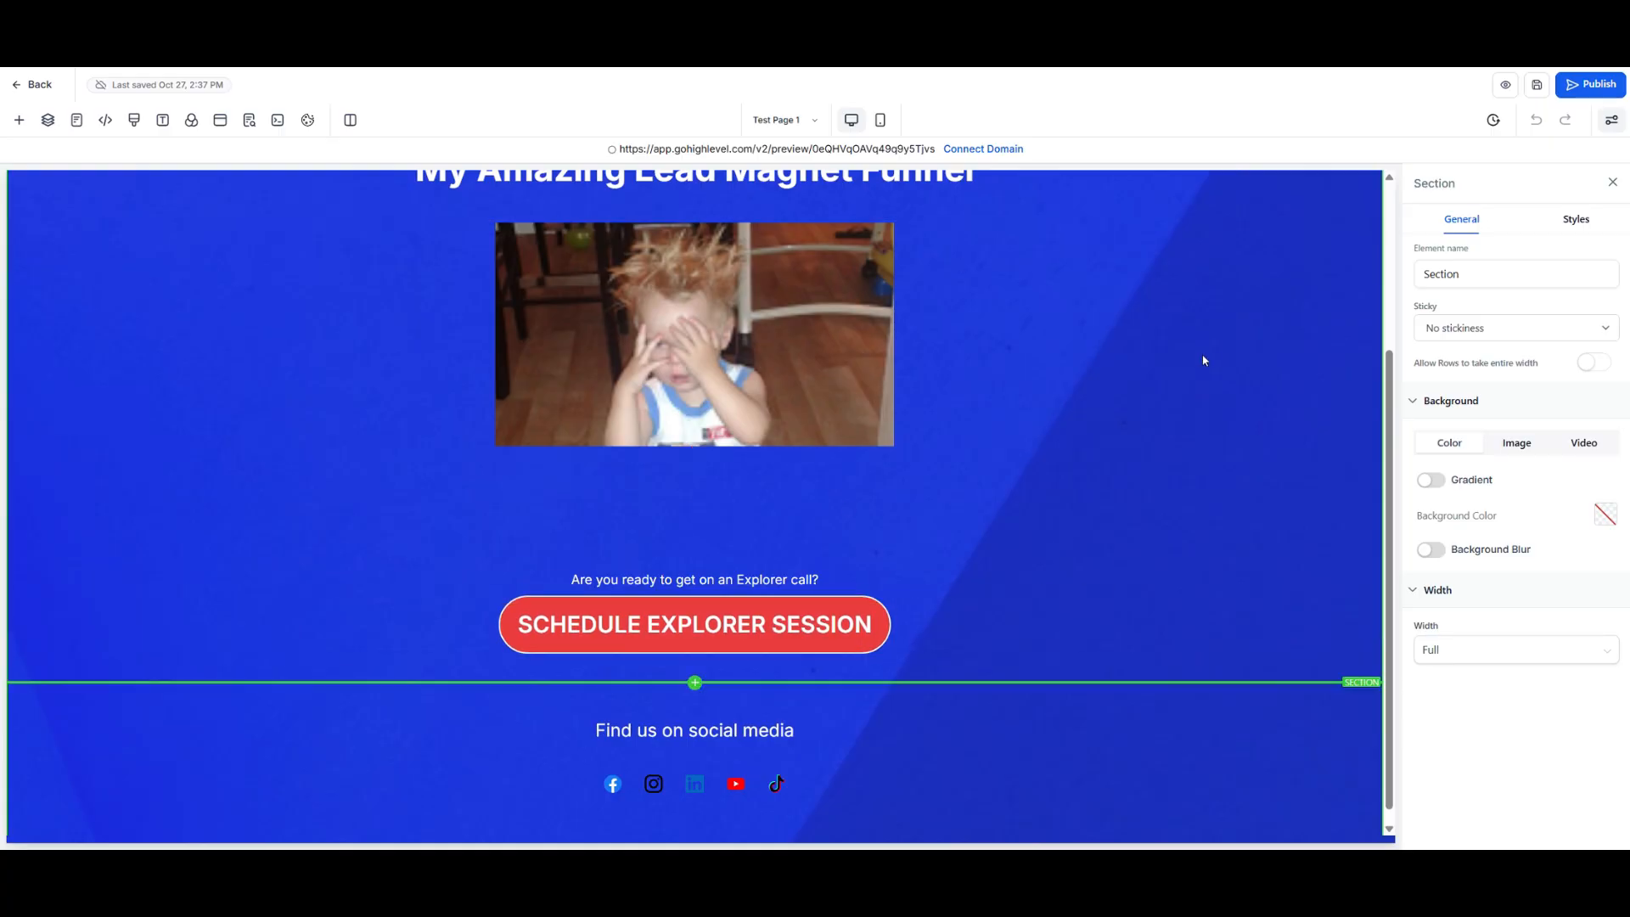
left_click(33, 86)
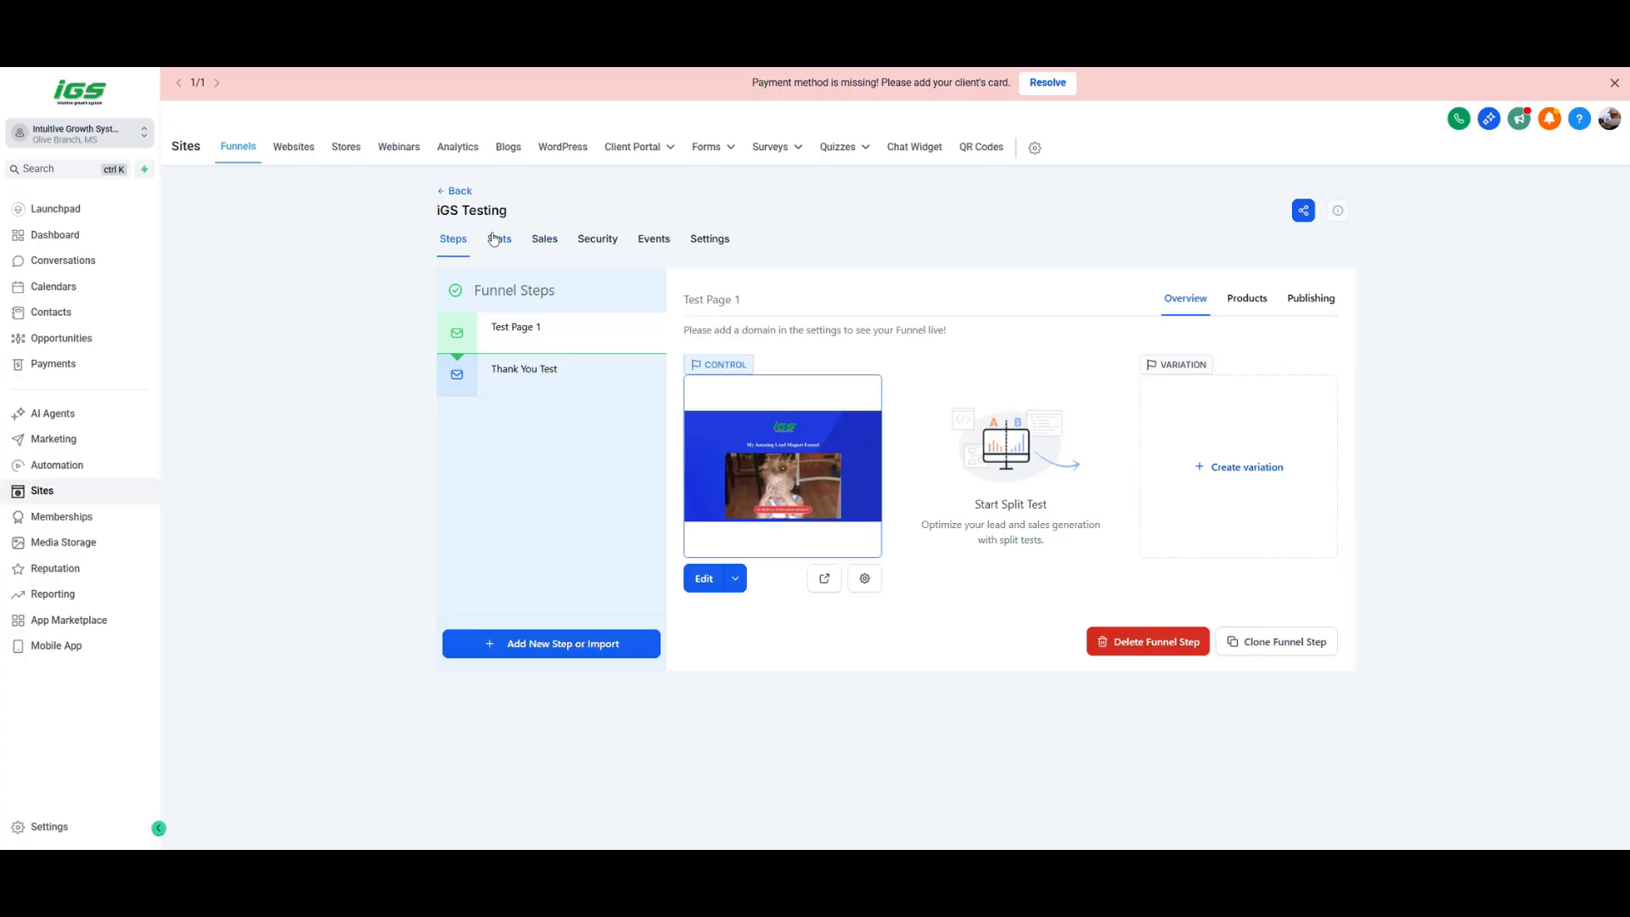
- Check the iGS Testing funnel's stats, review its settings including the available domains, and save the settings
left_click(498, 248)
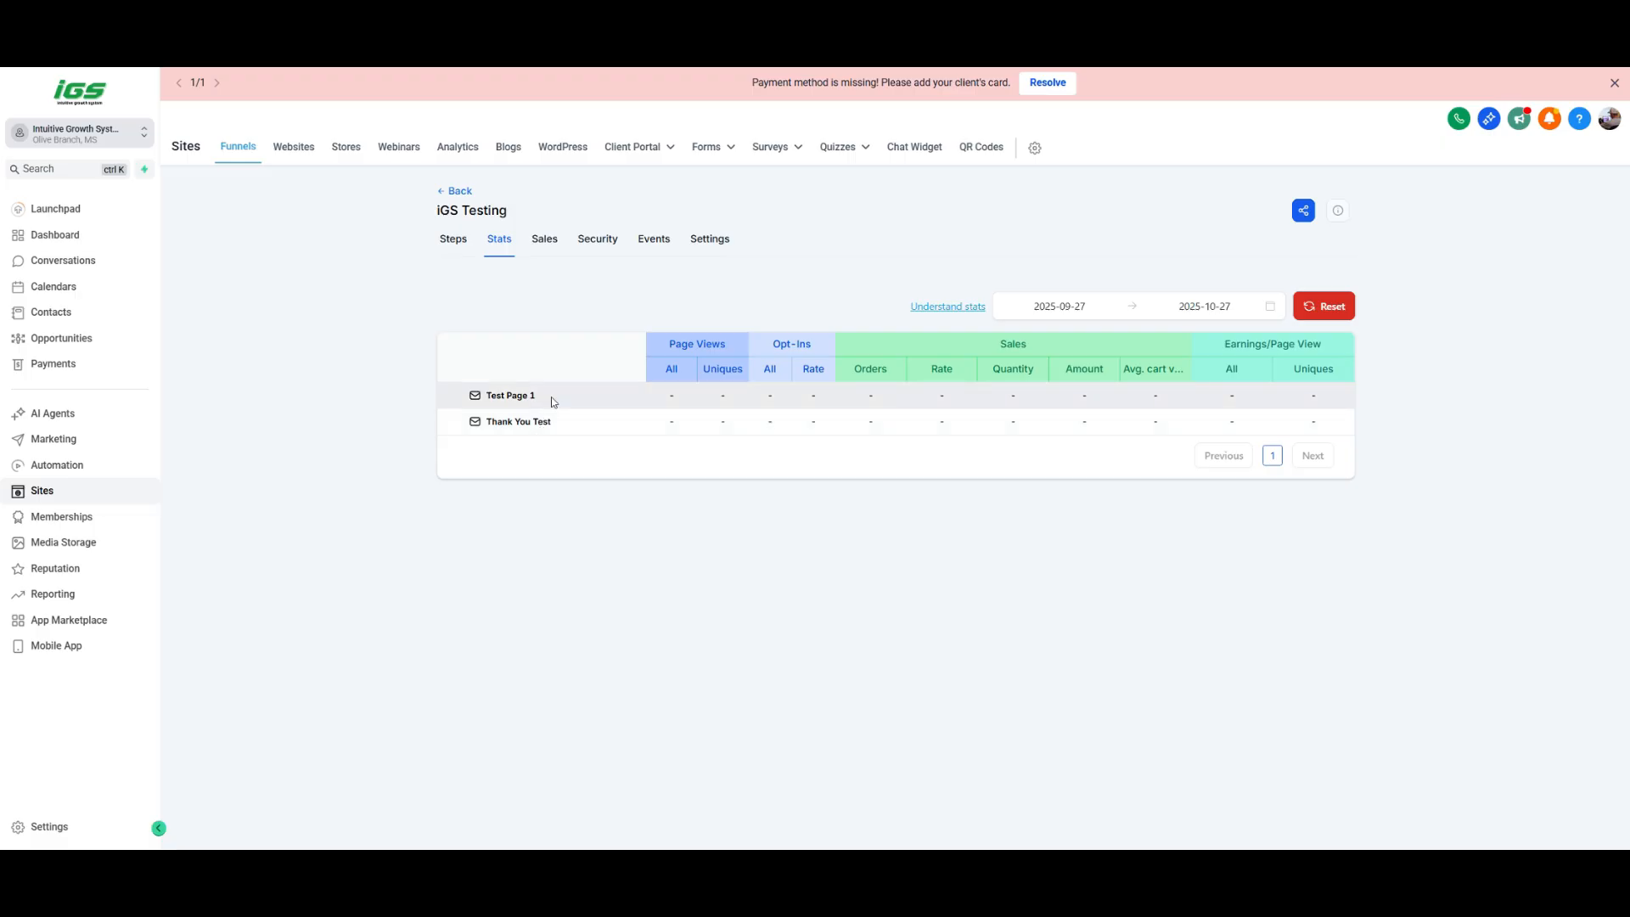
left_click(710, 239)
left_click(1130, 362)
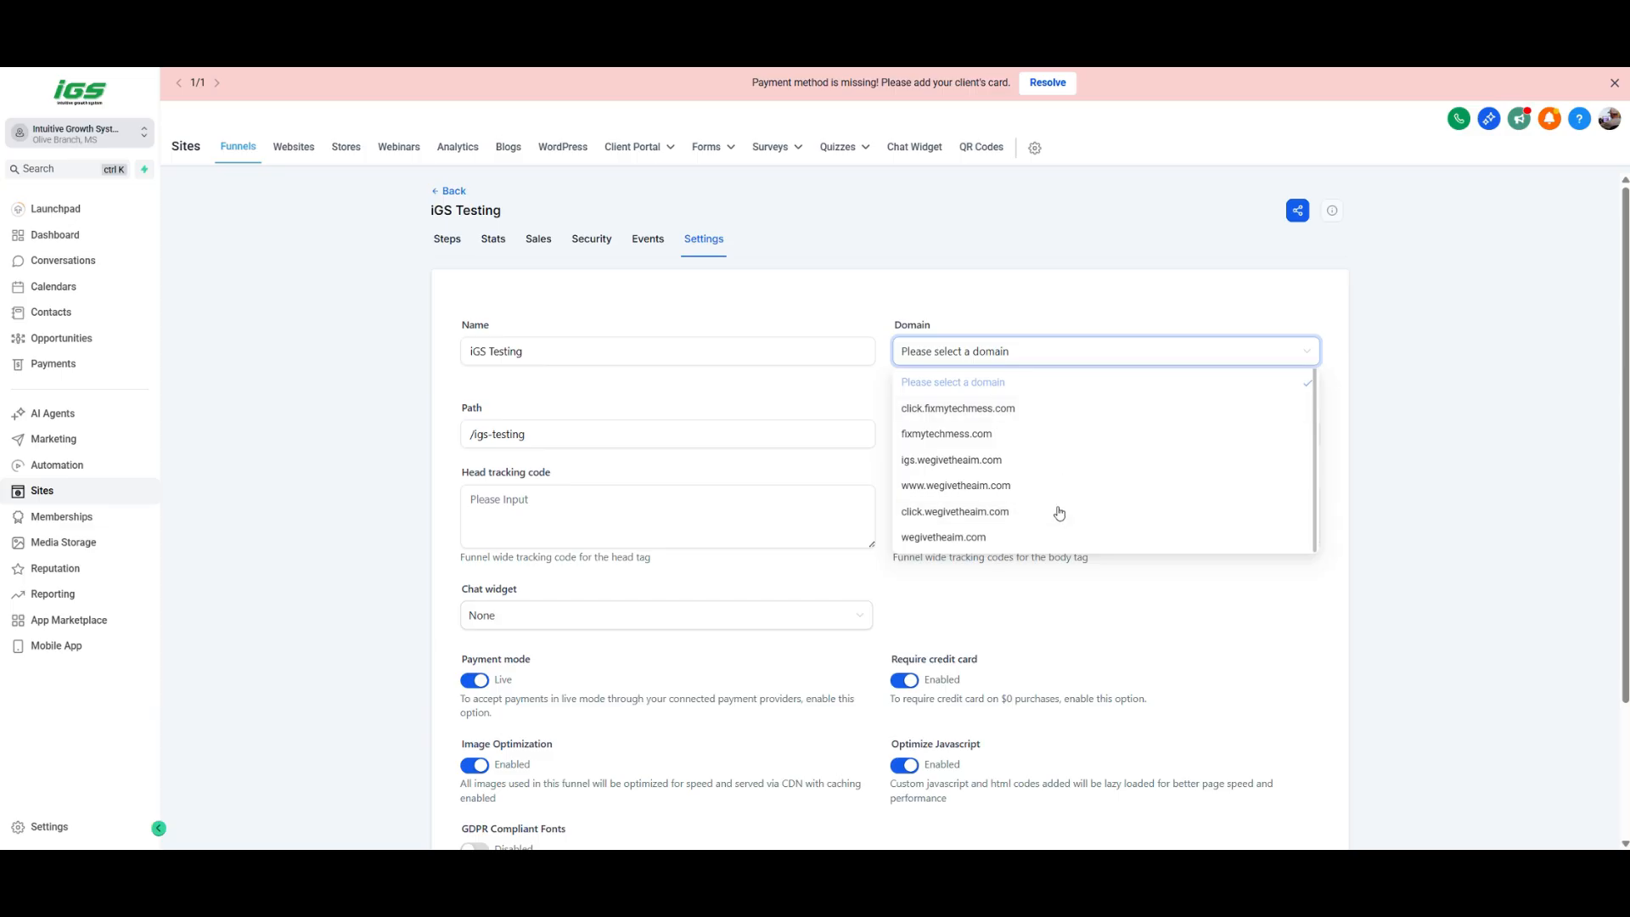
left_click(1189, 590)
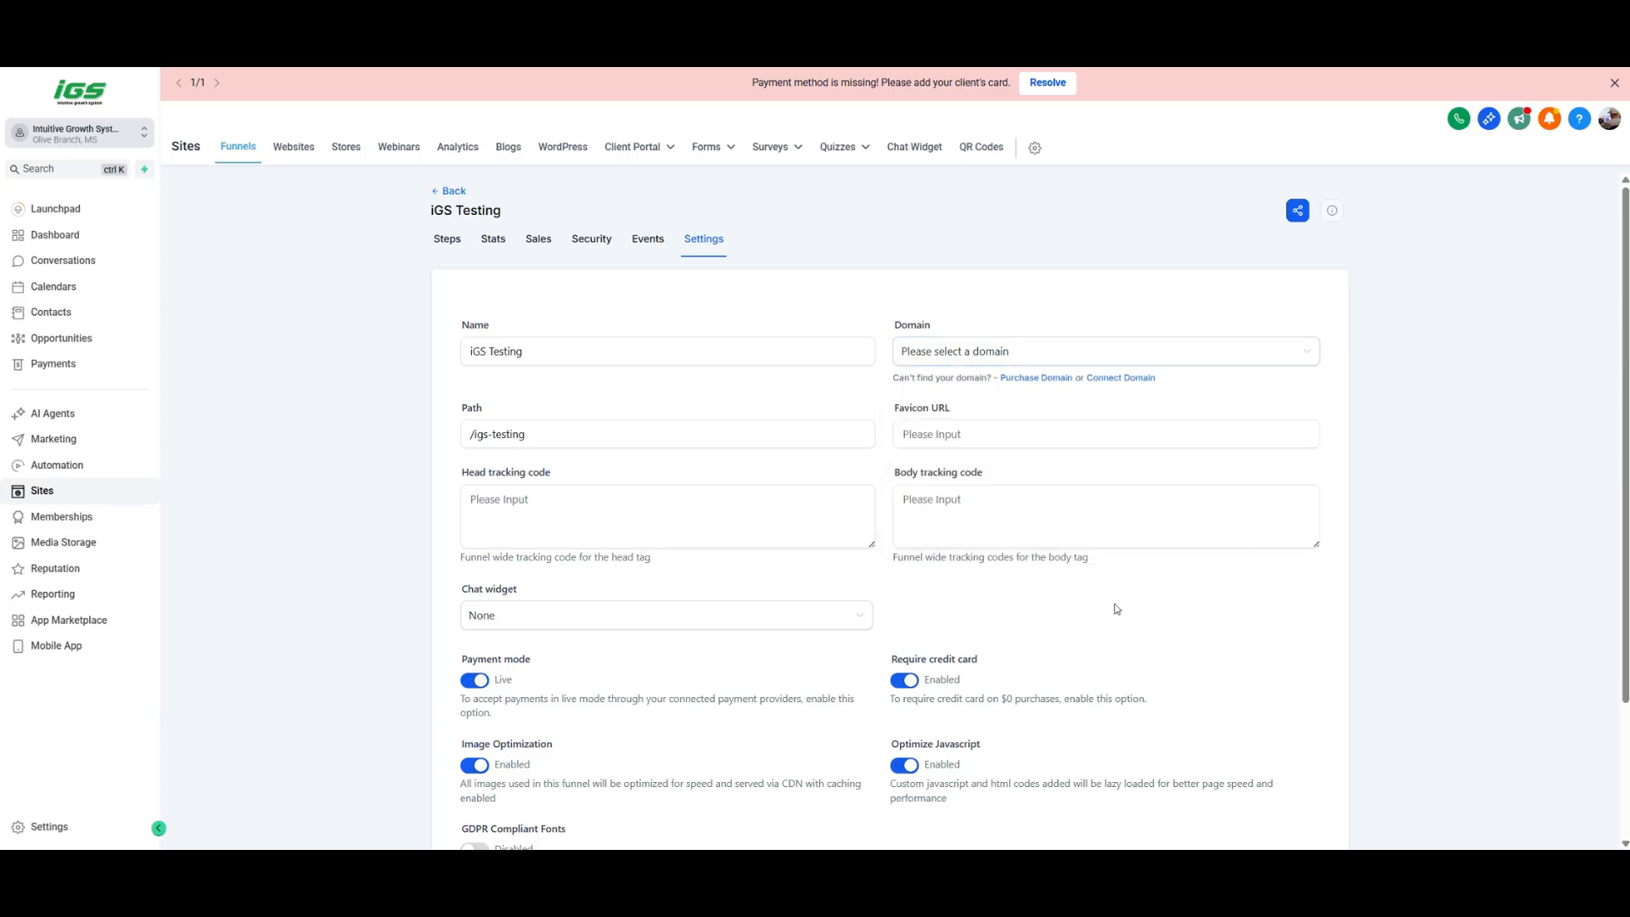
scroll(1113, 608, "down", 2)
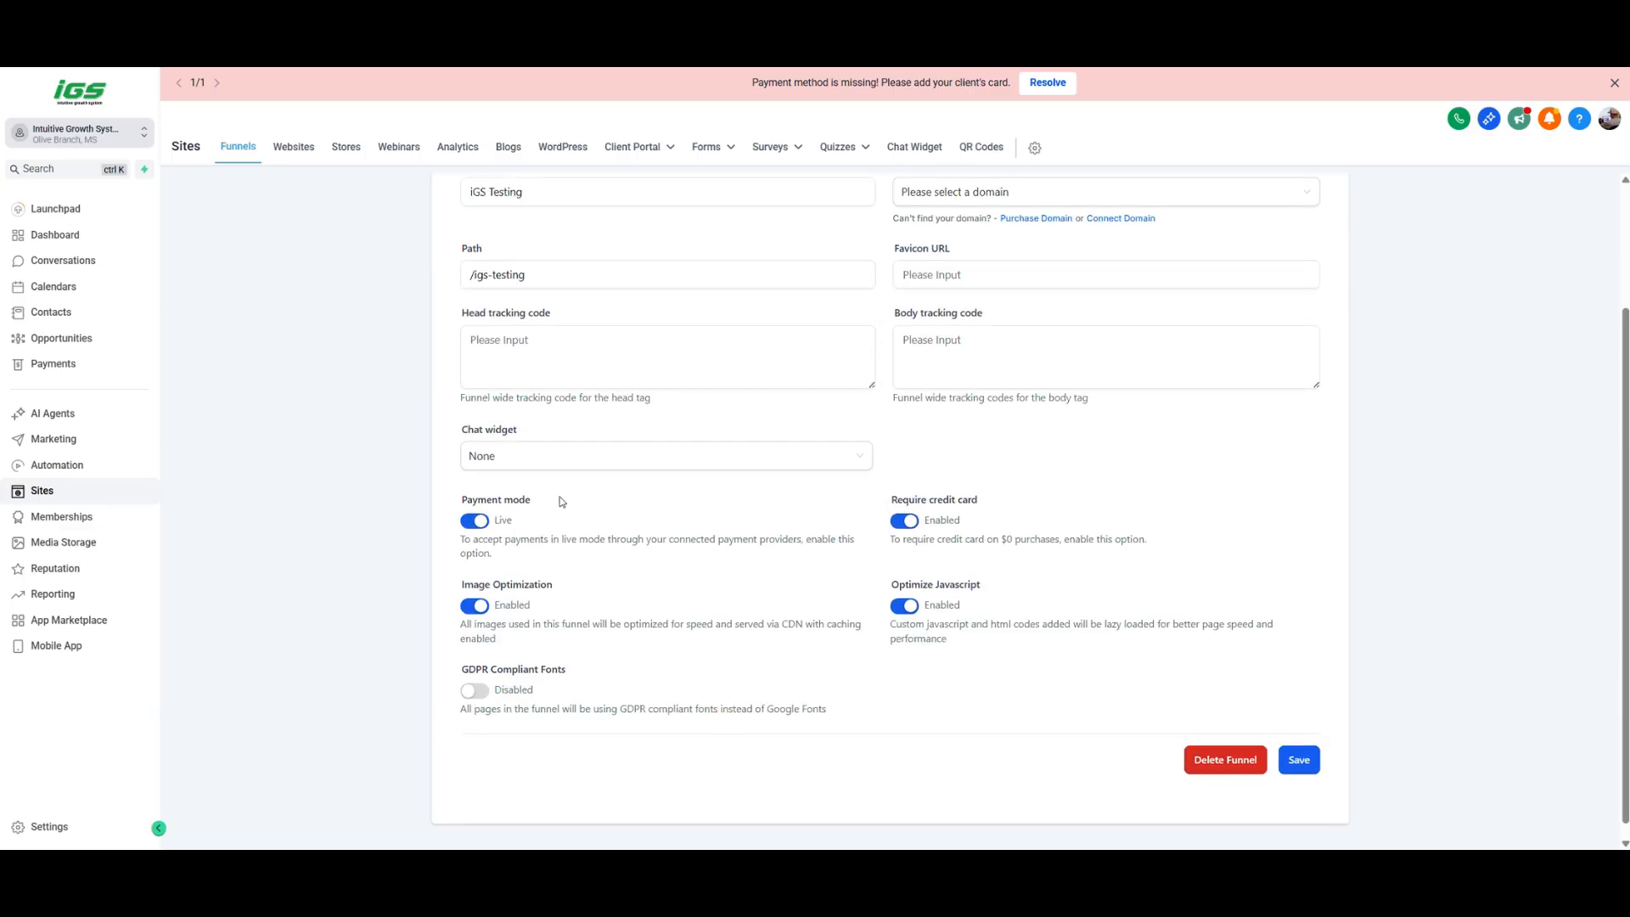
scroll(561, 501, "down", 1)
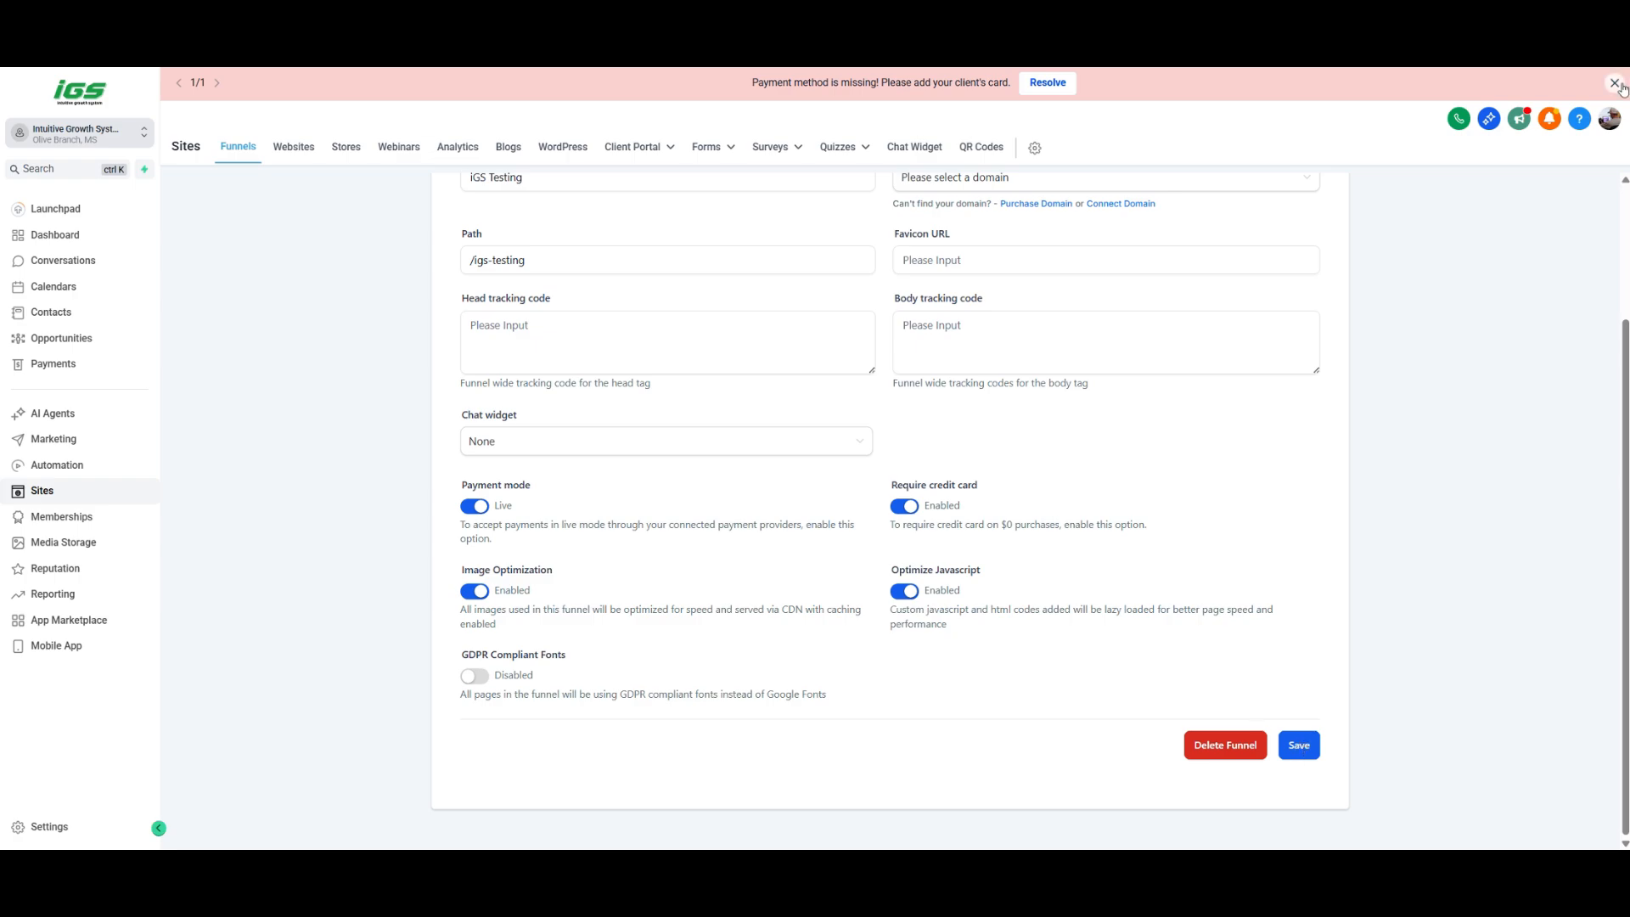
left_click(1299, 745)
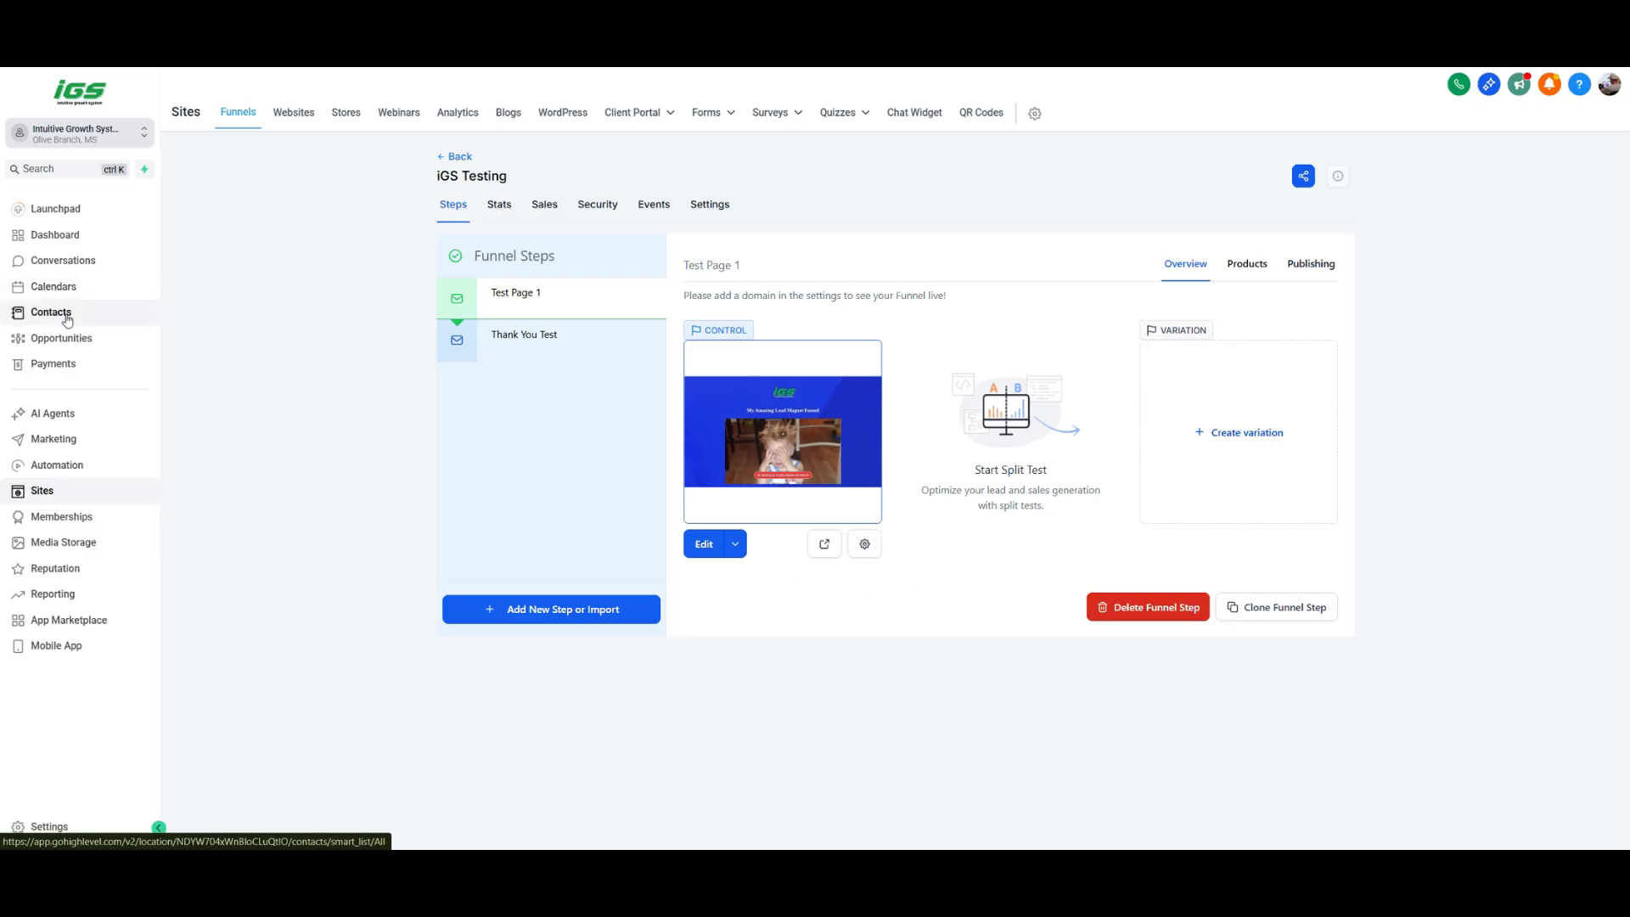
- Open the calendar "iGS - The Genius Zone Decision Call" for editing and review its meeting details and availability
left_click(80, 286)
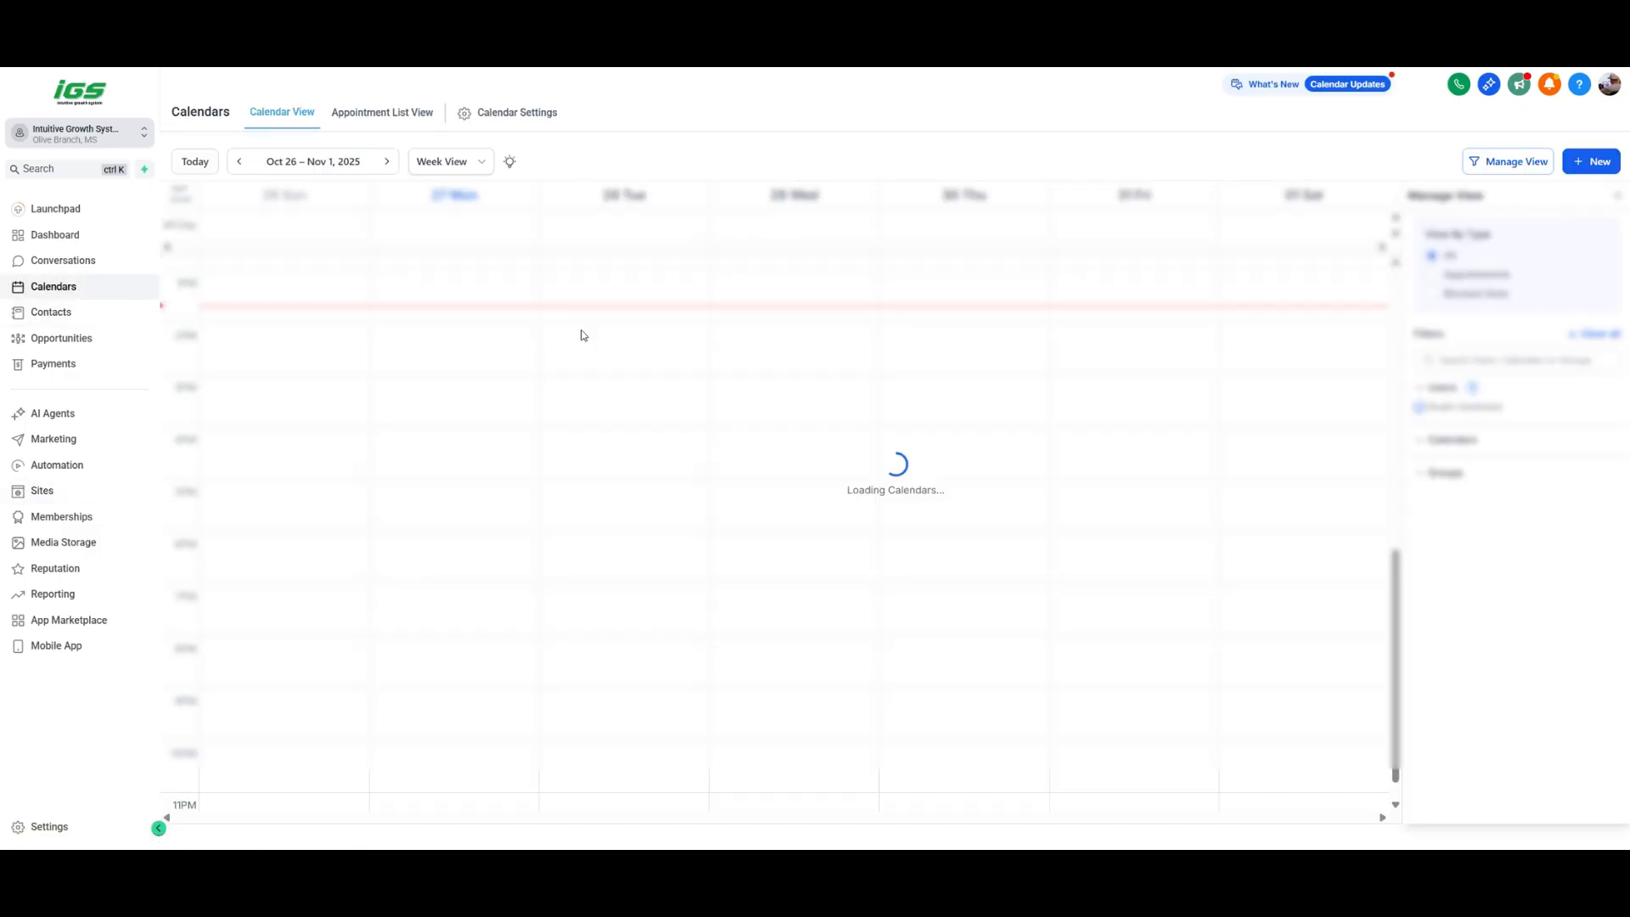
left_click(507, 118)
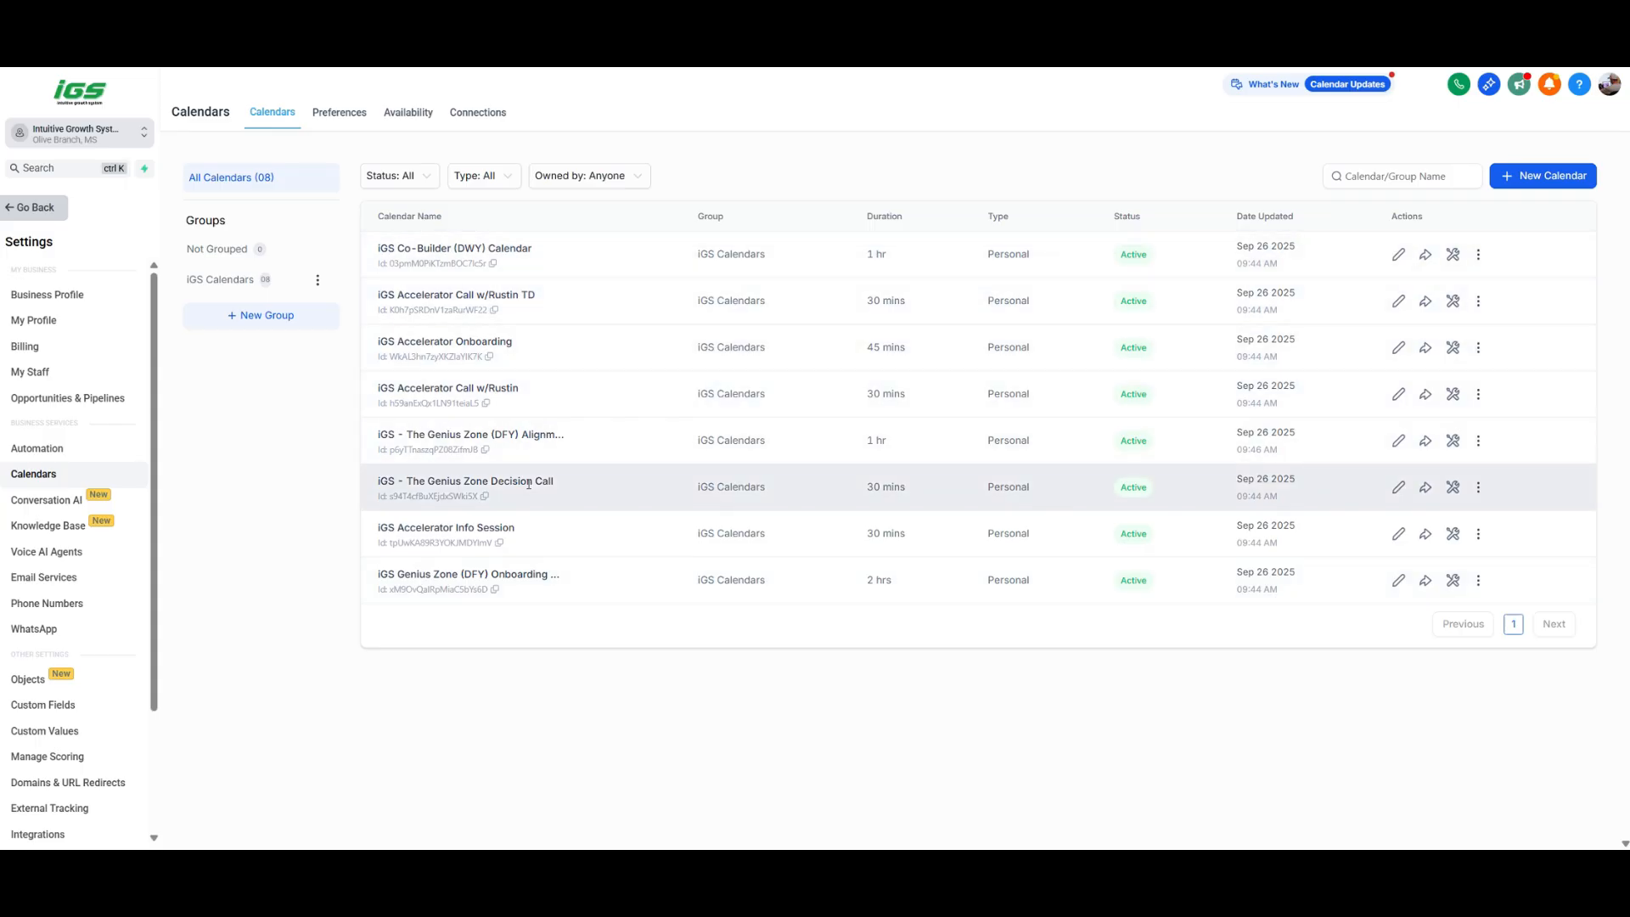
left_click(1399, 488)
scroll(1030, 357, "down", 3)
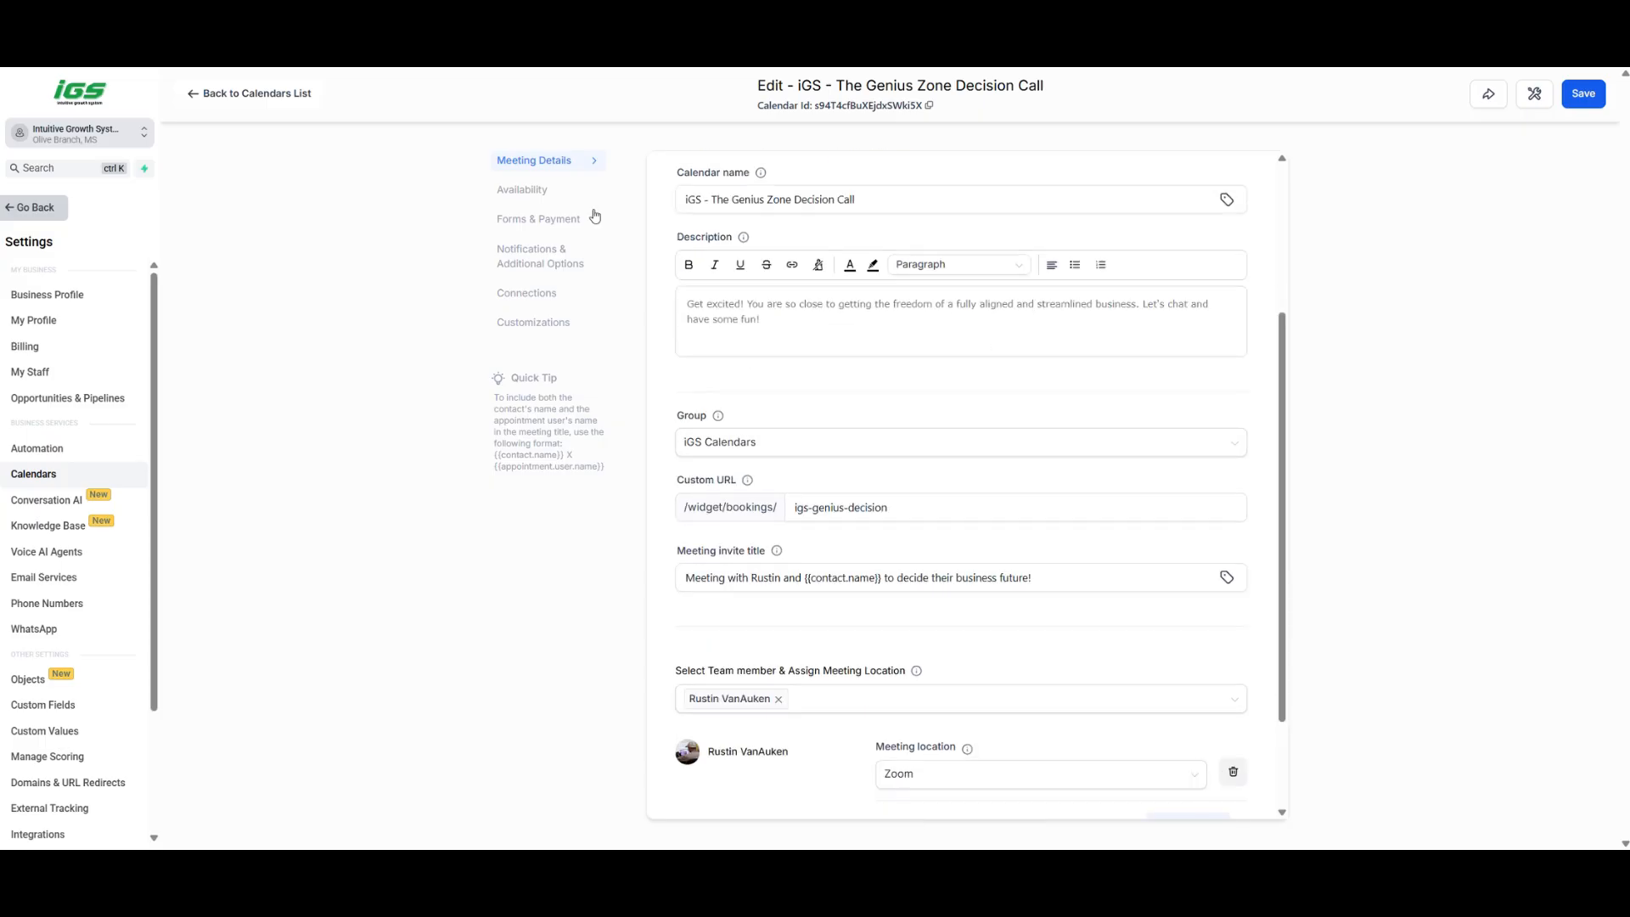
left_click(521, 194)
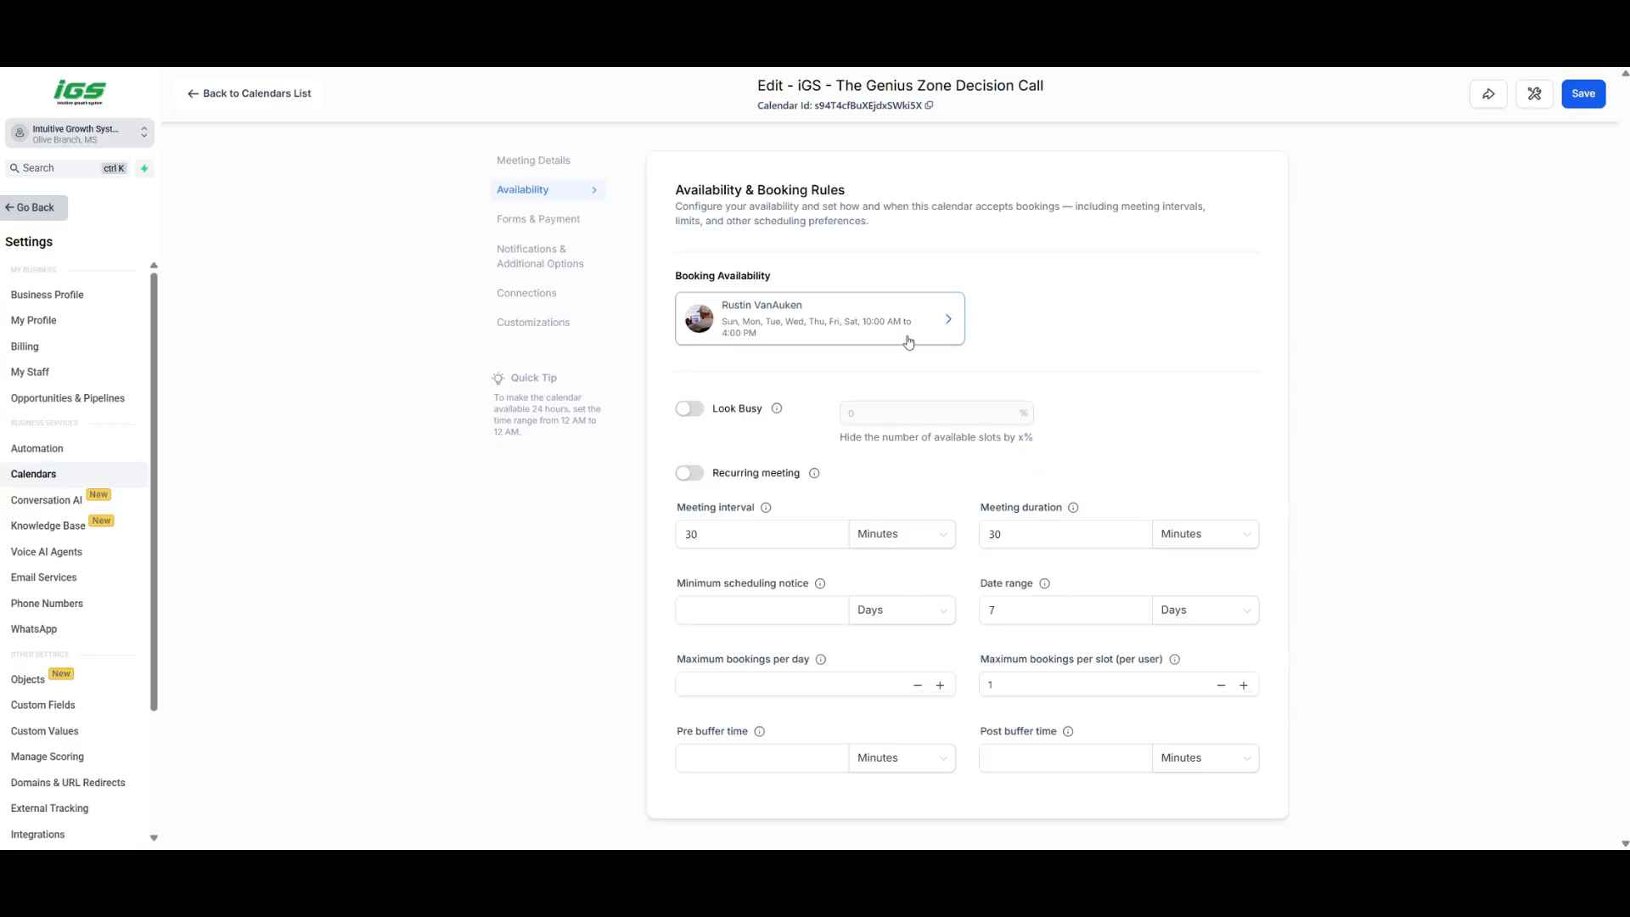
- Examine the calendar's booking form settings and the forms available for selection, leaving the default form selected
left_click(528, 223)
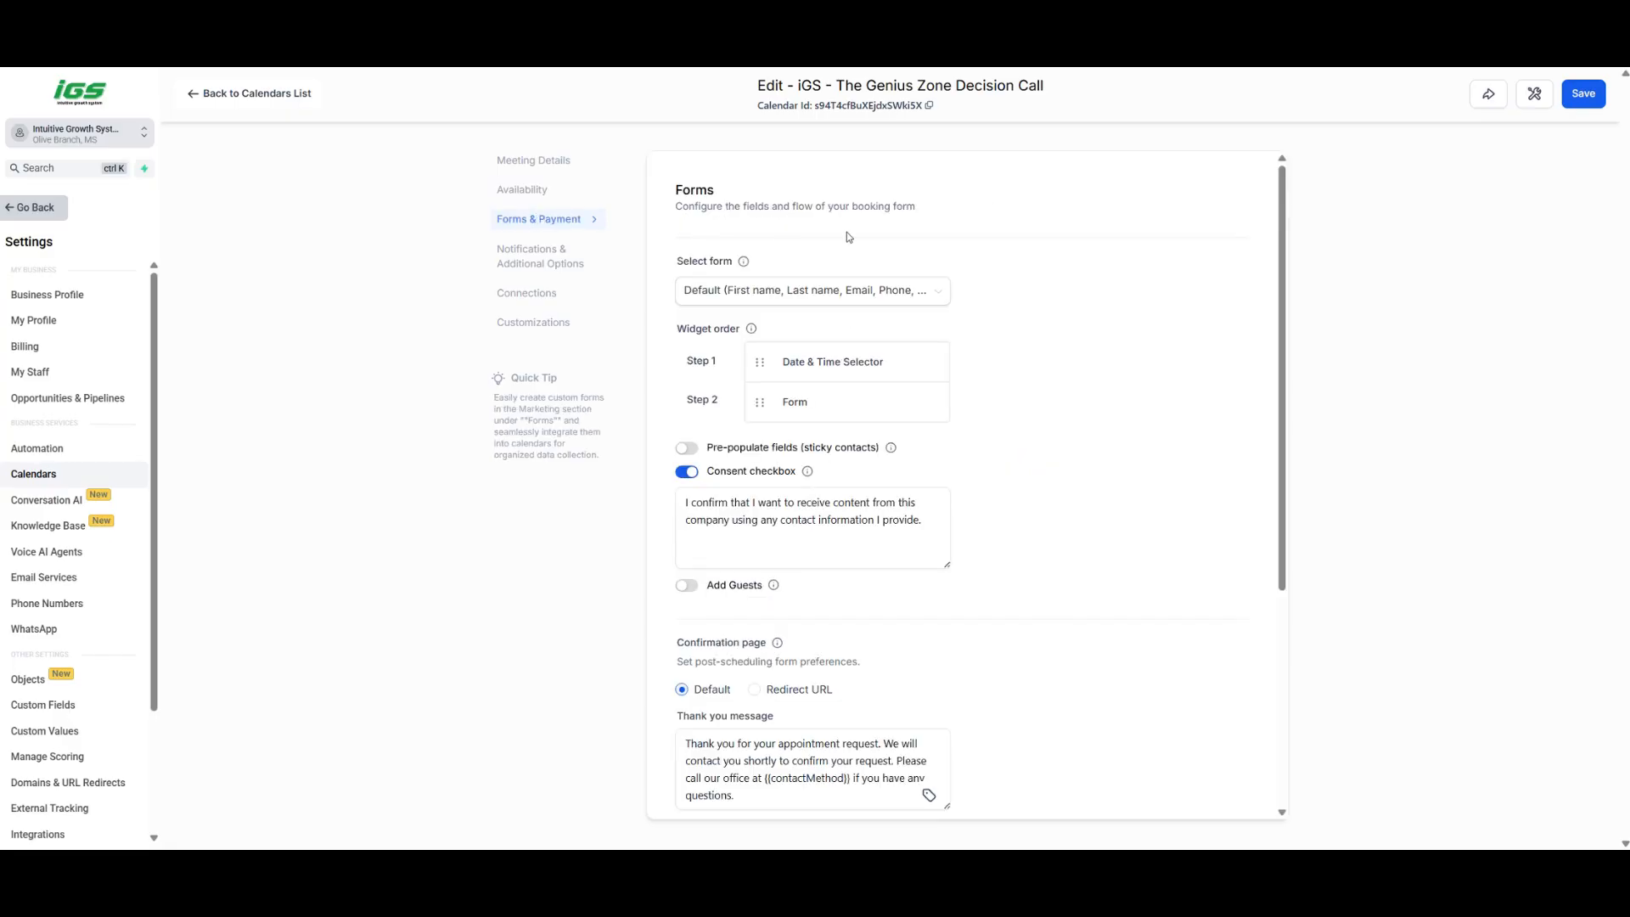
scroll(971, 475, "down", 2)
scroll(975, 471, "up", 2)
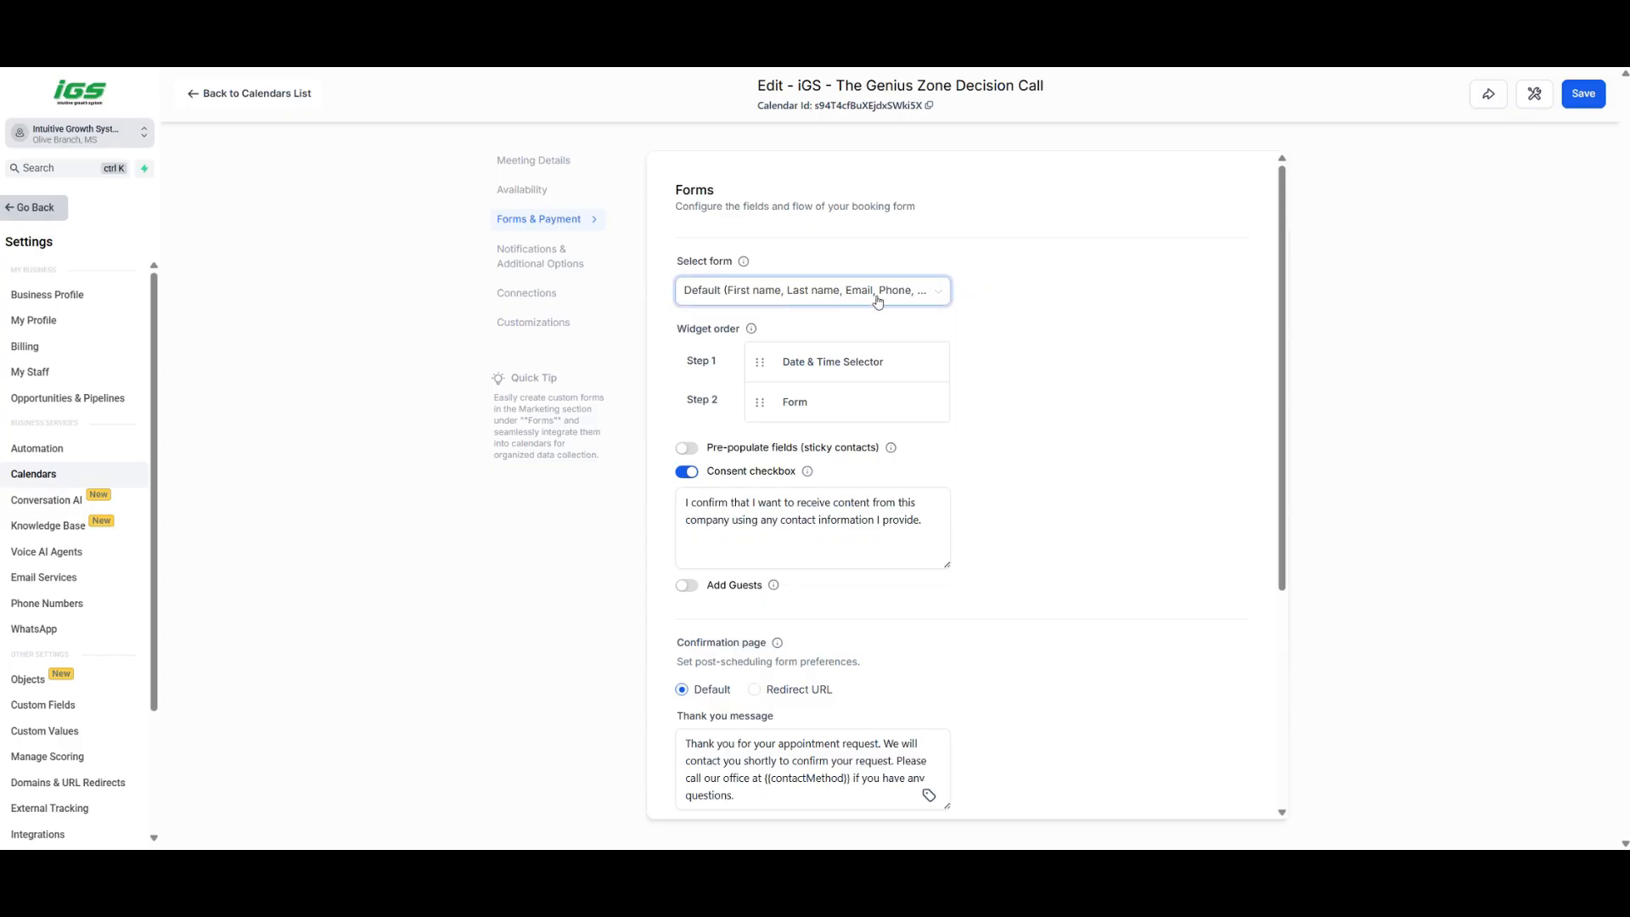
left_click(928, 299)
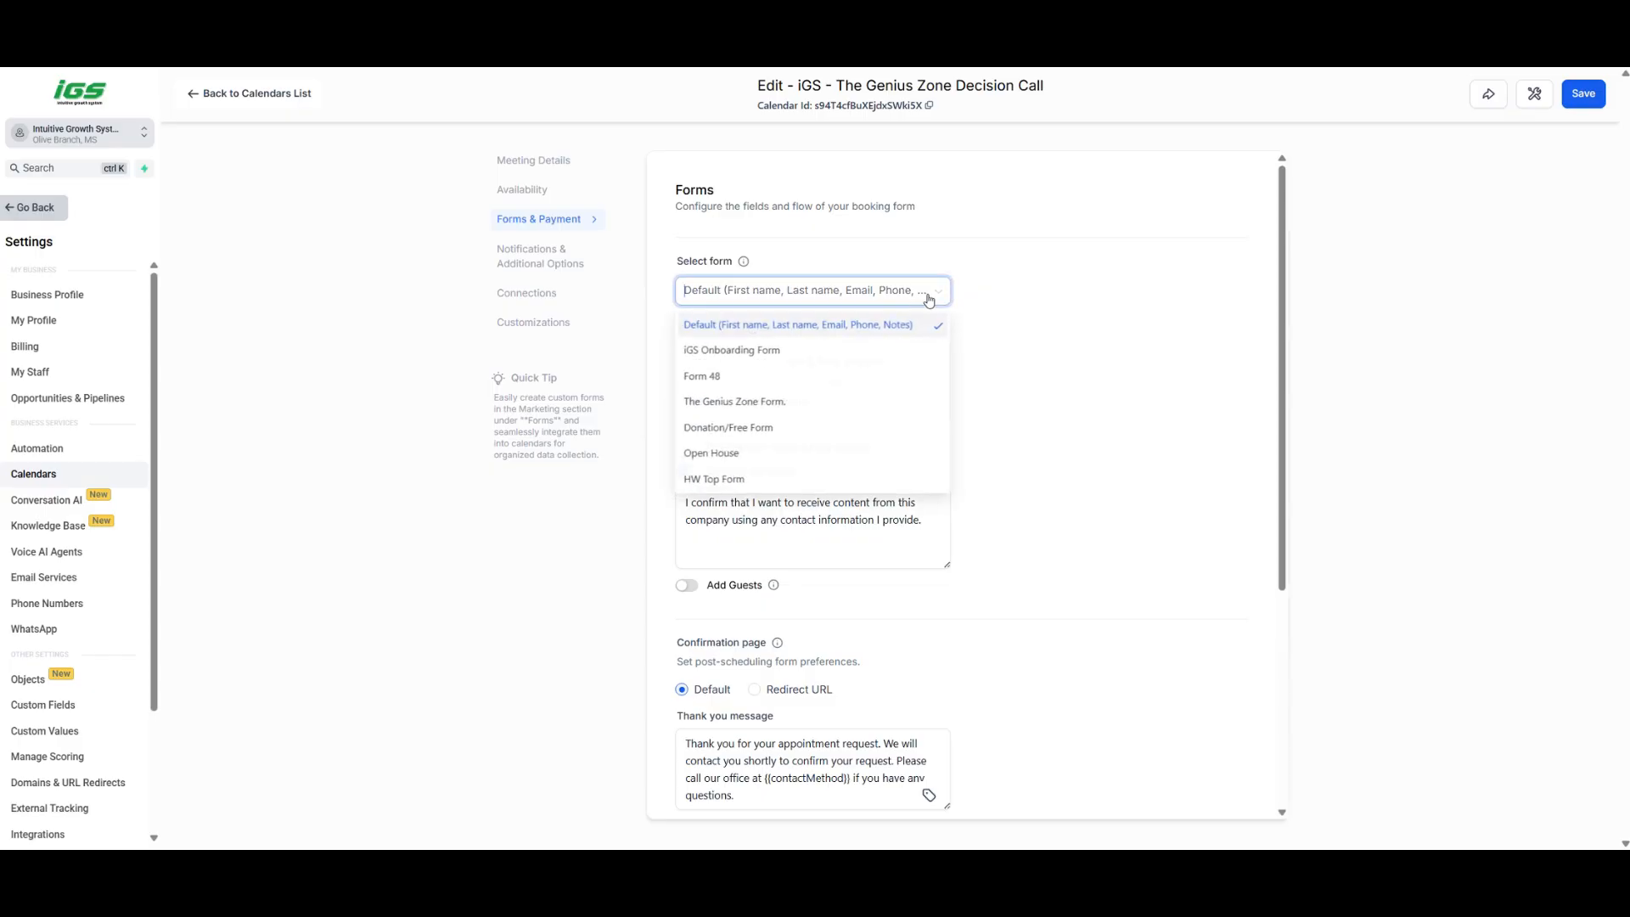
scroll(863, 390, "down", 3)
scroll(863, 399, "down", 6)
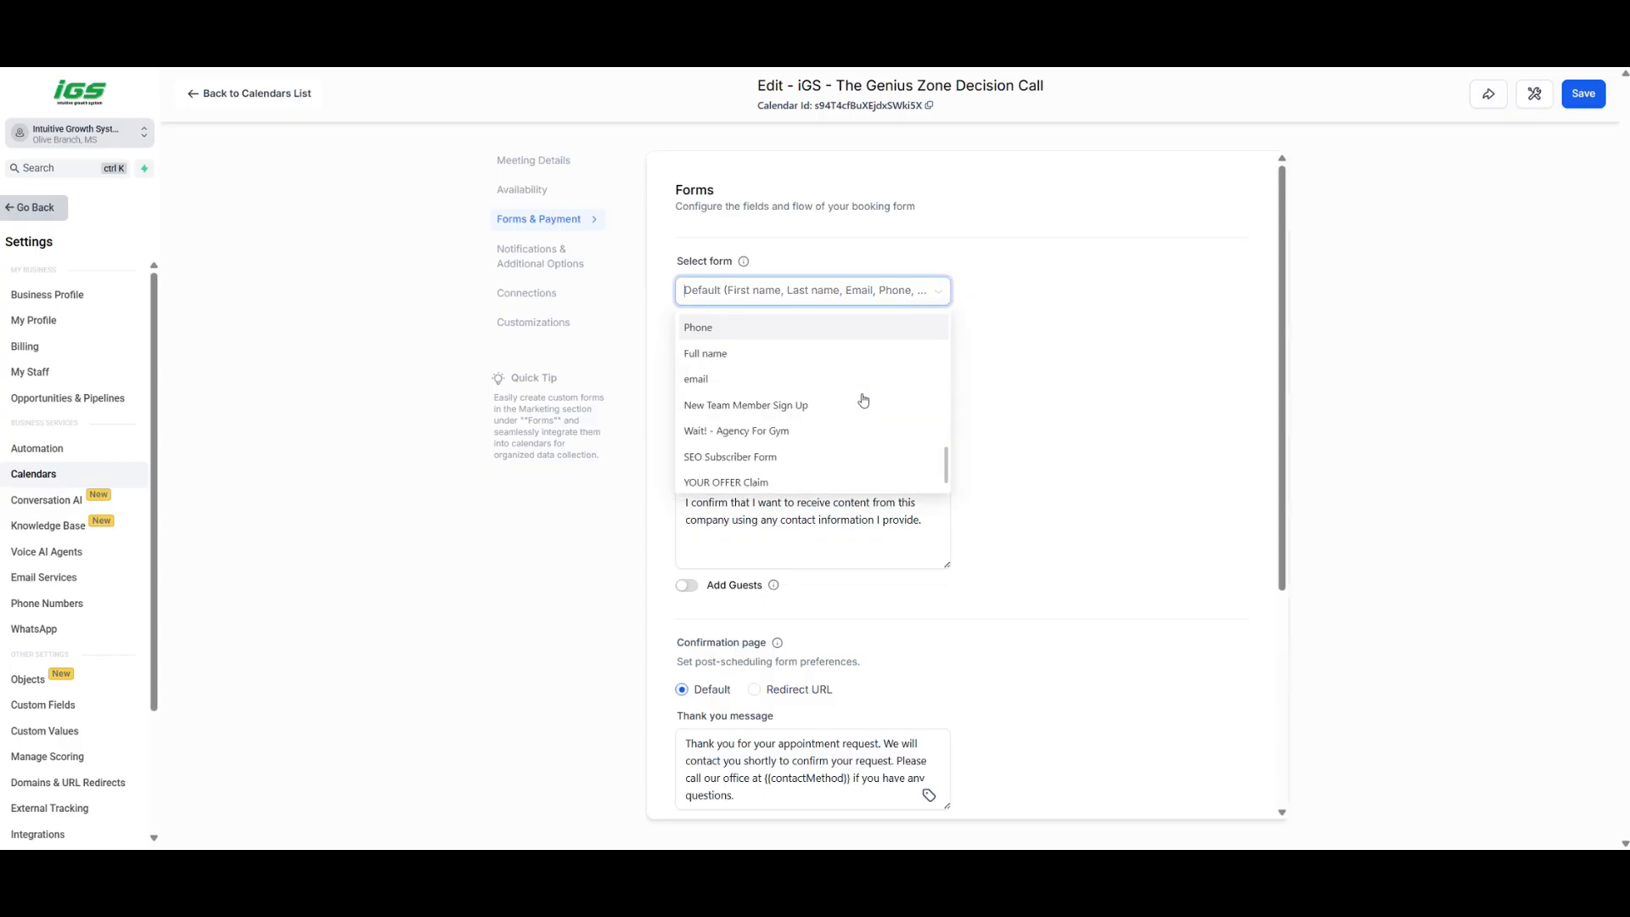
scroll(883, 423, "up", 9)
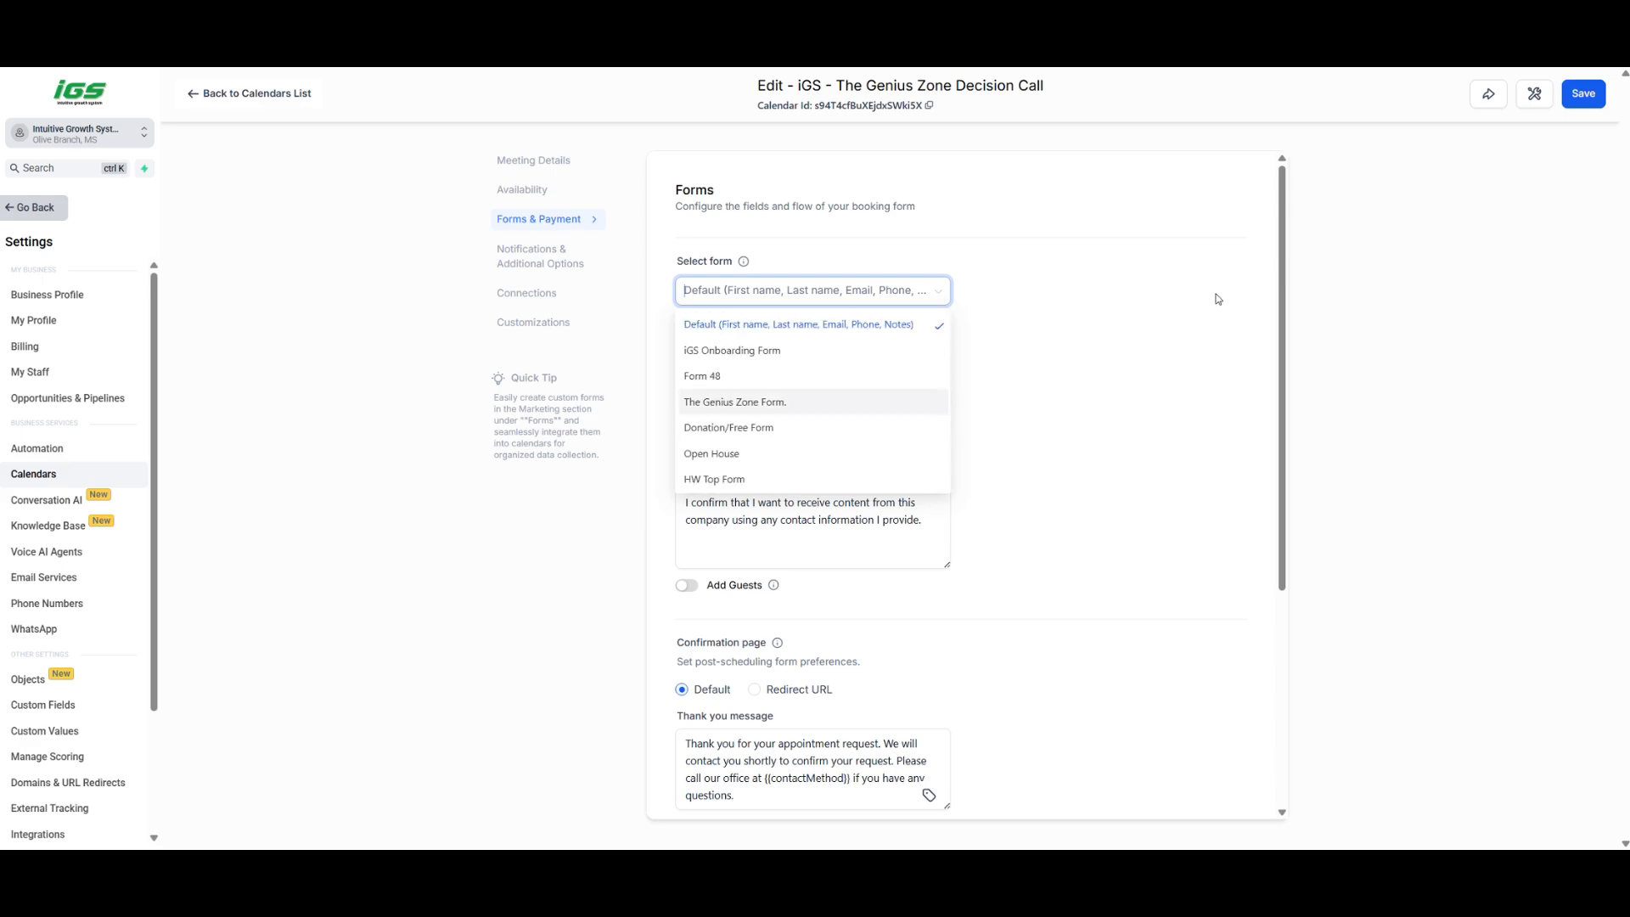
left_click(975, 376)
- Review the calendar's consent checkbox text, confirmation page, auto-confirm and payment options
scroll(985, 339, "down", 2)
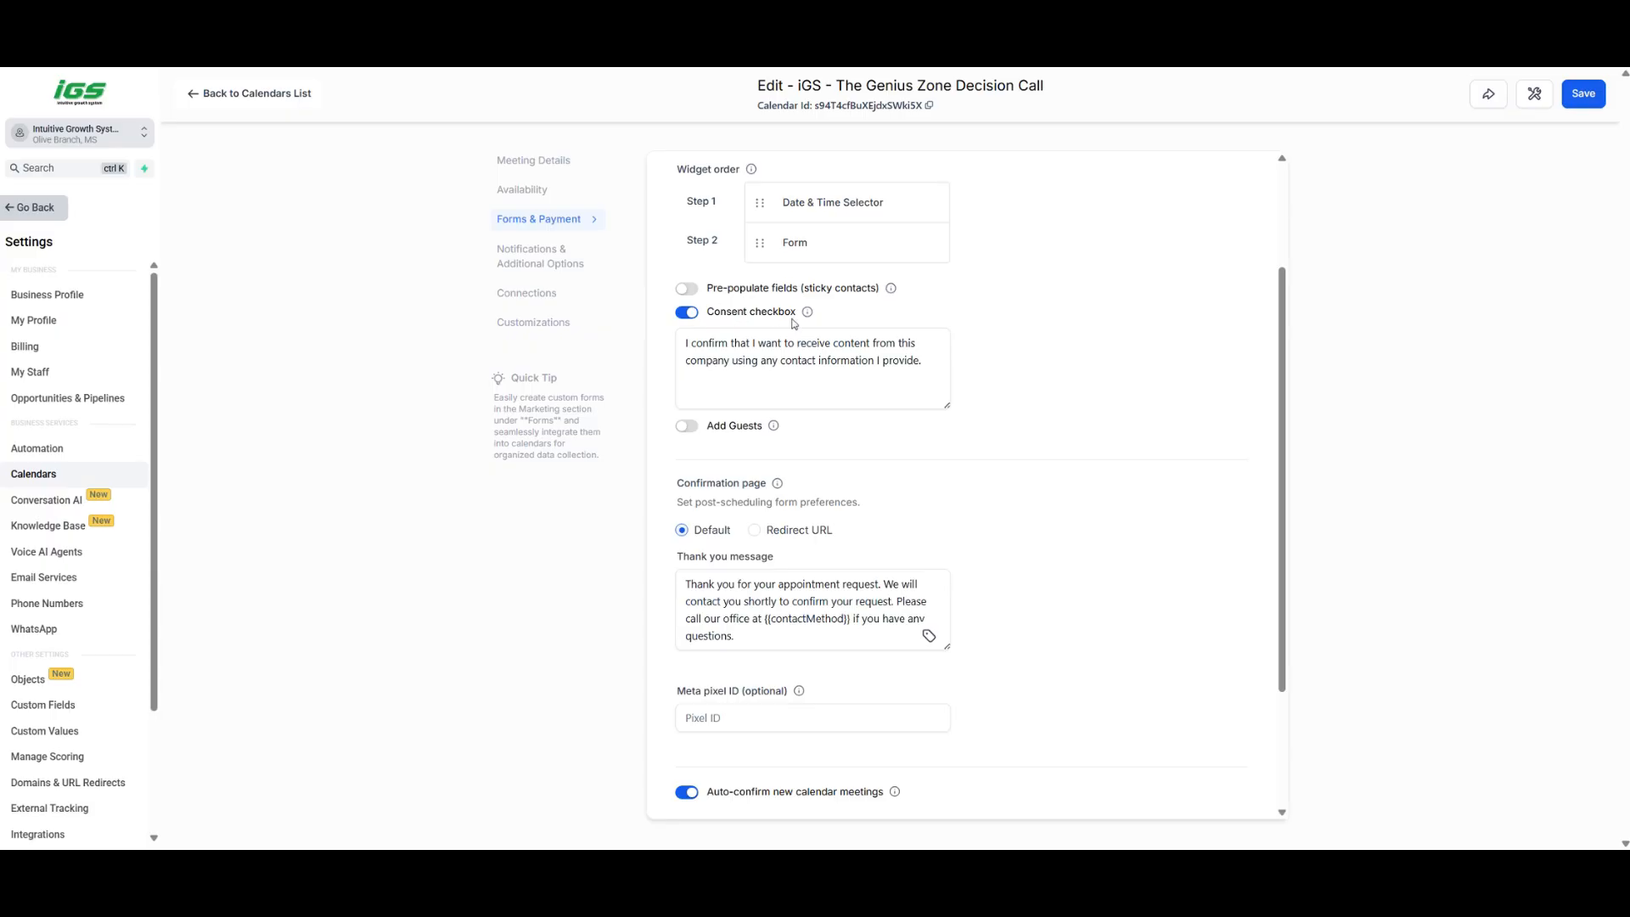
mouse_move(808, 318)
left_click(798, 348)
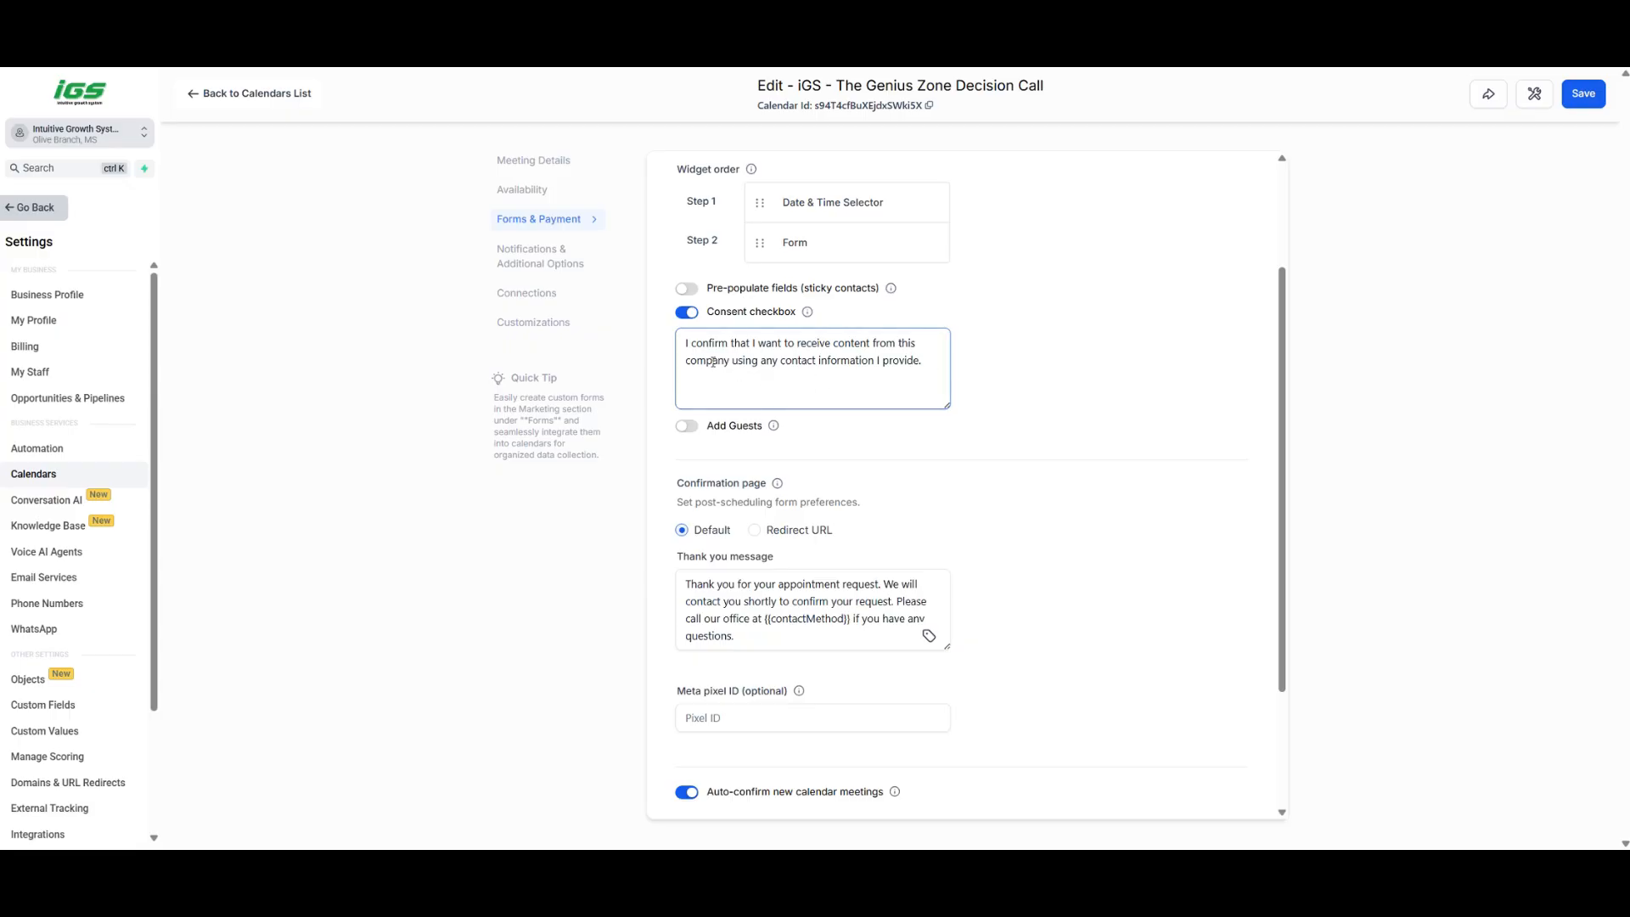
left_click(929, 425)
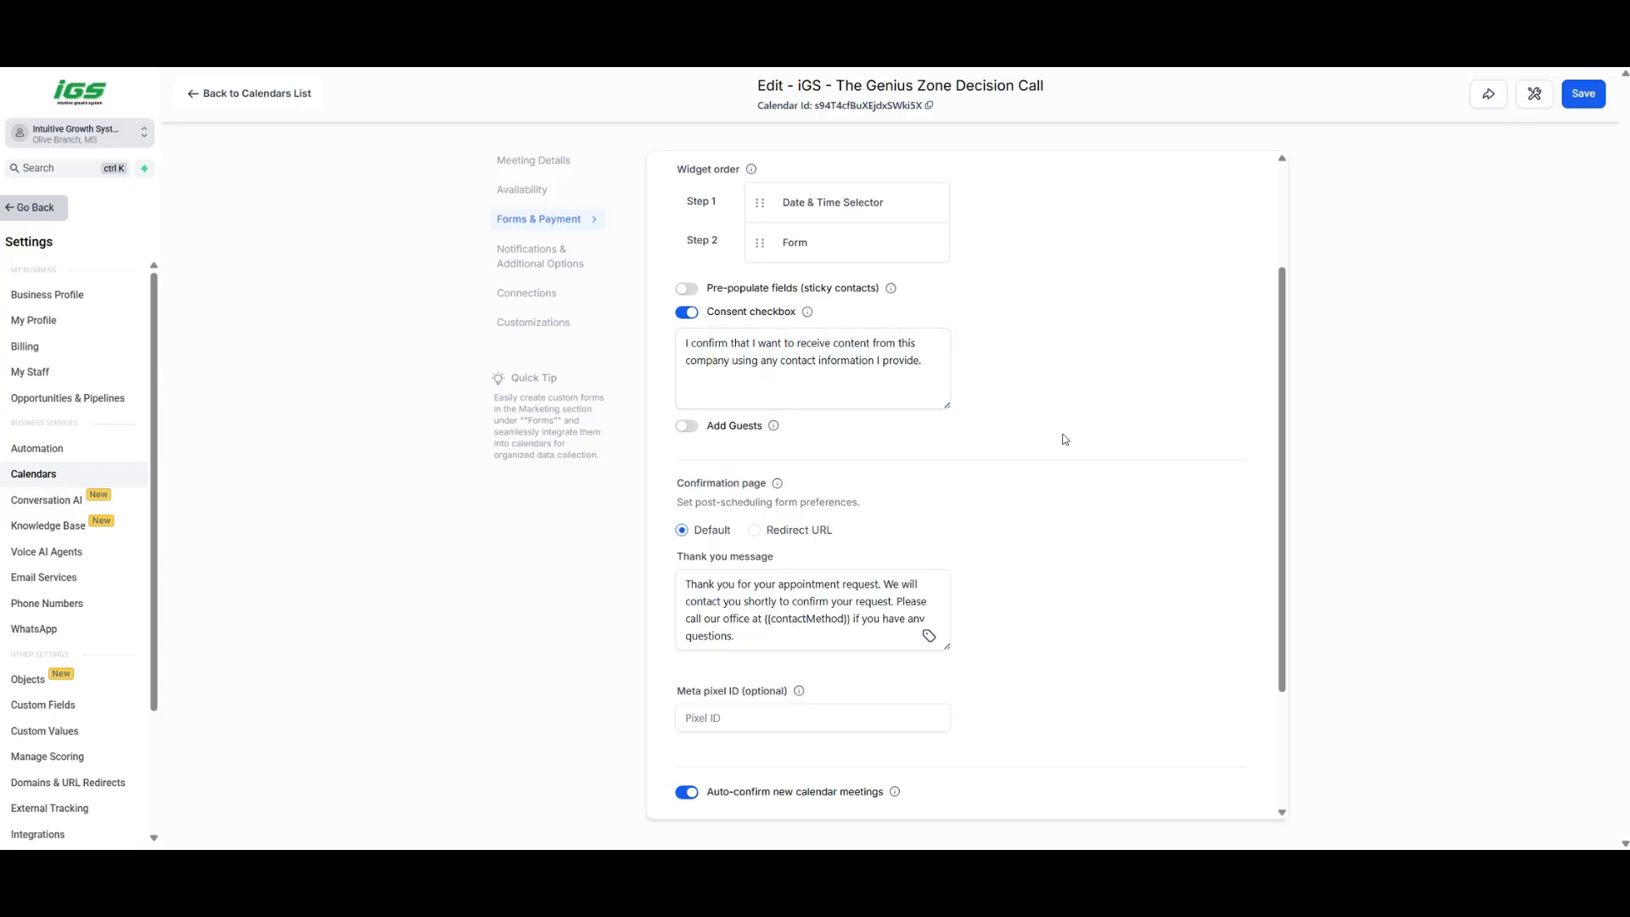
scroll(1065, 442, "down", 2)
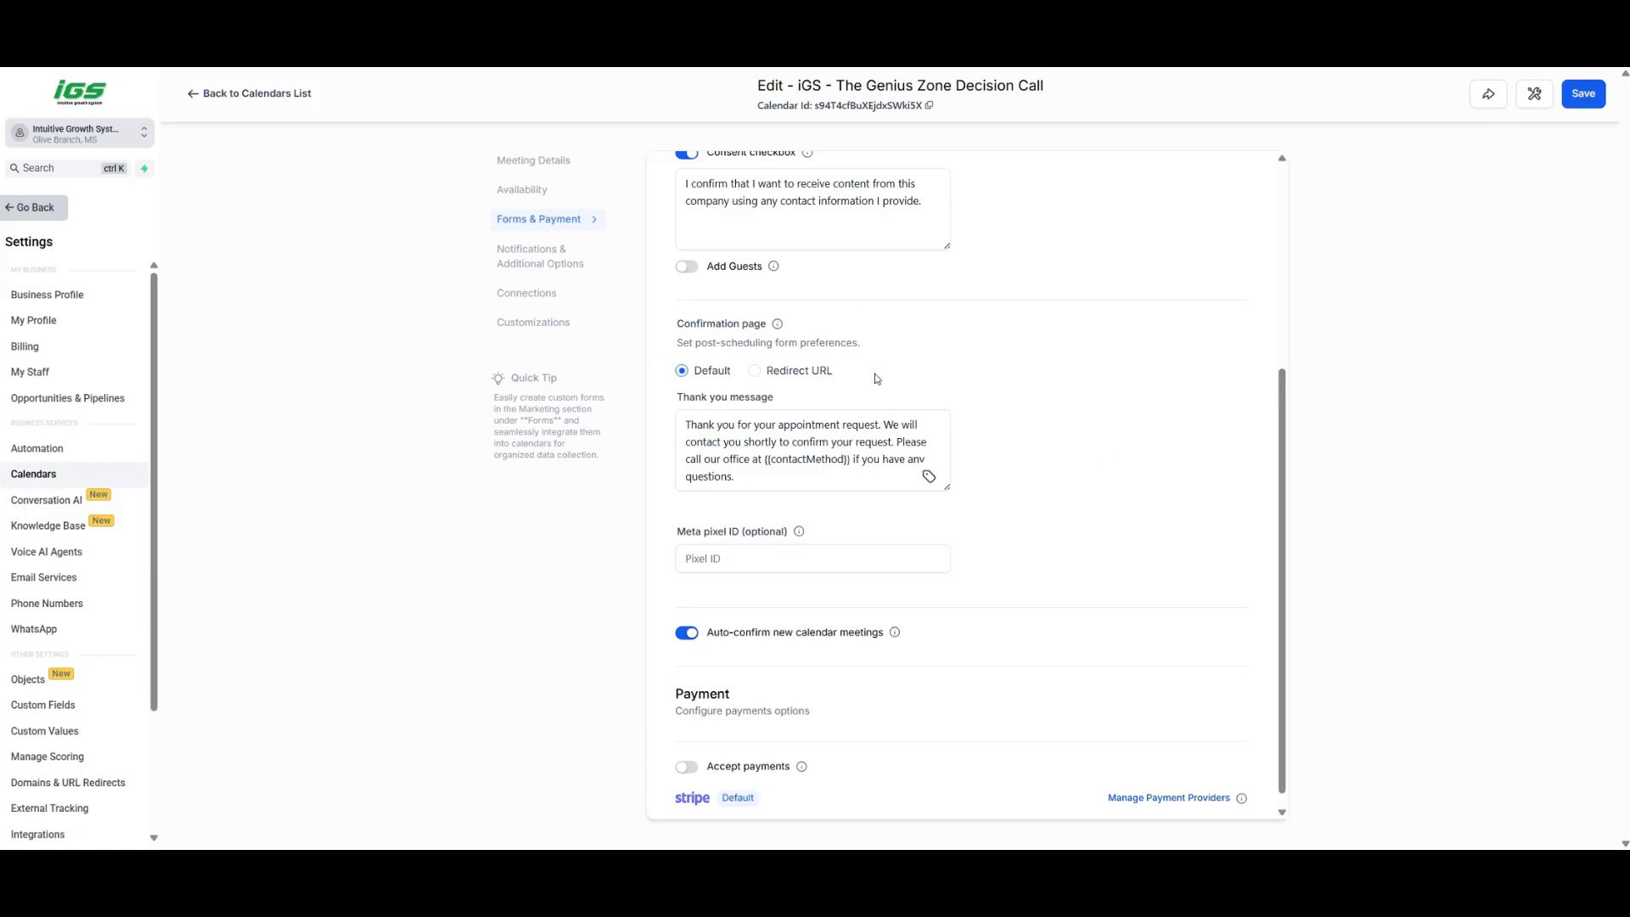
- Open the calendar's "Appointment Booked (Status: Confirmed)" notification and expand the email sent to the contact
left_click(560, 256)
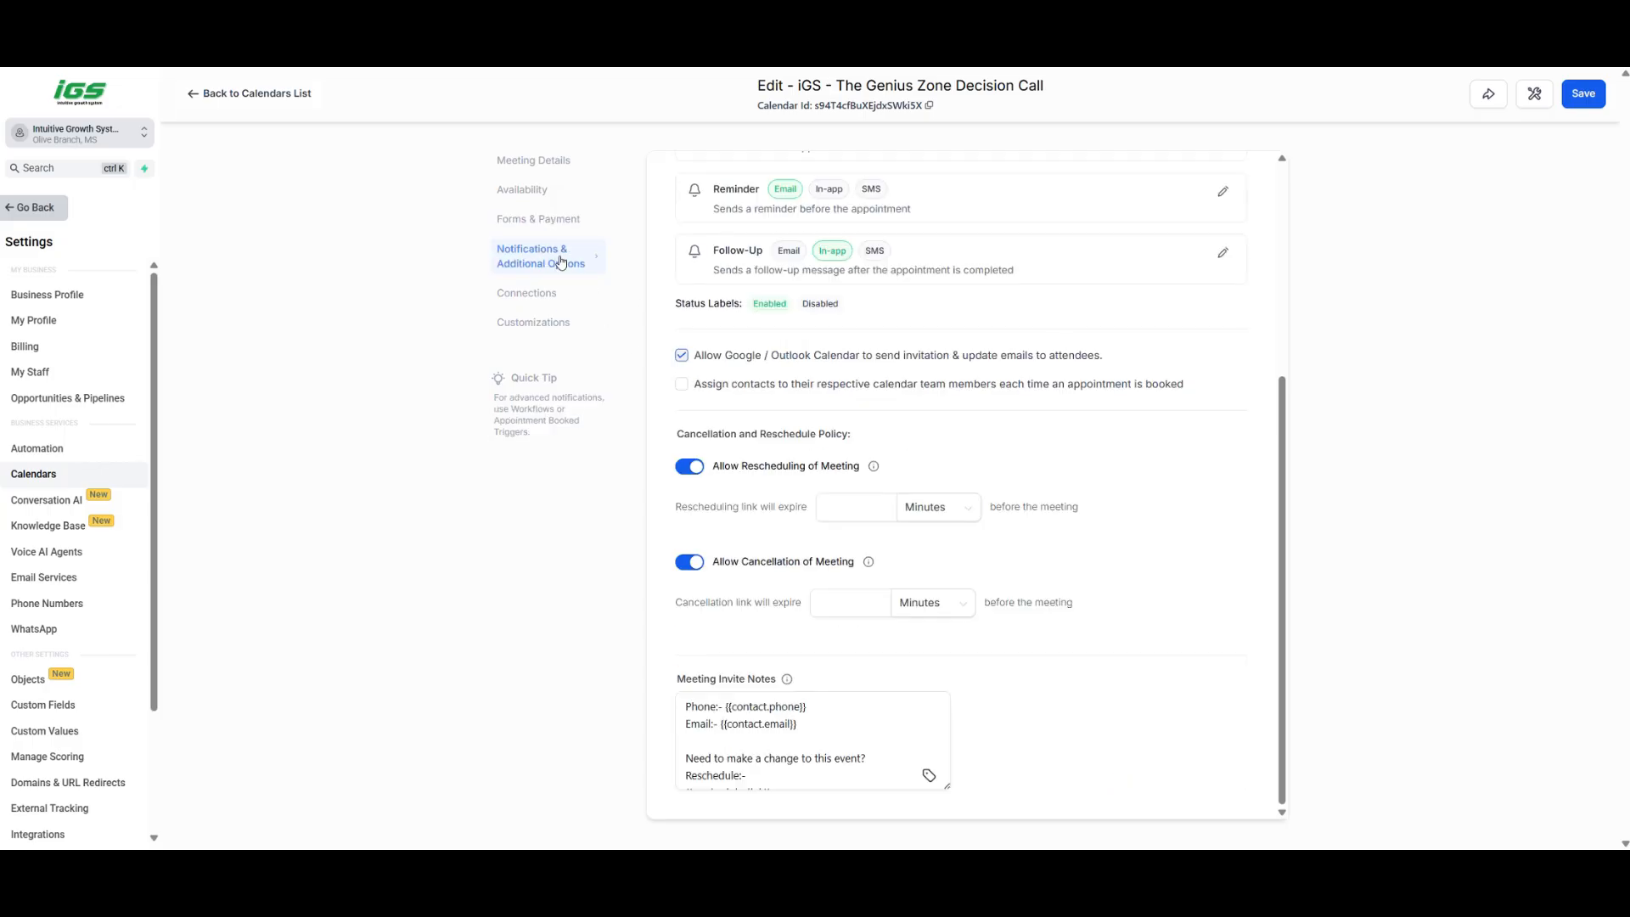
scroll(1065, 368, "up", 4)
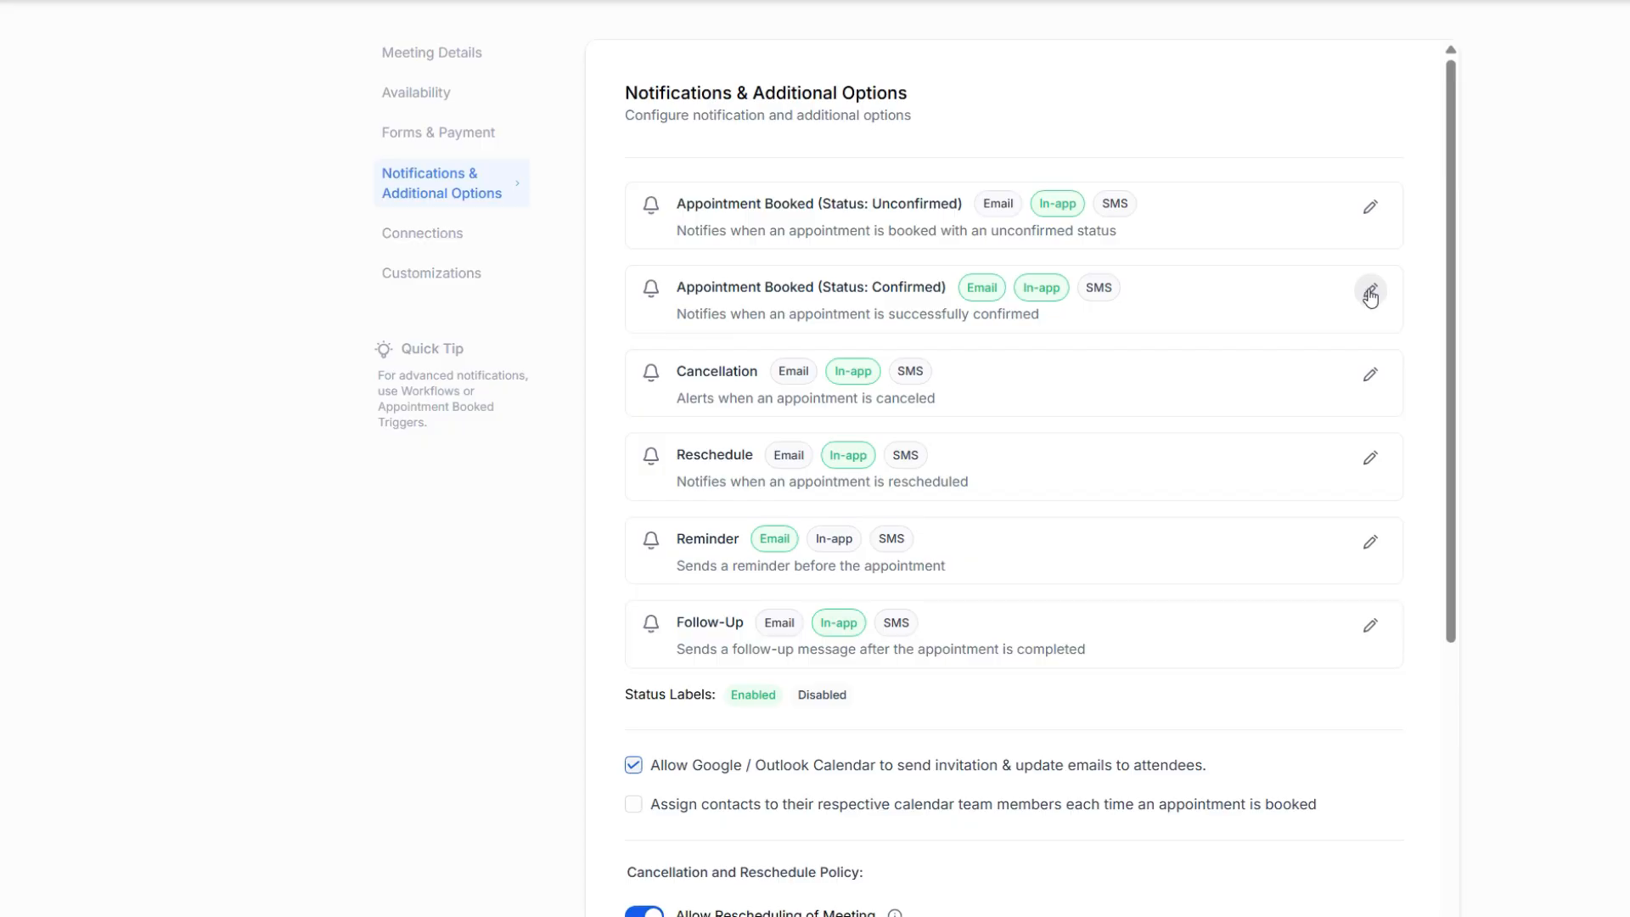
left_click(1370, 293)
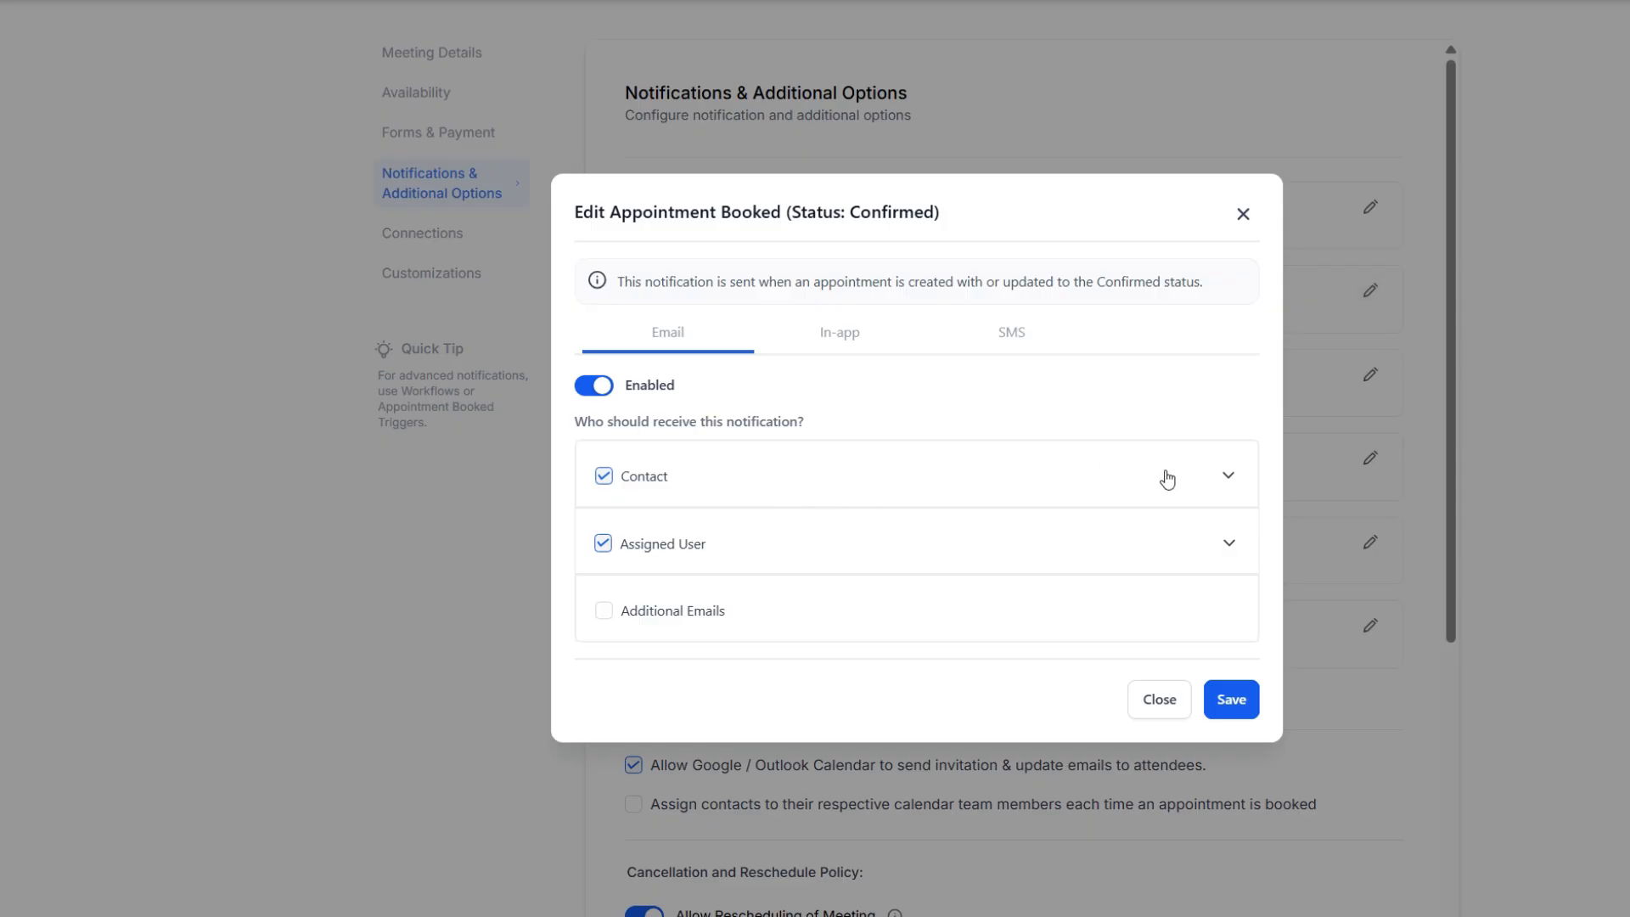
left_click(1227, 475)
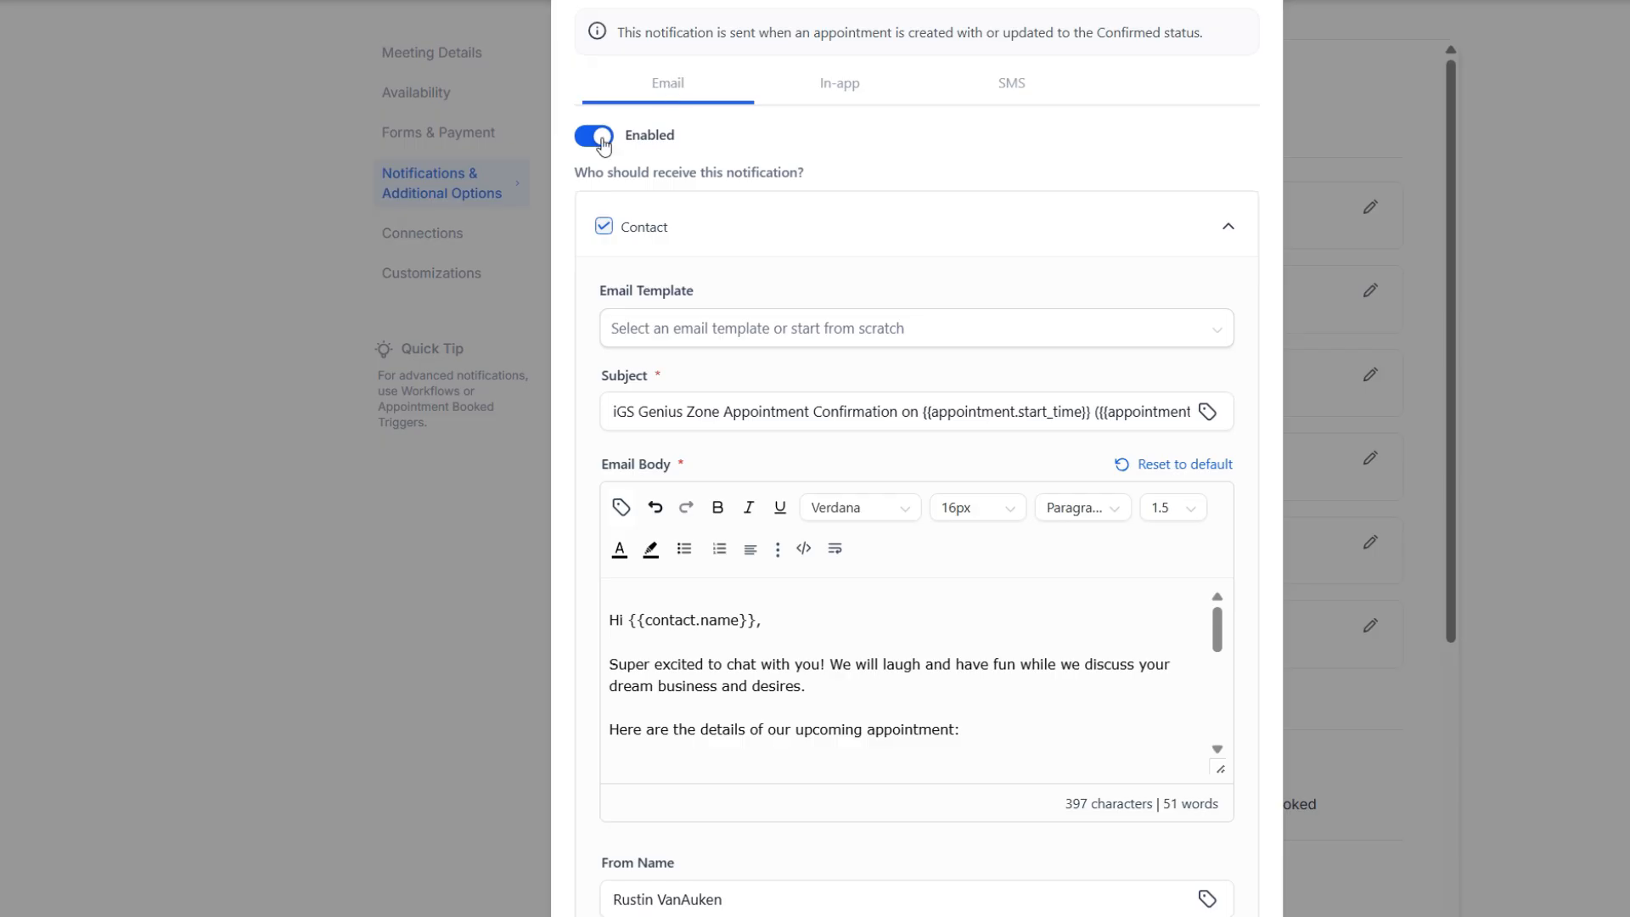
- Examine the contact confirmation email's body, from the greeting to the Add to Calendar links, plus its sender and test email fields
scroll(764, 247, "down", 2)
scroll(885, 575, "down", 3)
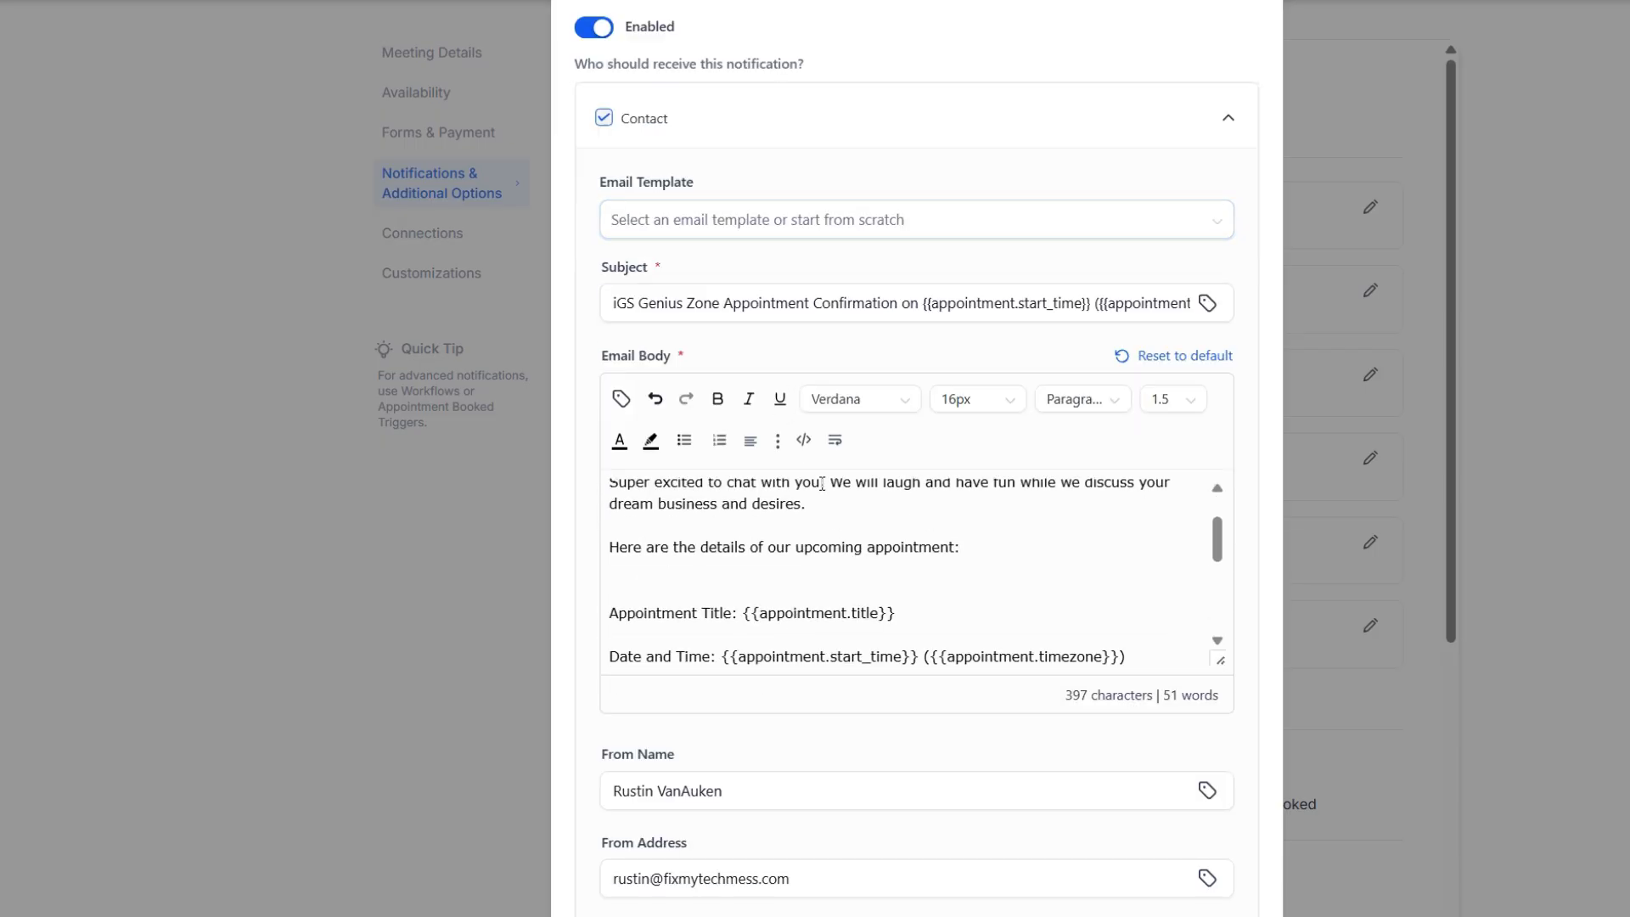
scroll(888, 574, "up", 3)
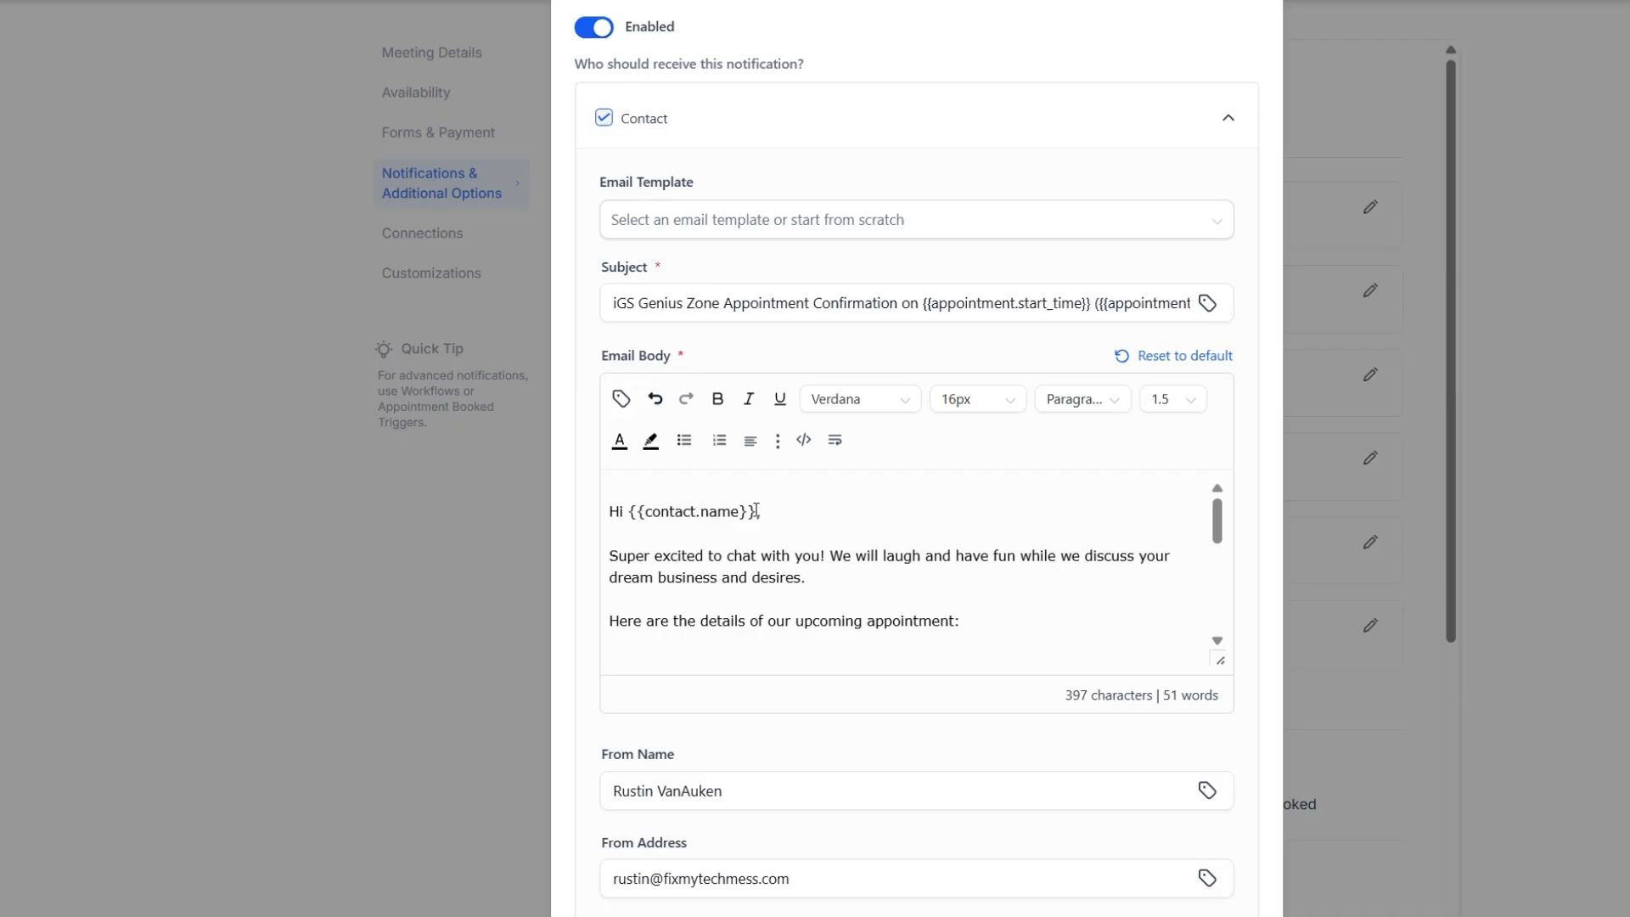
scroll(828, 516, "down", 2)
scroll(828, 517, "up", 2)
scroll(1019, 577, "down", 1)
scroll(917, 567, "down", 1)
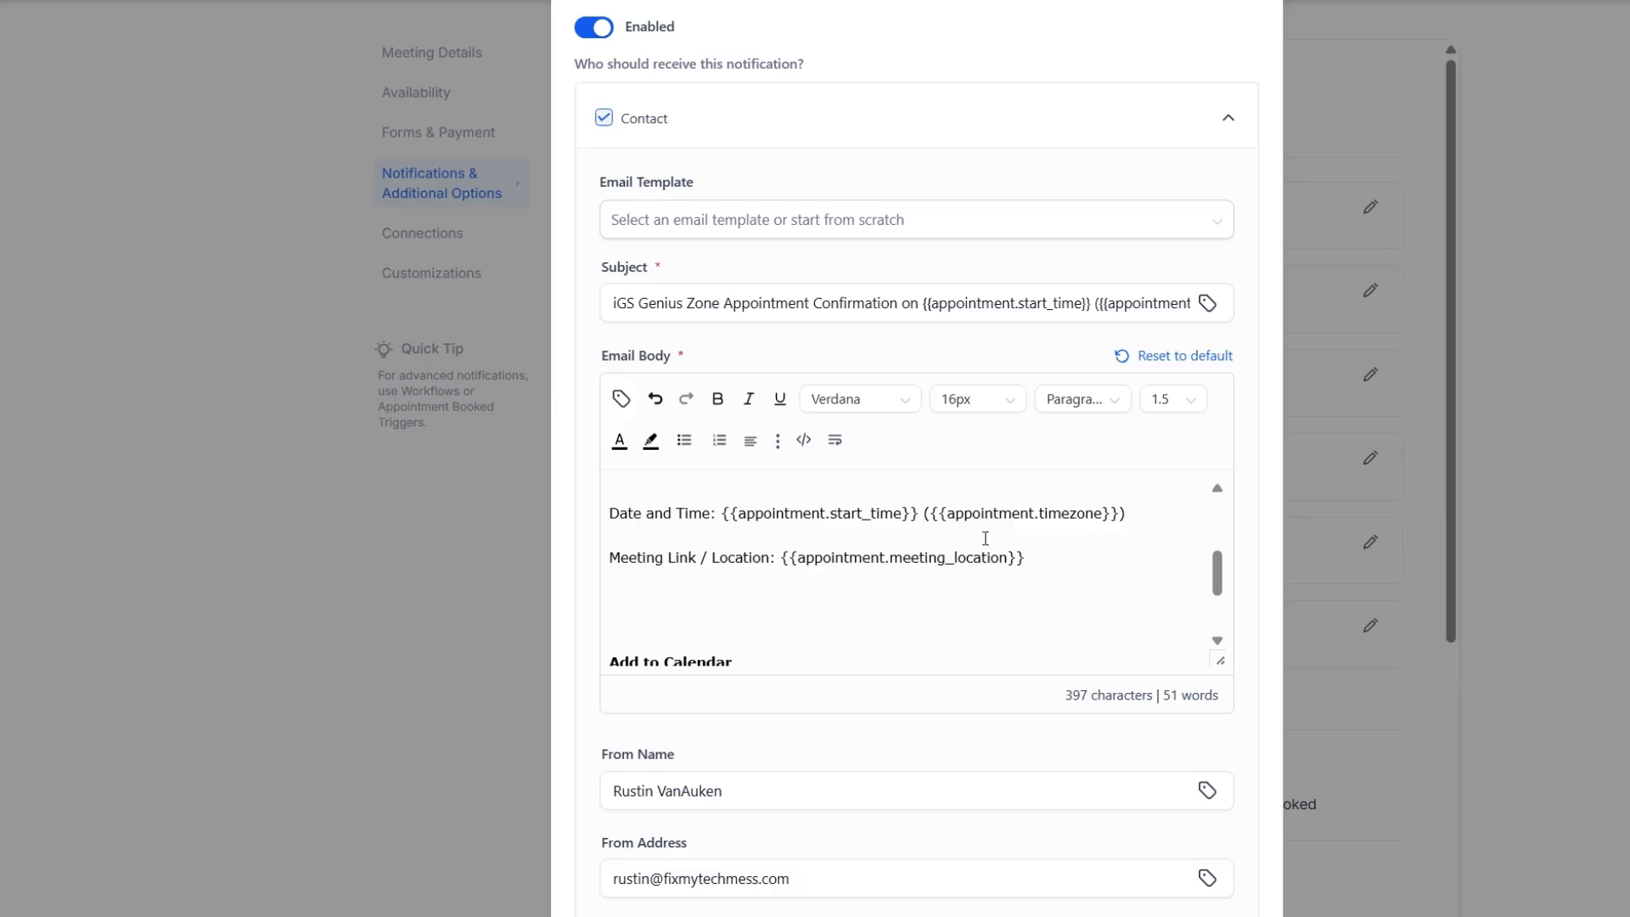
scroll(1067, 568, "down", 1)
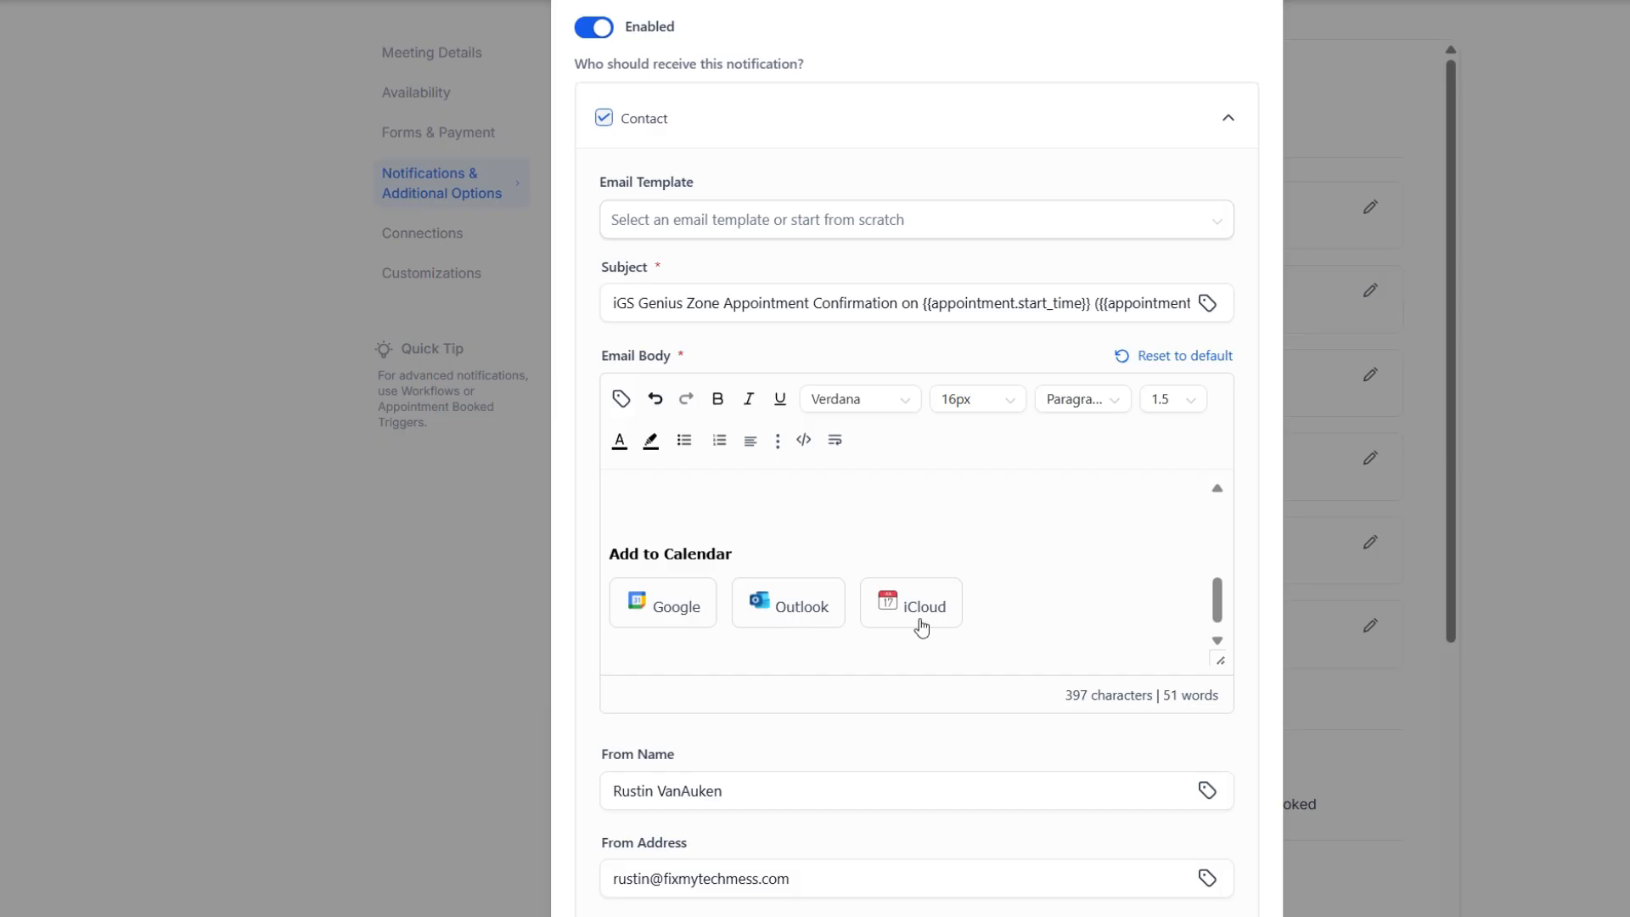
scroll(1071, 688, "down", 3)
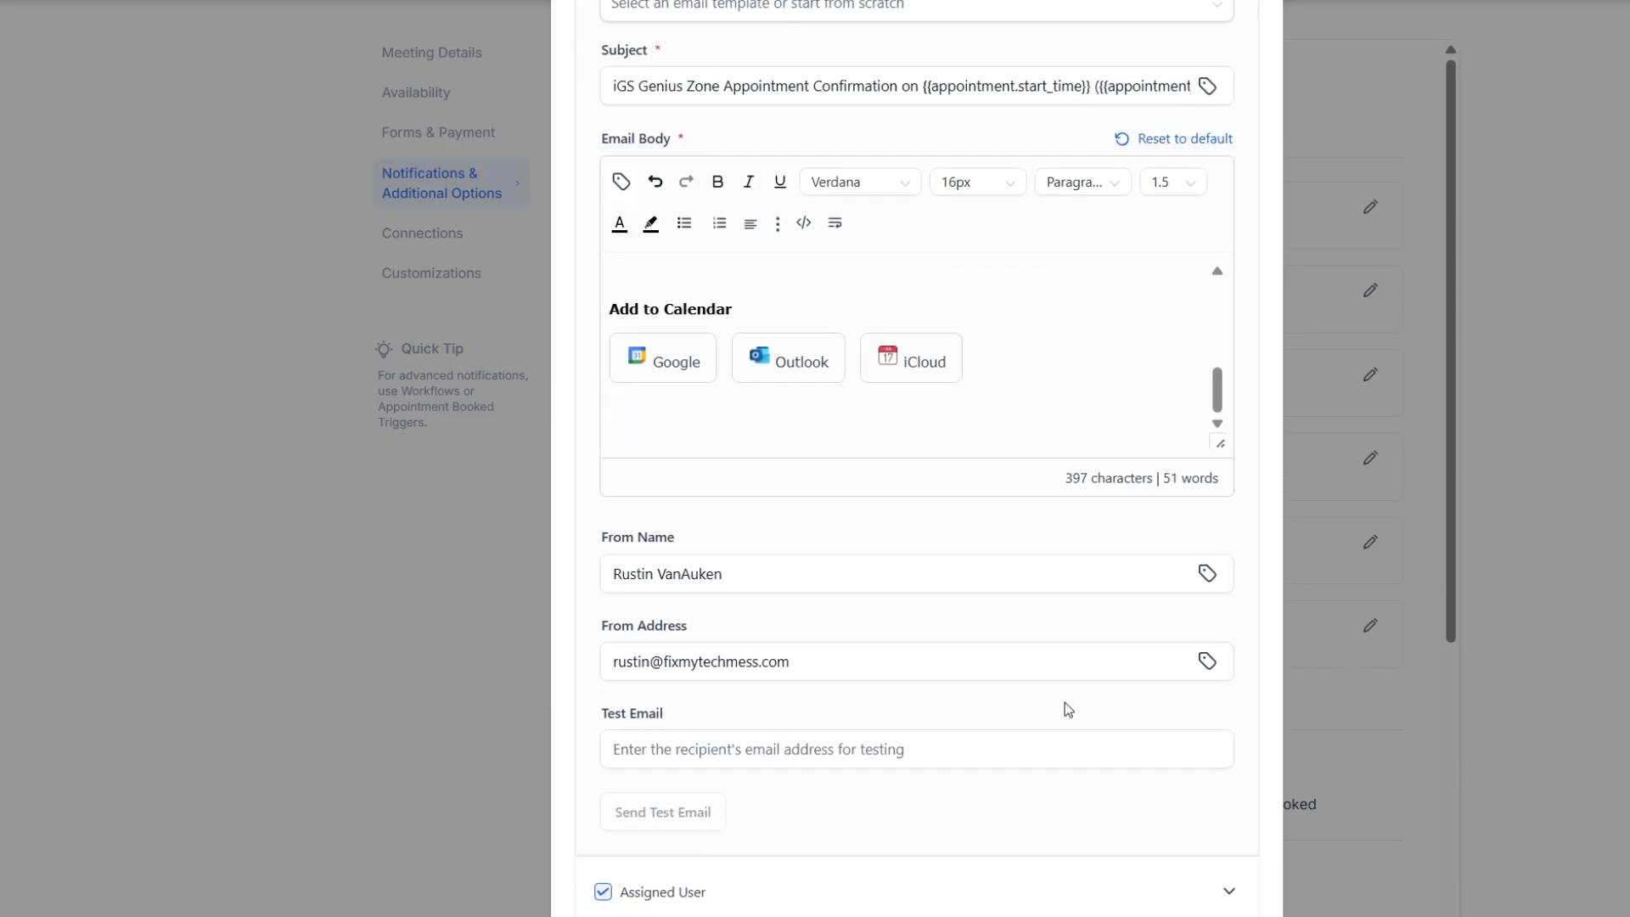
- Examine the assigned user's subject and email body in the confirmed-appointment notification, and close the notification
scroll(1053, 709, "down", 1)
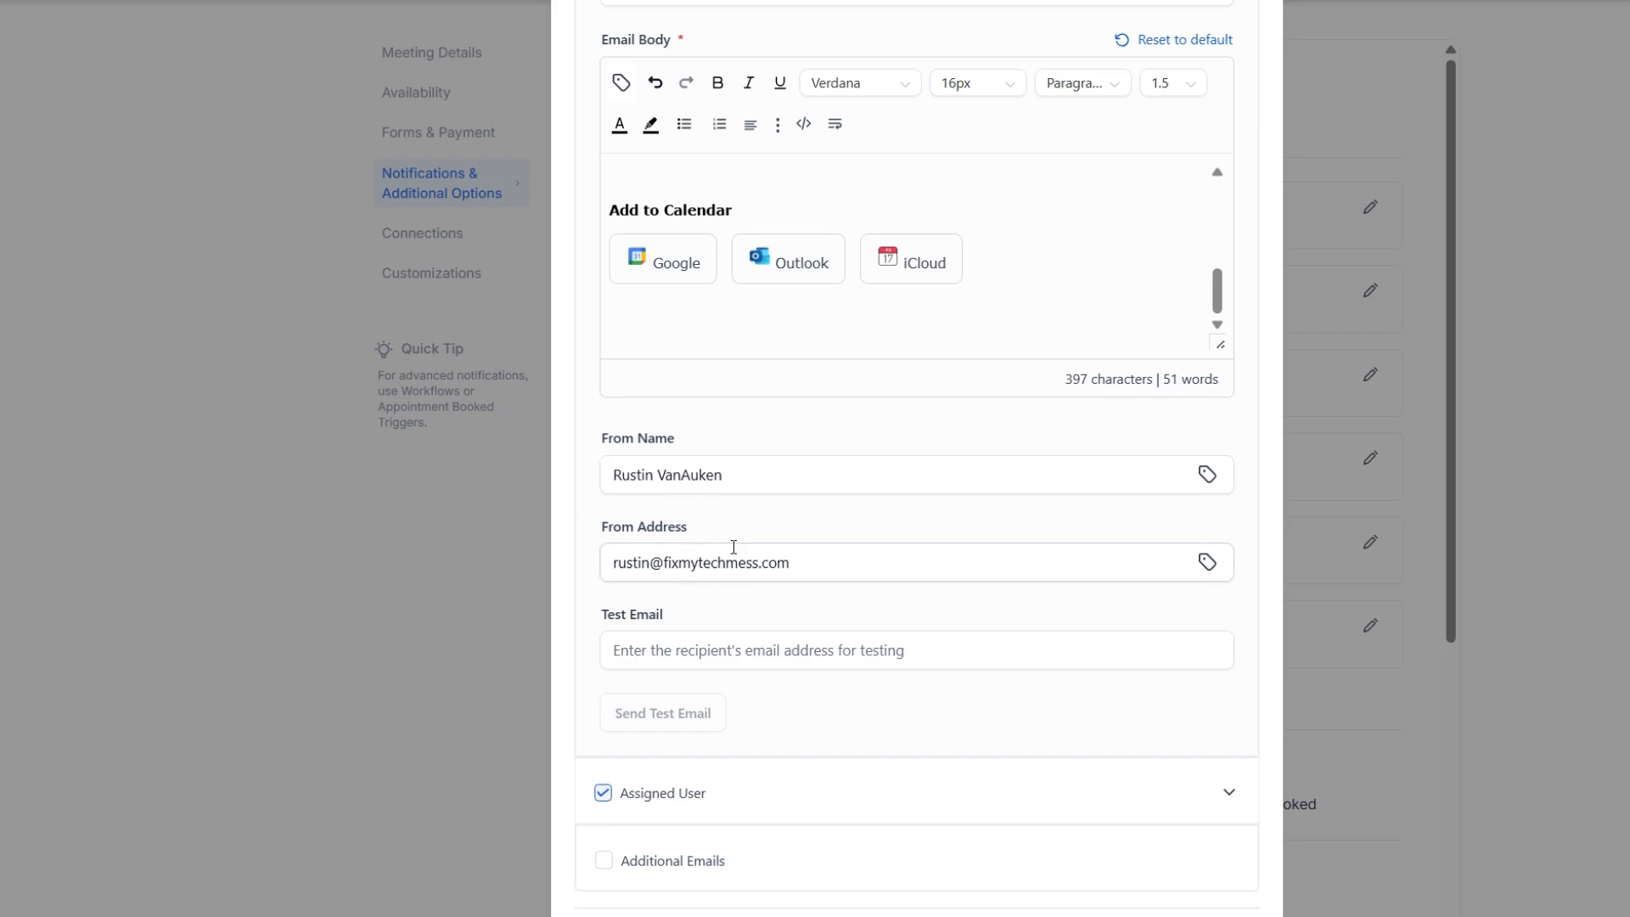
left_click(1045, 803)
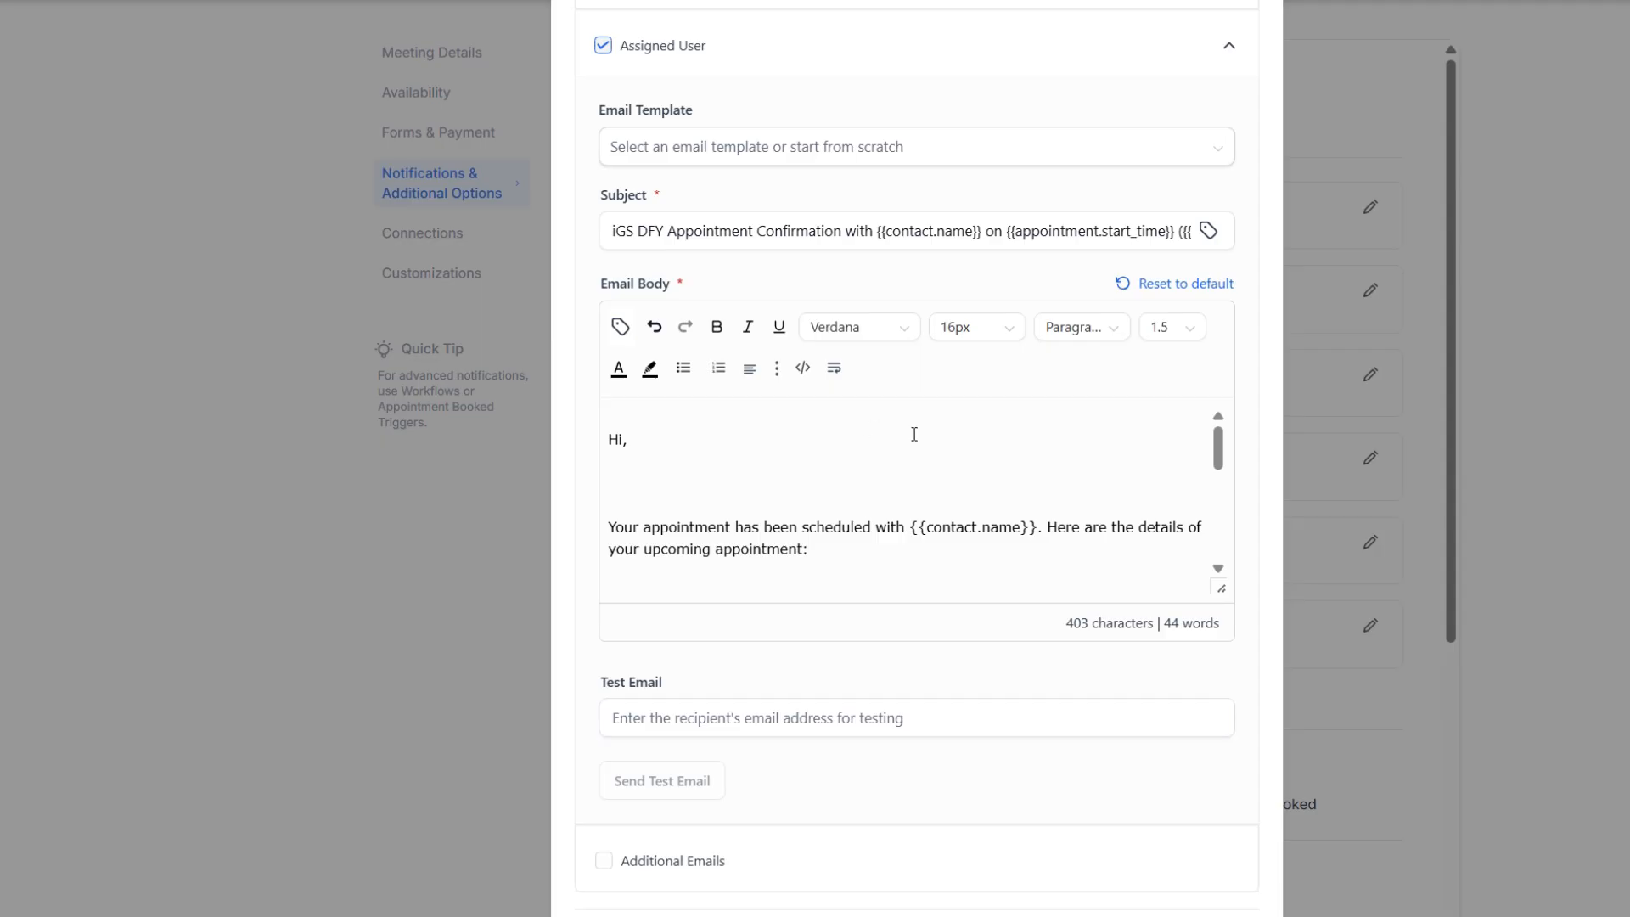
scroll(934, 470, "down", 2)
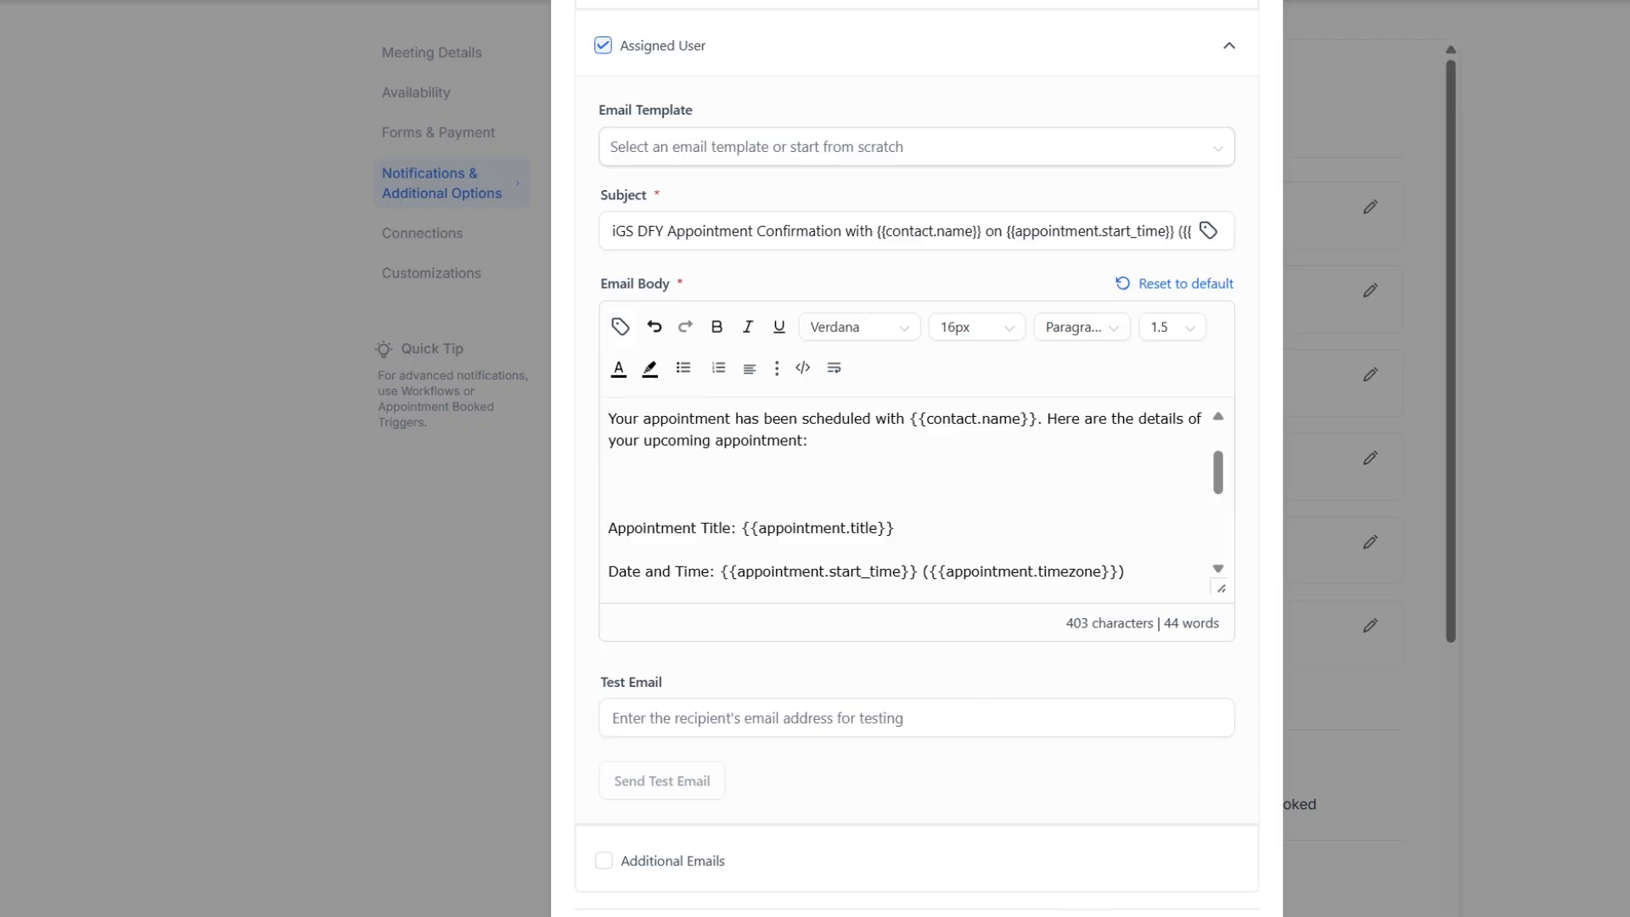
left_click(1165, 916)
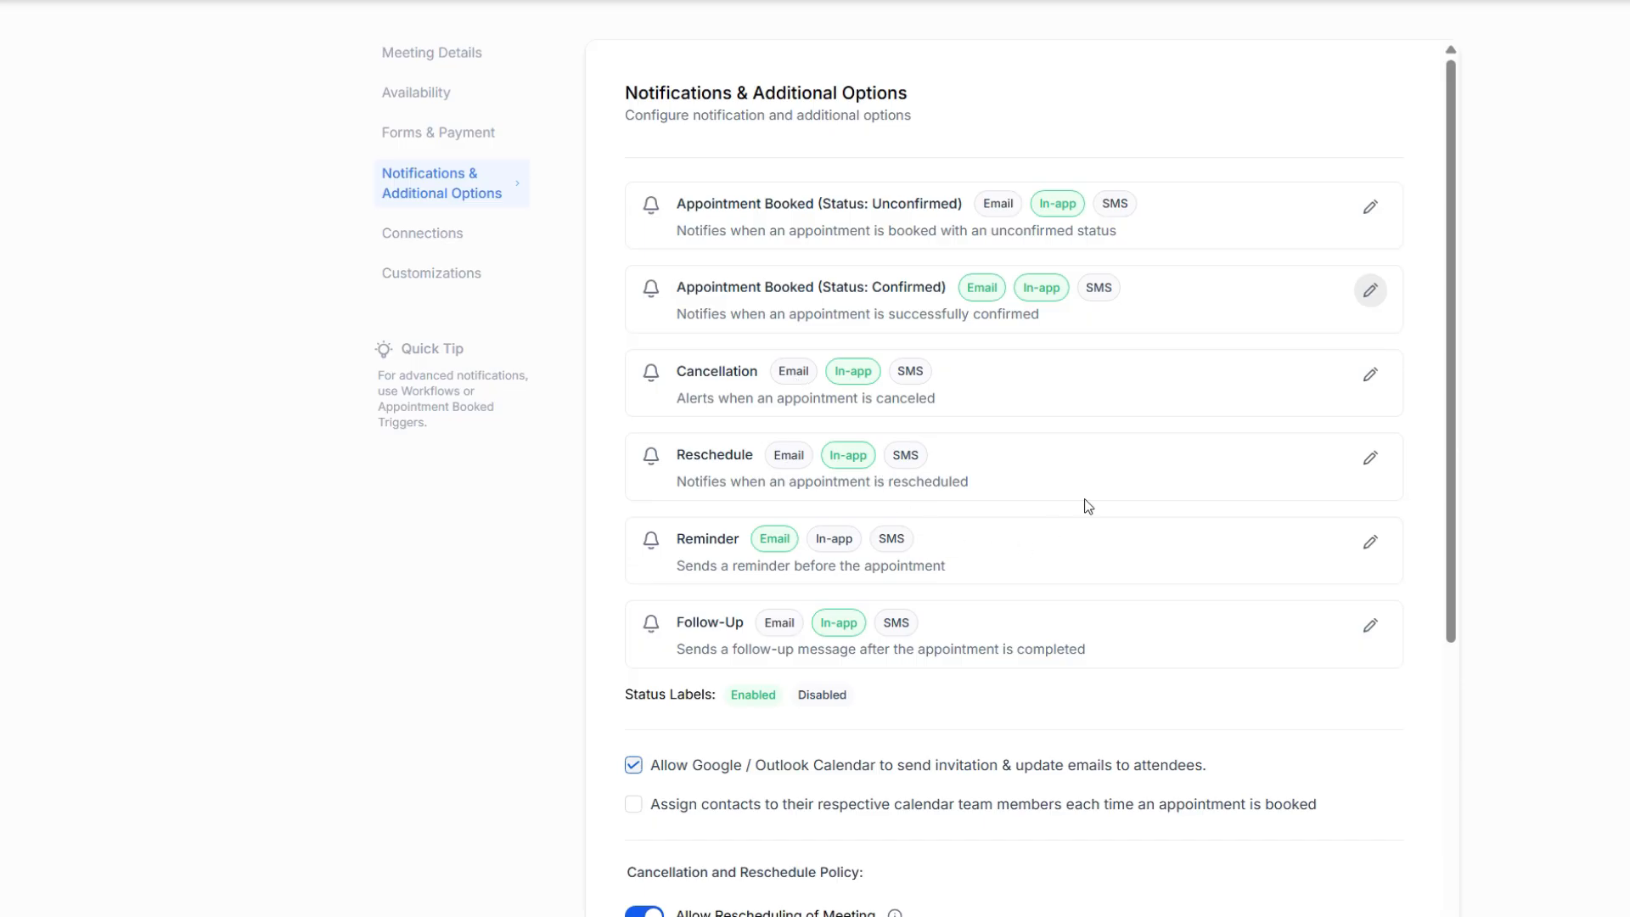
- Open the calendar's Reminder notification and examine when the contact's reminder emails are triggered
scroll(1088, 506, "down", 1)
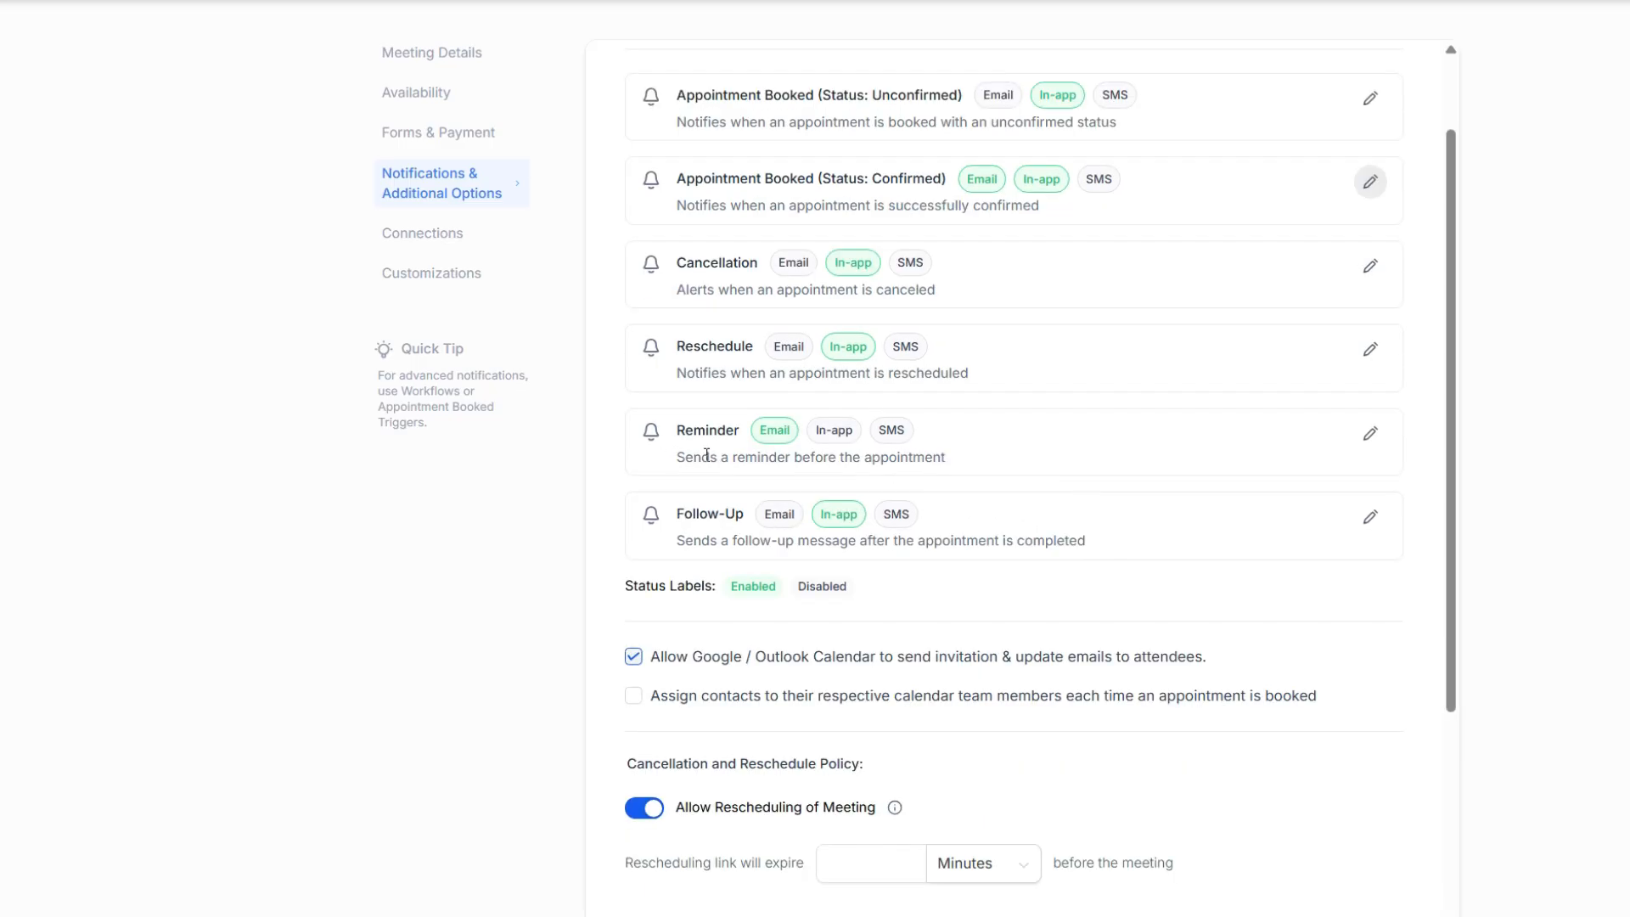
left_click(1370, 435)
left_click(906, 499)
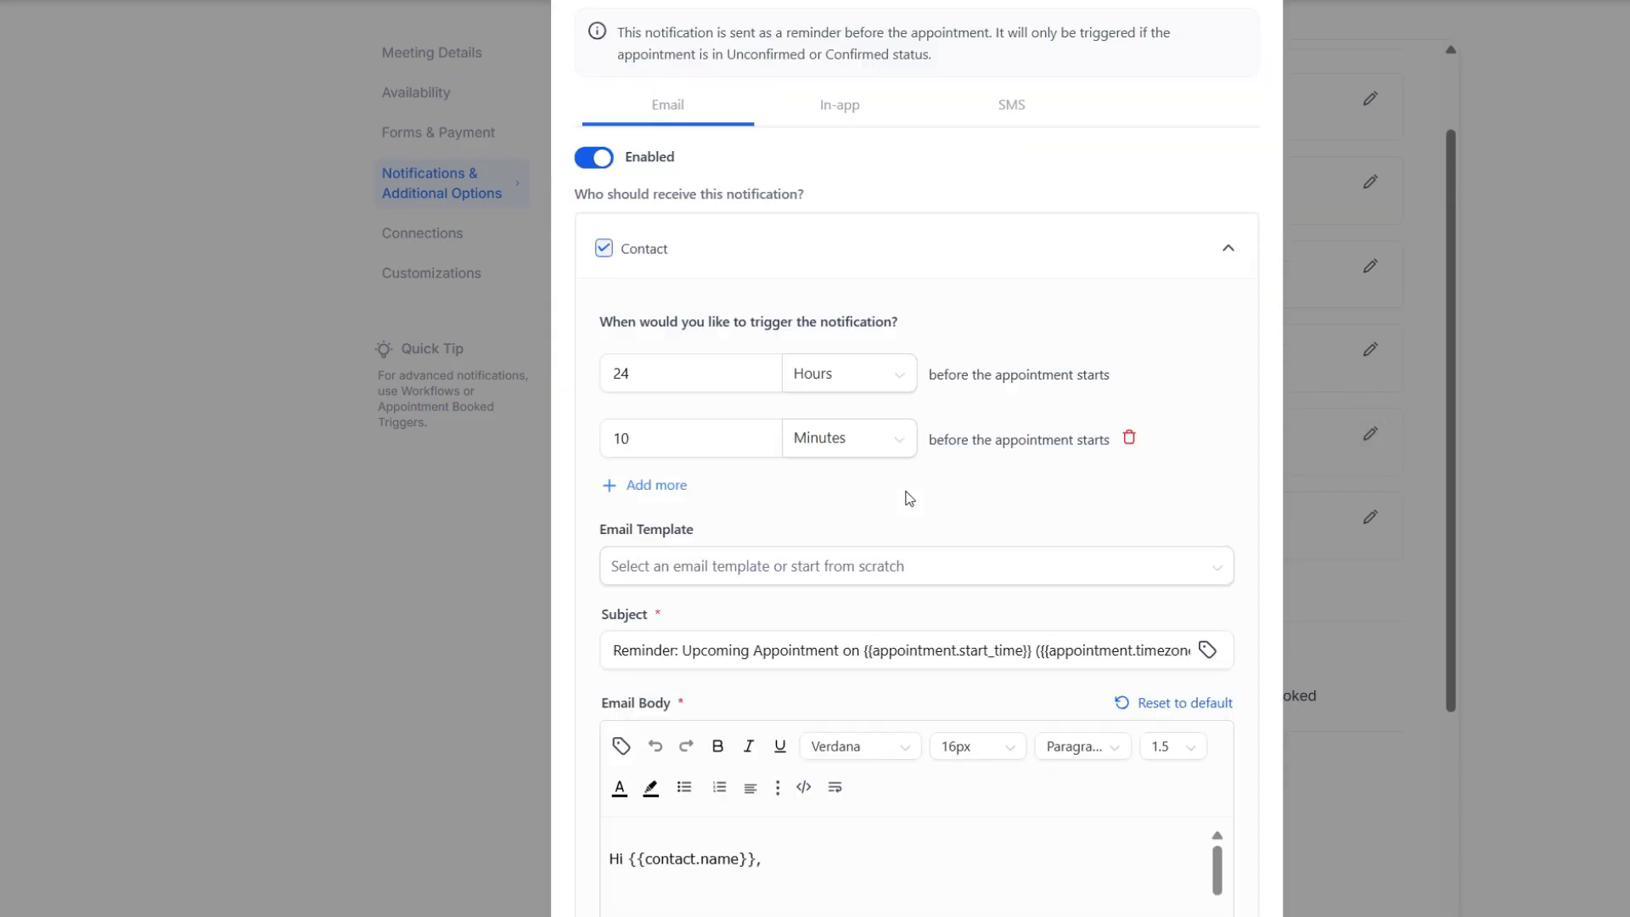
left_click(753, 372)
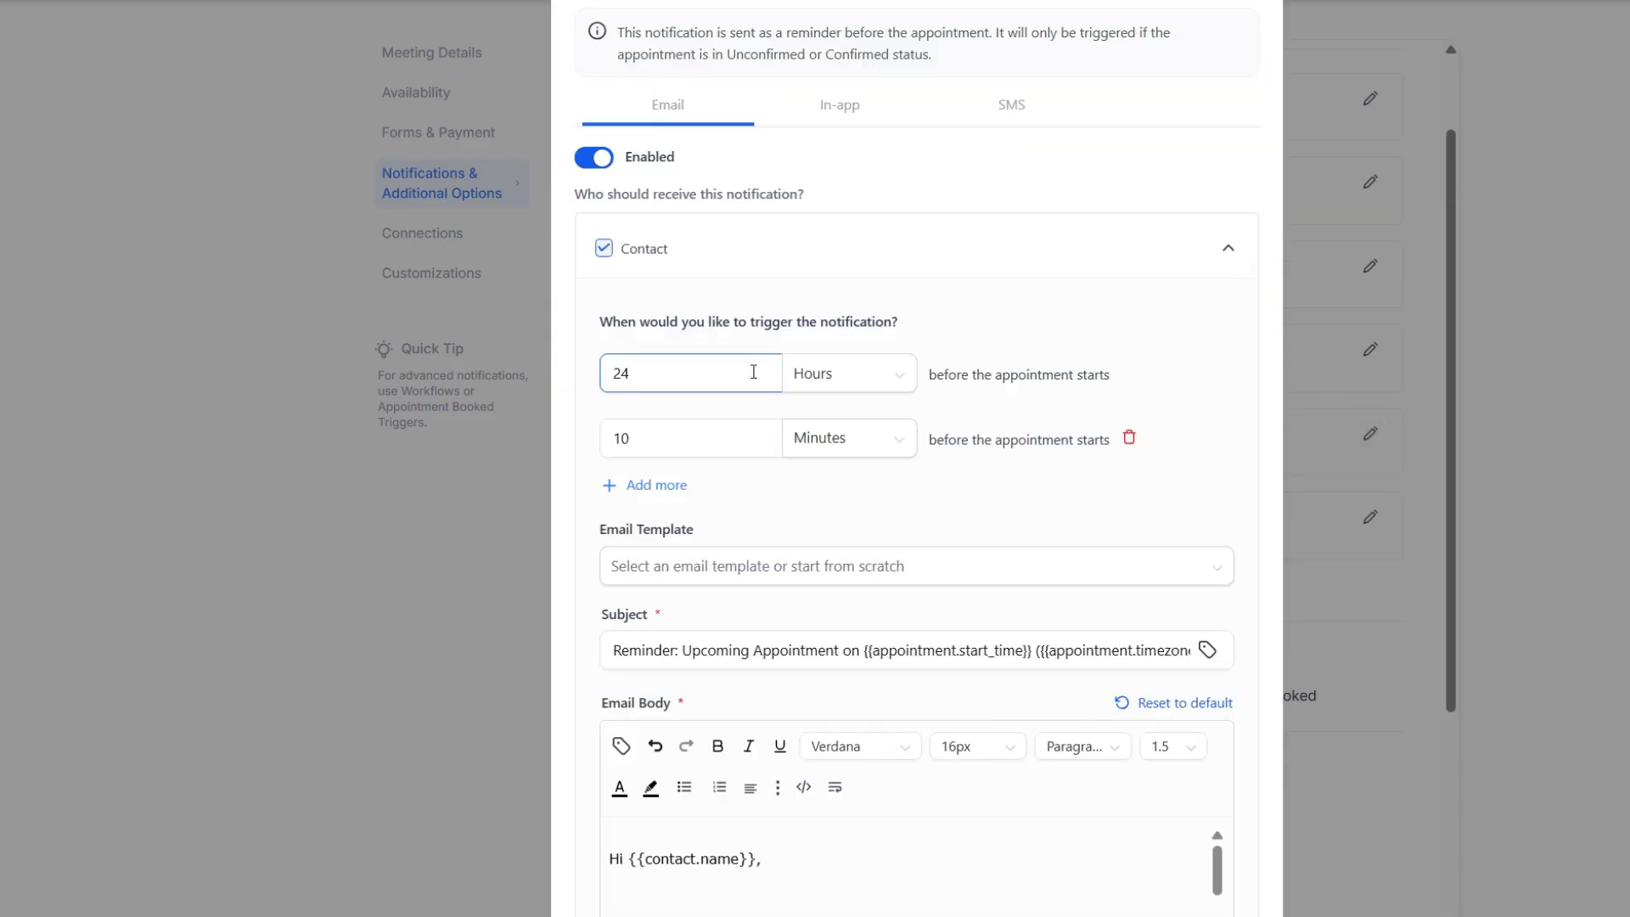
left_click(755, 450)
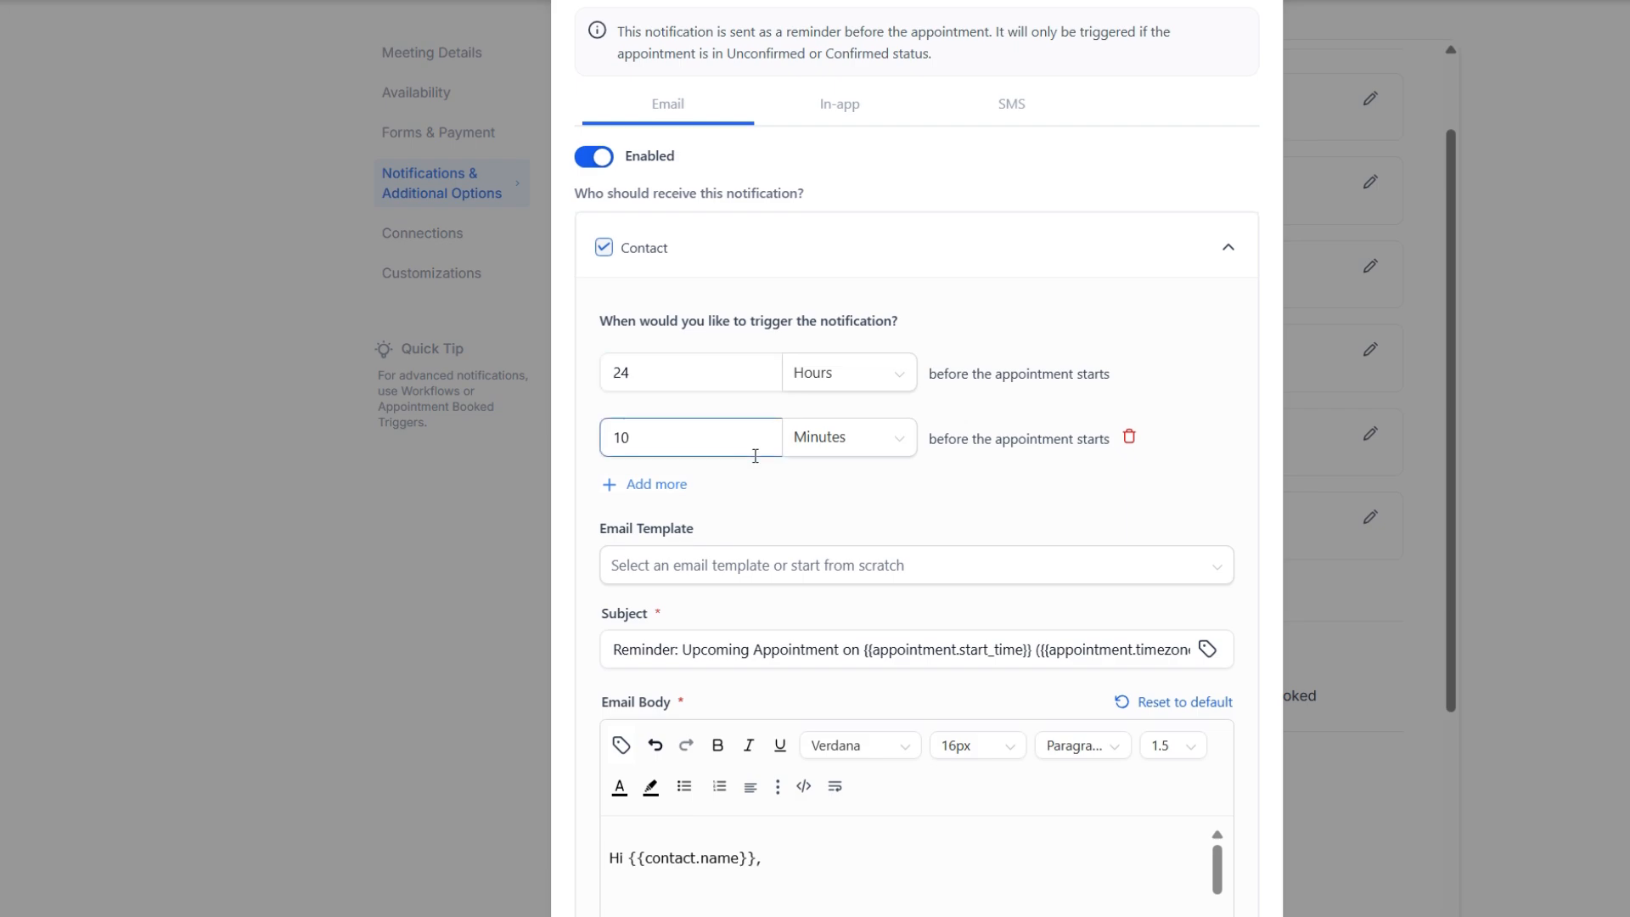
scroll(934, 366, "down", 1)
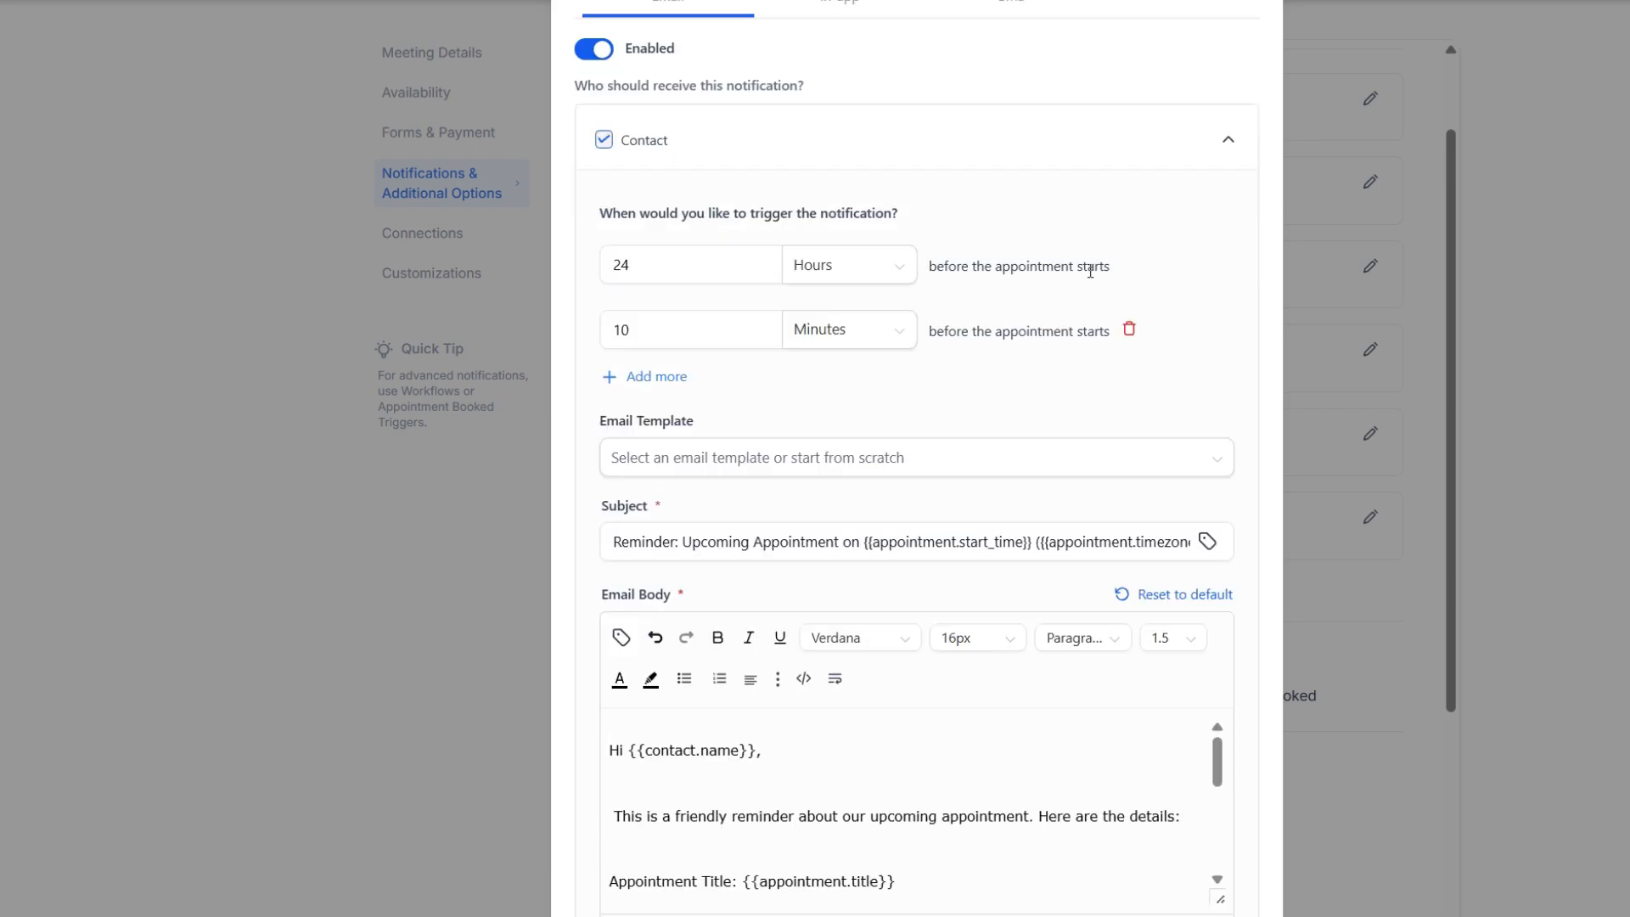
- Remove the contact's second reminder trigger and set the remaining one to 10 minutes before the appointment starts
left_click(1129, 335)
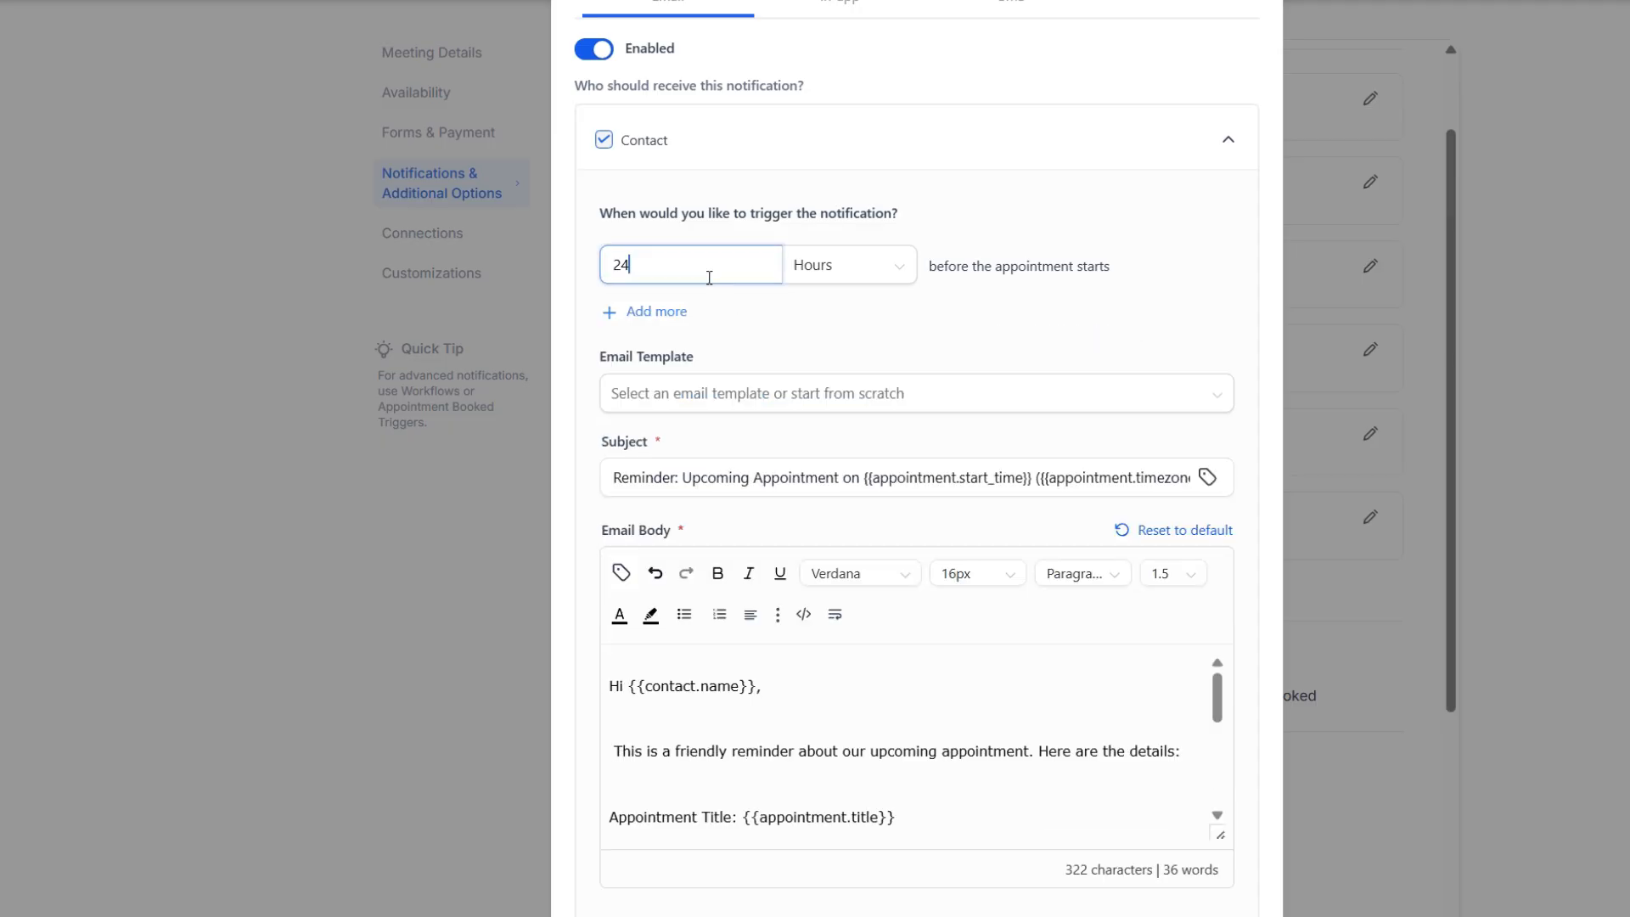
left_click(656, 265)
left_click_drag(655, 265, 604, 272)
type("1")
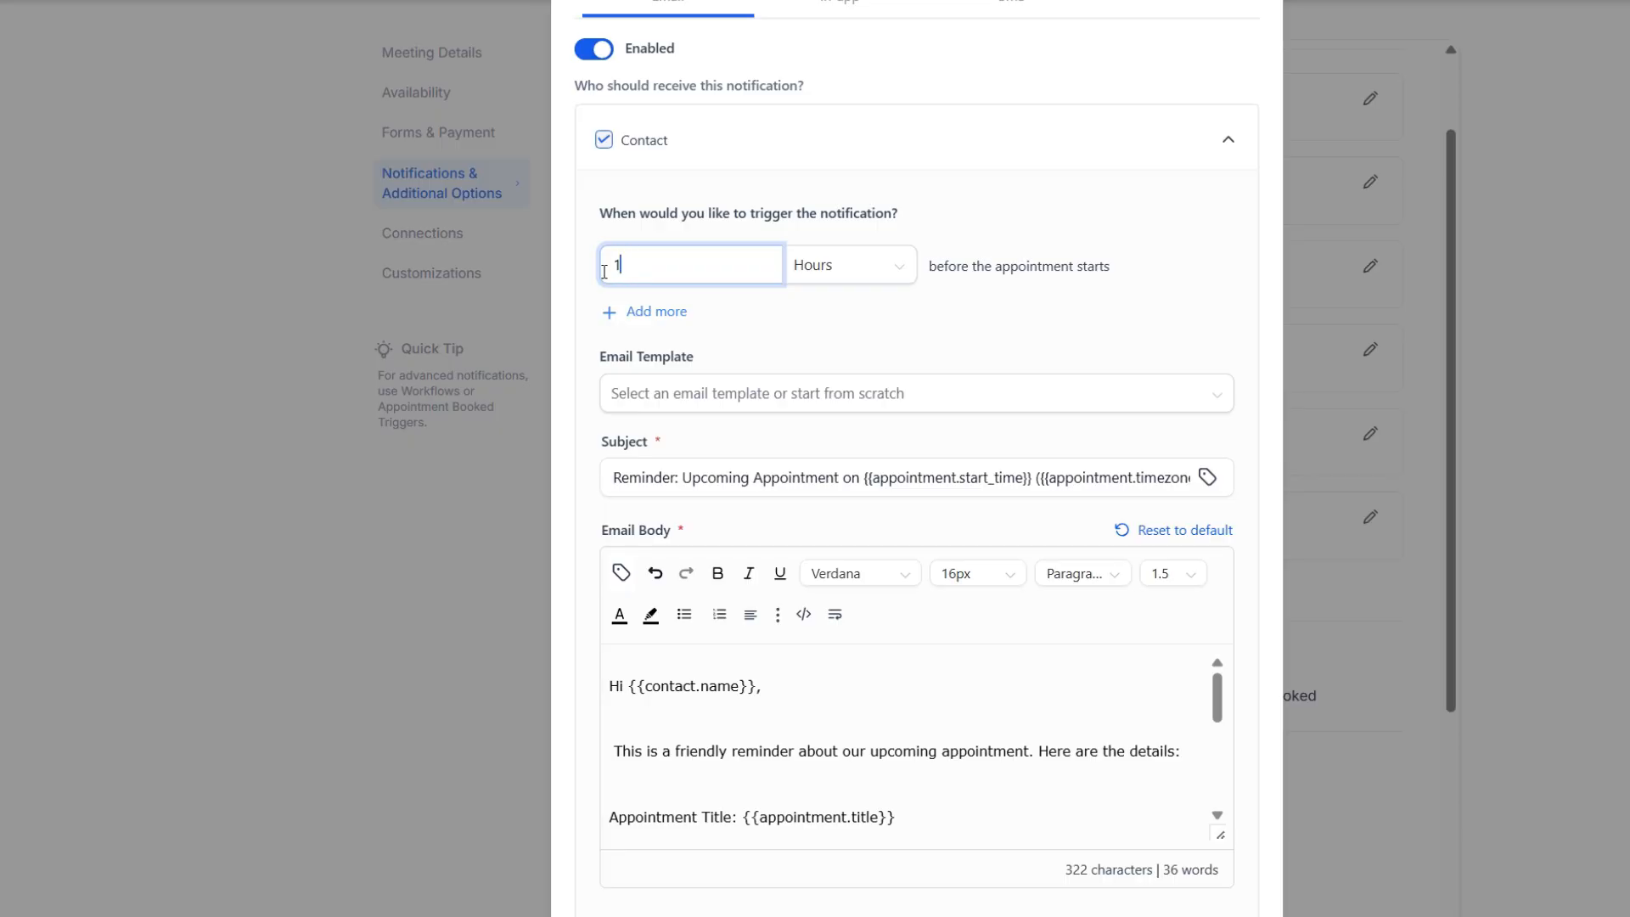
type("0")
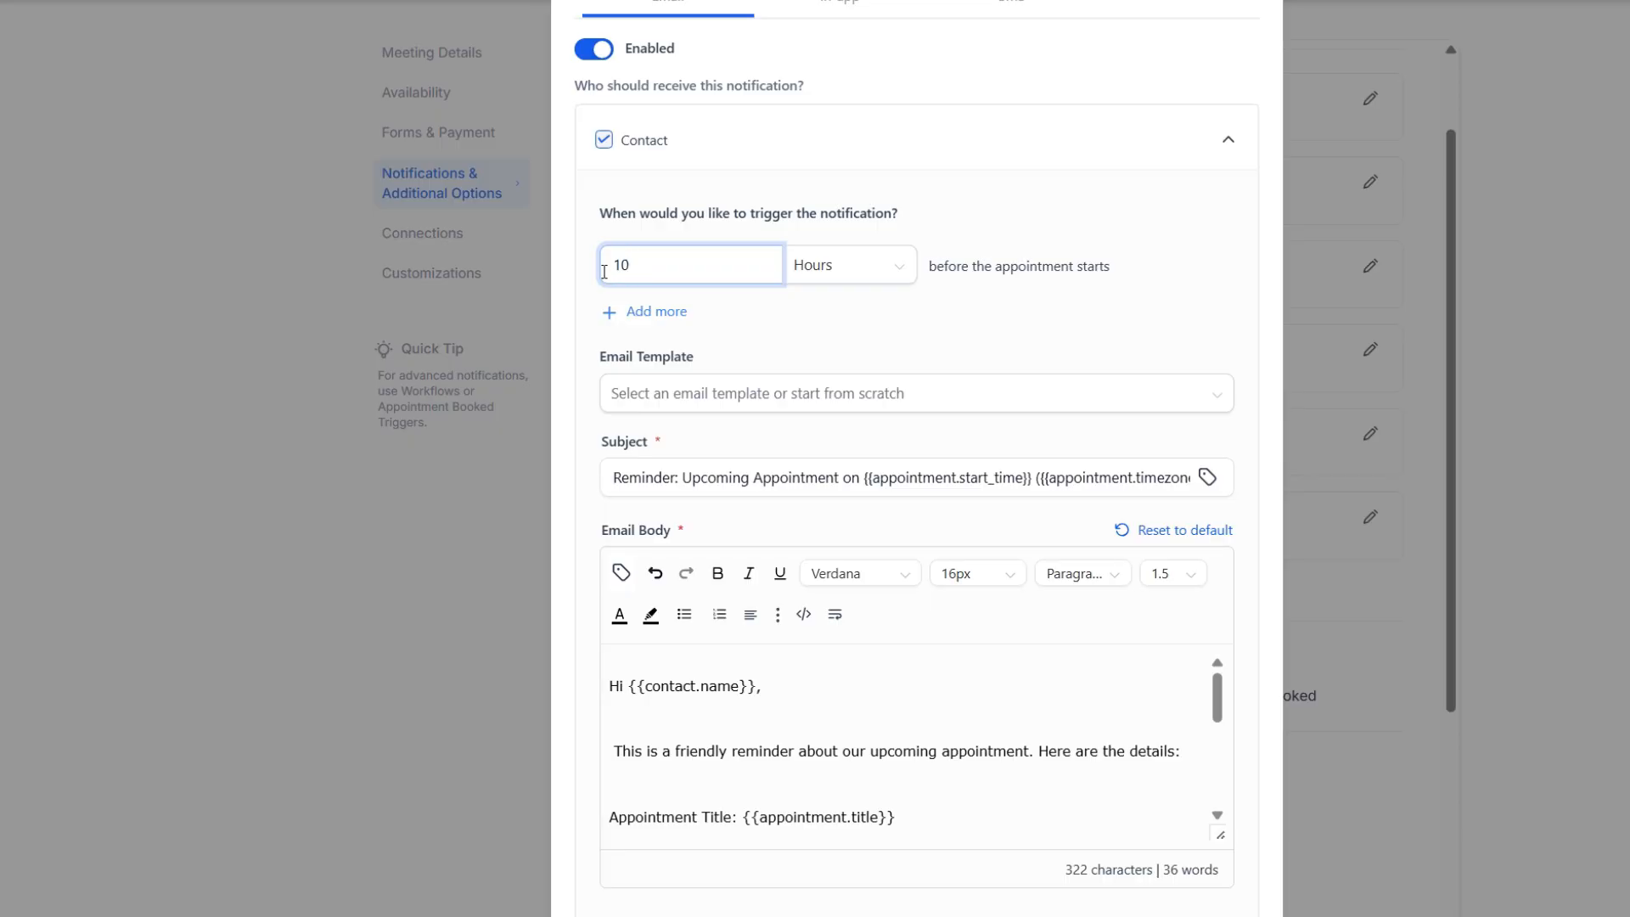
left_click(853, 265)
left_click(859, 323)
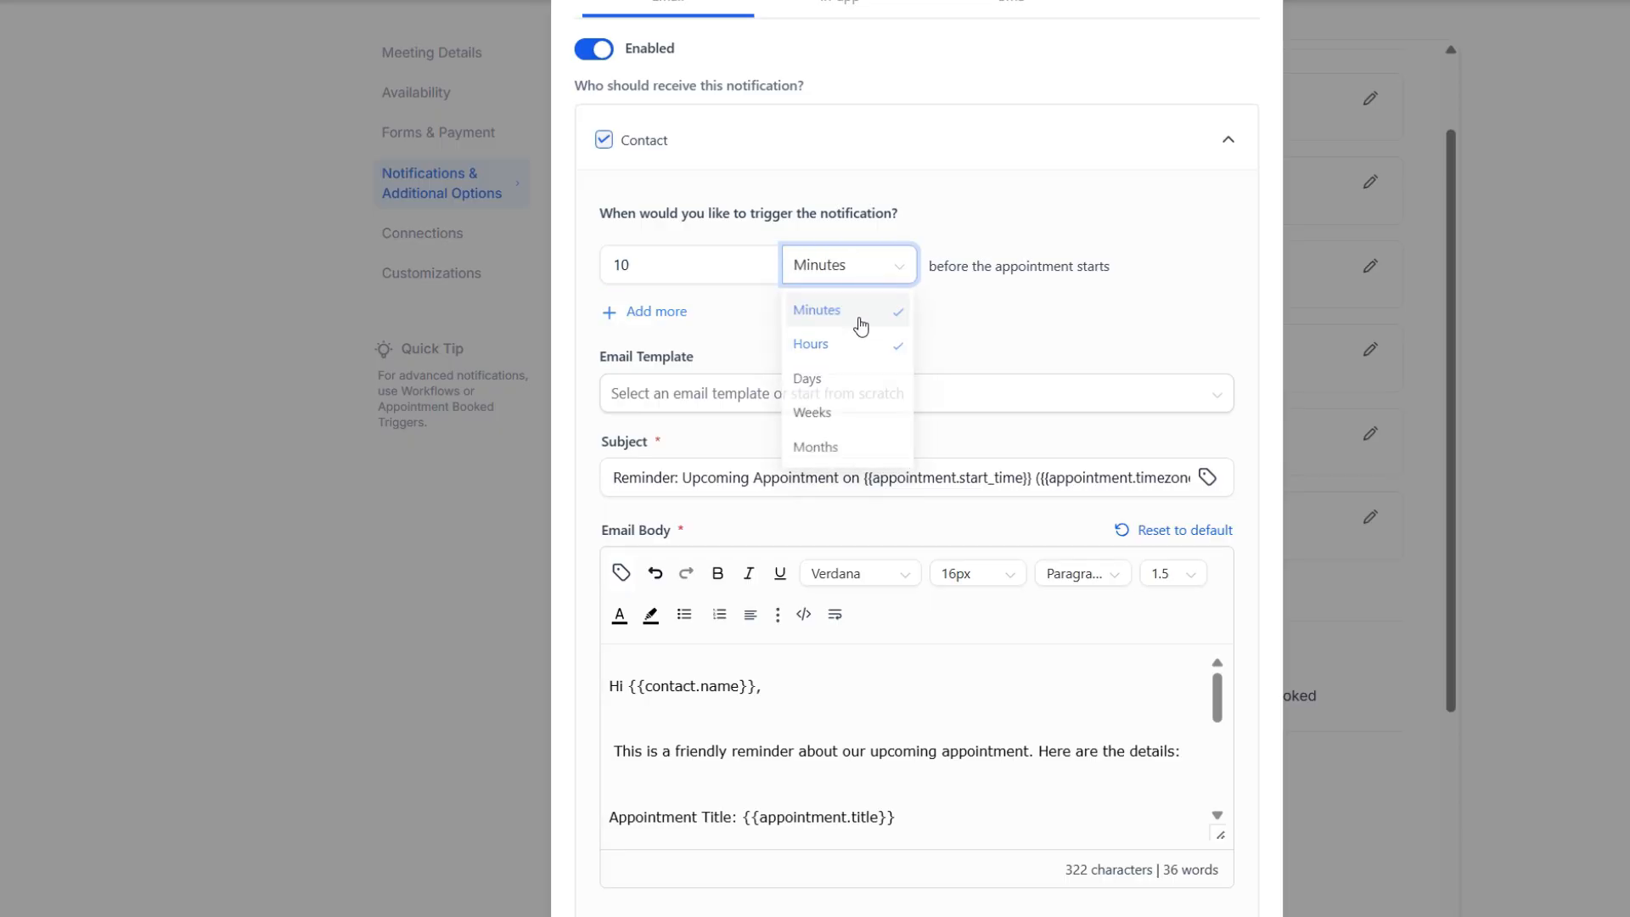
left_click(1035, 326)
- Examine the email templates available for the contact's reminder, leaving none selected
scroll(1035, 343, "down", 1)
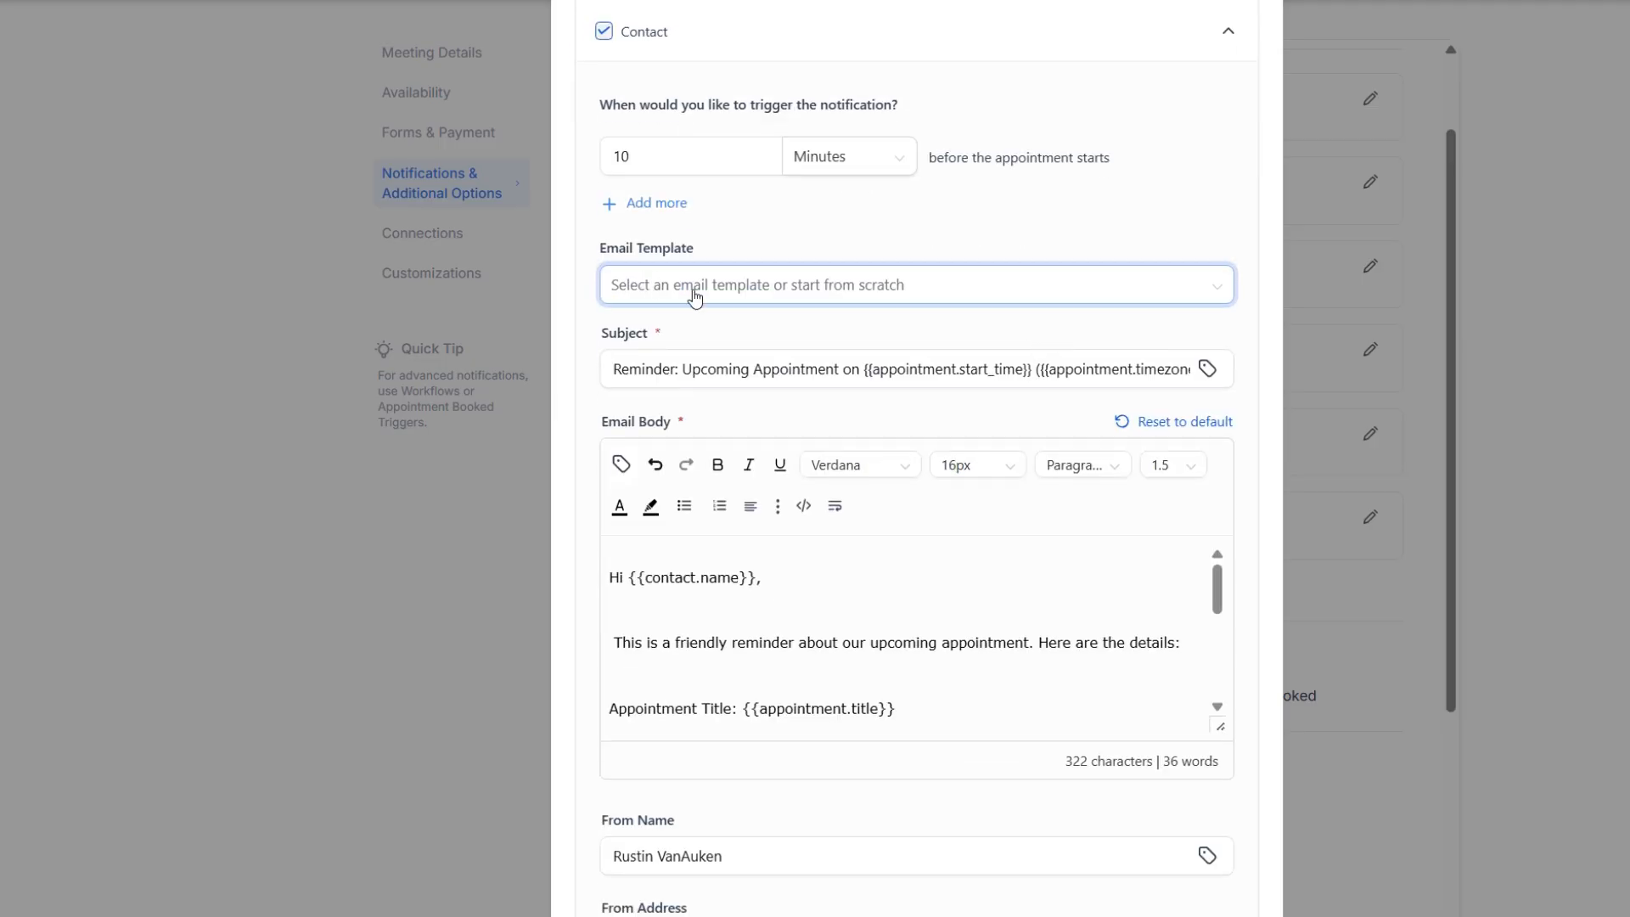
left_click(851, 303)
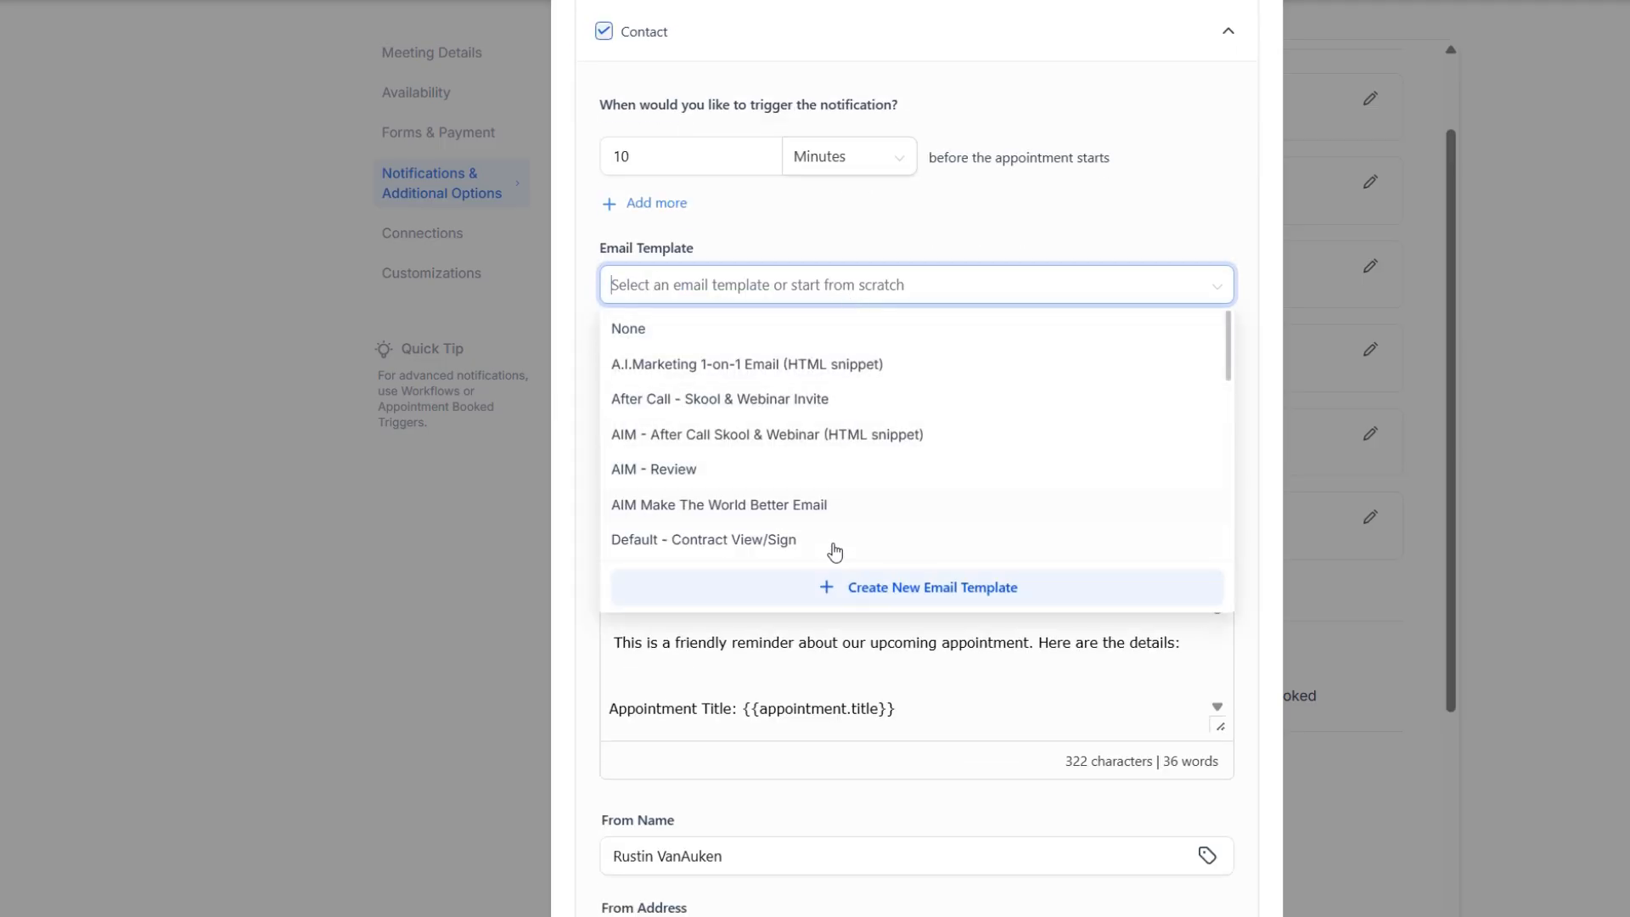
left_click(1148, 228)
- Examine the reminder email's body from the greeting to the Add to Calendar links, and close the notification without saving
scroll(880, 277, "down", 1)
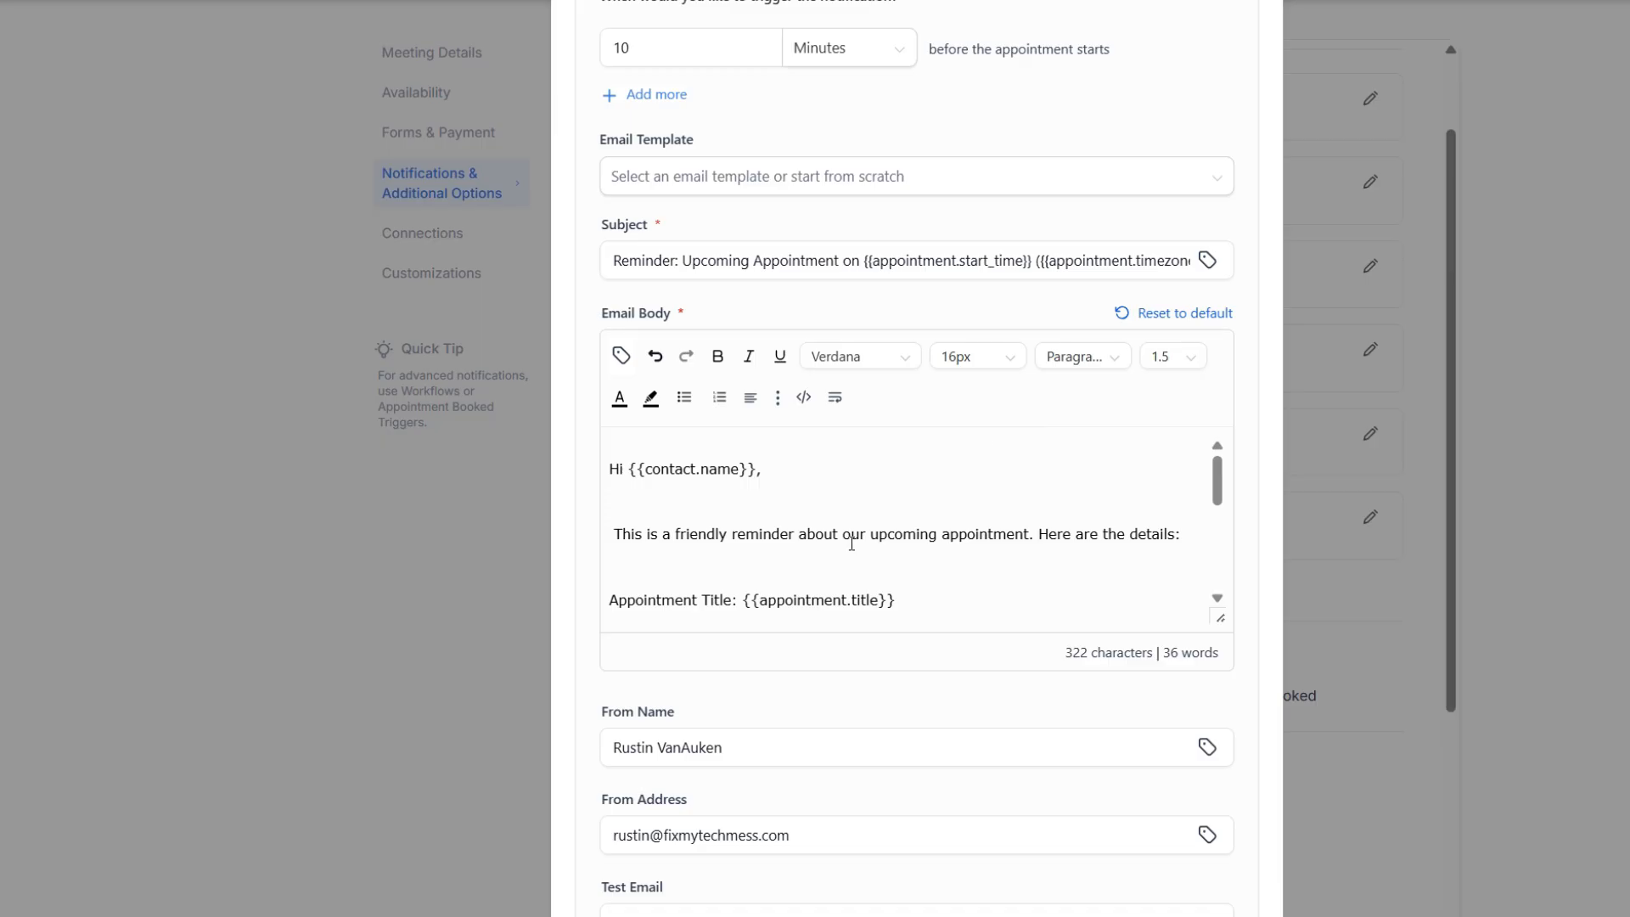
scroll(849, 540, "down", 1)
scroll(907, 558, "down", 2)
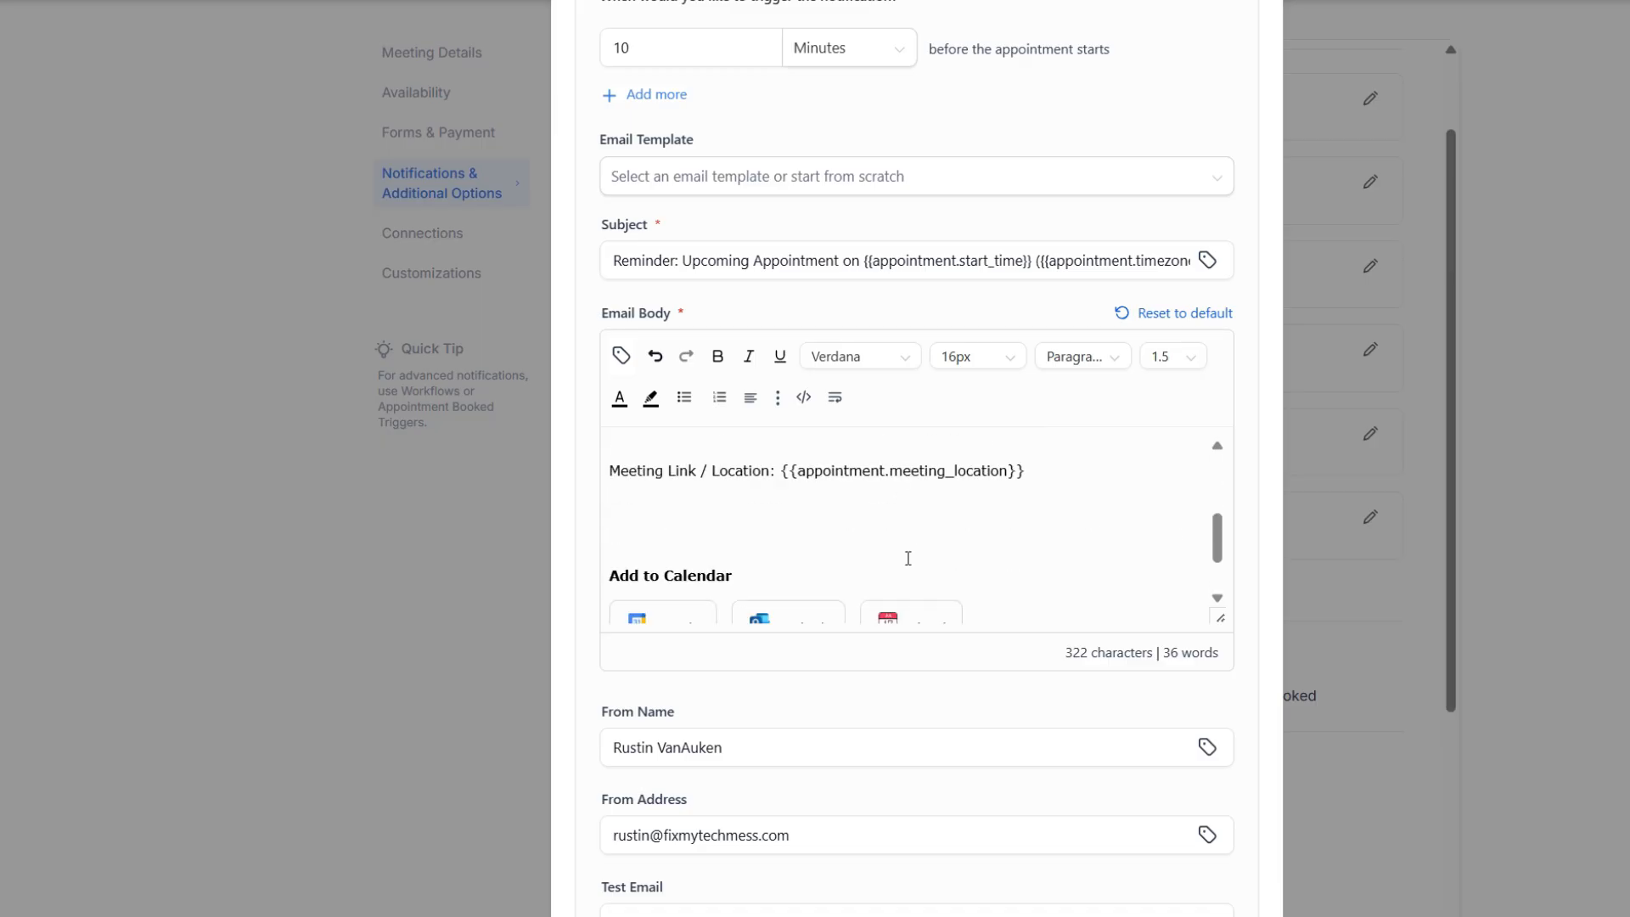
scroll(907, 558, "up", 3)
scroll(908, 557, "up", 1)
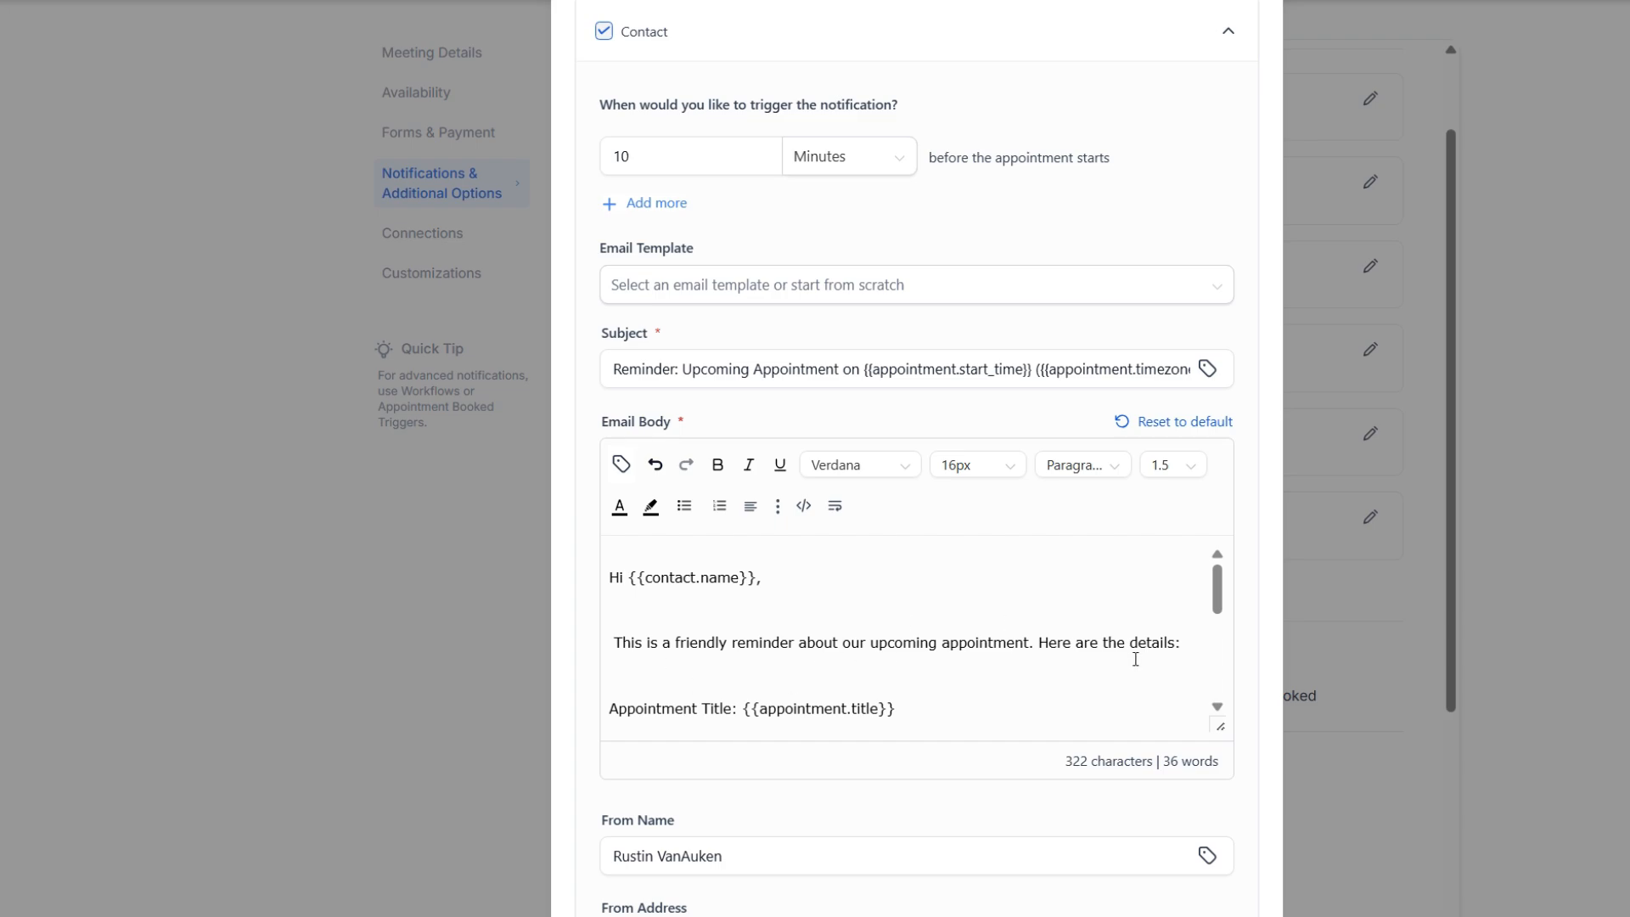
scroll(1112, 661, "down", 1)
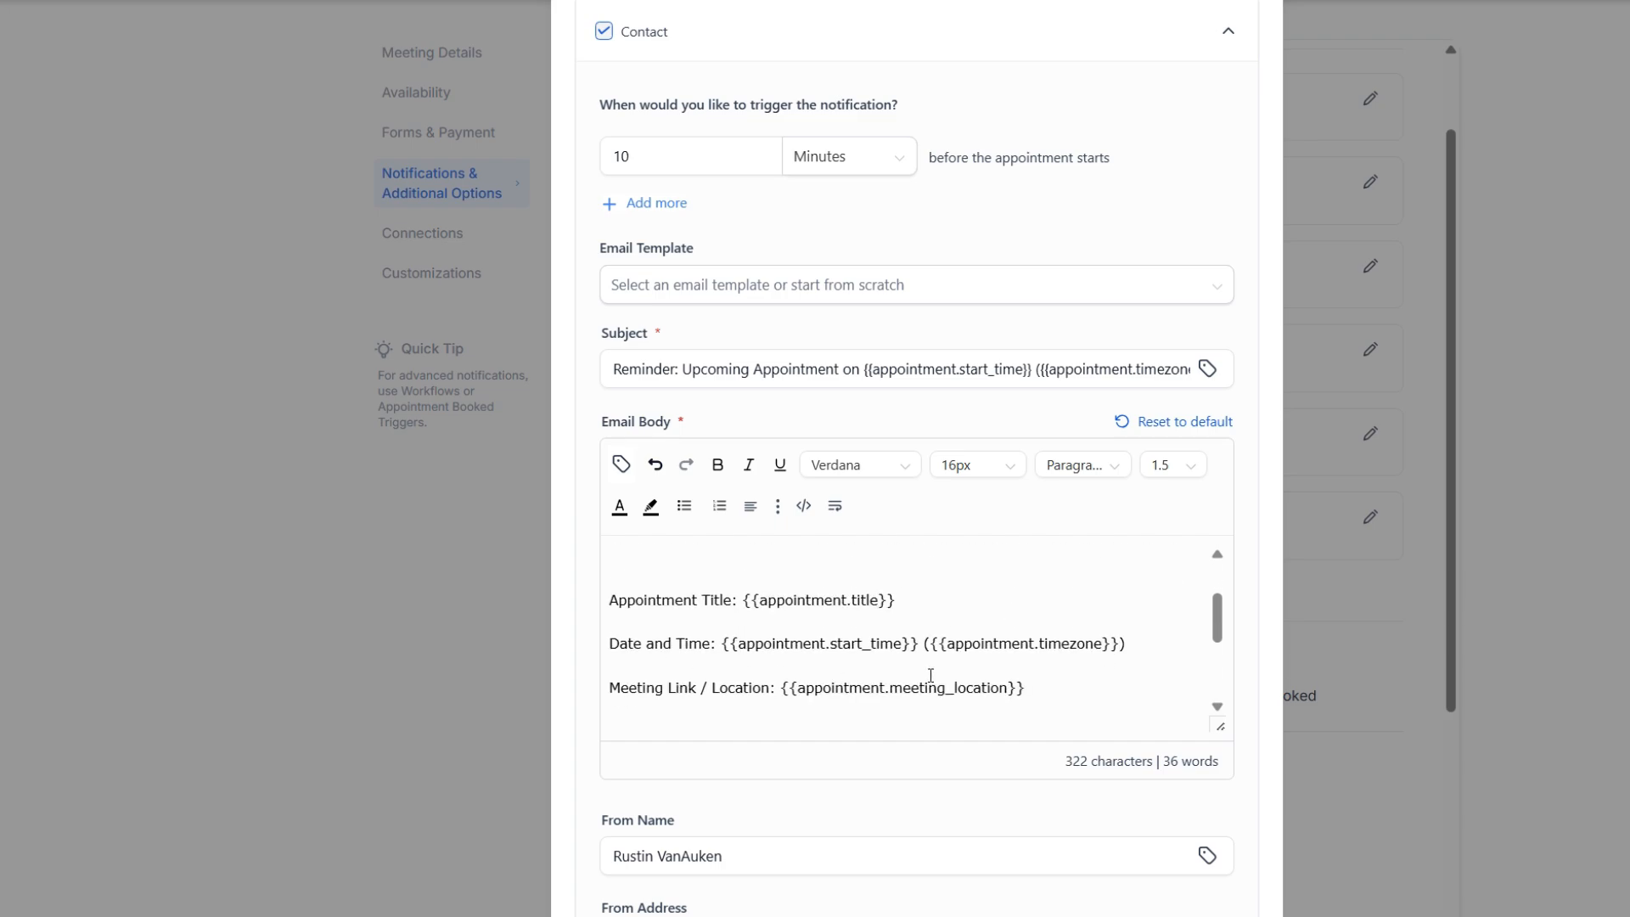
scroll(950, 685, "down", 1)
scroll(950, 685, "down", 2)
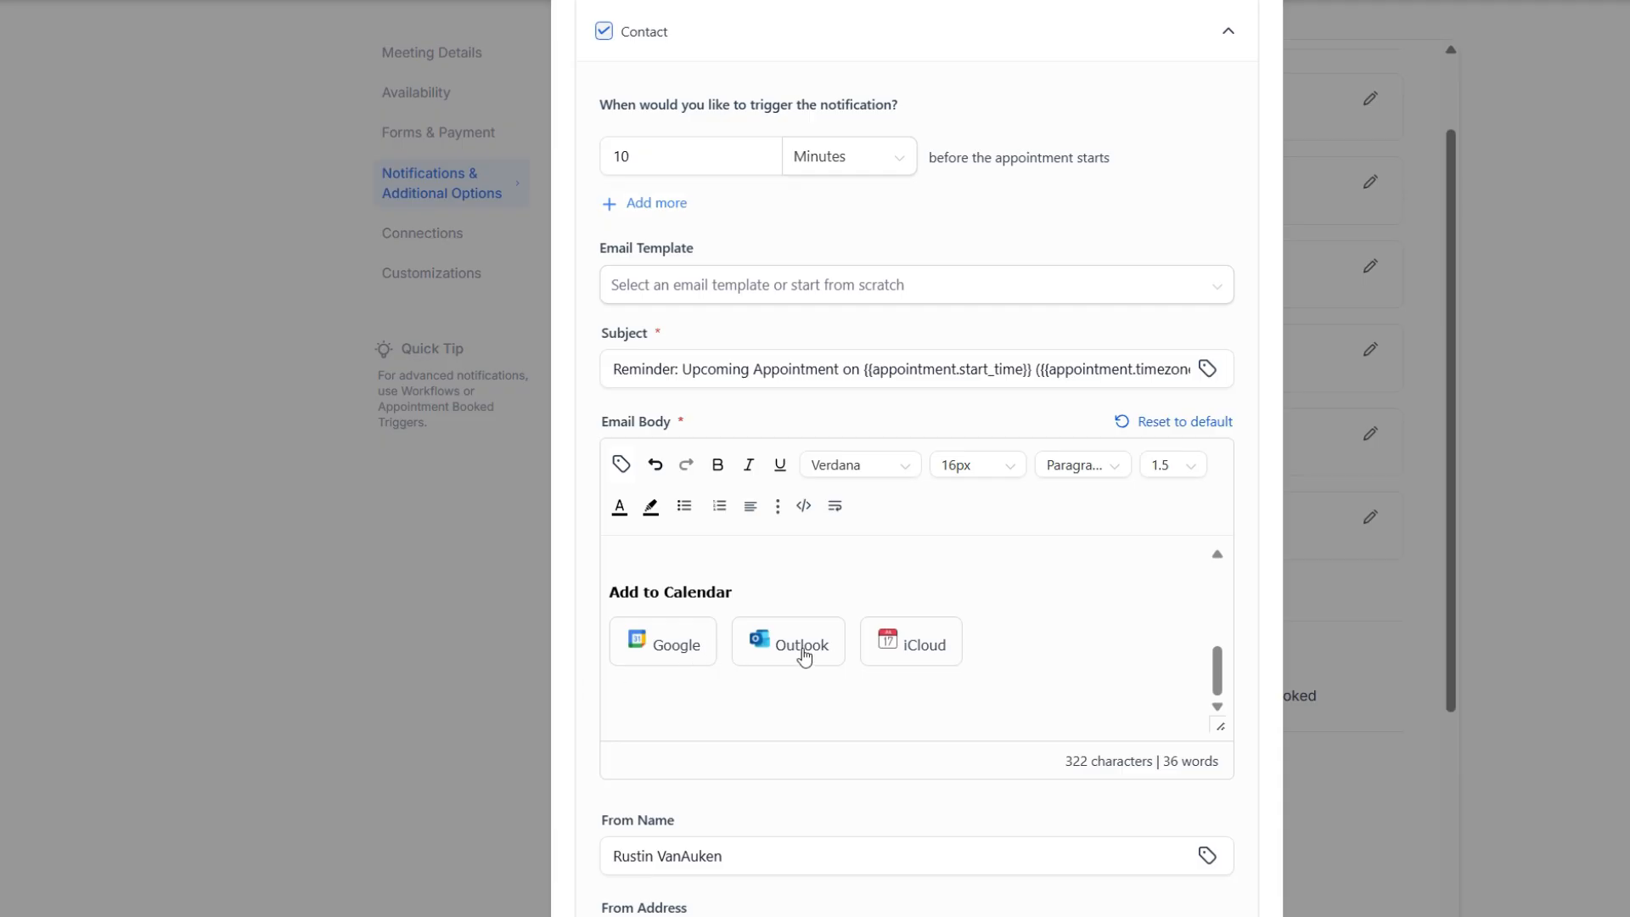
scroll(1047, 716, "up", 3)
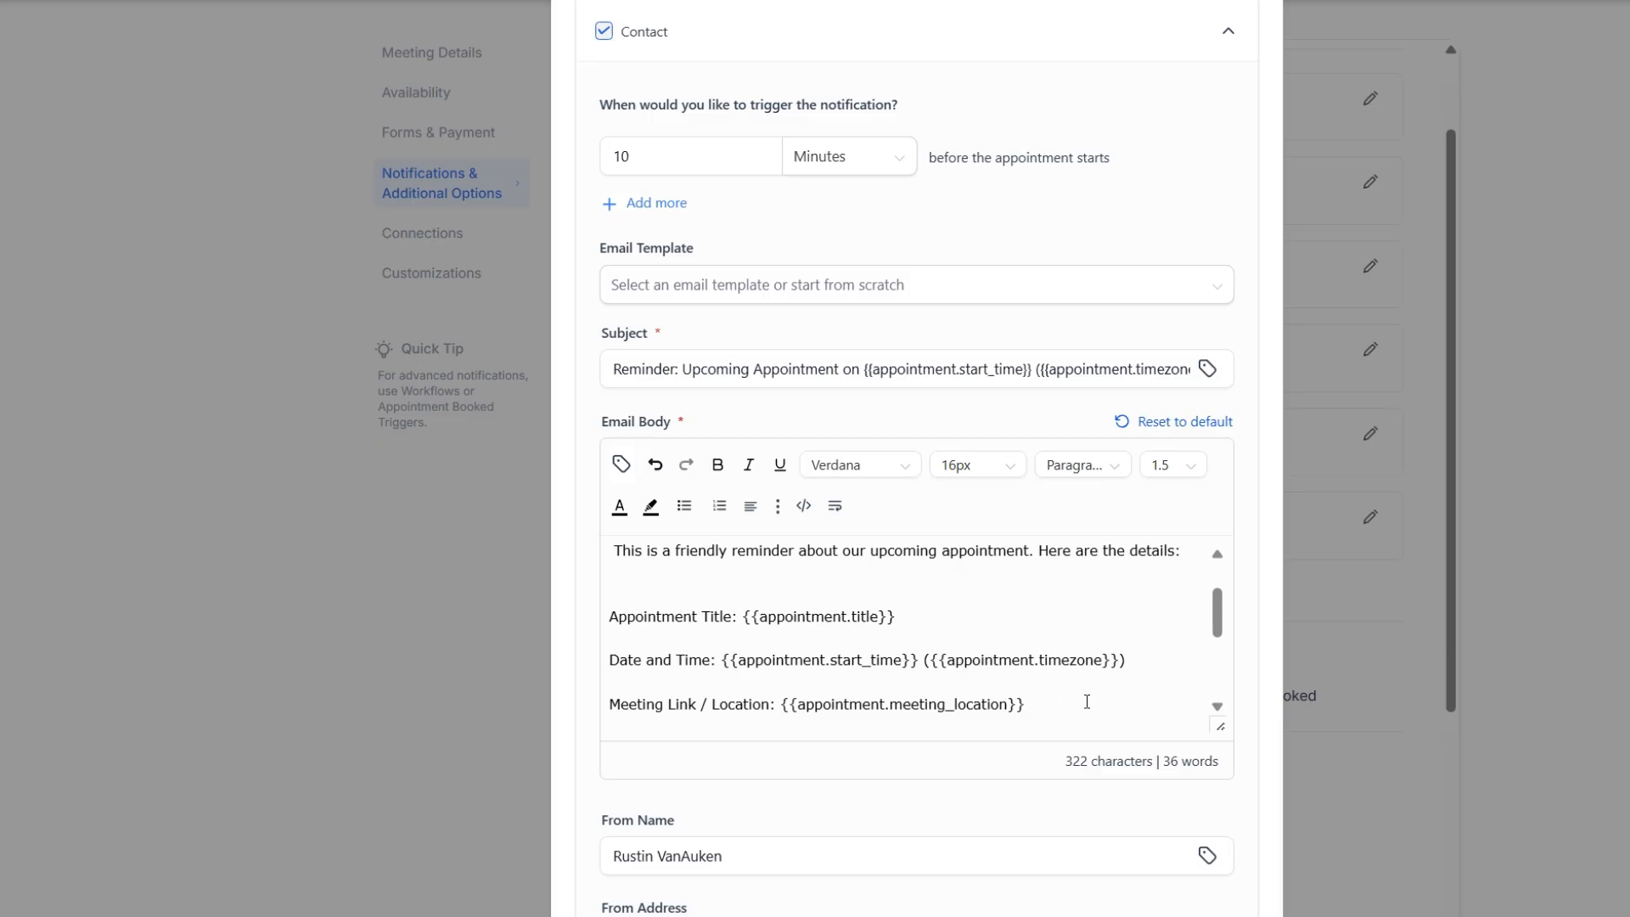
scroll(1062, 687, "down", 2)
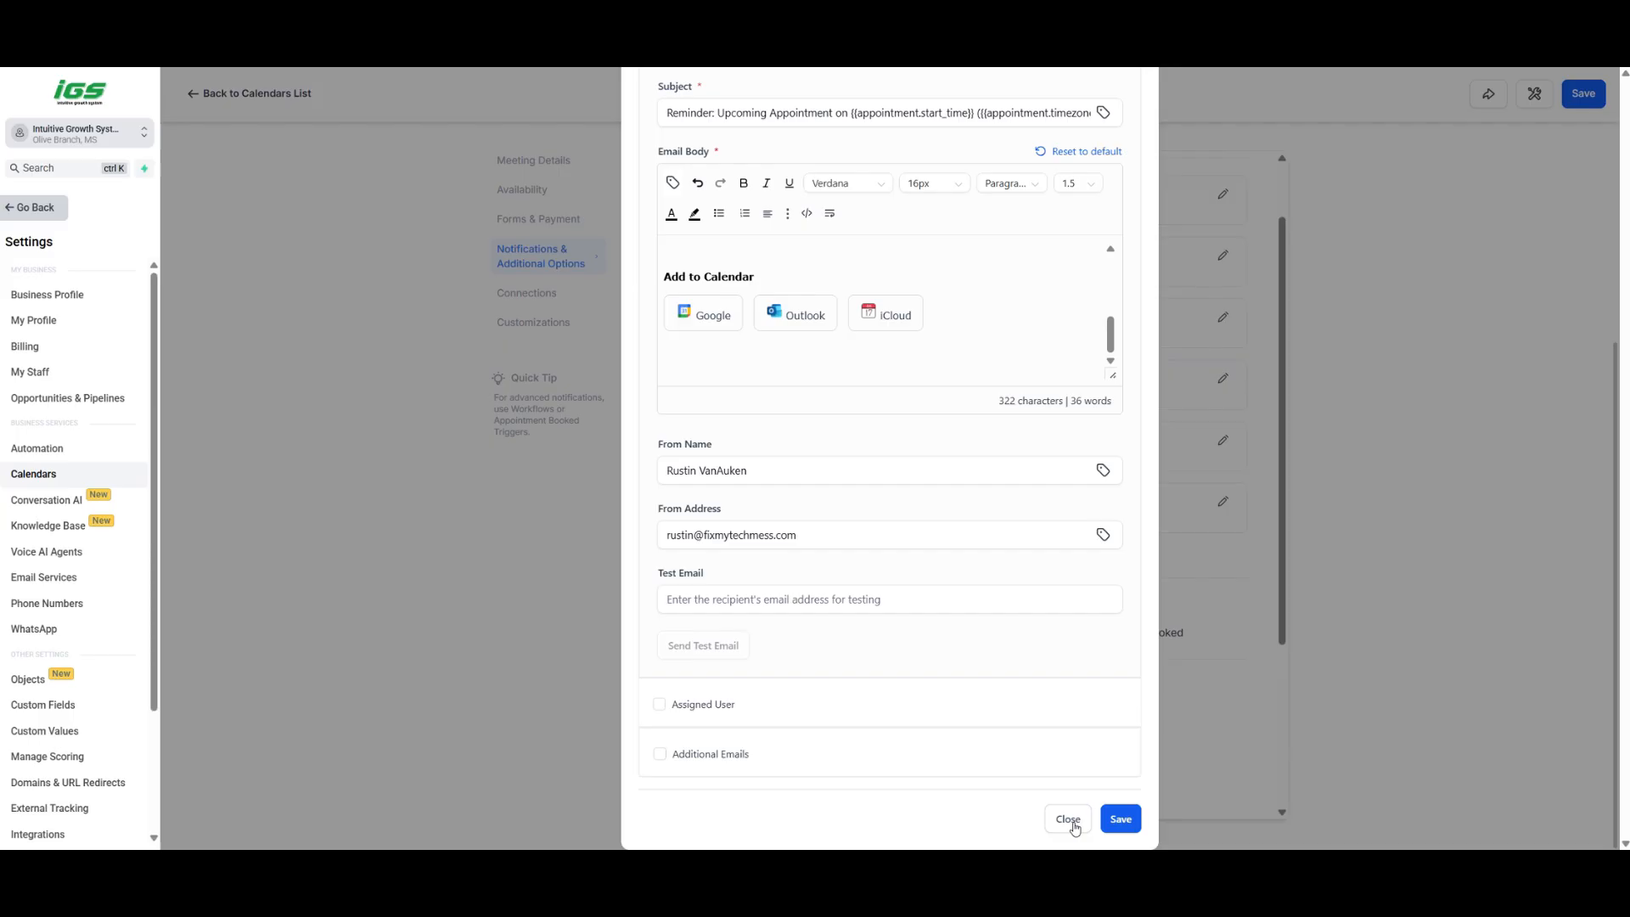
left_click(1069, 821)
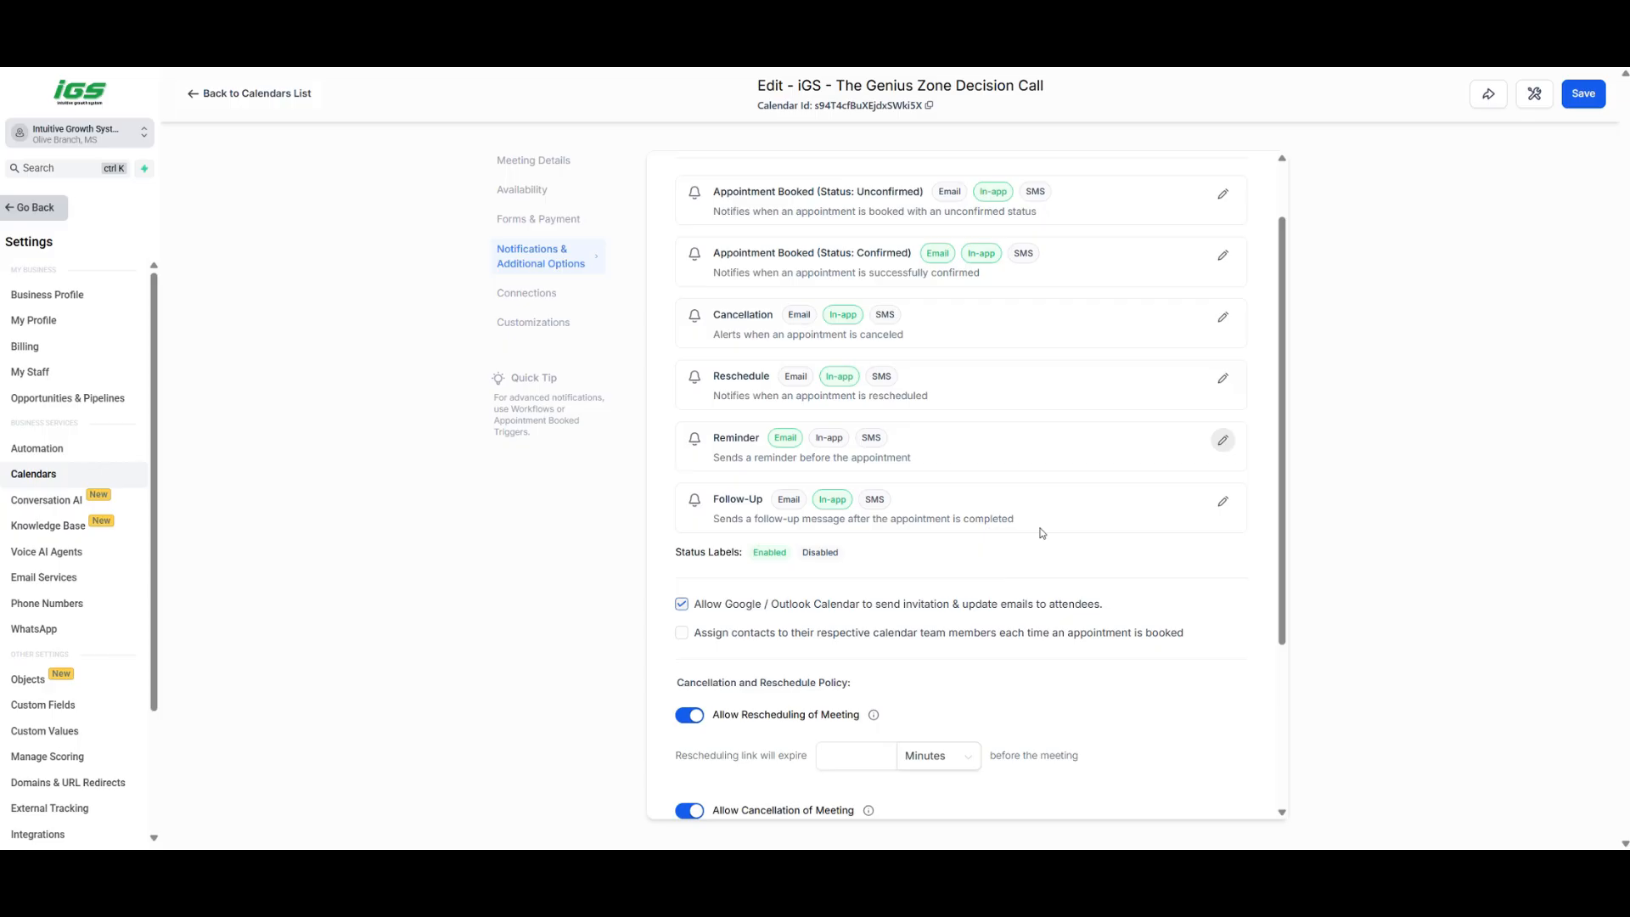
- Examine the calendar's cancellation and reschedule policy and the time units for the rescheduling link's expiry, keeping Minutes
scroll(1043, 532, "down", 3)
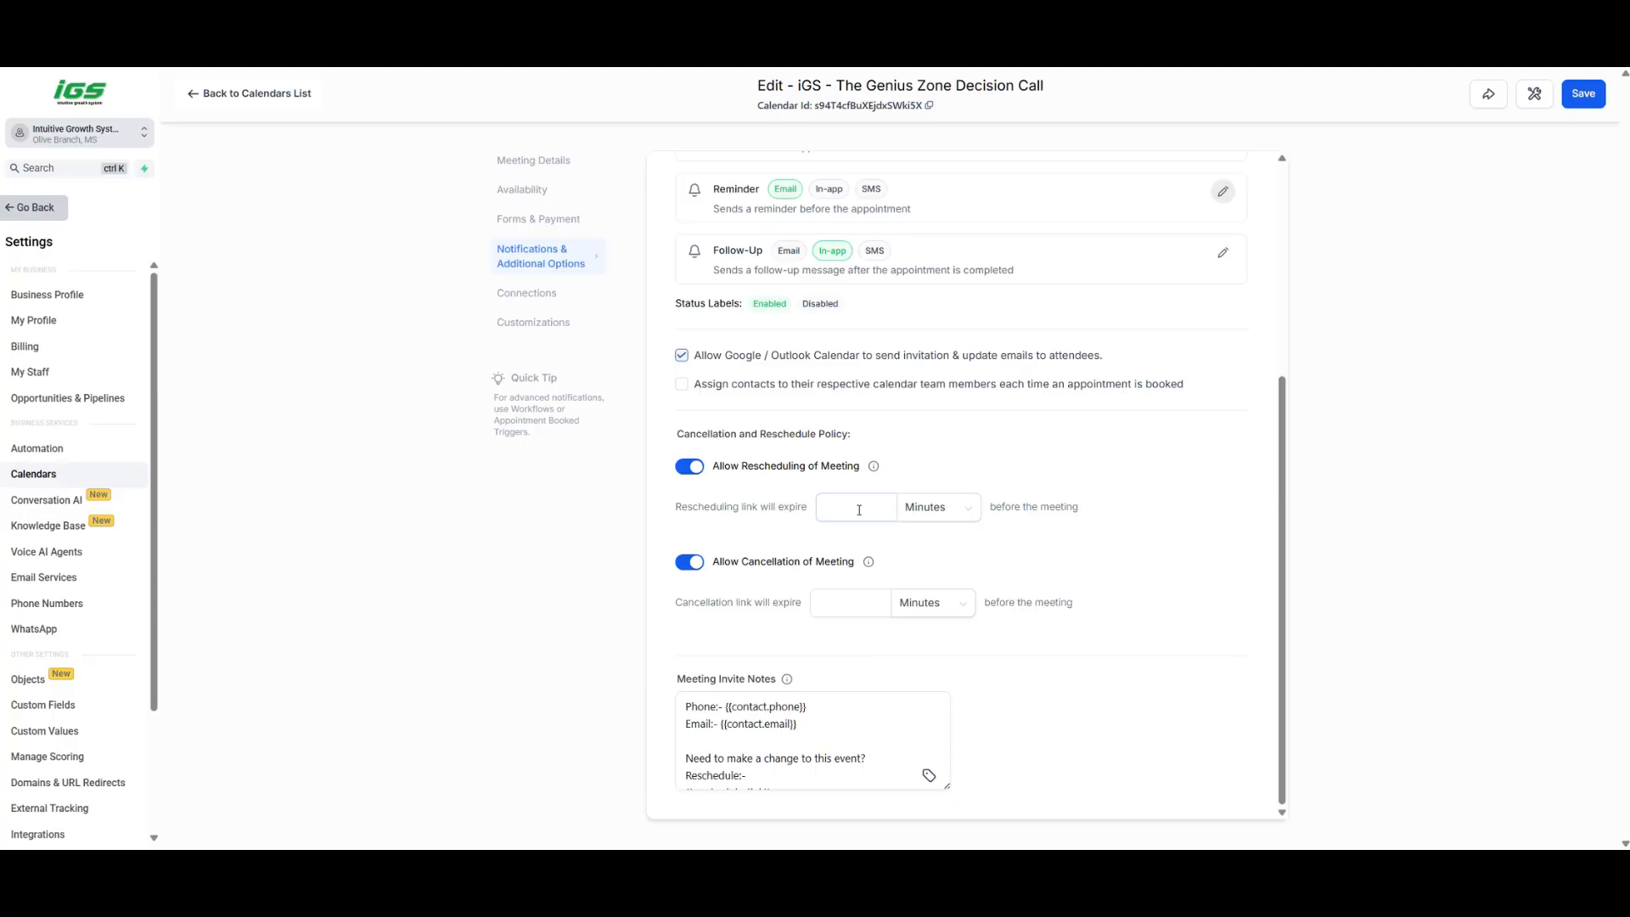
left_click(965, 515)
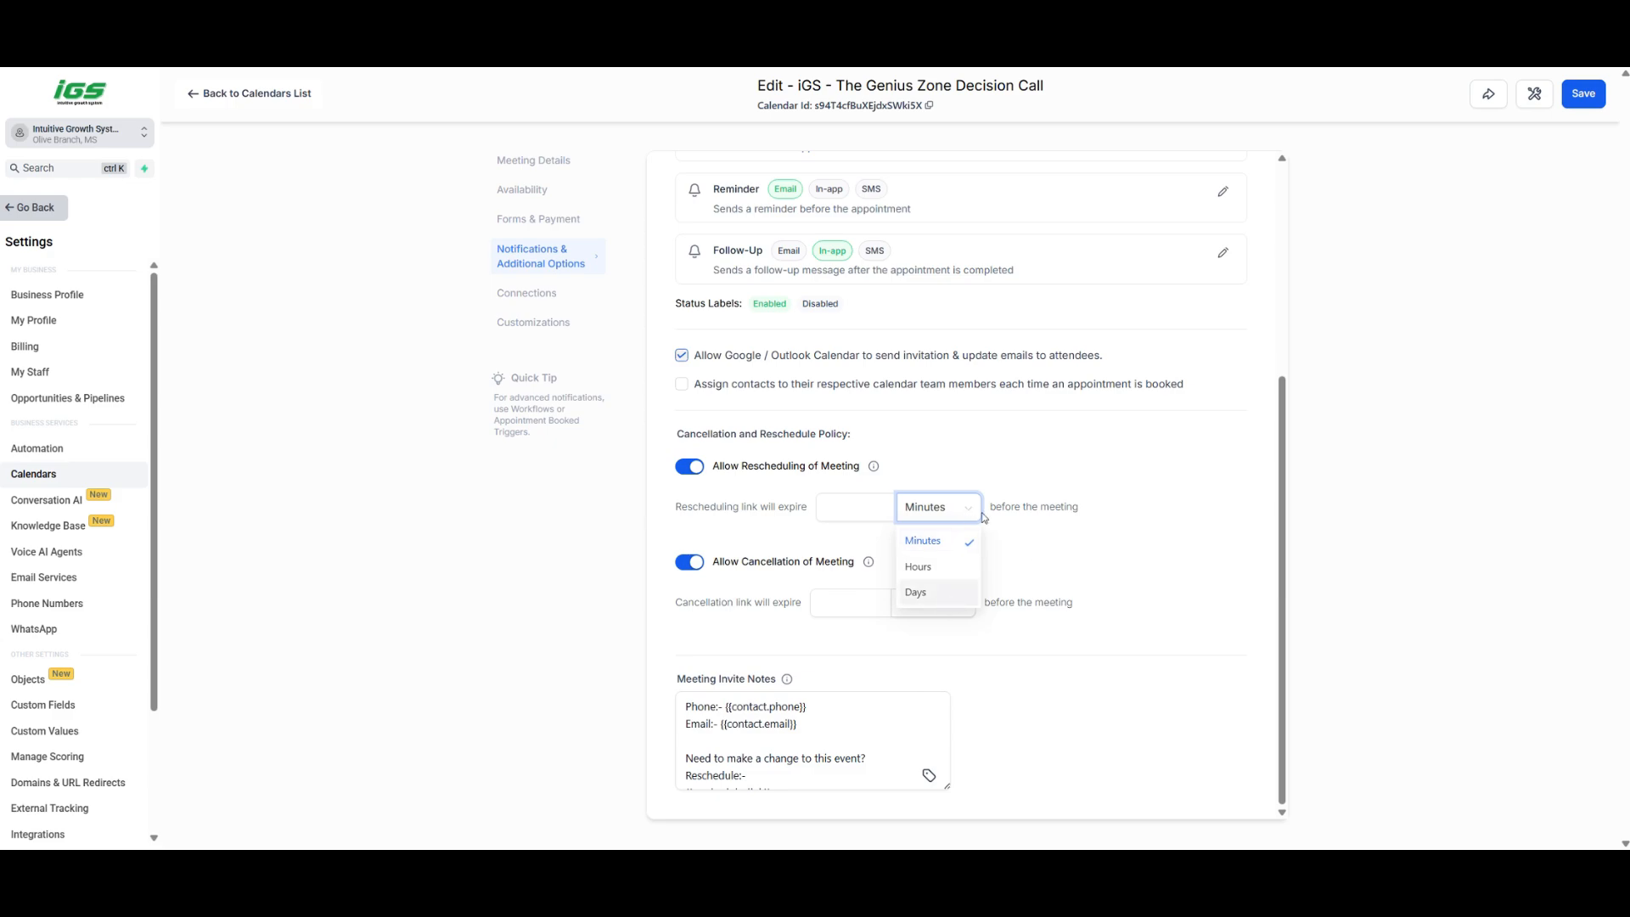
left_click(972, 515)
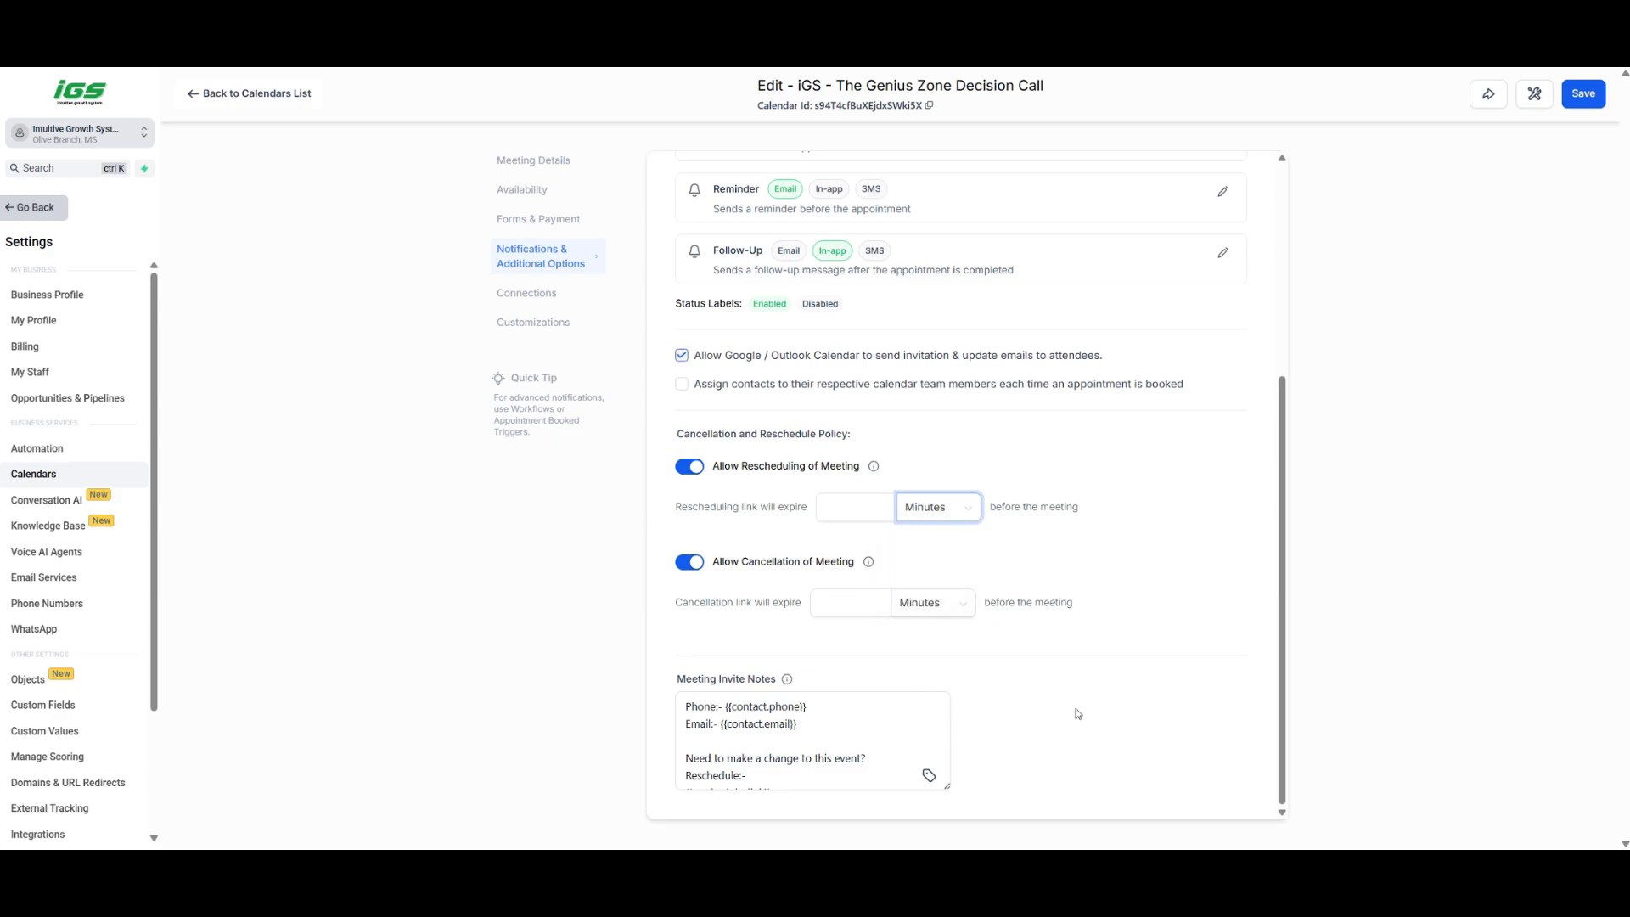
- Examine the Meeting Invite Notes, from the contact's phone and email fields to the reschedule and cancellation links
scroll(851, 746, "down", 2)
scroll(857, 749, "up", 2)
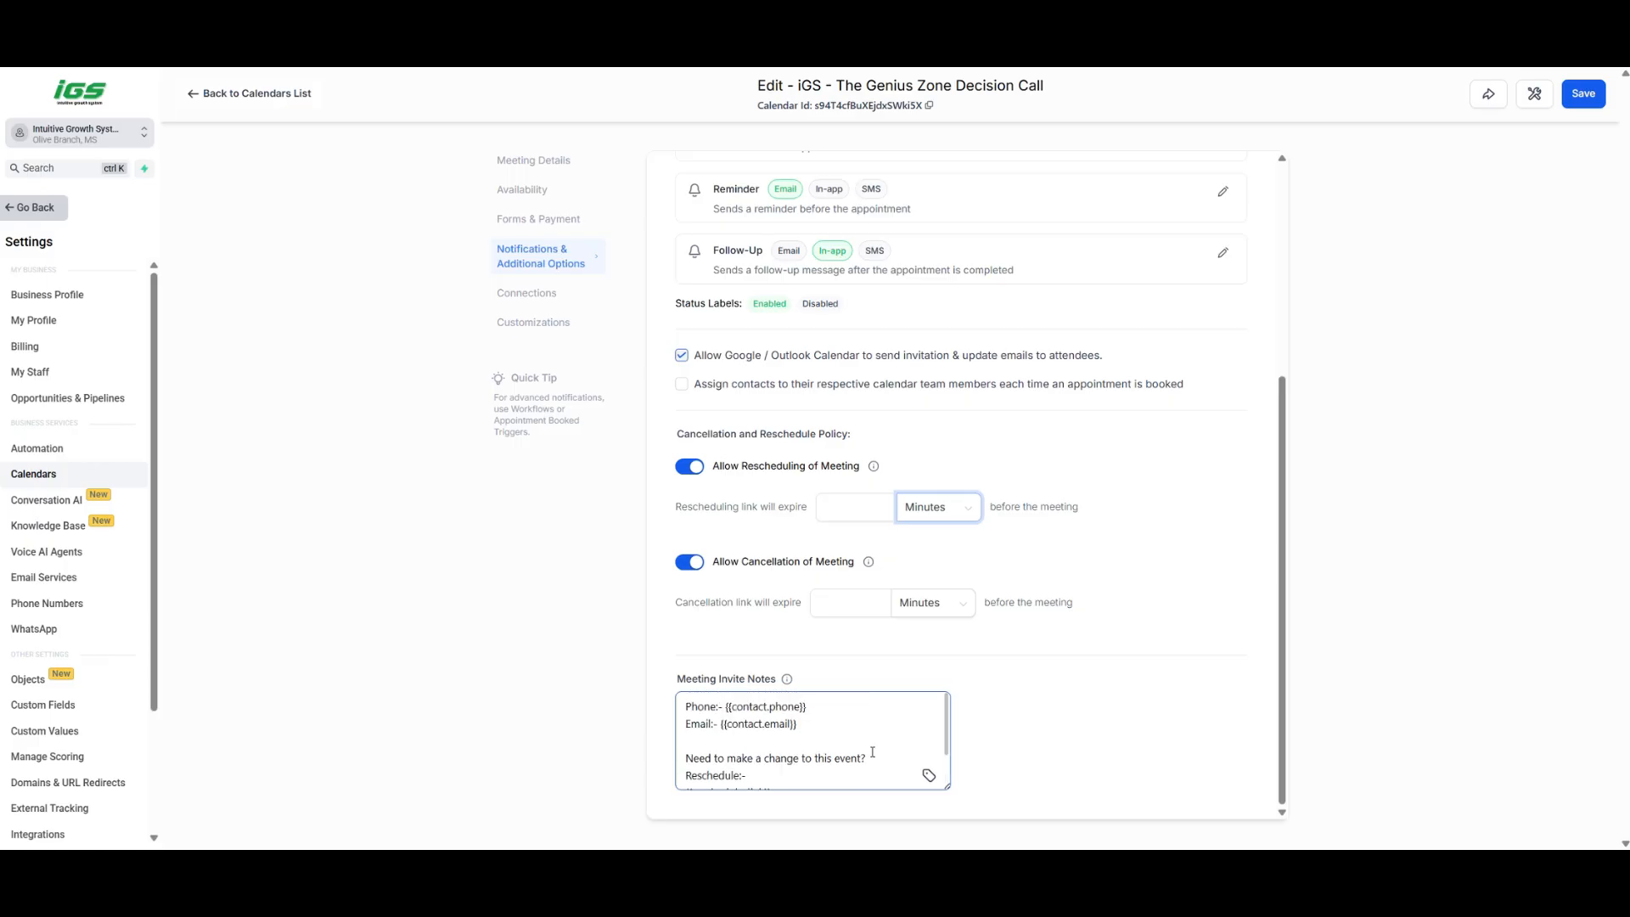
scroll(873, 753, "up", 1)
scroll(874, 752, "down", 1)
scroll(868, 744, "down", 2)
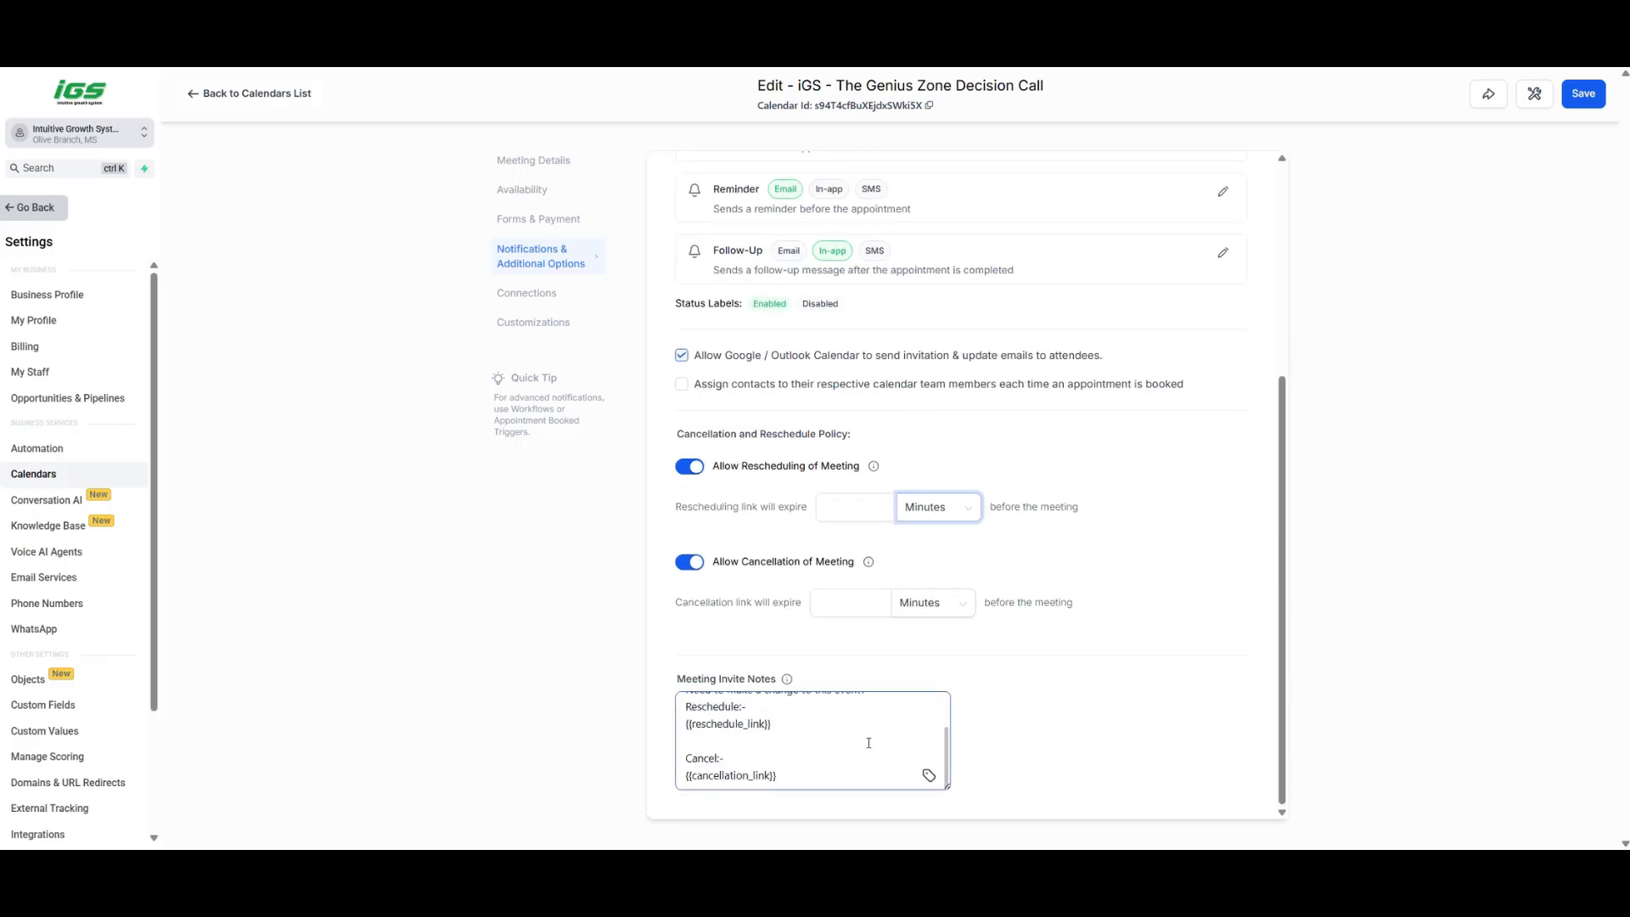
scroll(869, 742, "up", 2)
mouse_move(788, 680)
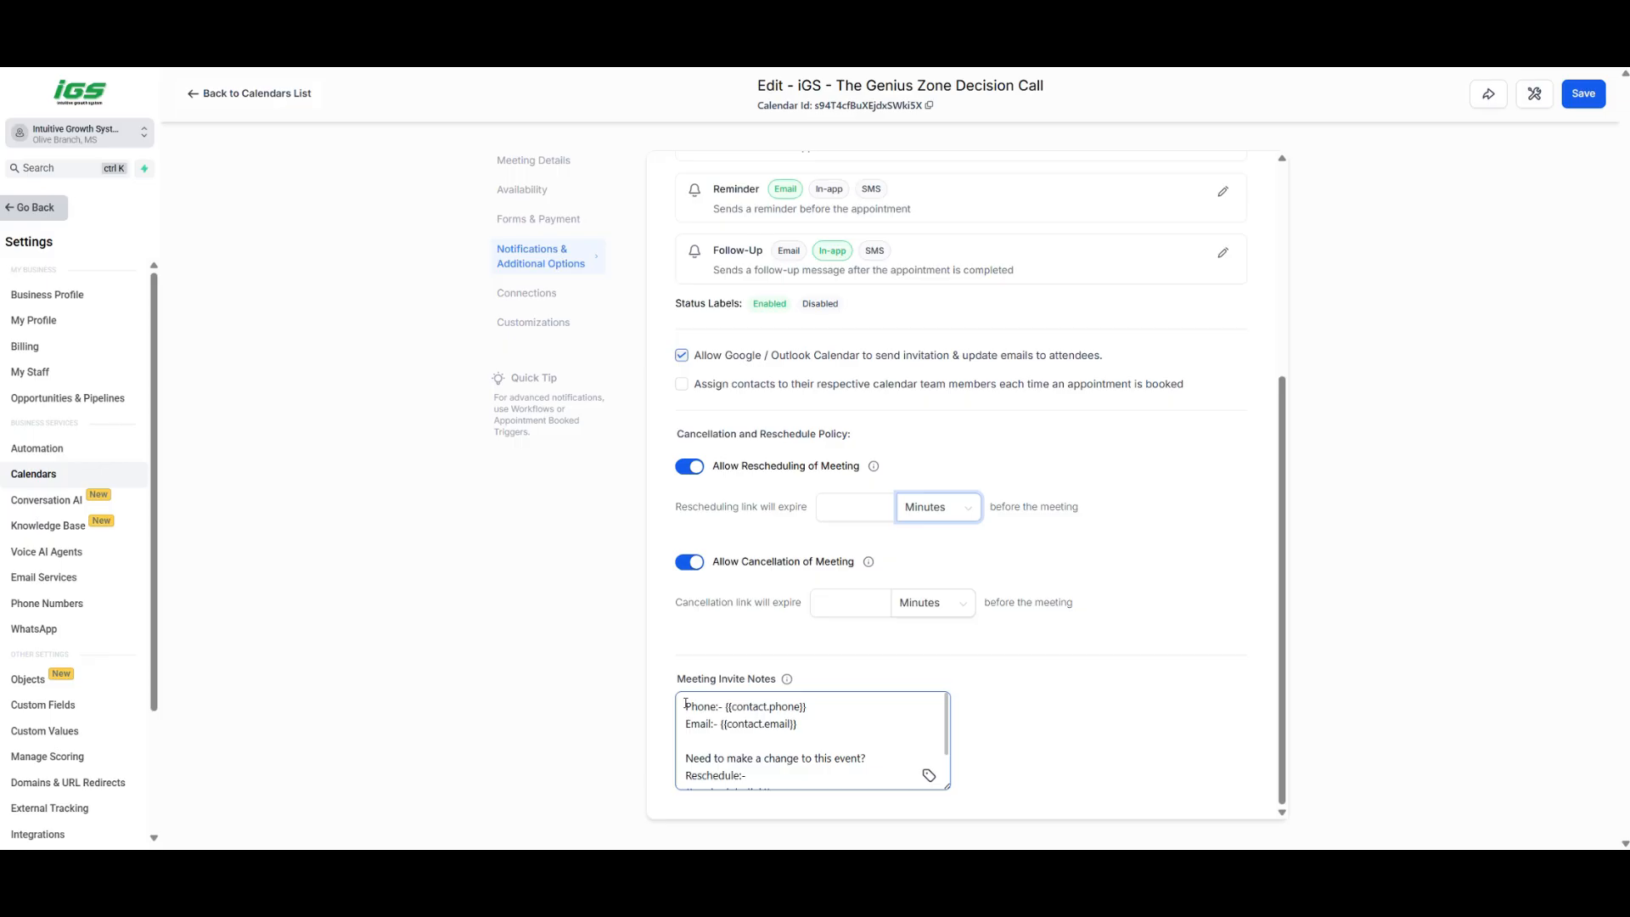
scroll(846, 732, "down", 2)
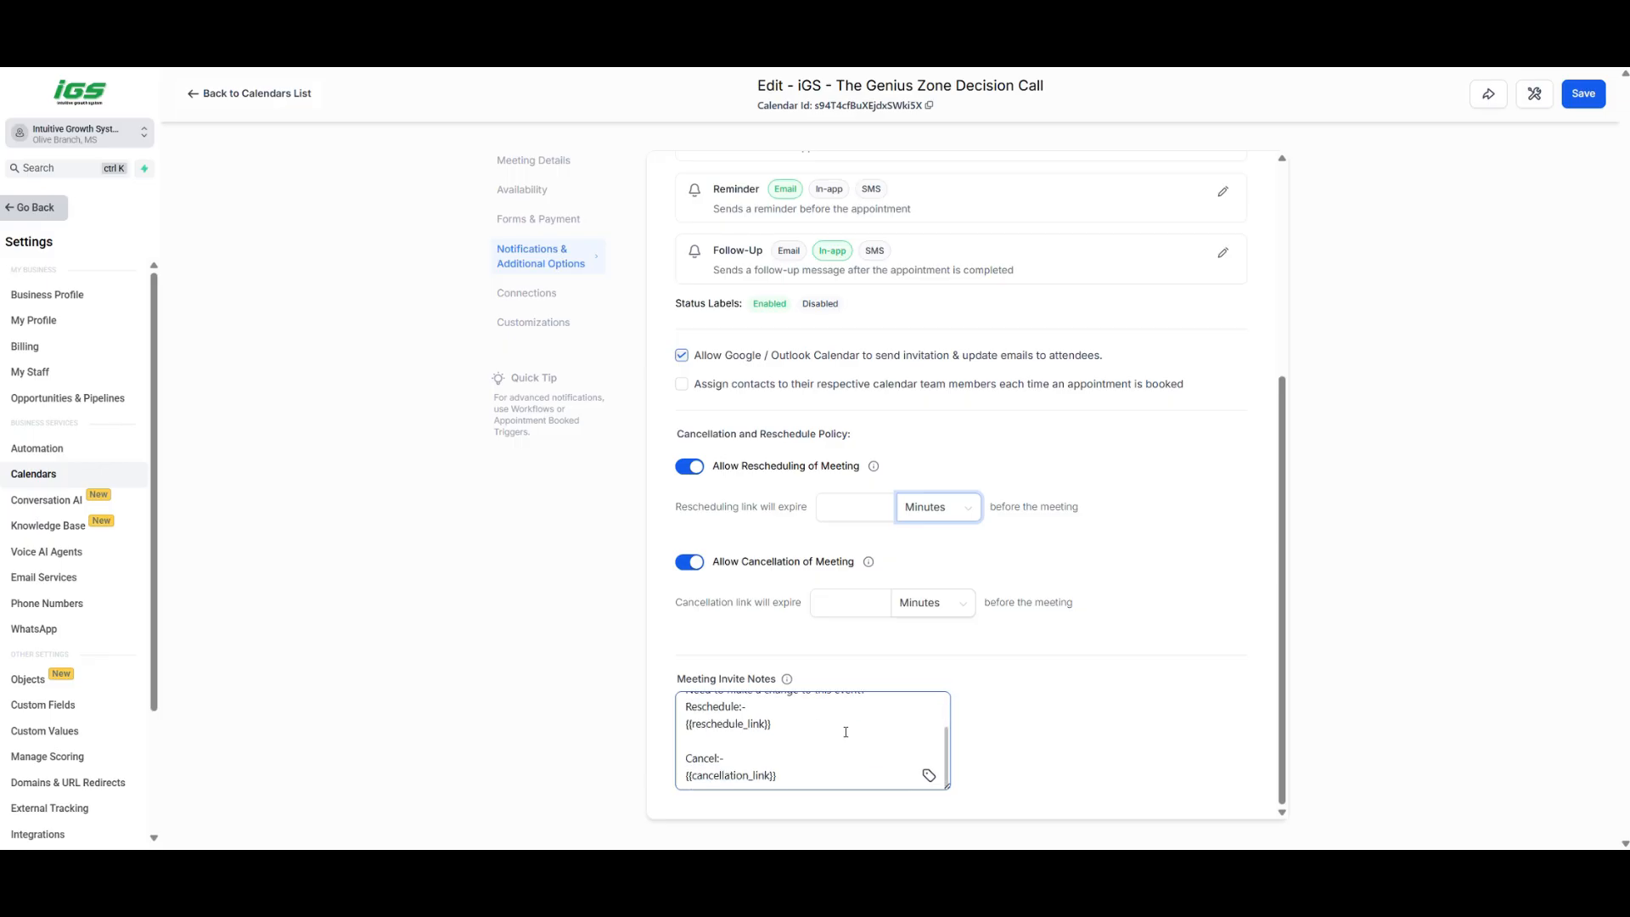
left_click(1064, 708)
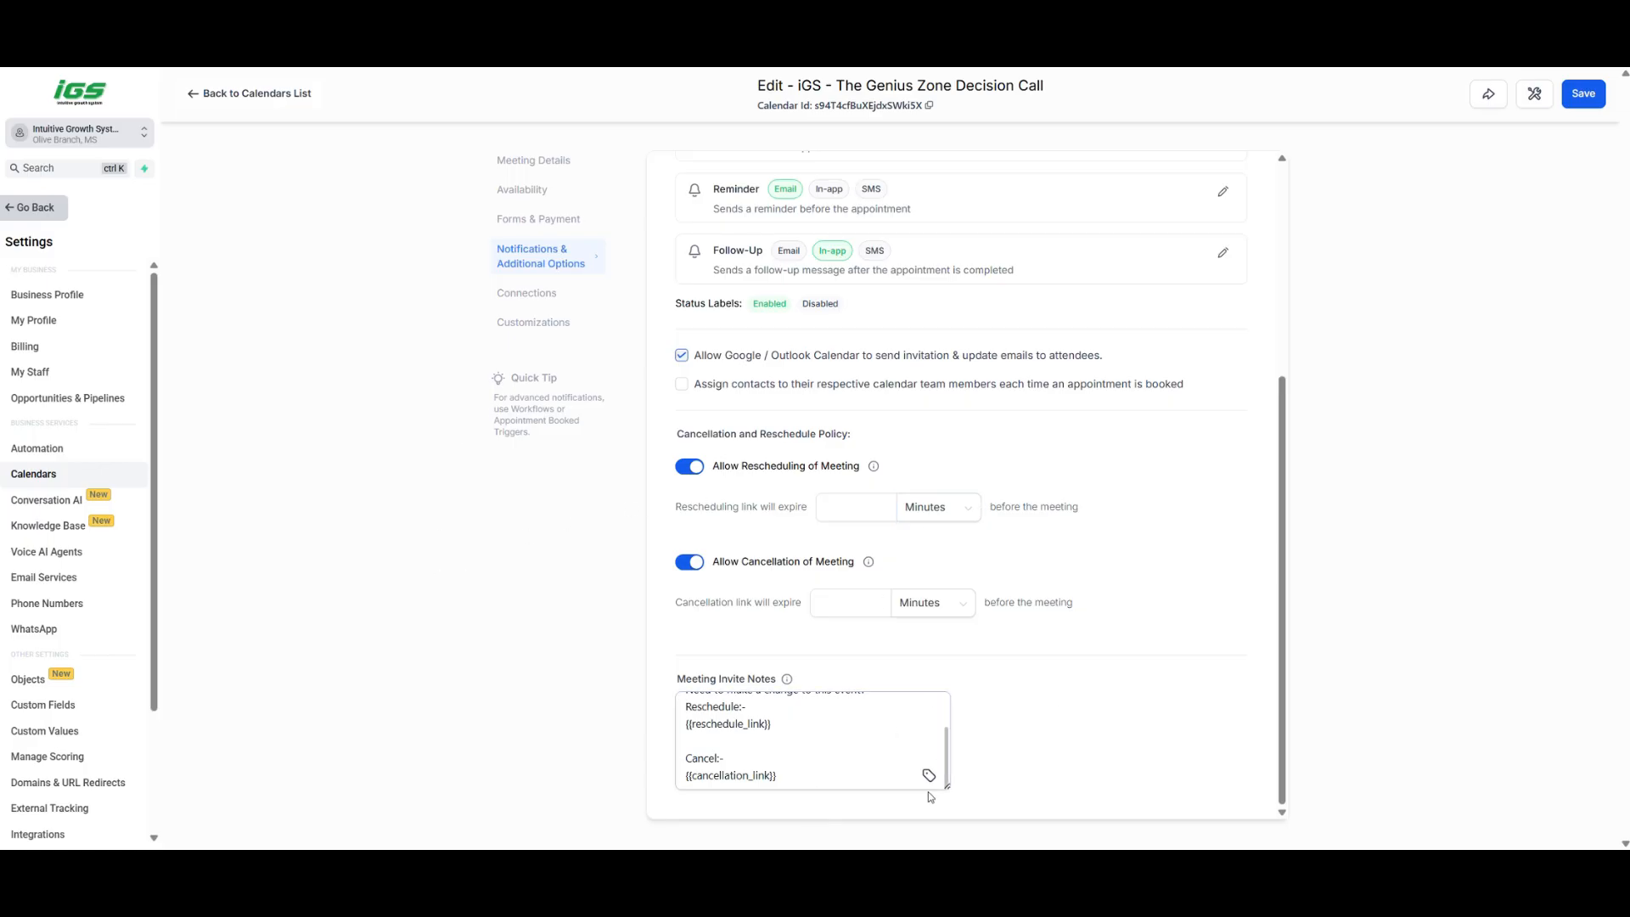
- Leave the calendar settings and create an automation workflow from scratch with Auto Save enabled
scroll(1095, 680, "up", 4)
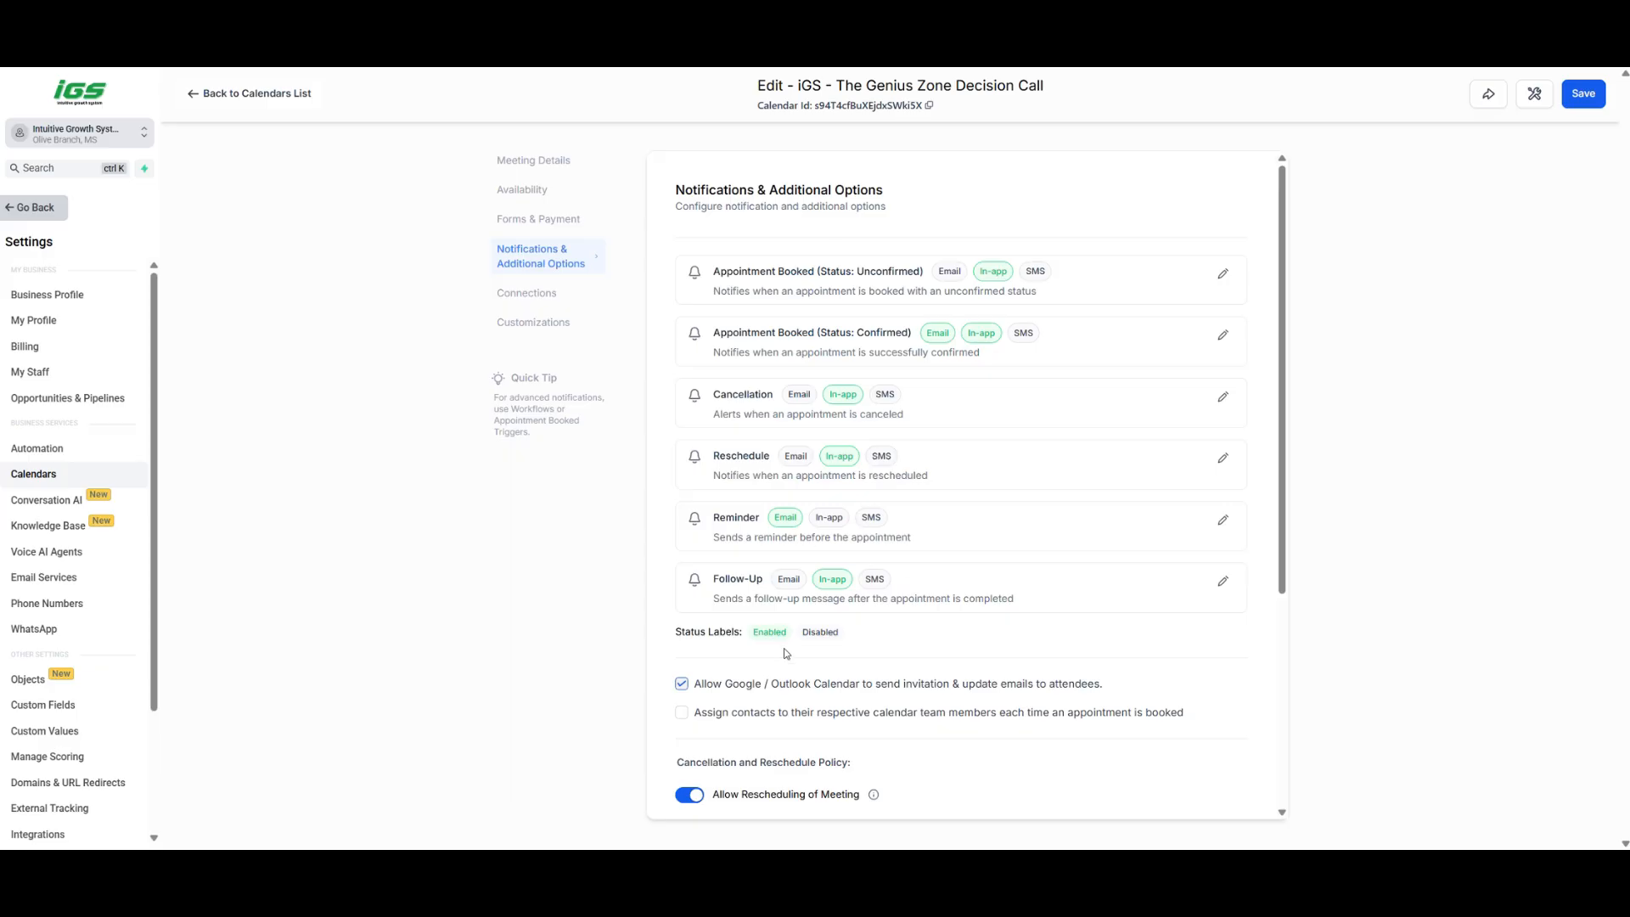
left_click(38, 209)
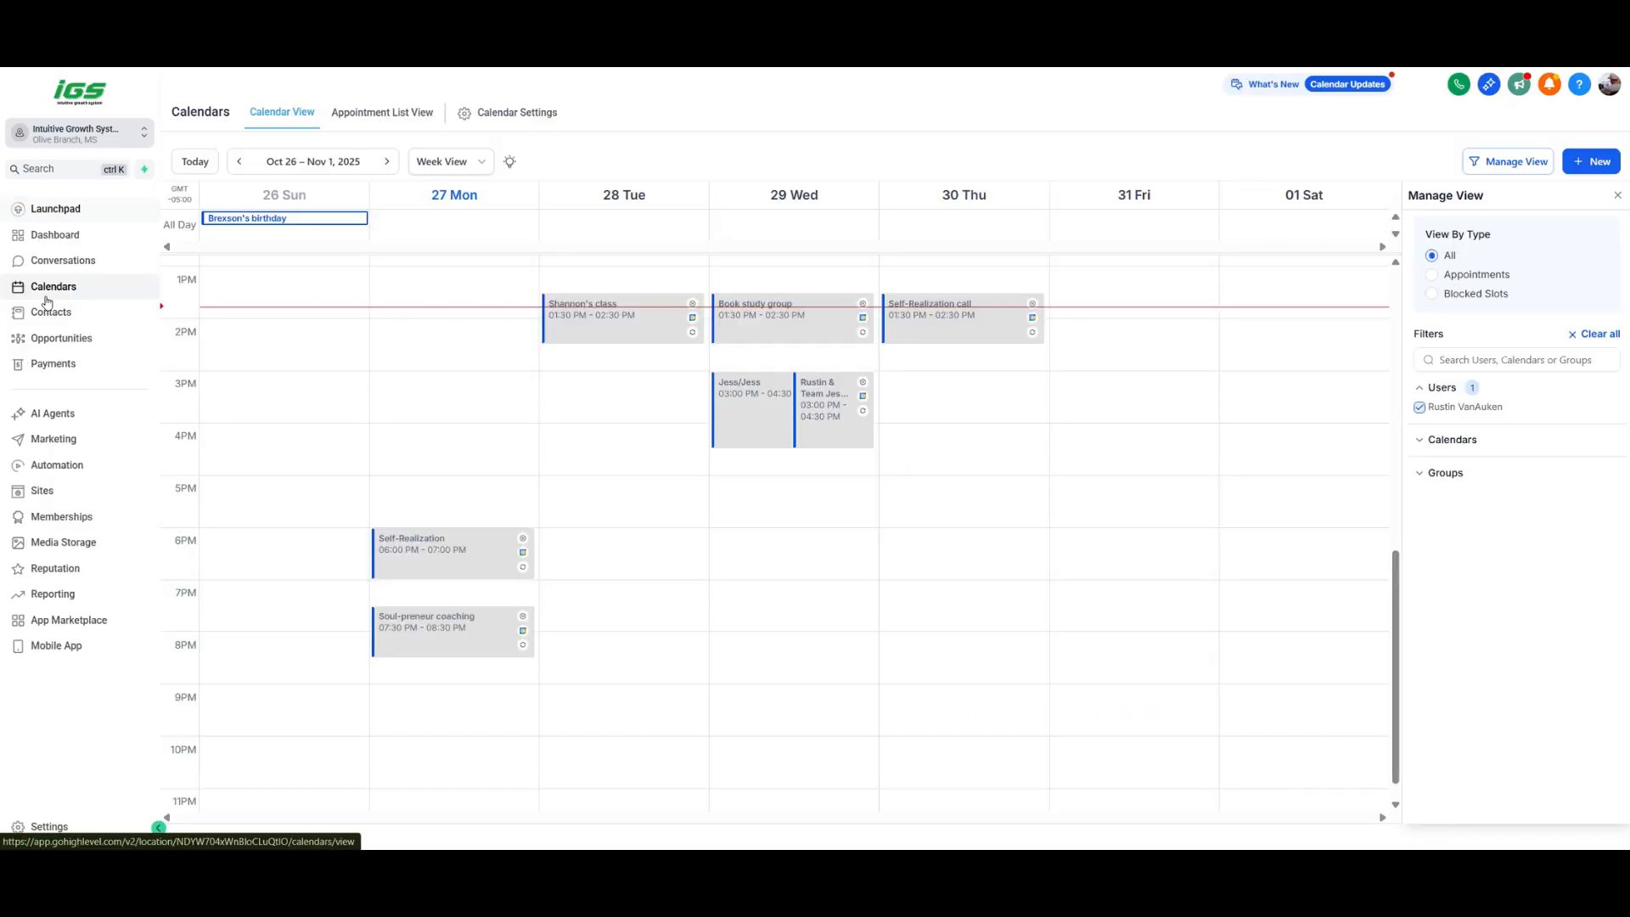
left_click(71, 469)
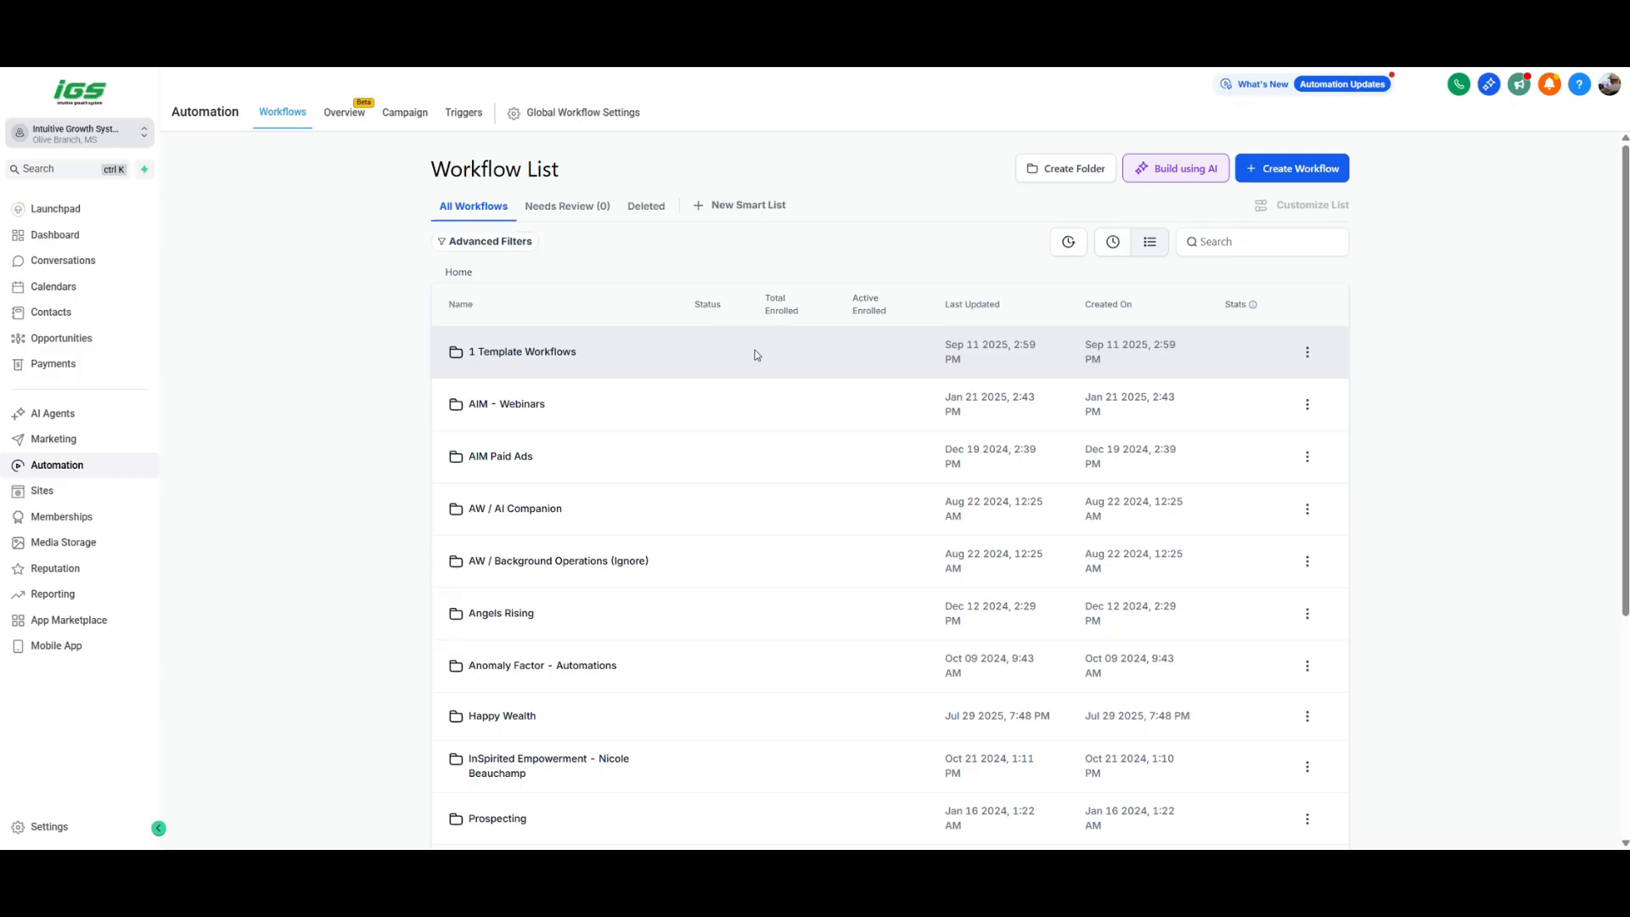
left_click(1297, 171)
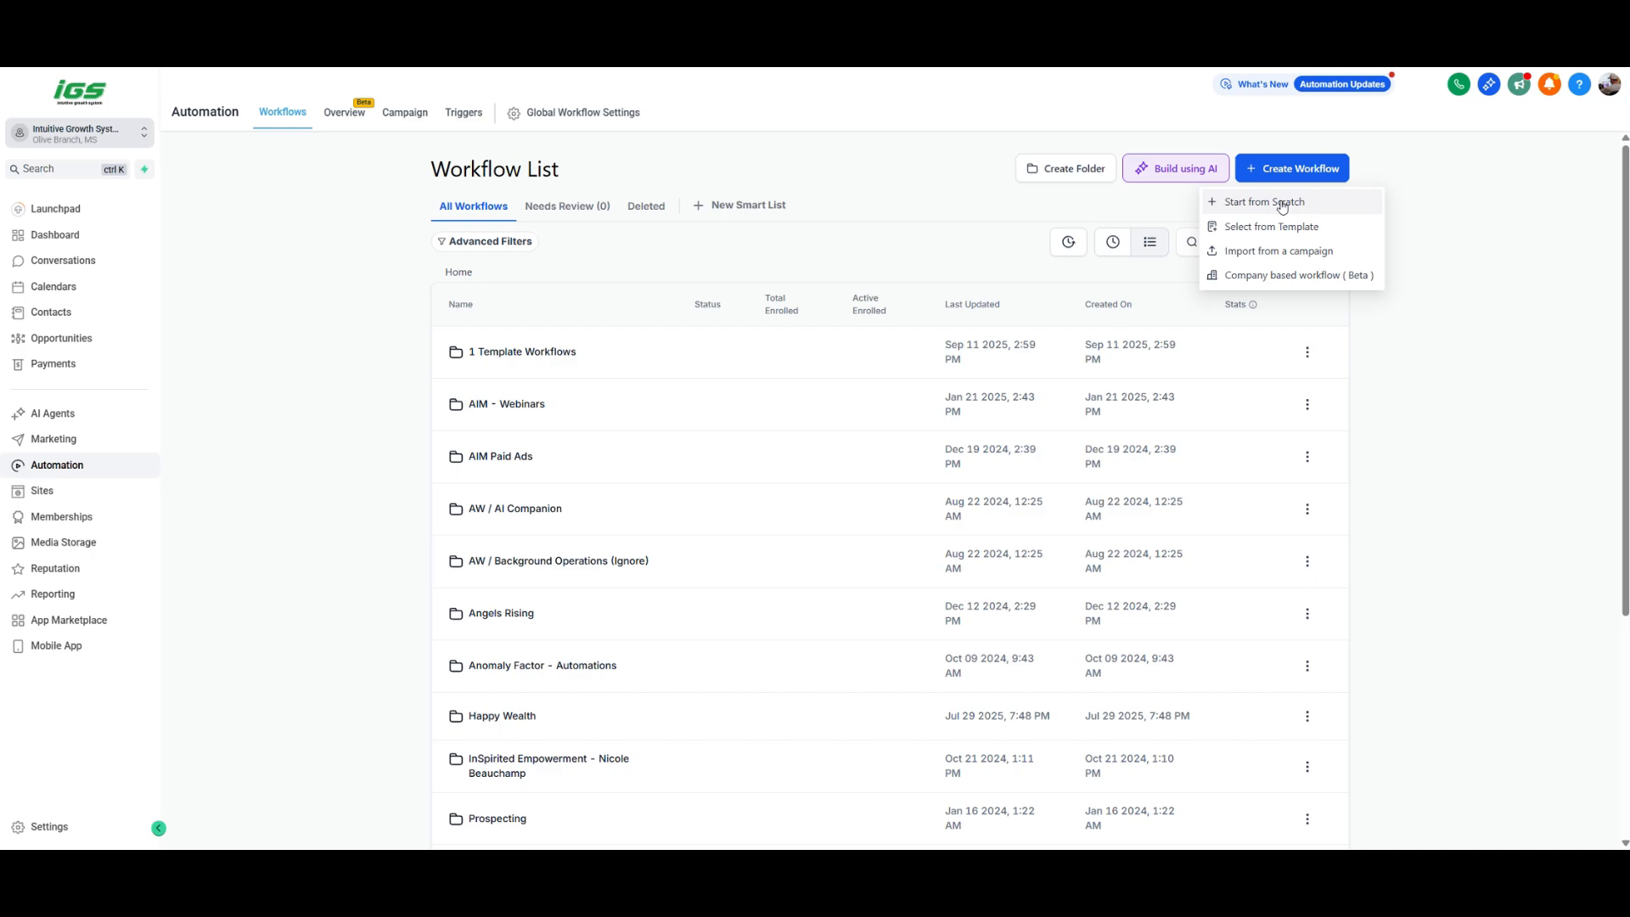
left_click(1282, 204)
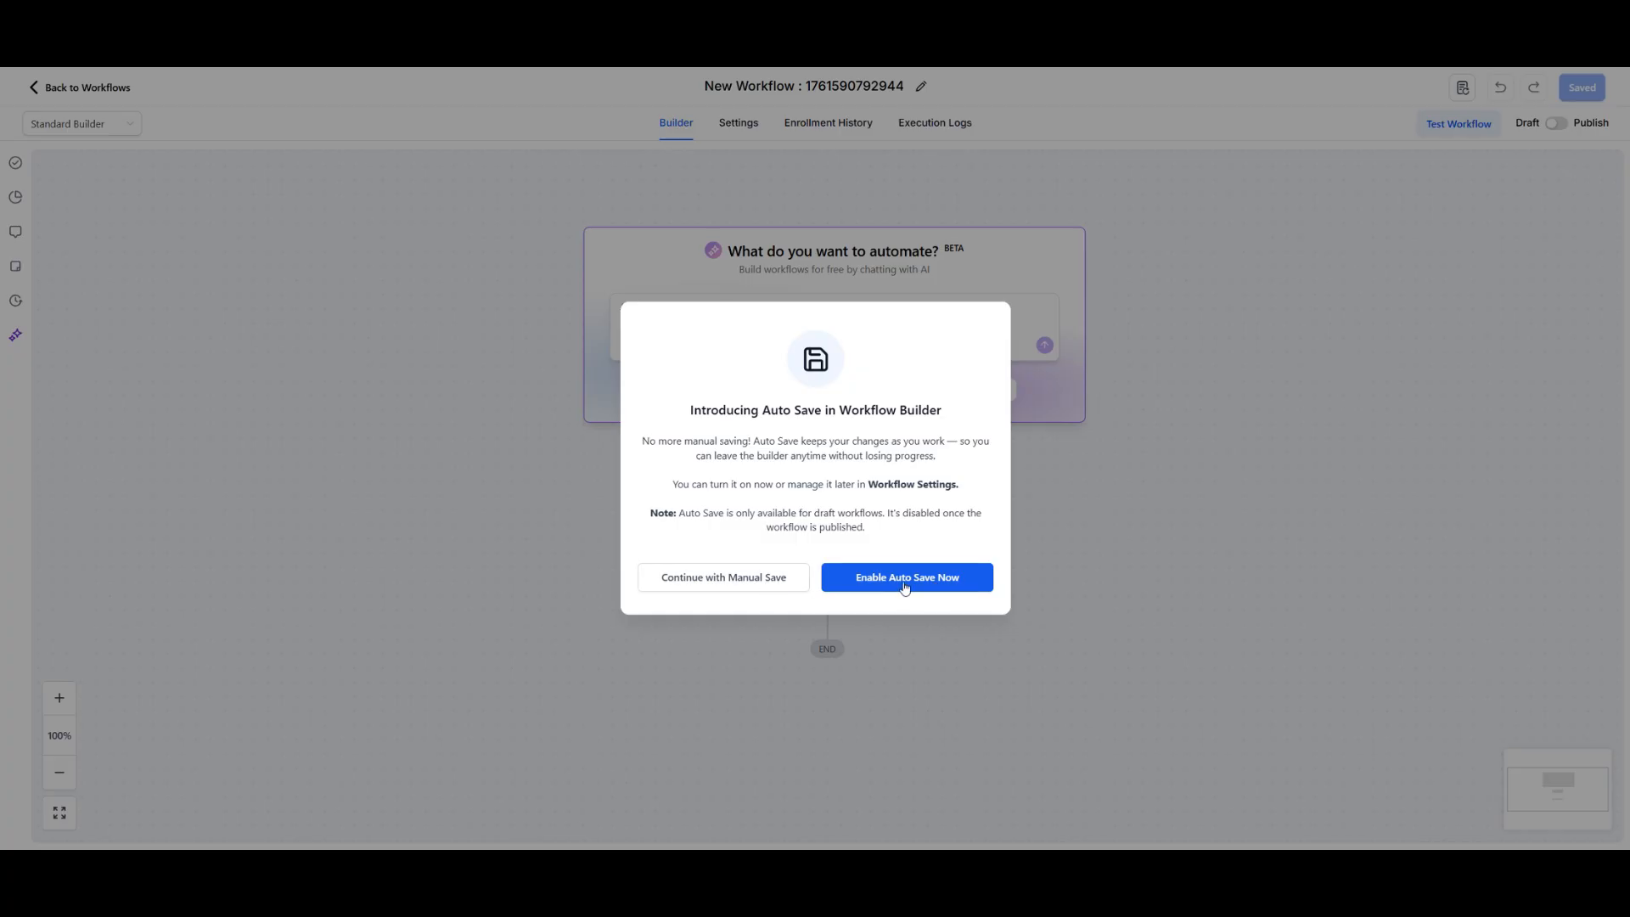
left_click(902, 583)
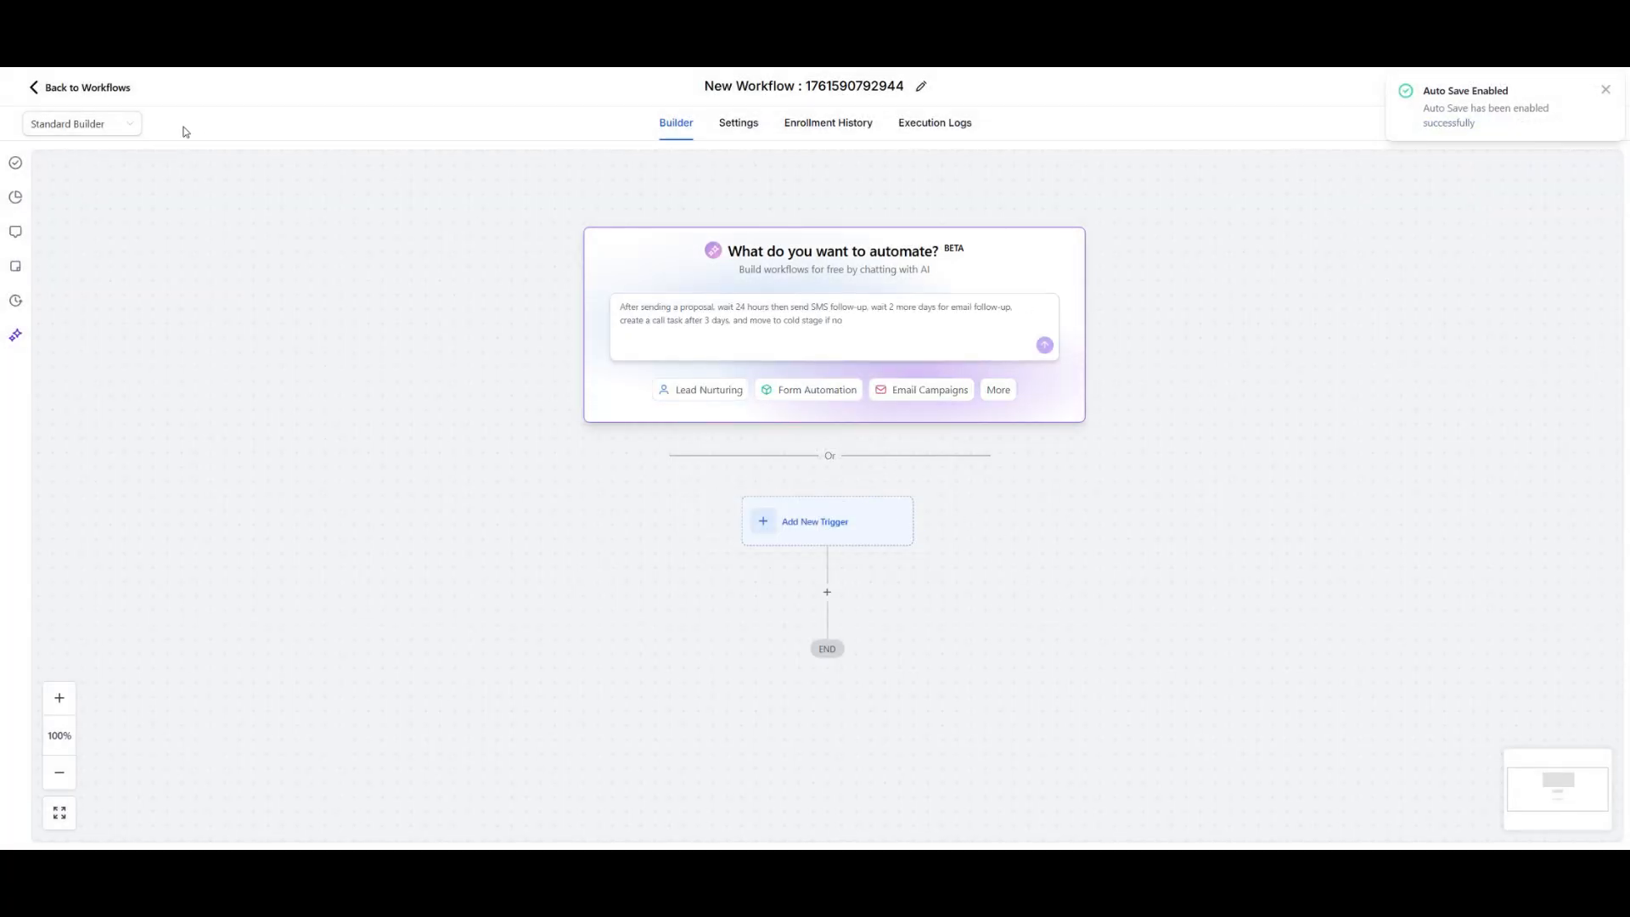
- Choose Form Submitted as the workflow's trigger and add a "Form is" filter to it
left_click(847, 529)
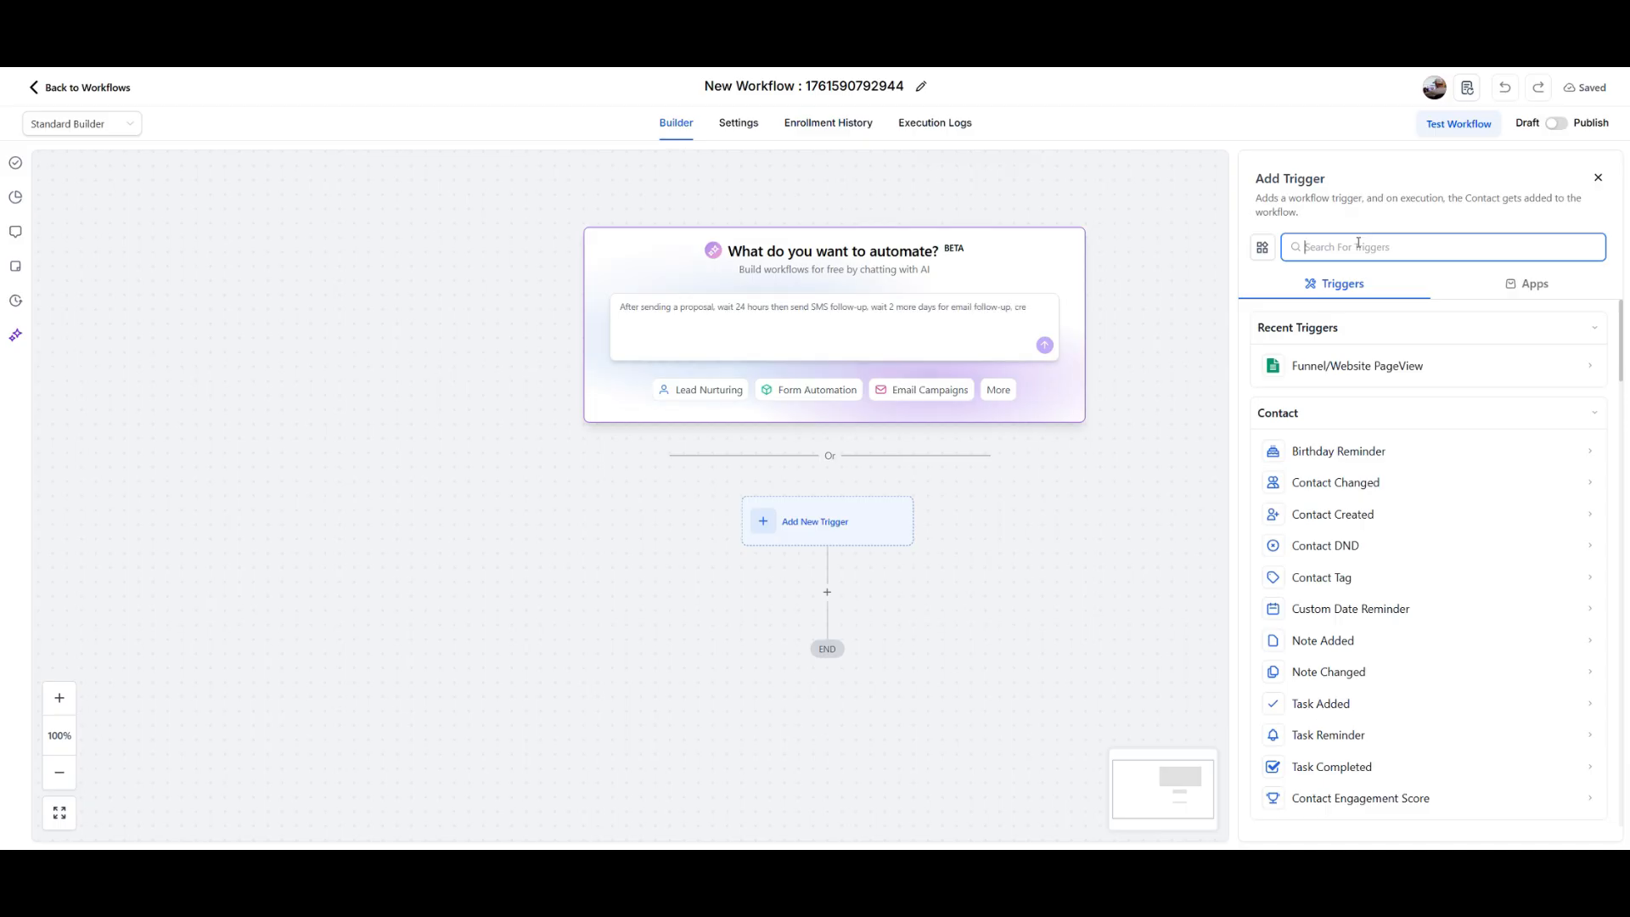
type("form")
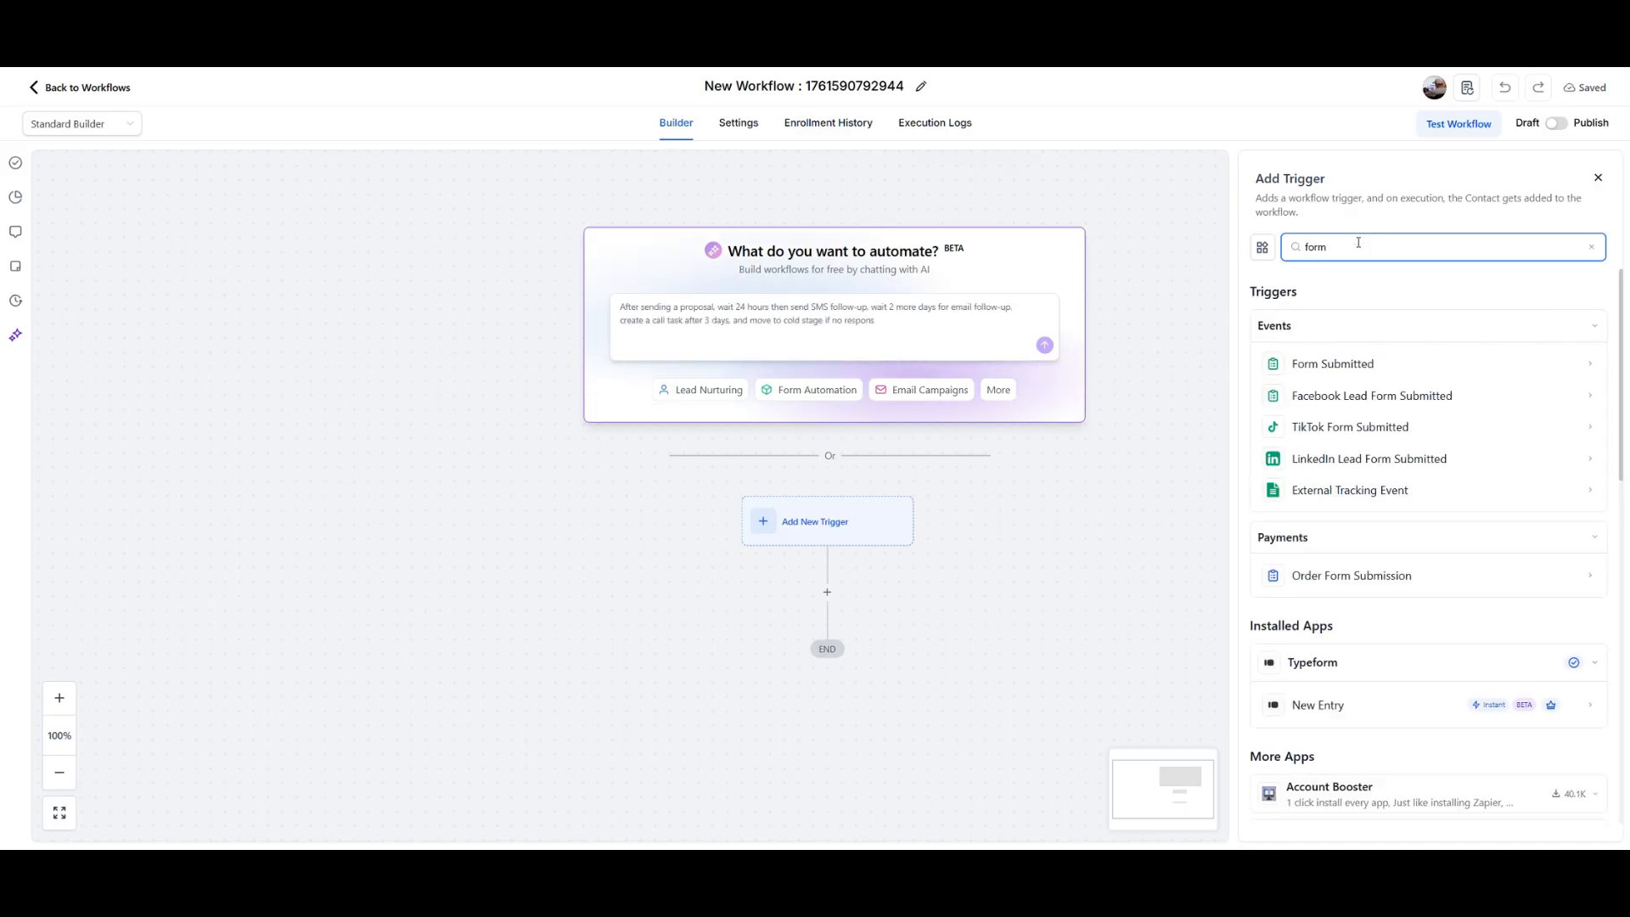
left_click(1380, 373)
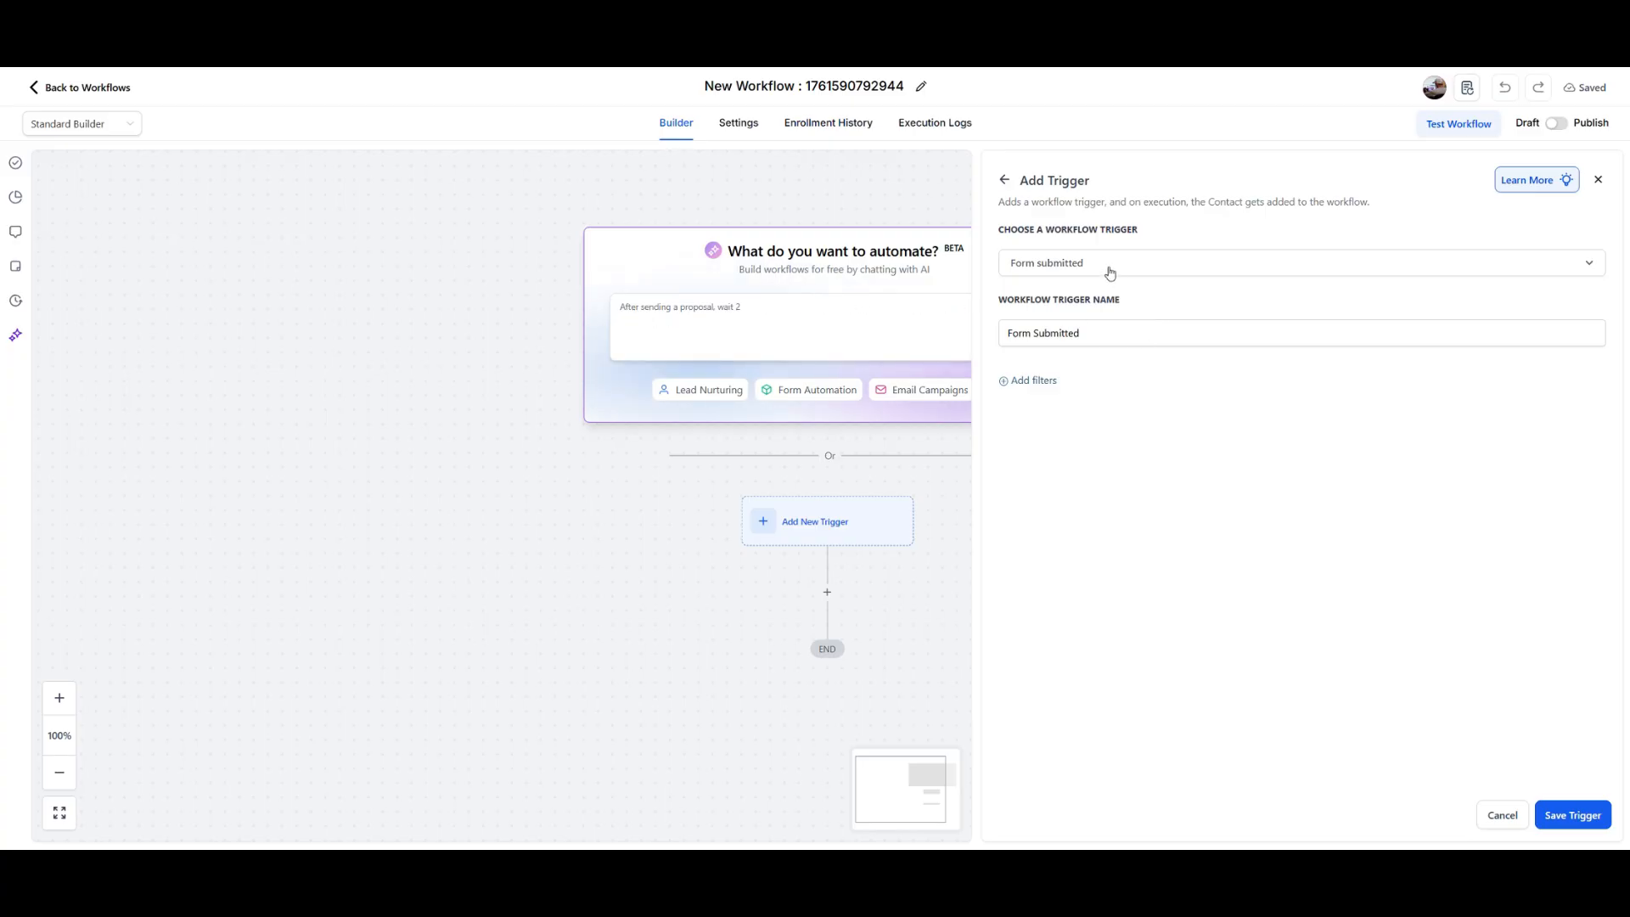
left_click(1034, 381)
left_click(1171, 404)
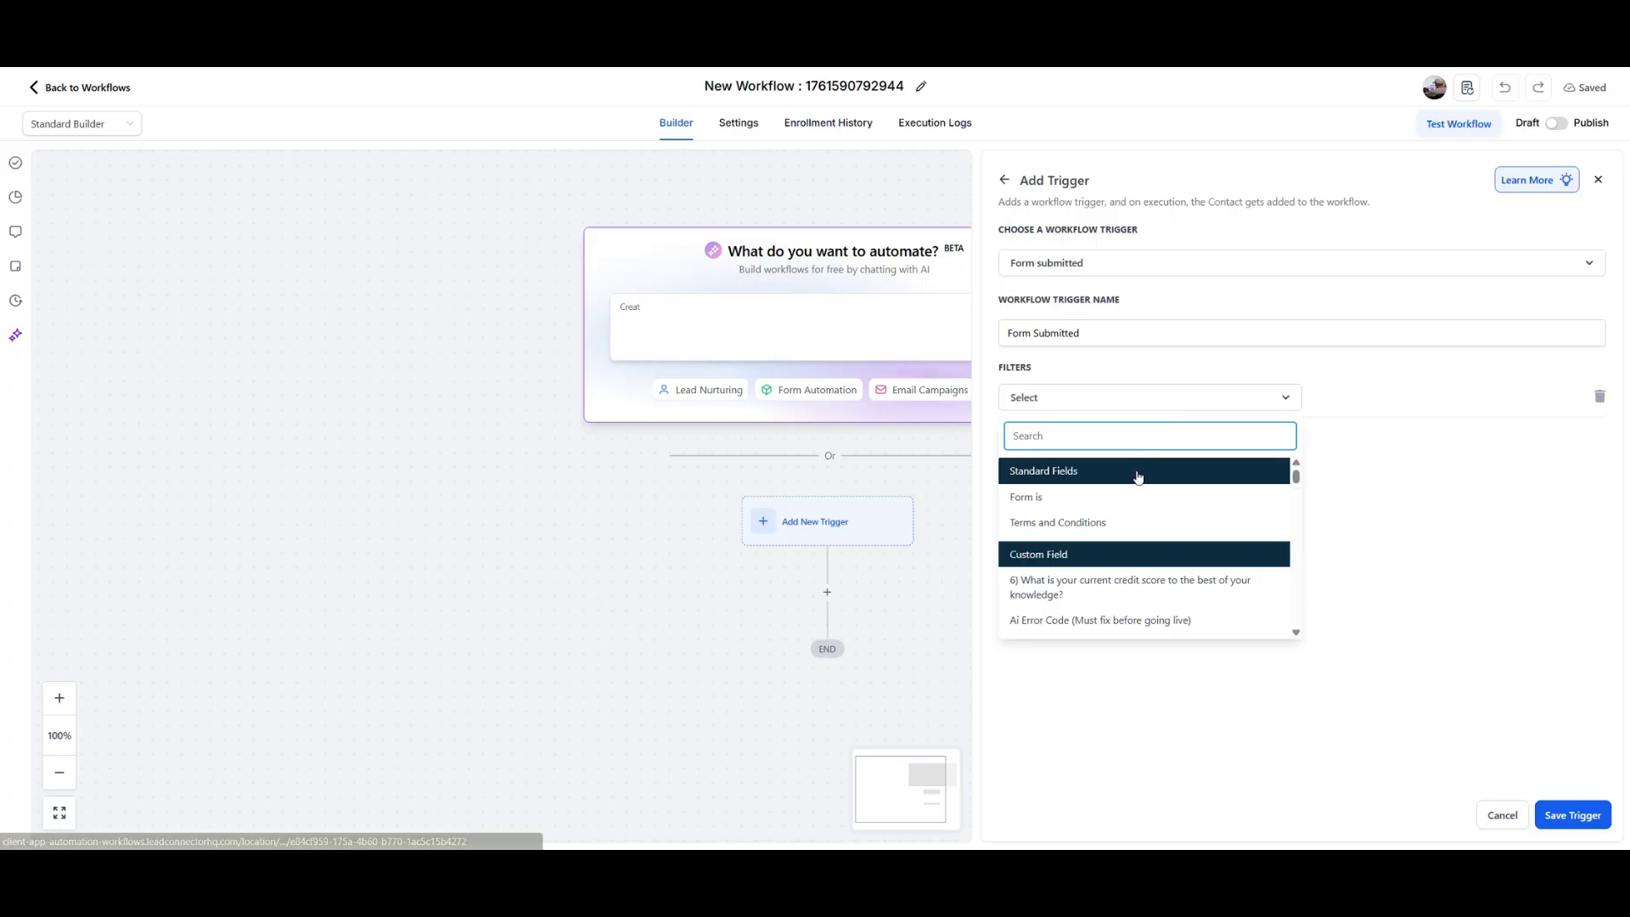
left_click(1128, 497)
left_click(1382, 408)
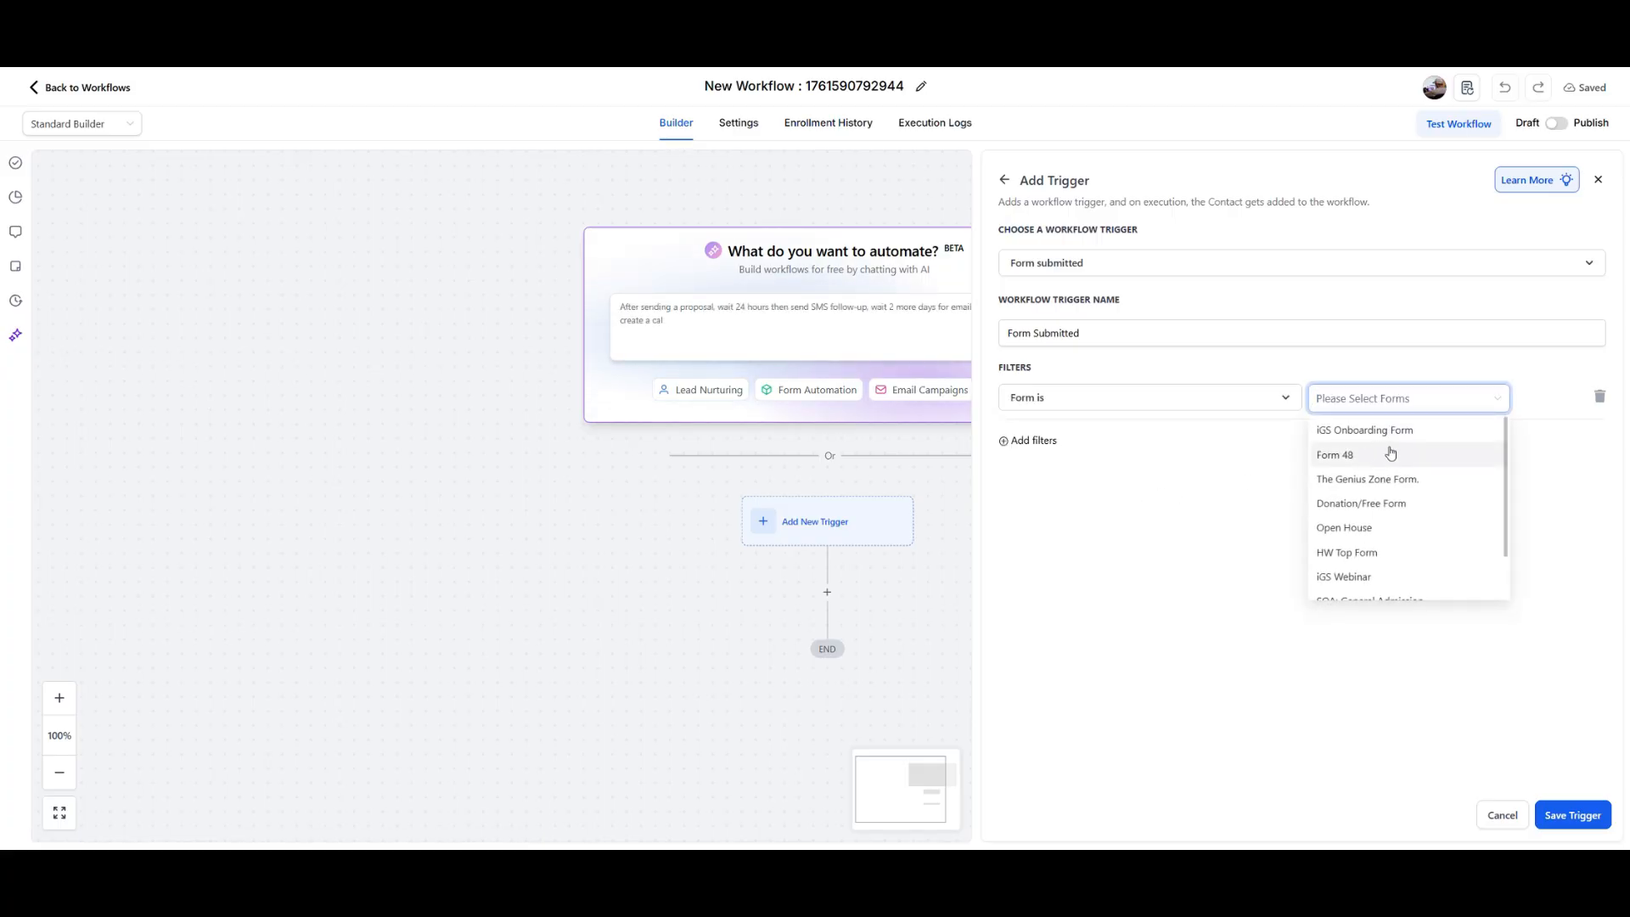
left_click(1410, 429)
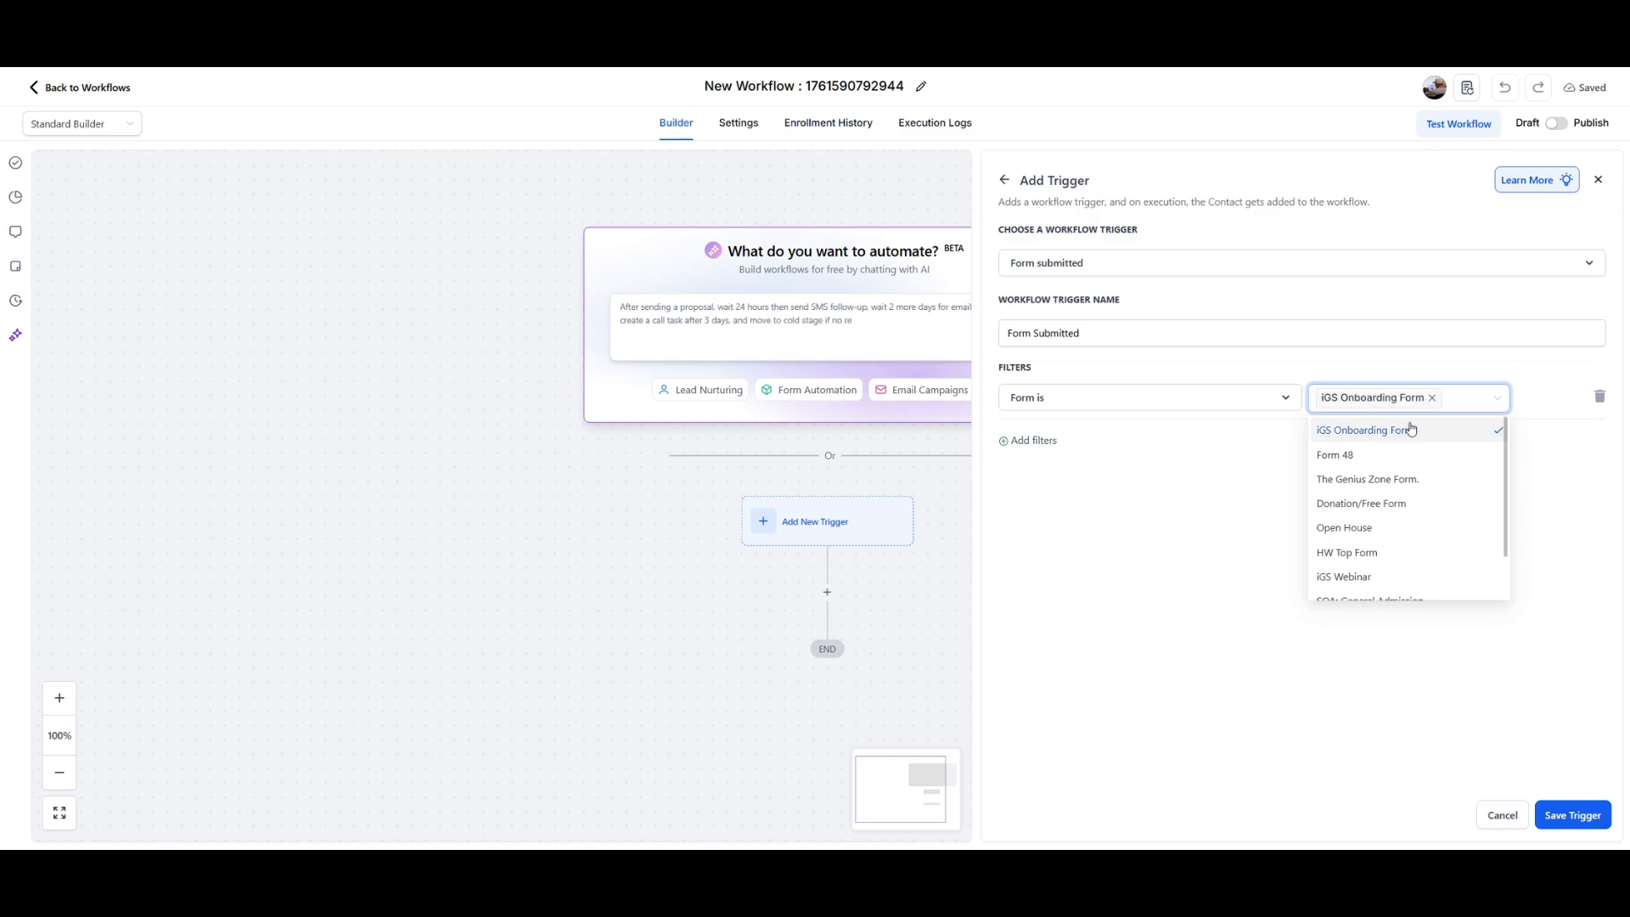
left_click(1575, 479)
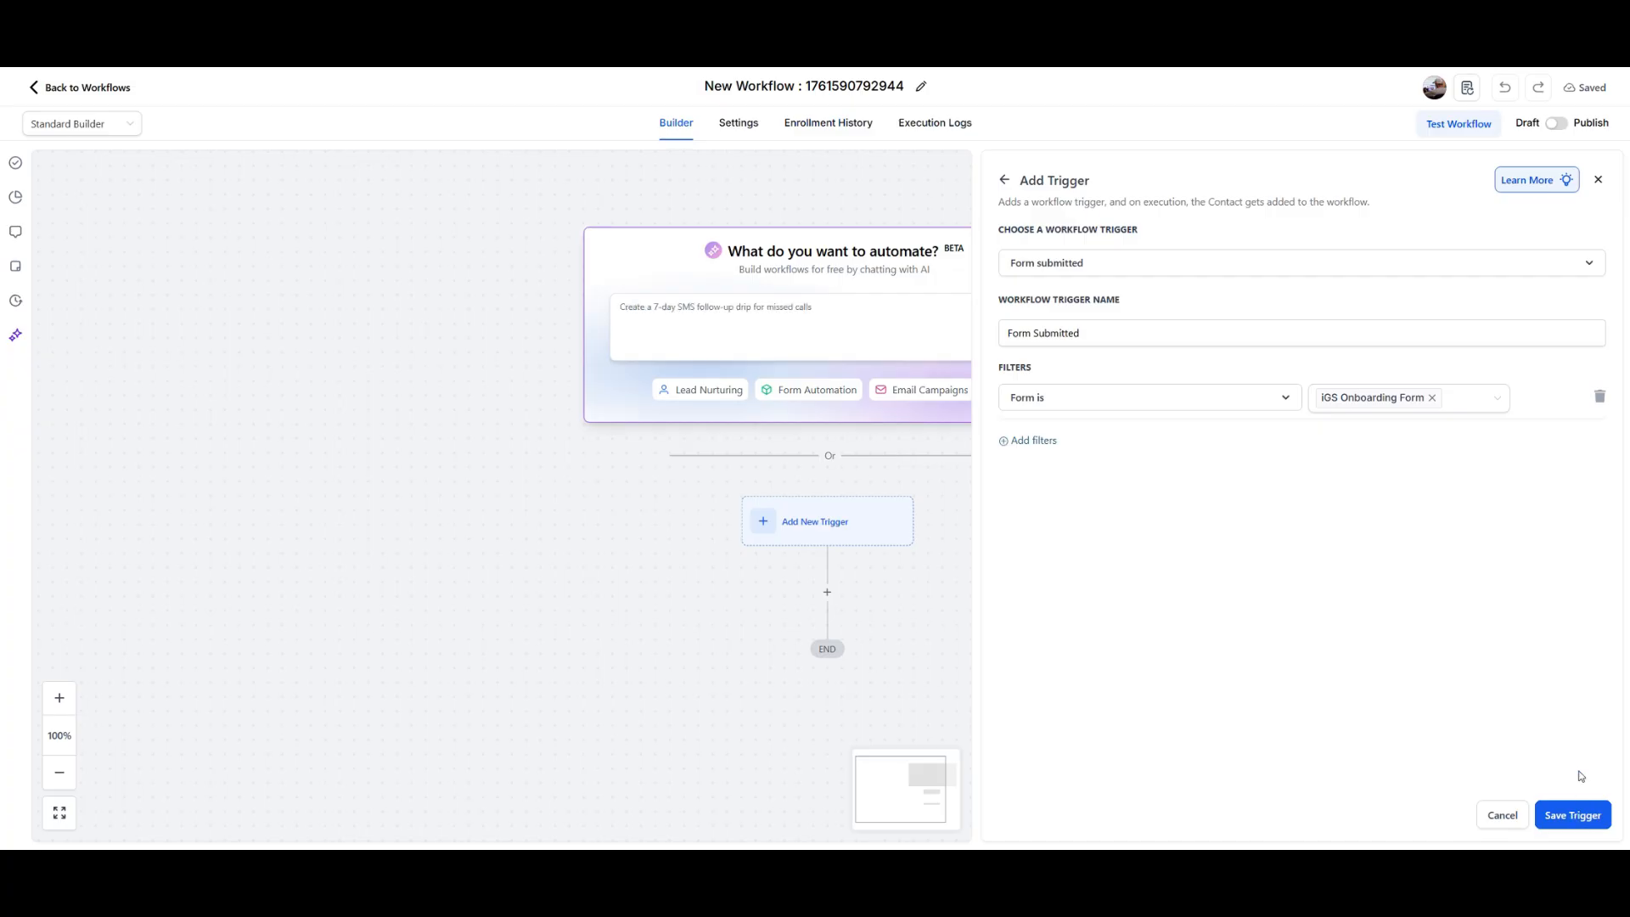
left_click(1433, 398)
- Set the trigger's "Form is" filter to Form 48 and save the trigger
left_click(1438, 401)
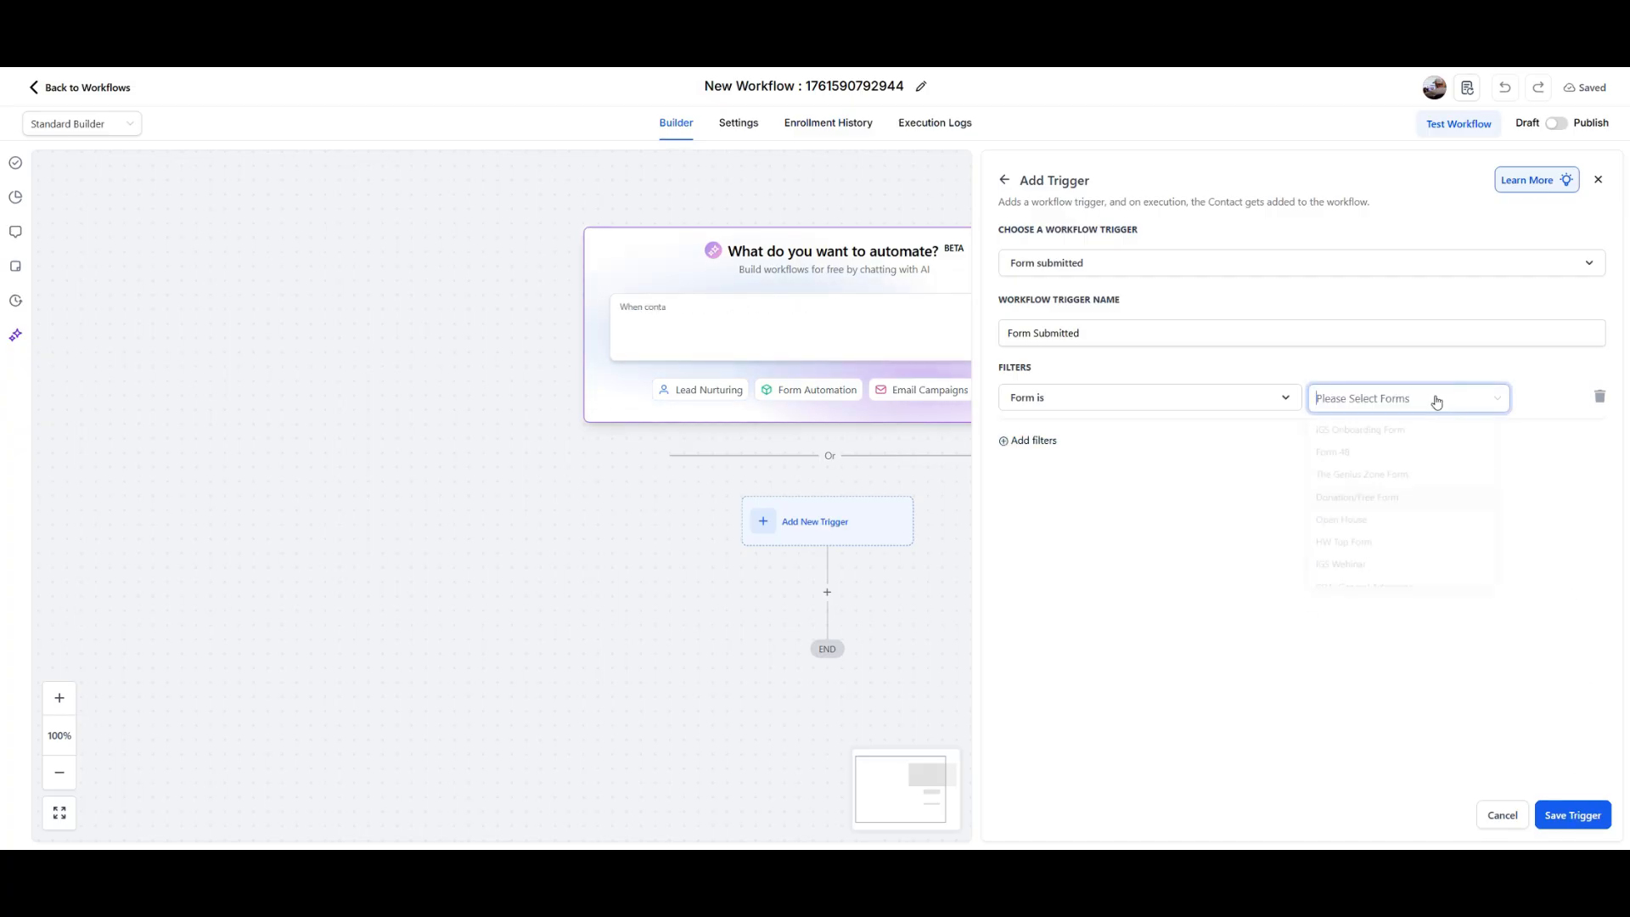
left_click(1387, 456)
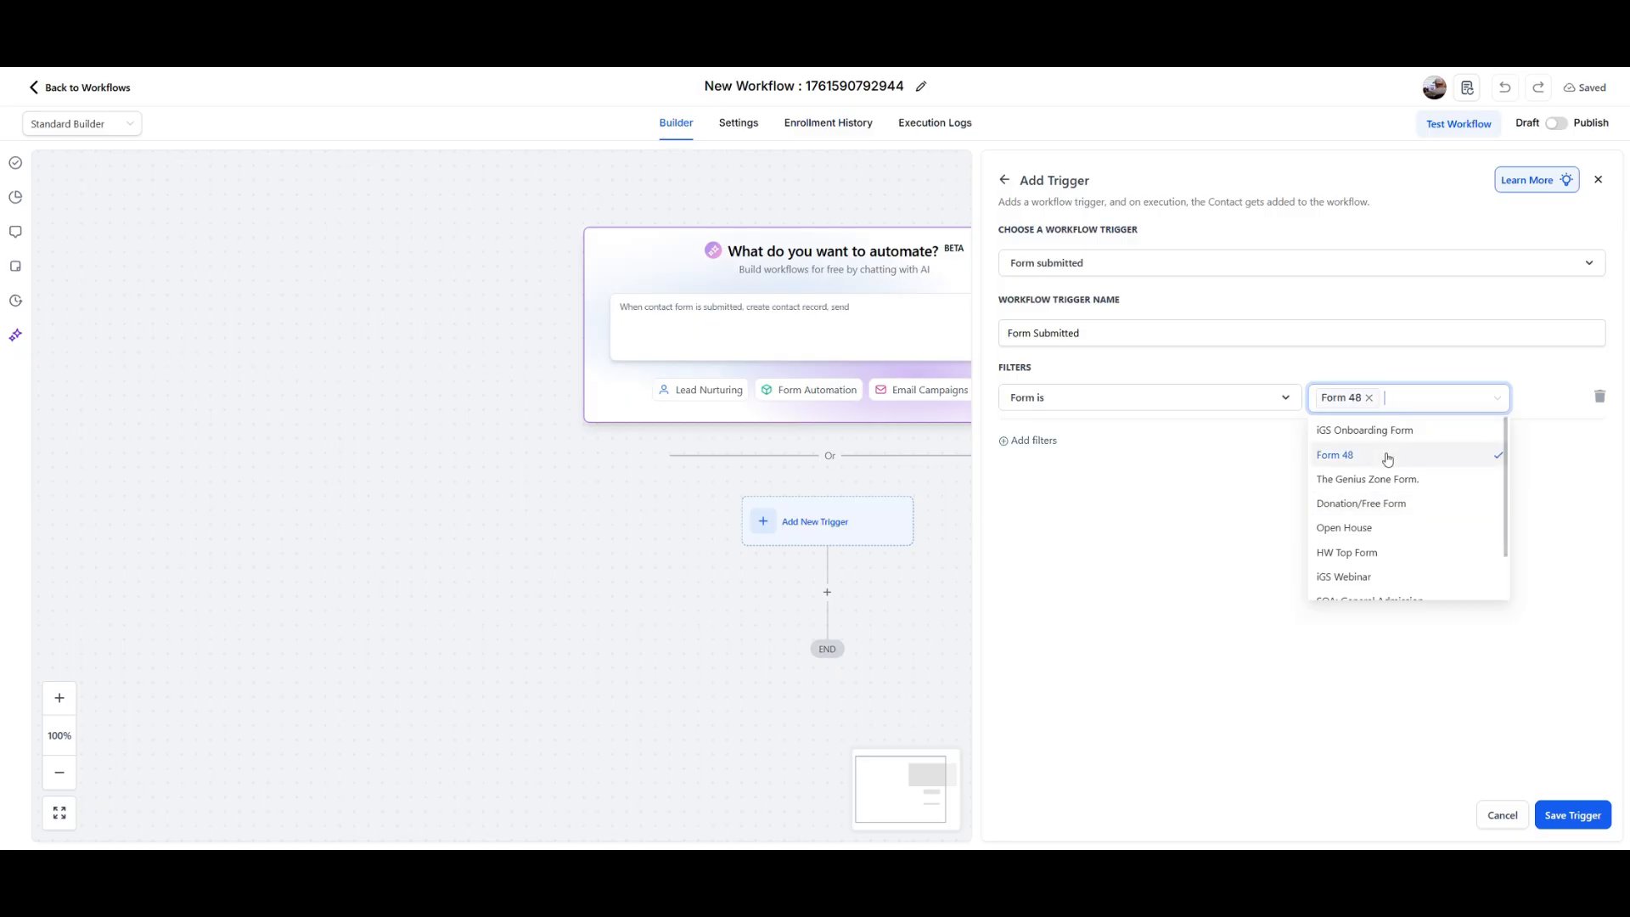
left_click(1541, 509)
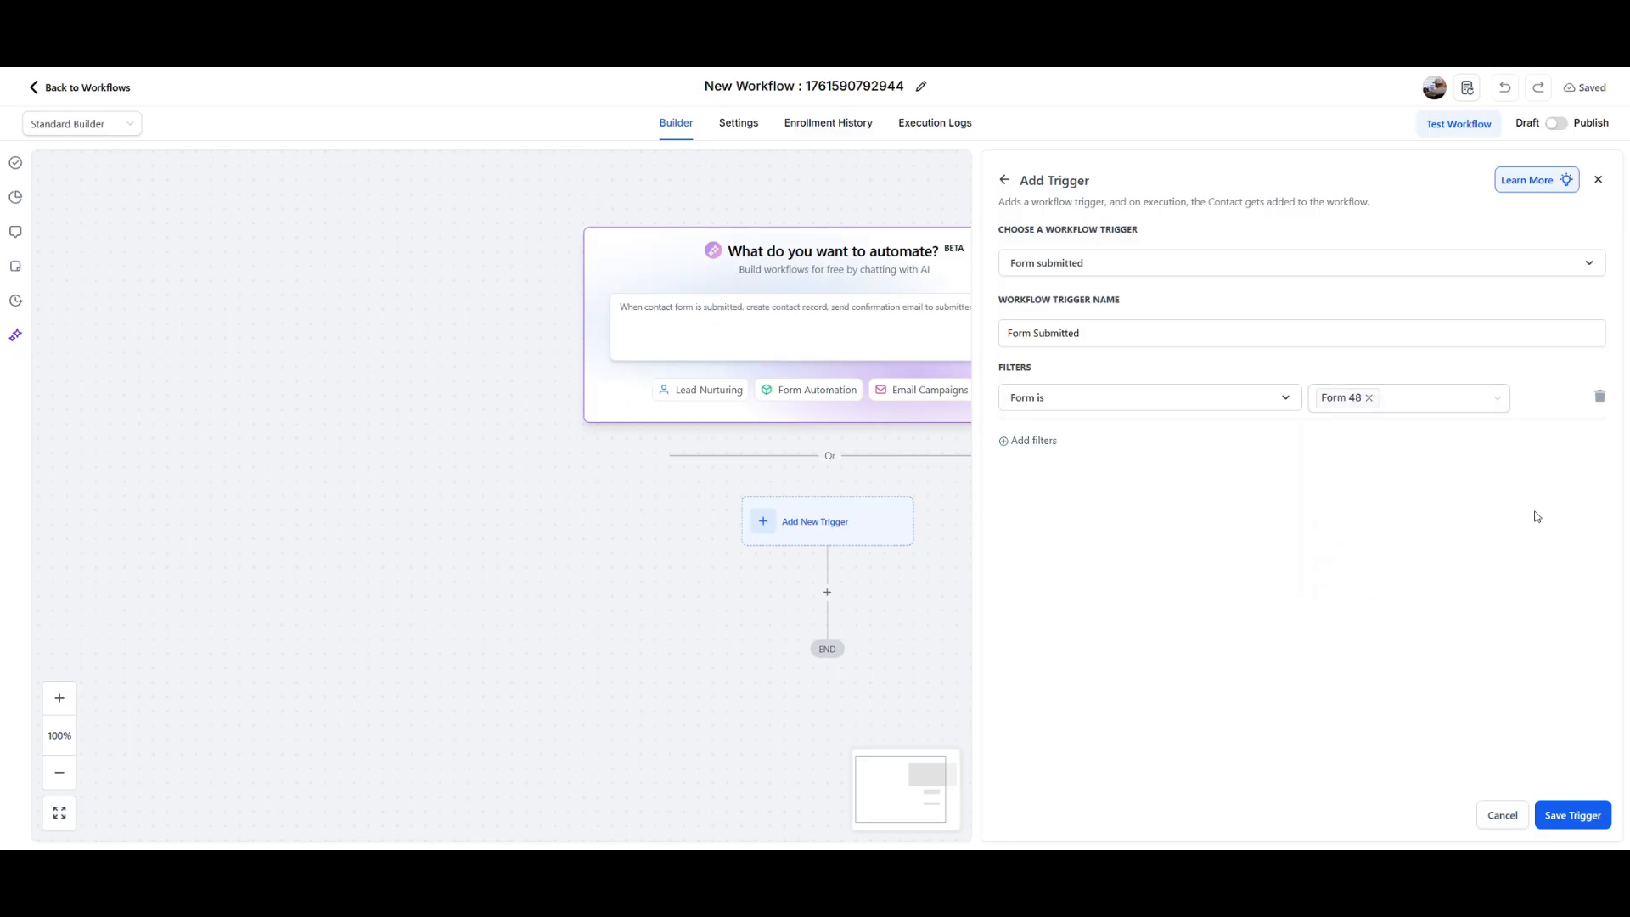
left_click(1584, 815)
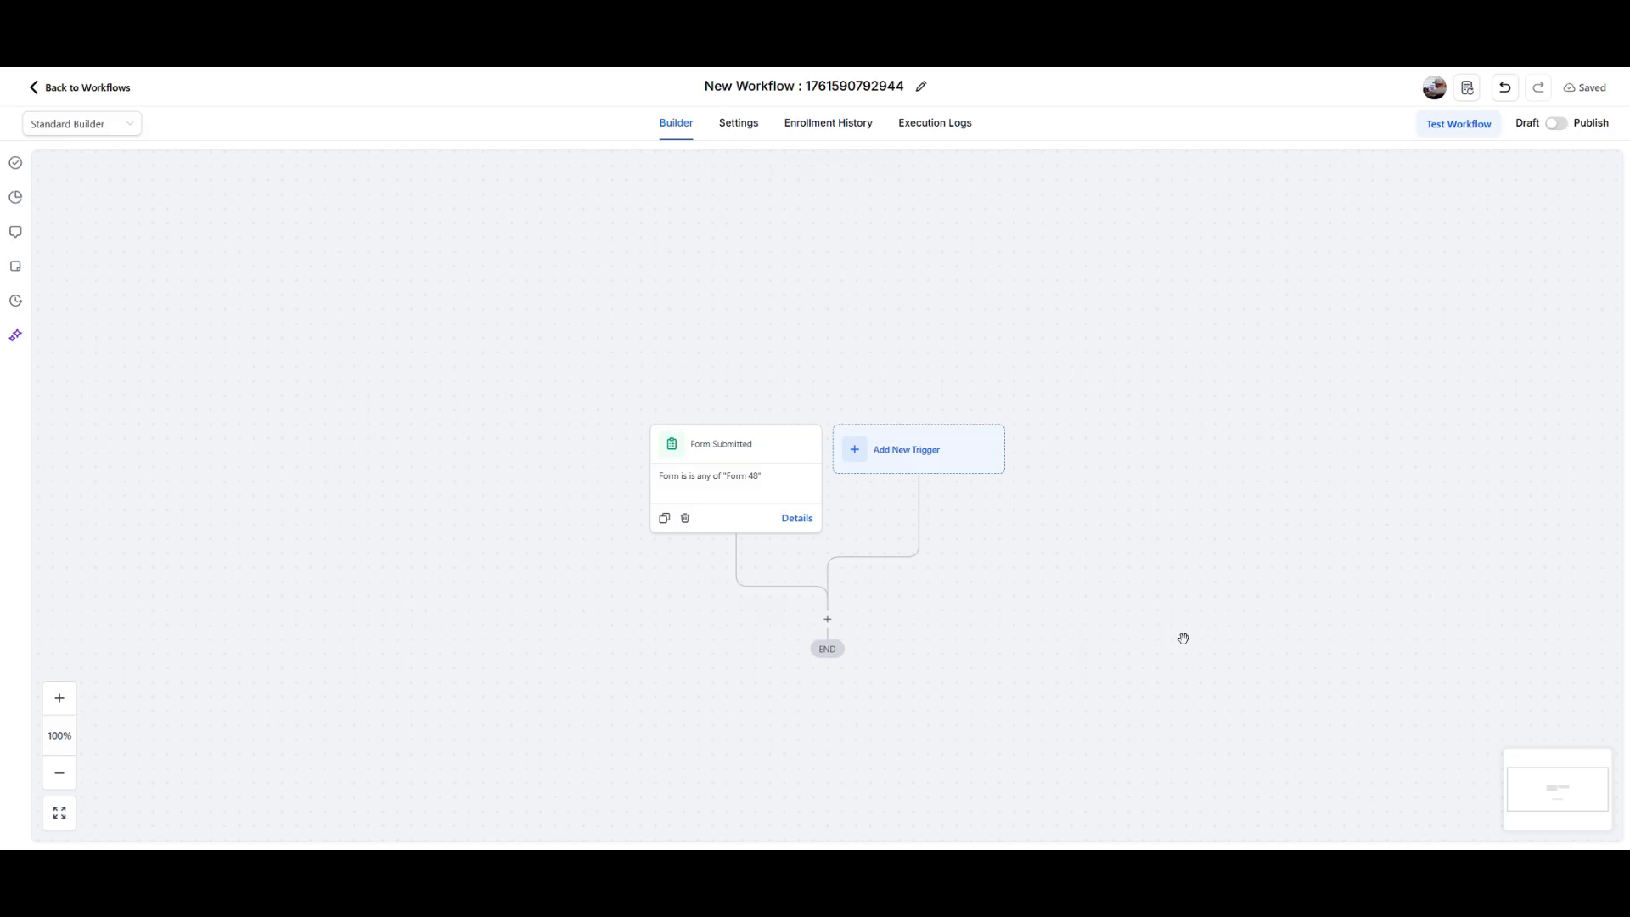
- Add an Add Contact Tag action below the trigger with a new tag "got ebook", and save it
left_click(828, 619)
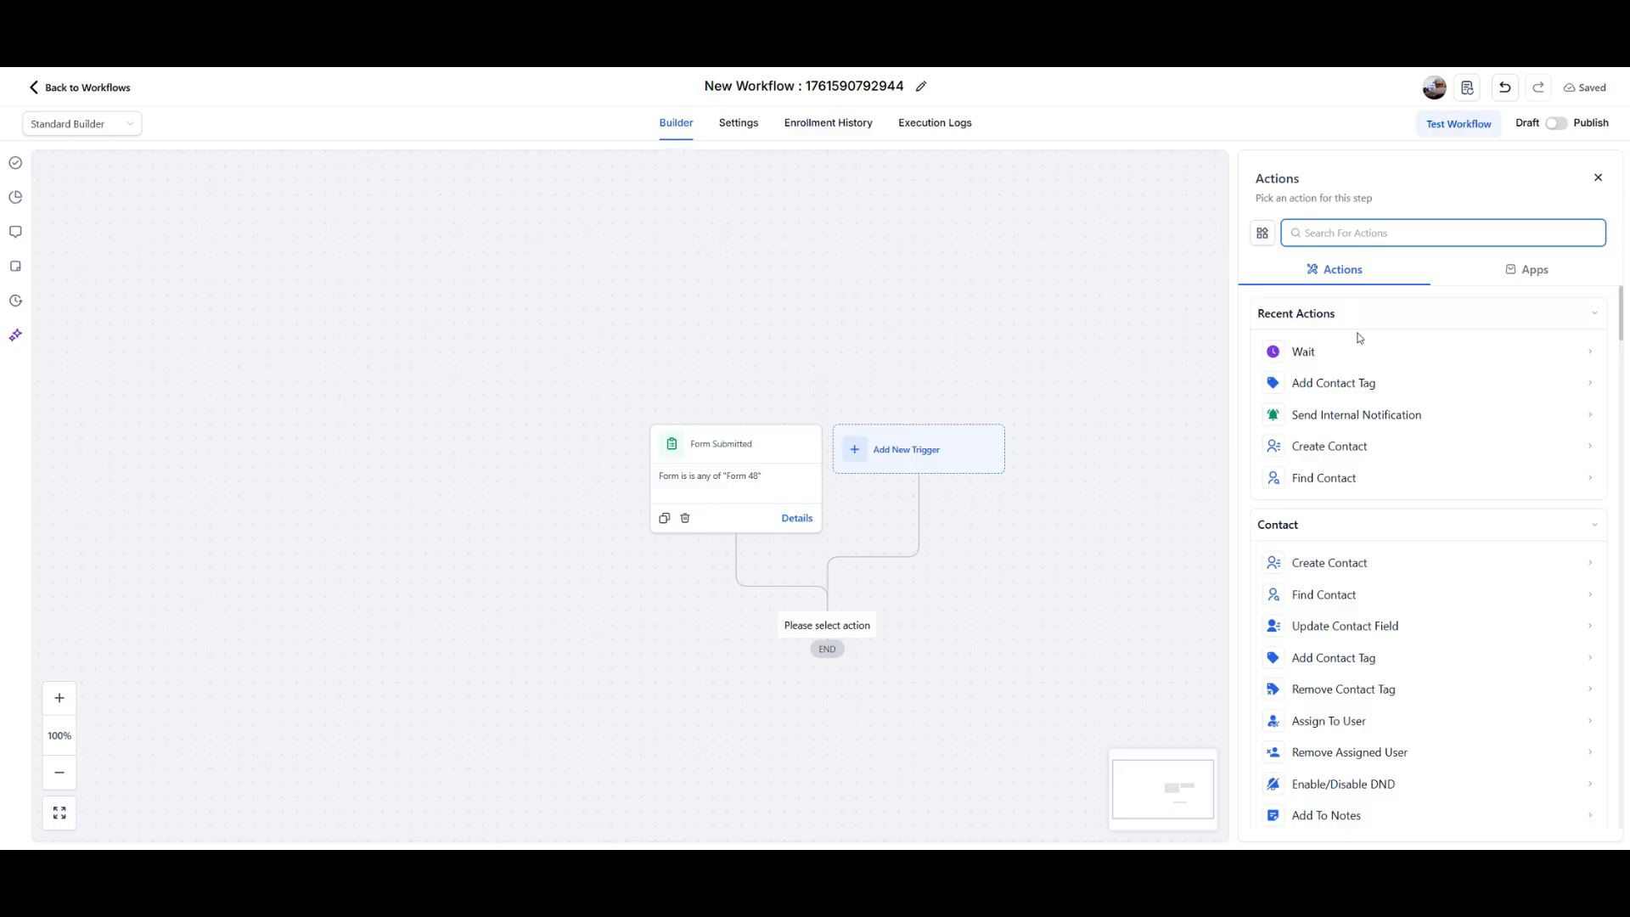
left_click(1345, 384)
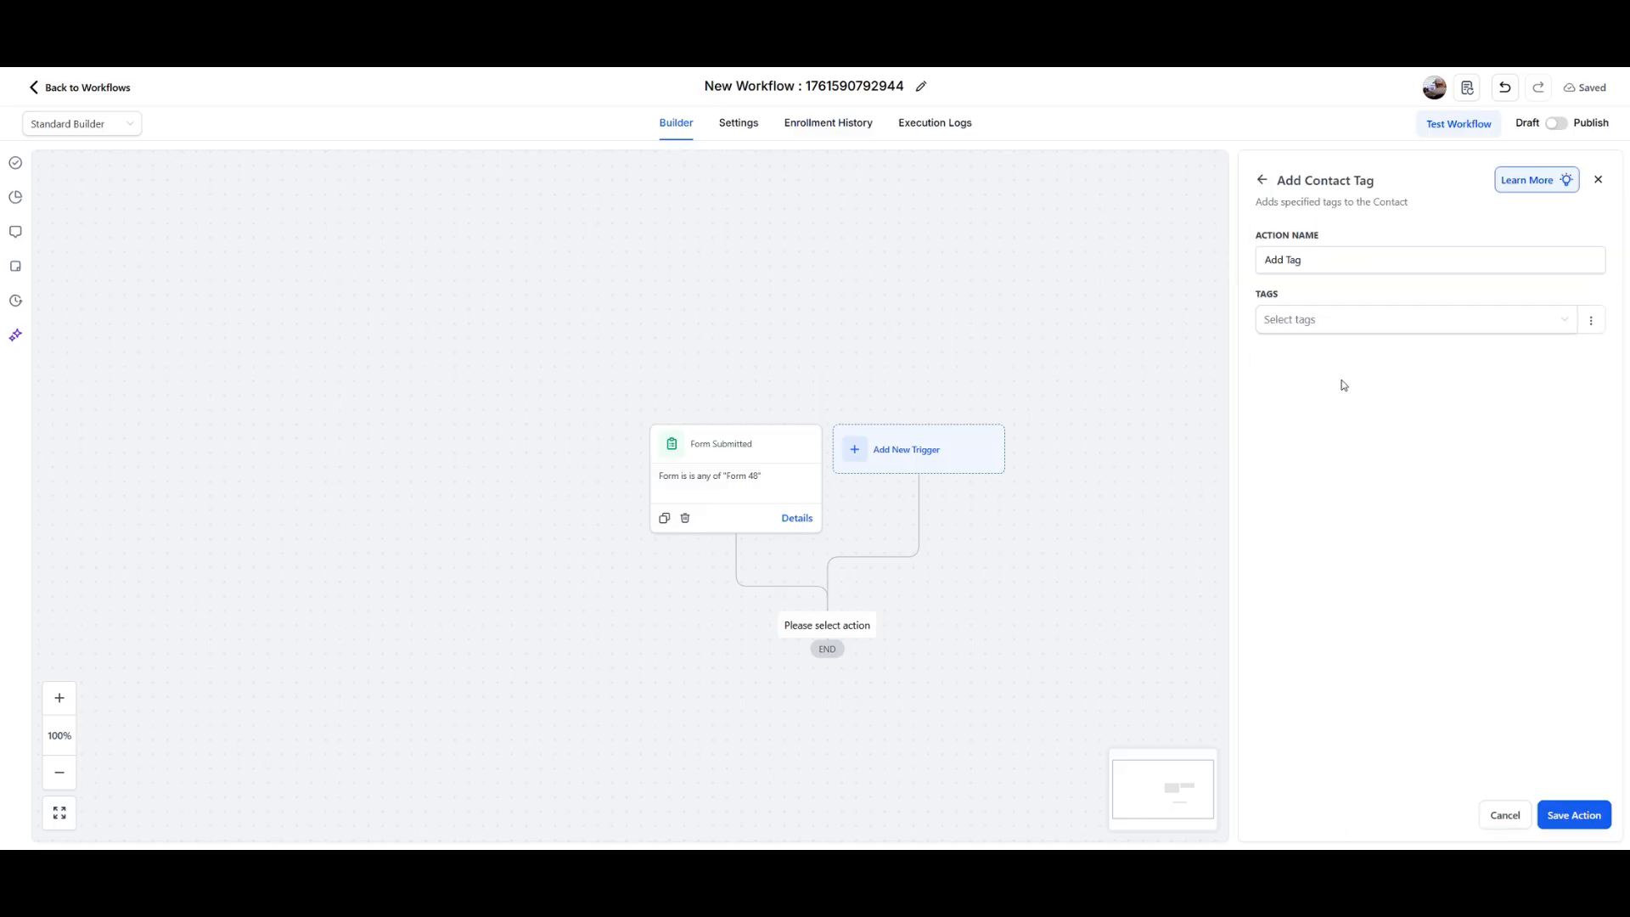
left_click(1345, 328)
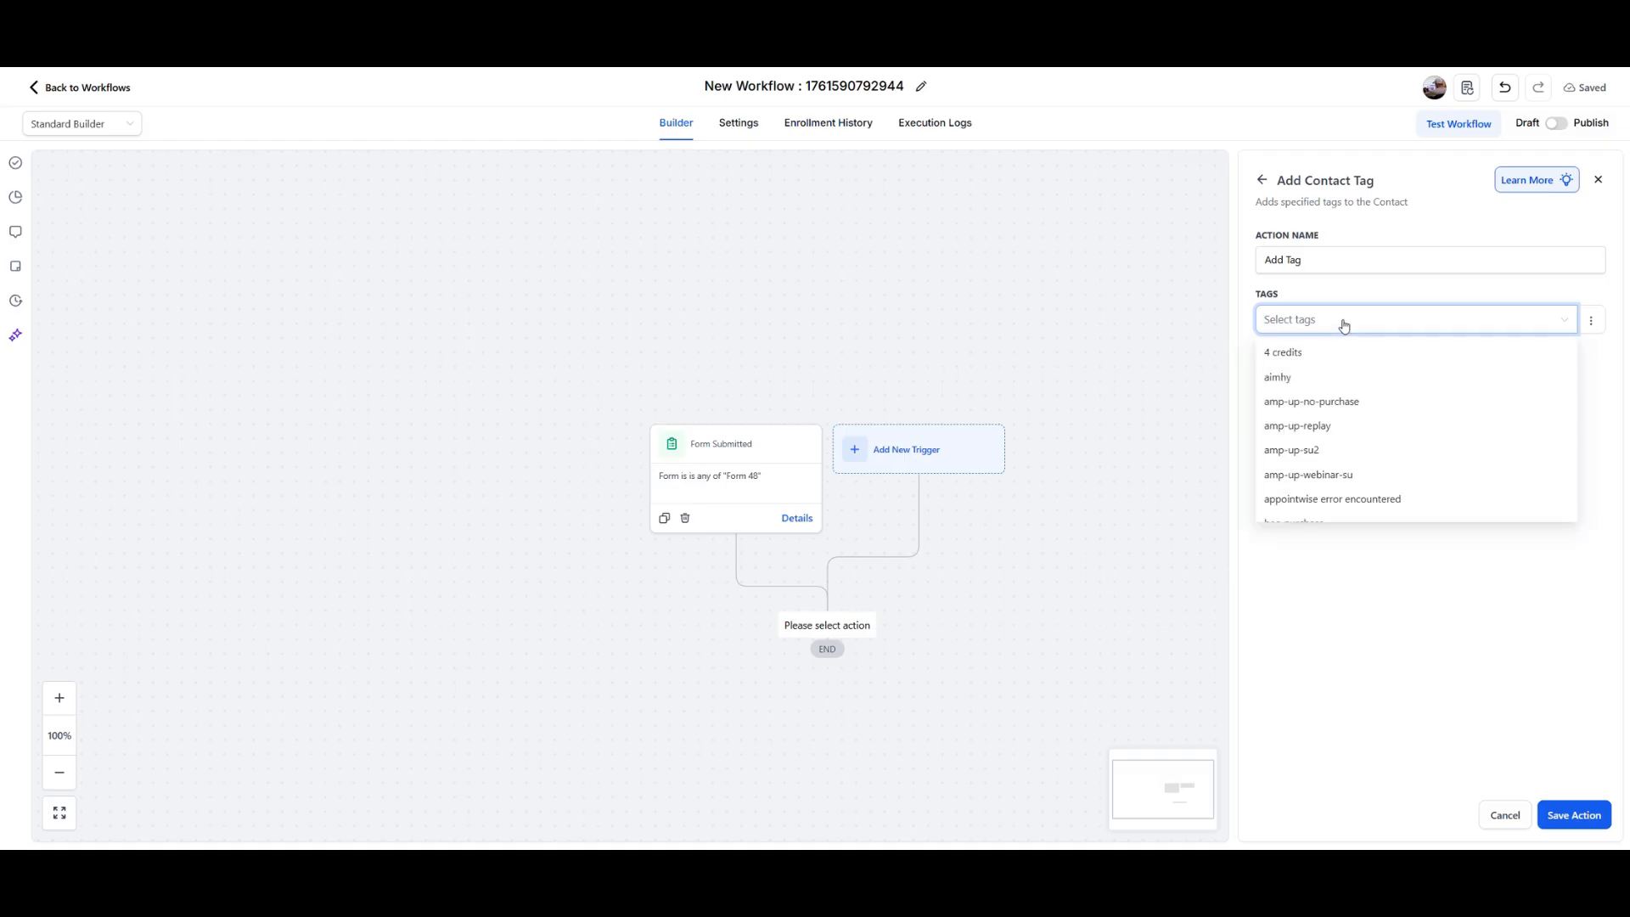
type("got")
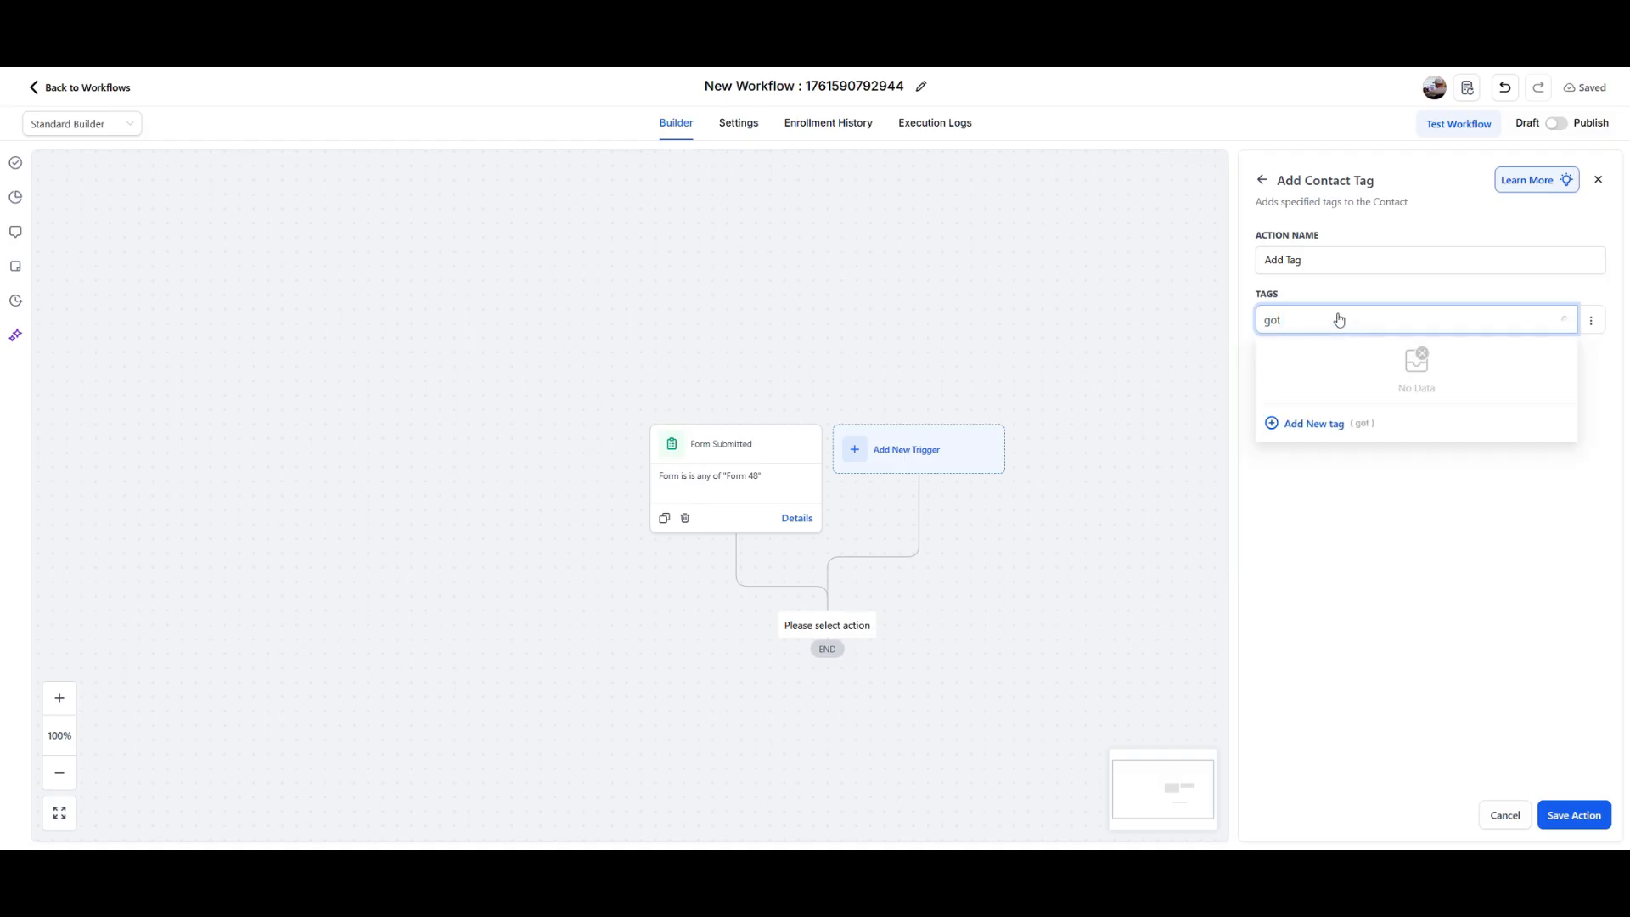
type(" ebook")
left_click(1314, 425)
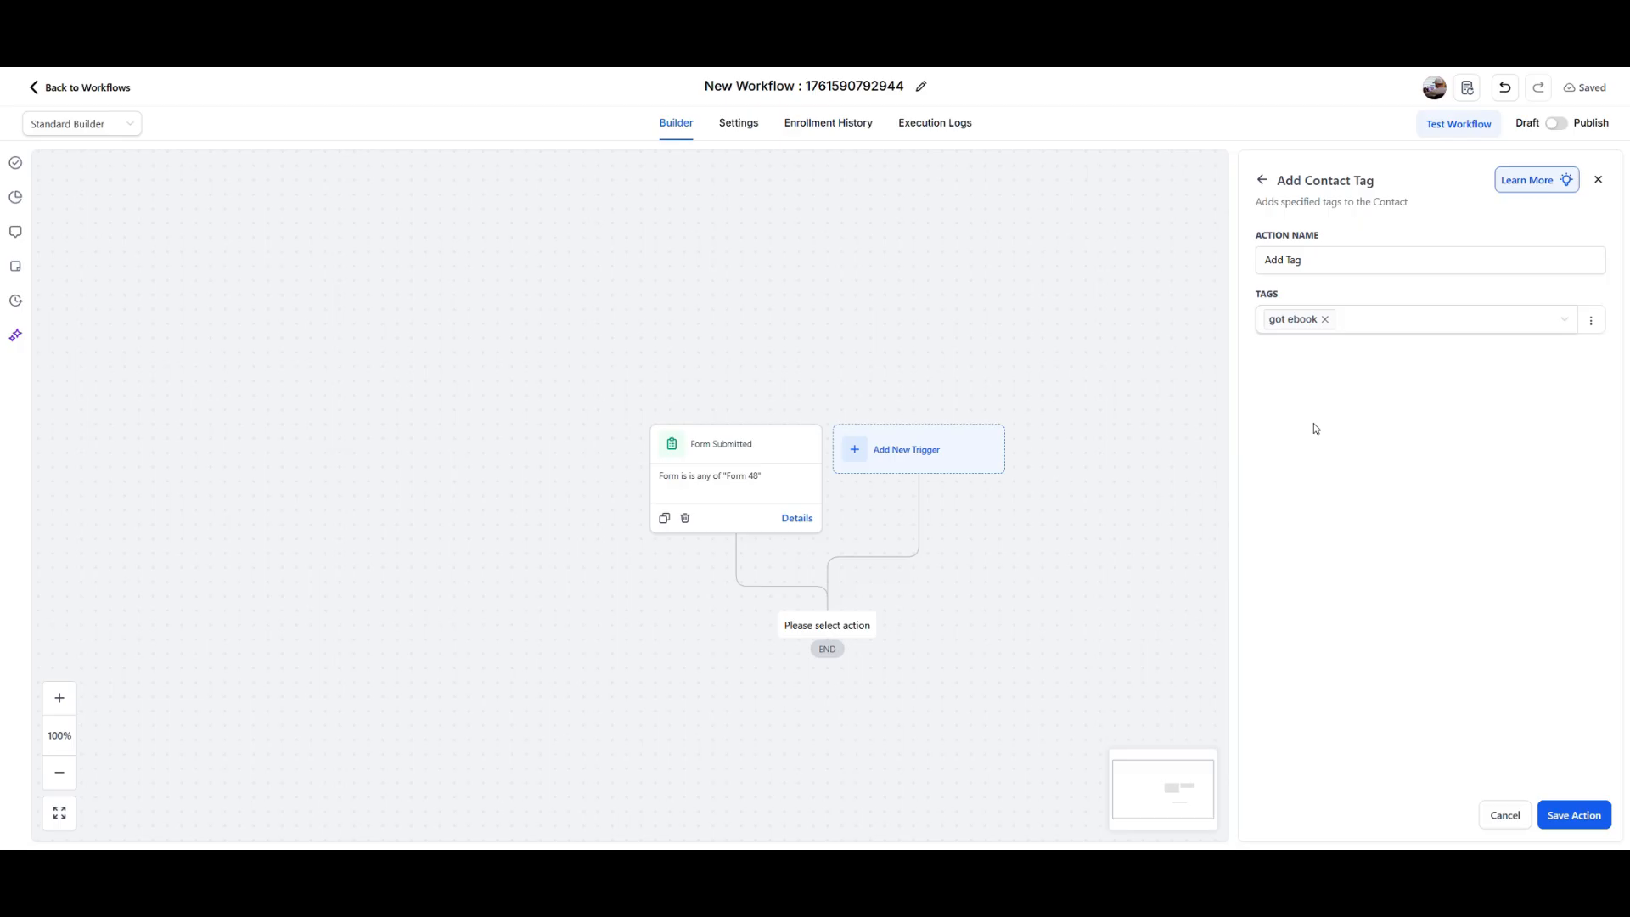
left_click(1574, 815)
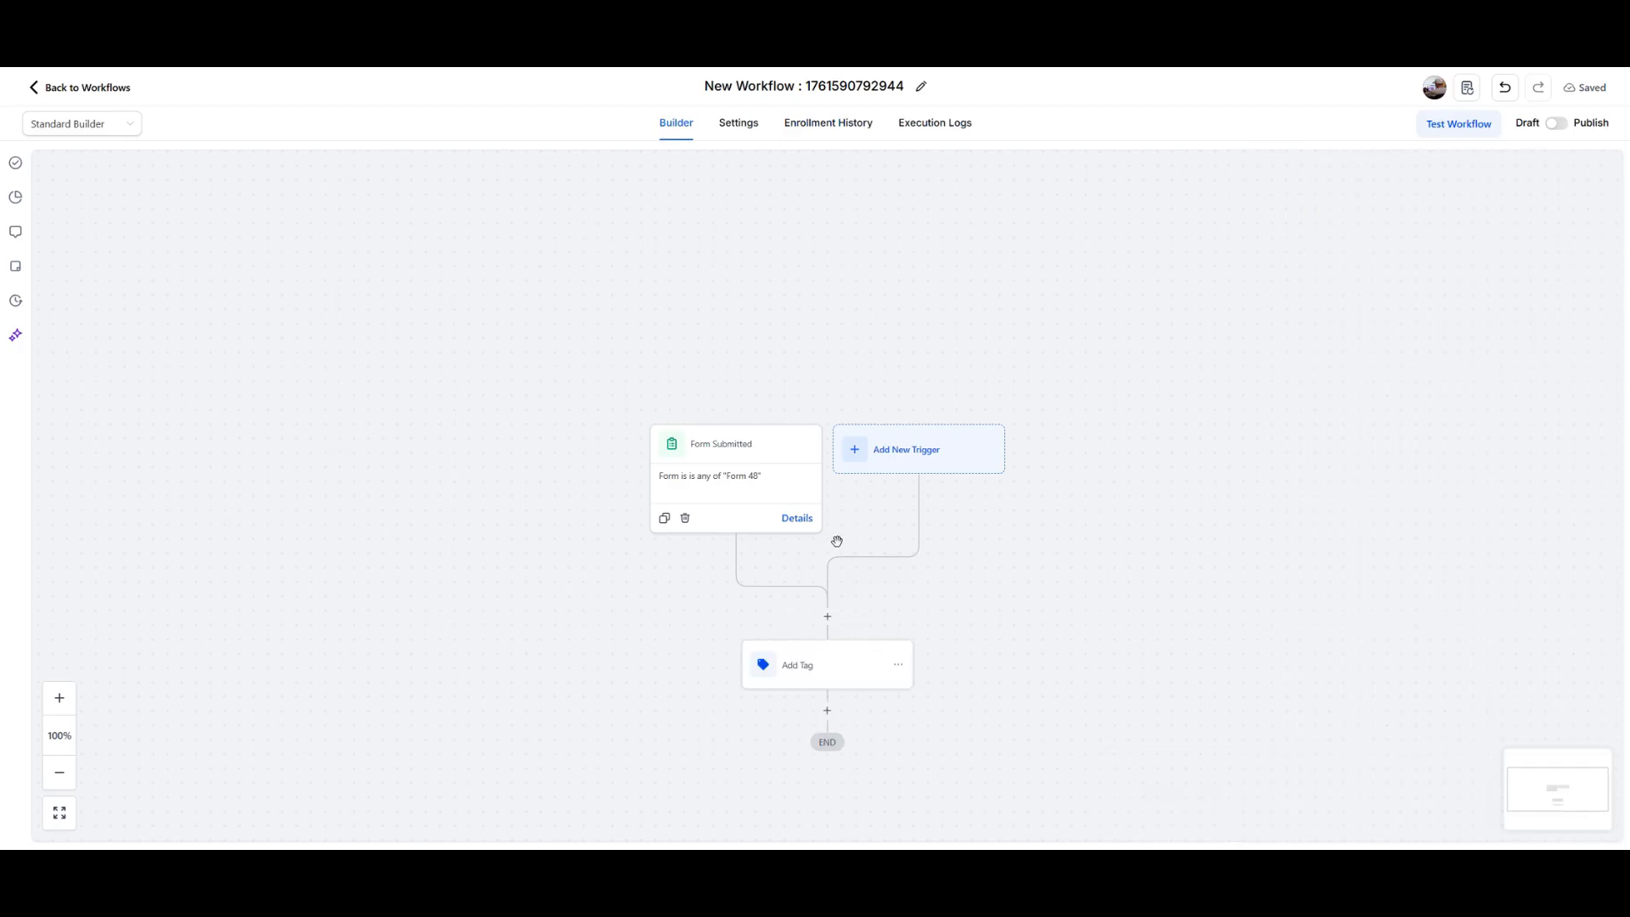
- Rename the tag action as "Add got ebook Tag" and save it
left_click(801, 666)
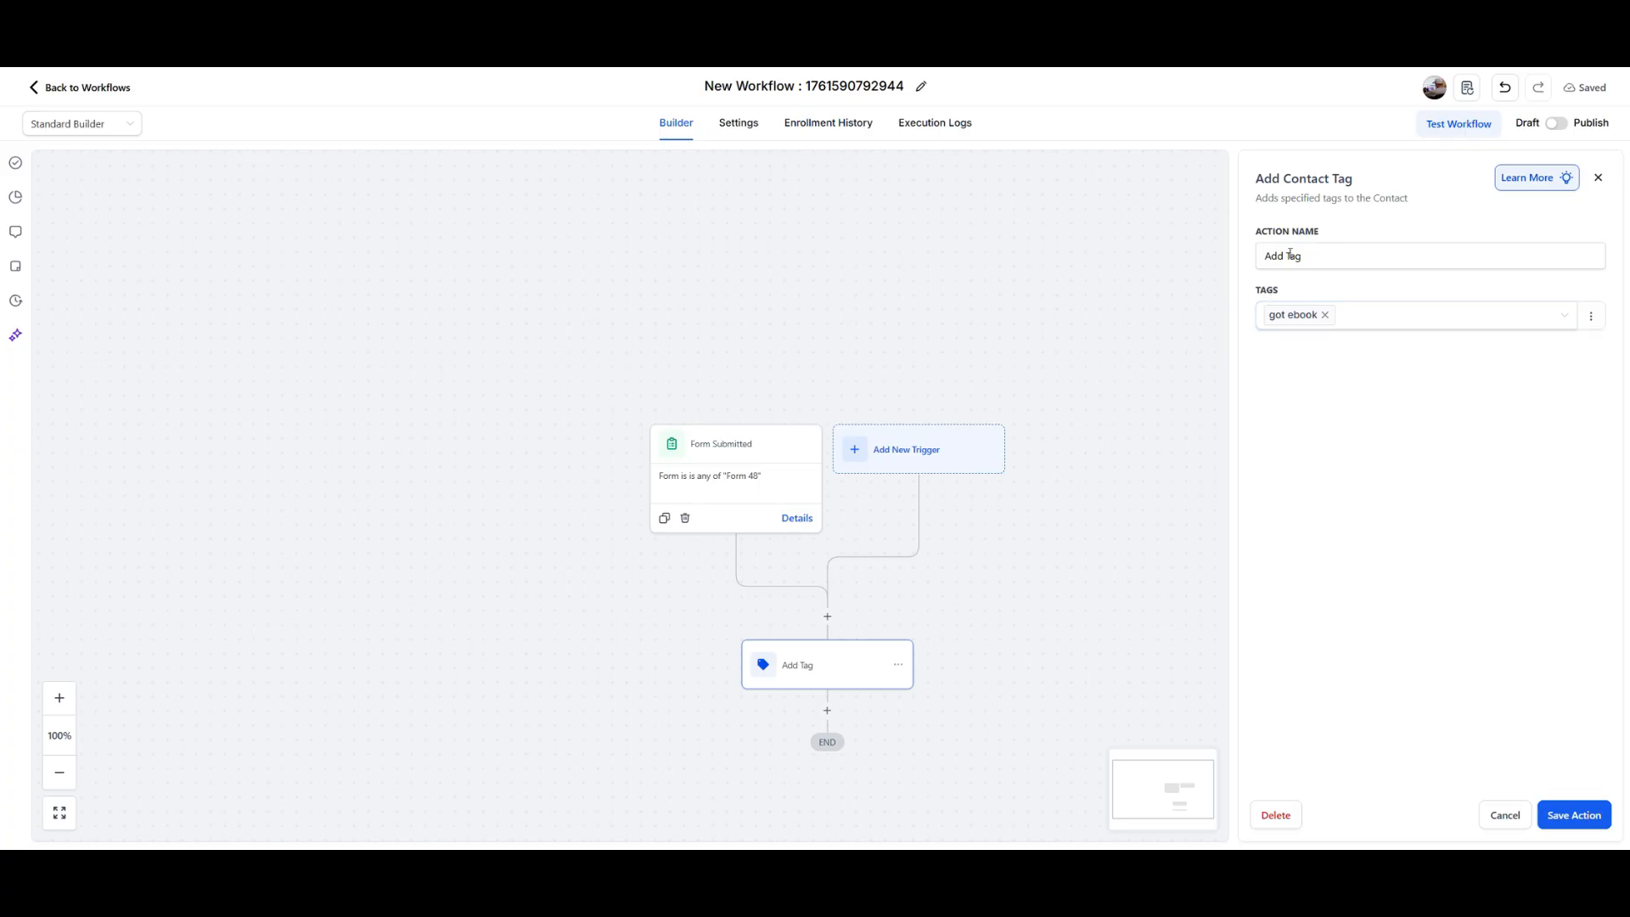
left_click(1288, 255)
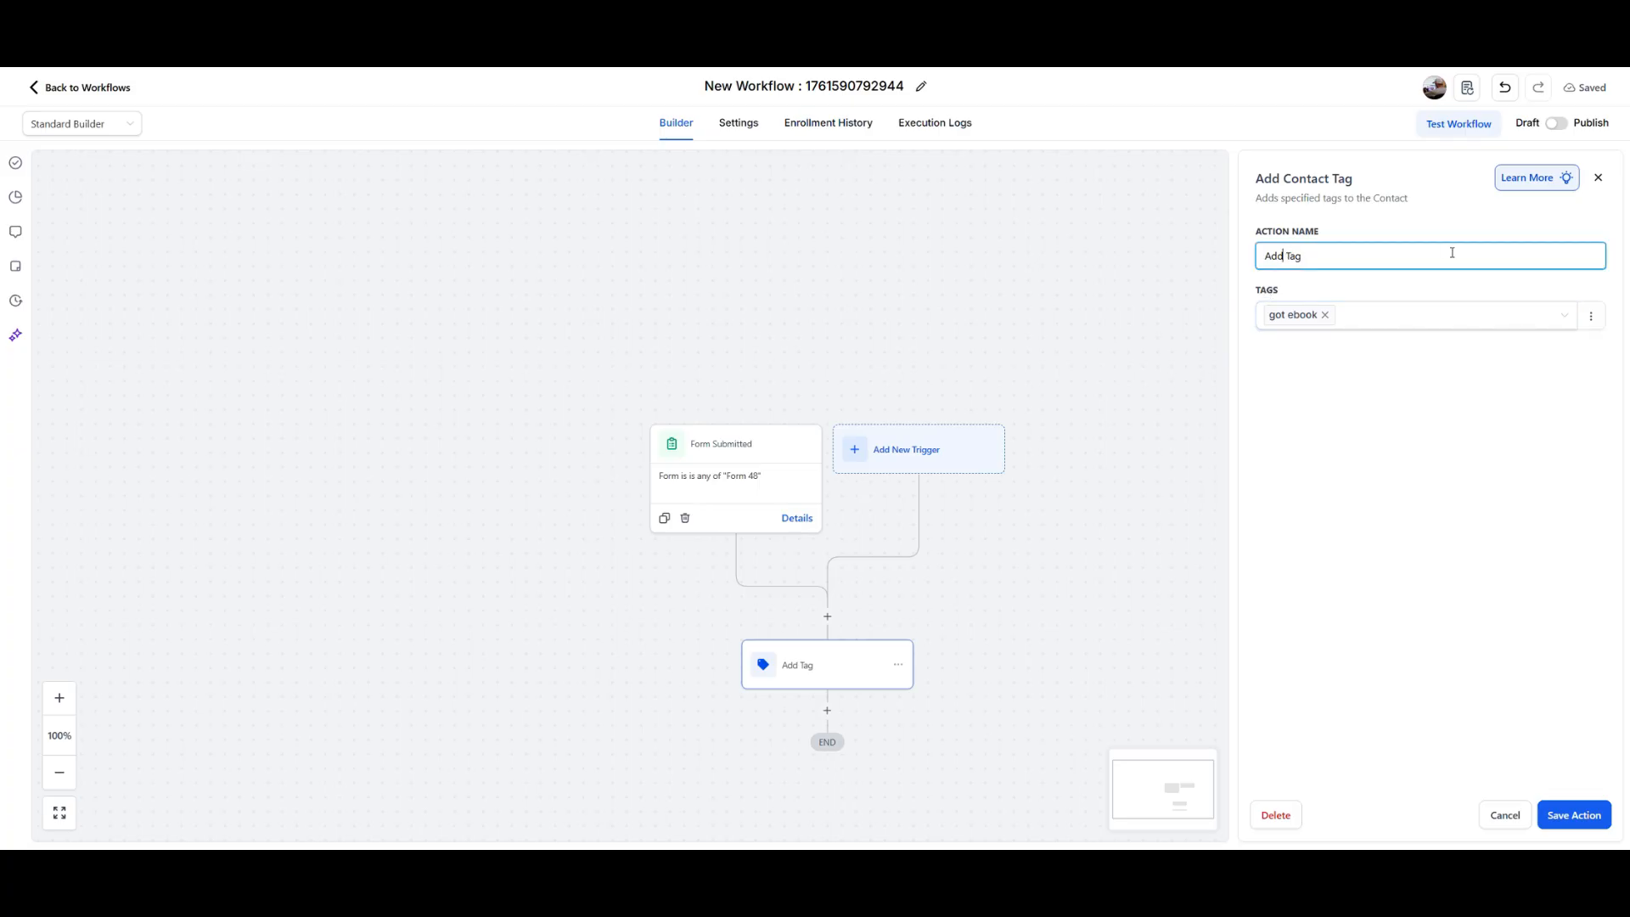
type("got ebook")
left_click(1565, 816)
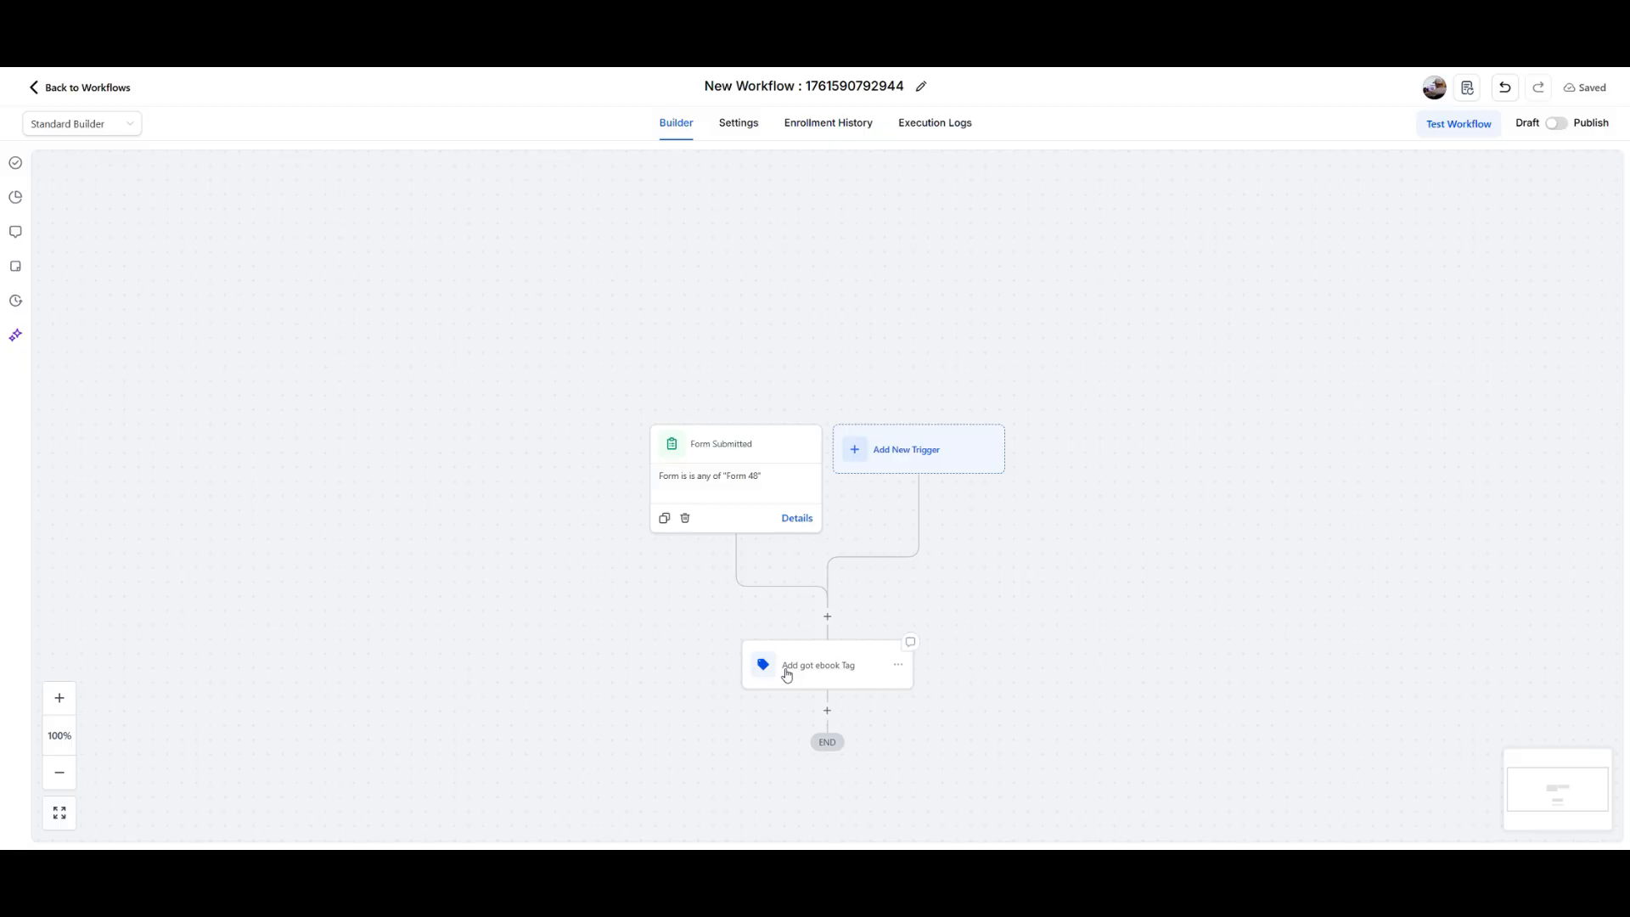
- Rename the form trigger as "Form 48 Submitted" and save it
left_click(746, 449)
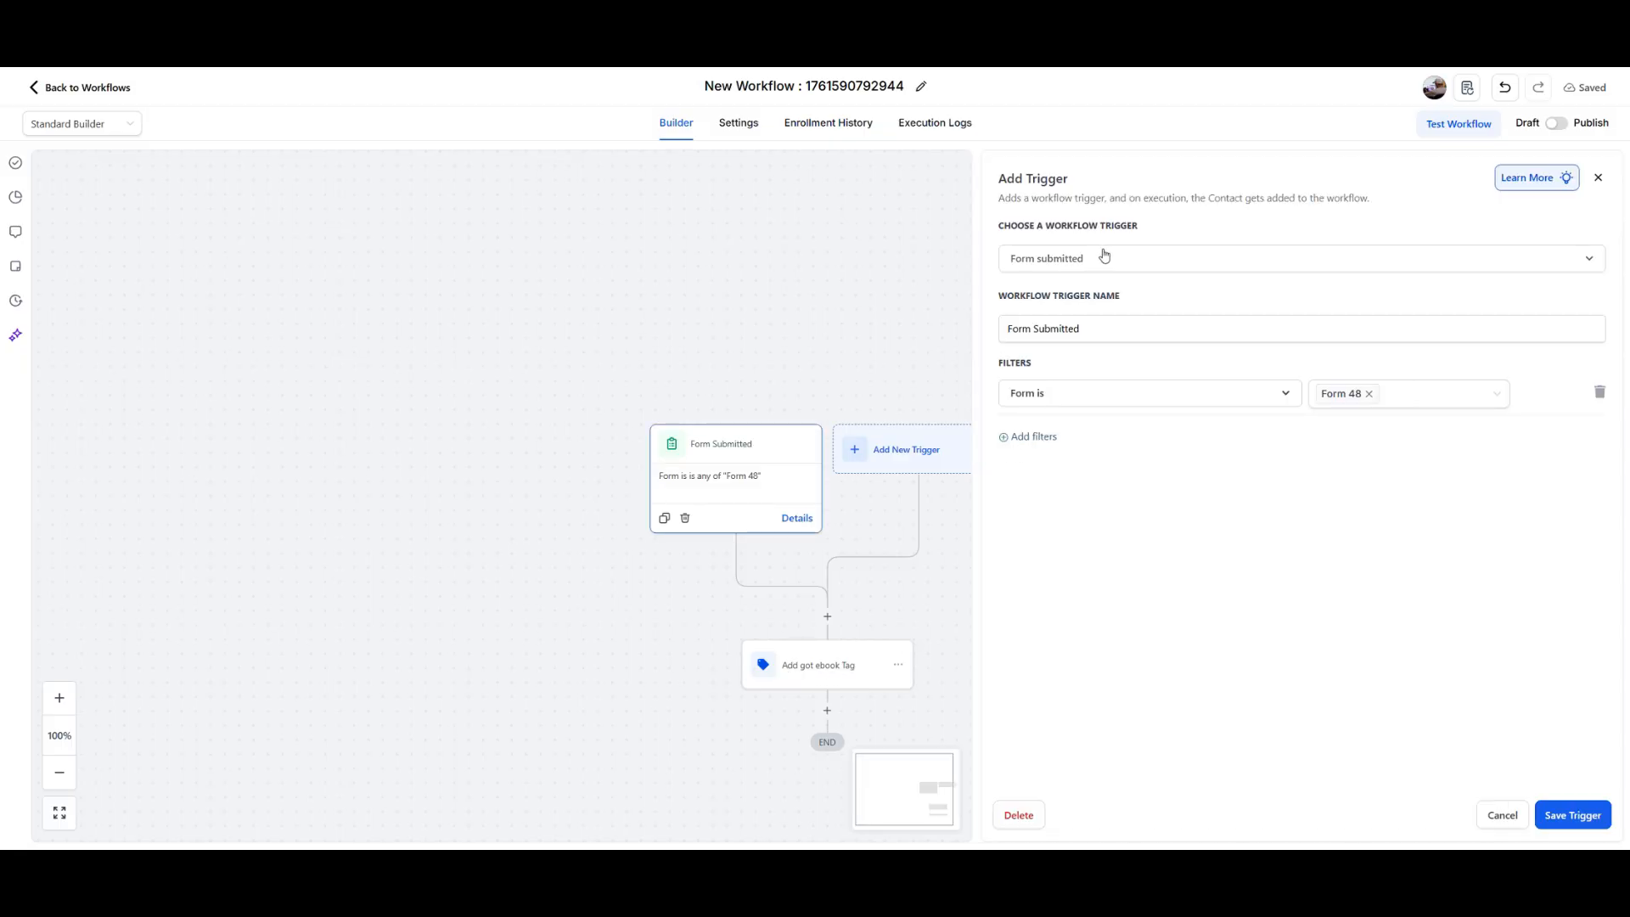
left_click(1035, 334)
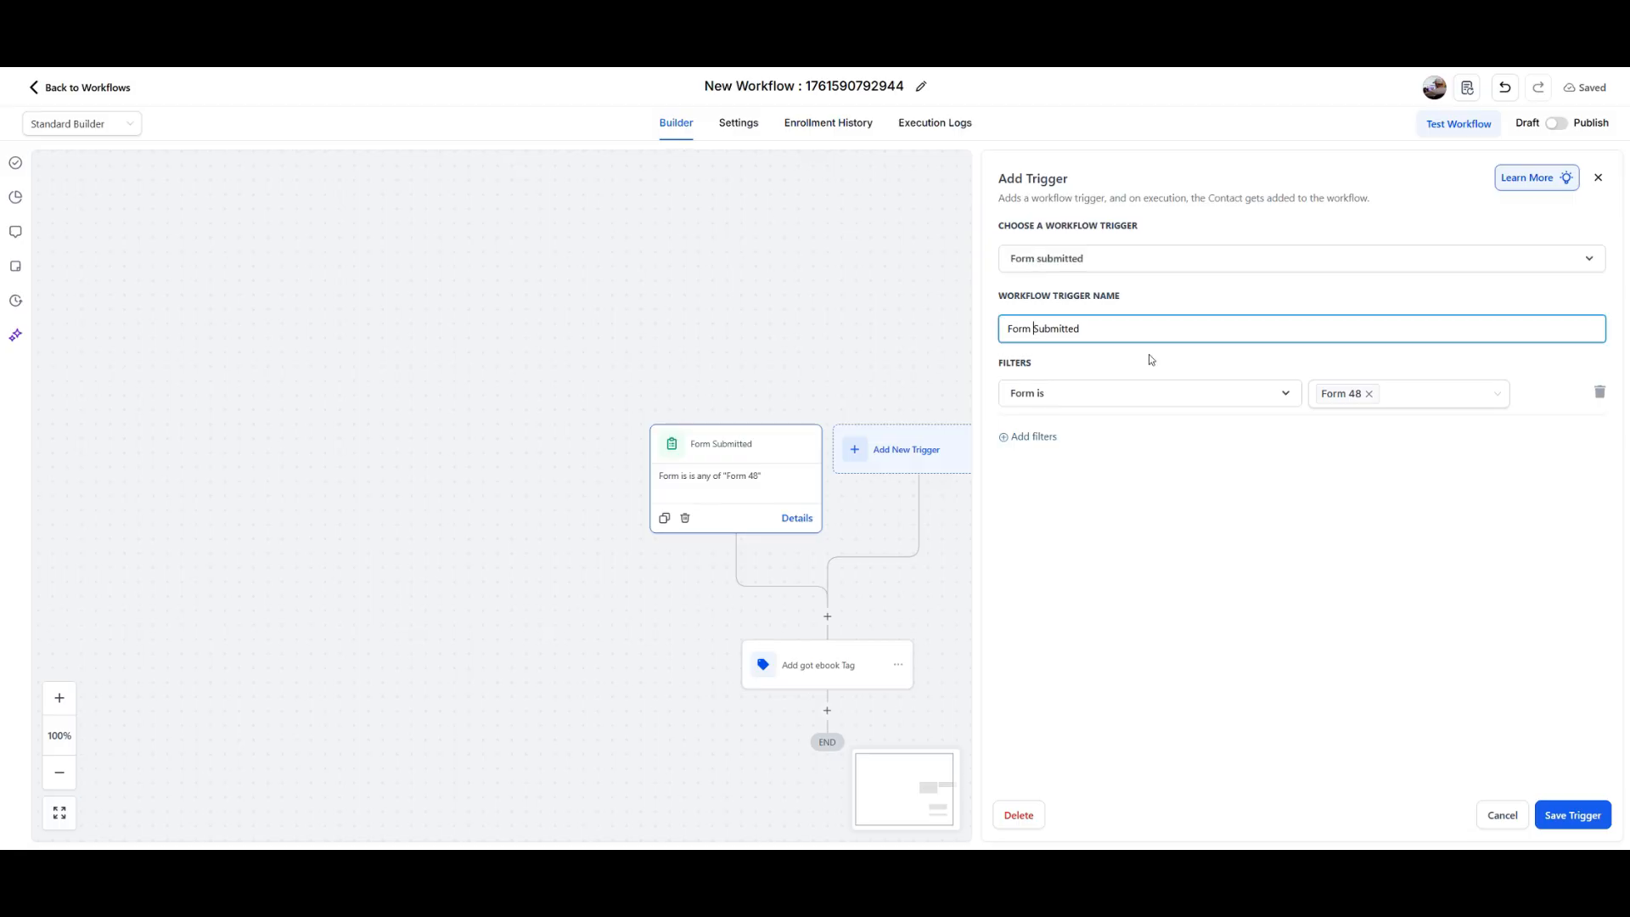
type("48")
left_click(1589, 815)
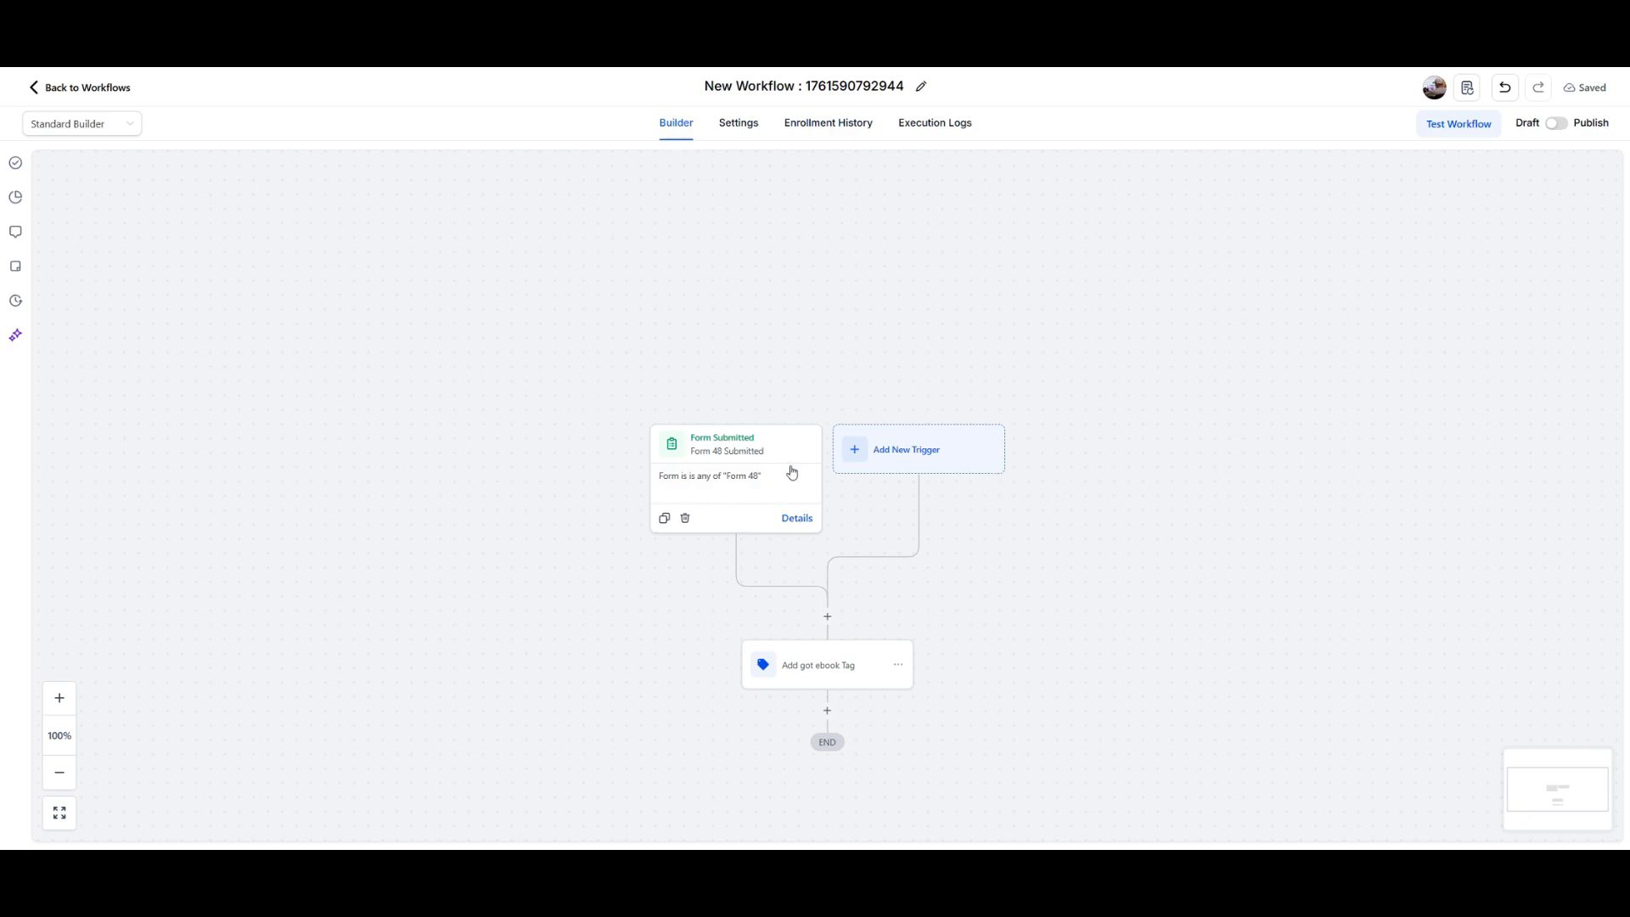
- Add a Send Email action directly below the "Add got ebook Tag" action
scroll(957, 543, "down", 2)
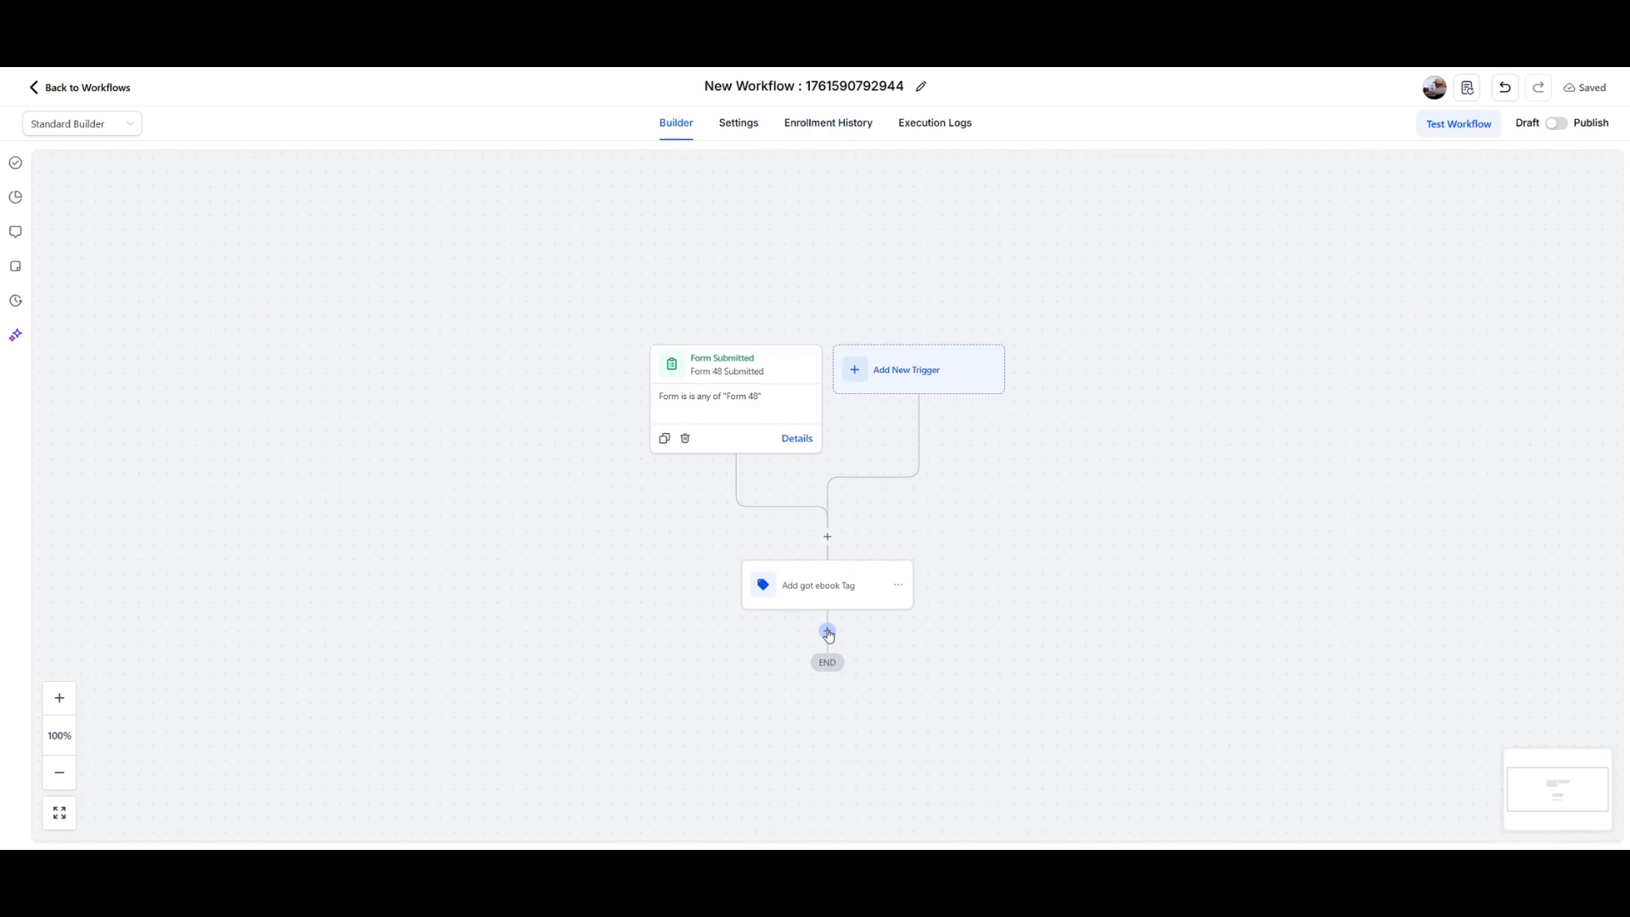
left_click(827, 630)
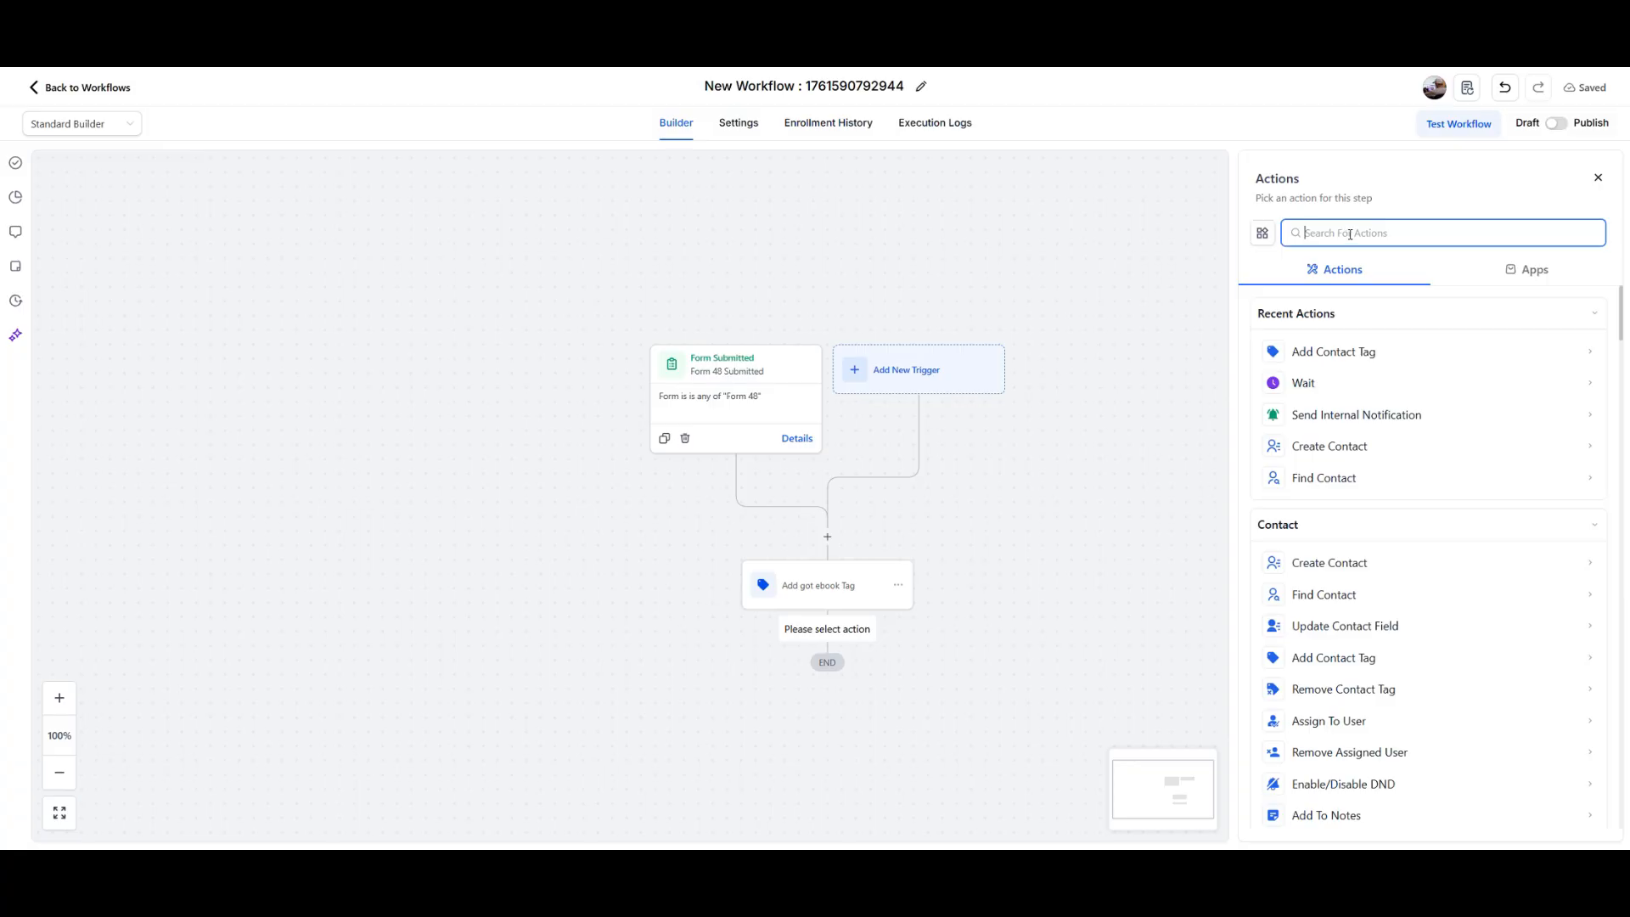
type("ema")
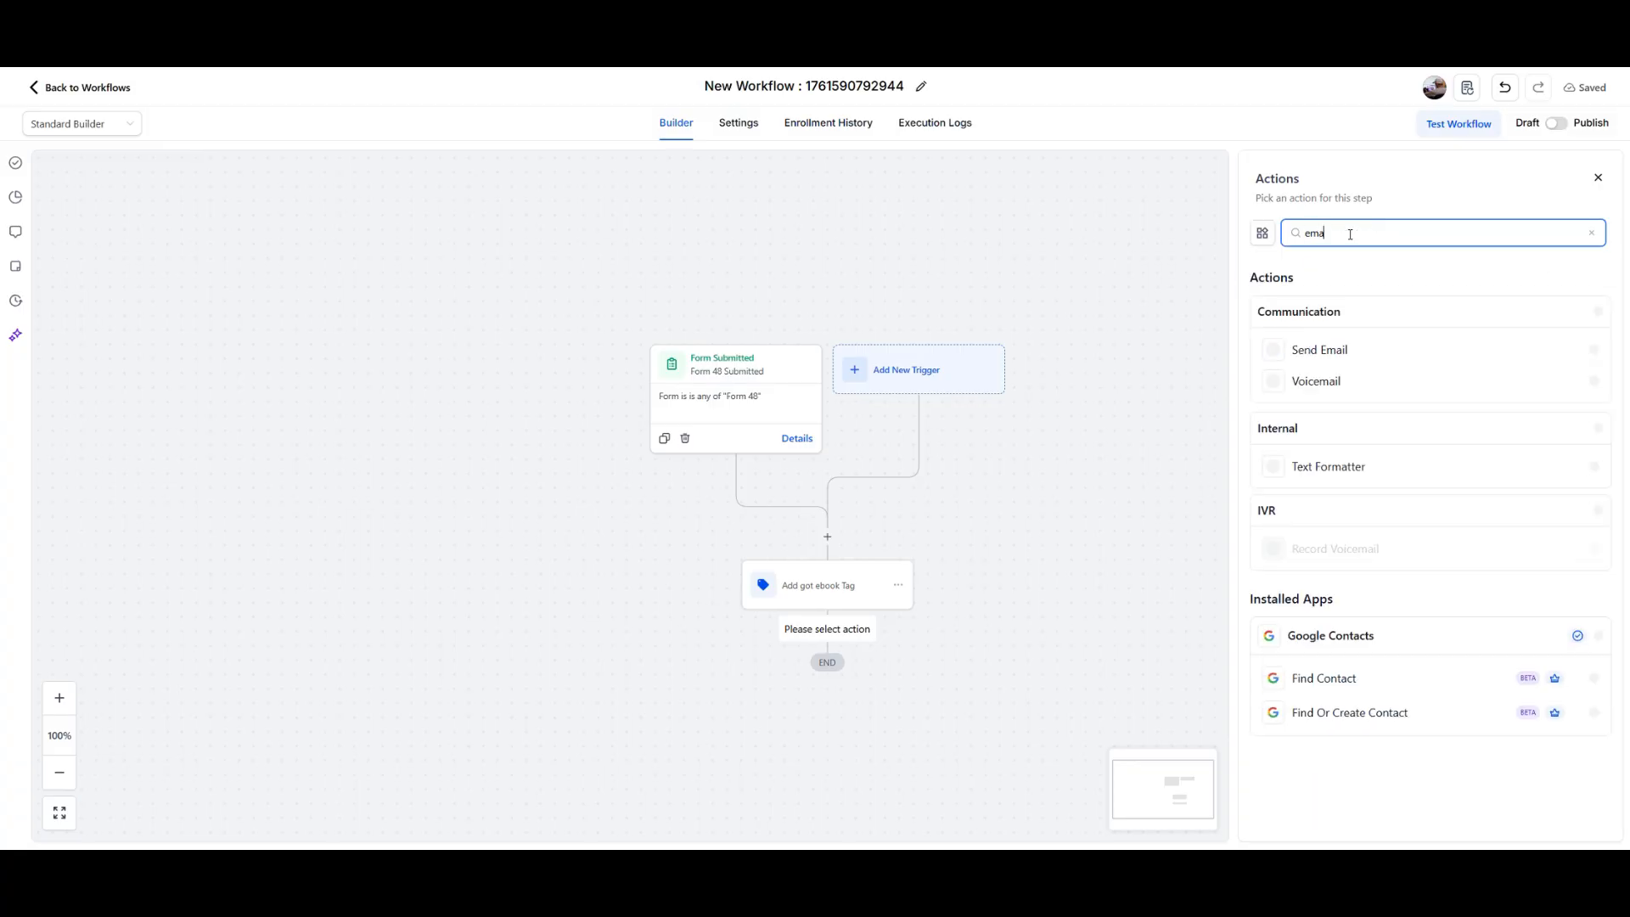
type("il")
left_click(1319, 350)
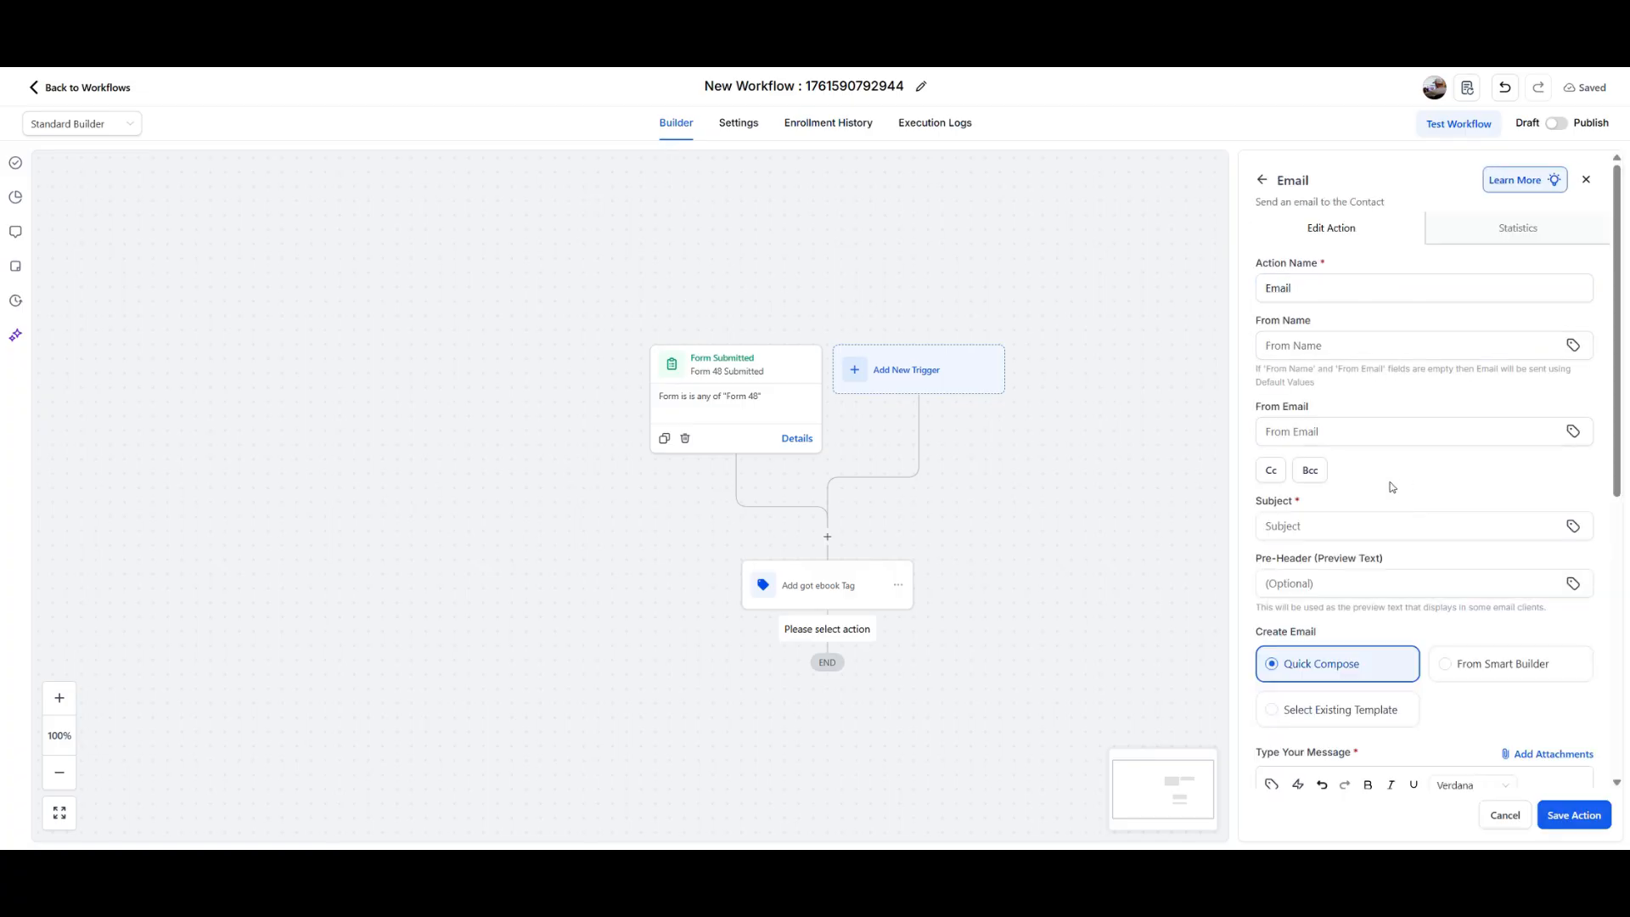
- Look through the email's Quick Compose fields and try the From Smart Builder option with its editor choices
scroll(1402, 552, "down", 1)
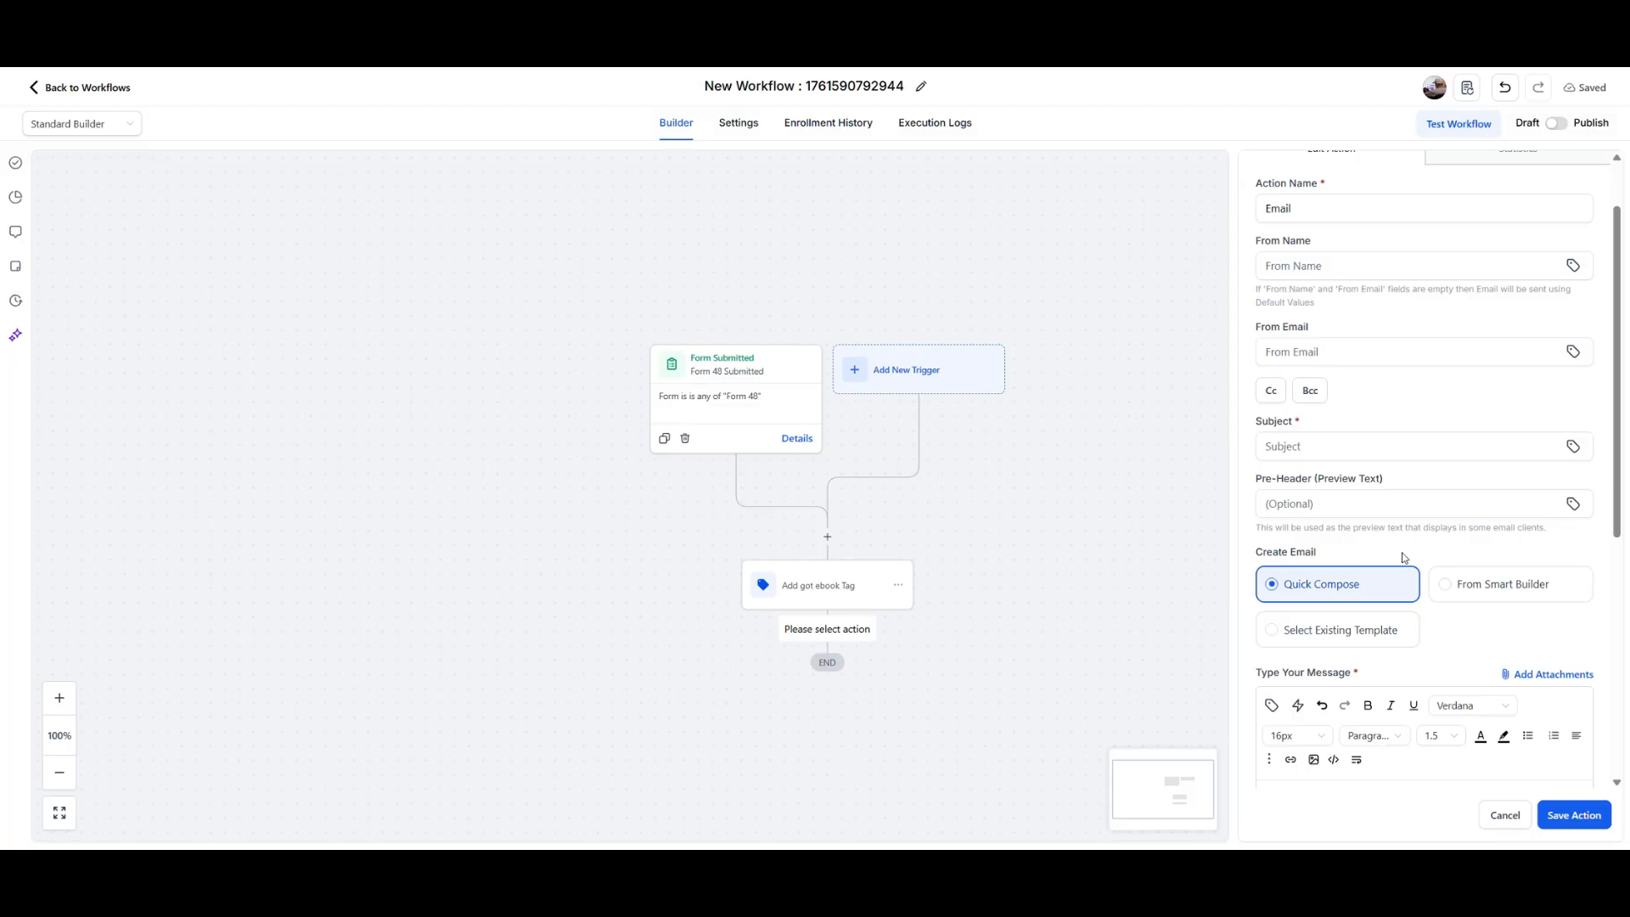
left_click(1396, 506)
scroll(1405, 450, "down", 3)
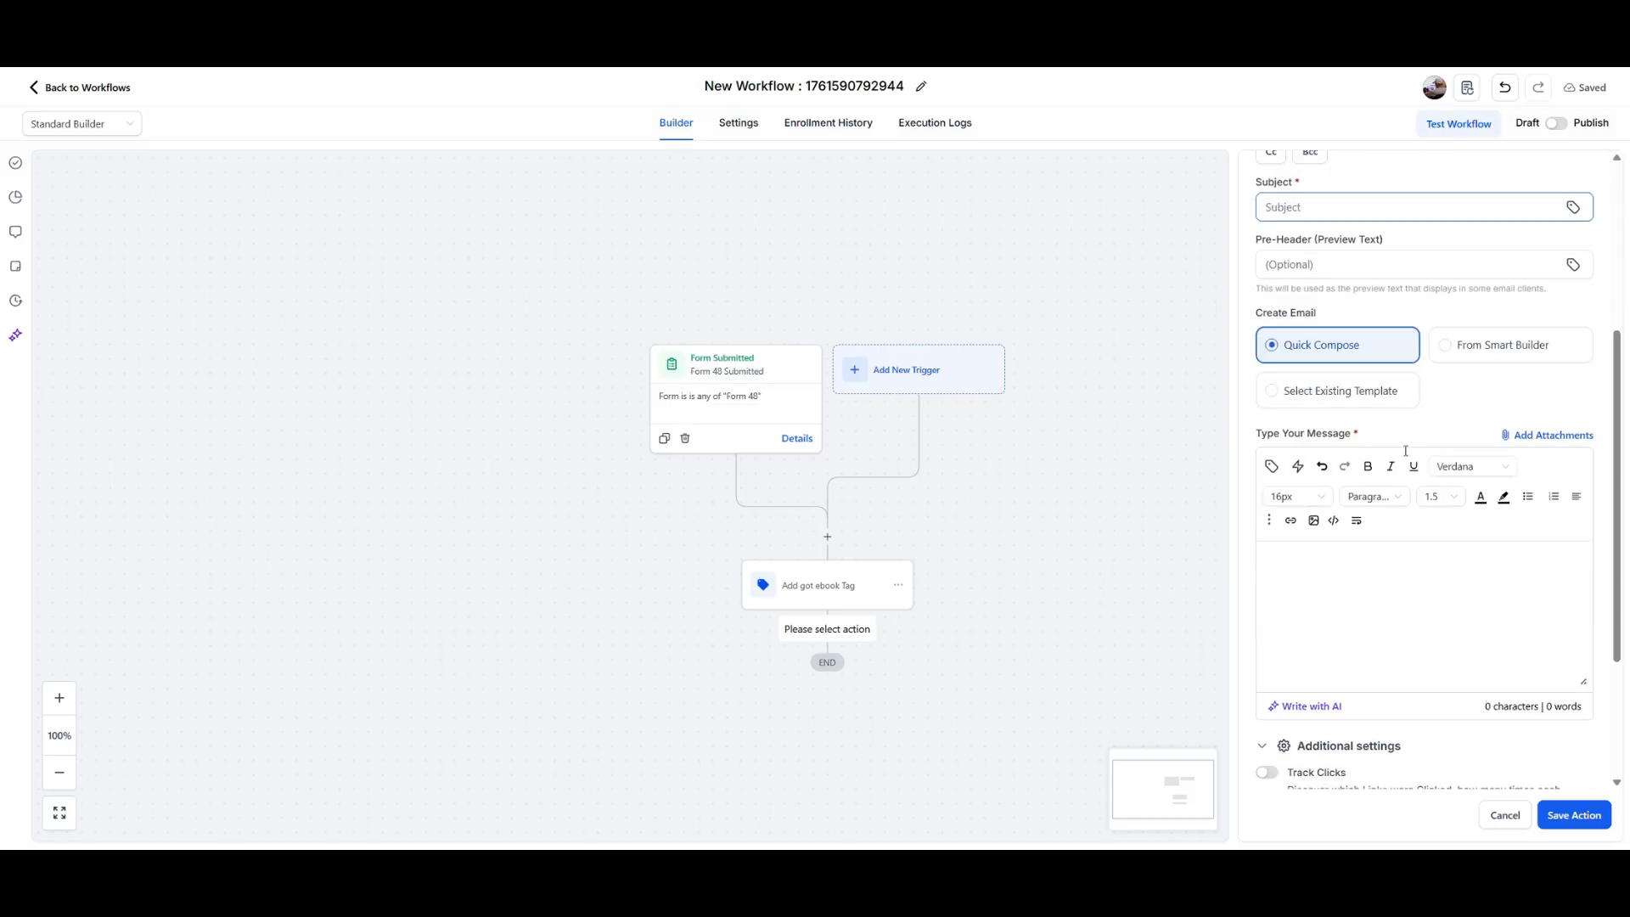
scroll(1405, 454, "up", 3)
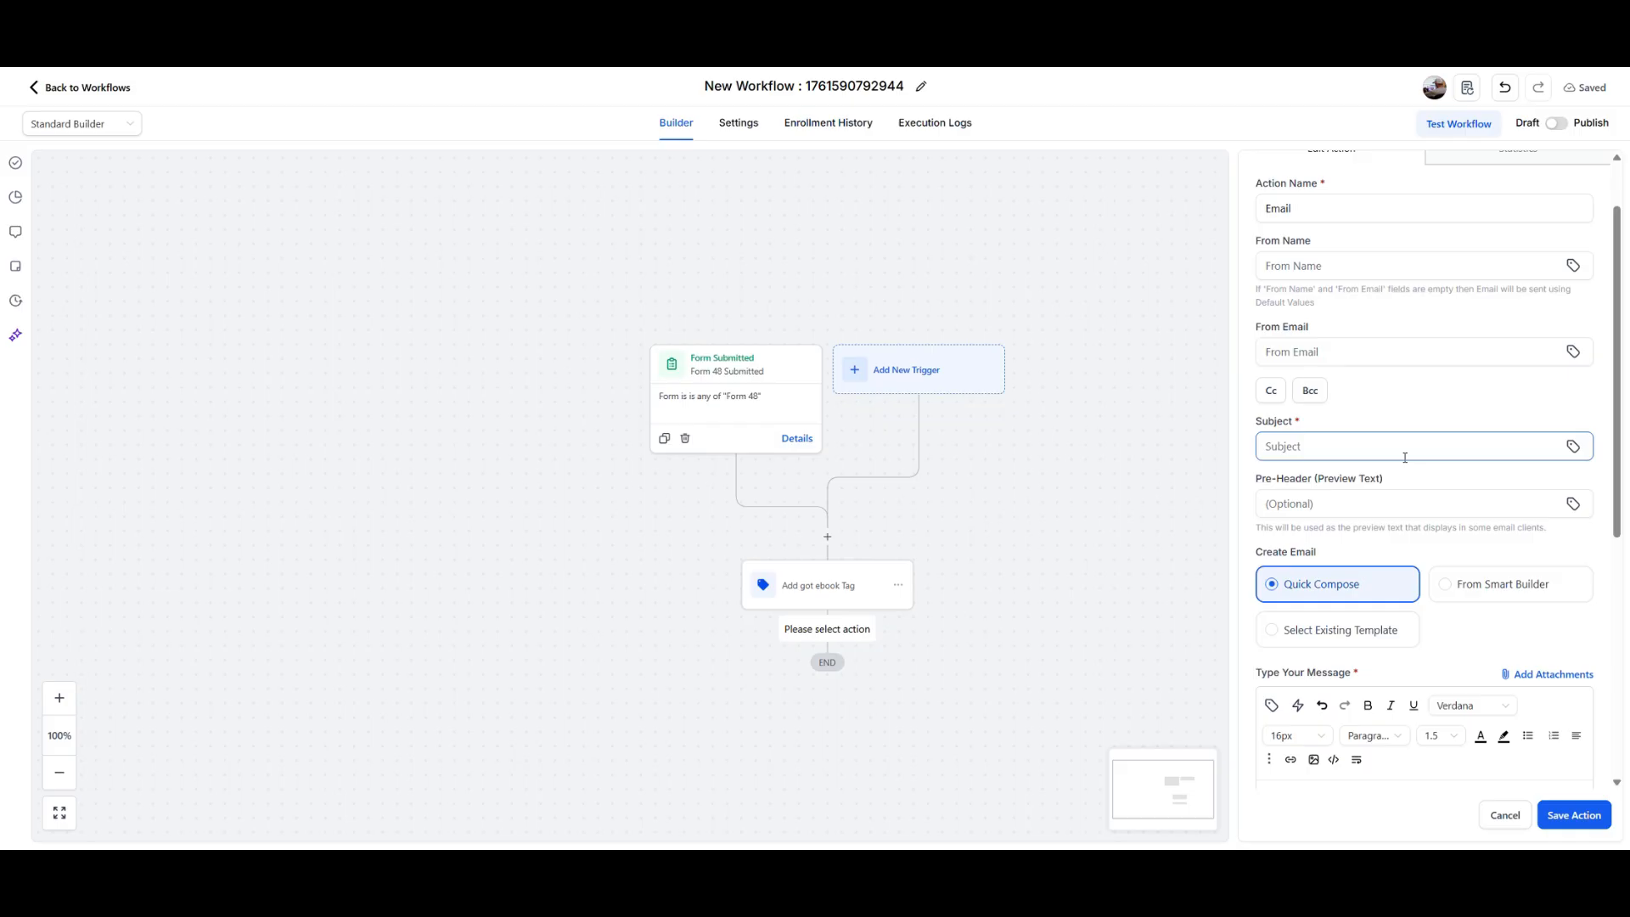
left_click(1493, 586)
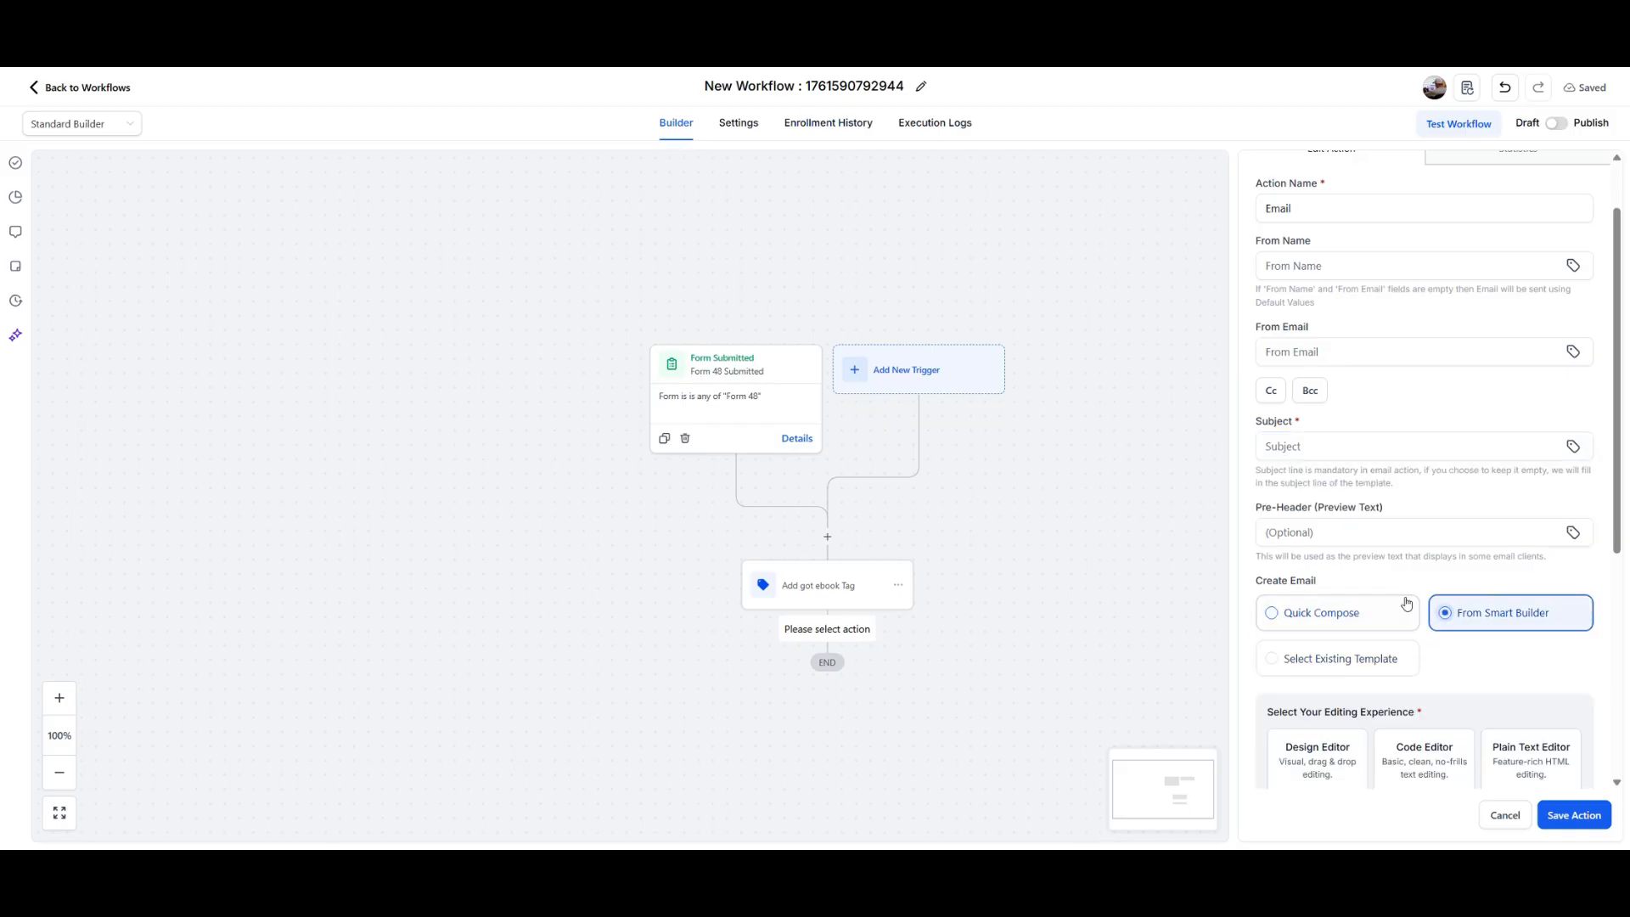
scroll(1404, 600, "down", 2)
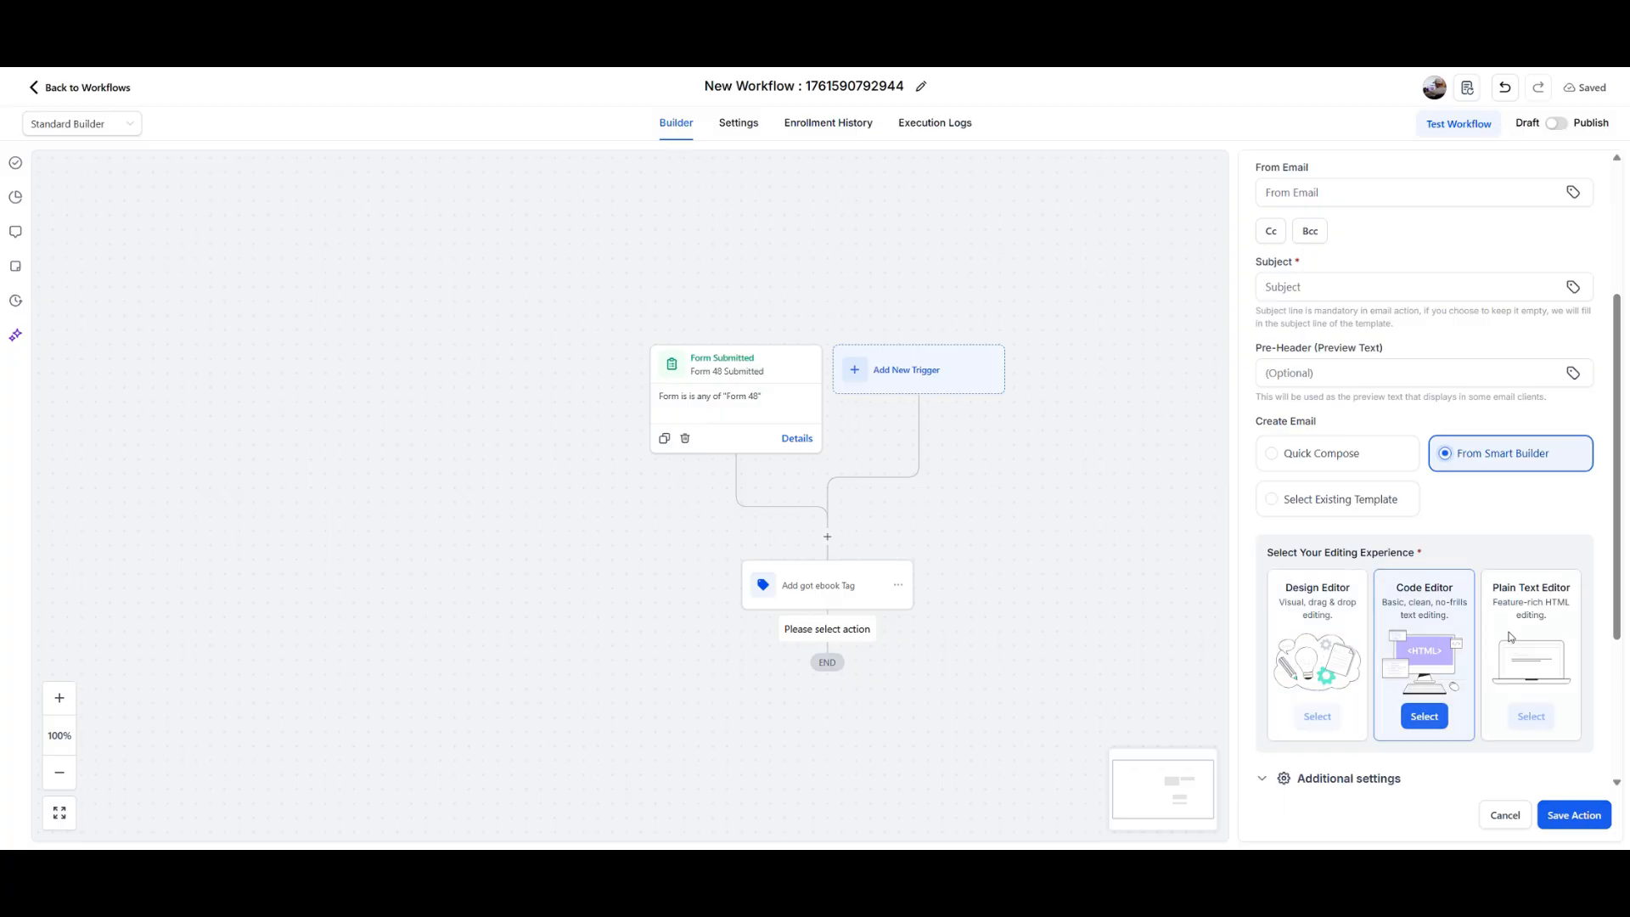
- Base the email on the existing "iGS Onboarding" template and save the action
left_click(1340, 501)
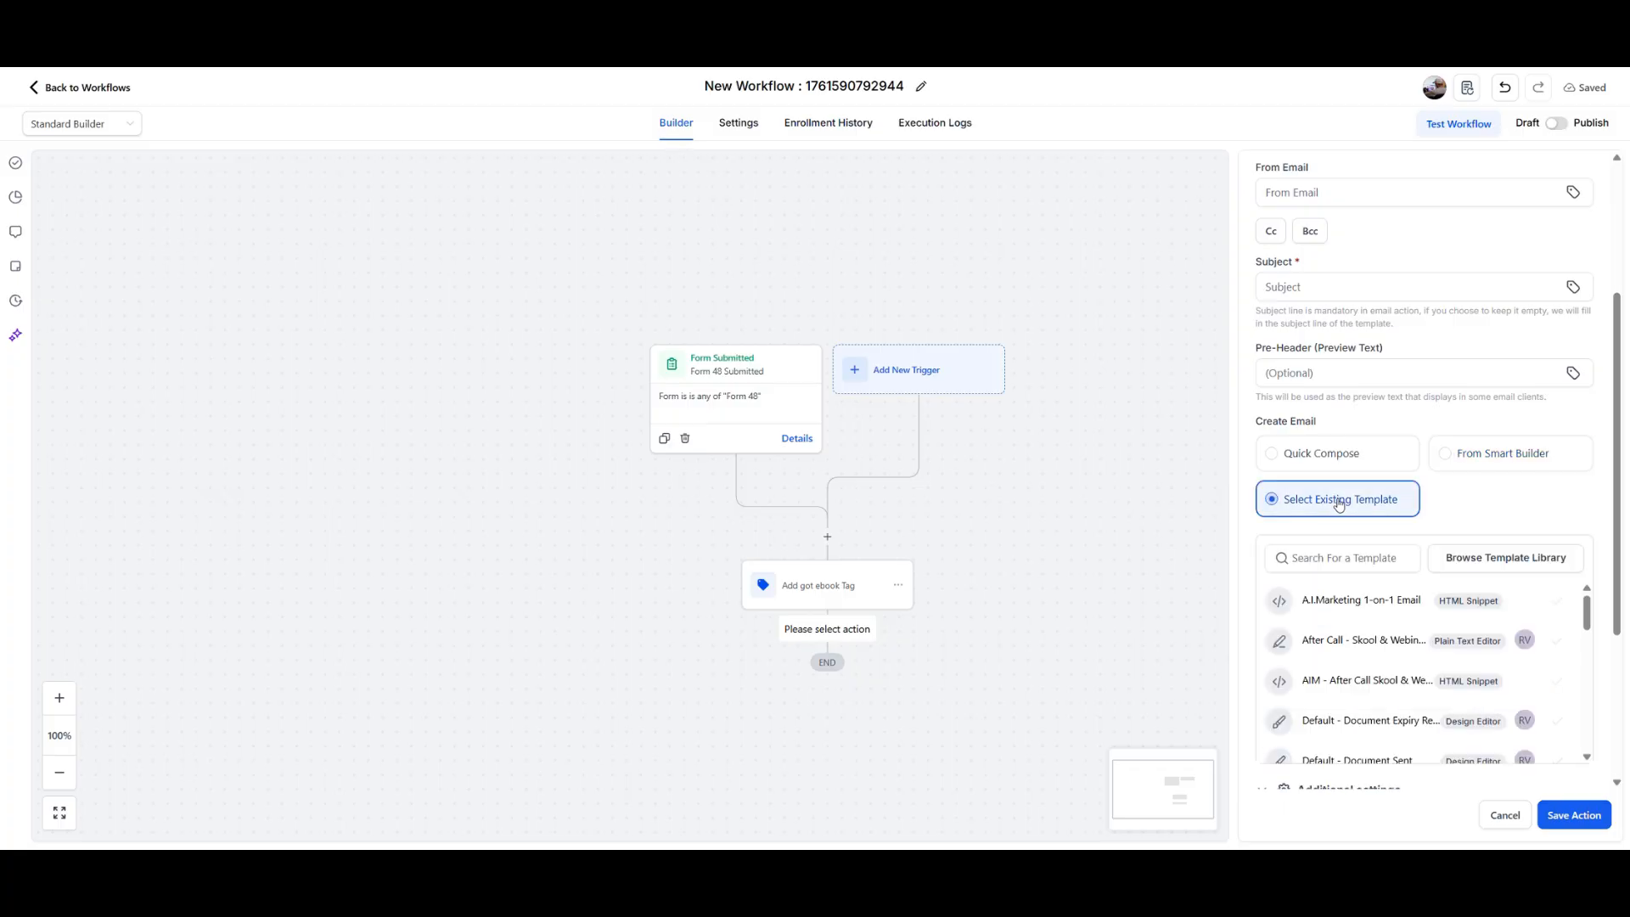
scroll(1363, 631, "down", 2)
scroll(1363, 631, "down", 2)
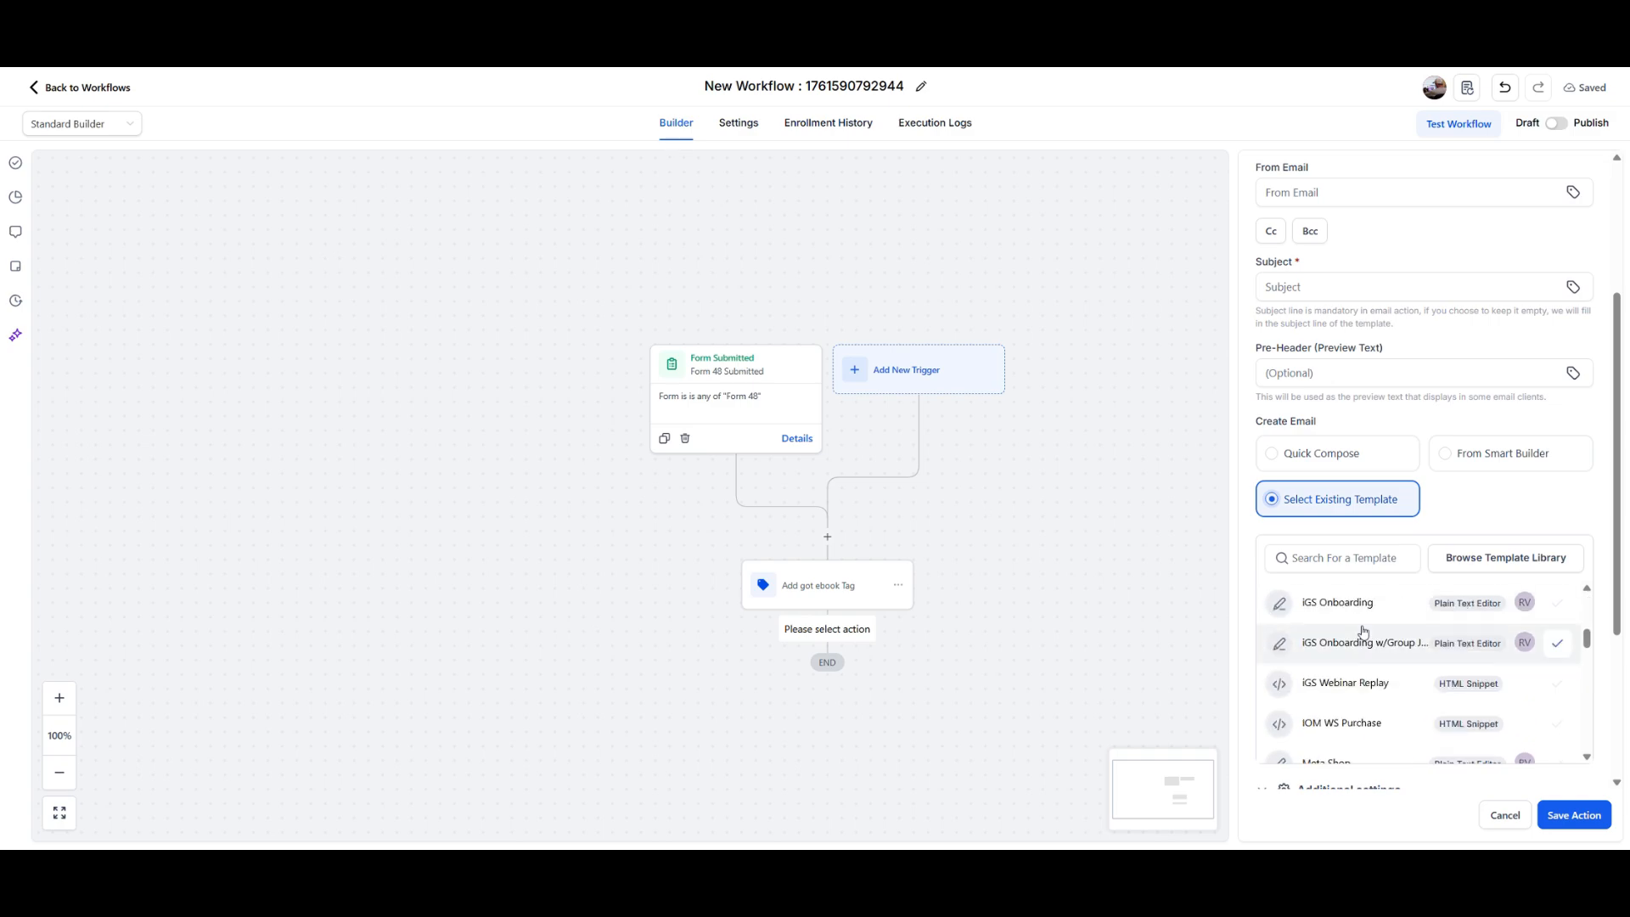
left_click(1359, 608)
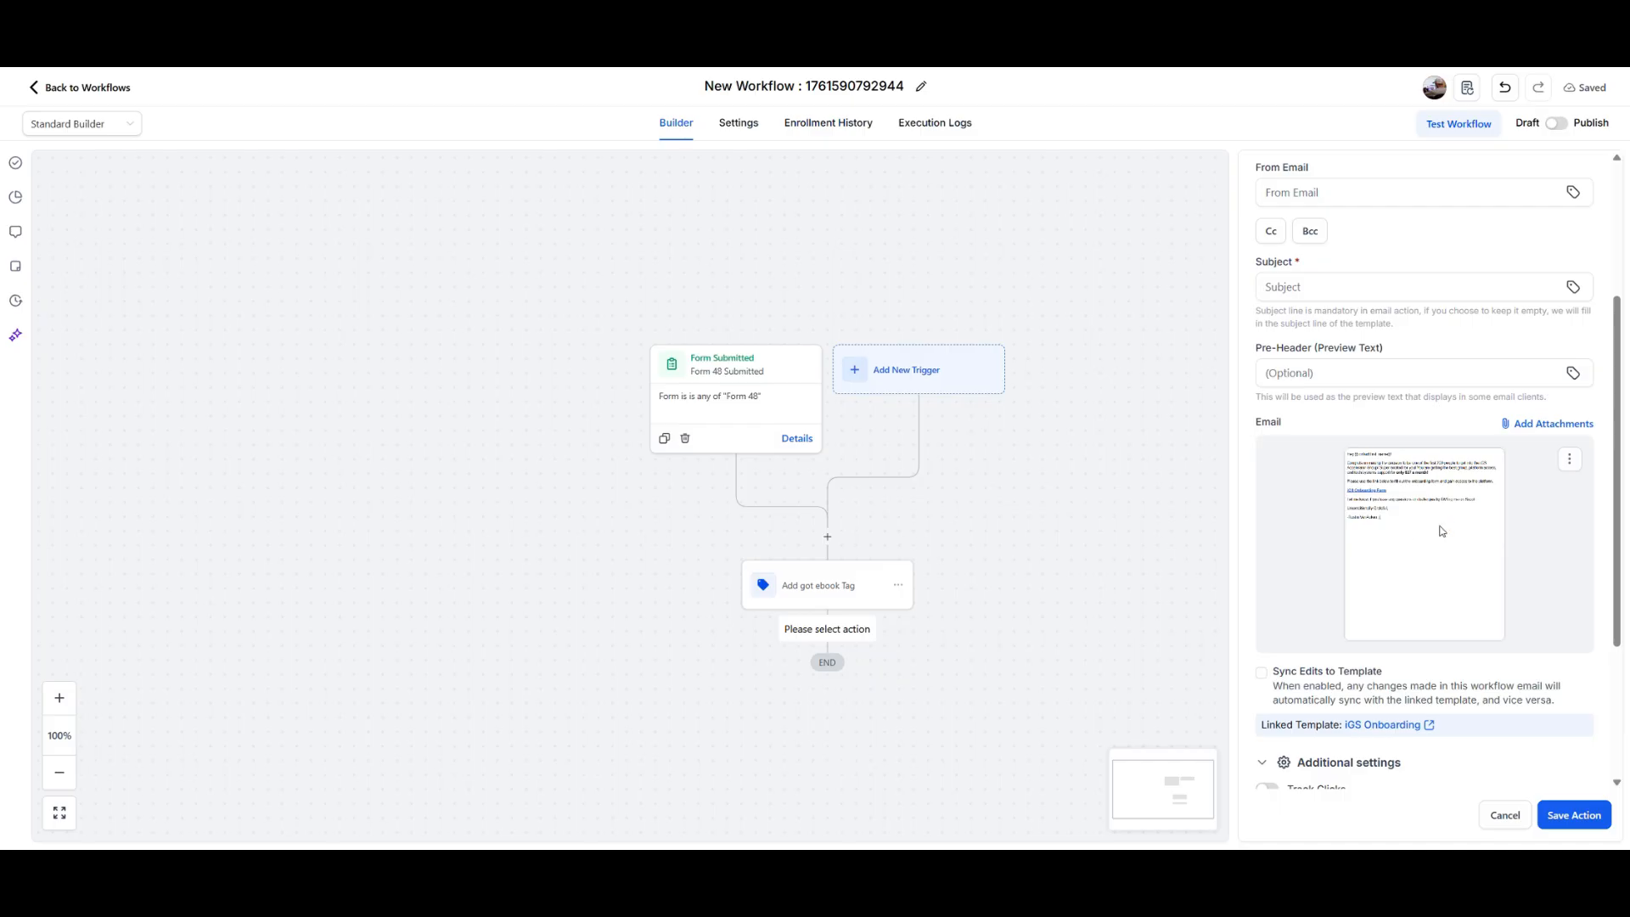
scroll(1444, 562, "down", 3)
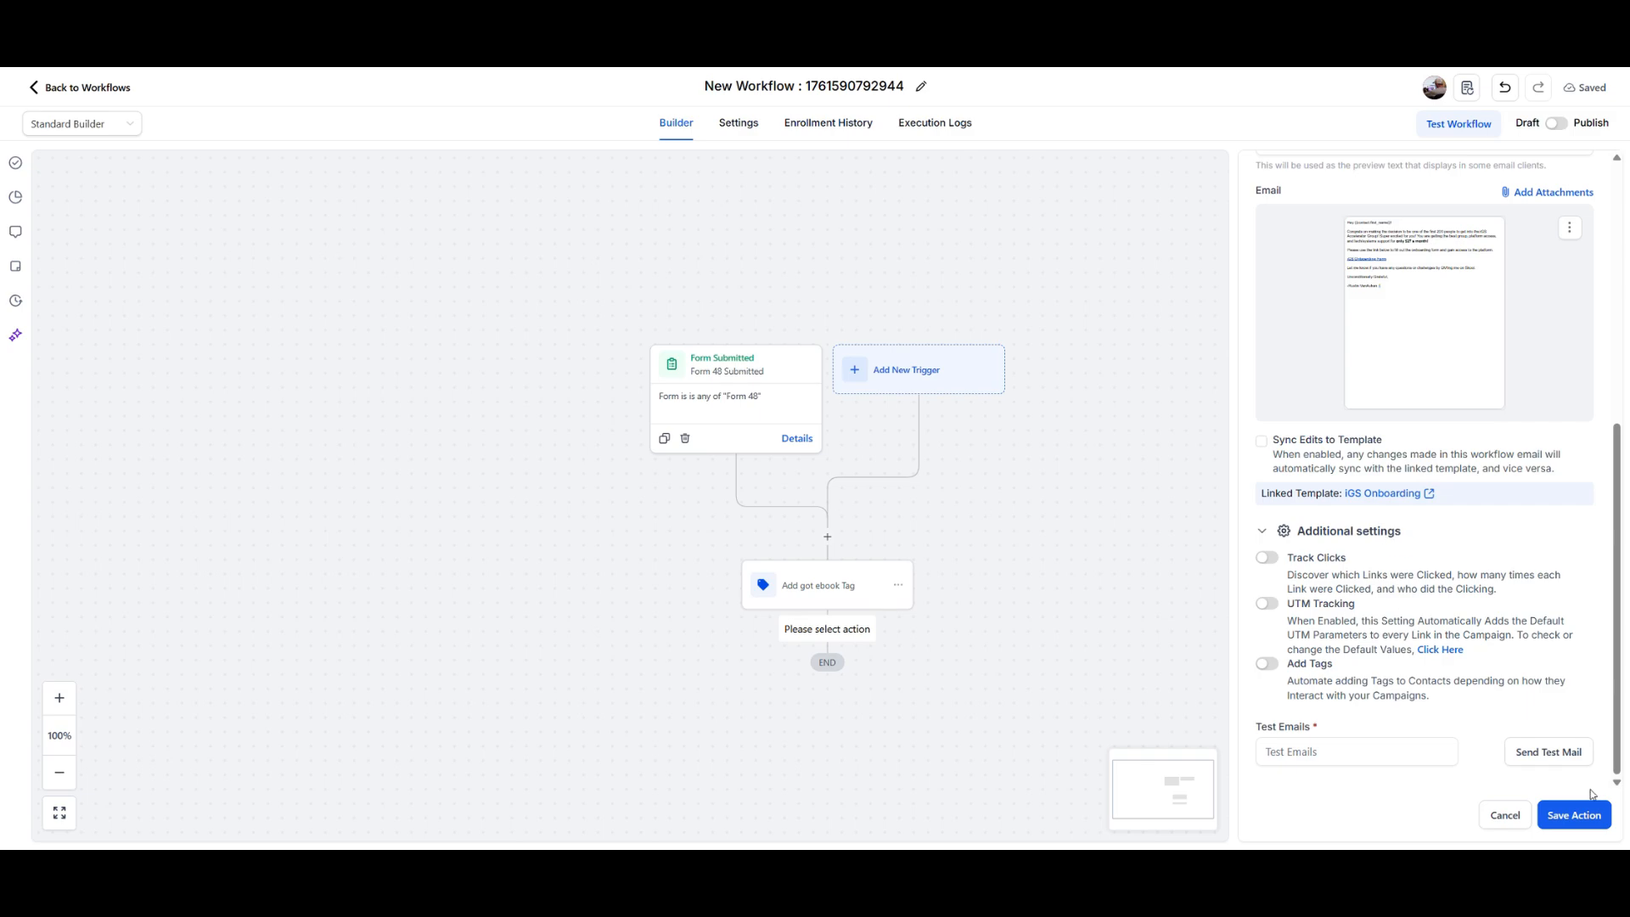
left_click(1579, 816)
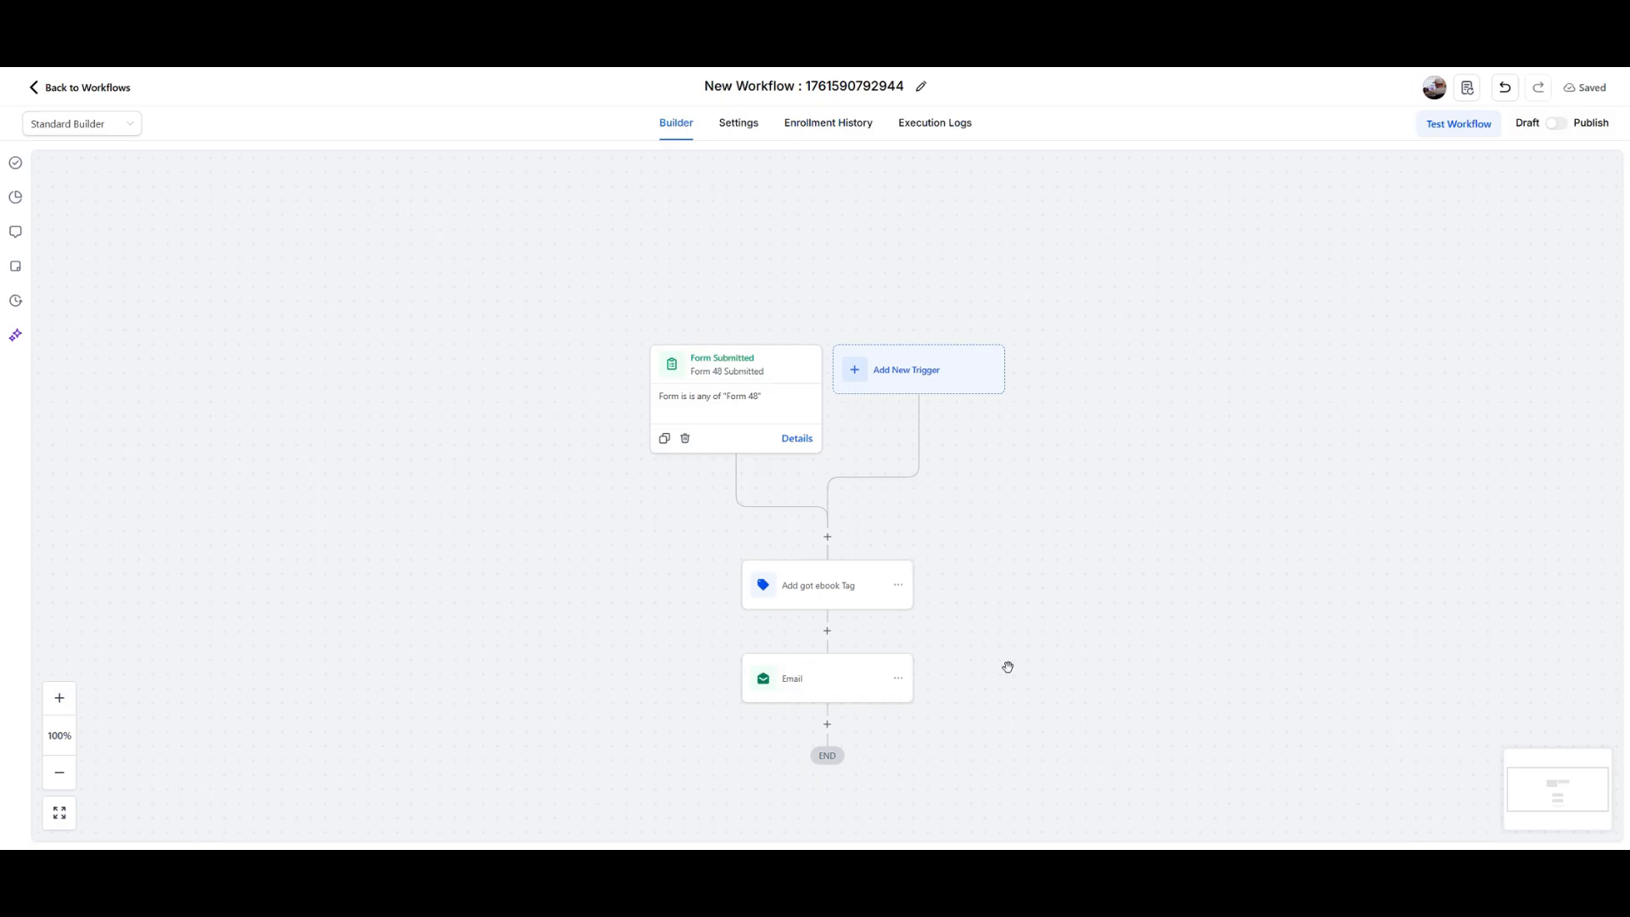
- Rename the email action as "Got ebook and ask for appointment Email" and save it
left_click(843, 692)
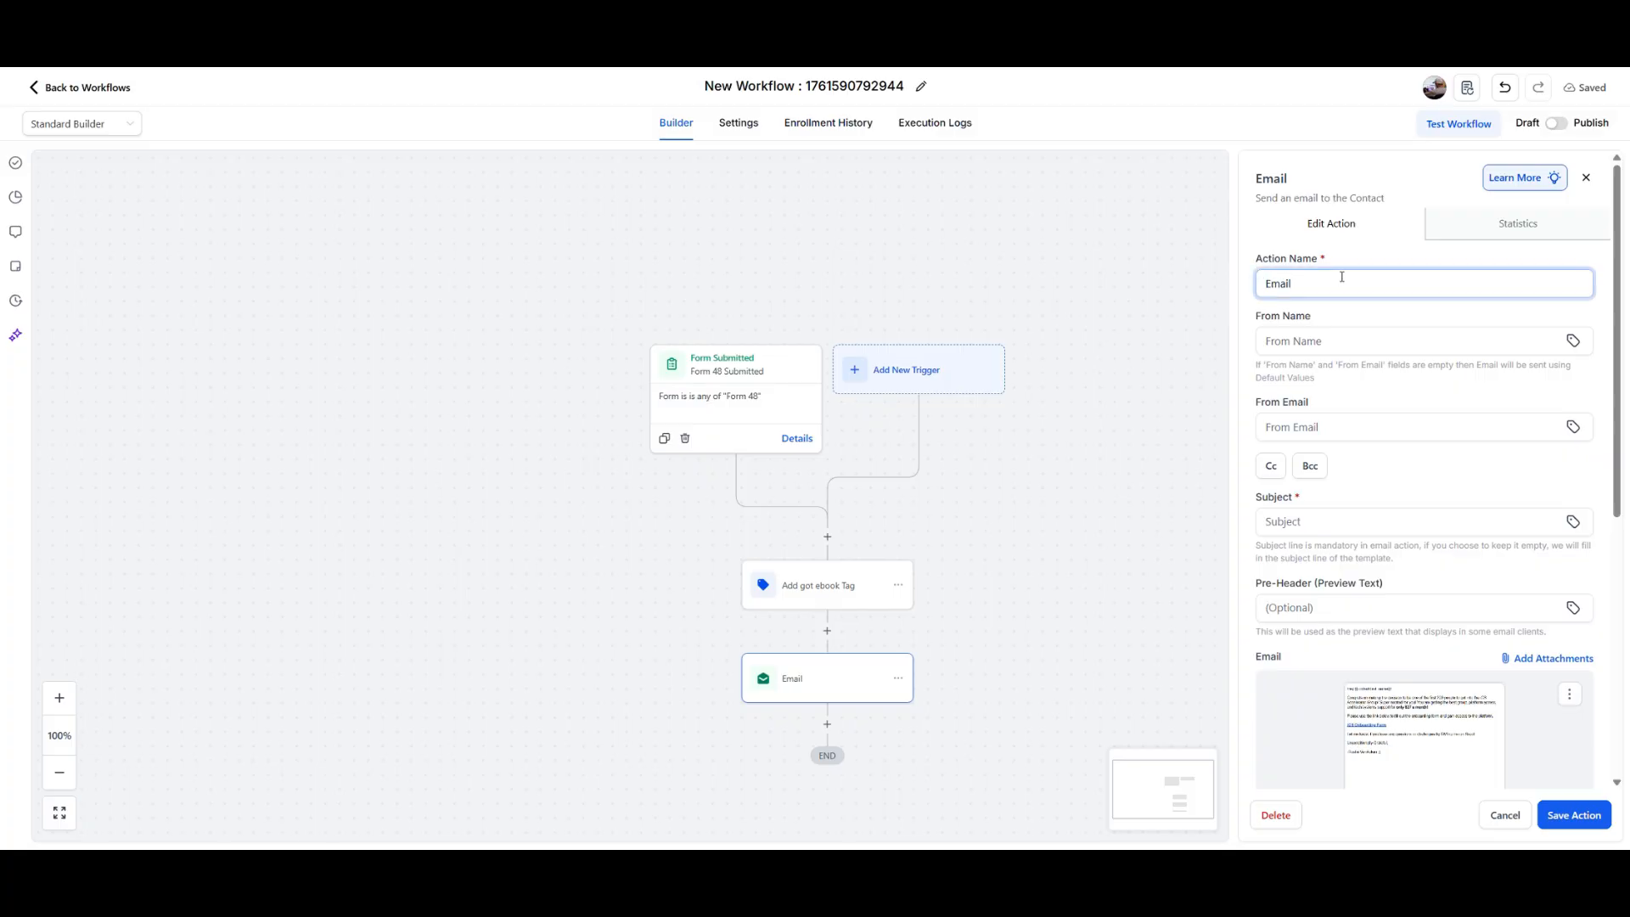
key("Home")
type("Got ebook and ask for appo")
type("ment")
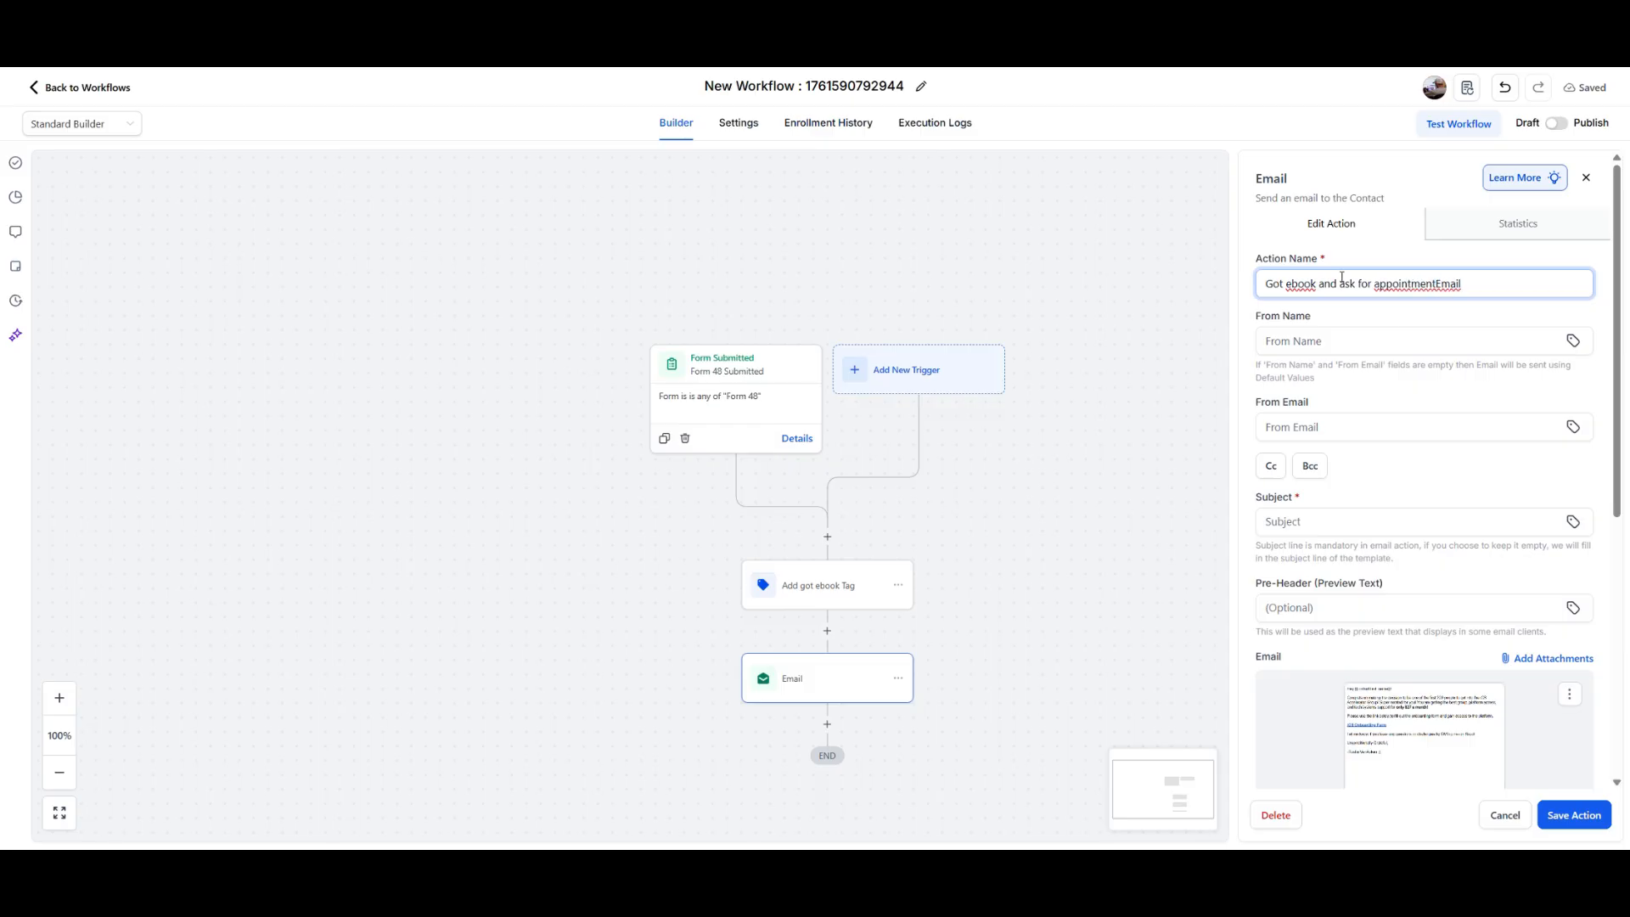
left_click(1574, 815)
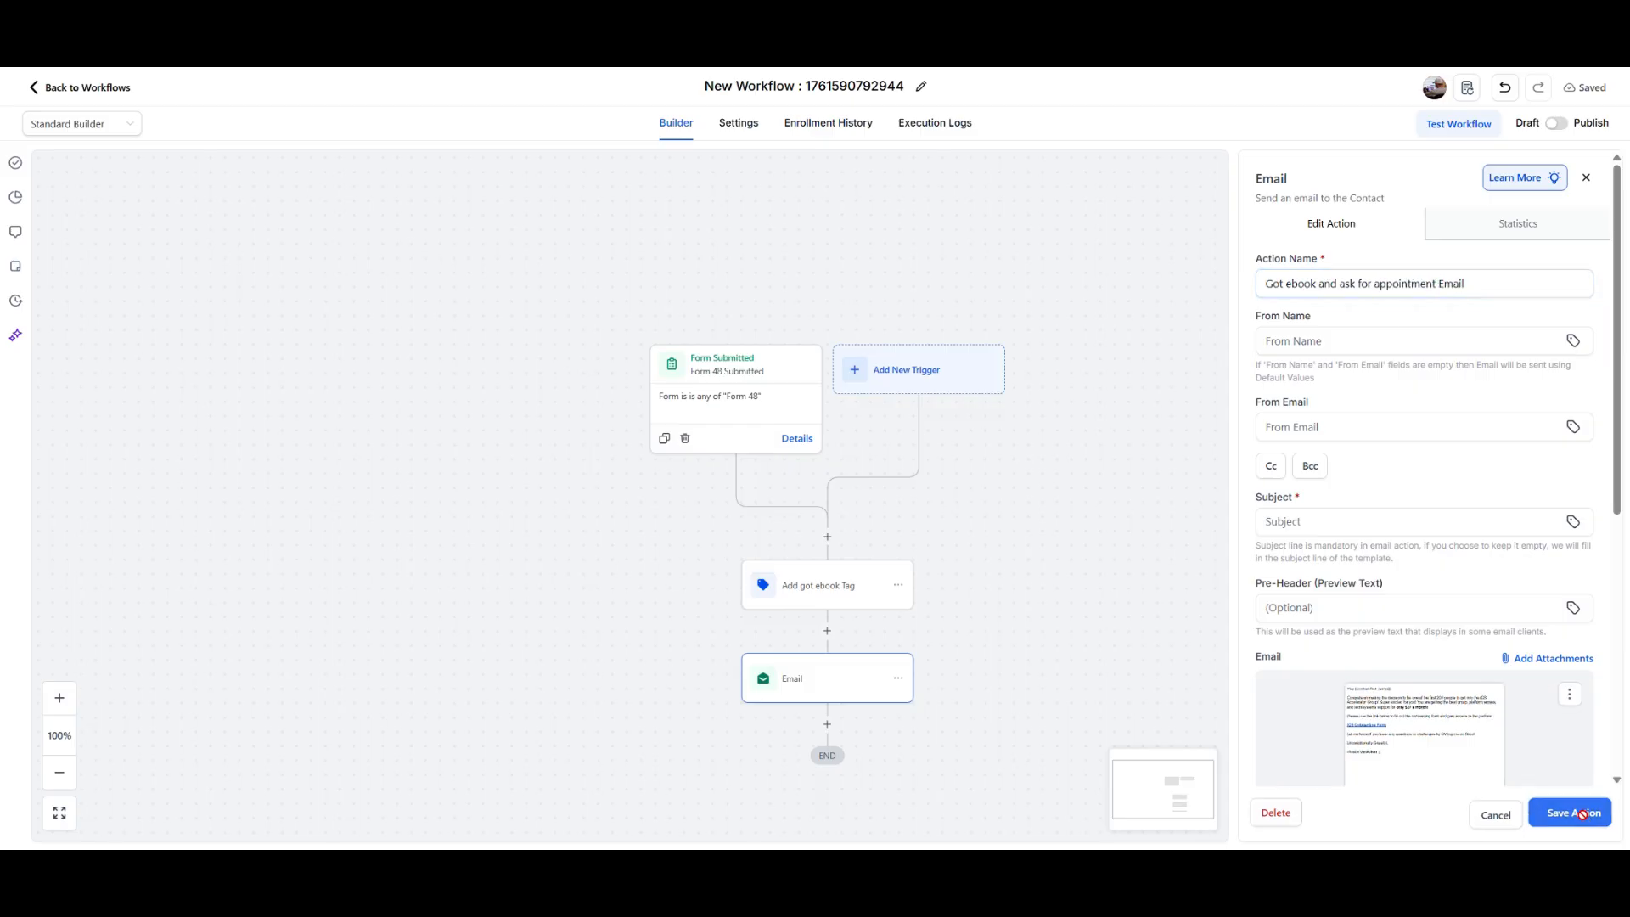
- Review the workflow from the form trigger through the tag and email actions to its end
scroll(976, 510, "down", 3)
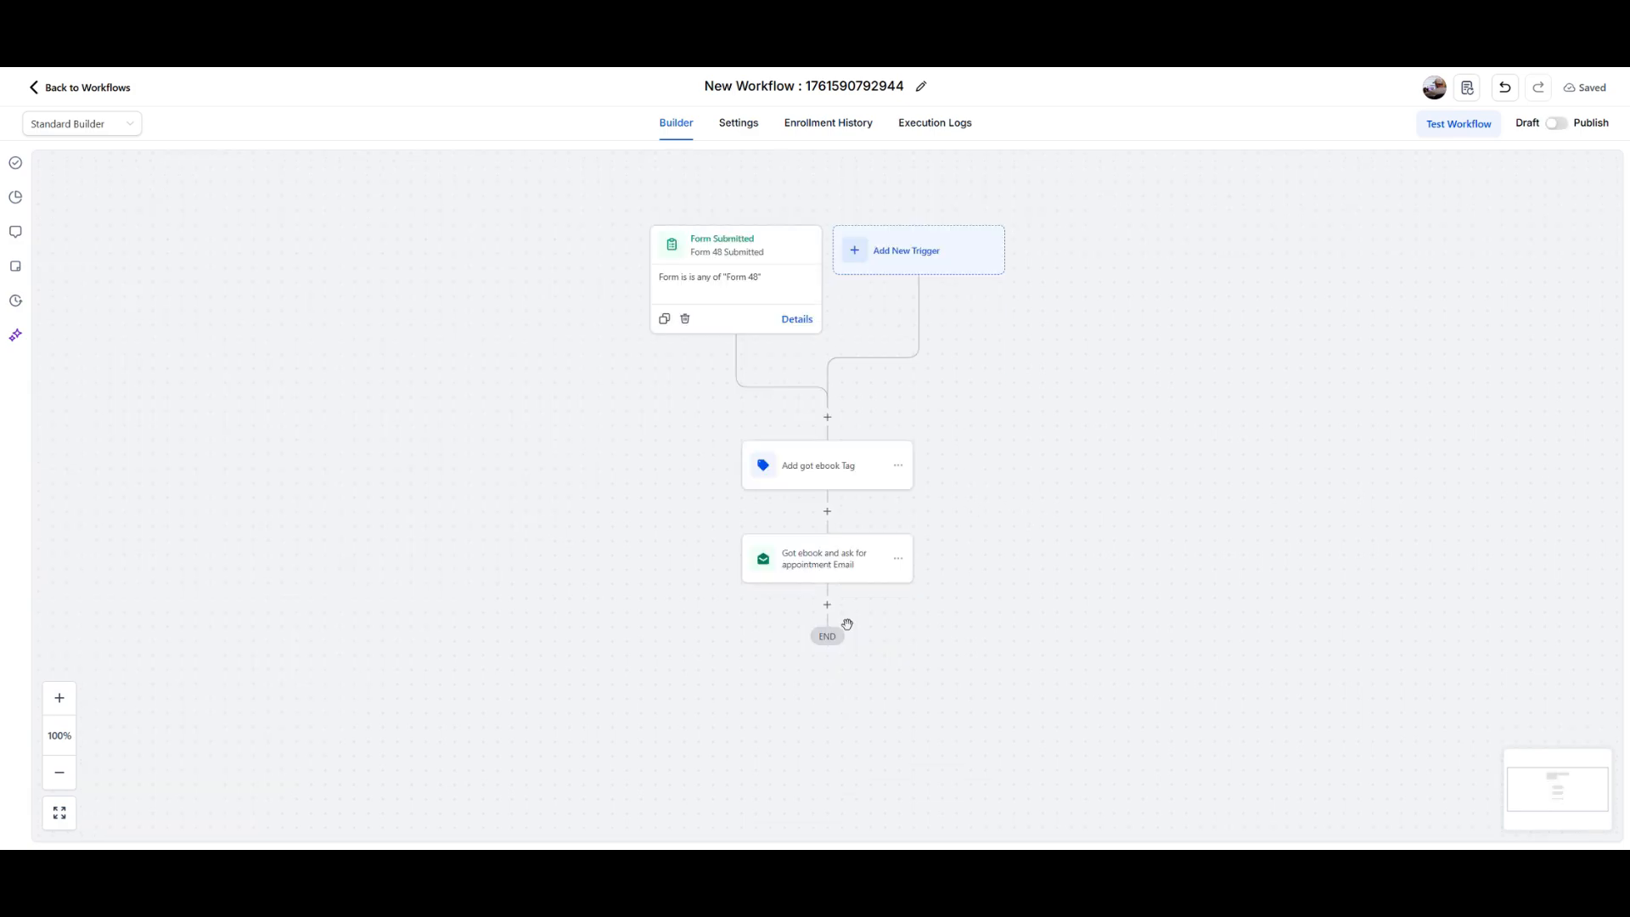
scroll(1036, 555, "up", 3)
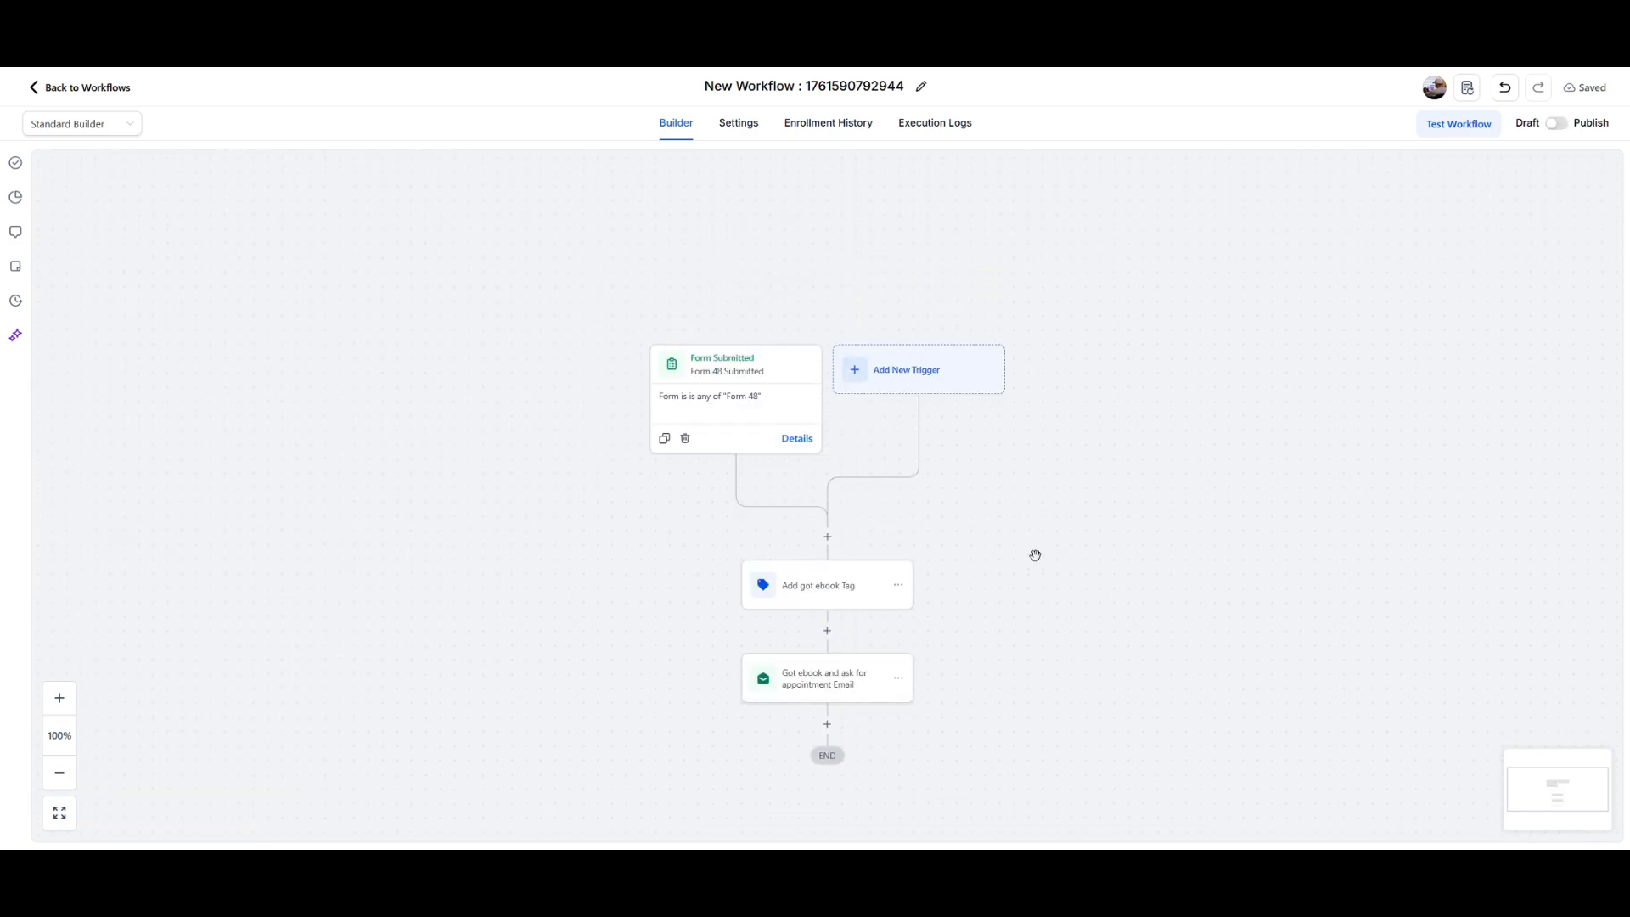
scroll(1036, 555, "down", 4)
scroll(1032, 553, "down", 1)
scroll(1041, 513, "up", 4)
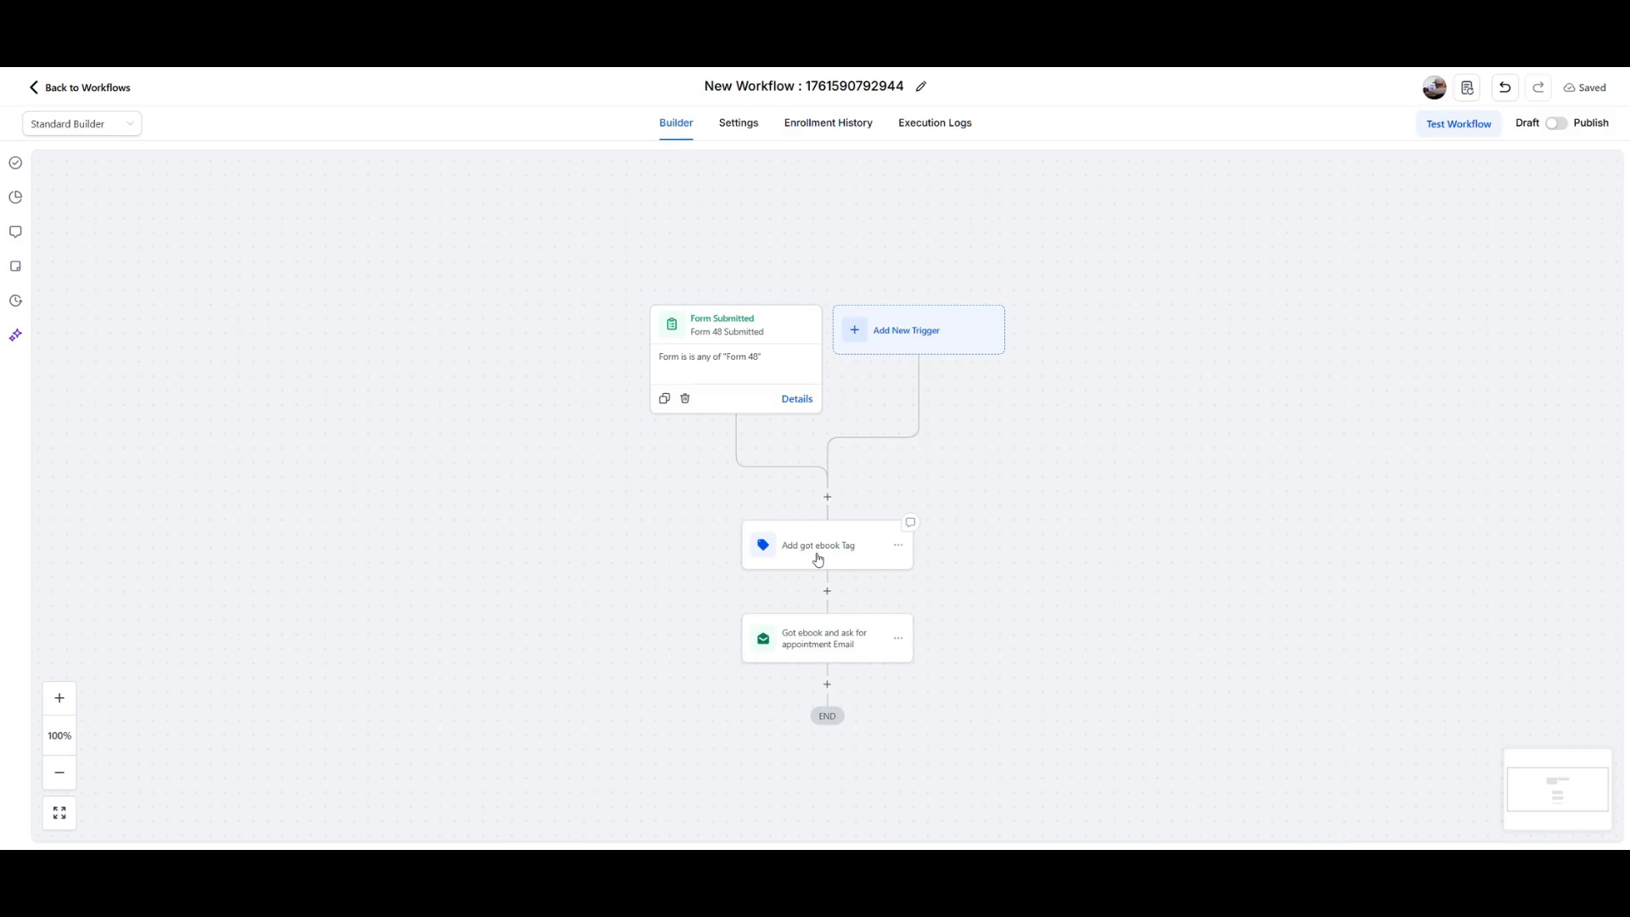
scroll(1044, 657, "up", 1)
scroll(1044, 657, "up", 3)
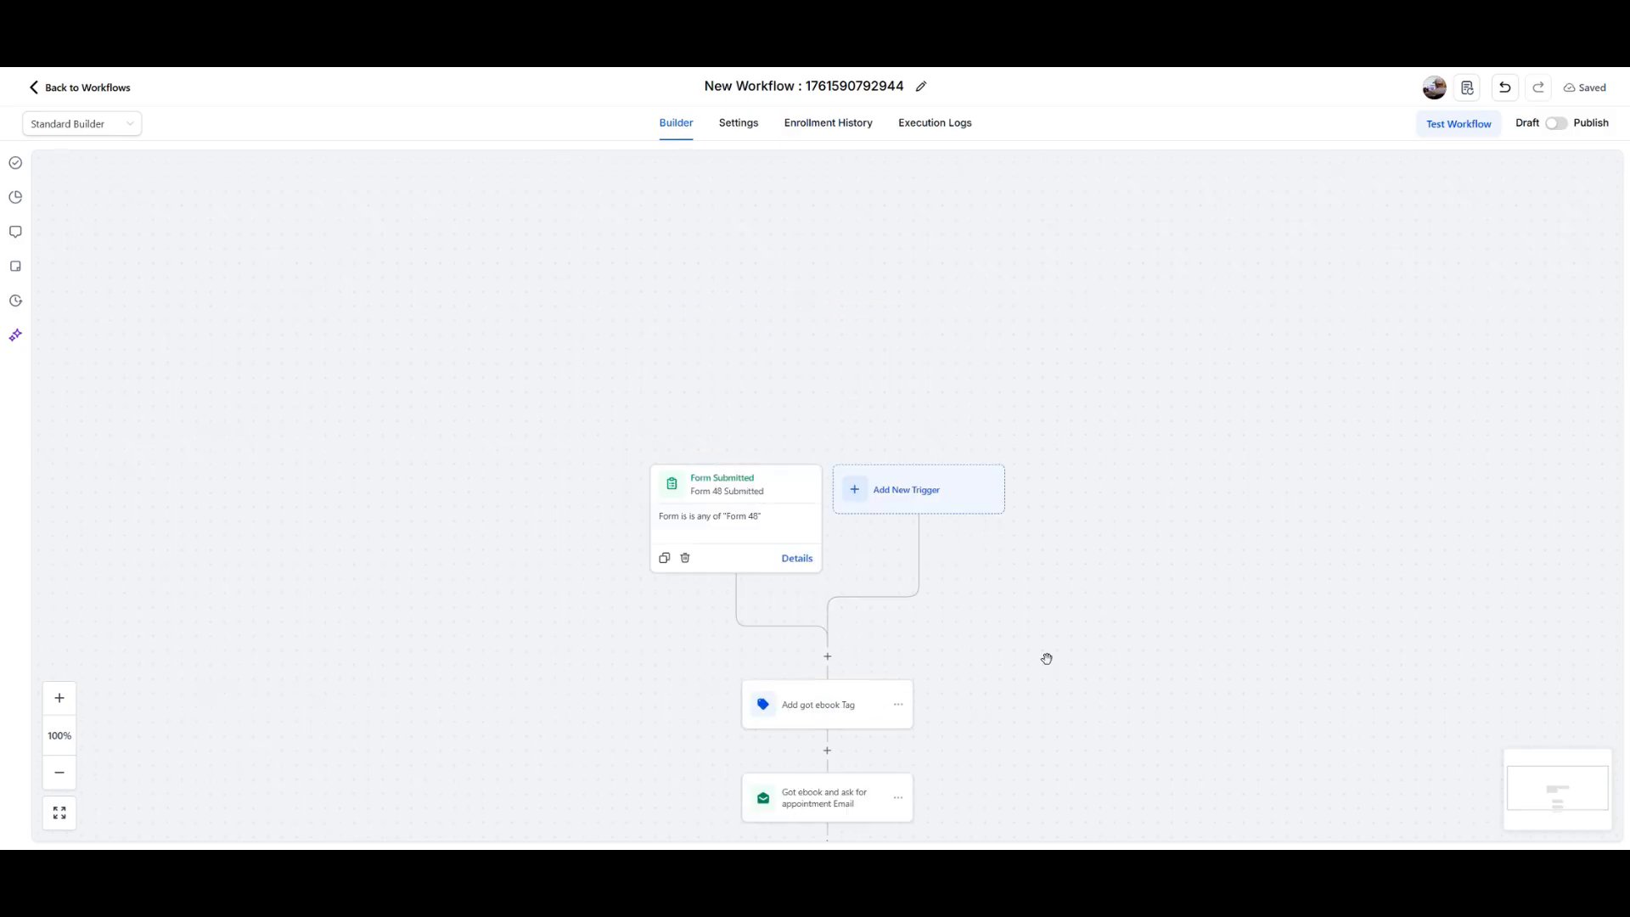
scroll(1137, 567, "down", 1)
scroll(1137, 567, "down", 5)
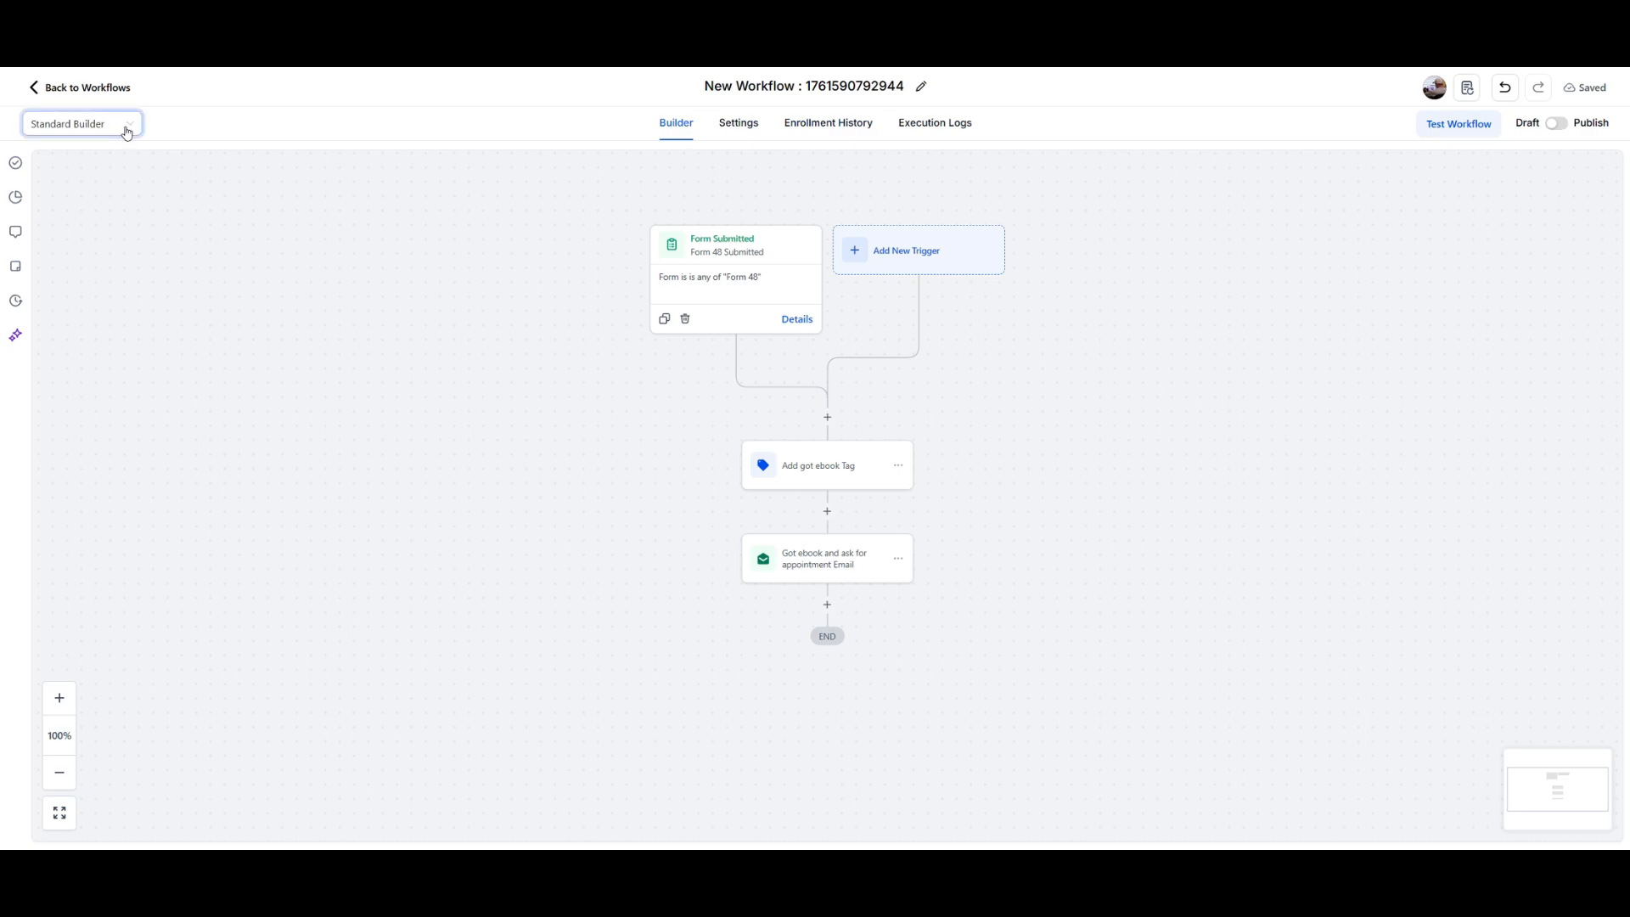
- Switch the workflow to the Advanced Builder to view its layout, and return it to the Standard Builder
left_click(126, 132)
left_click(109, 176)
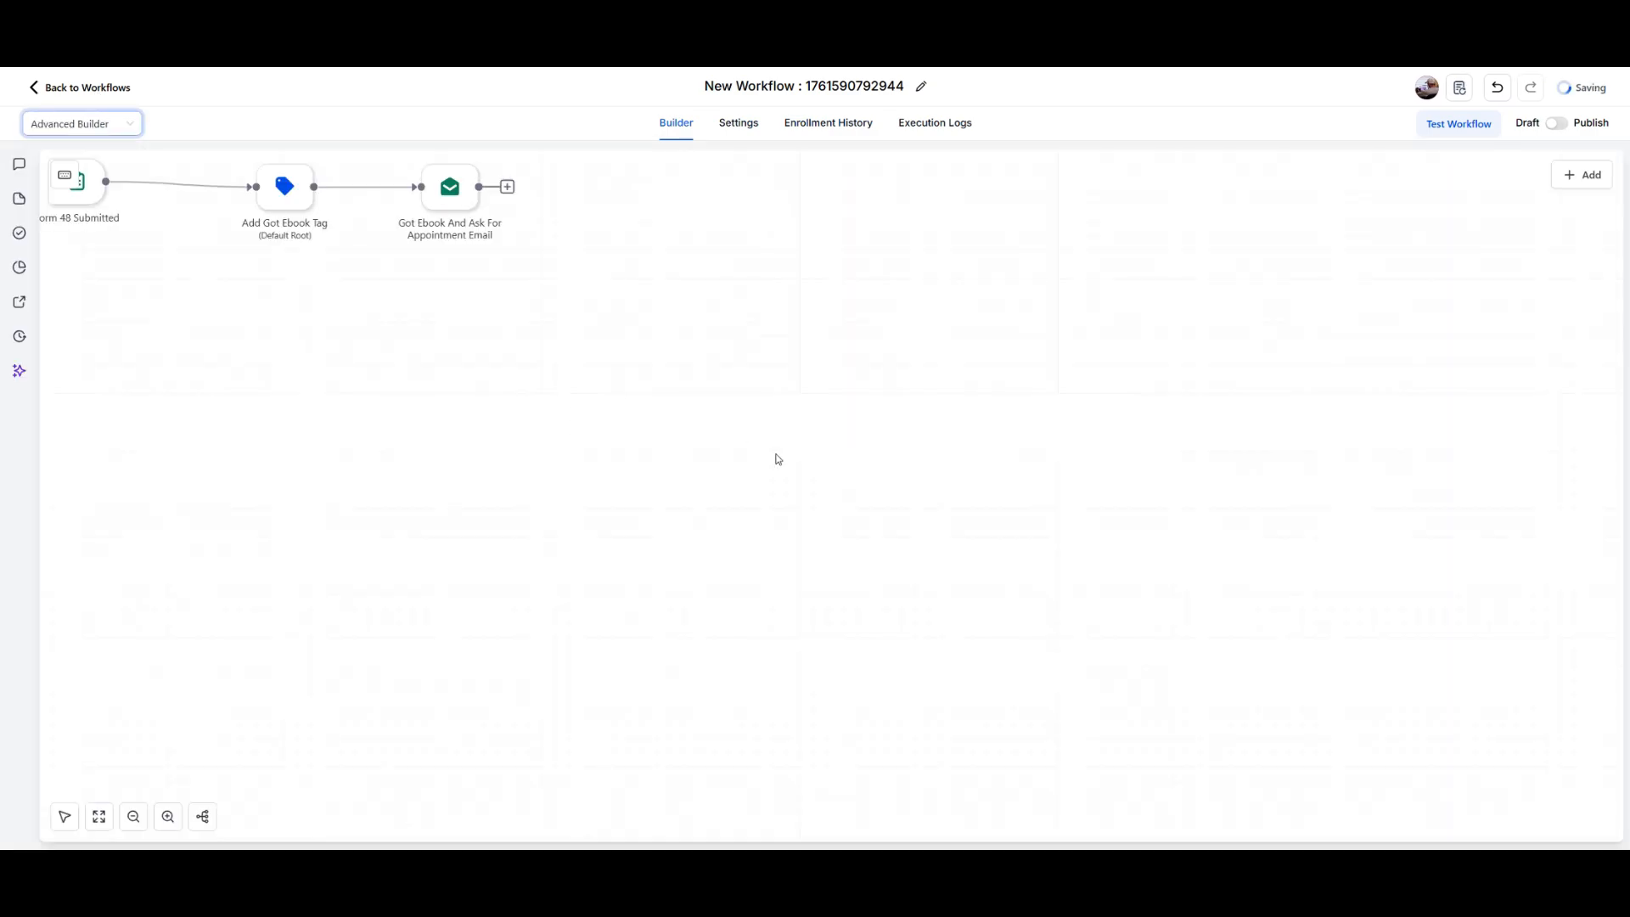
left_click_drag(727, 357, 979, 550)
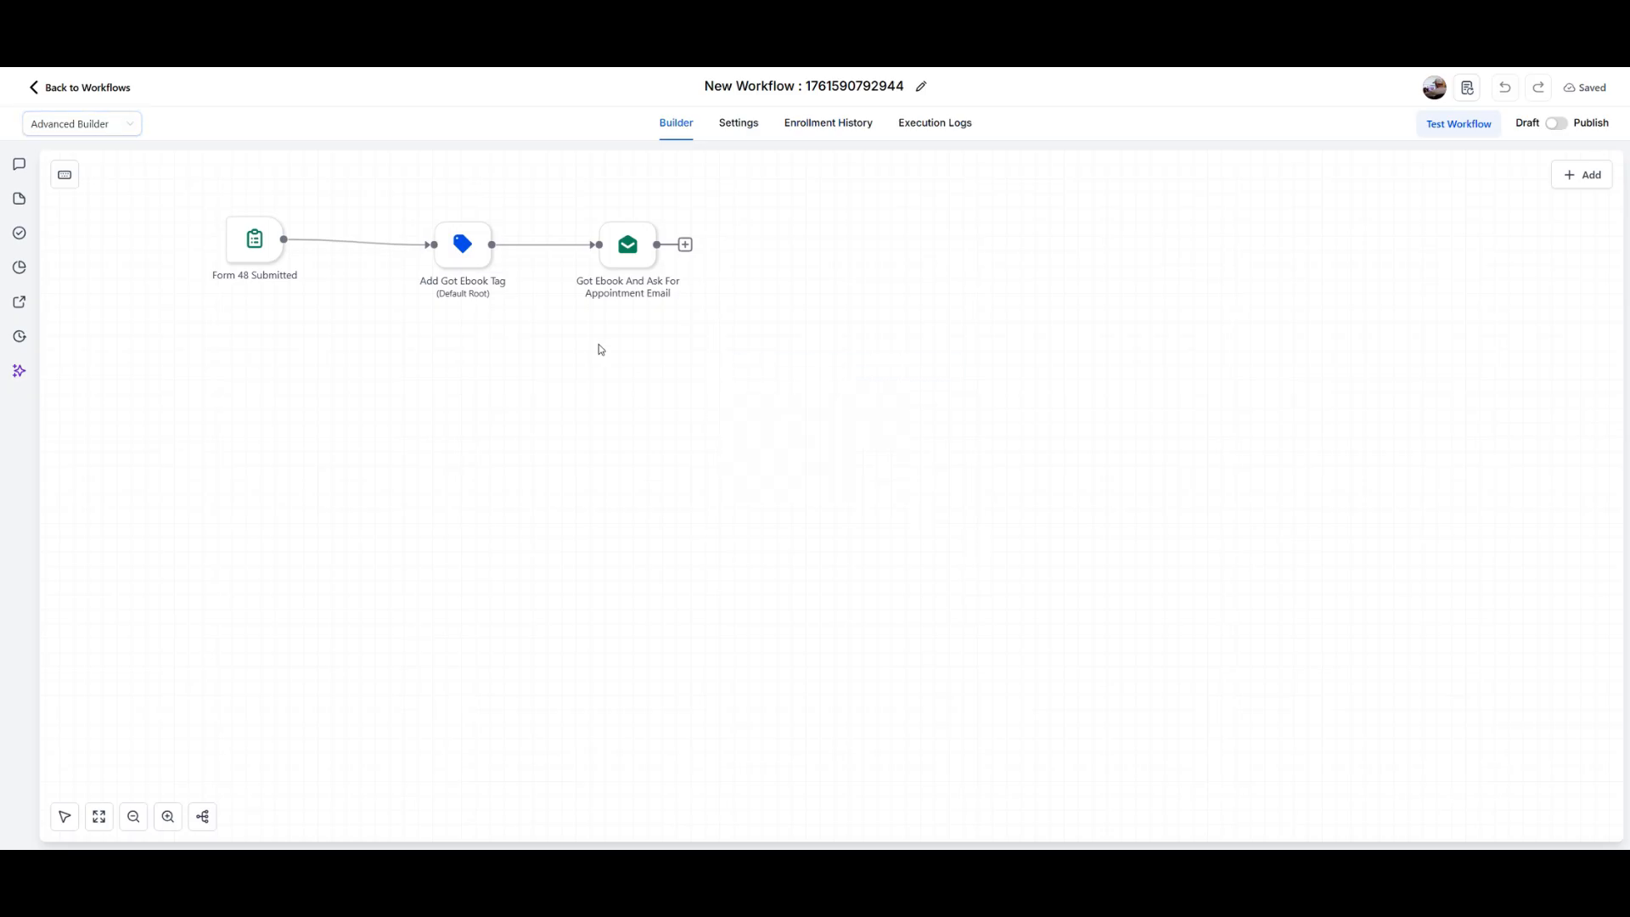
left_click(104, 123)
left_click(106, 157)
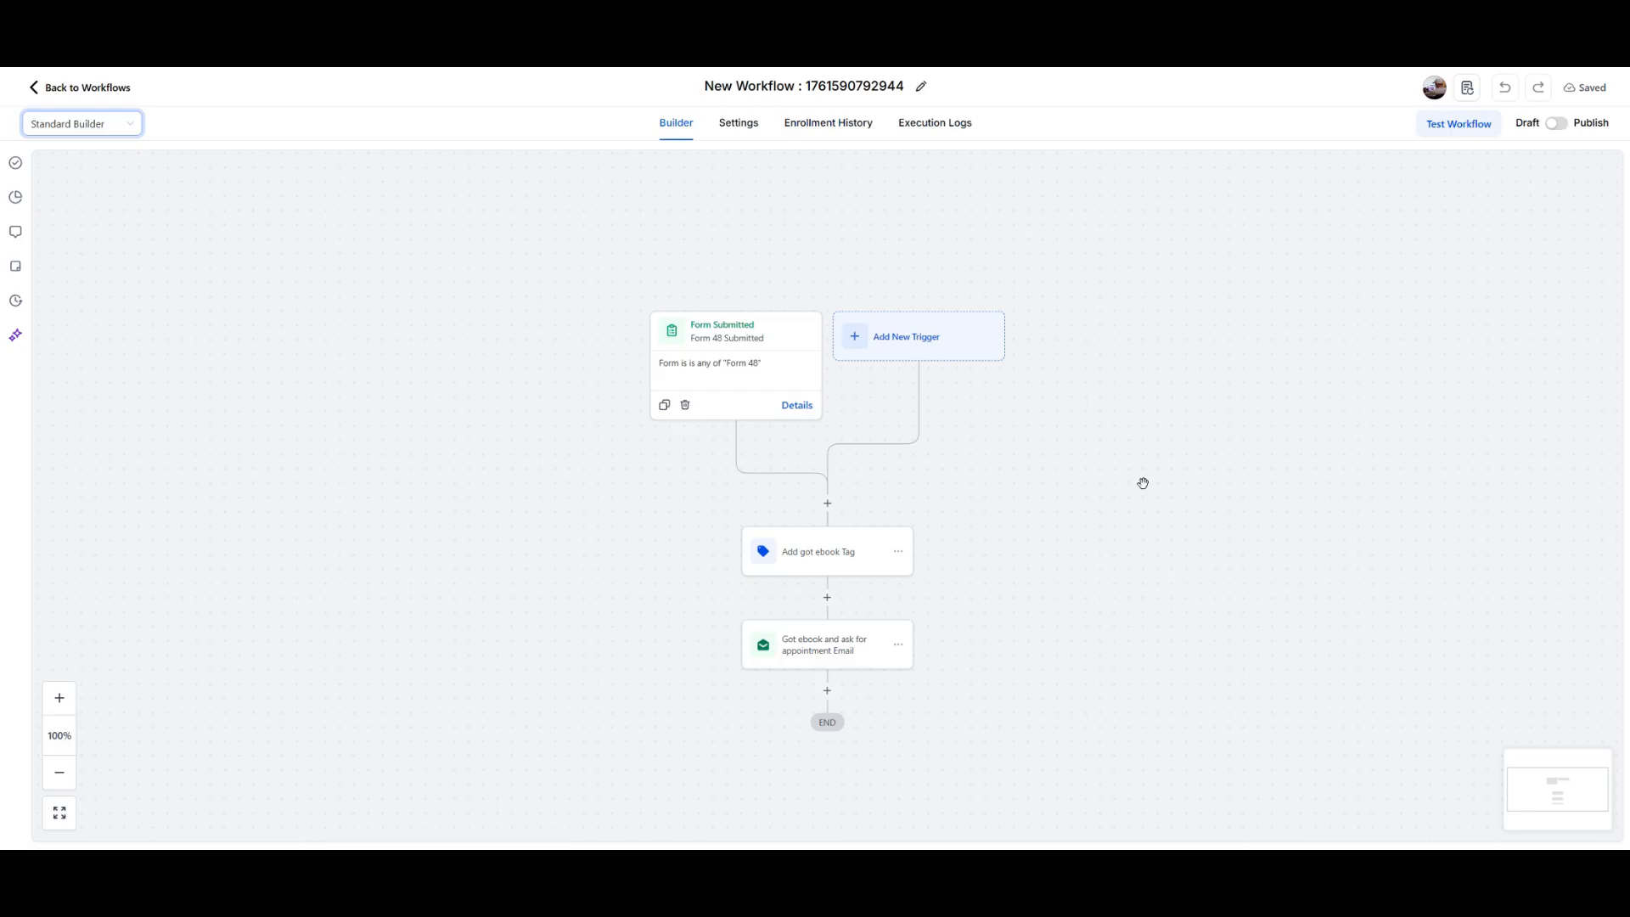
- Open the workflow's name for editing and leave it without entering a new name
left_click(882, 90)
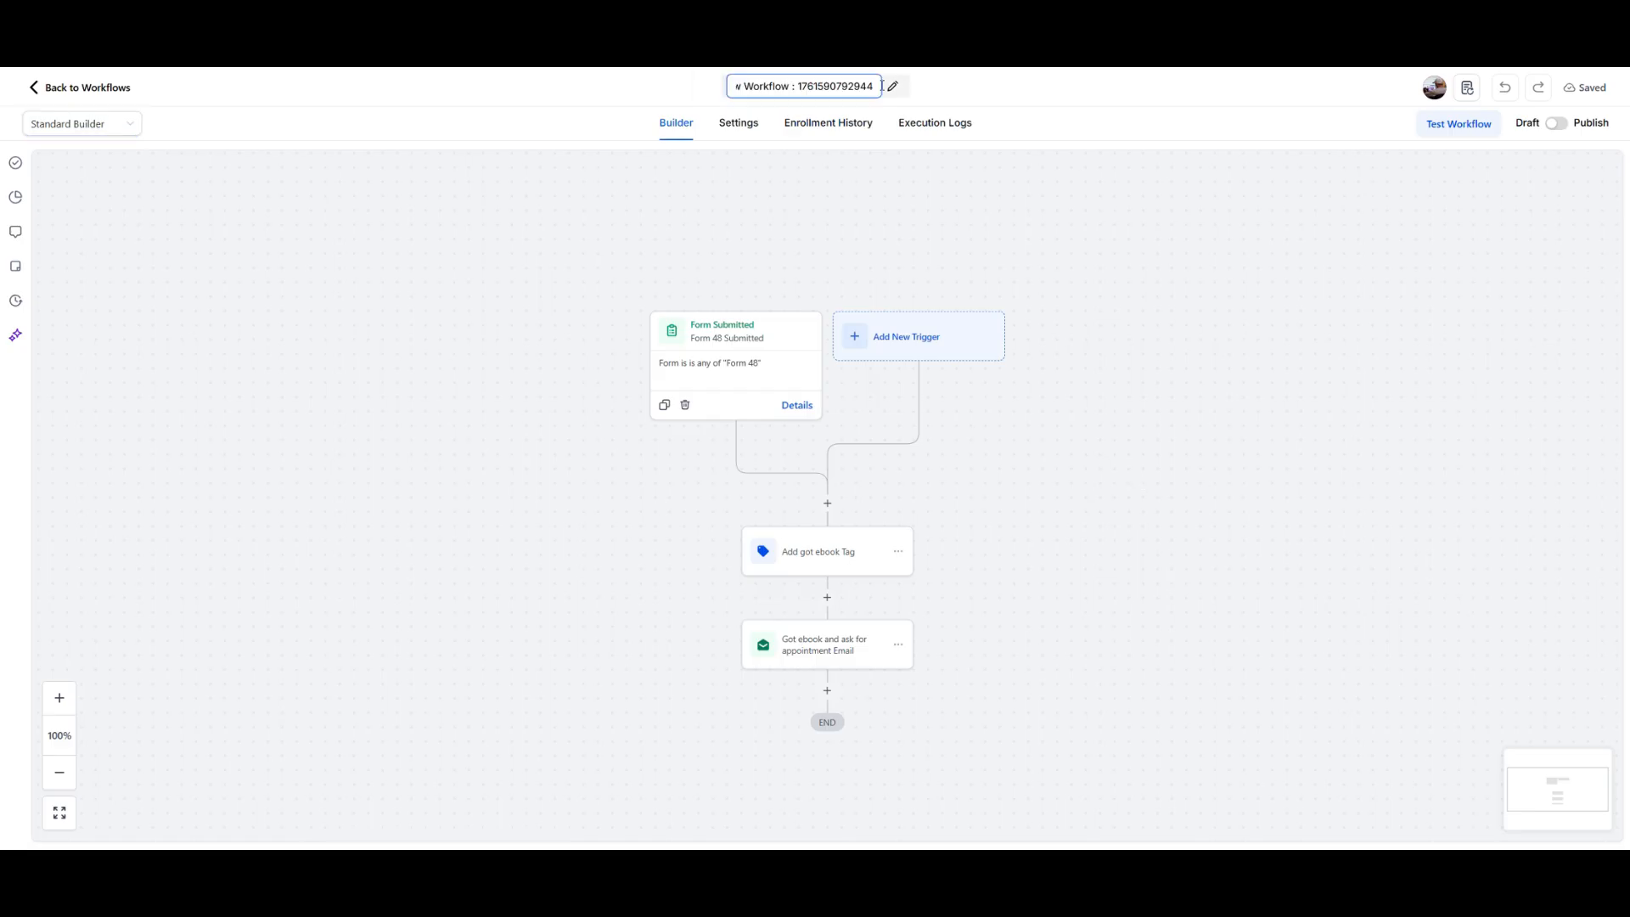
left_click(1144, 214)
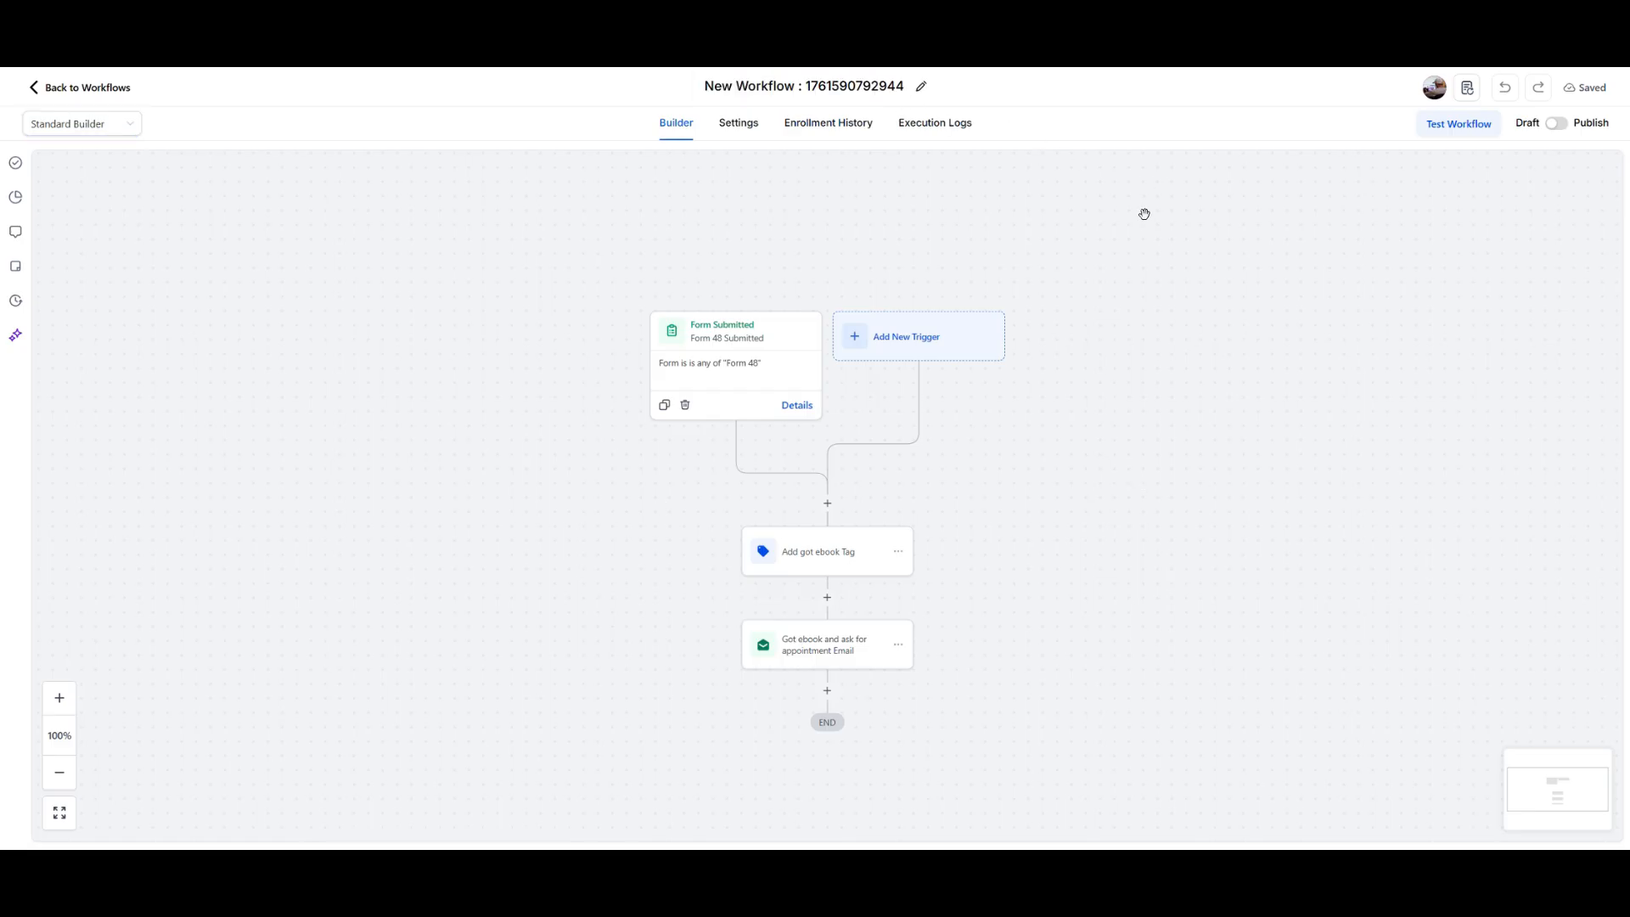